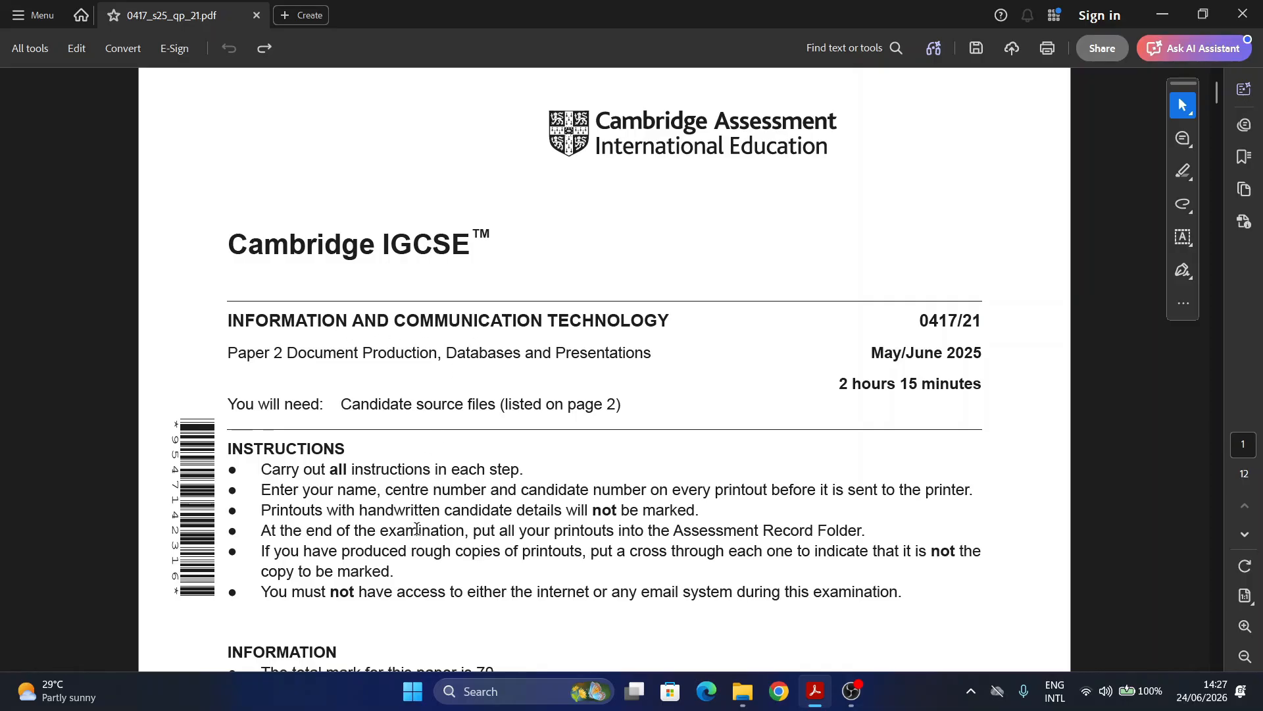
Step: Go to page 2 and highlight the file name j2521evidence.rtf in cyan
click(1245, 536)
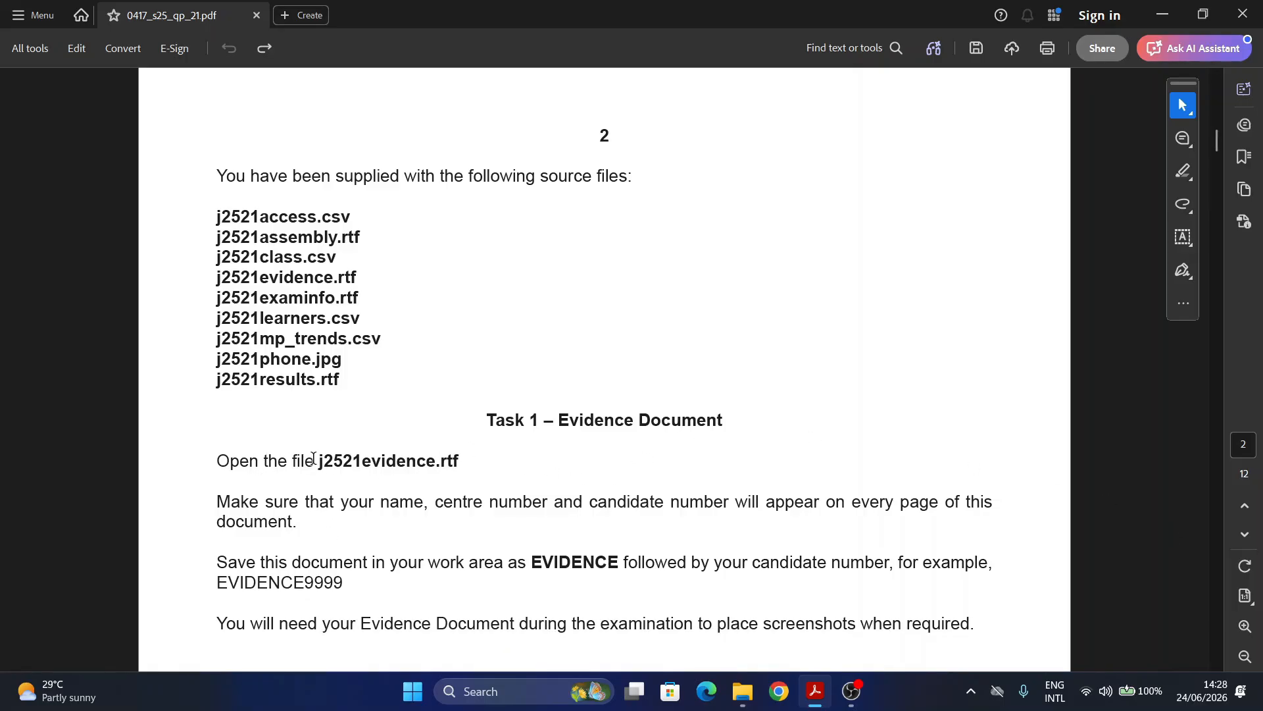
drag(322, 461, 465, 463)
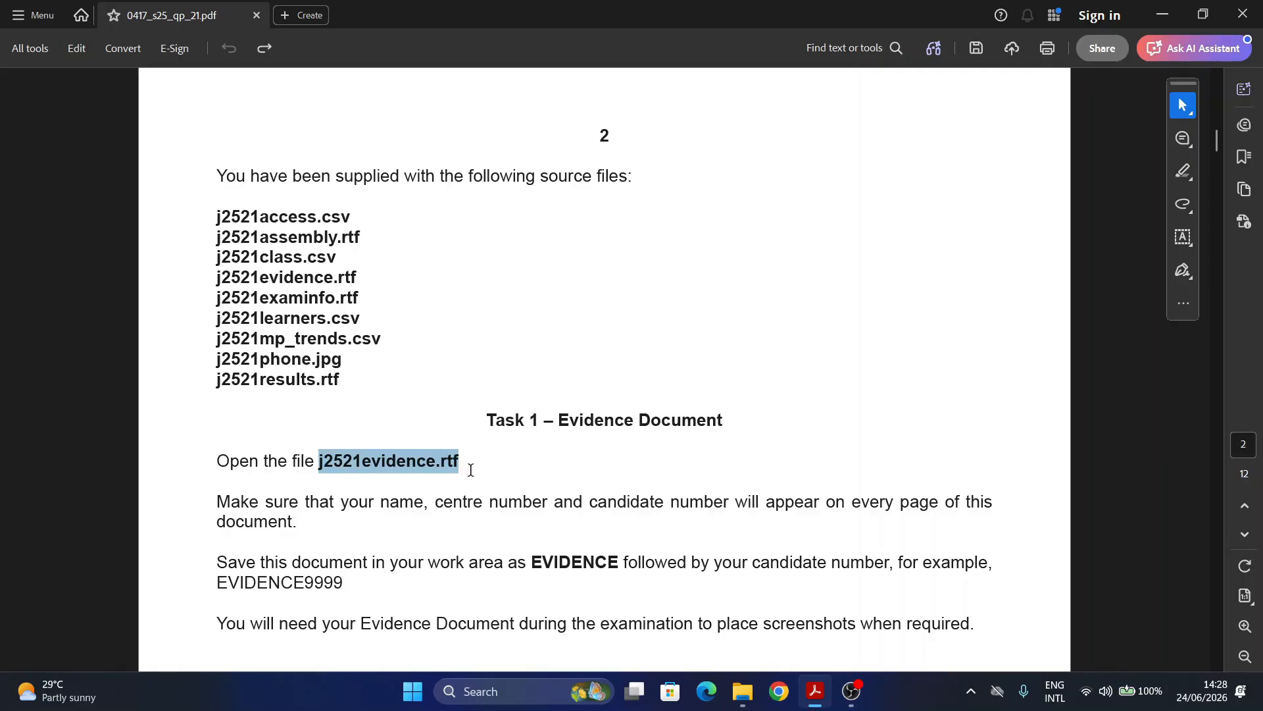
click(523, 474)
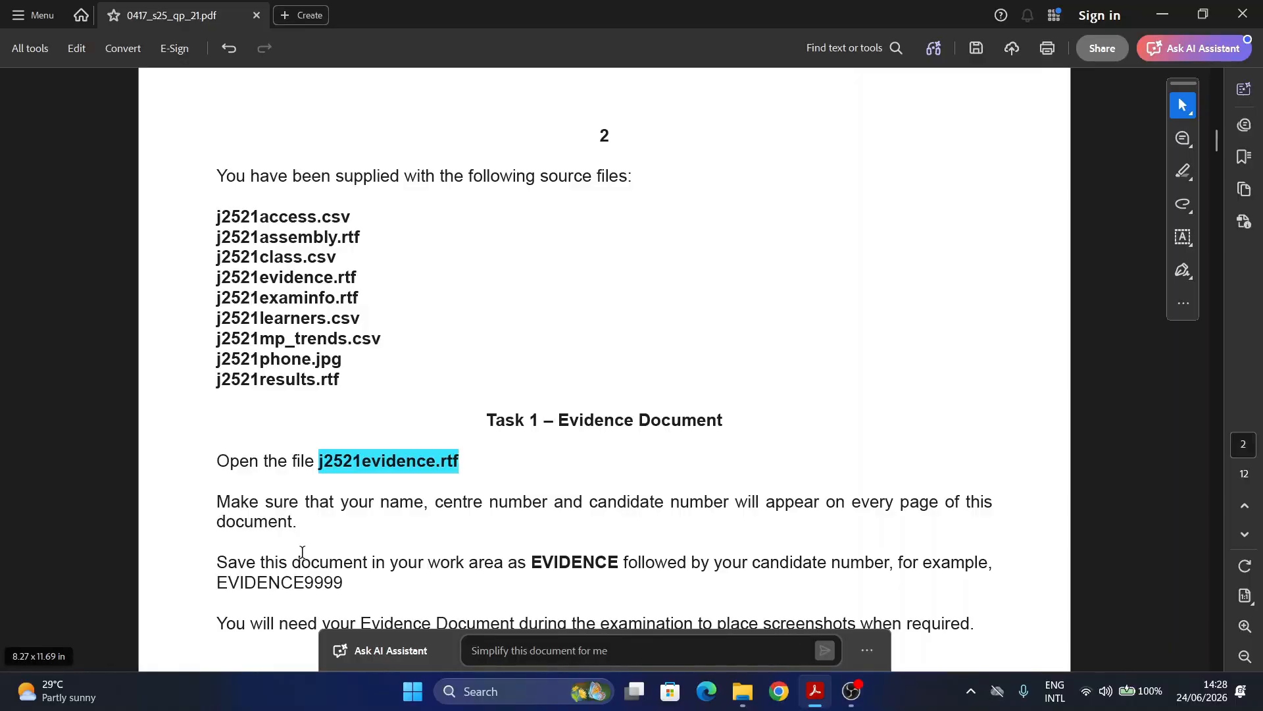
Step: Highlight the words 'work area' in cyan, then select the word EVIDENCE
scroll(306, 549, down, 1)
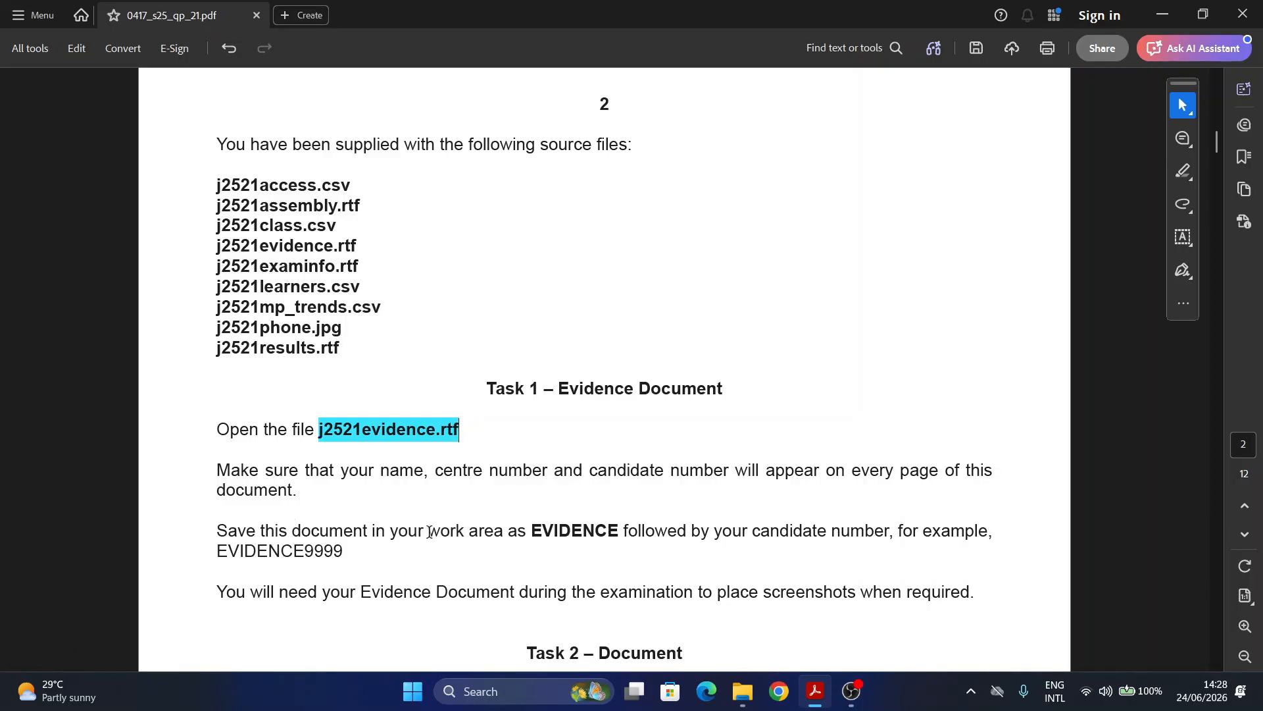
drag(428, 532, 497, 532)
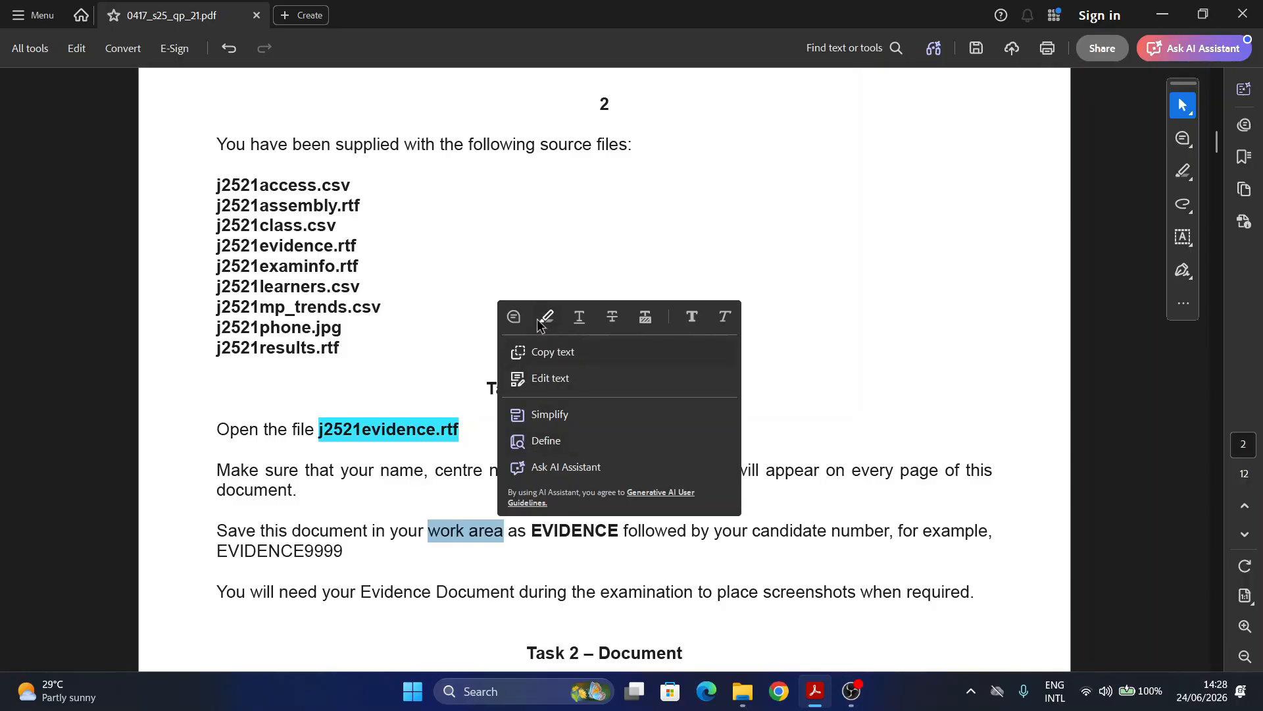
click(535, 314)
drag(531, 531, 614, 535)
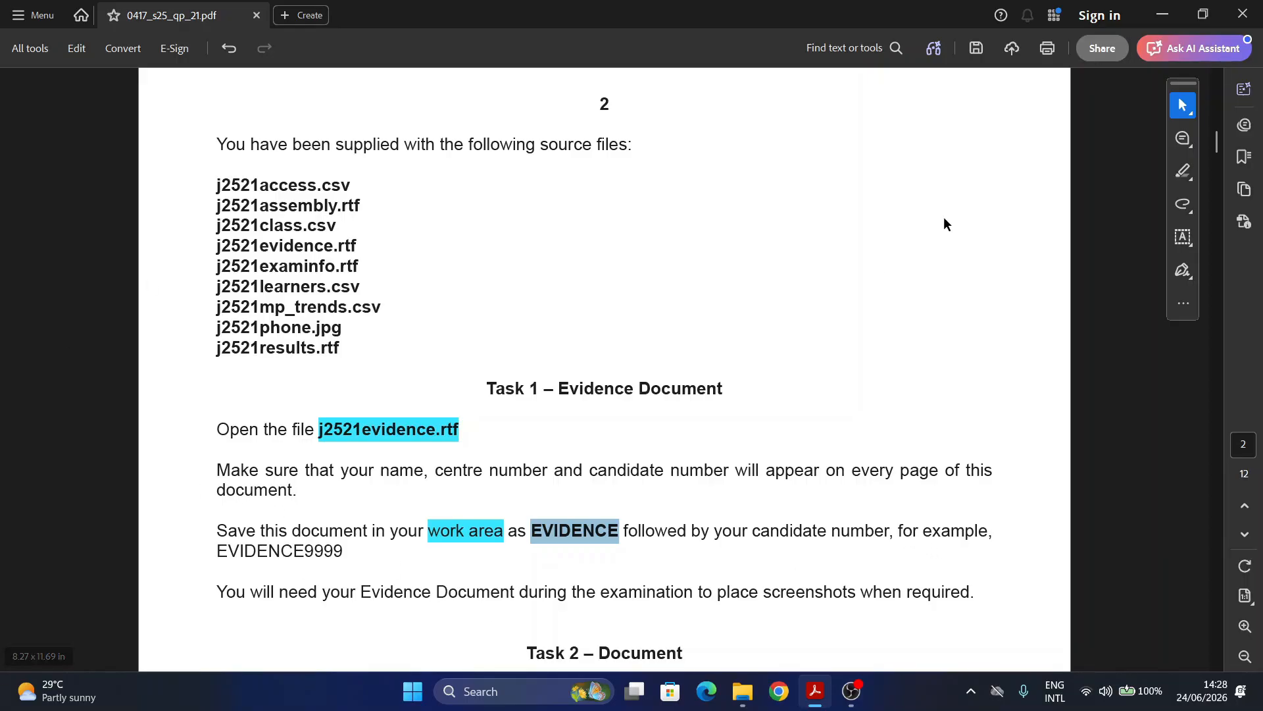
Step: Minimise Acrobat and open j2521evidence.rtf from the source-files folder in Word
click(1161, 19)
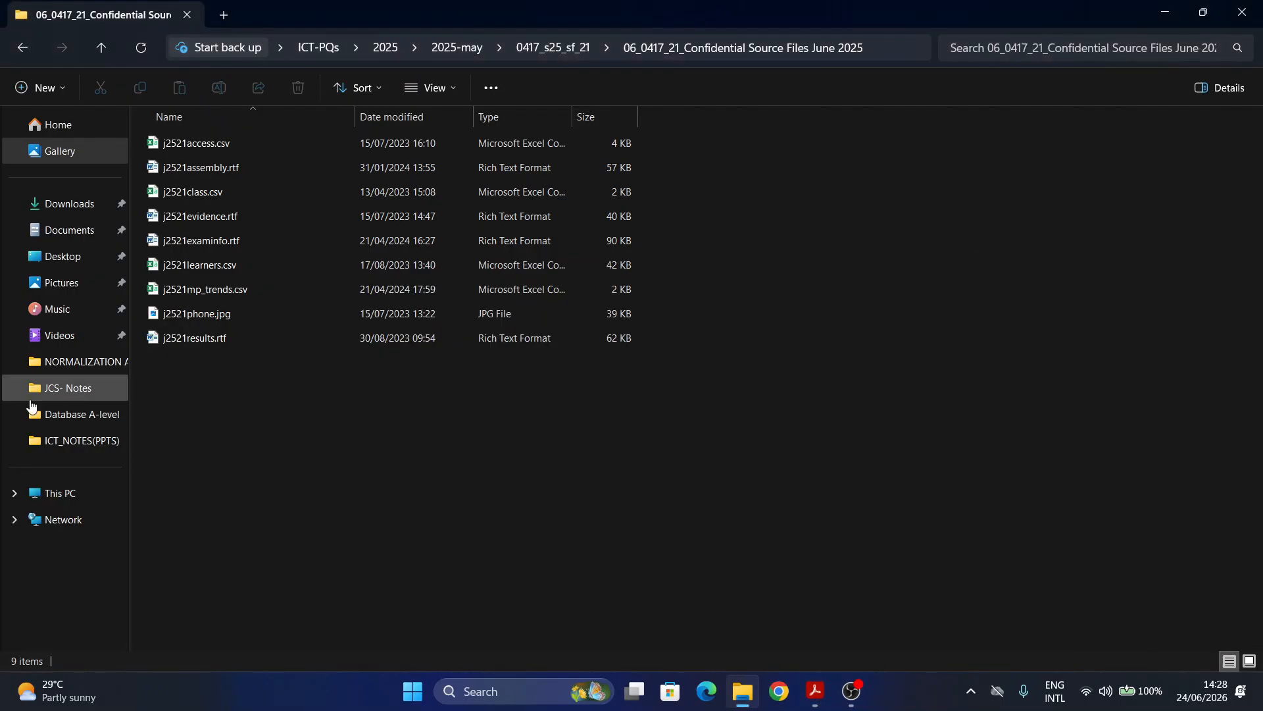
double_click(208, 216)
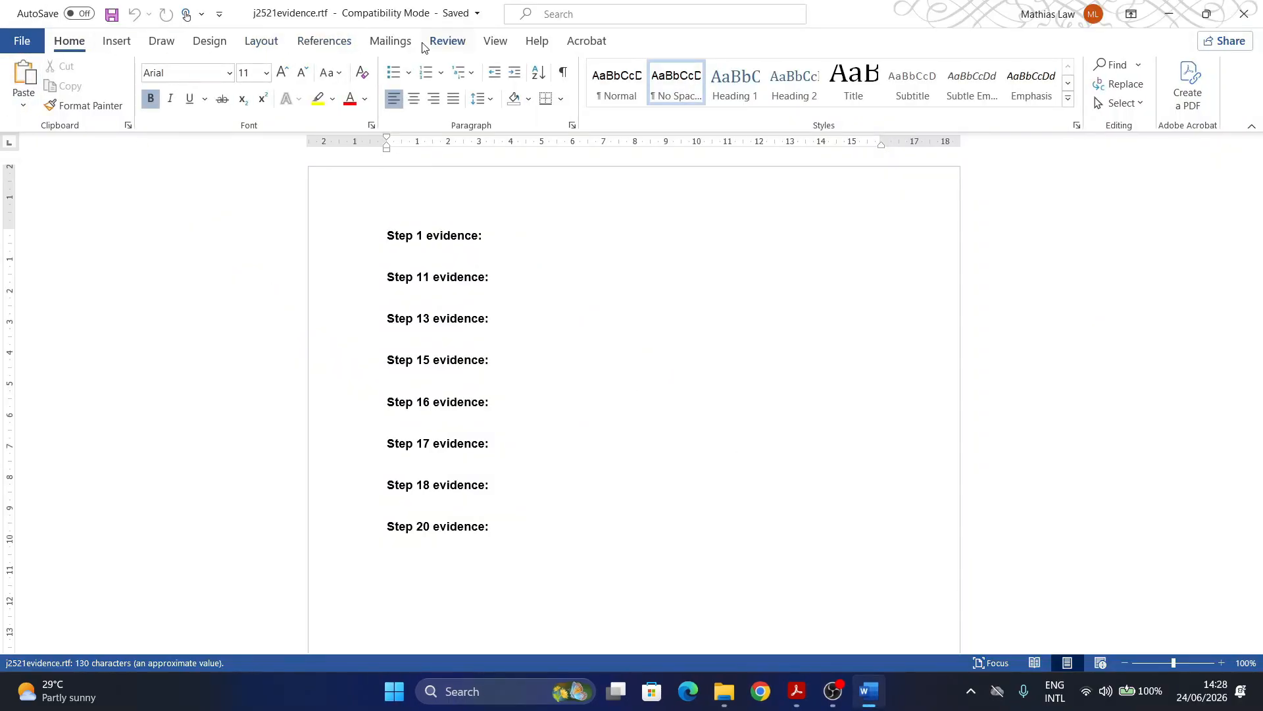
Step: Insert a Blank (Three Columns) page header
click(114, 43)
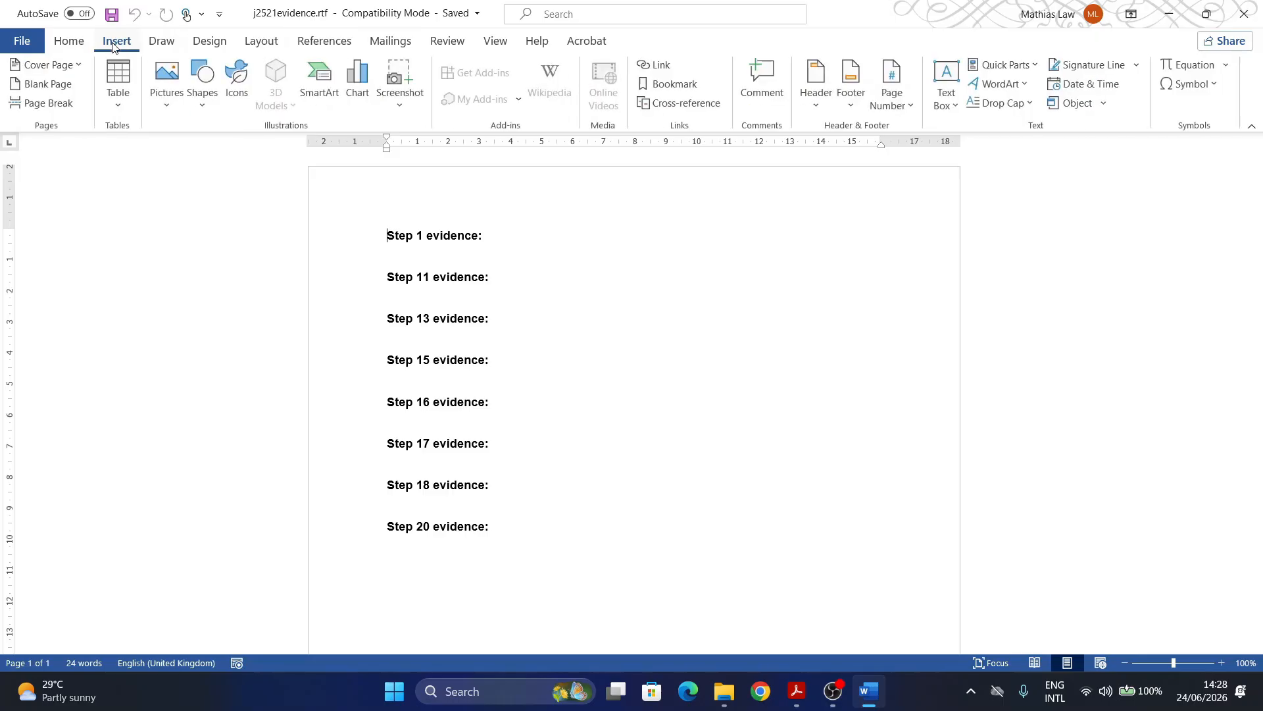
click(815, 100)
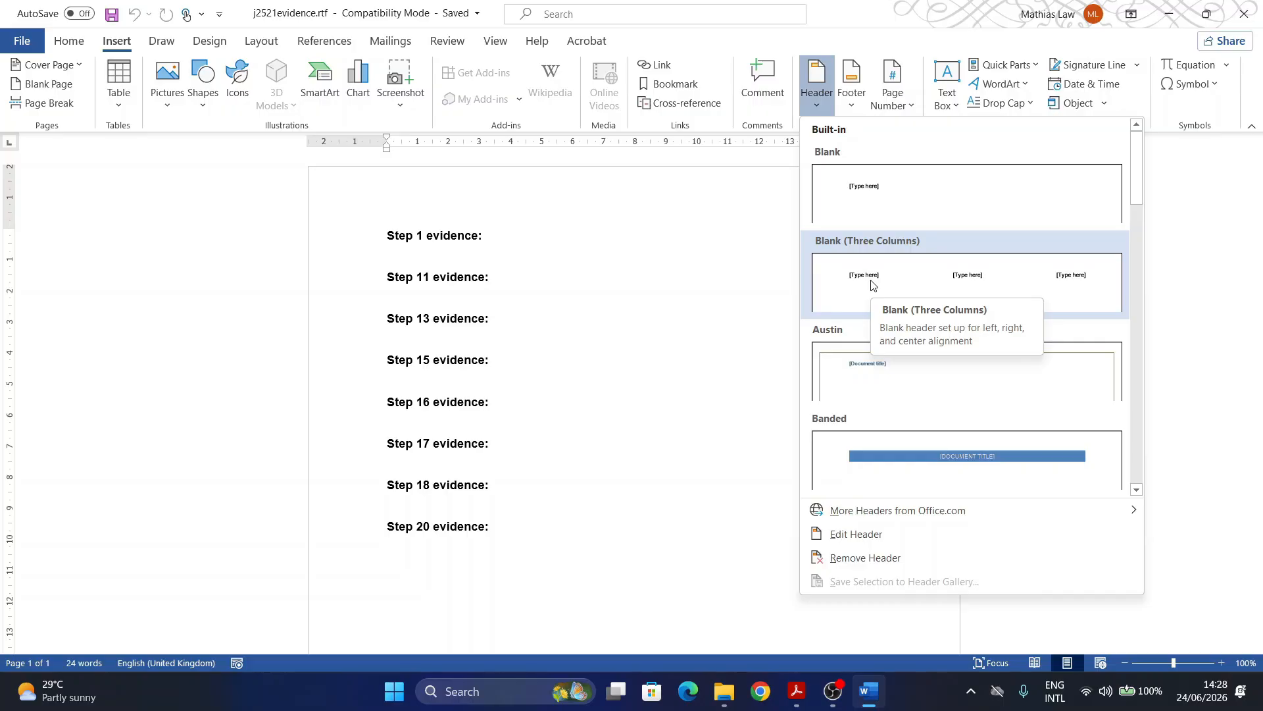
click(873, 282)
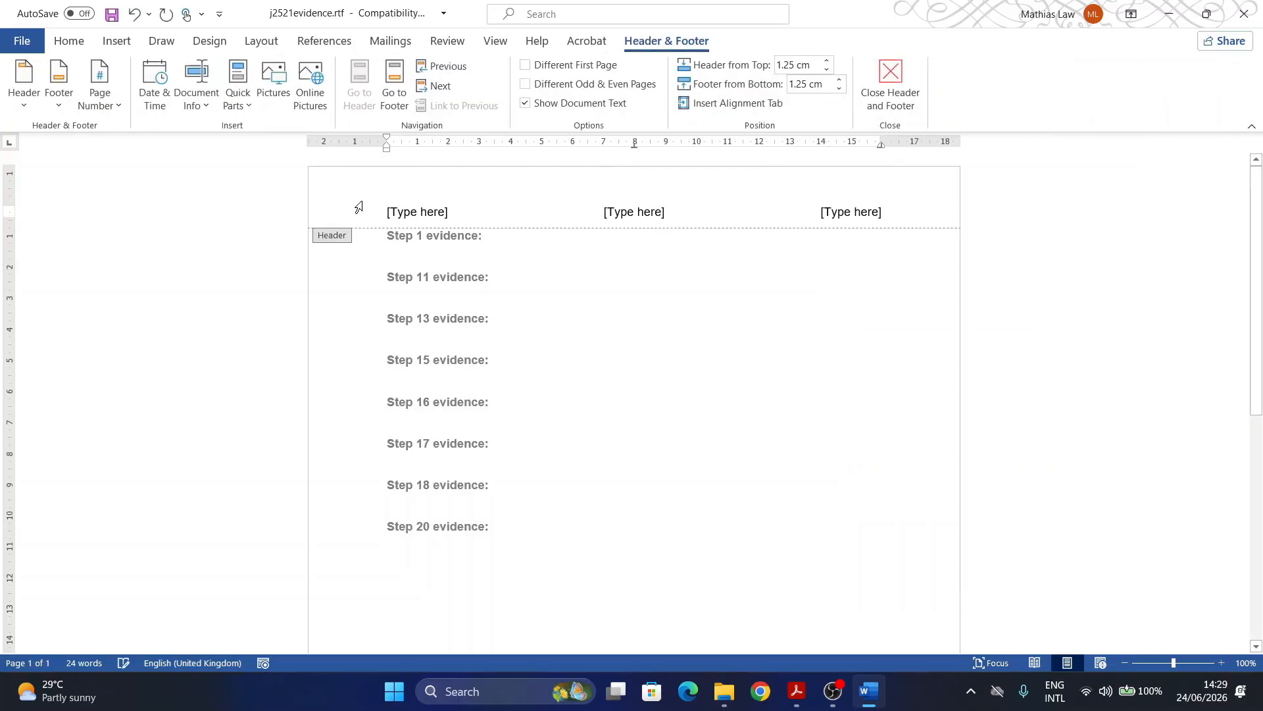
Step: Fill the left, centre and right placeholders with candidate name, centre number and candidate number, then close the header
click(403, 214)
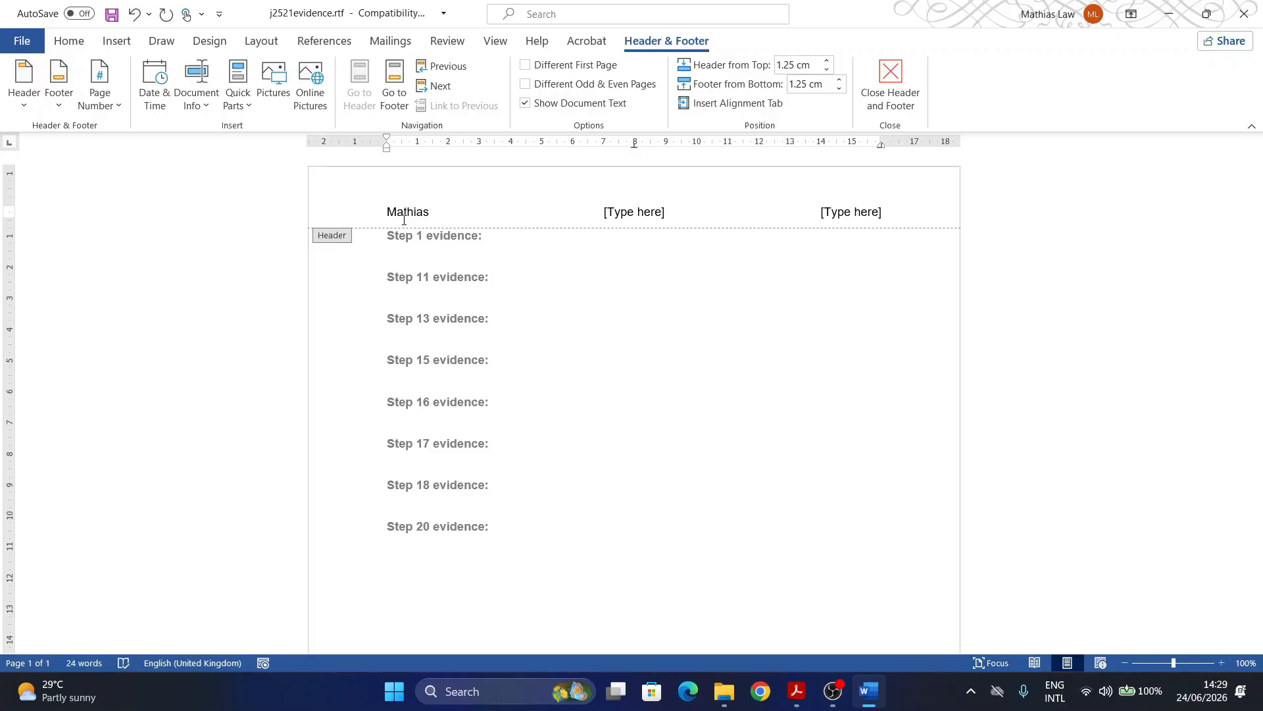
click(633, 212)
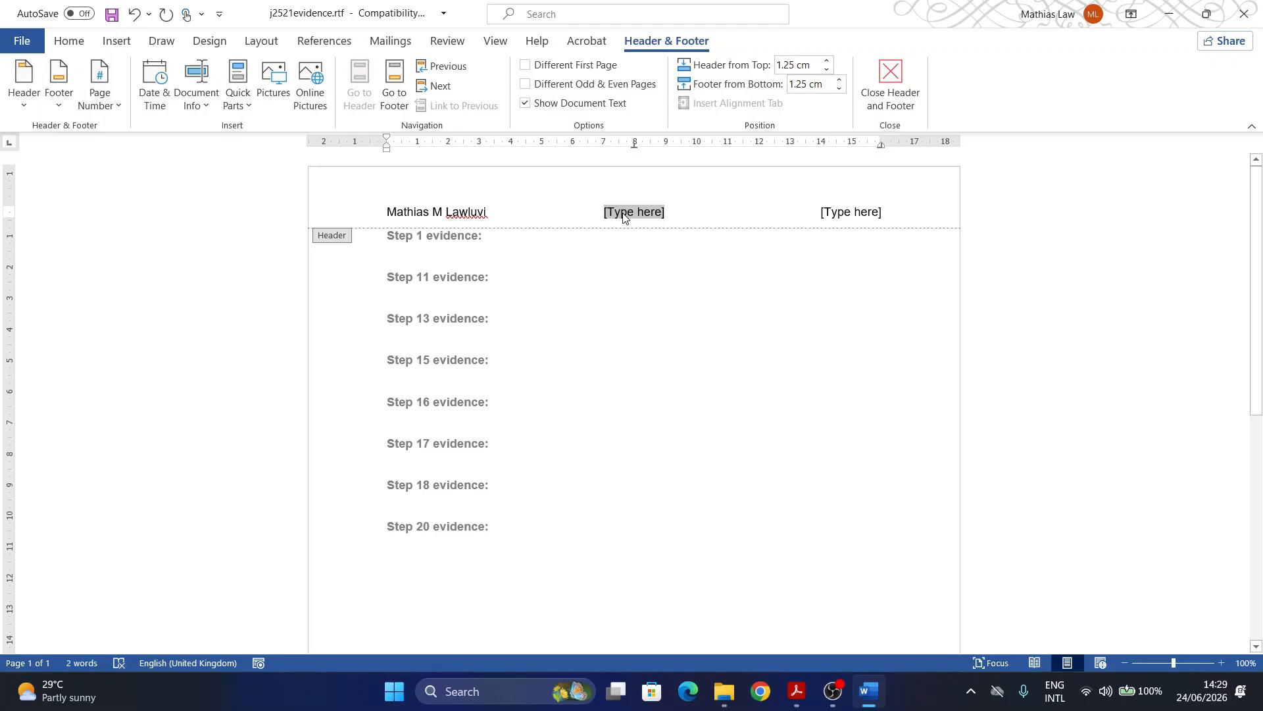
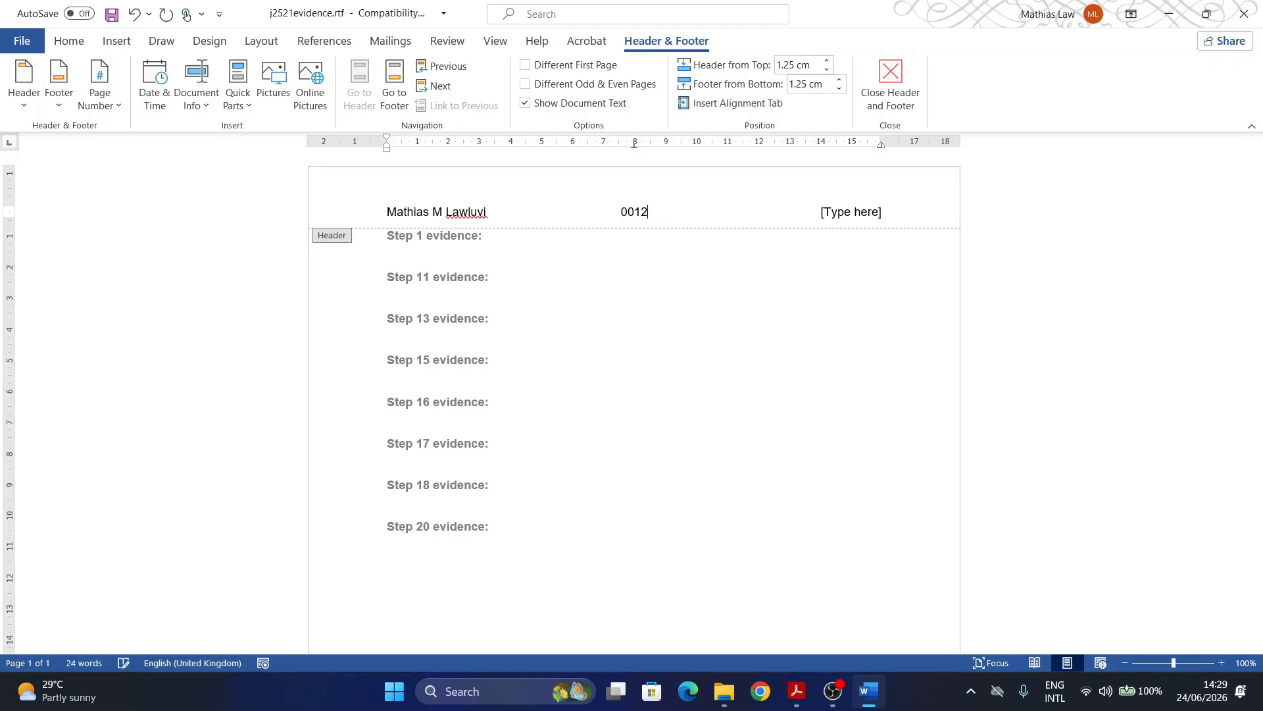
click(861, 220)
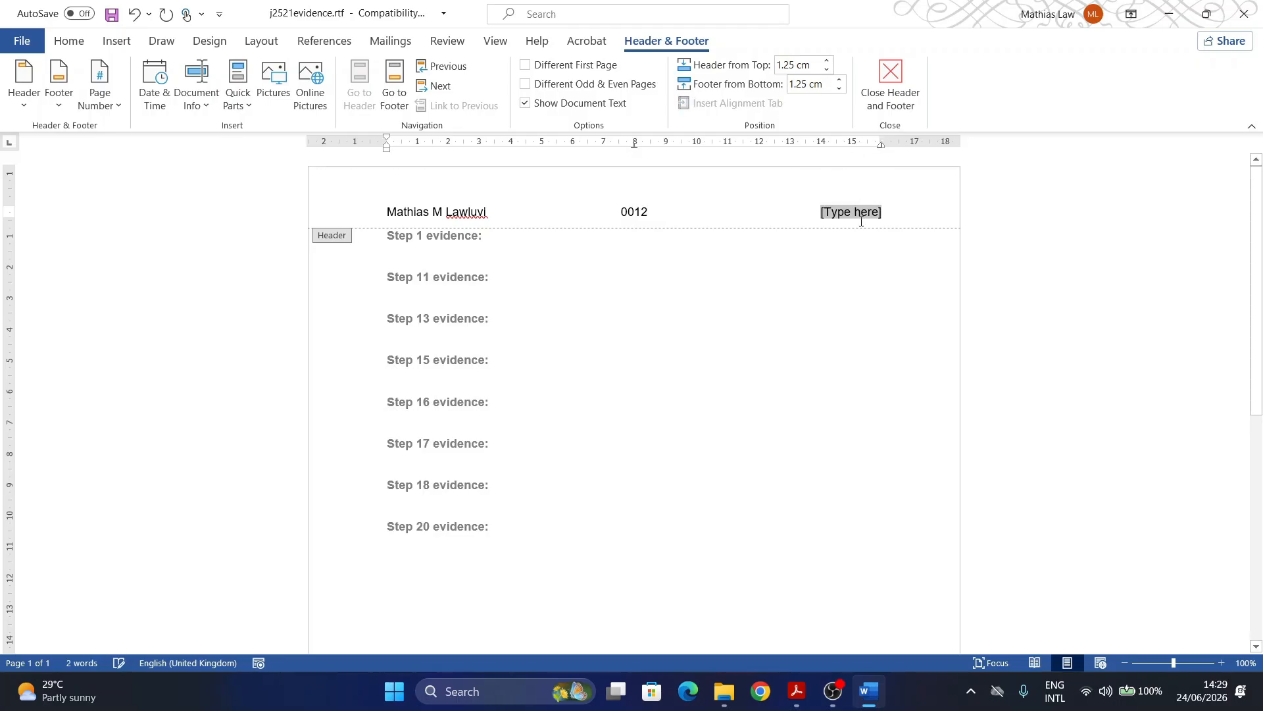
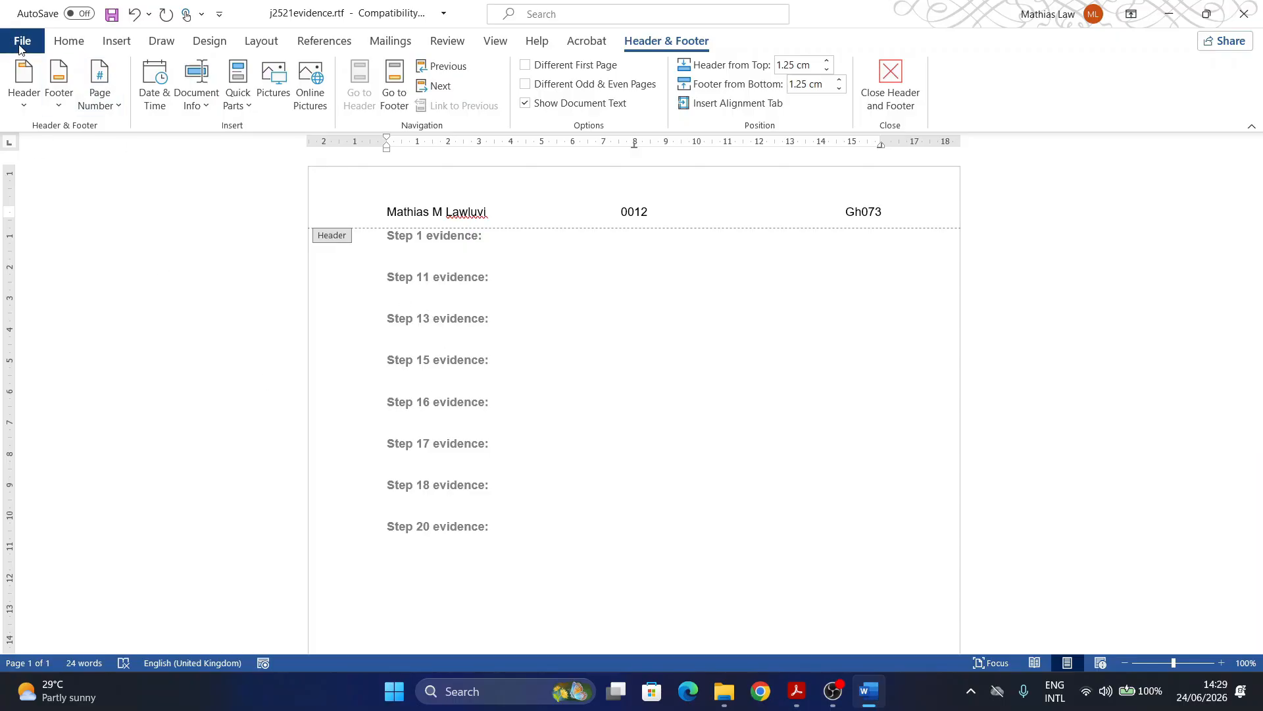
click(890, 86)
Step: In Save As, browse from the Desktop into ICT-PQs > 2025 > Working Area-2025
click(24, 41)
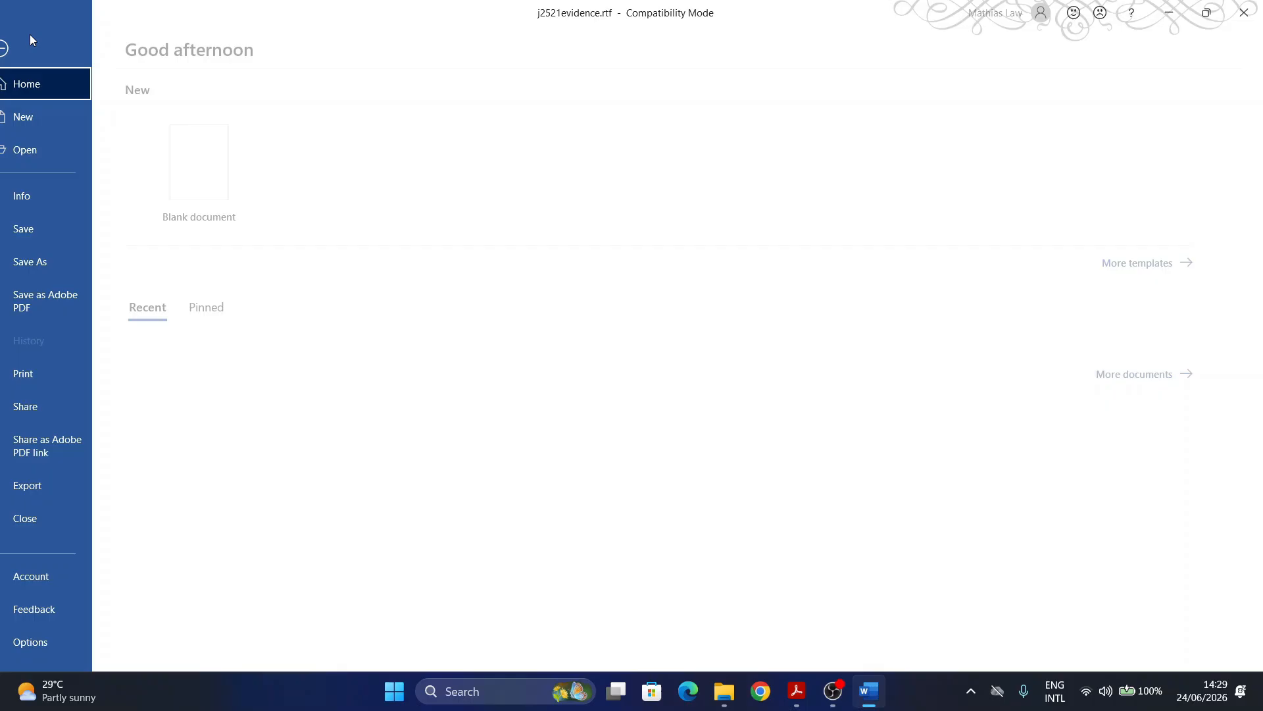
click(50, 260)
click(527, 279)
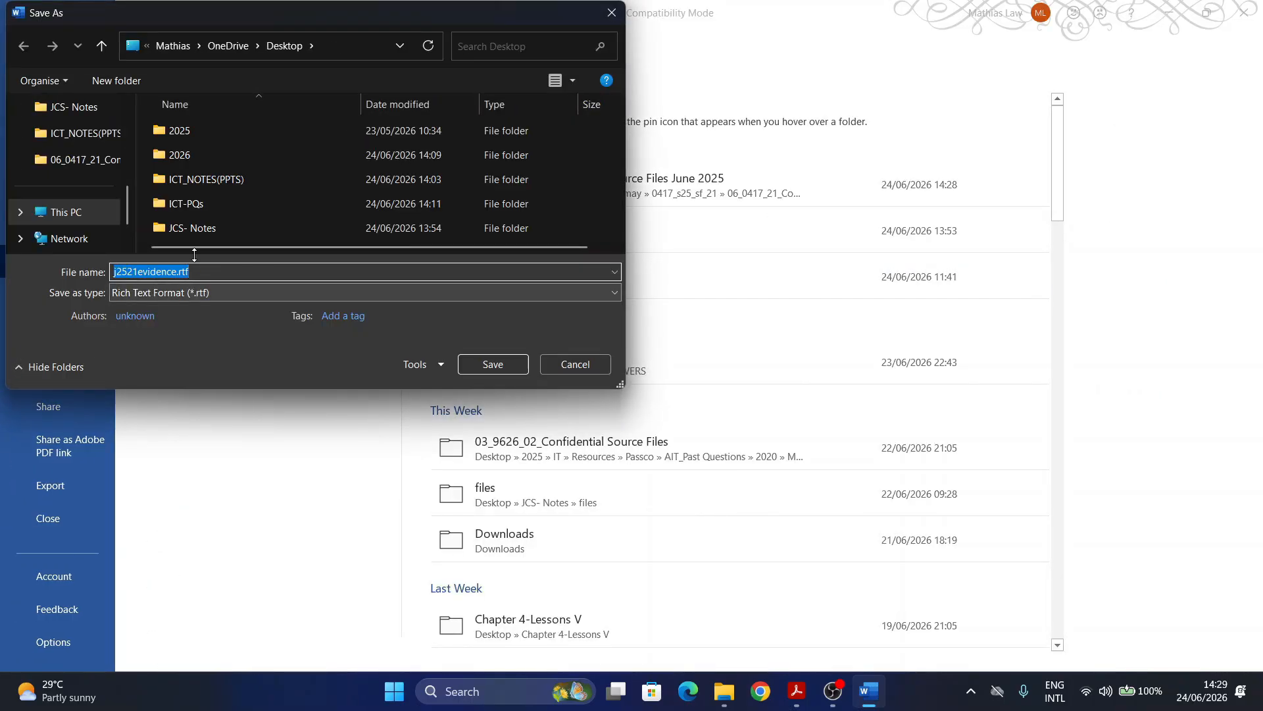
double_click(178, 203)
scroll(173, 227, down, 3)
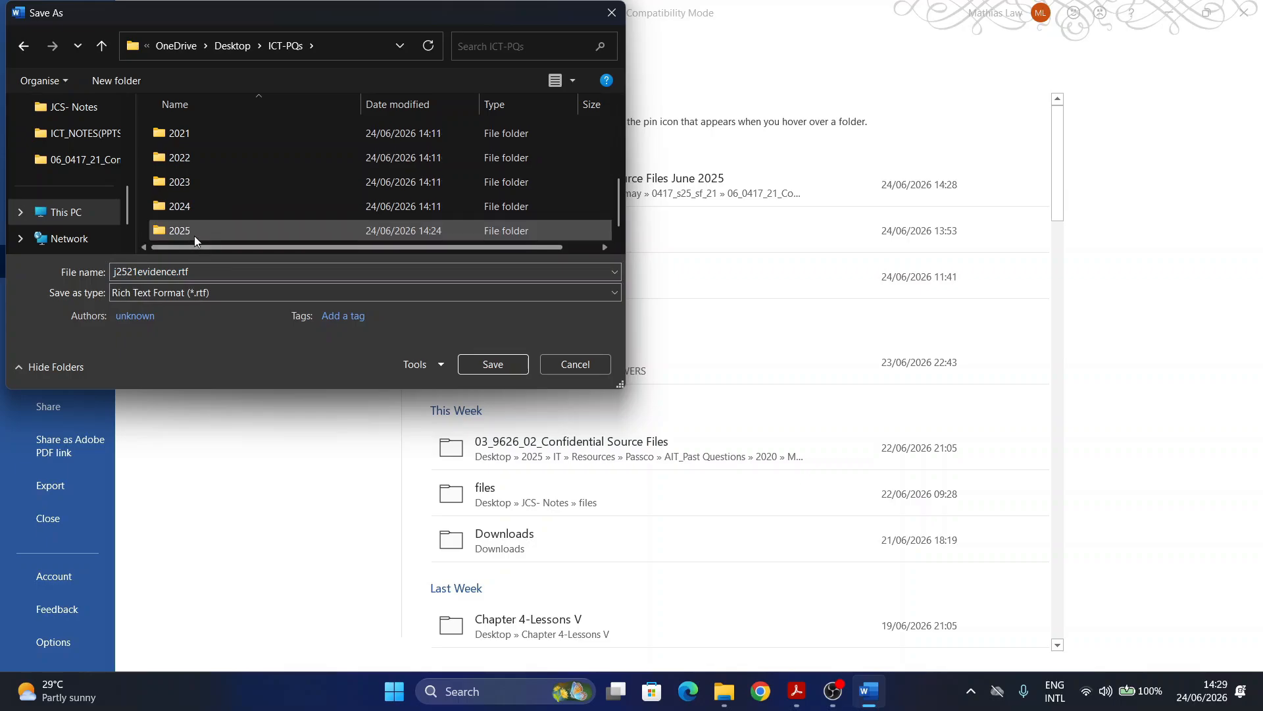
double_click(188, 230)
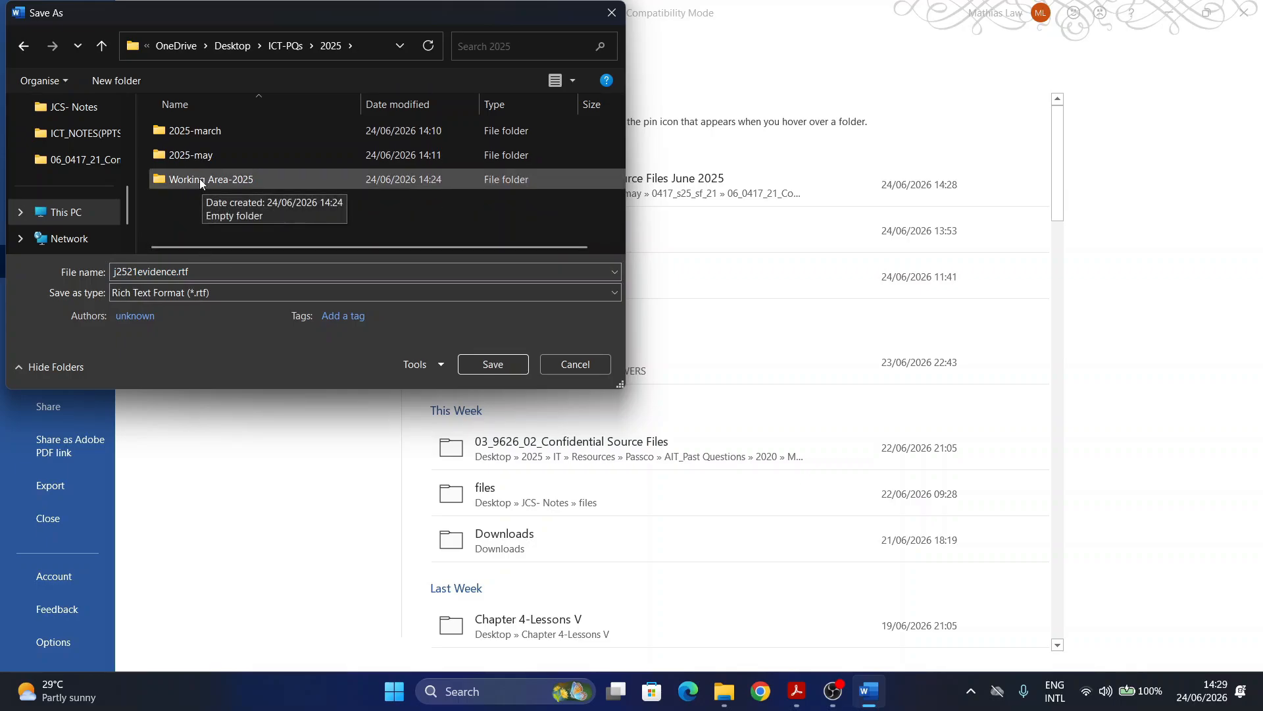
click(211, 184)
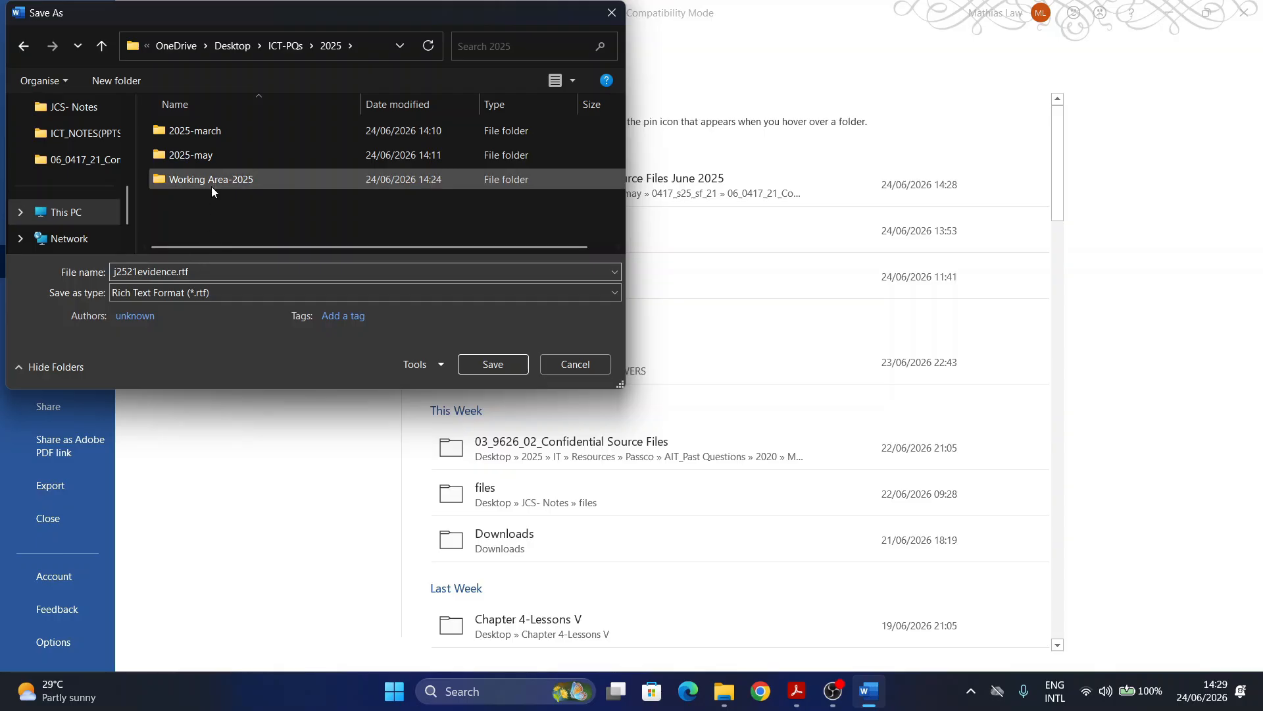
key(Return)
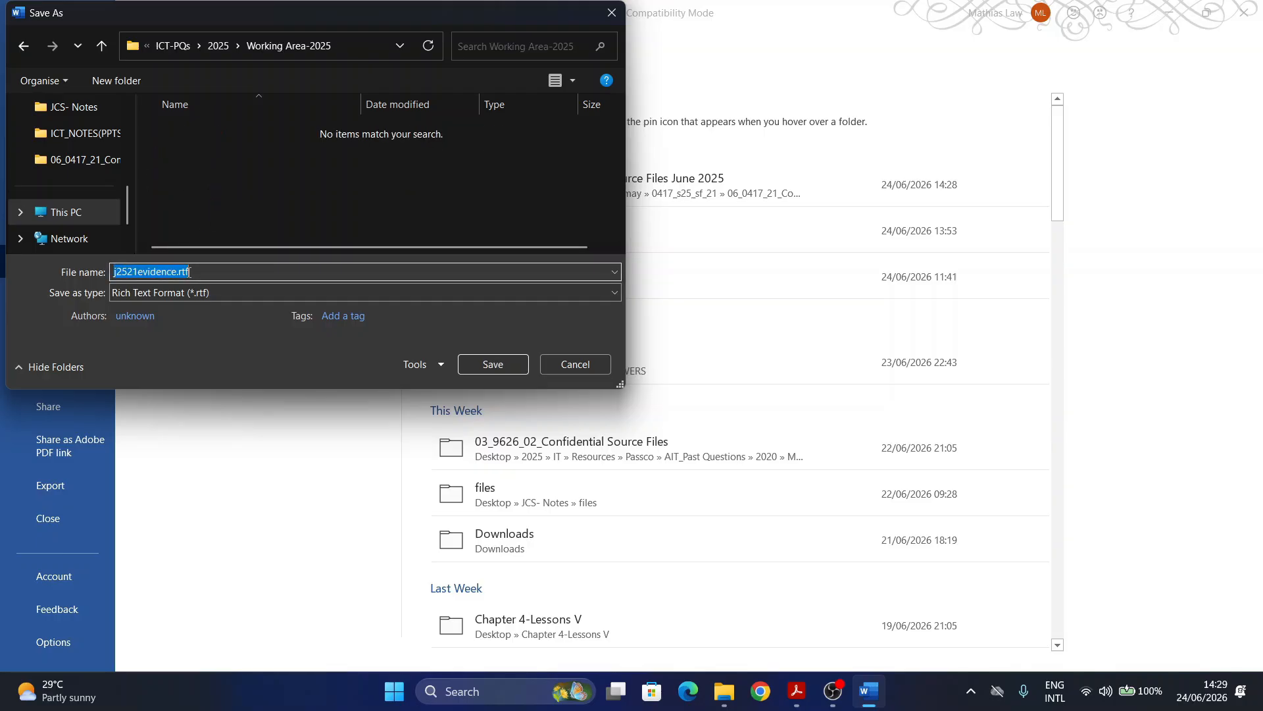
Step: Save as EVIDENCE0012 in Word Document (*.docx) format, accepting the format upgrade
text(EVIDENCE0012)
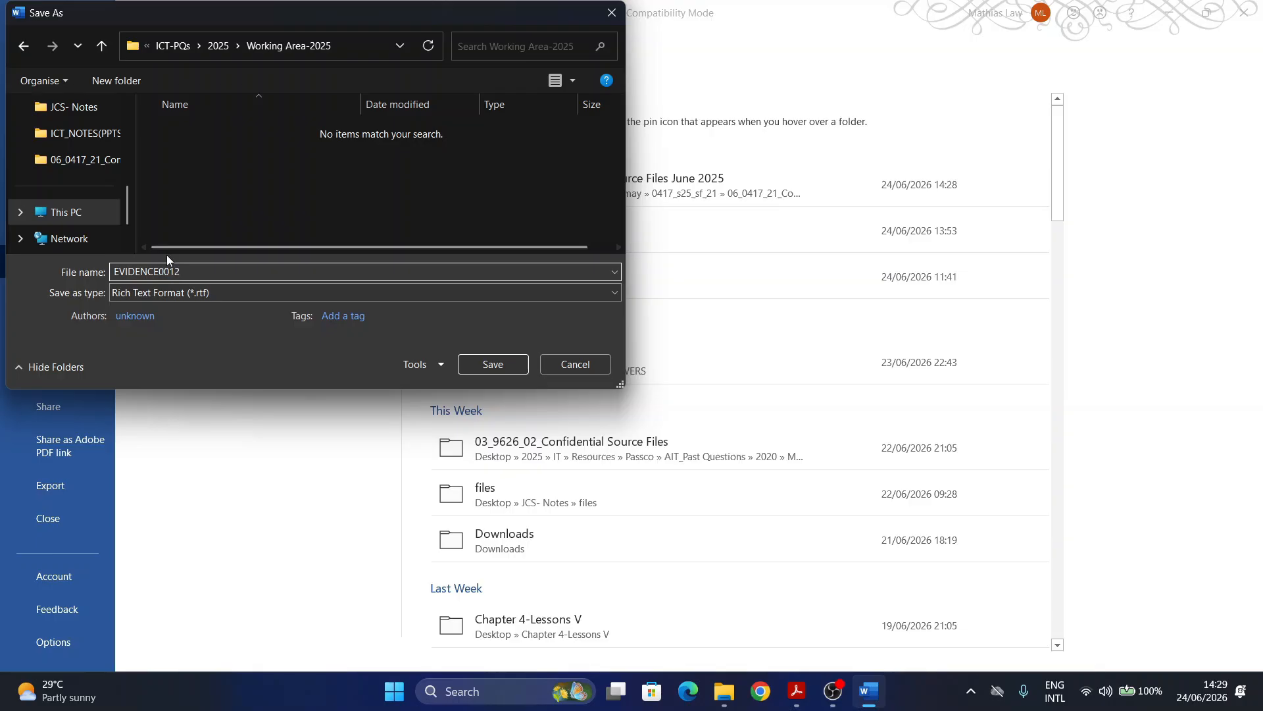
click(150, 295)
click(144, 312)
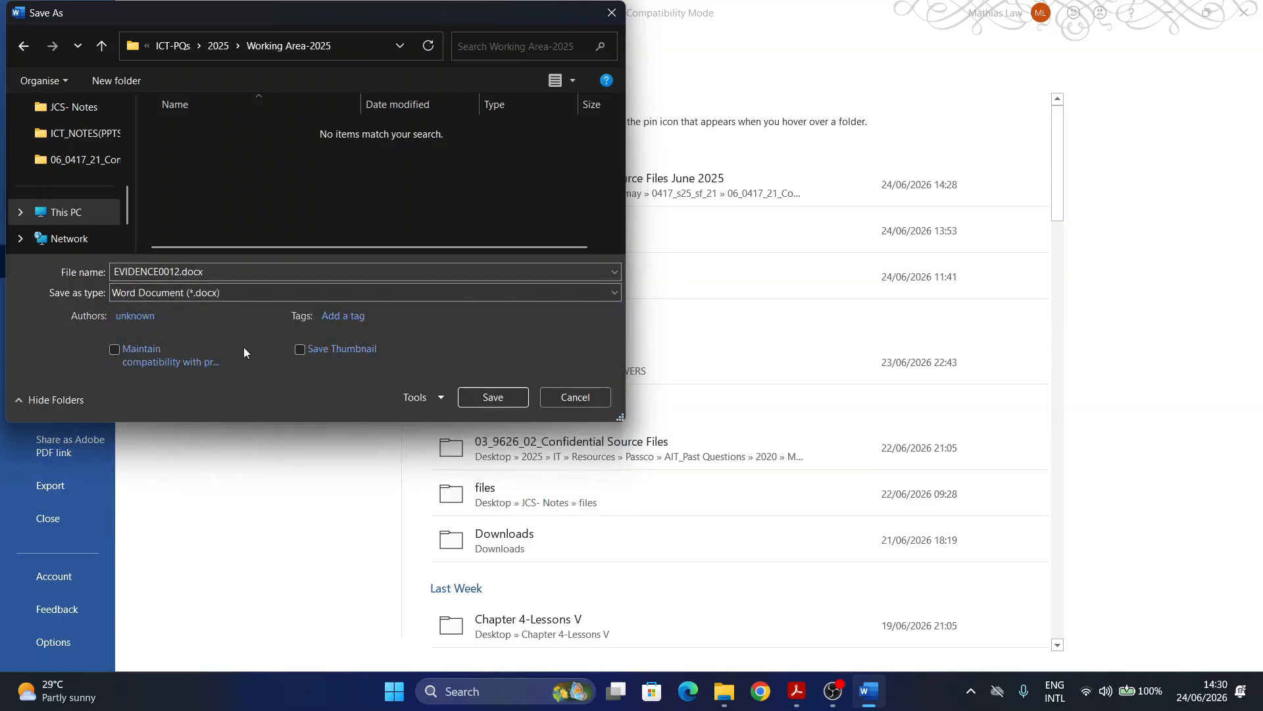
click(492, 397)
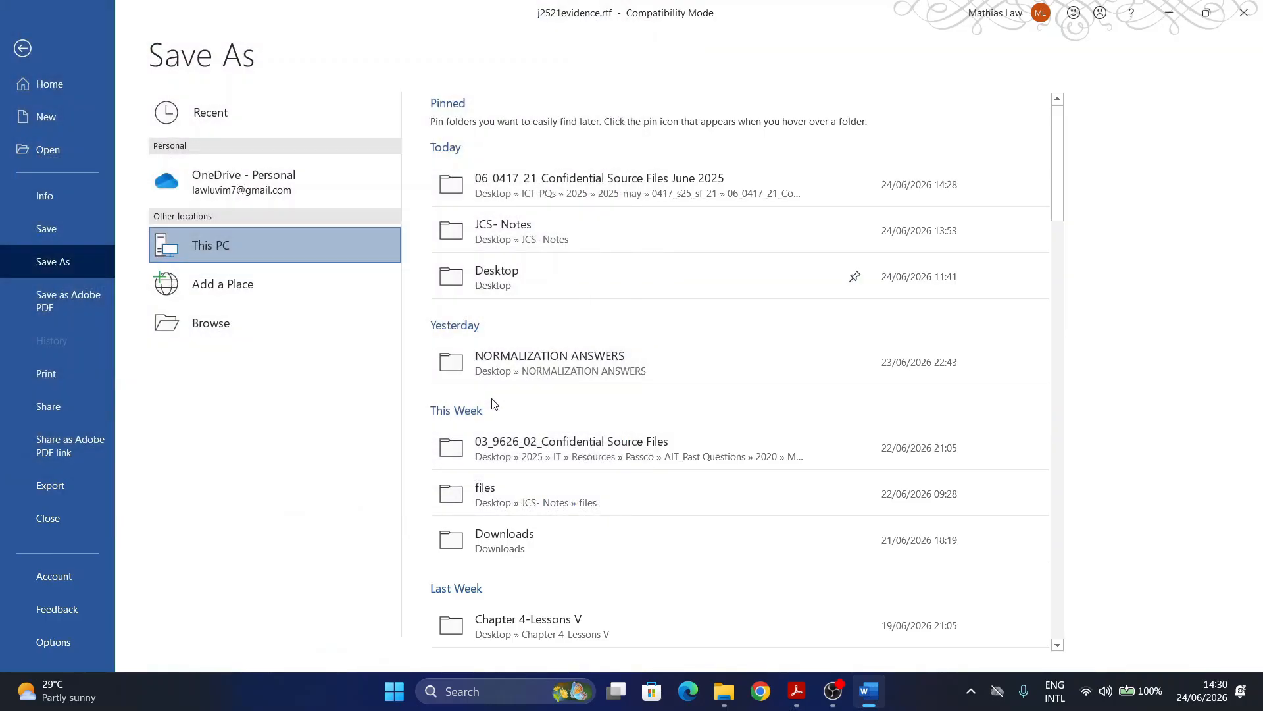
click(668, 387)
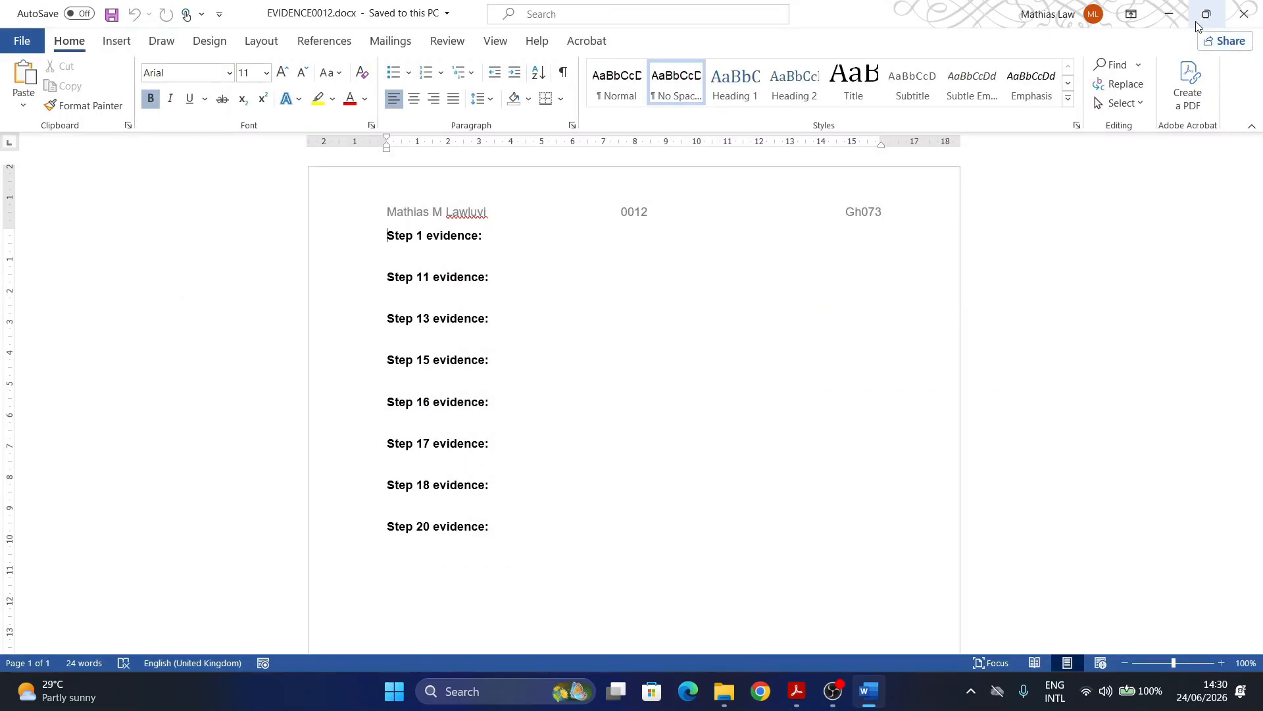
Step: Minimise Word and find the Task 2 file name j2521examinfo.rtf in the exam paper
click(1168, 14)
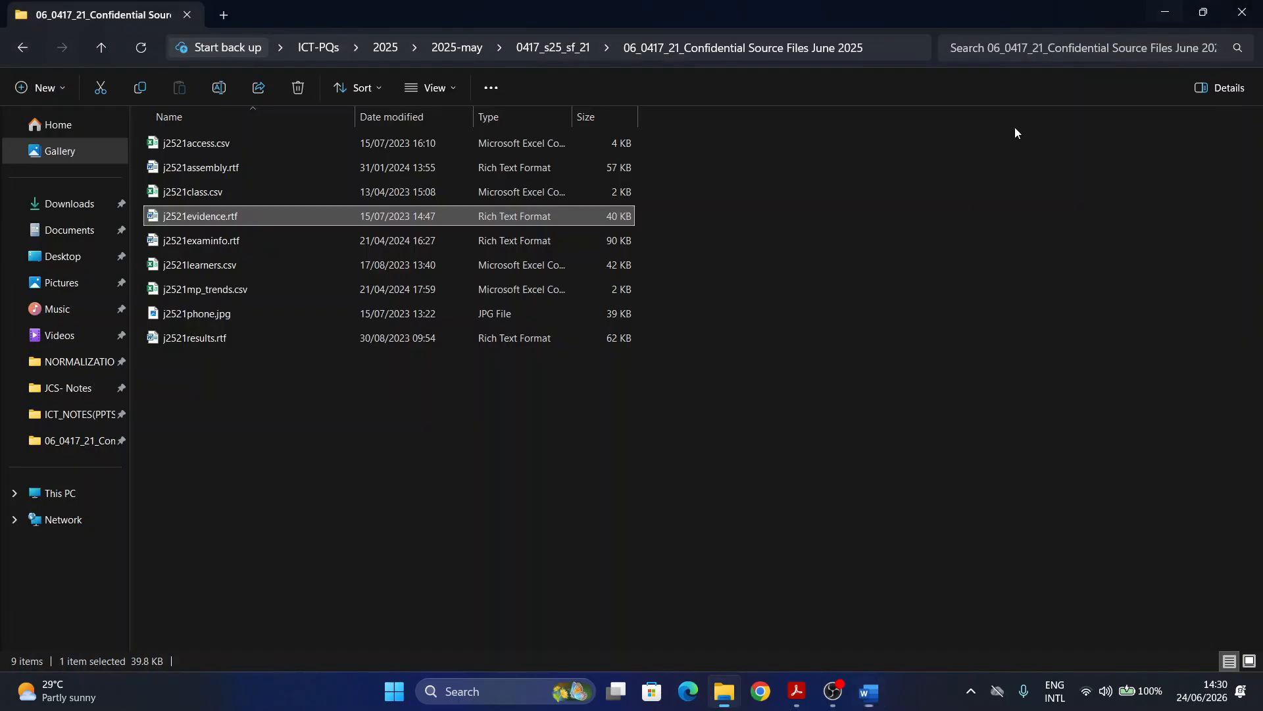
click(797, 691)
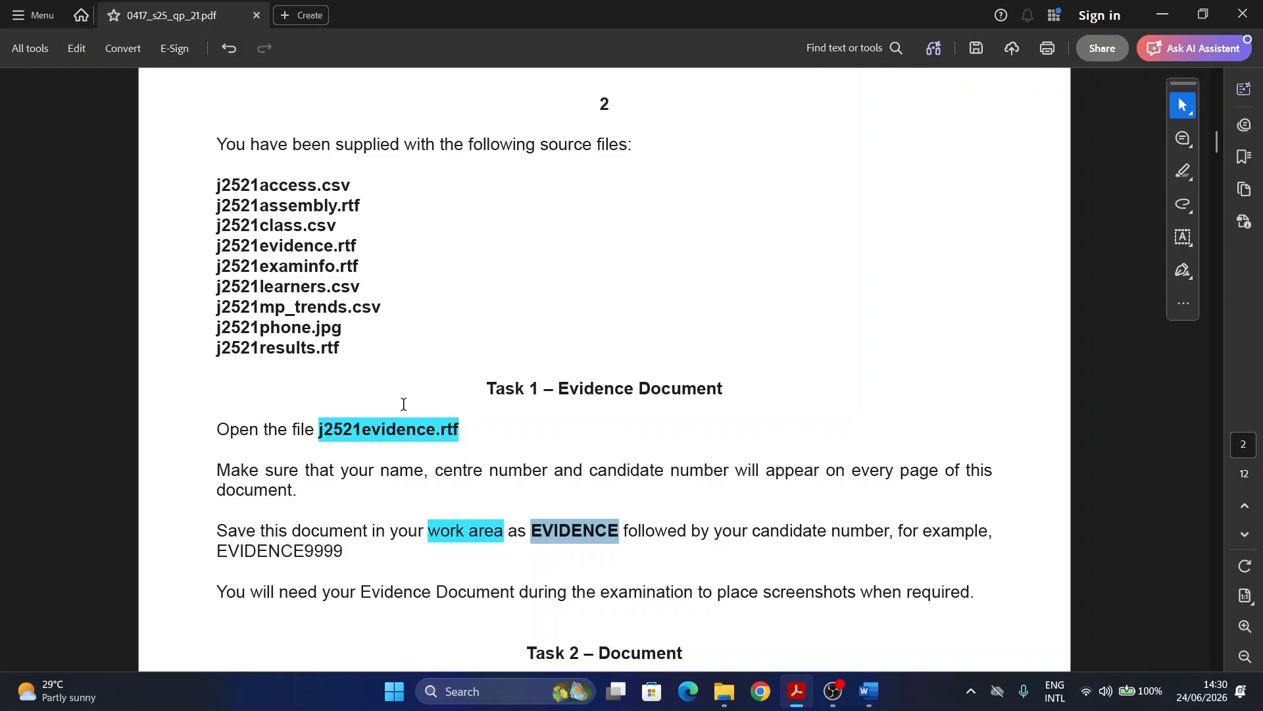
scroll(403, 403, down, 8)
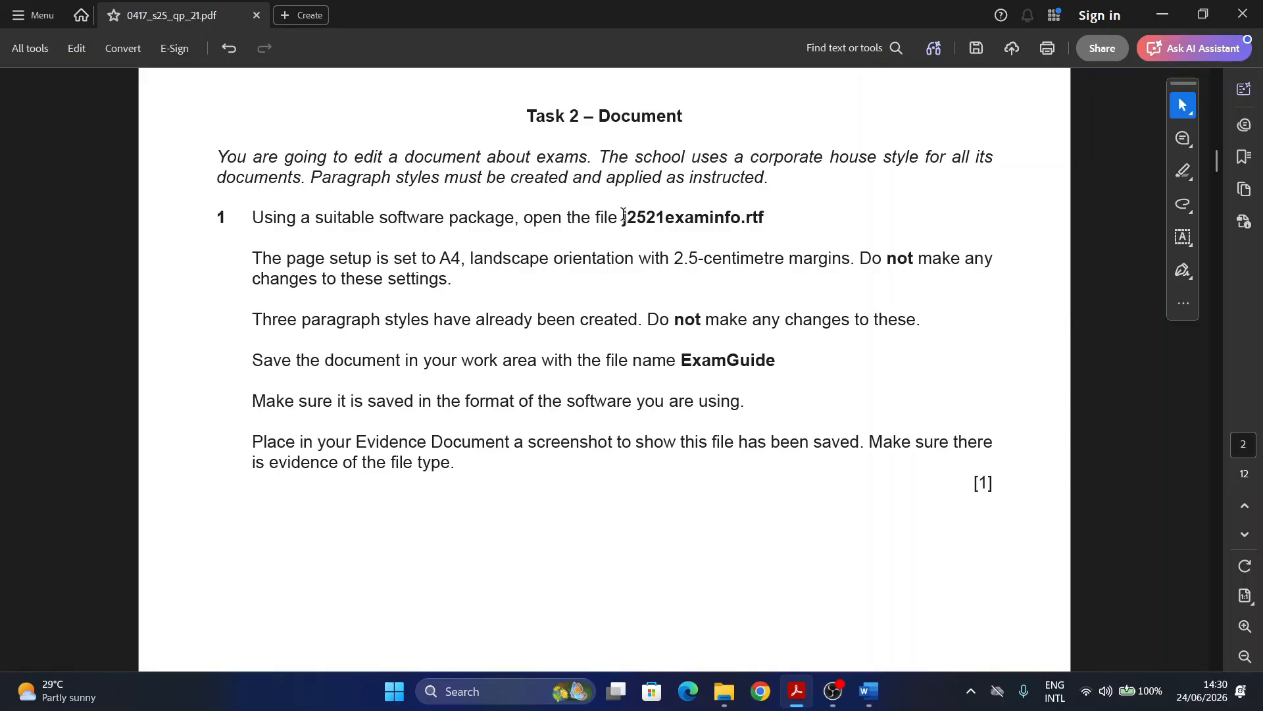
drag(623, 215, 782, 214)
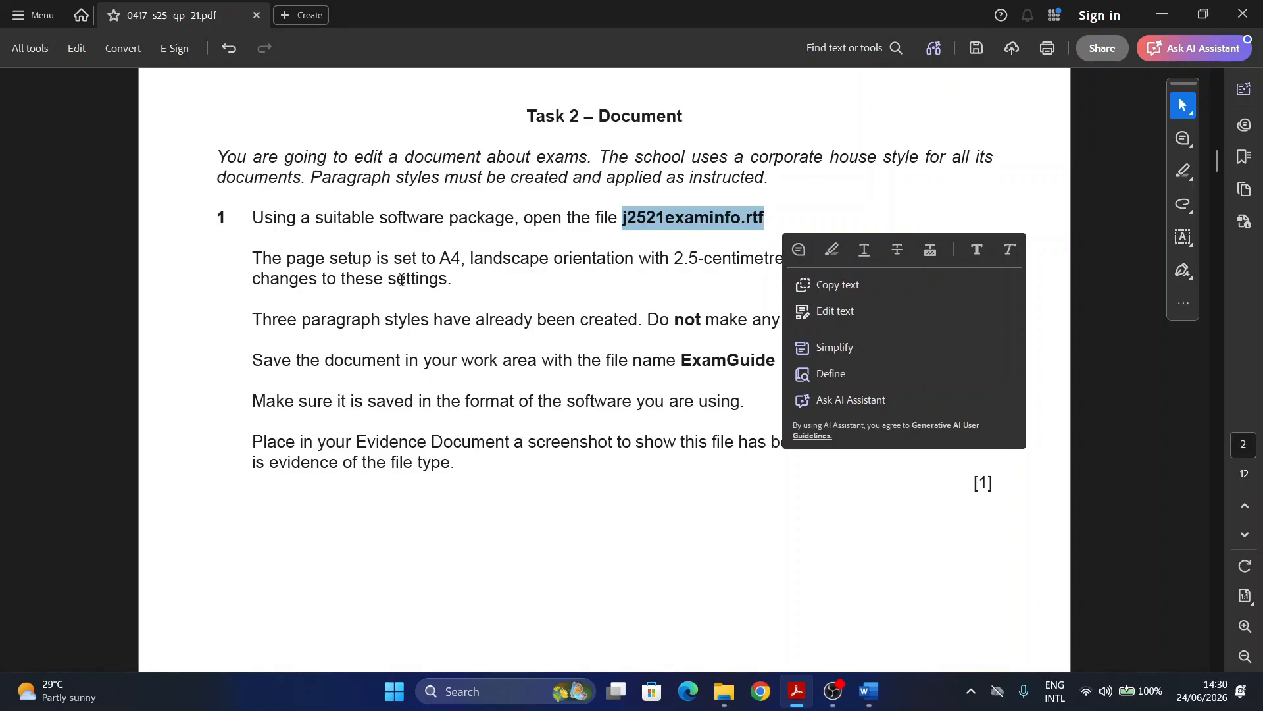
Step: Clear the selection and minimise Acrobat to reveal the source files folder
scroll(402, 280, down, 1)
click(454, 259)
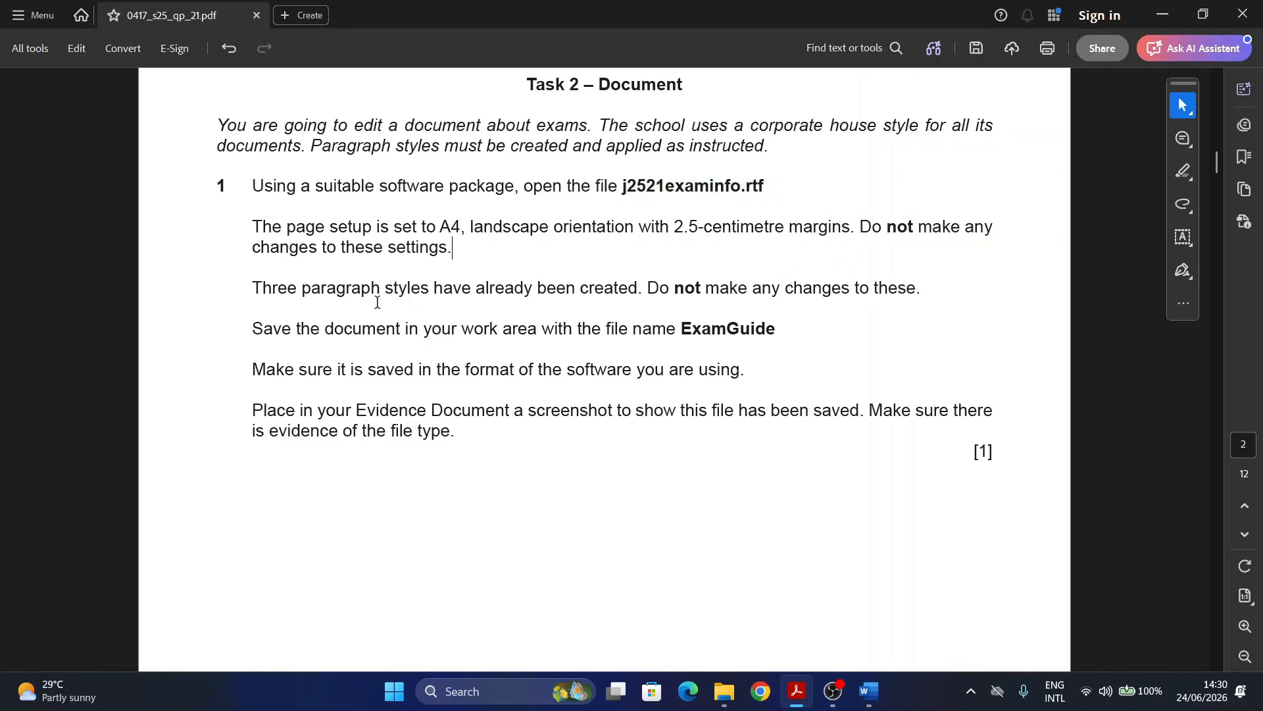
click(1162, 17)
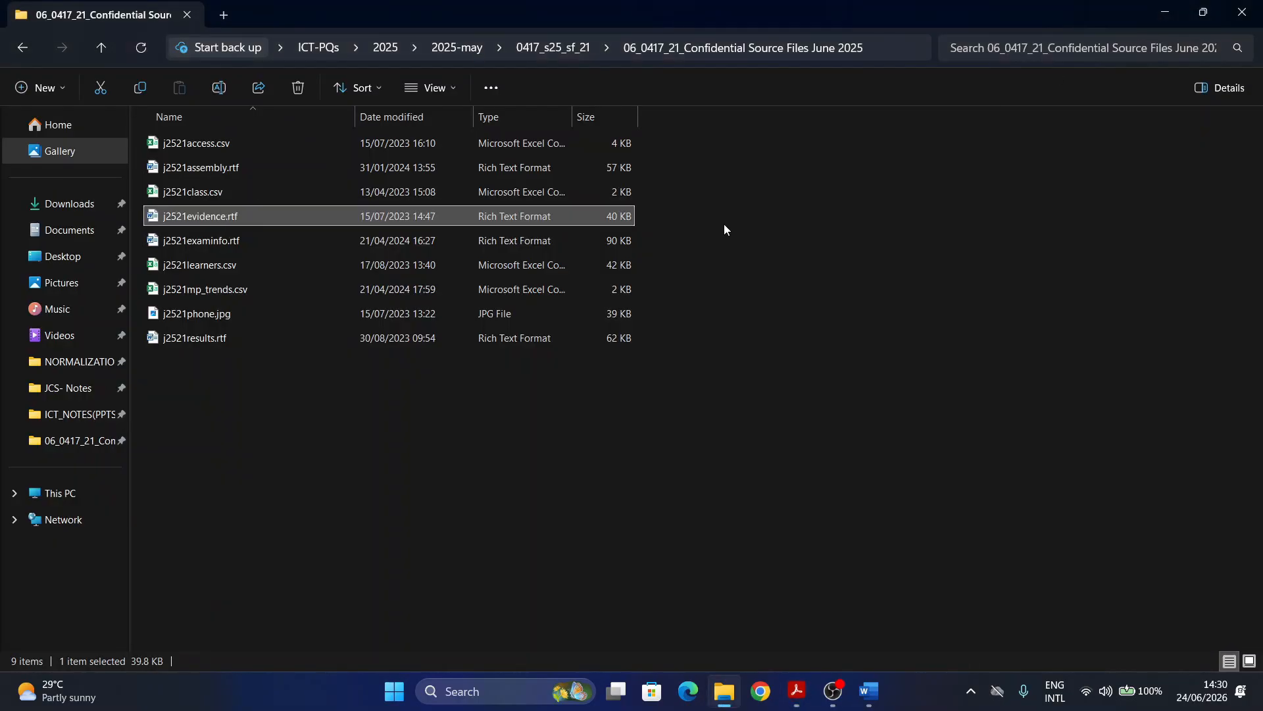
Step: Open j2521examinfo.rtf in Word, reread the exam instructions, then return to the document
double_click(208, 244)
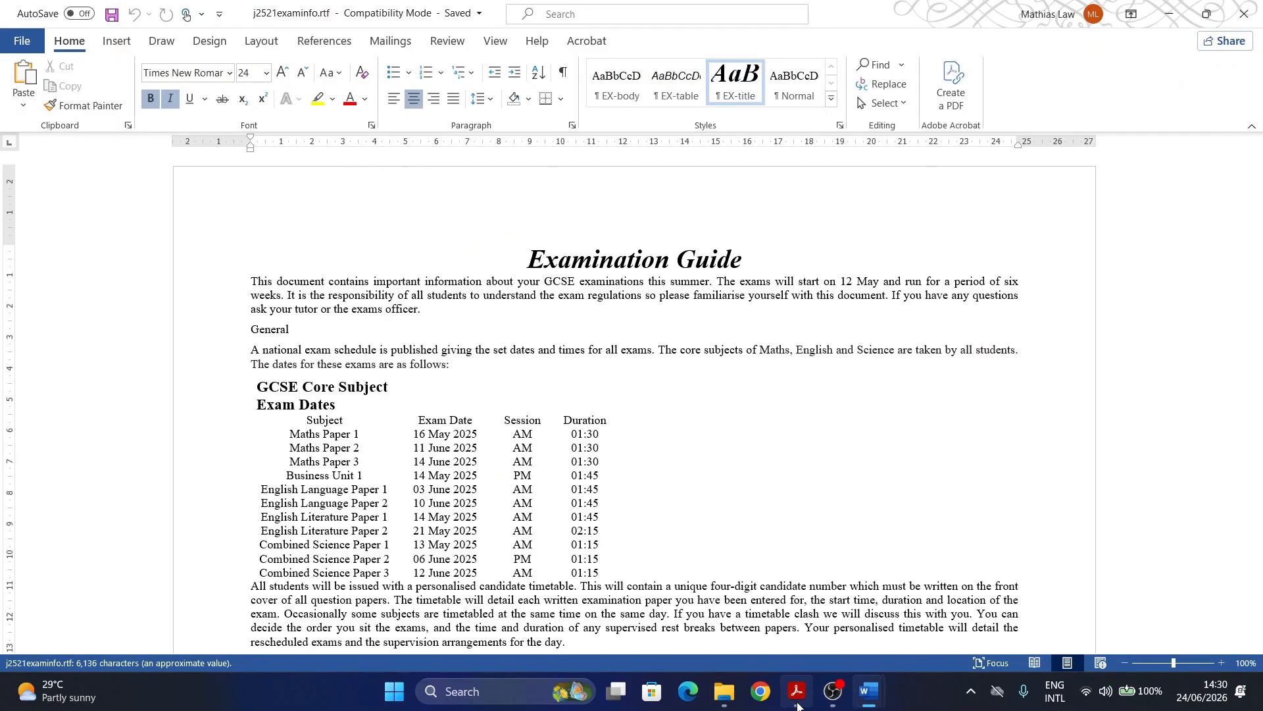
key(alt+Tab)
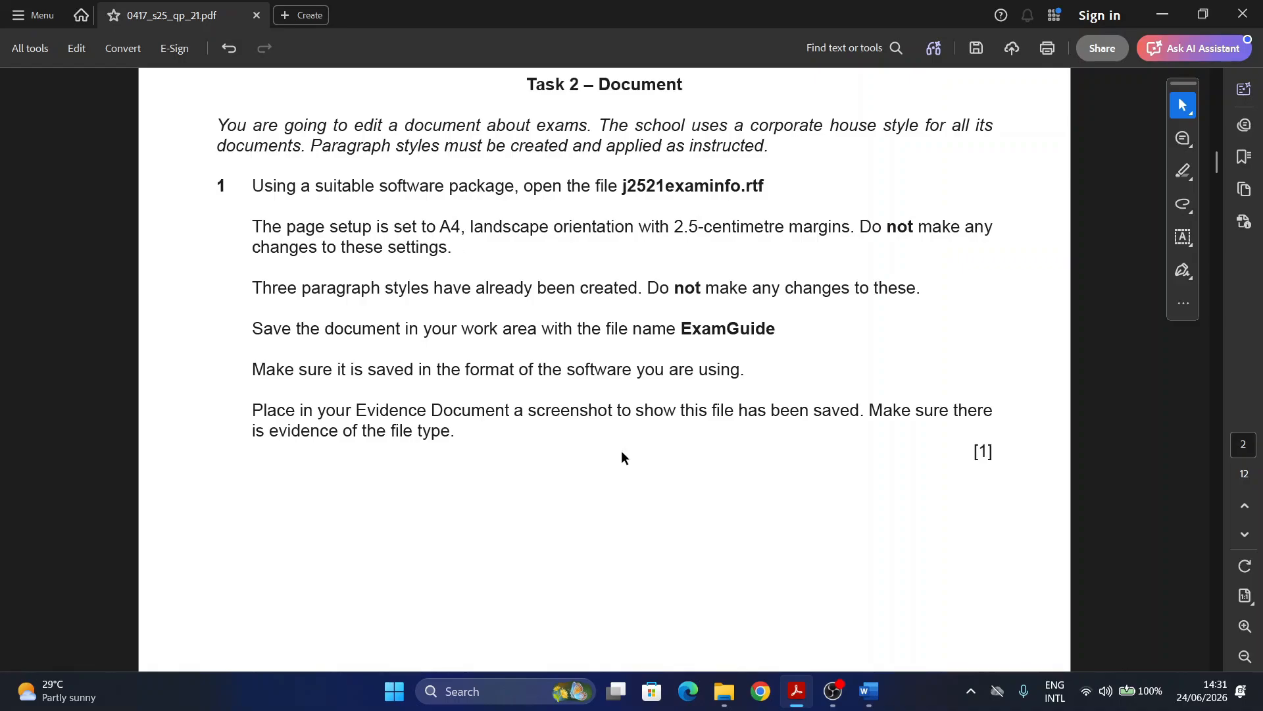
click(801, 695)
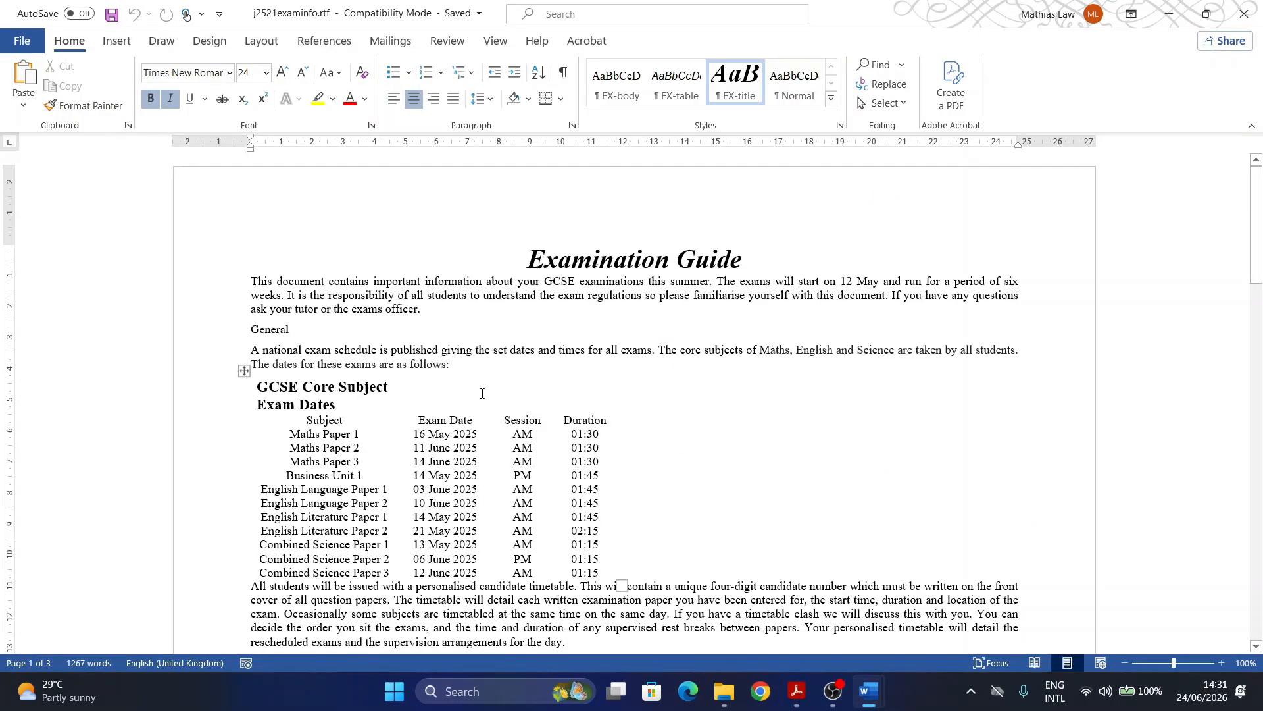
Step: Check the Layout tab's Orientation, Size and Margins options, leaving them unchanged
click(260, 42)
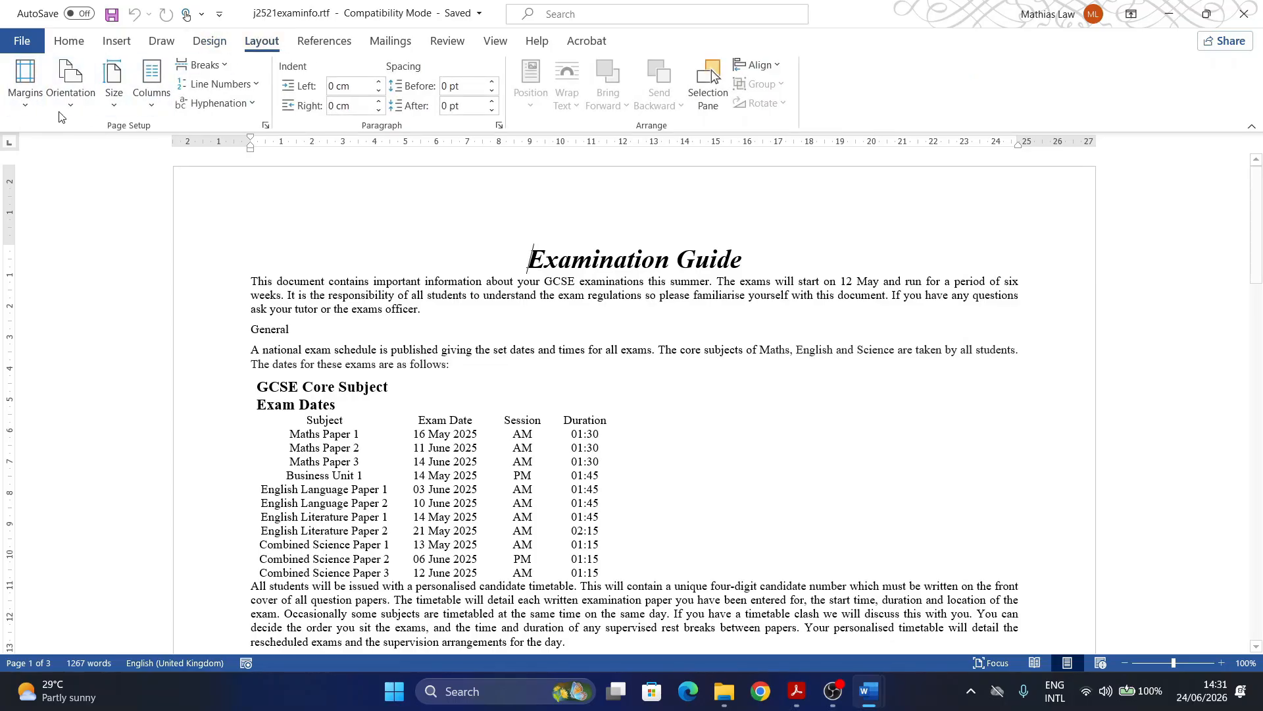
click(70, 82)
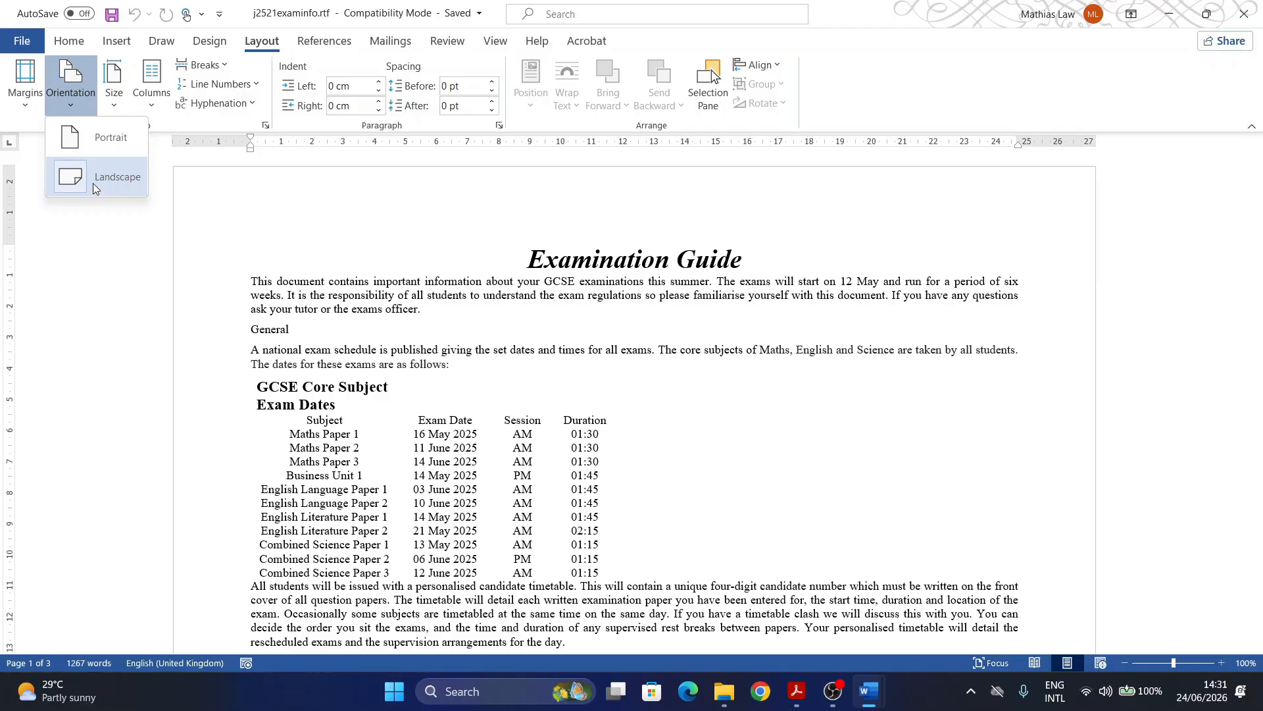
click(115, 109)
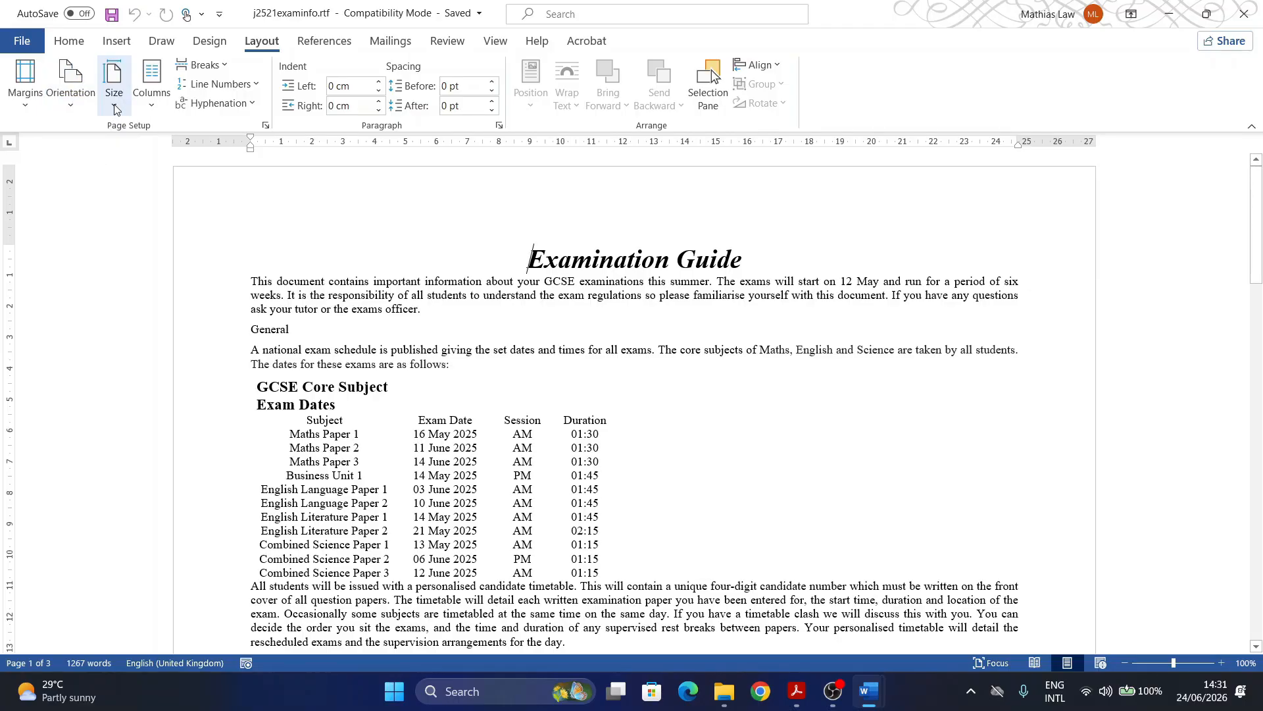
click(115, 105)
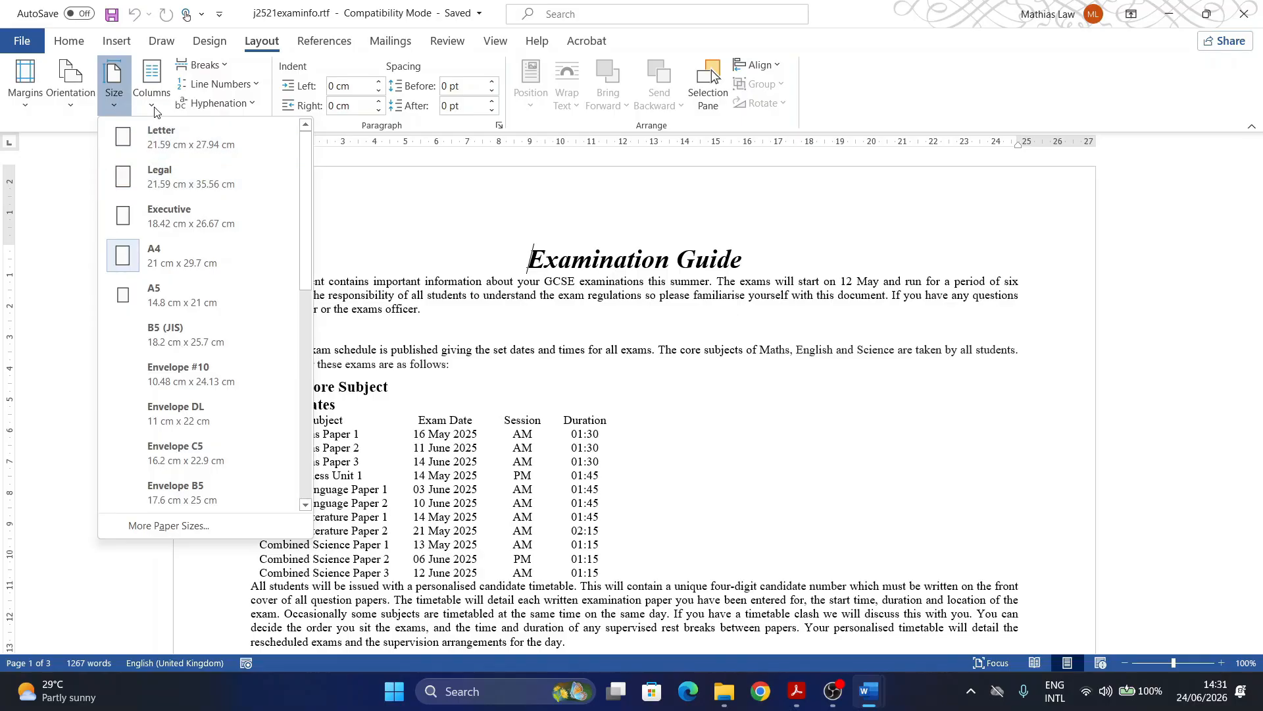
click(24, 105)
click(25, 108)
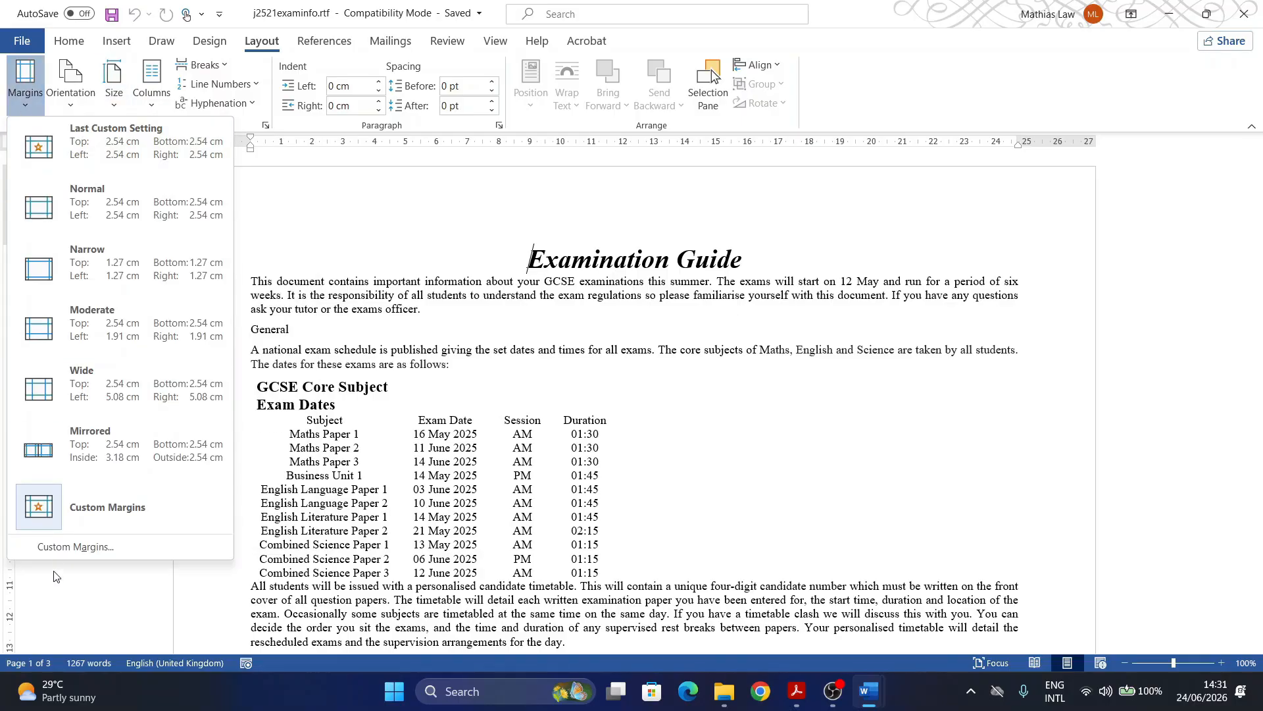
Step: Confirm the 2.5 cm custom margins in Page Setup unchanged and return to the exam paper
click(62, 546)
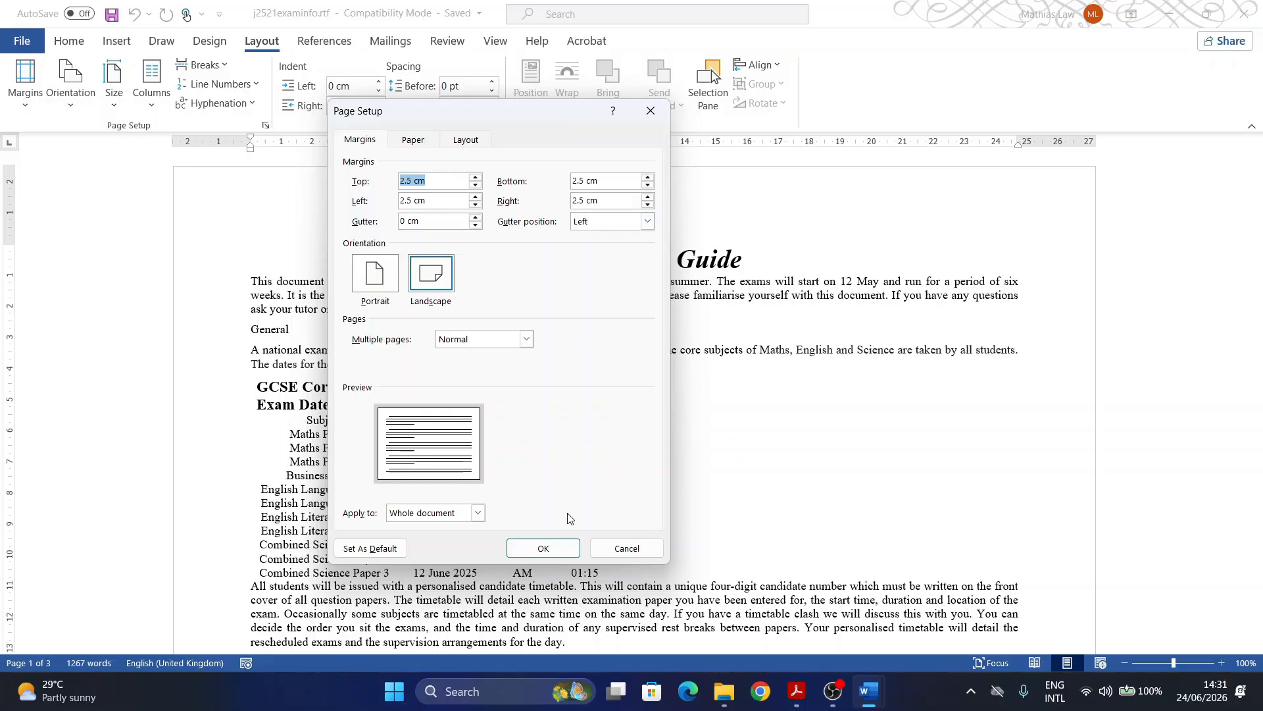
click(554, 556)
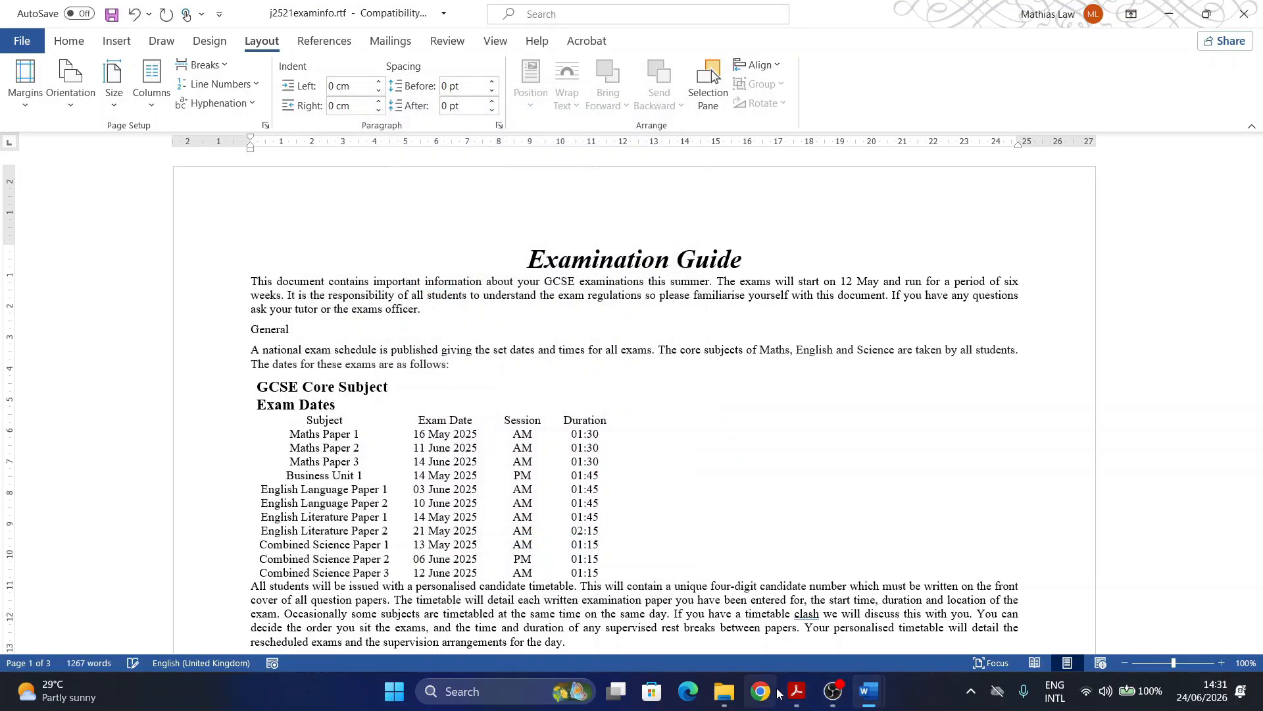
click(796, 691)
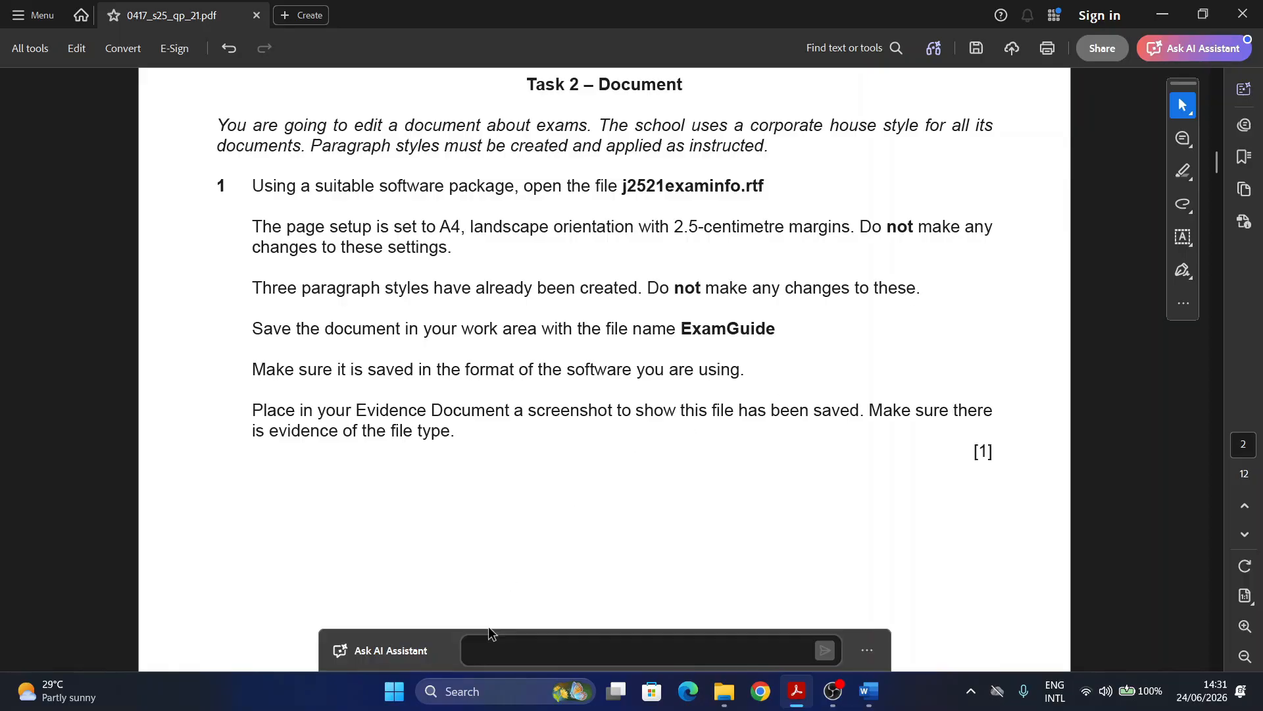
Step: Bring j2521examinfo.rtf back to the front via its Word taskbar preview
mouse_move(802, 695)
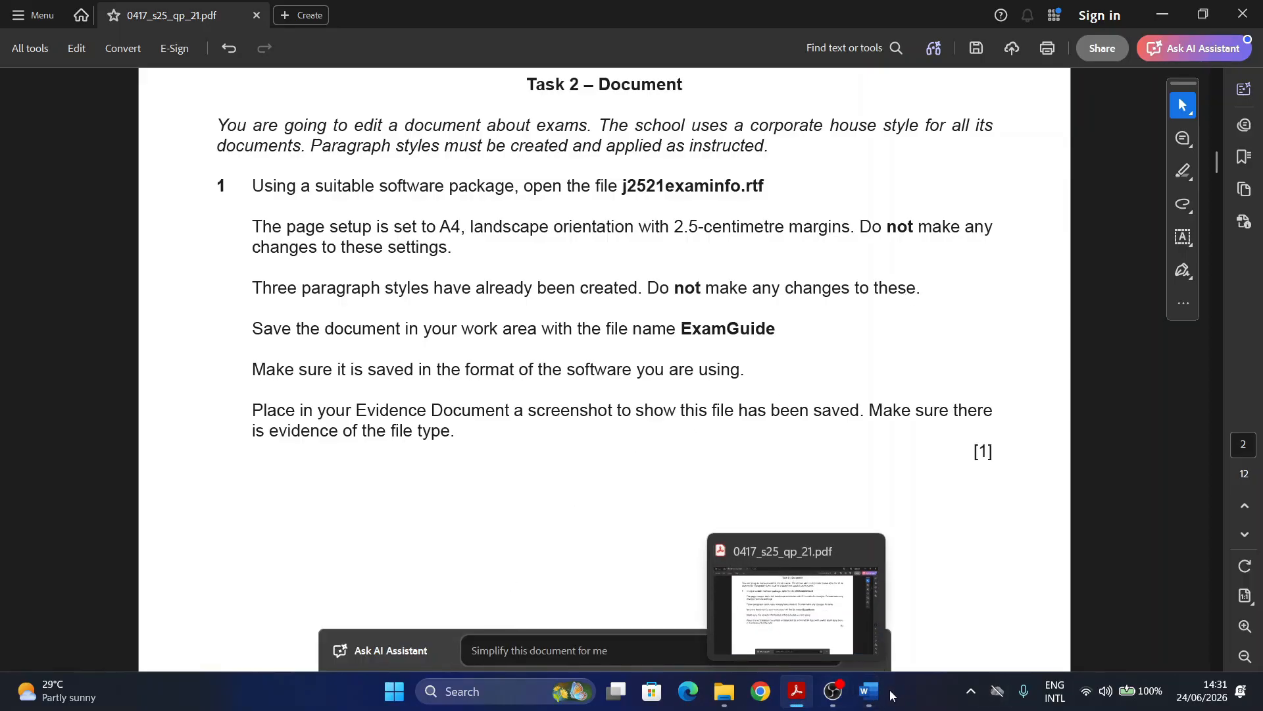
mouse_move(869, 691)
click(961, 592)
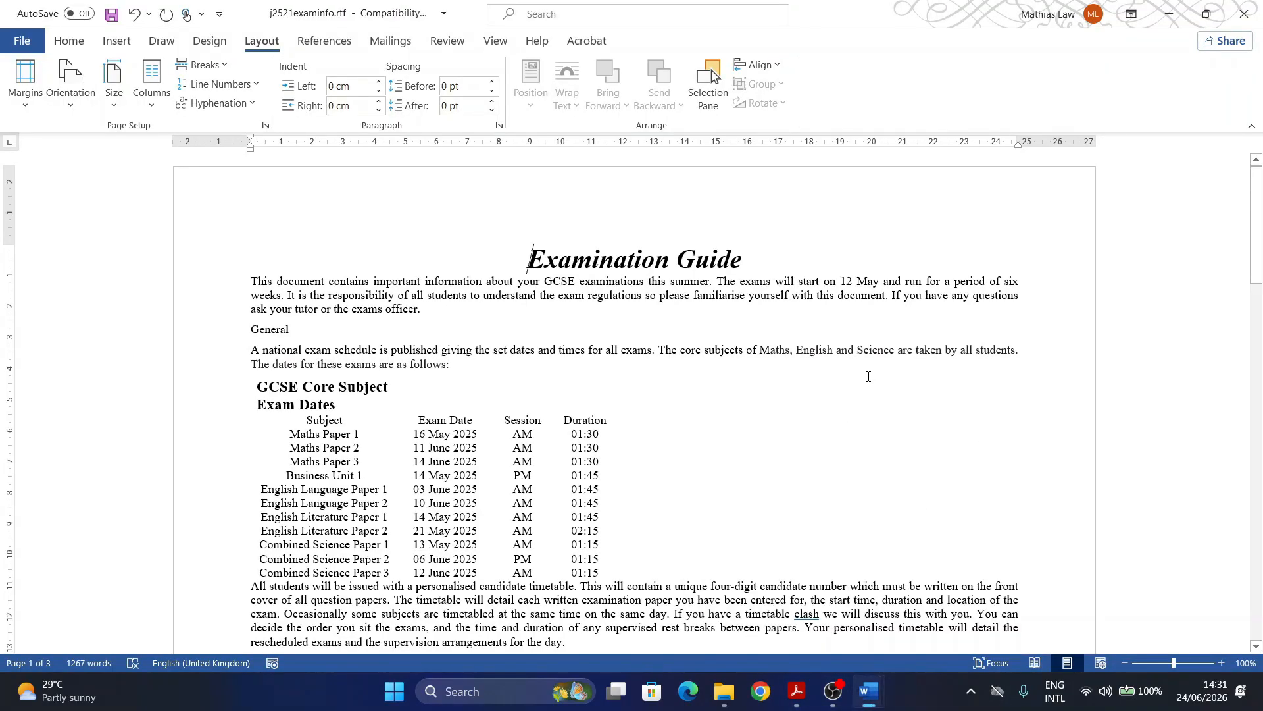
Step: Open the Styles pane listing EX-body, EX-table, EX-title and Normal, then return to Acrobat
click(71, 43)
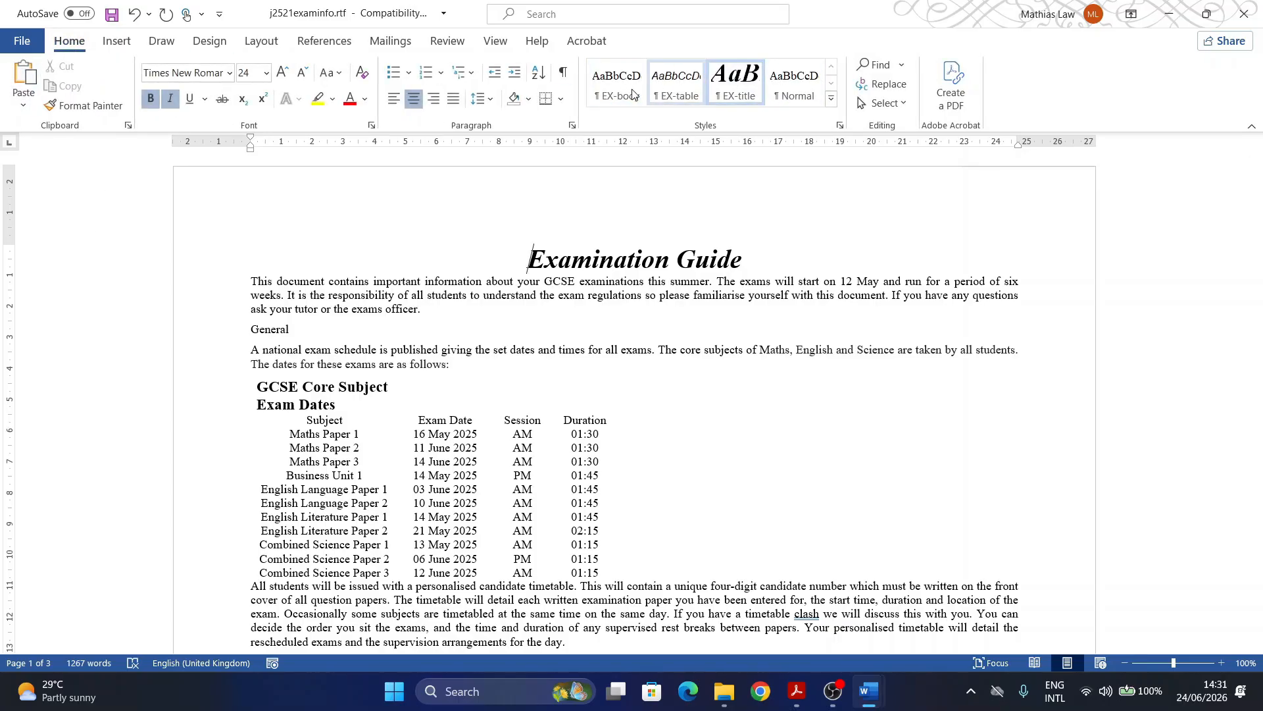
click(840, 125)
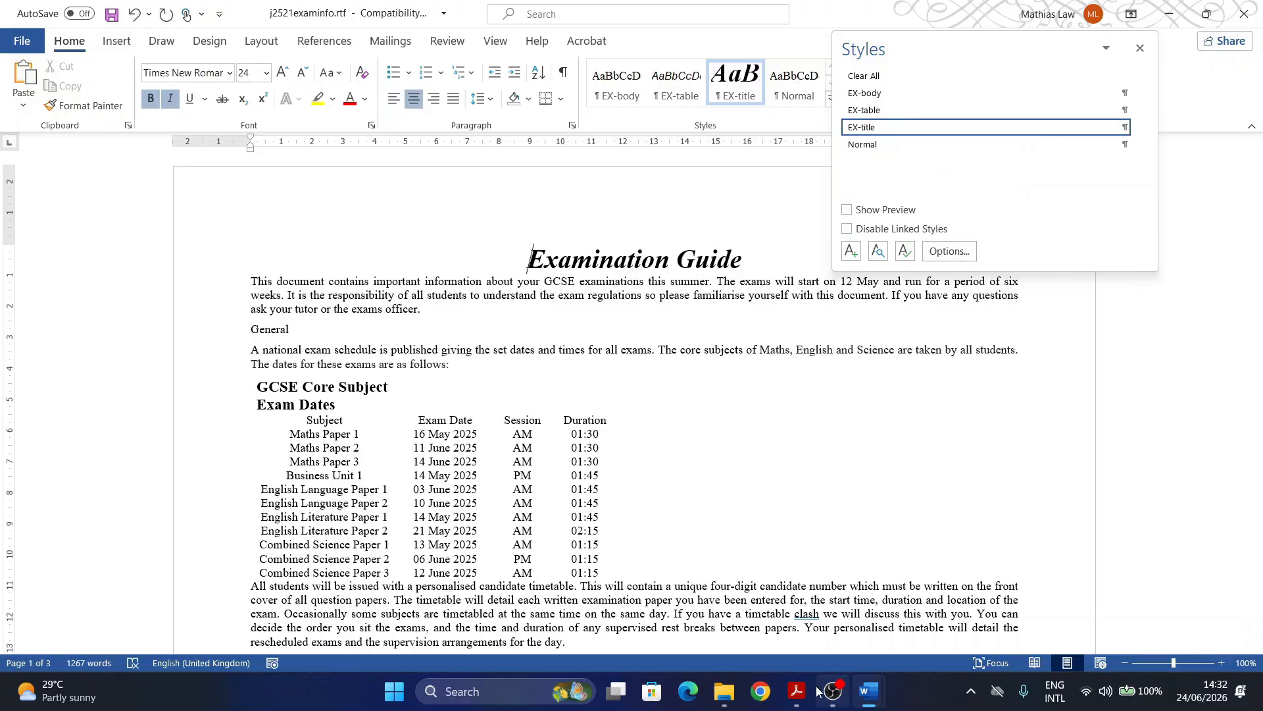
mouse_move(797, 690)
click(804, 628)
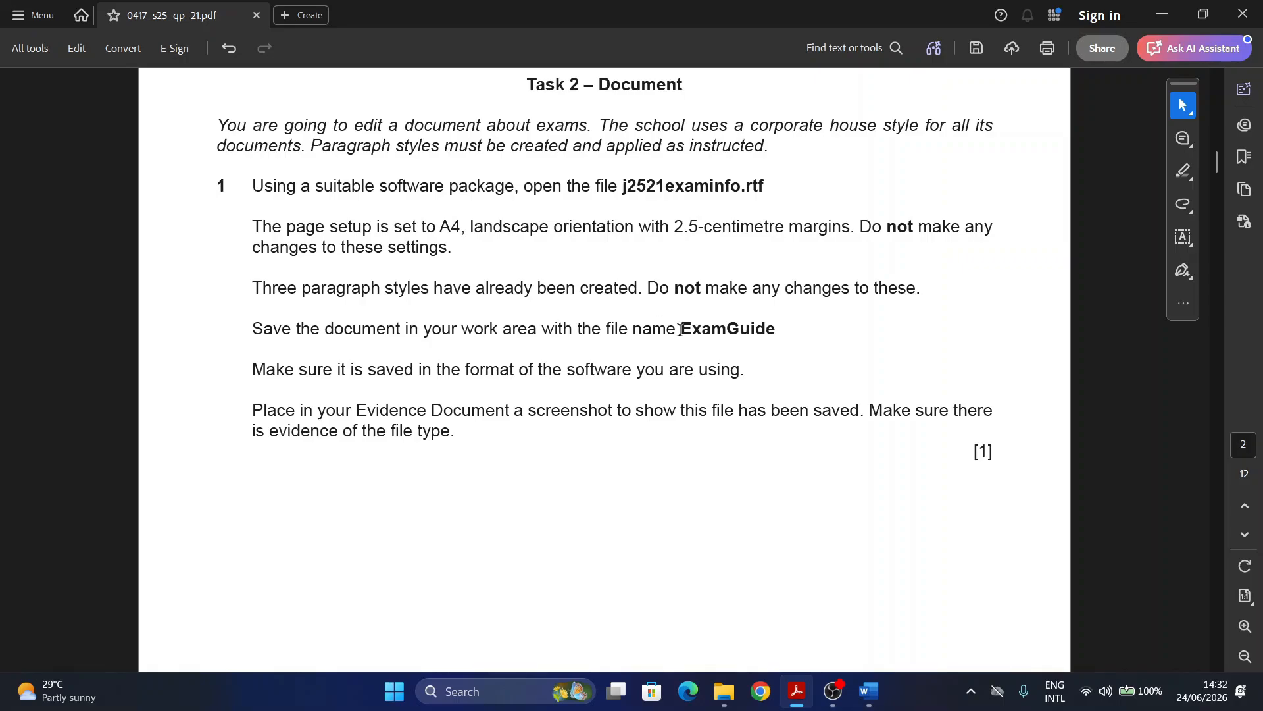
Step: Select the required file name ExamGuide, then switch back to j2521examinfo.rtf in Word
drag(679, 329, 782, 327)
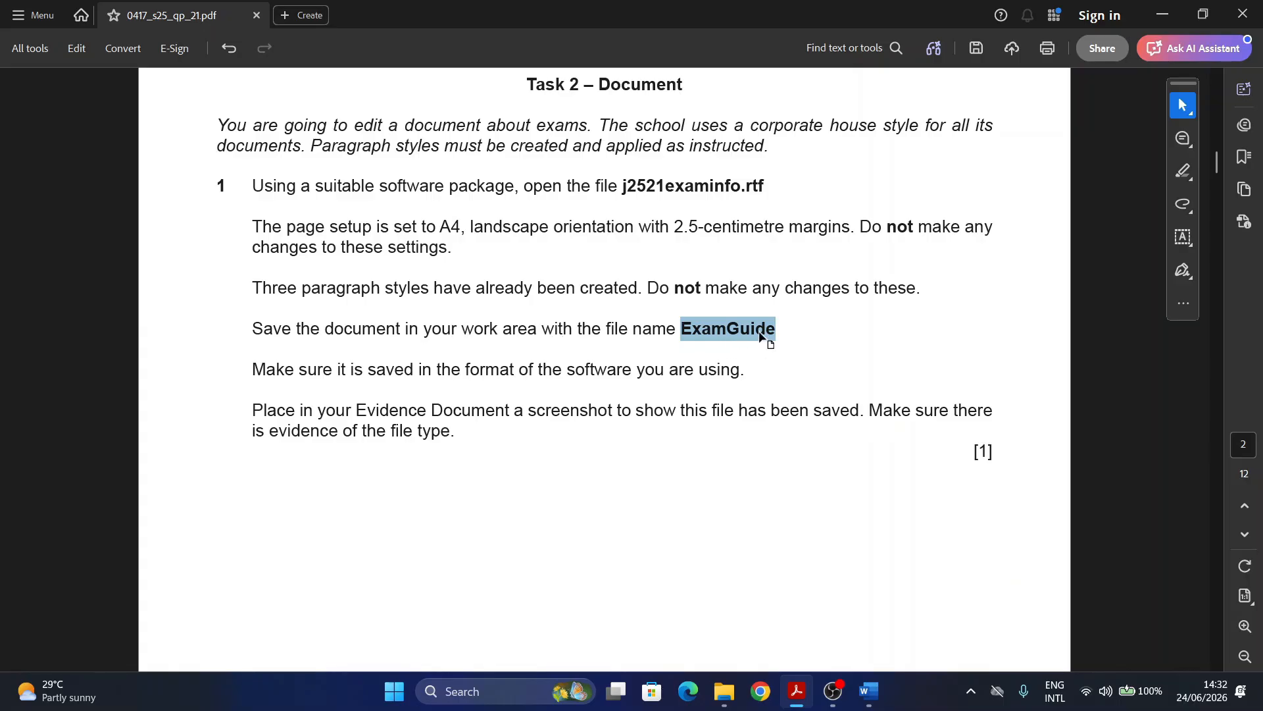
mouse_move(869, 702)
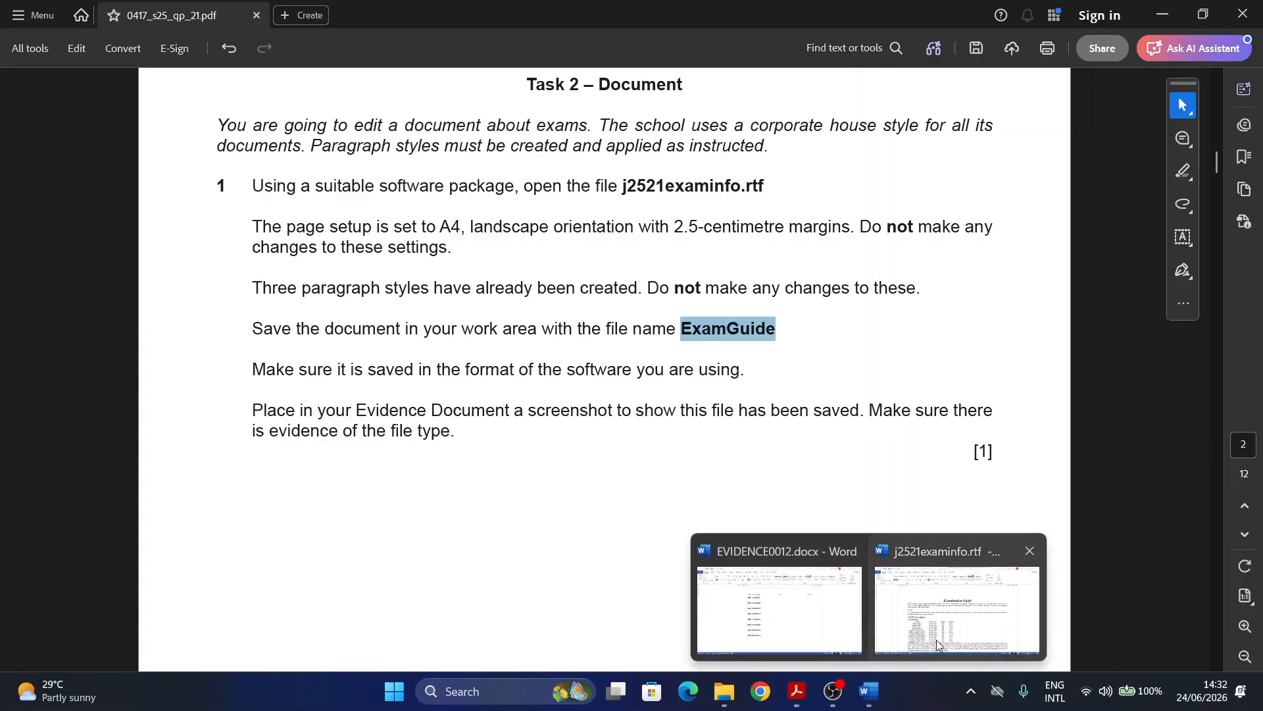
click(957, 605)
Step: Start Save As in the Working Area-2025 folder with file name ExamGuide
click(19, 41)
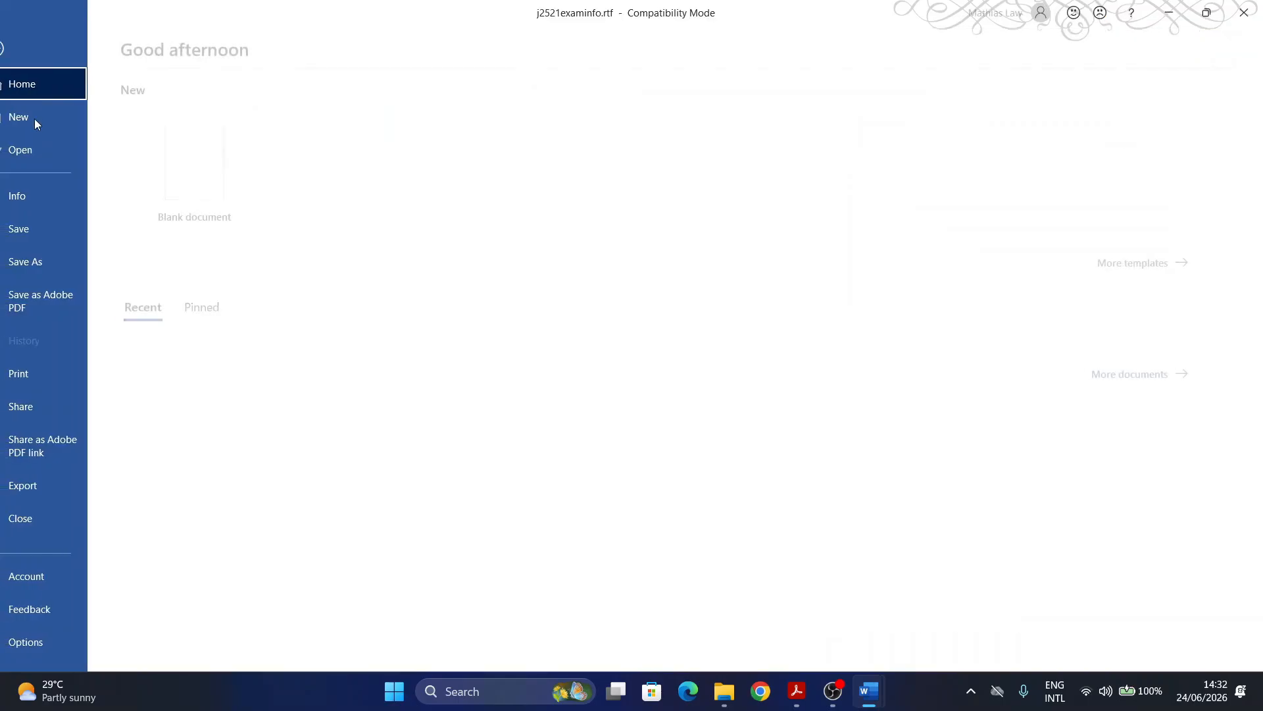
click(68, 260)
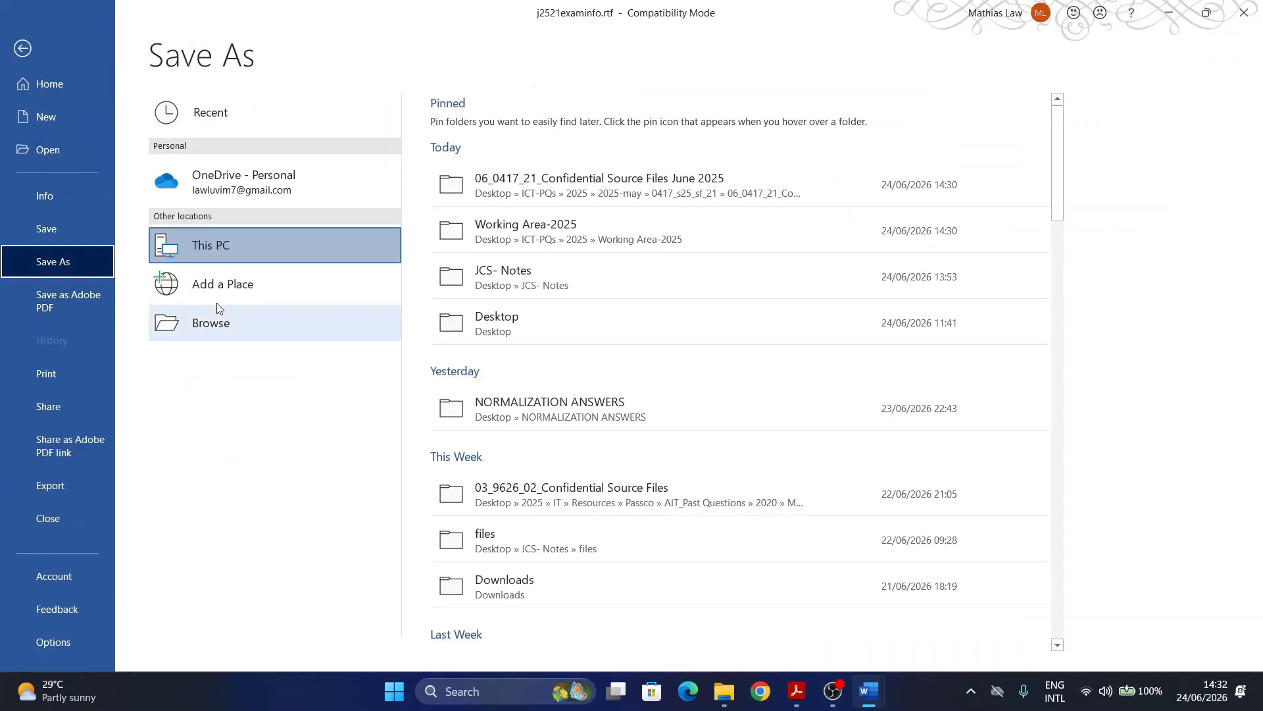
click(526, 231)
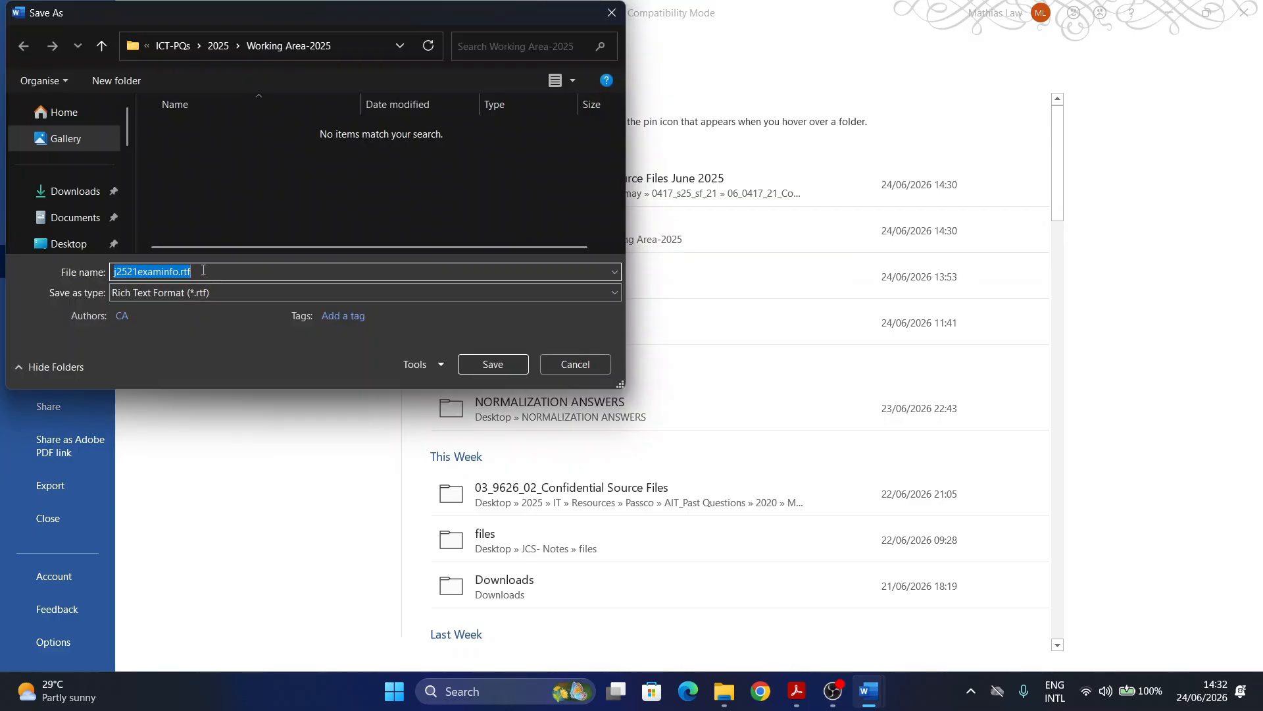
text(ExamGuide)
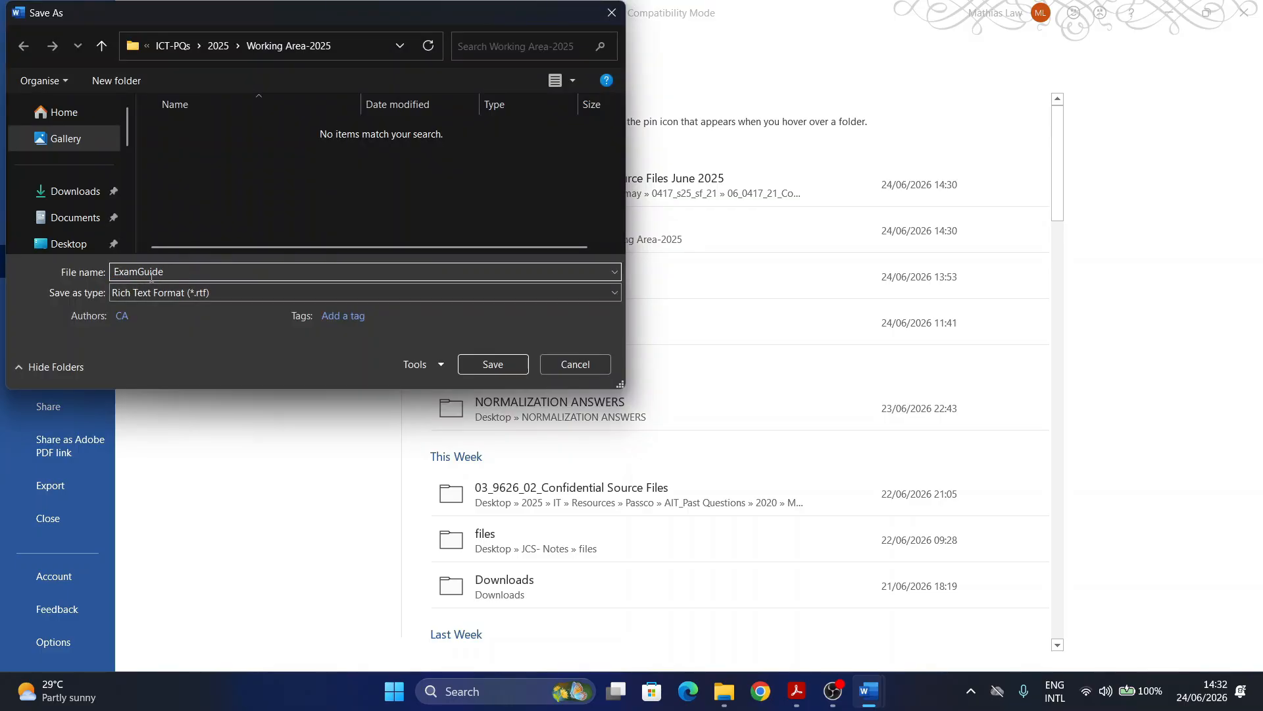
click(797, 691)
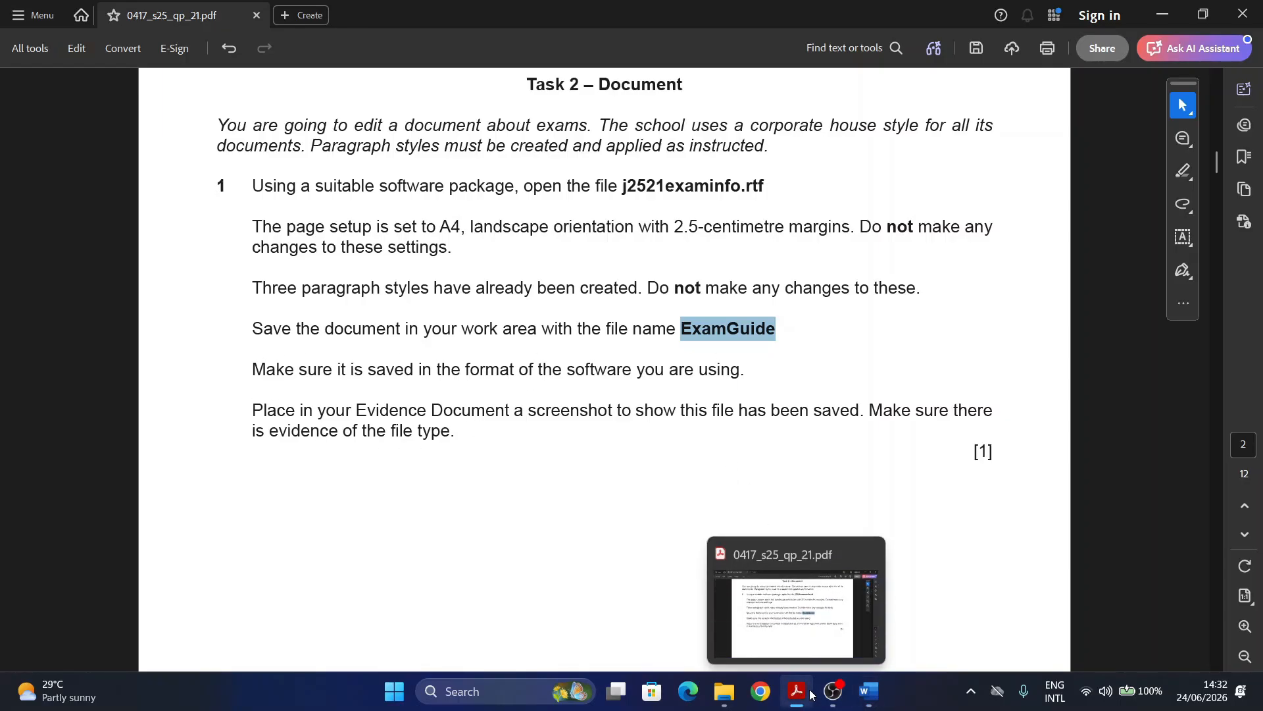
mouse_move(866, 699)
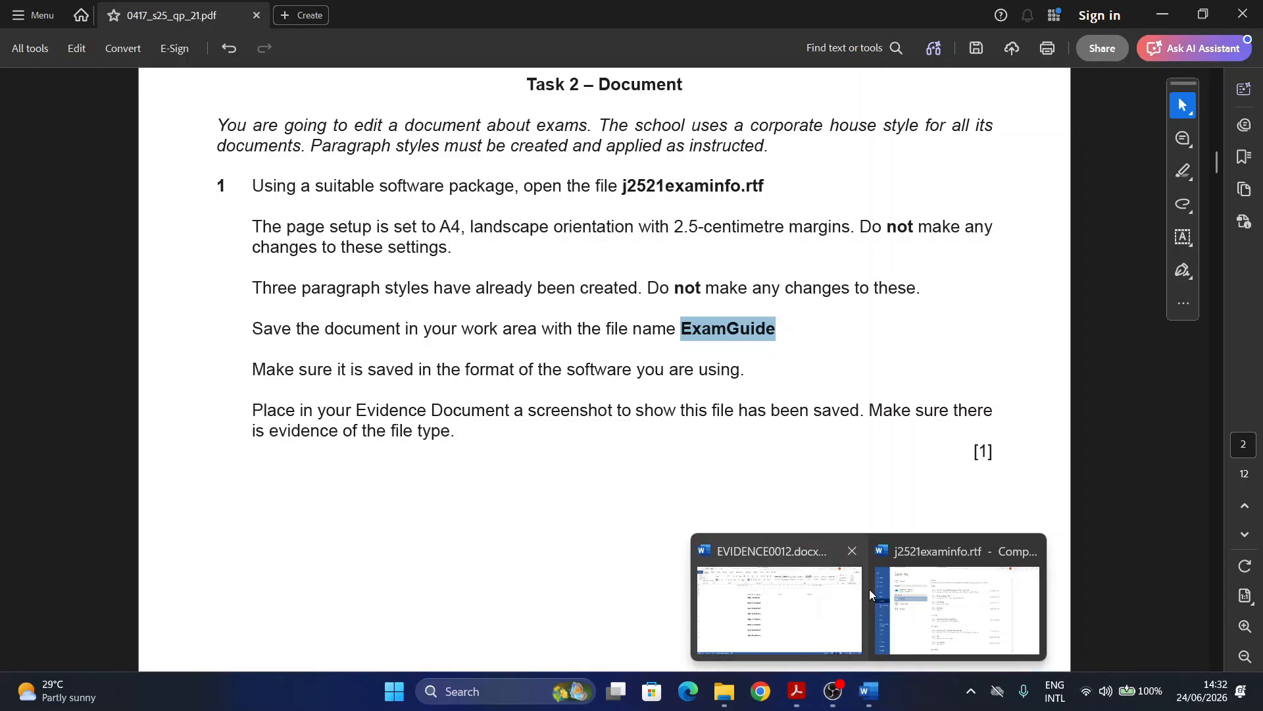
click(957, 609)
Step: Save as Word Document (*.docx), accept the format upgrade, and close the Styles pane
click(157, 292)
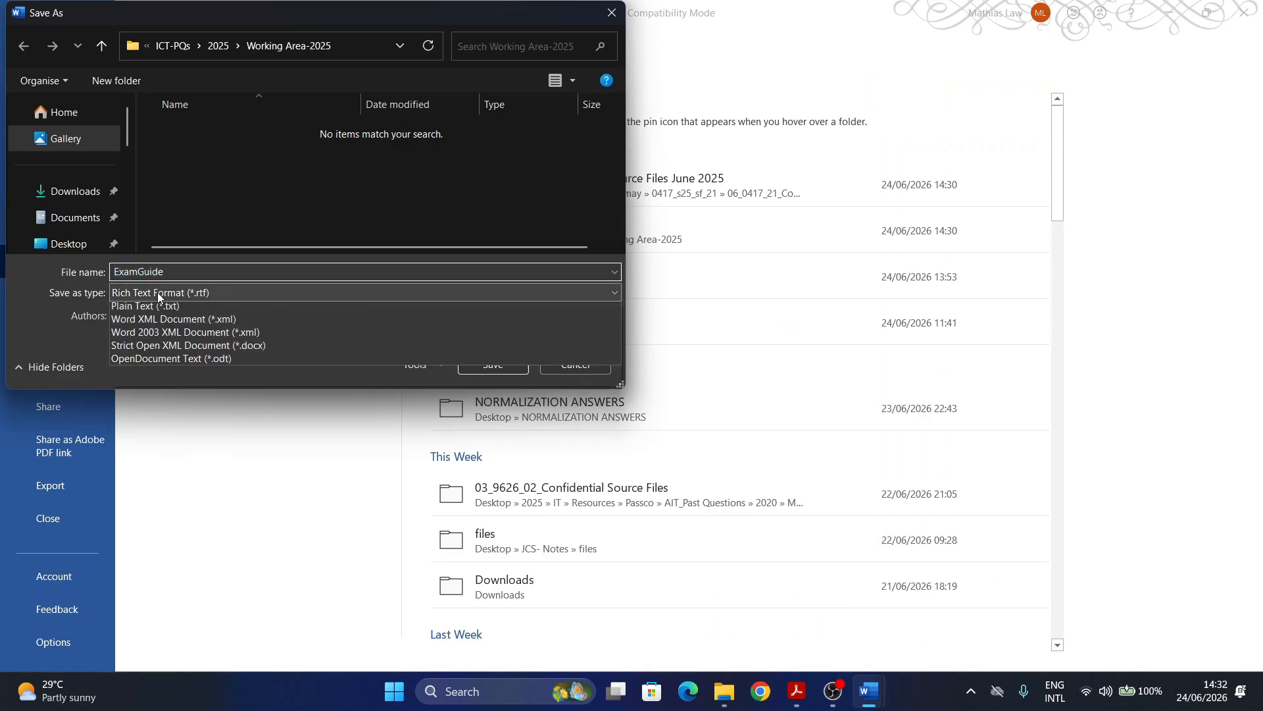
click(150, 309)
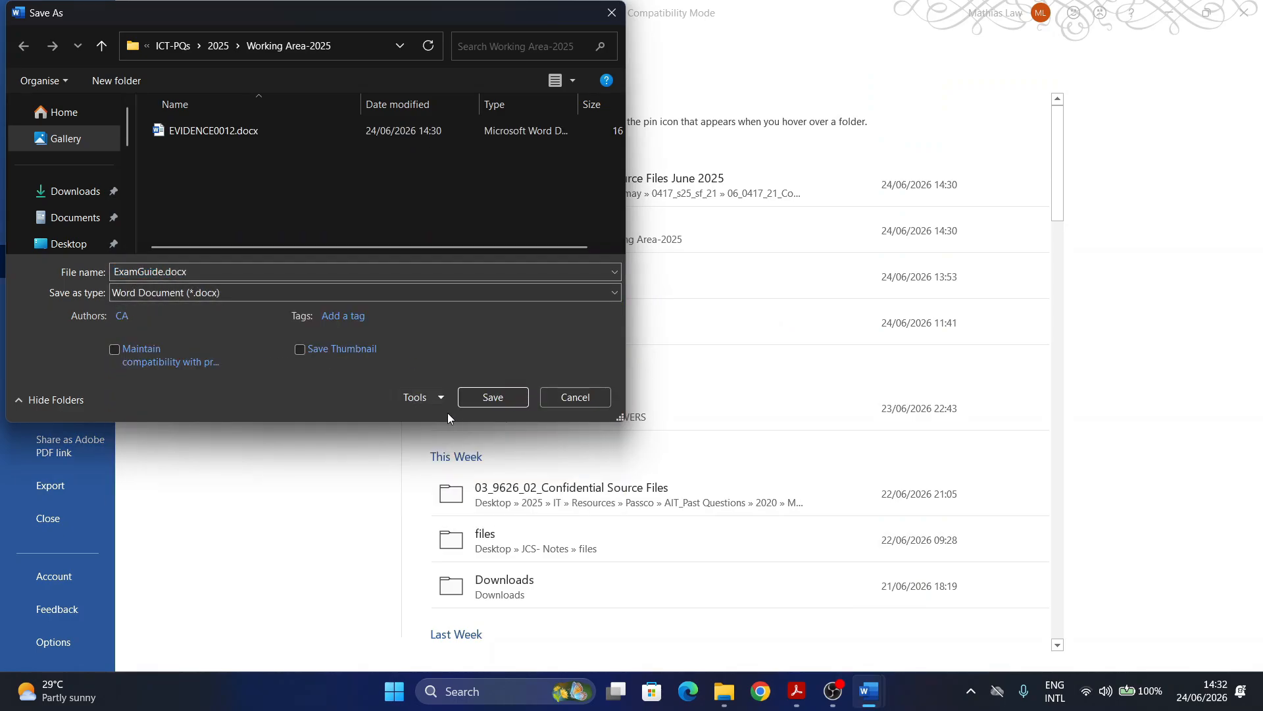
click(496, 401)
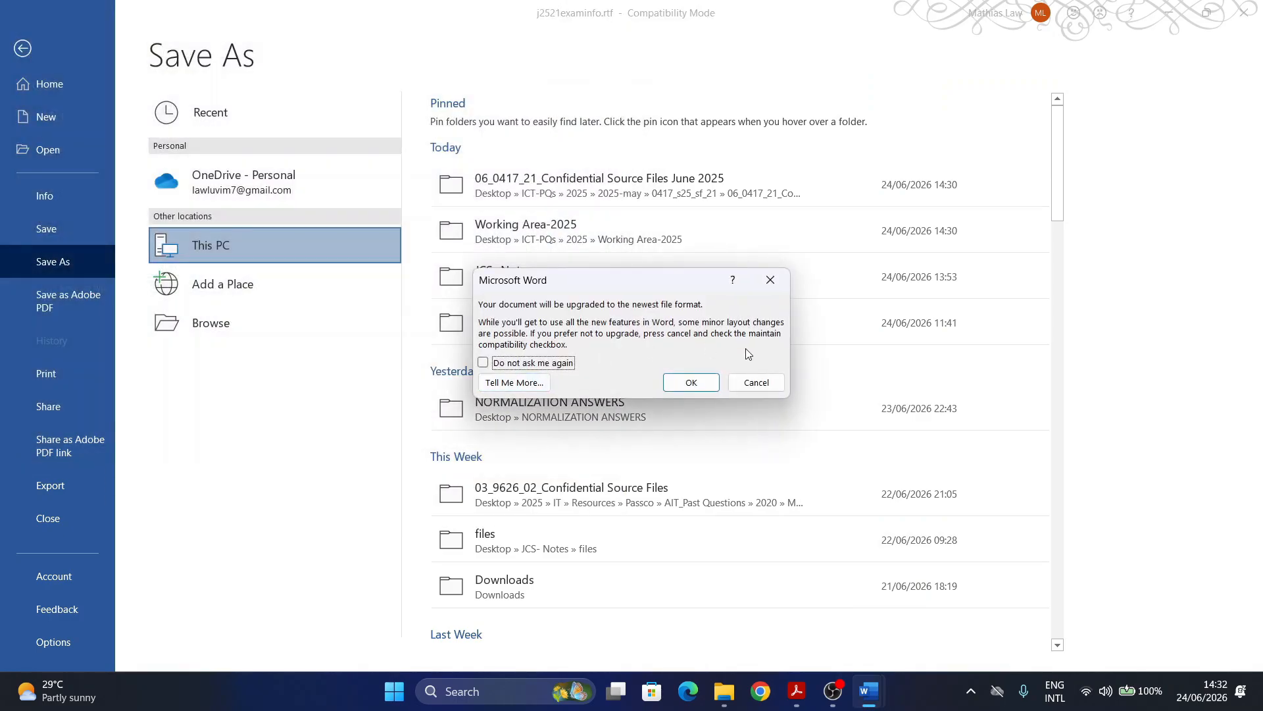
click(690, 383)
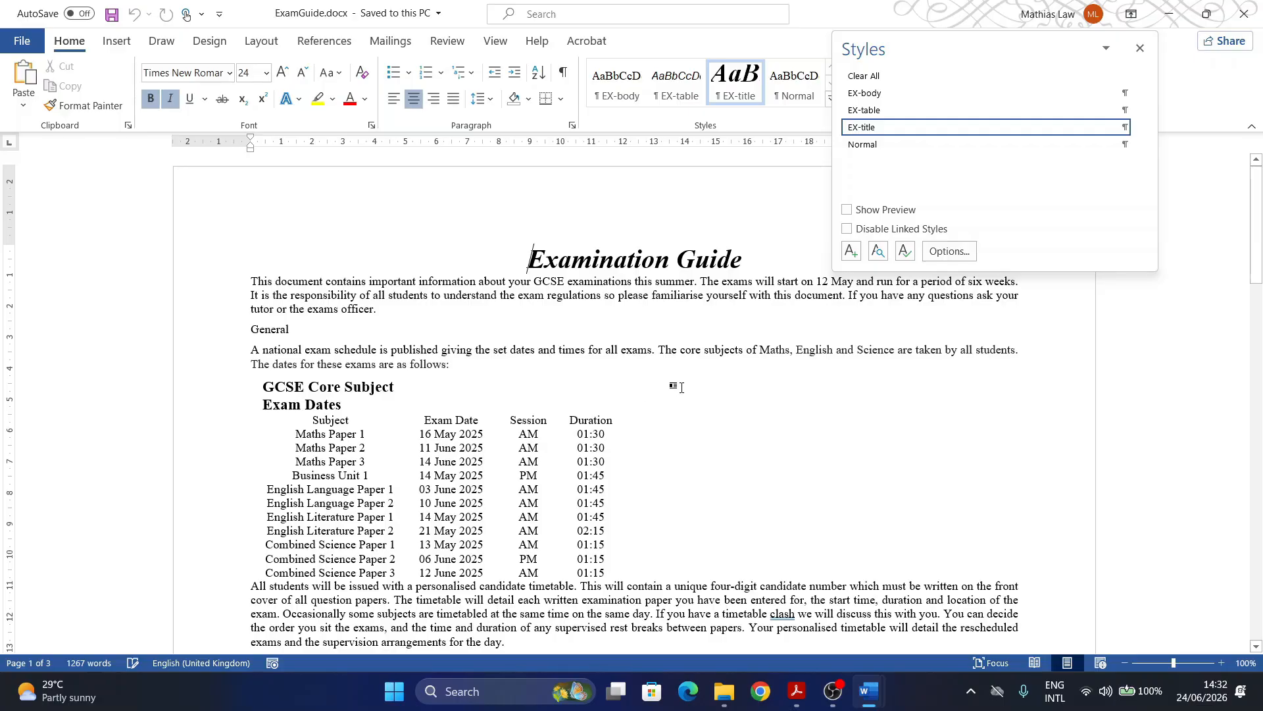
click(1140, 48)
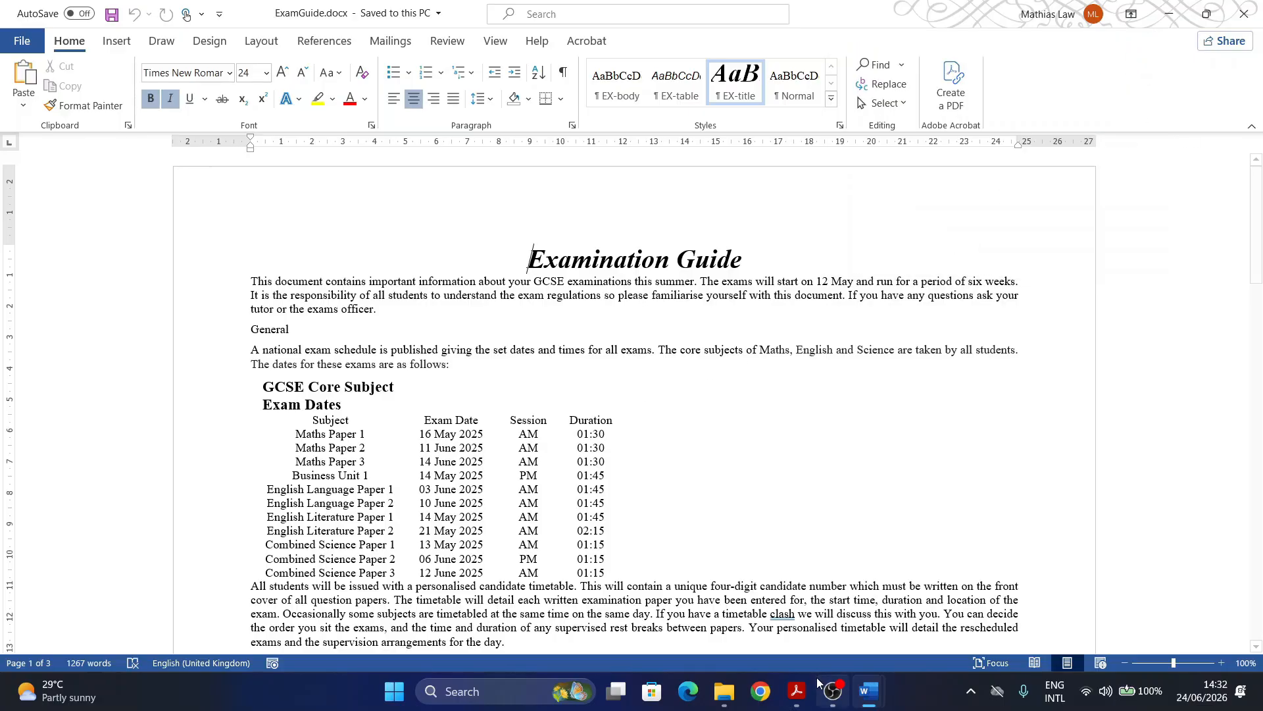
Step: Read the Task 2 save and screenshot-evidence instructions, then bring up the EVIDENCE0012.docx document
click(797, 690)
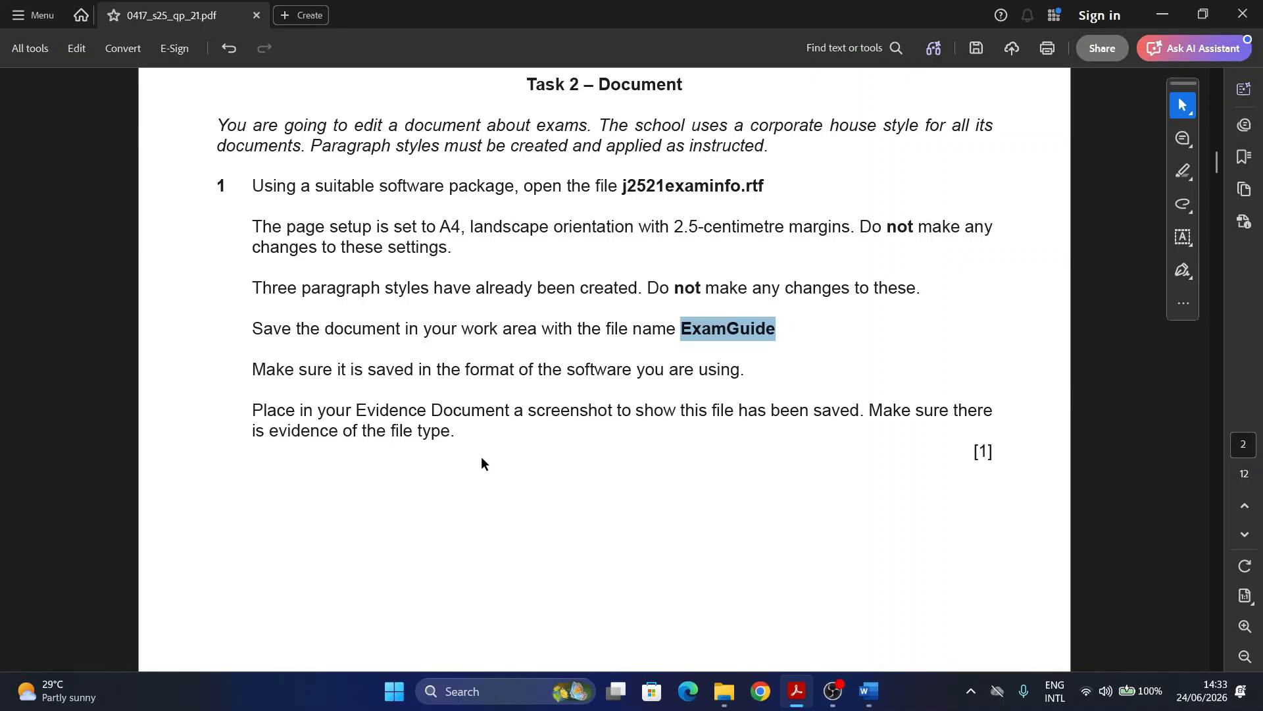
click(869, 691)
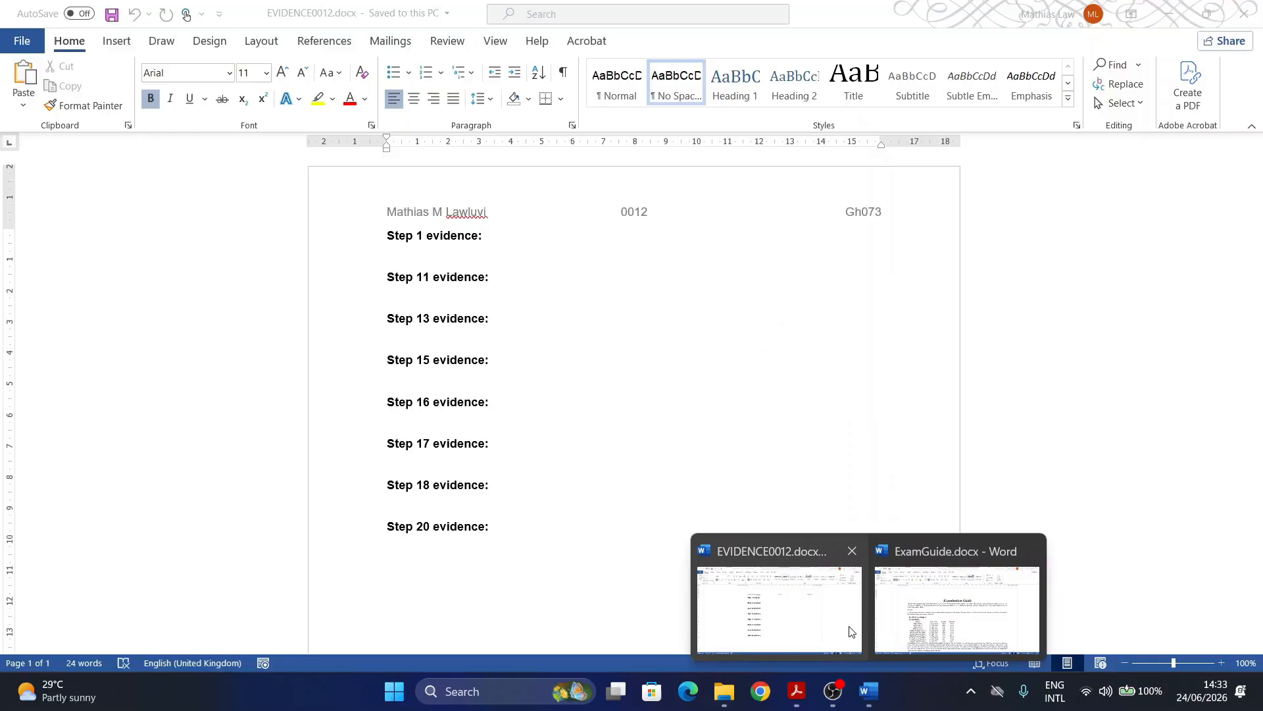
mouse_move(926, 623)
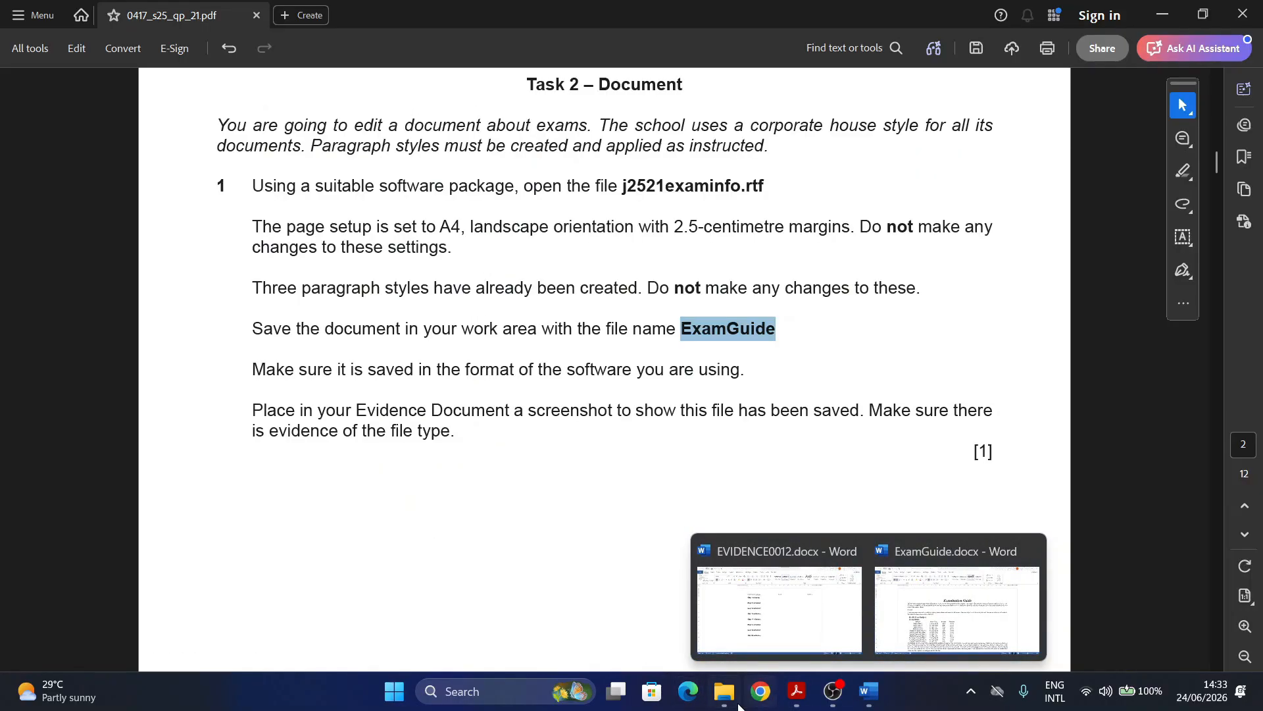
Step: Close File Explorer and minimise the question paper, ExamGuide and evidence windows to reveal the desktop
click(725, 694)
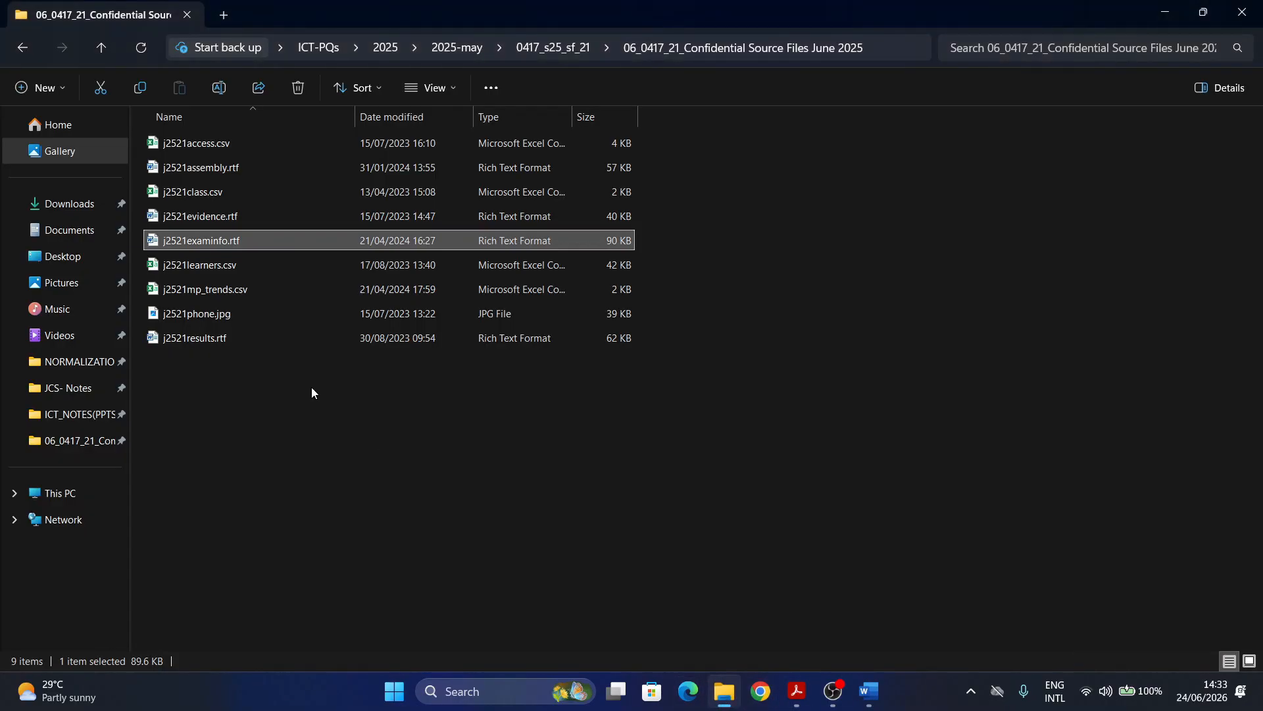
click(69, 422)
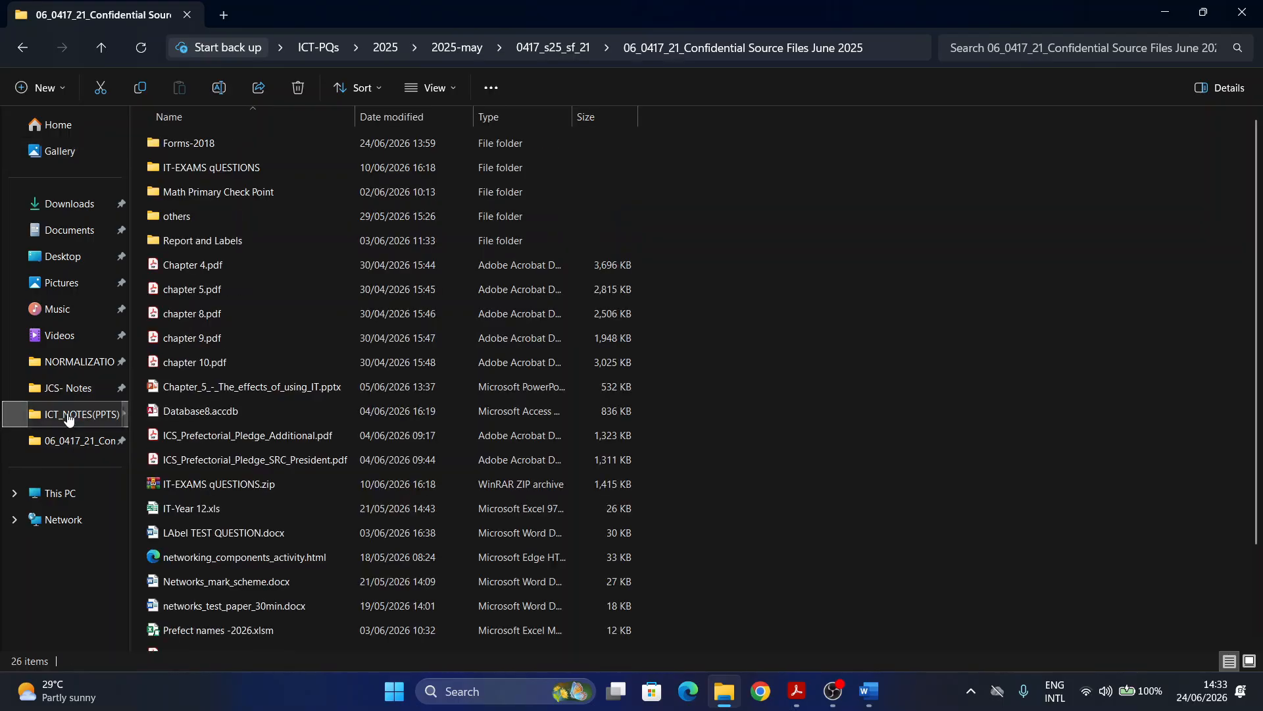
click(1241, 12)
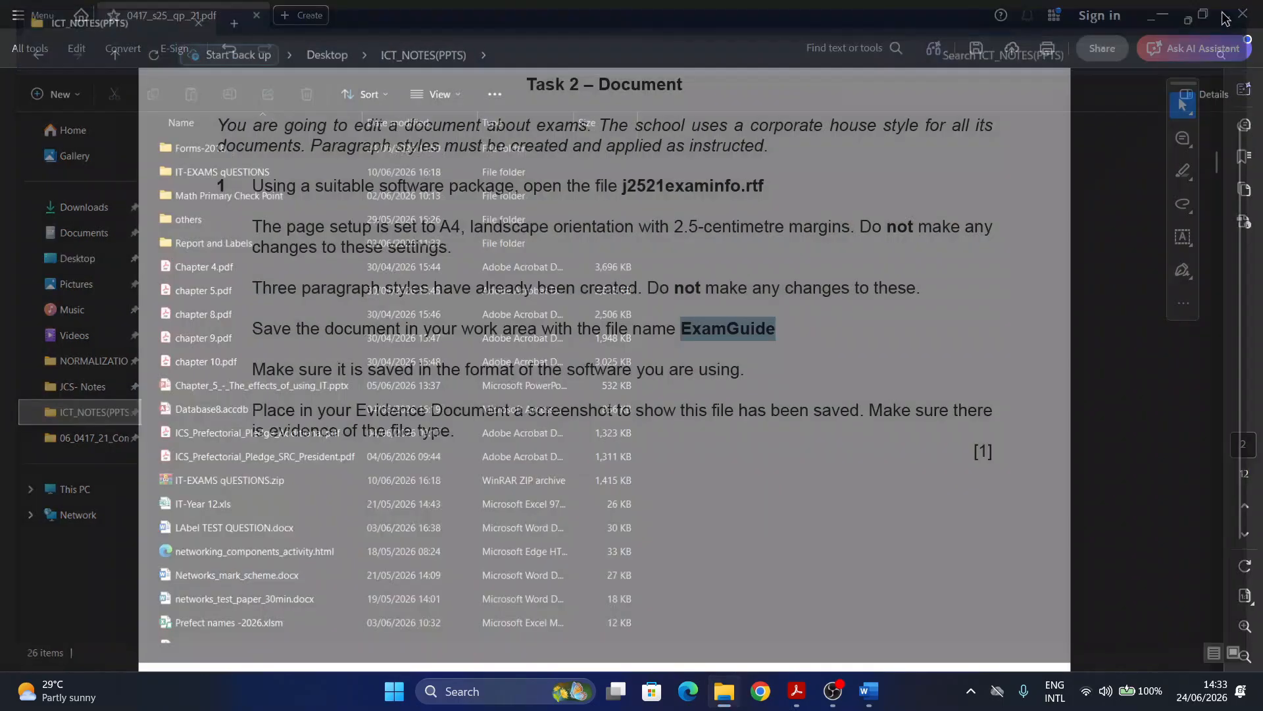
click(1162, 13)
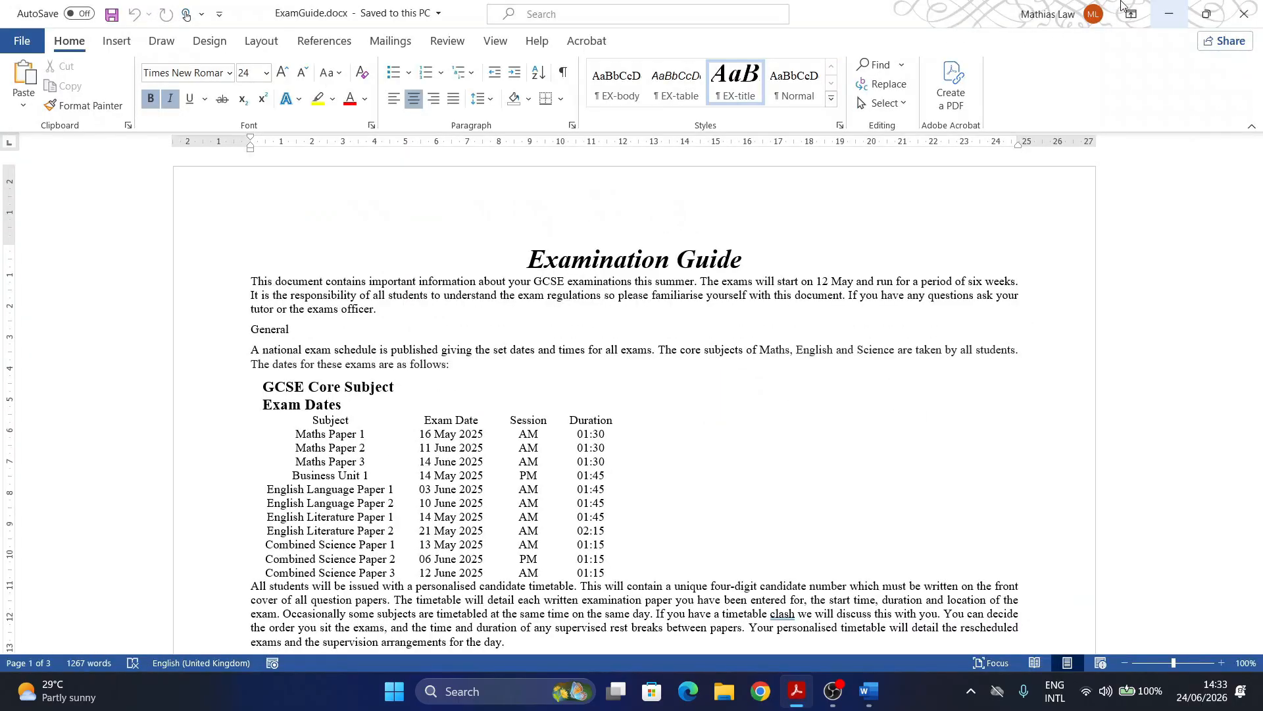
click(1170, 13)
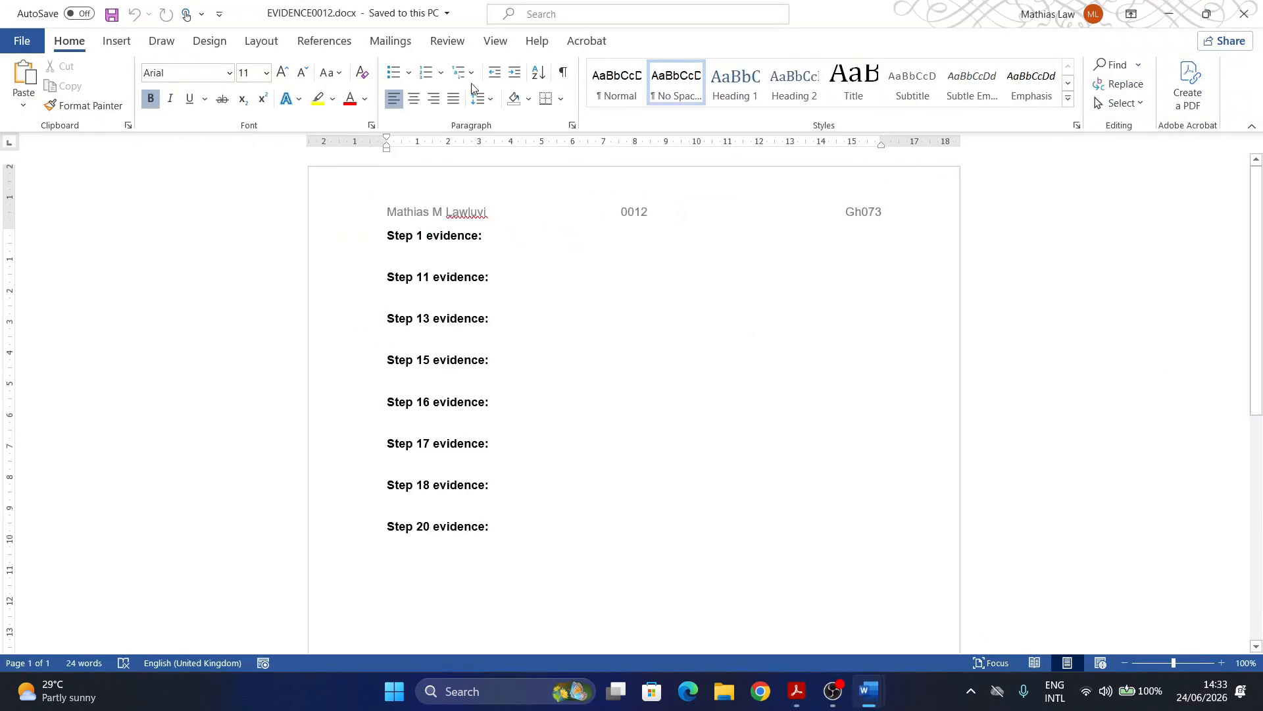
click(1169, 14)
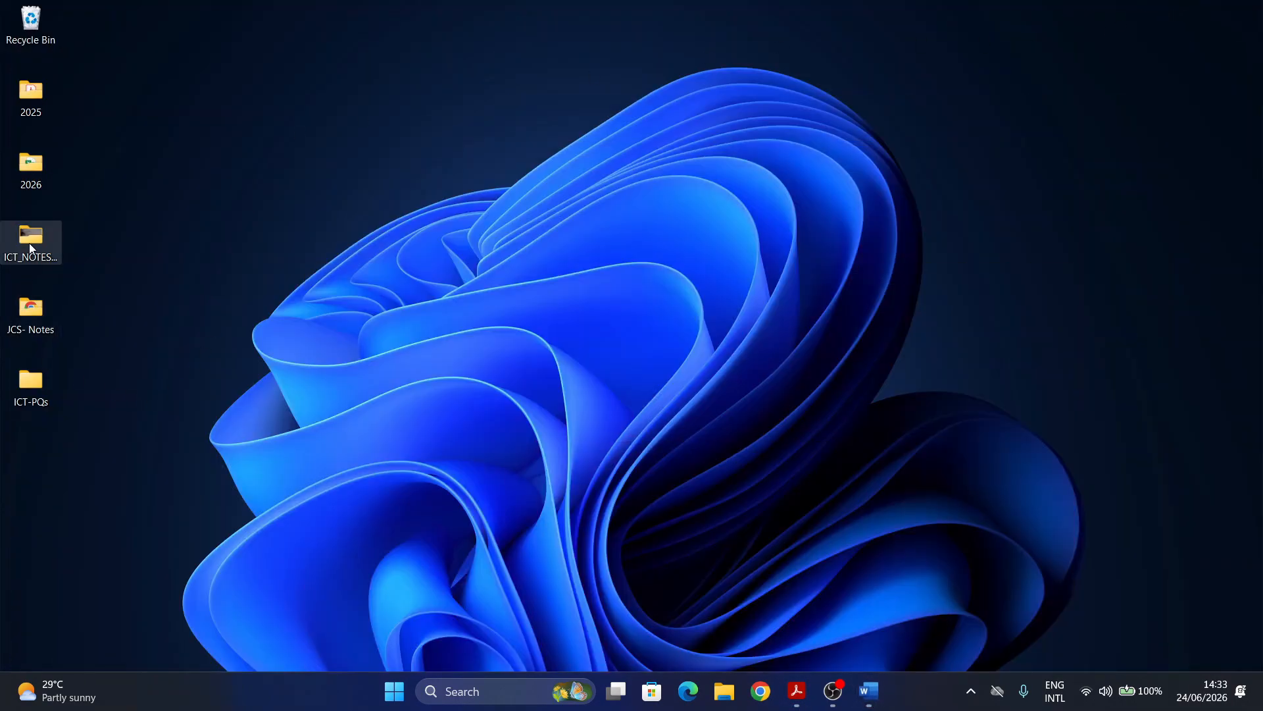
Step: Open ICT-PQs > 2025 > Working Area-2025 and autofit the Name and Type columns
double_click(35, 384)
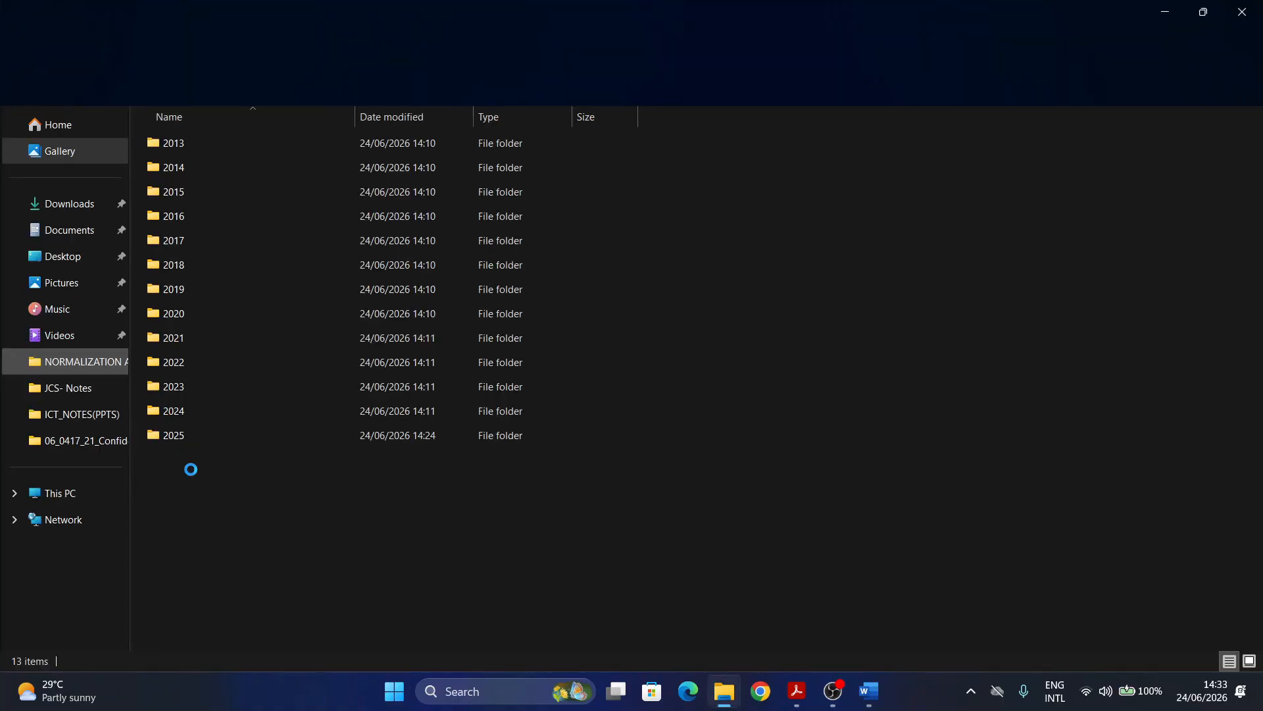
double_click(174, 435)
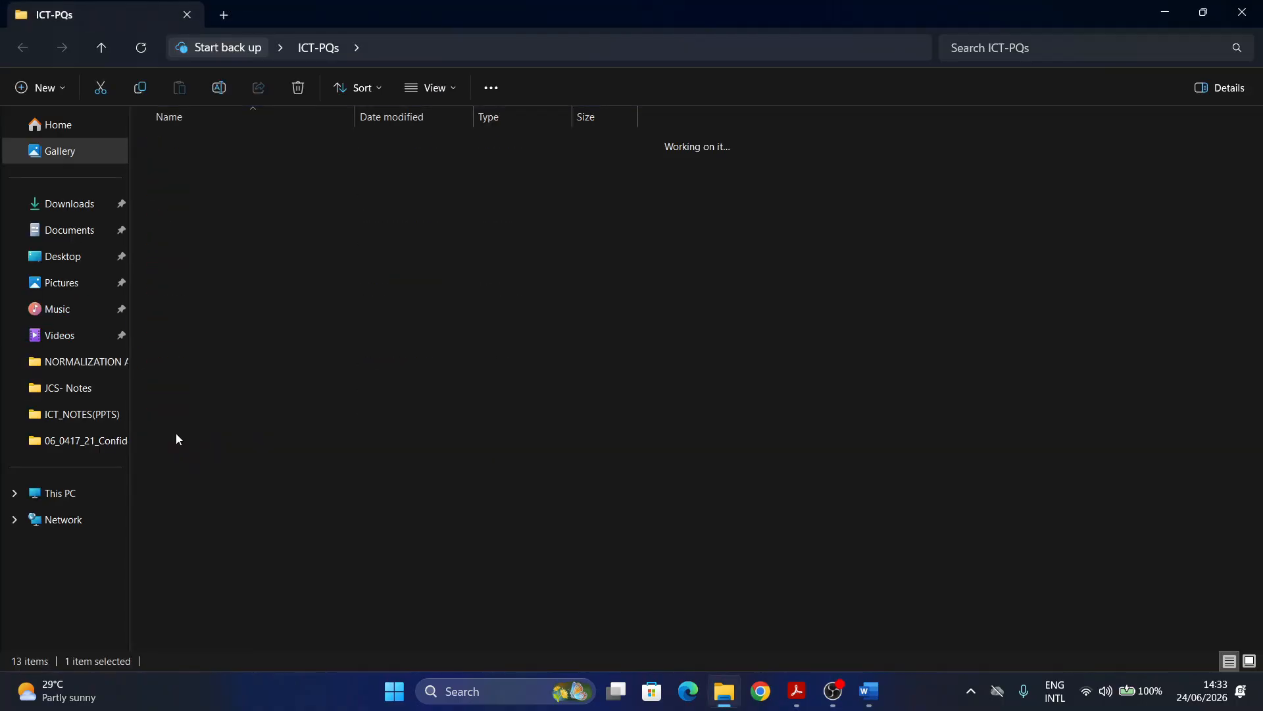
click(181, 193)
double_click(181, 192)
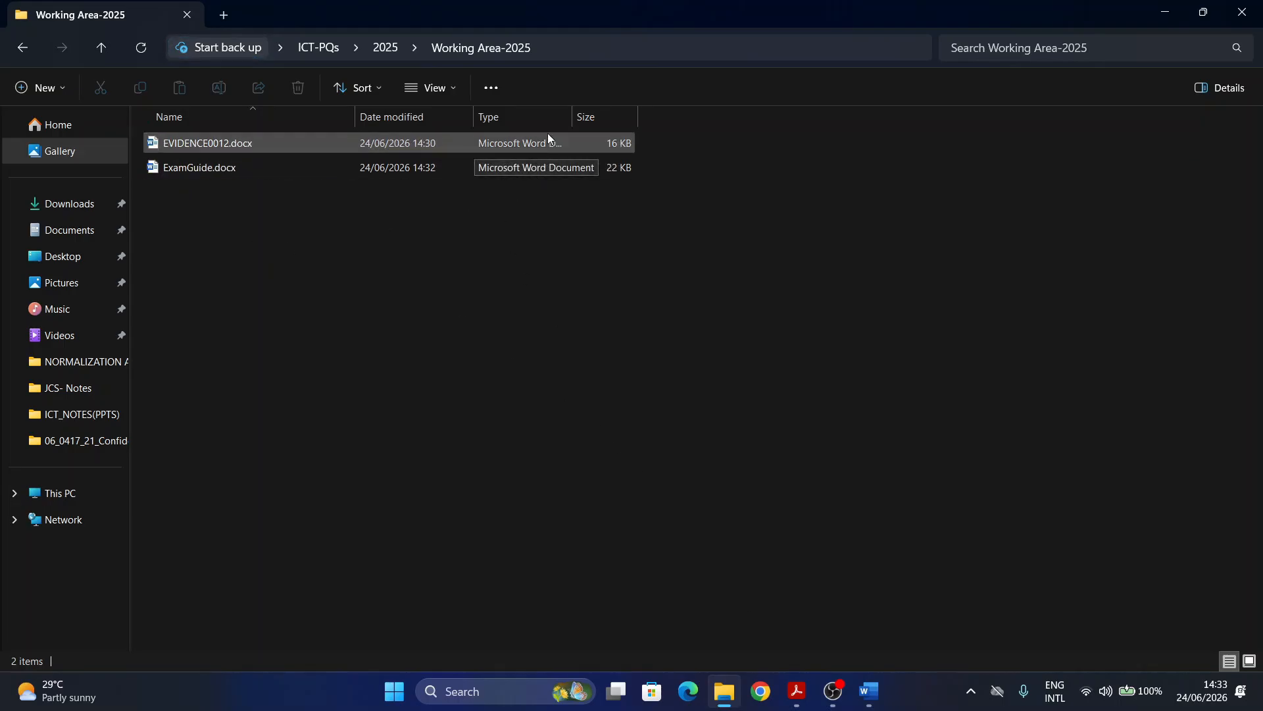
double_click(356, 114)
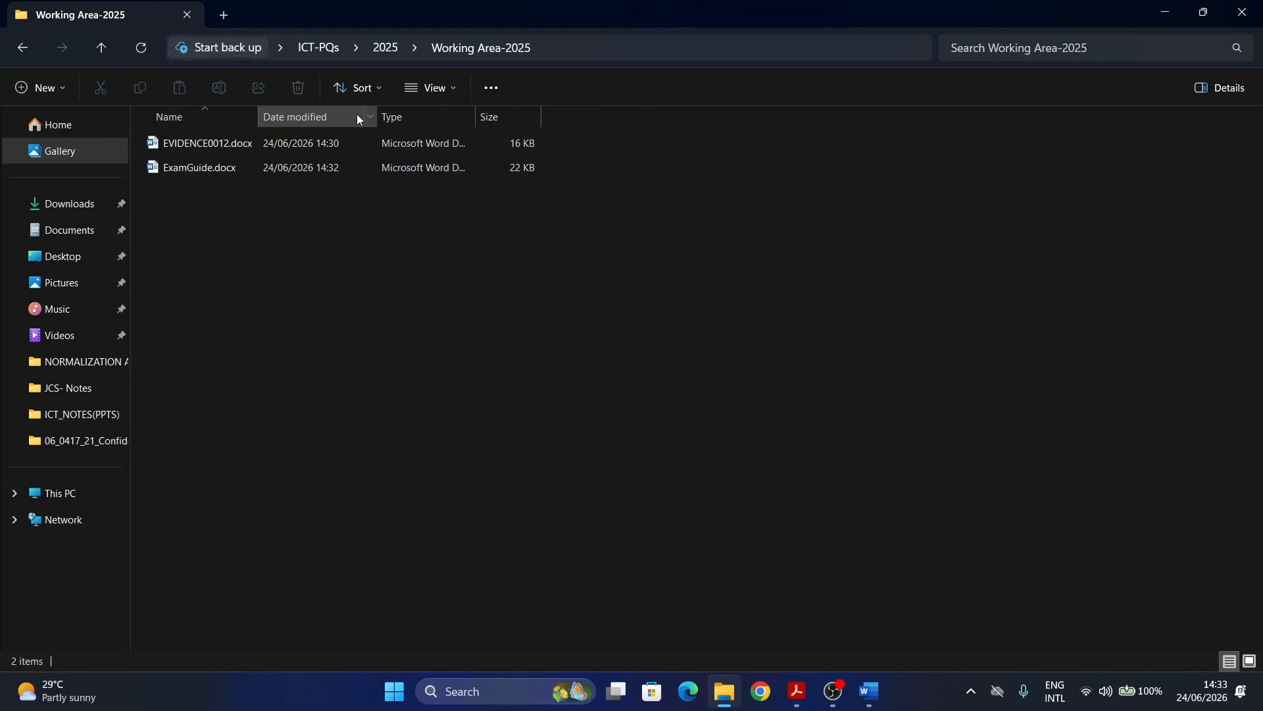
double_click(478, 113)
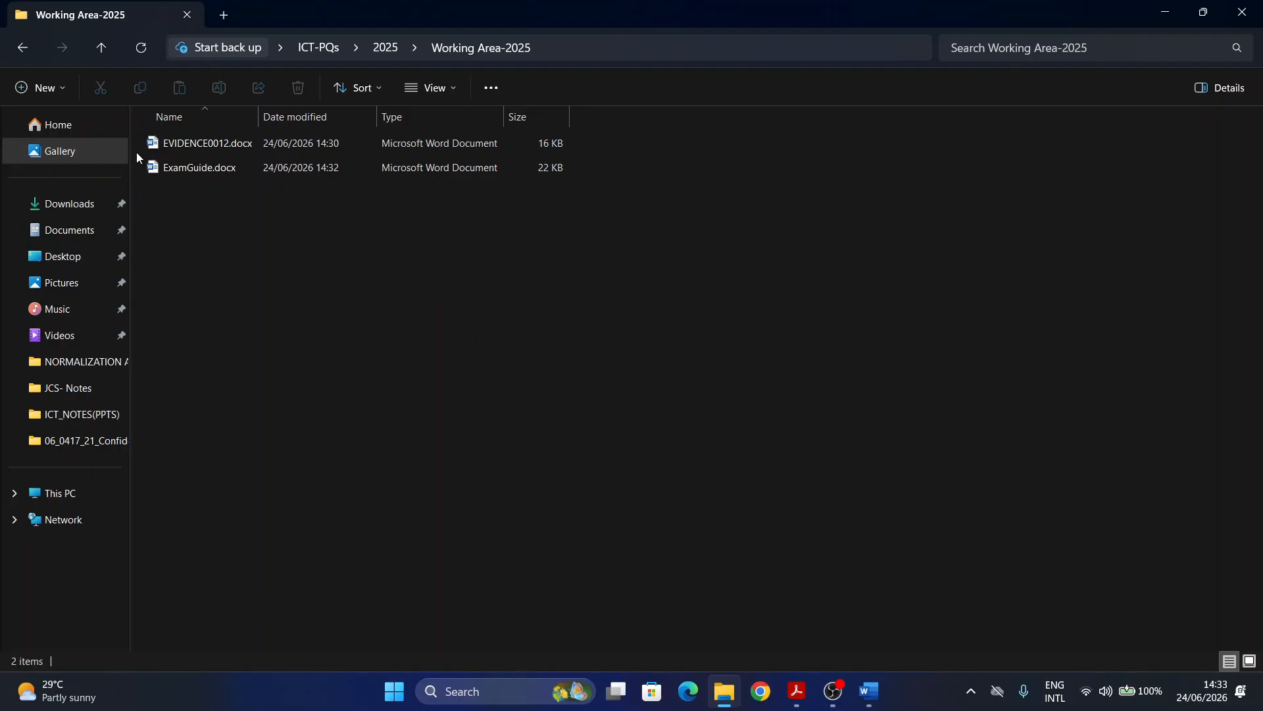
key(super+shift+s)
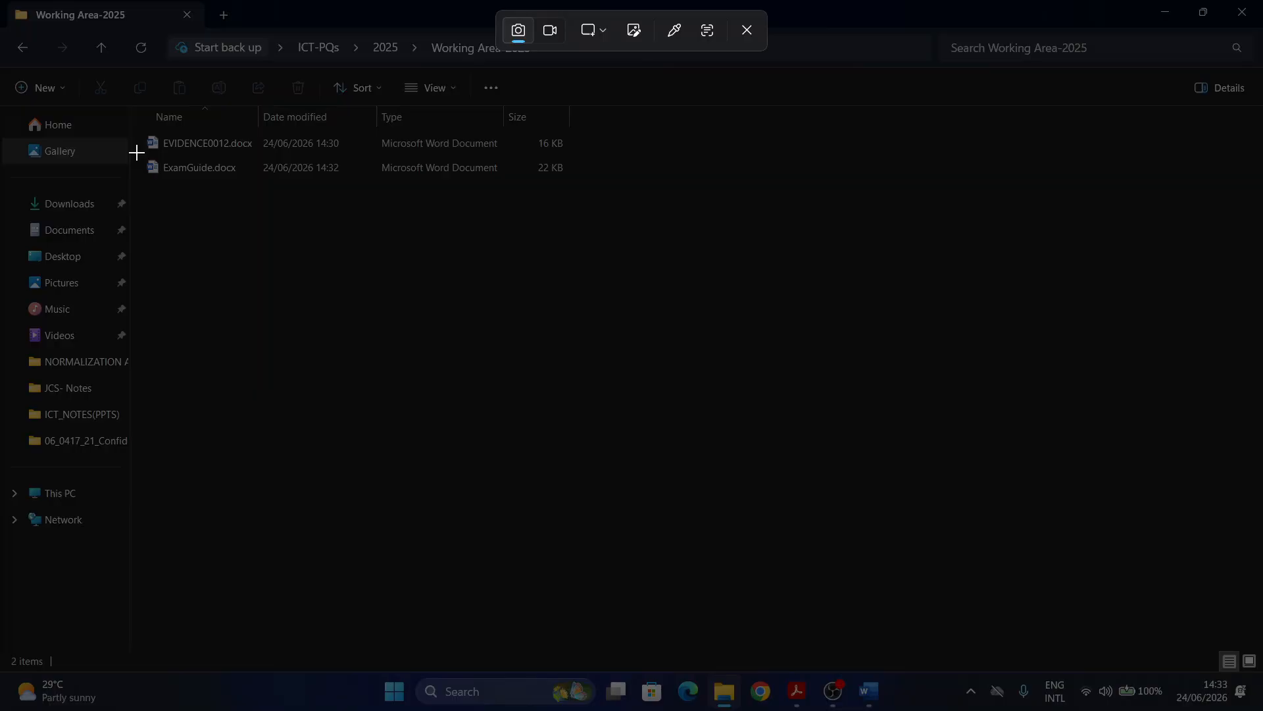
Step: Snip the ExamGuide.docx file row and paste it below Step 1 evidence in EVIDENCE0012.docx
drag(137, 152, 145, 156)
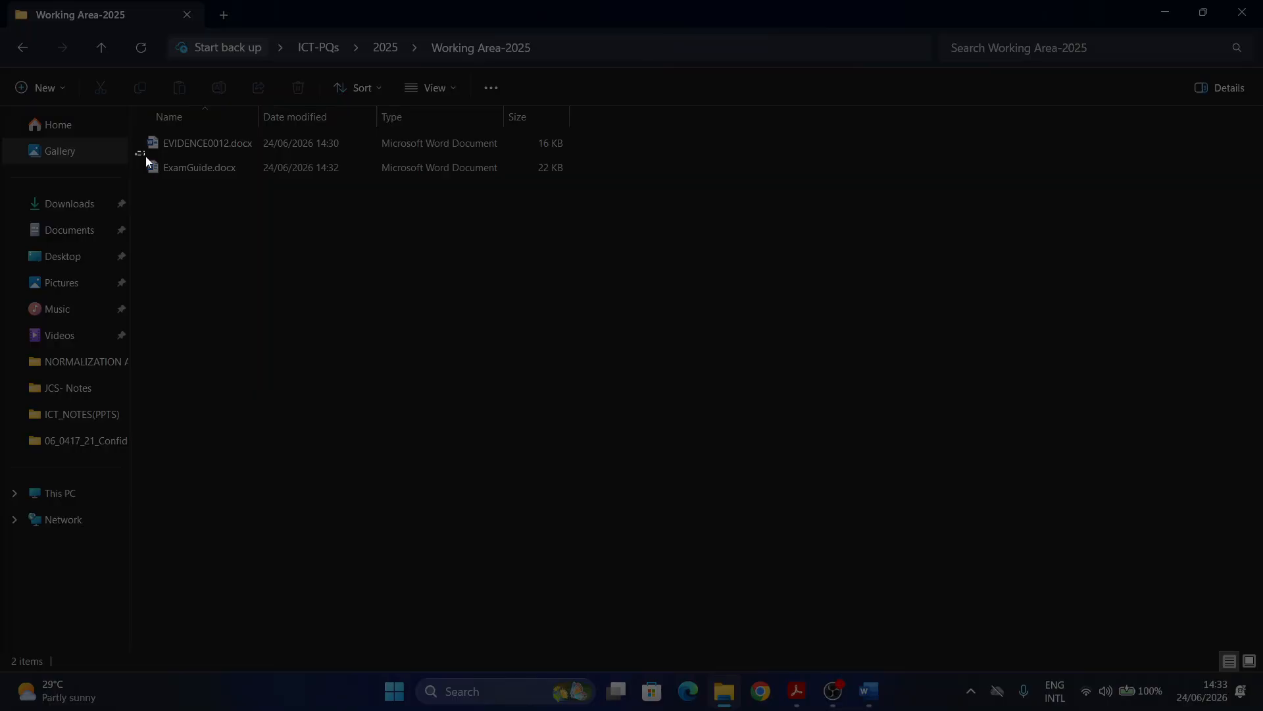
drag(212, 183, 583, 191)
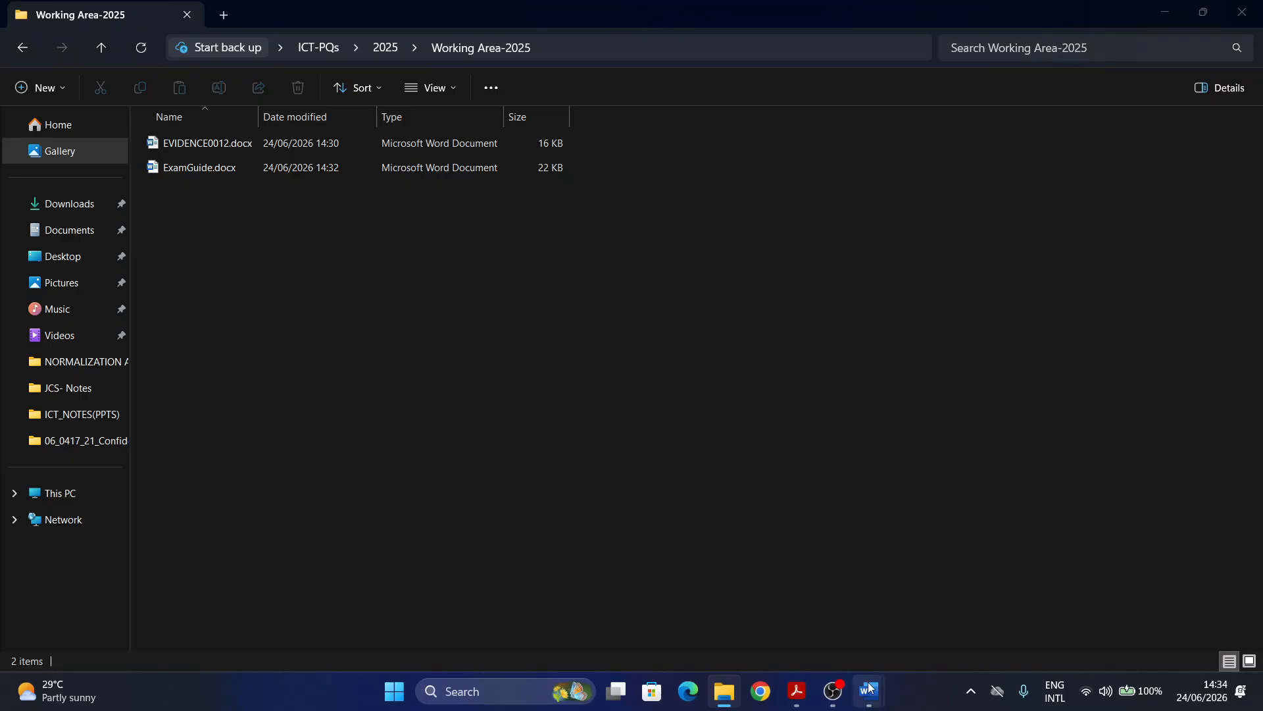
mouse_move(869, 687)
click(777, 596)
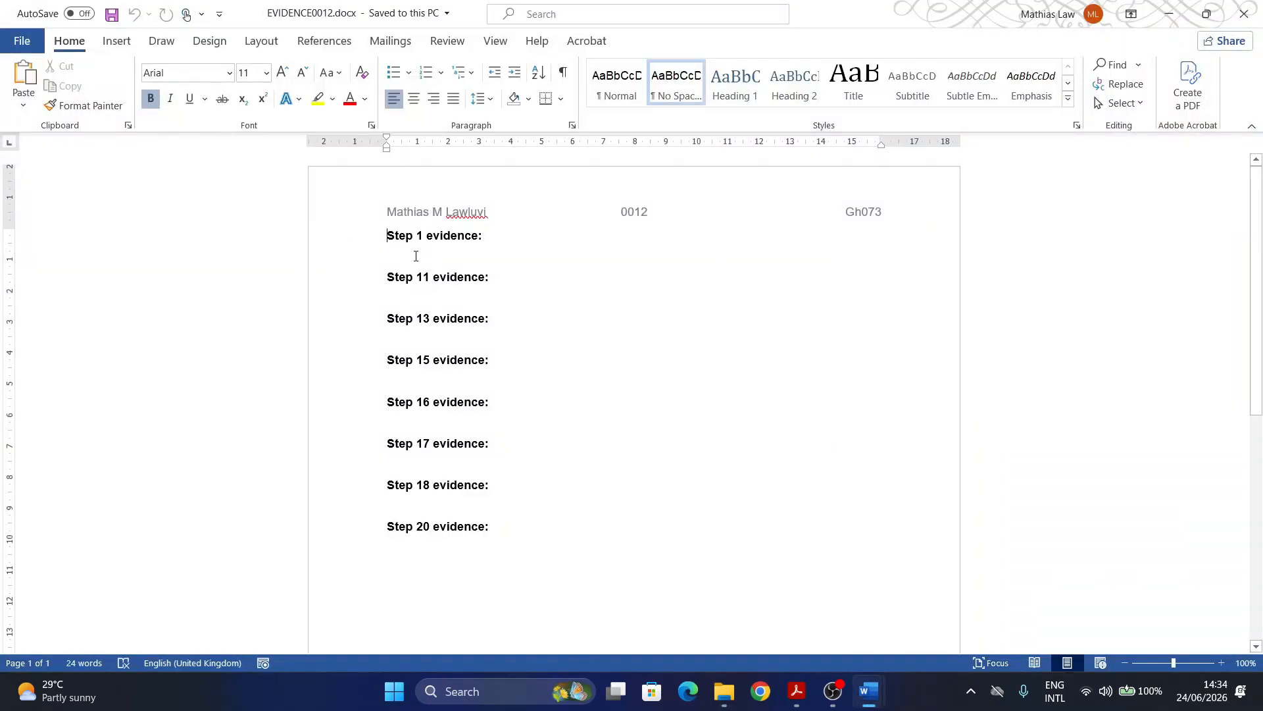
click(397, 257)
key(ctrl+v)
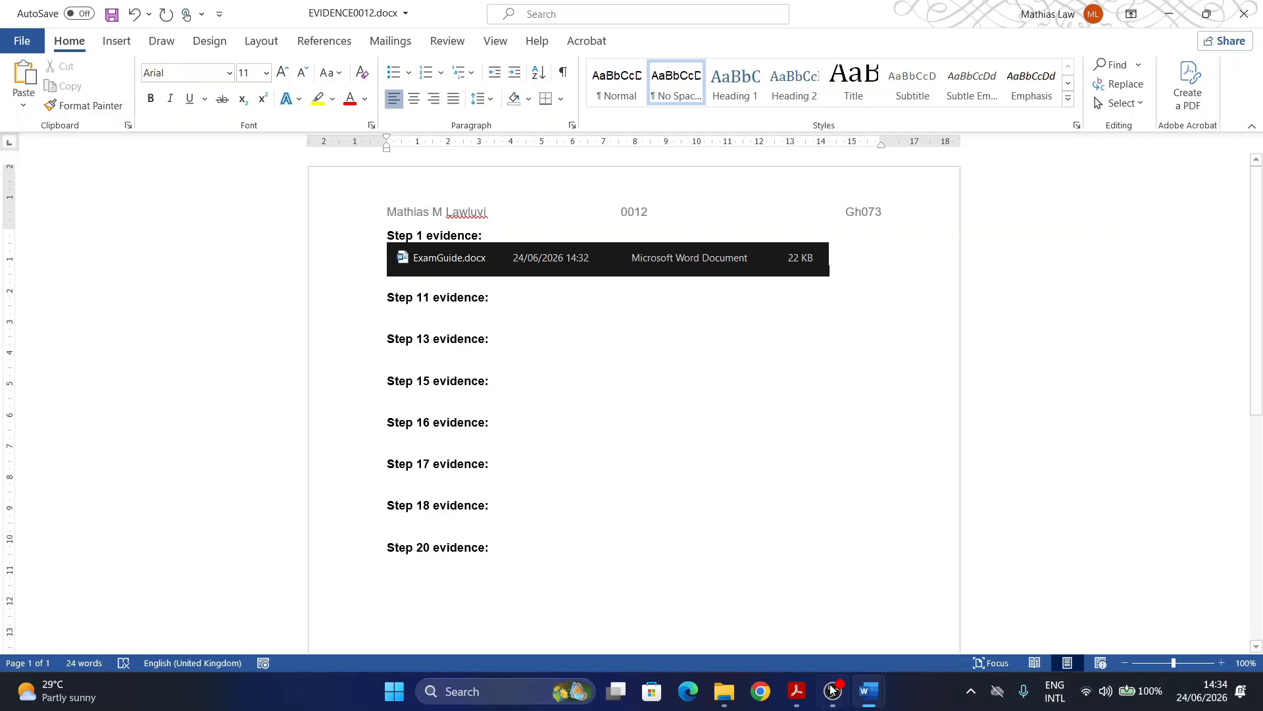
click(797, 690)
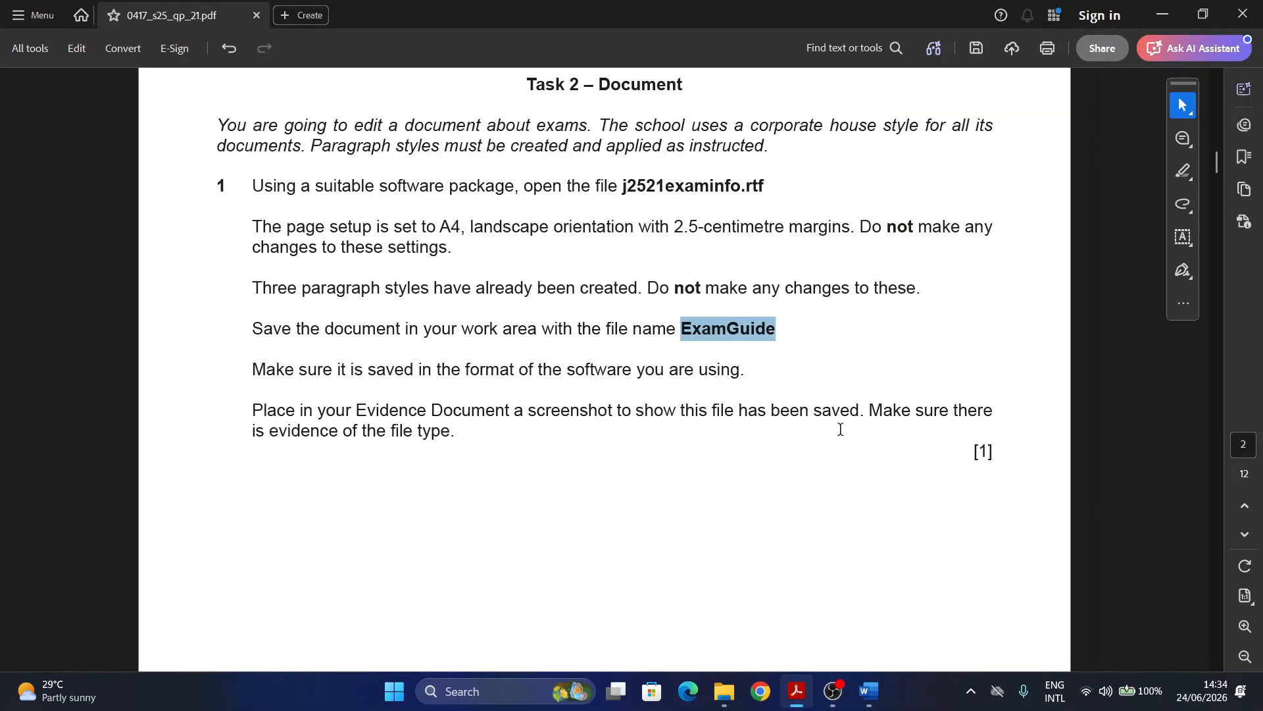
Step: Scroll the question paper down to question 2's header and footer requirements
scroll(840, 429, down, 10)
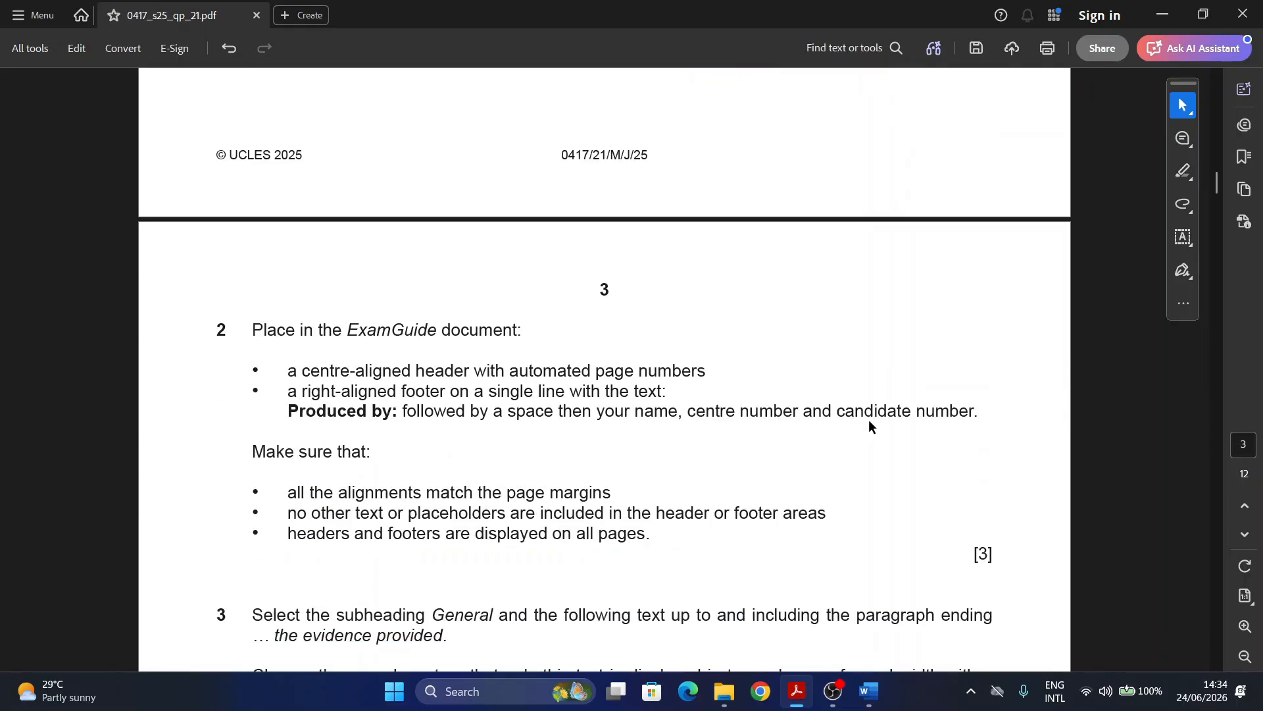
scroll(843, 426, down, 3)
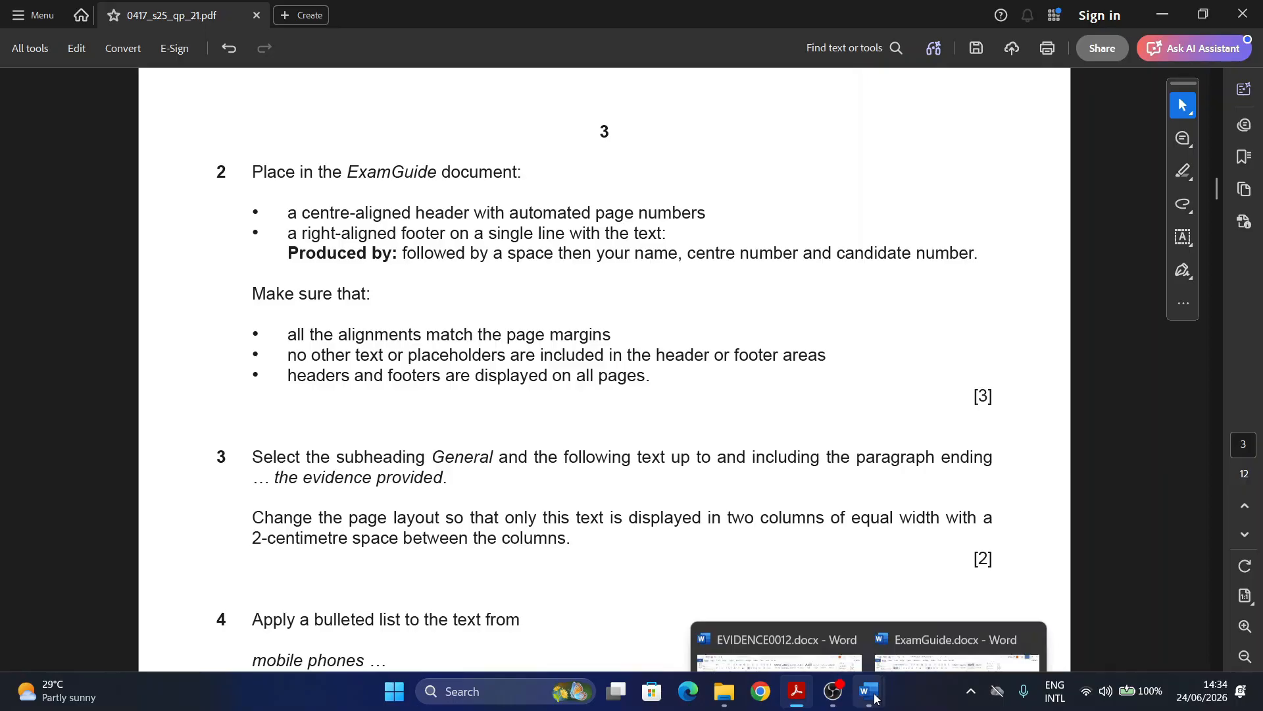
key(alt+Tab)
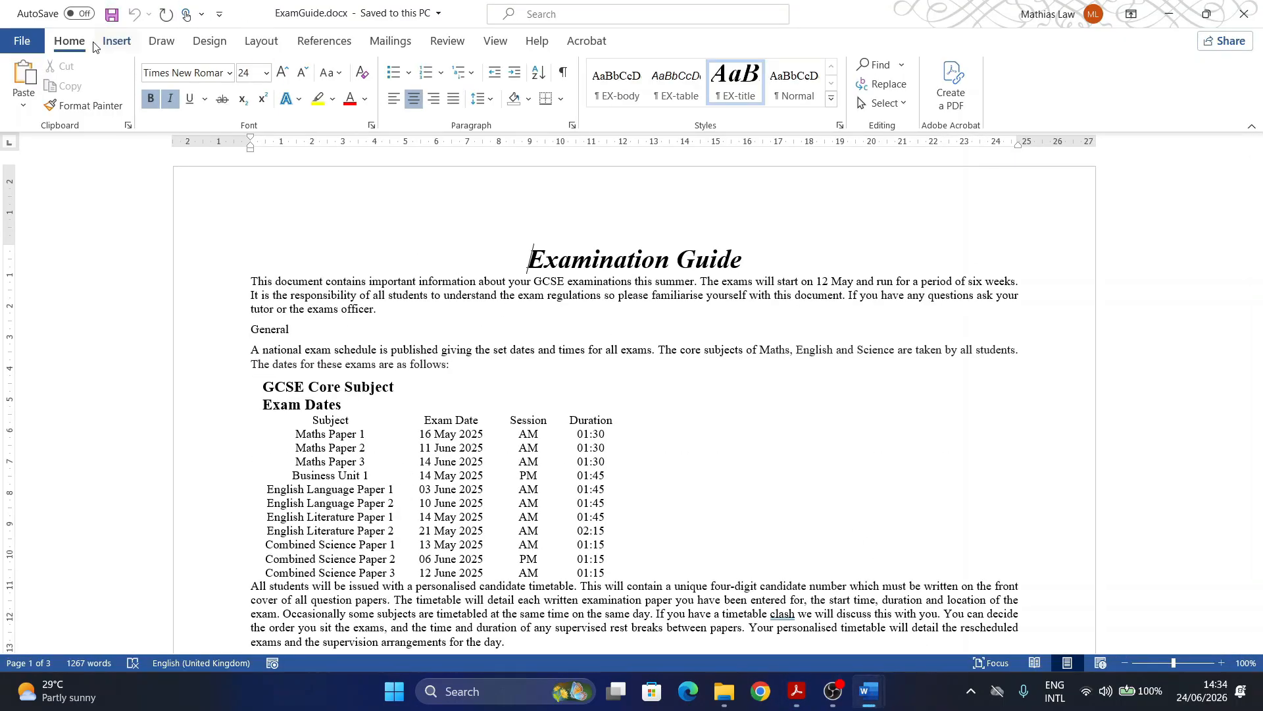
Step: Insert a Blank (Three Columns) header into ExamGuide
click(116, 41)
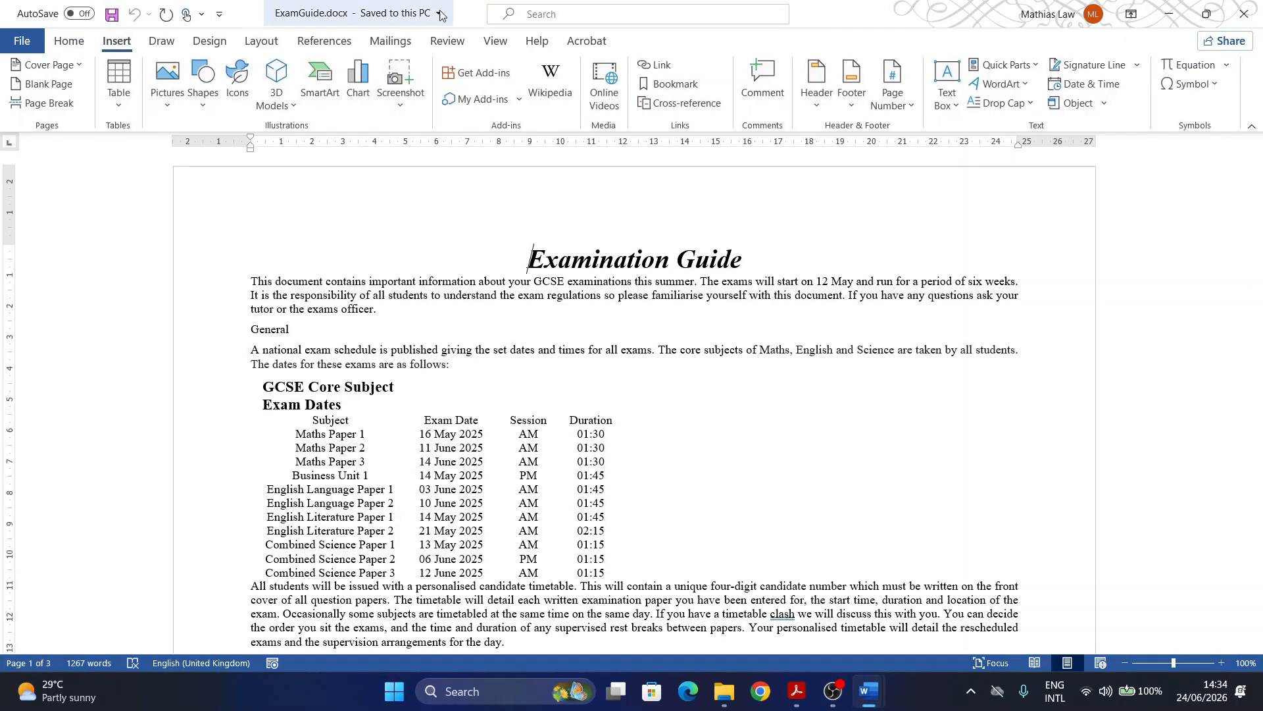
click(828, 105)
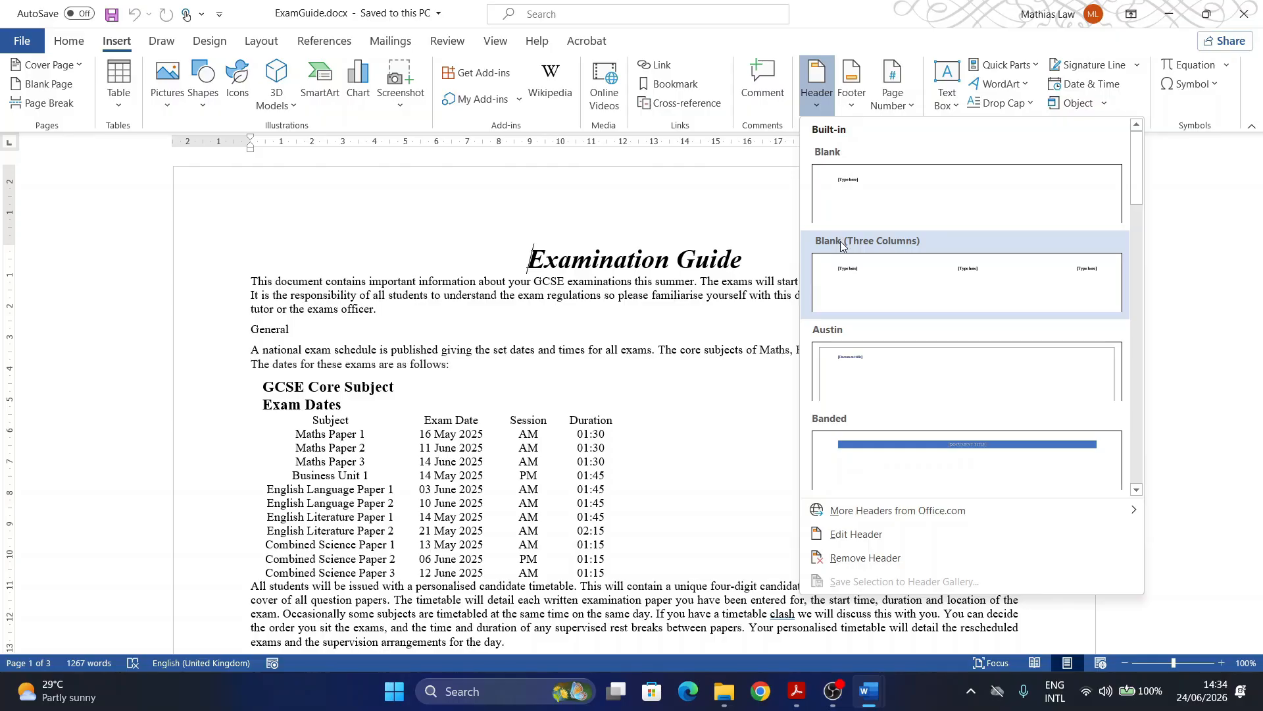
click(842, 279)
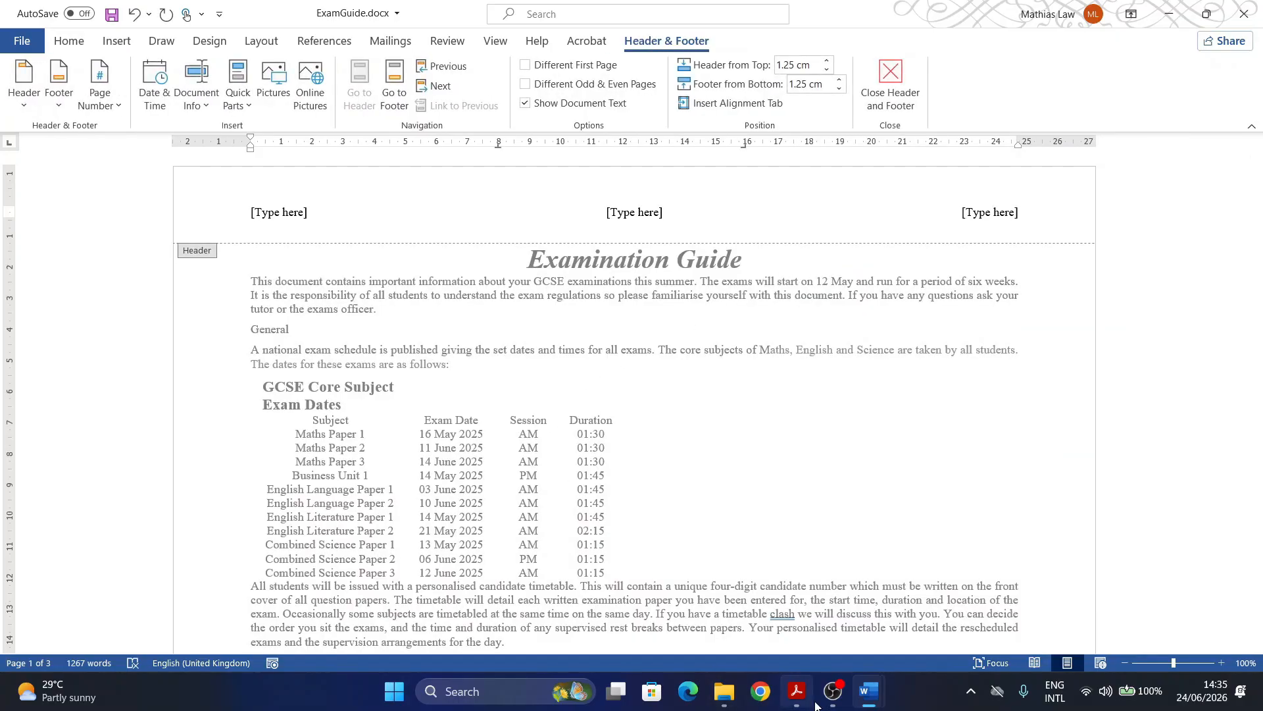
click(797, 691)
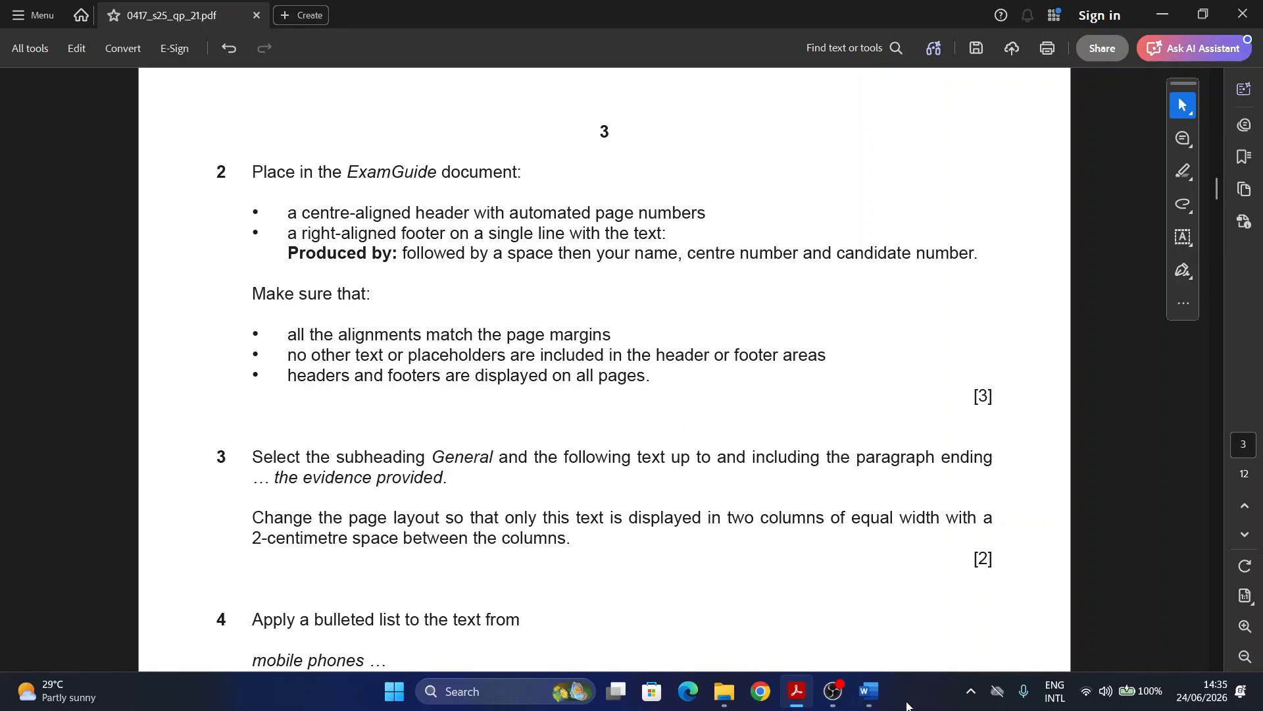
Step: Insert the Pg. Number 1 'Page | 1' page number in the centre header placeholder
click(869, 691)
click(956, 596)
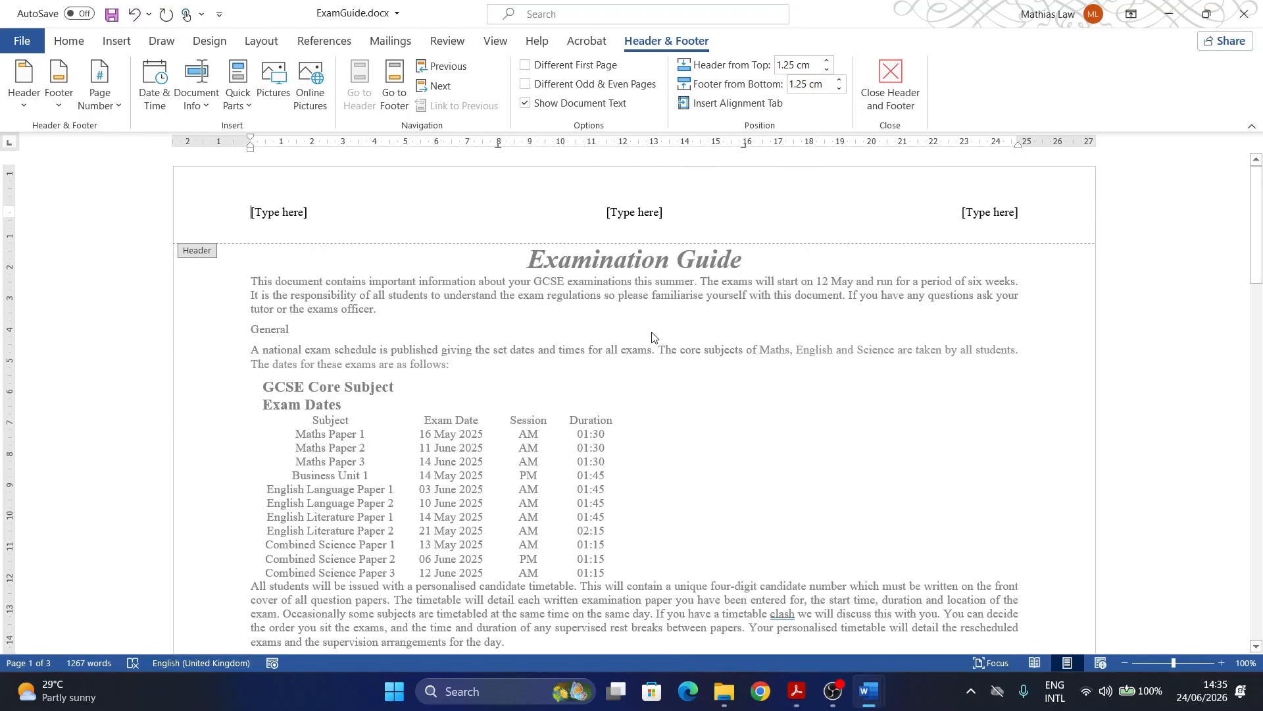
click(641, 216)
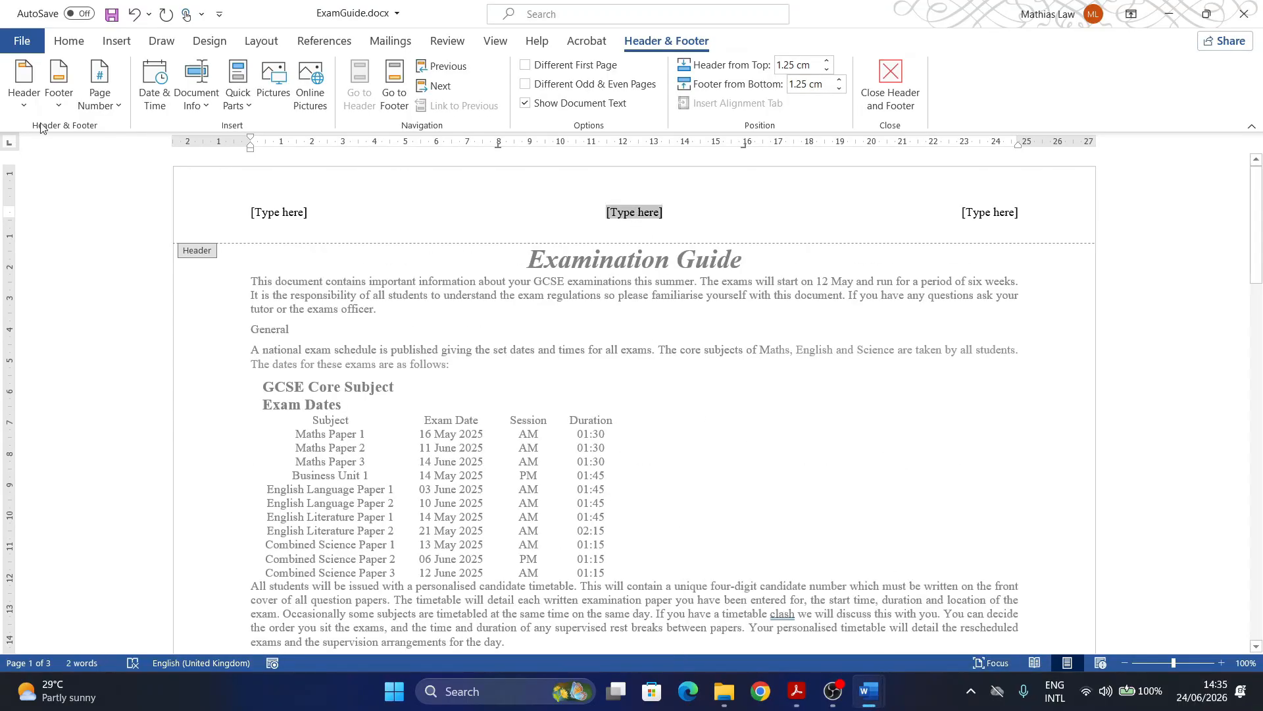
click(118, 106)
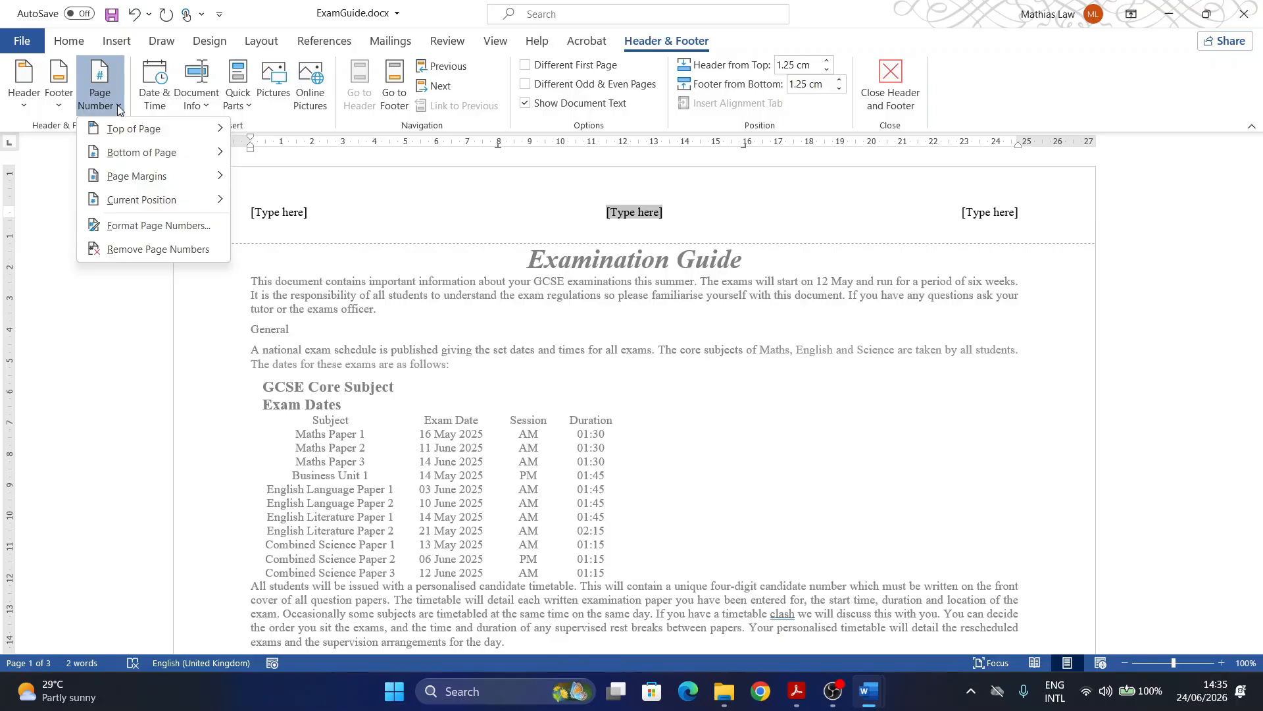
mouse_move(132, 201)
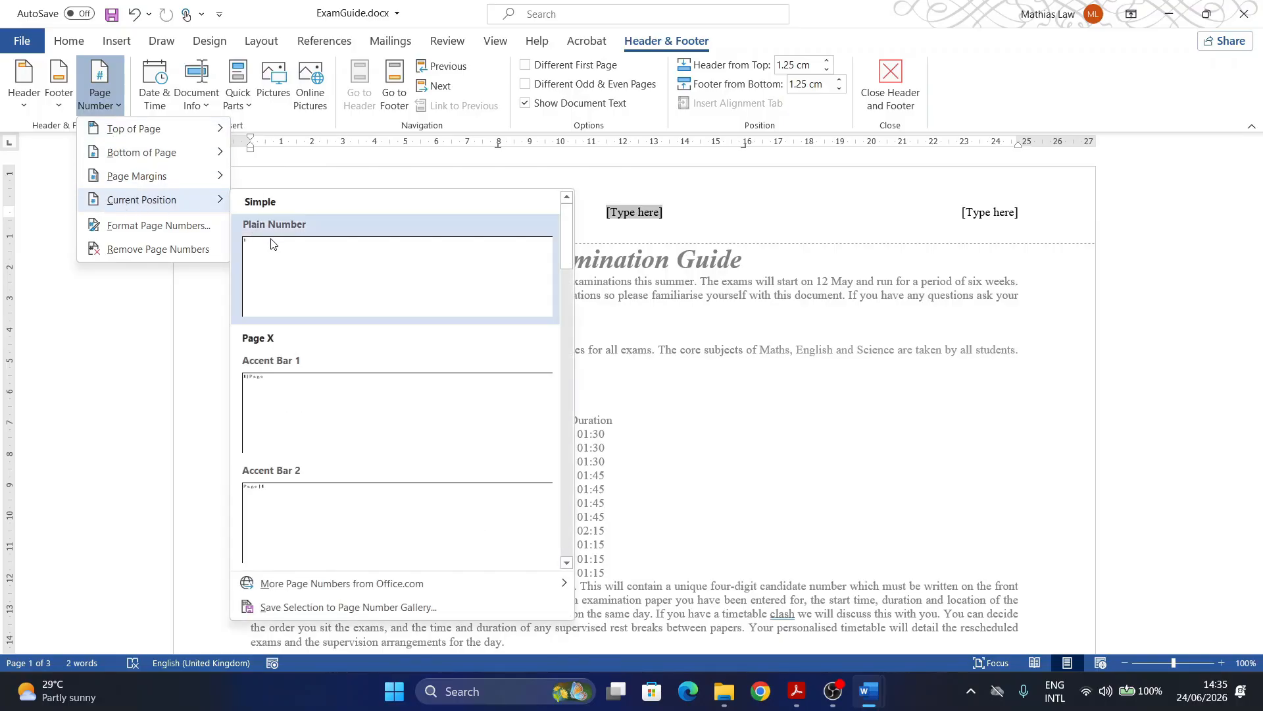
scroll(365, 395, down, 3)
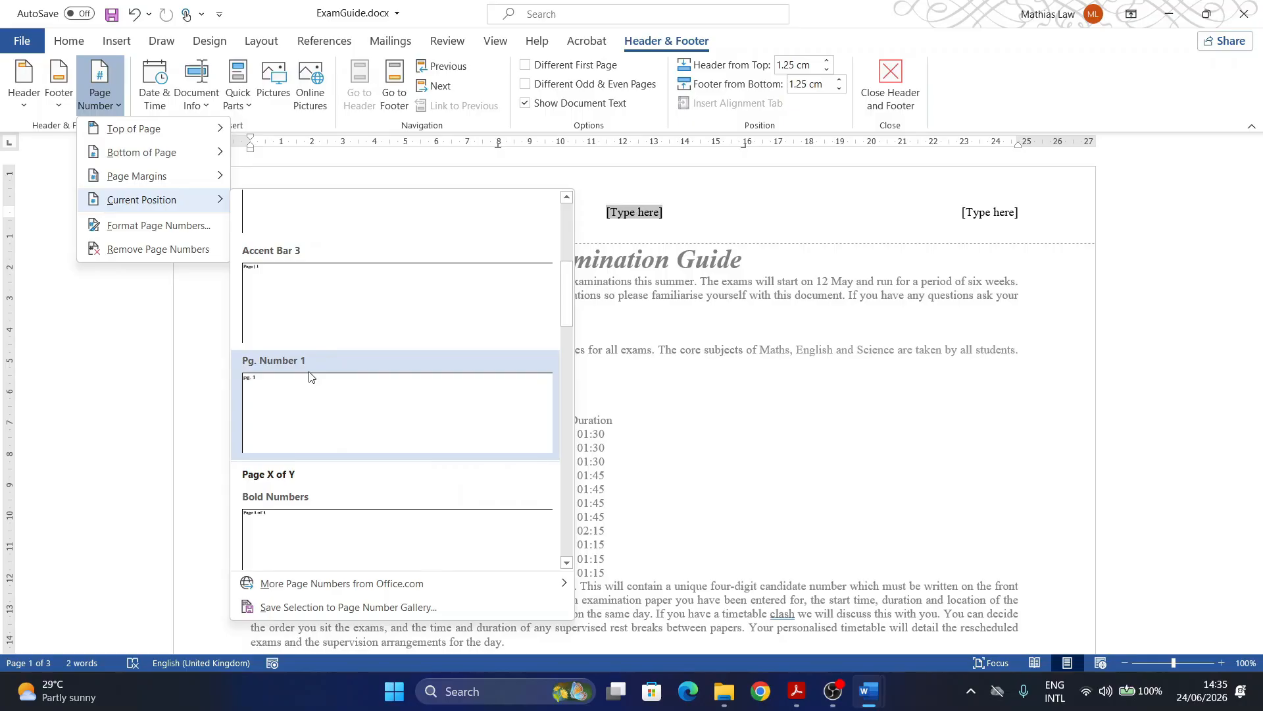
click(285, 293)
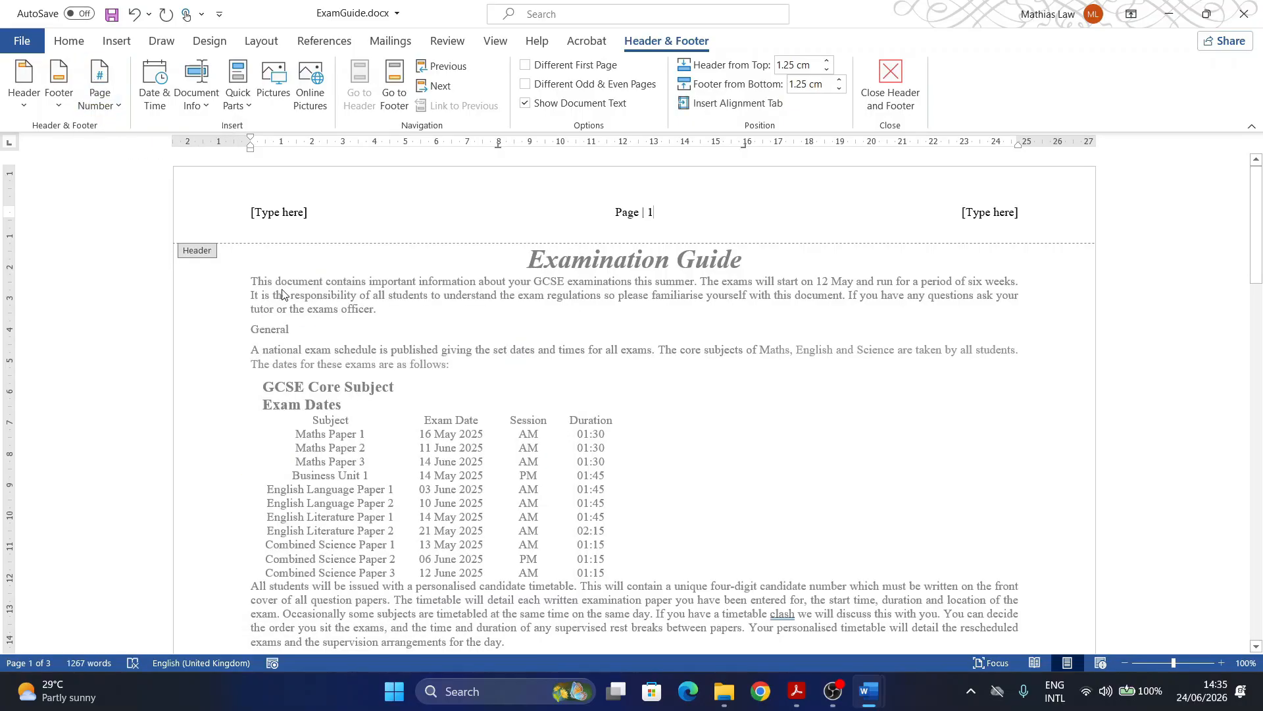
Step: Delete the left and right header placeholders
click(265, 212)
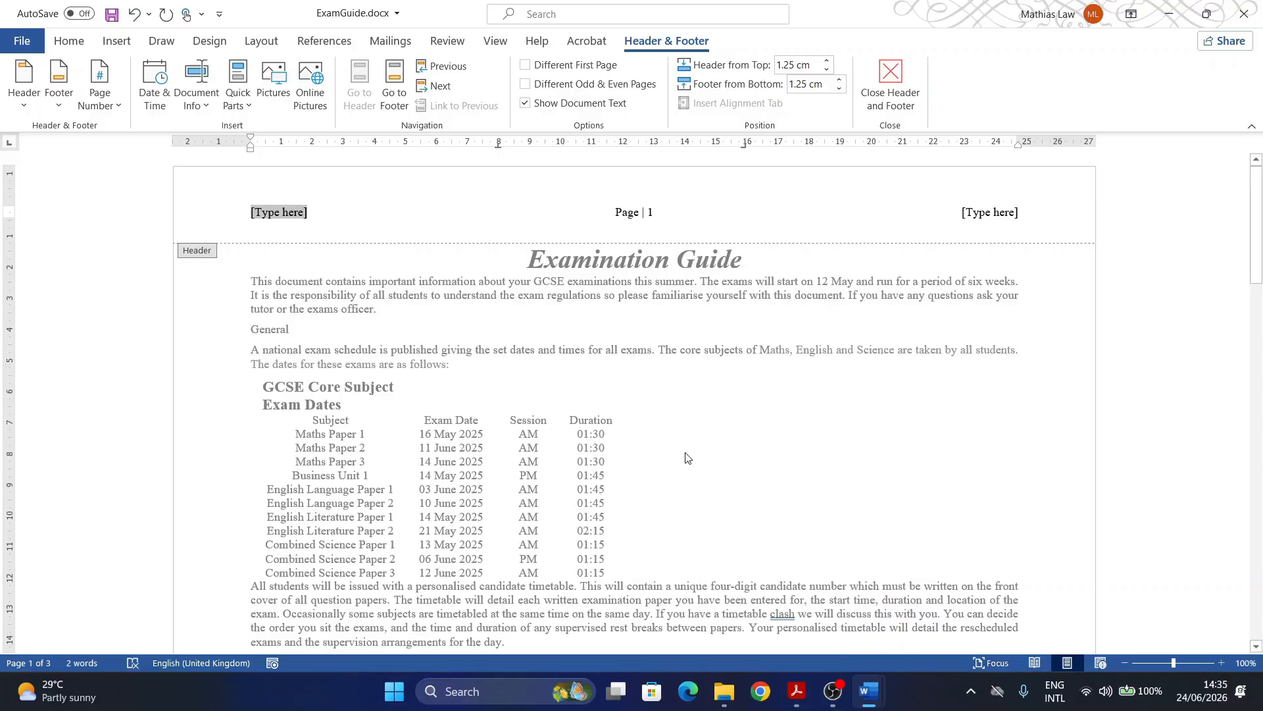
key(Delete)
click(984, 217)
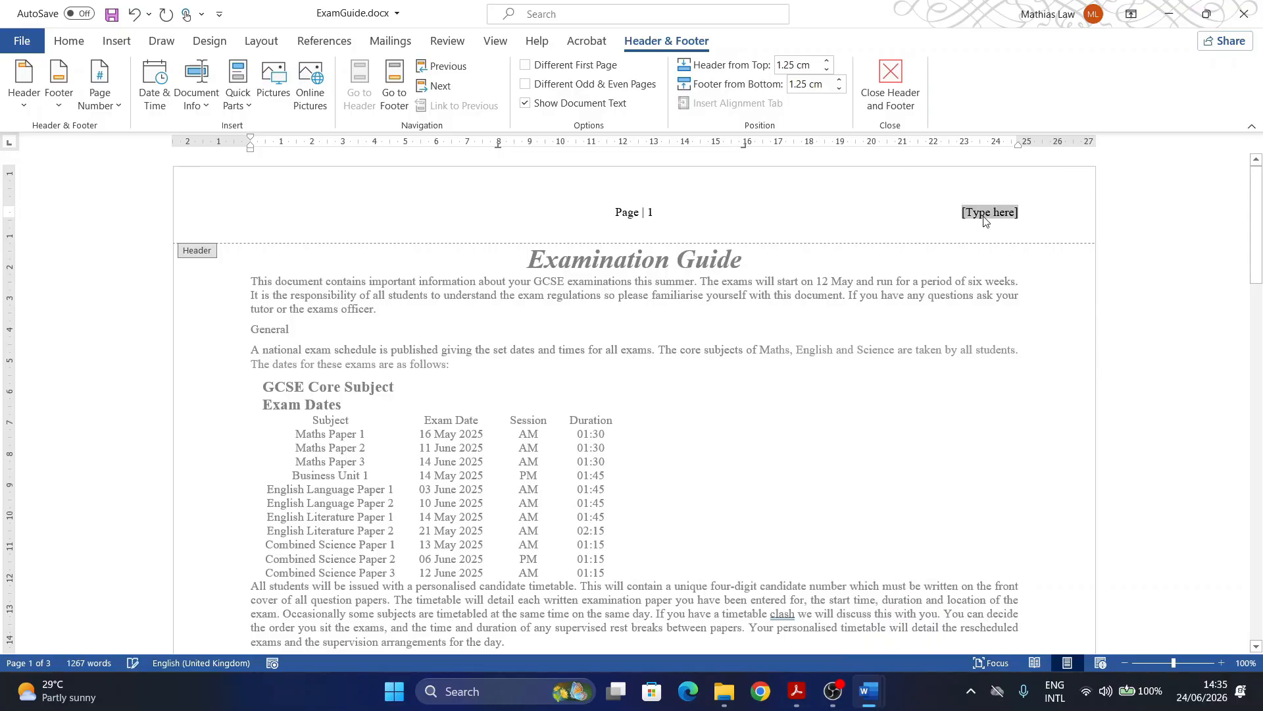
key(Delete)
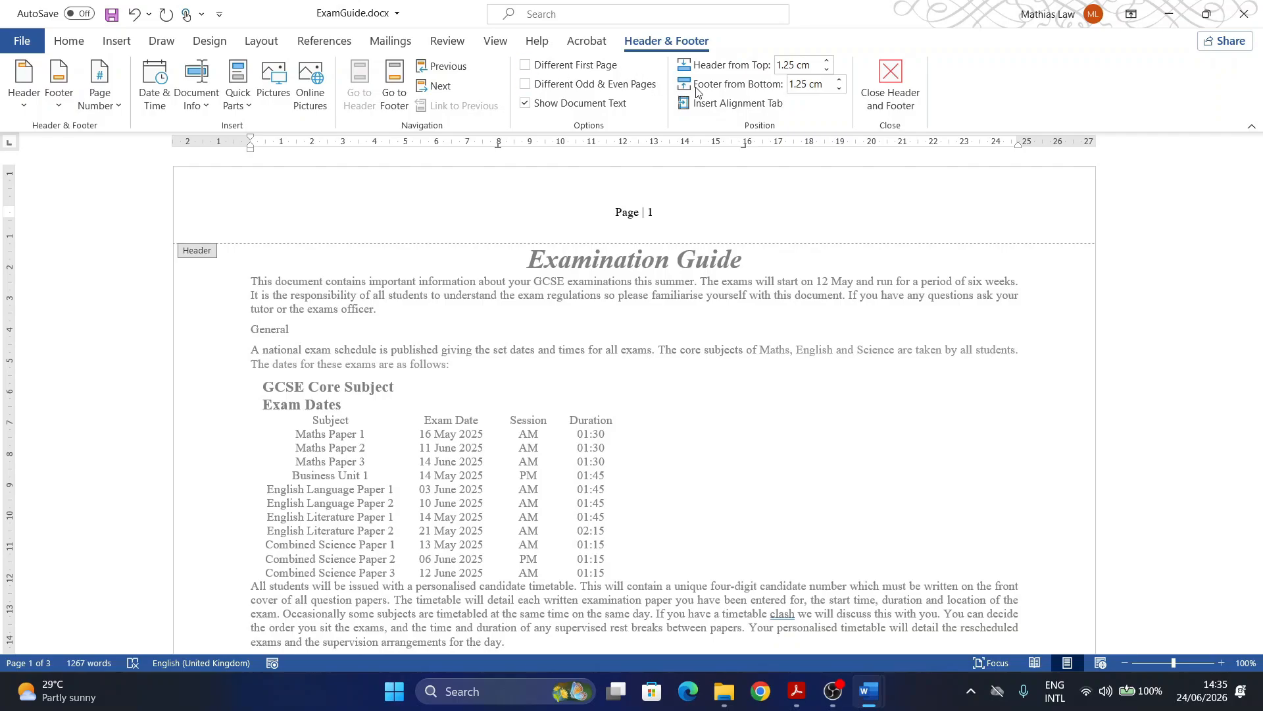
click(59, 107)
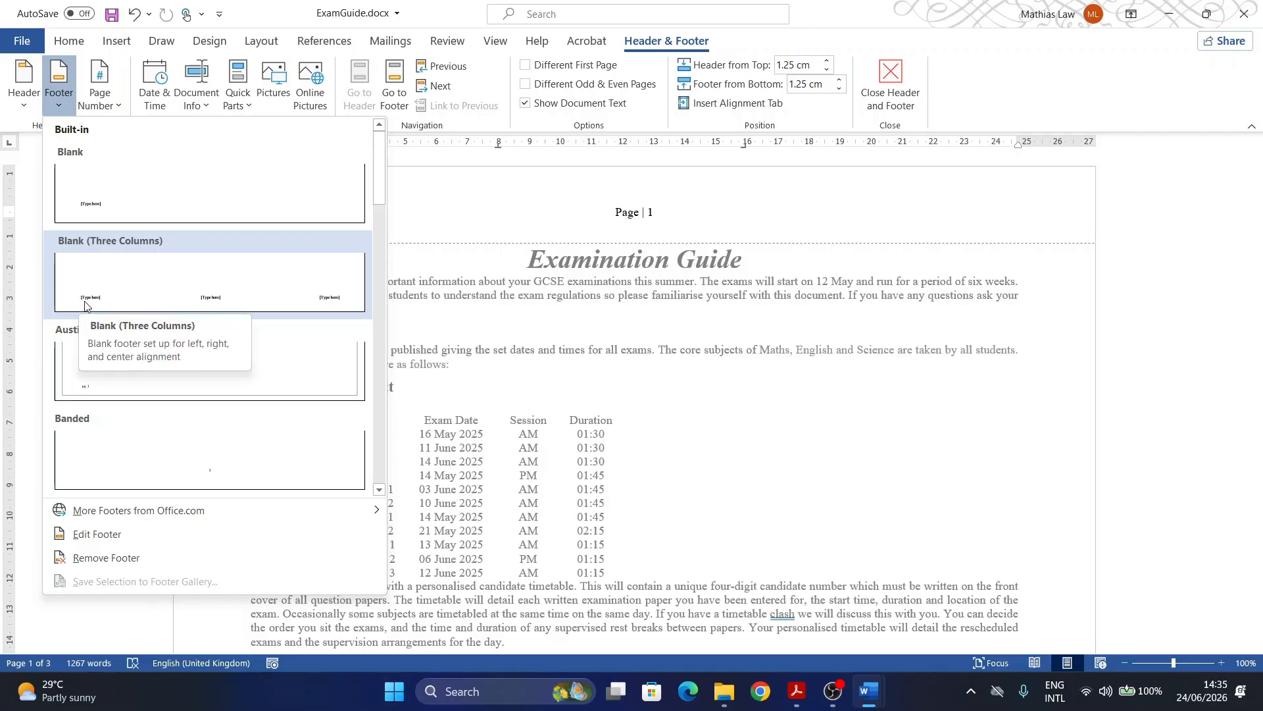
Step: Add a Blank (Three Columns) footer and copy the bold 'Produced by:' text from the exam paper
click(85, 305)
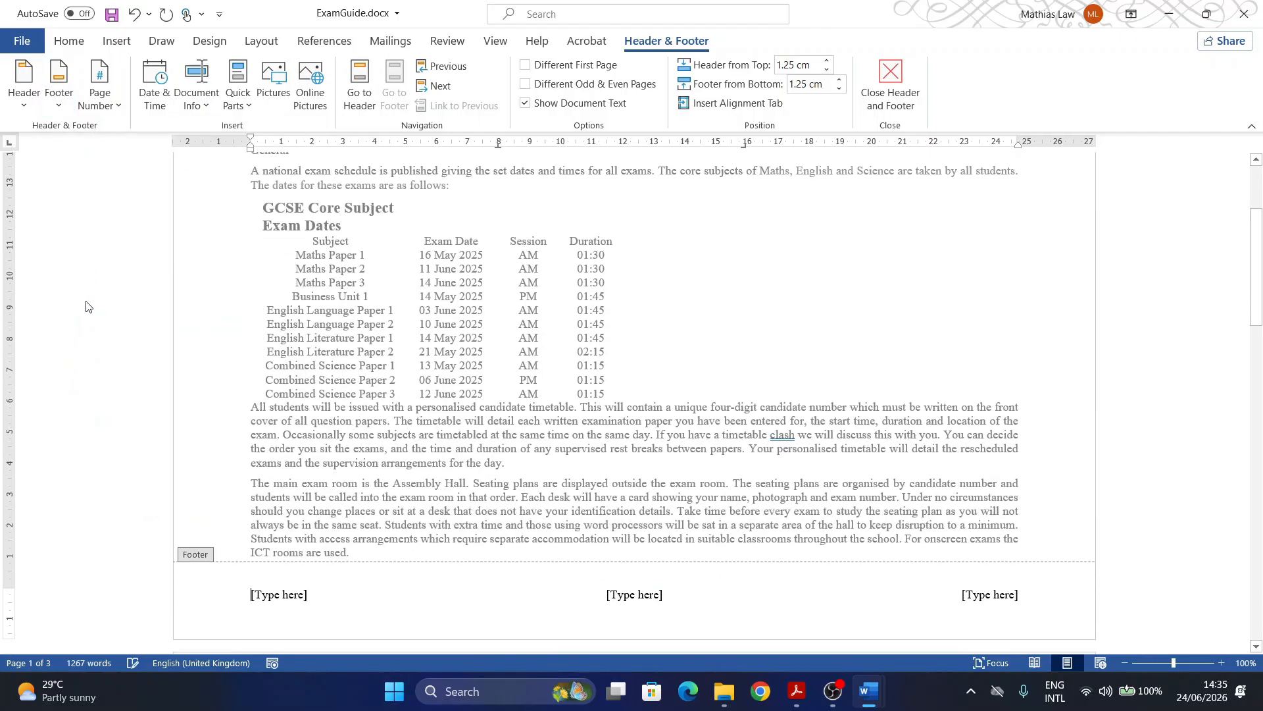
click(796, 700)
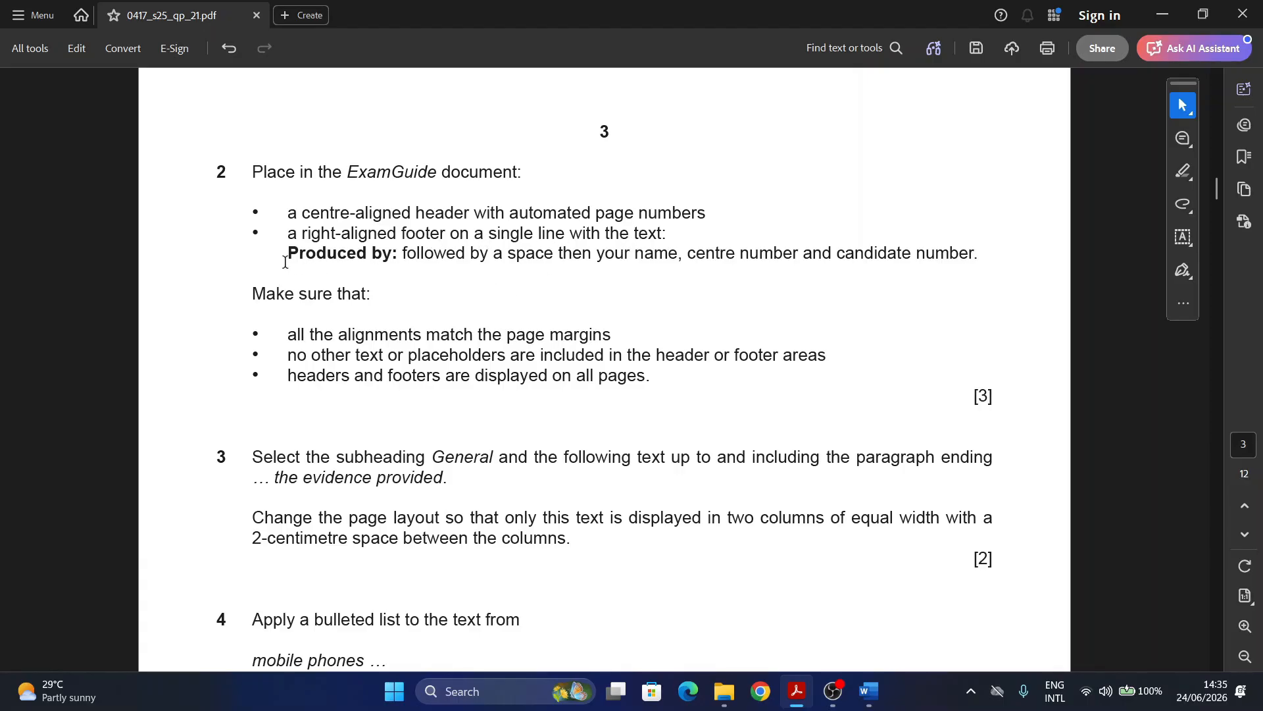
drag(291, 256, 401, 255)
key(ctrl+c)
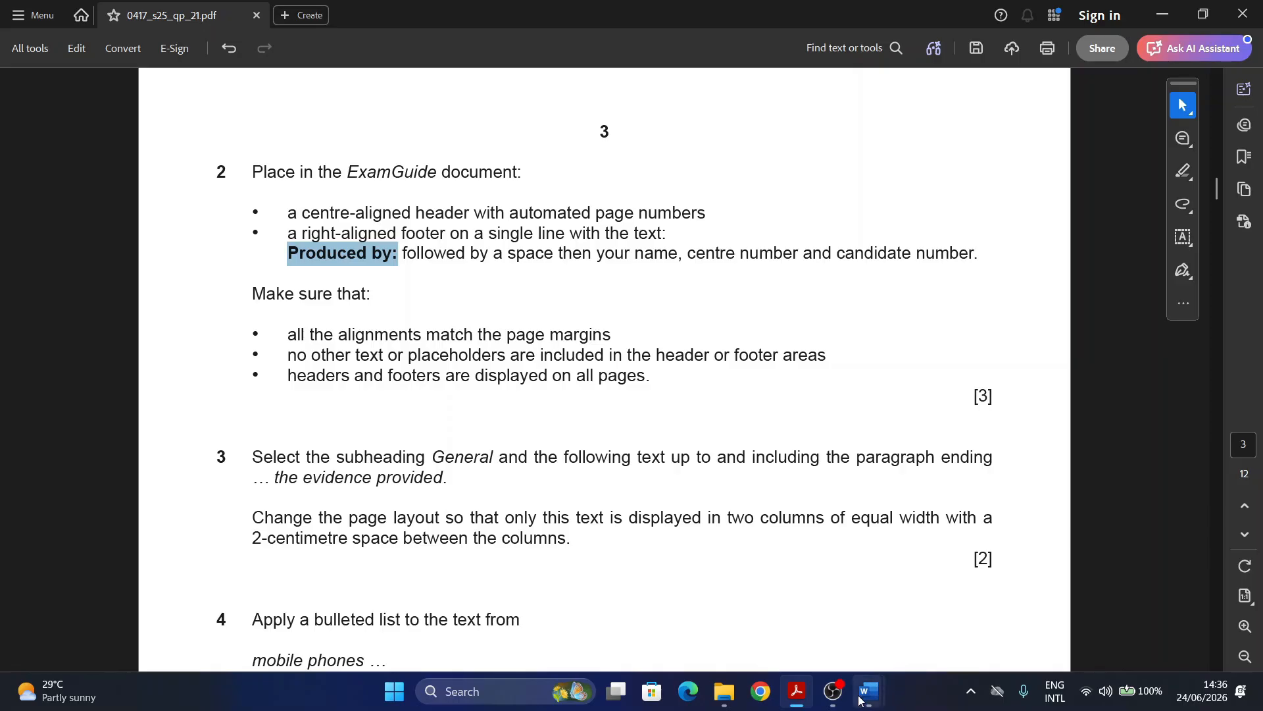
mouse_move(865, 694)
click(929, 614)
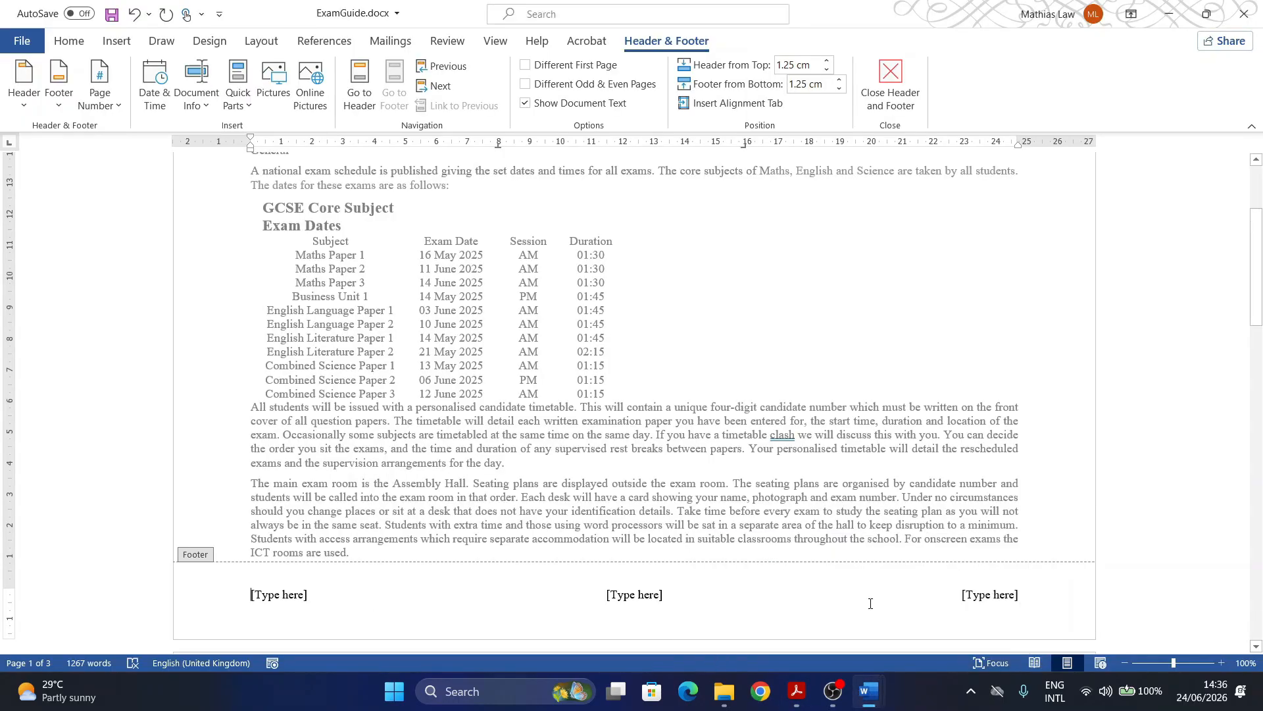
Step: Paste 'Produced by:' into the right footer placeholder, followed by the candidate's name, centre and candidate numbers
click(971, 599)
key(ctrl+v)
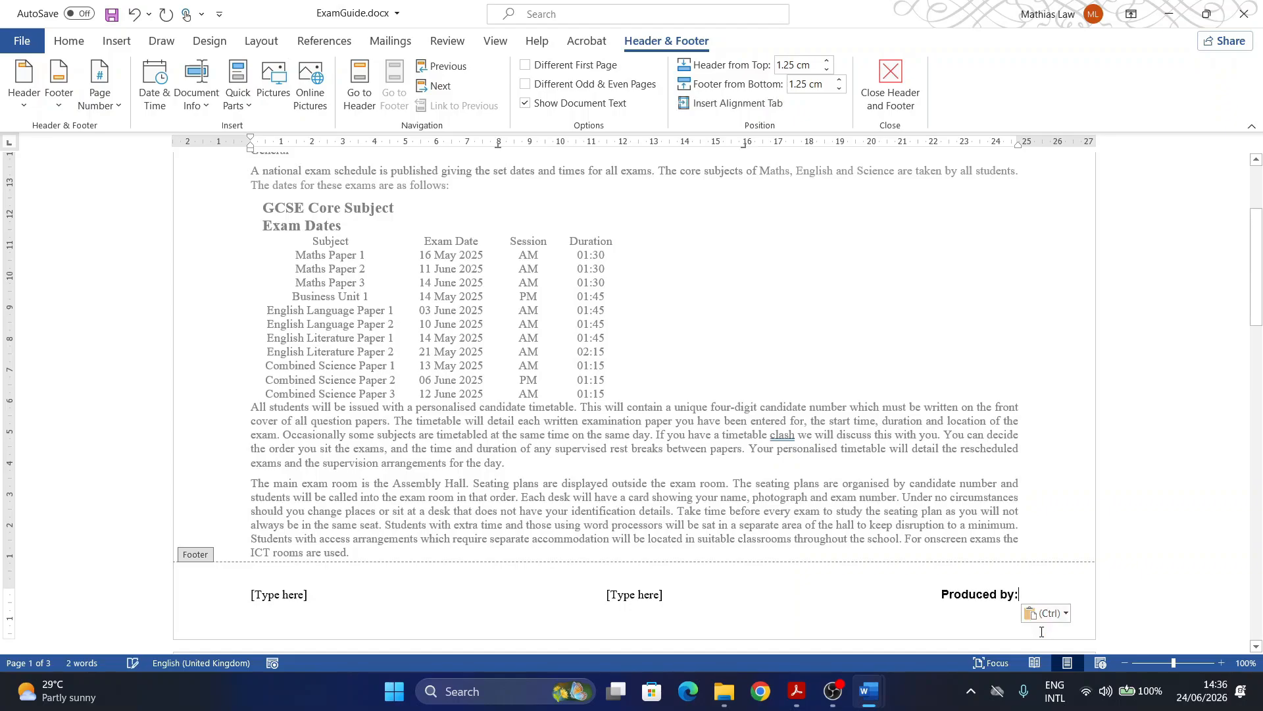
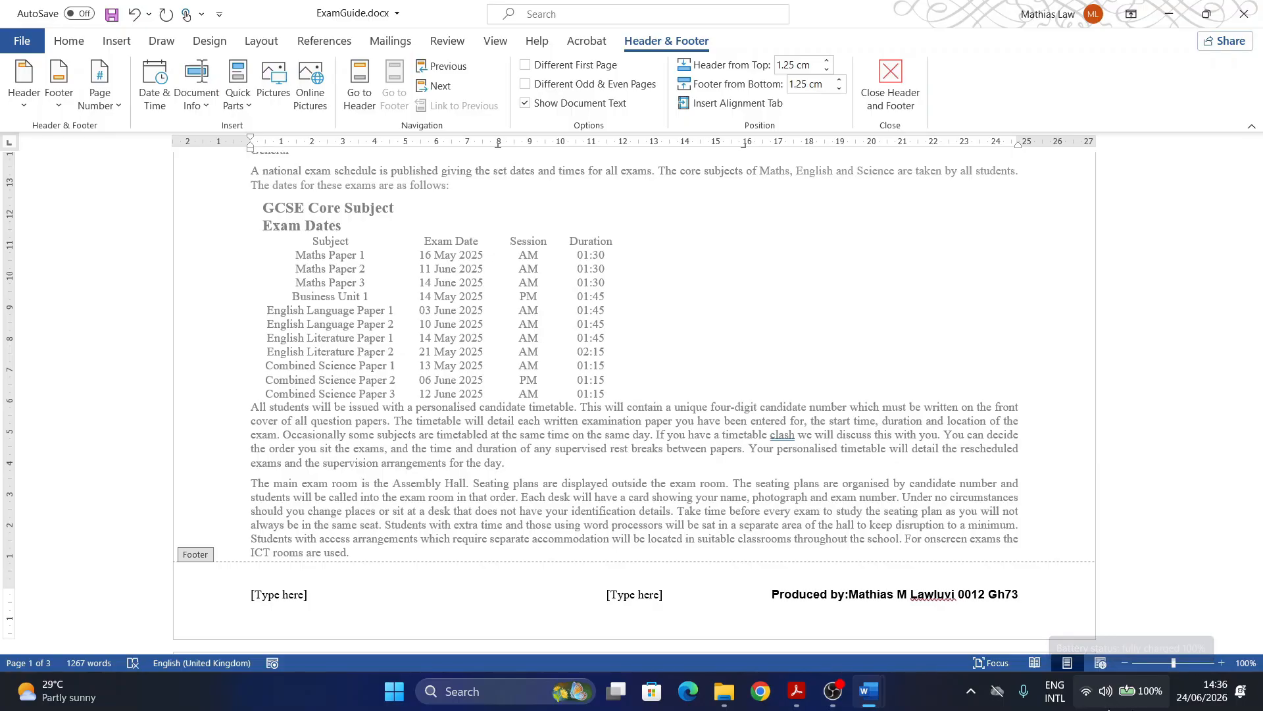
key(Left)
key(Left)
text(0)
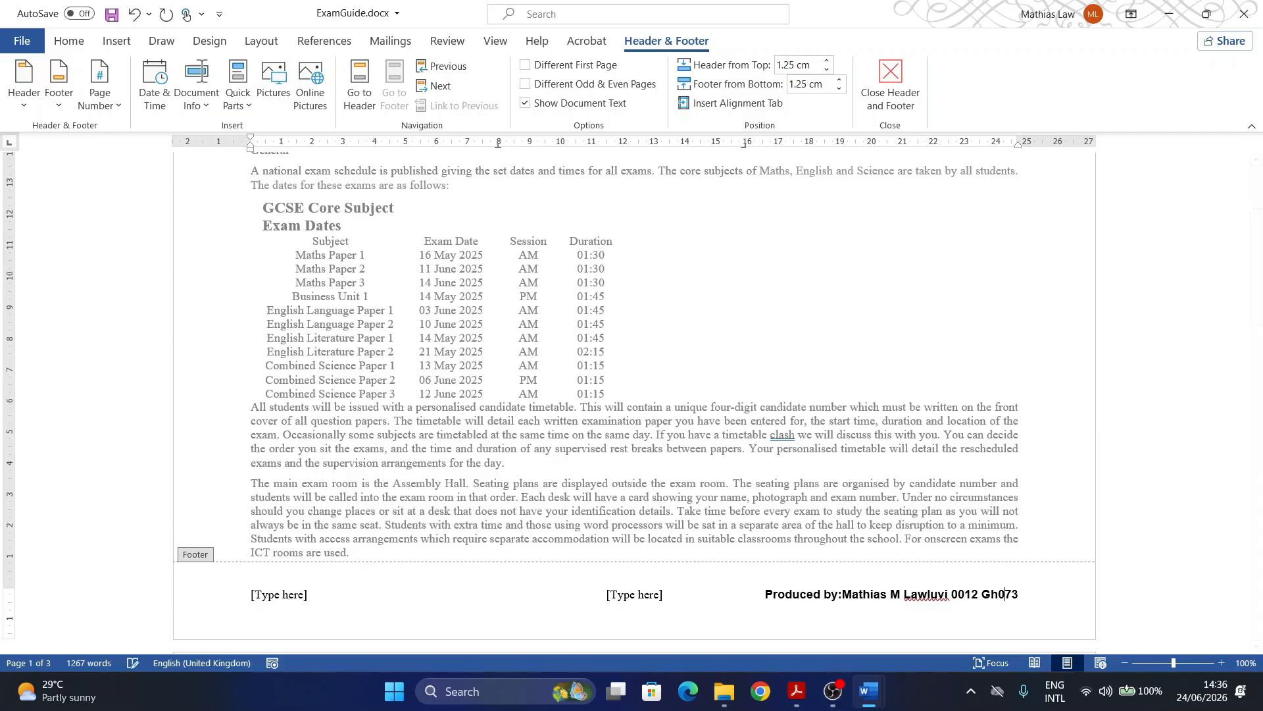
Step: Delete the left and centre footer placeholders and close header and footer editing
click(287, 594)
key(Delete)
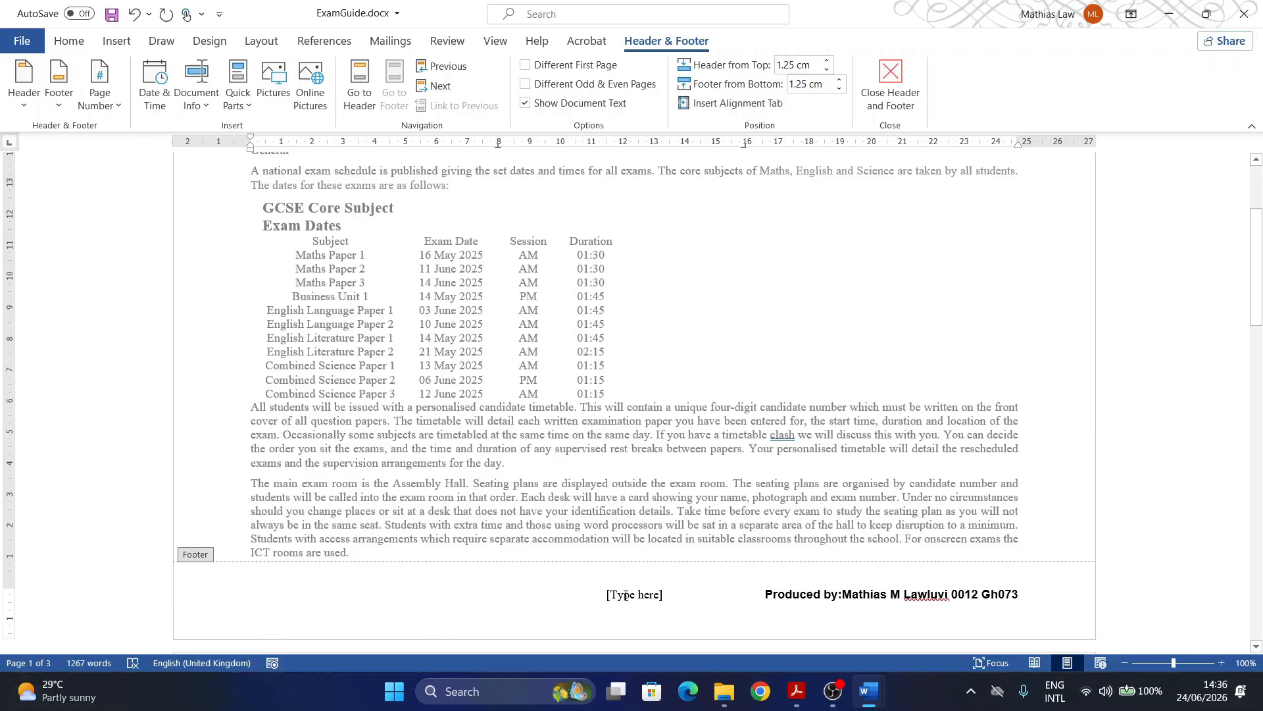
click(628, 594)
key(Delete)
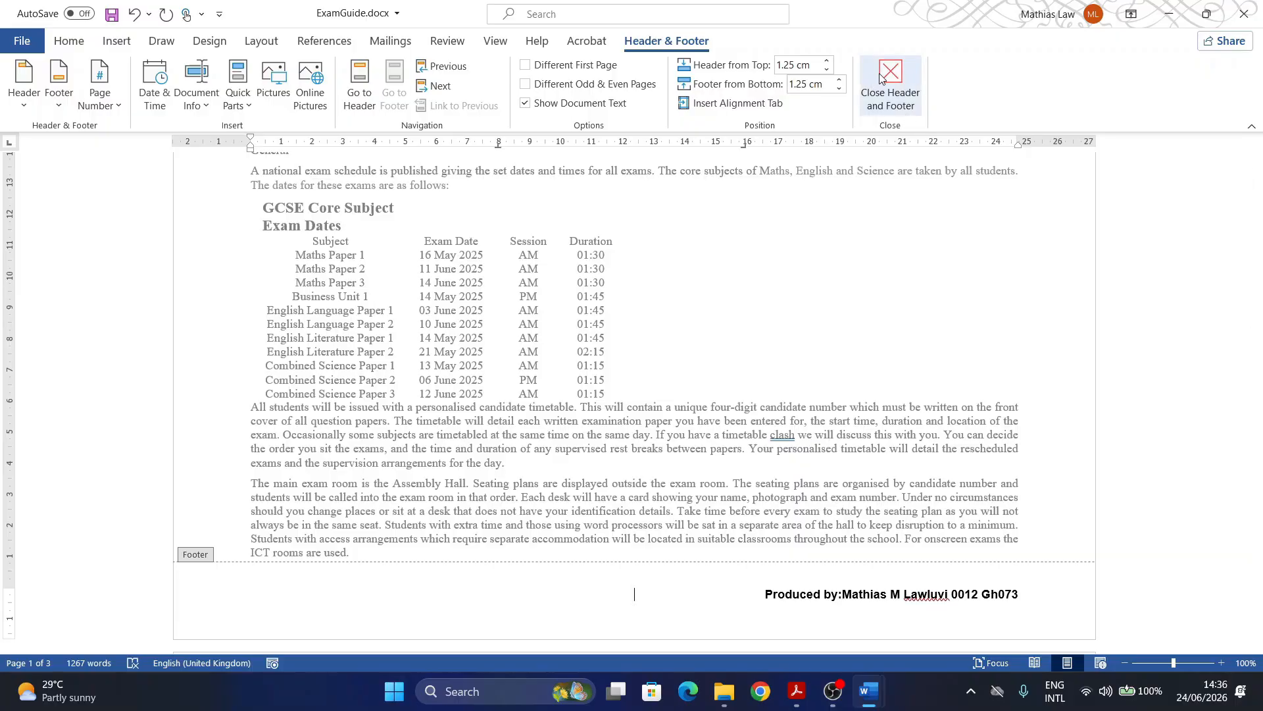
click(890, 82)
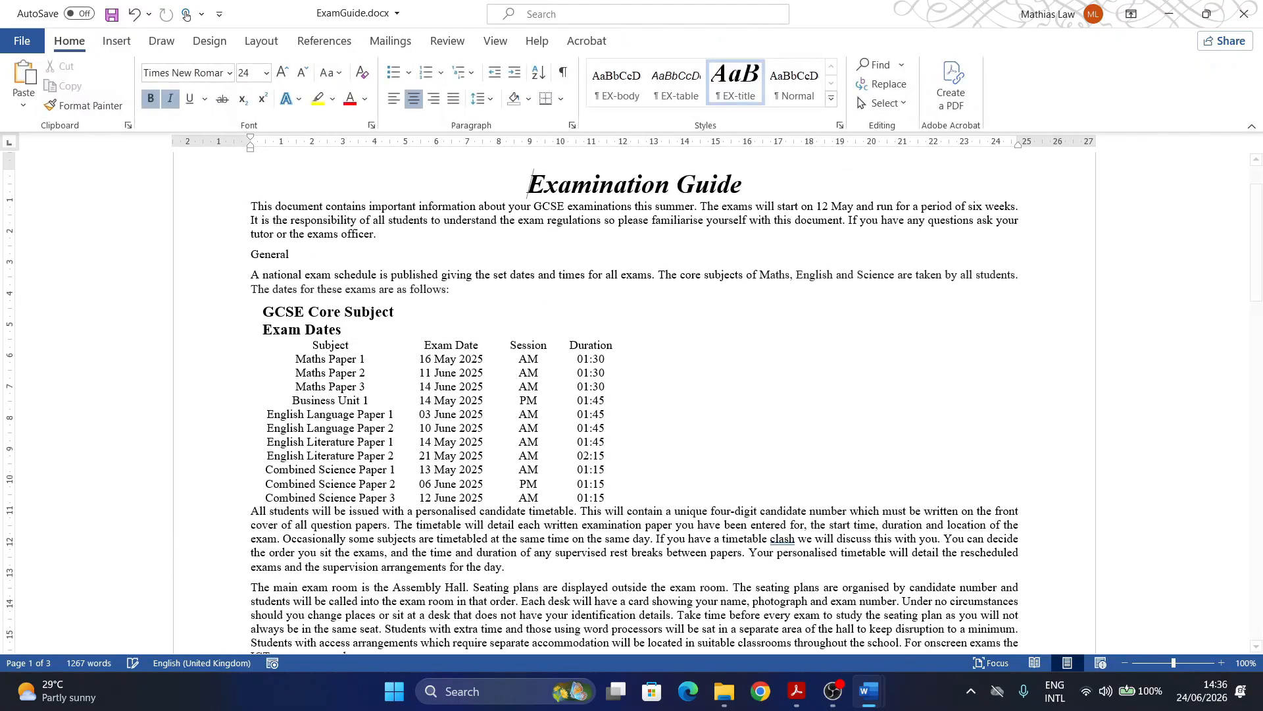
Step: Check the question paper, then scroll ExamGuide reviewing the headers and footers on pages 1 and 2
click(801, 694)
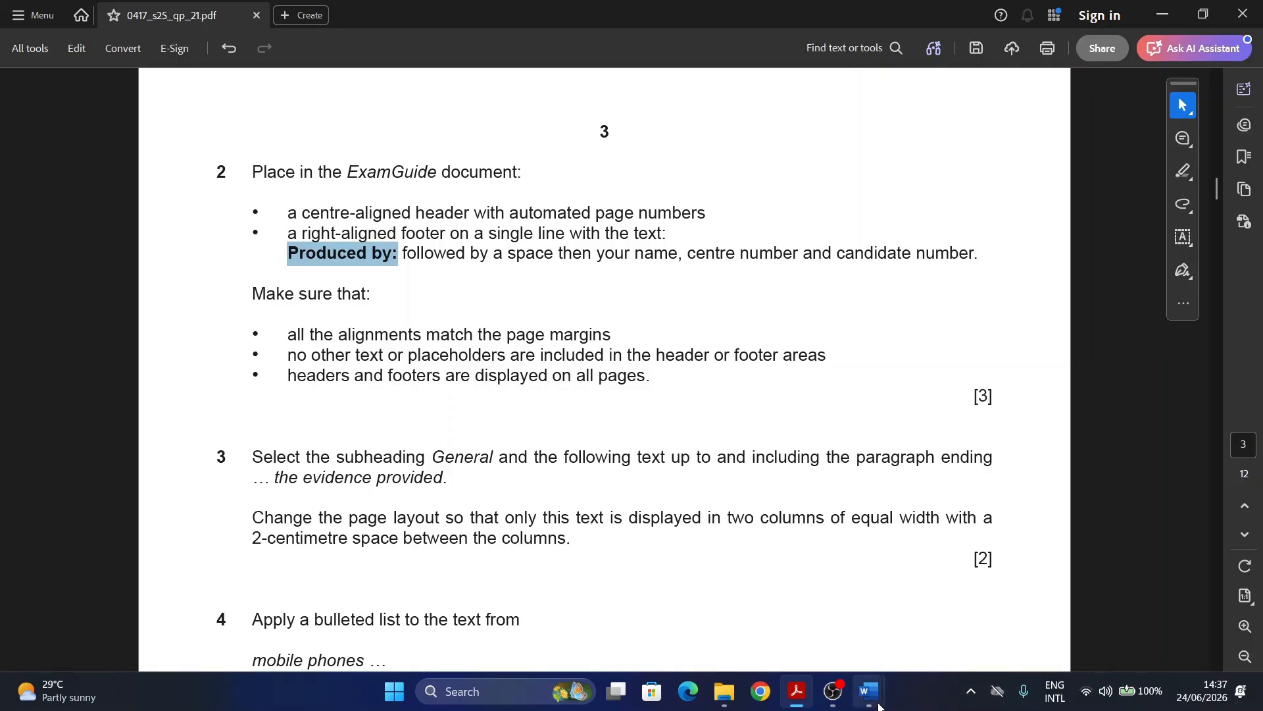
mouse_move(869, 692)
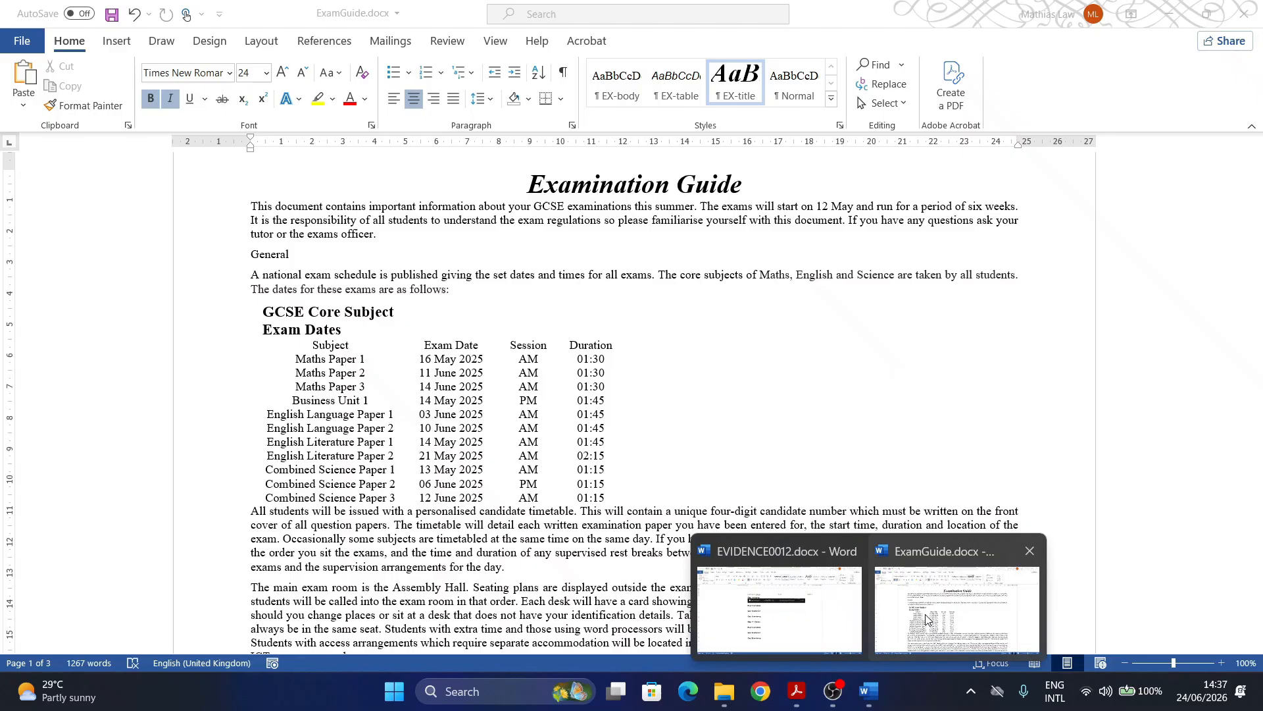
click(921, 619)
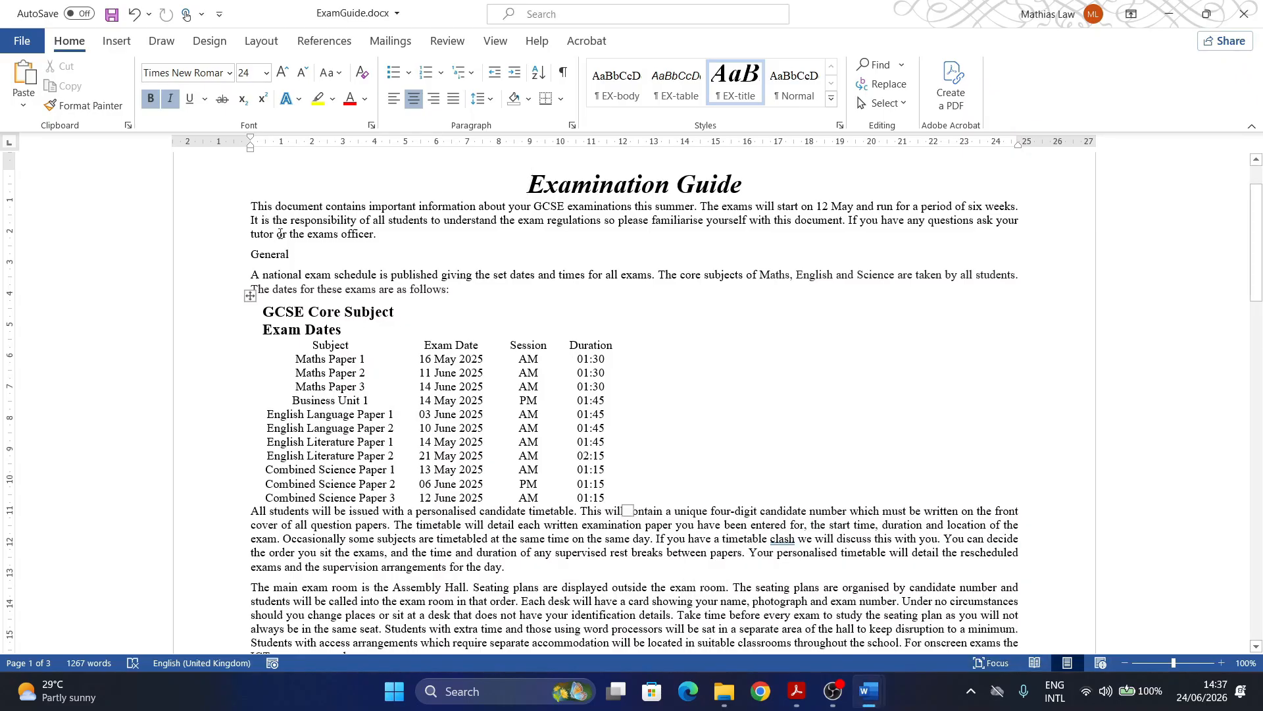
scroll(481, 250, up, 2)
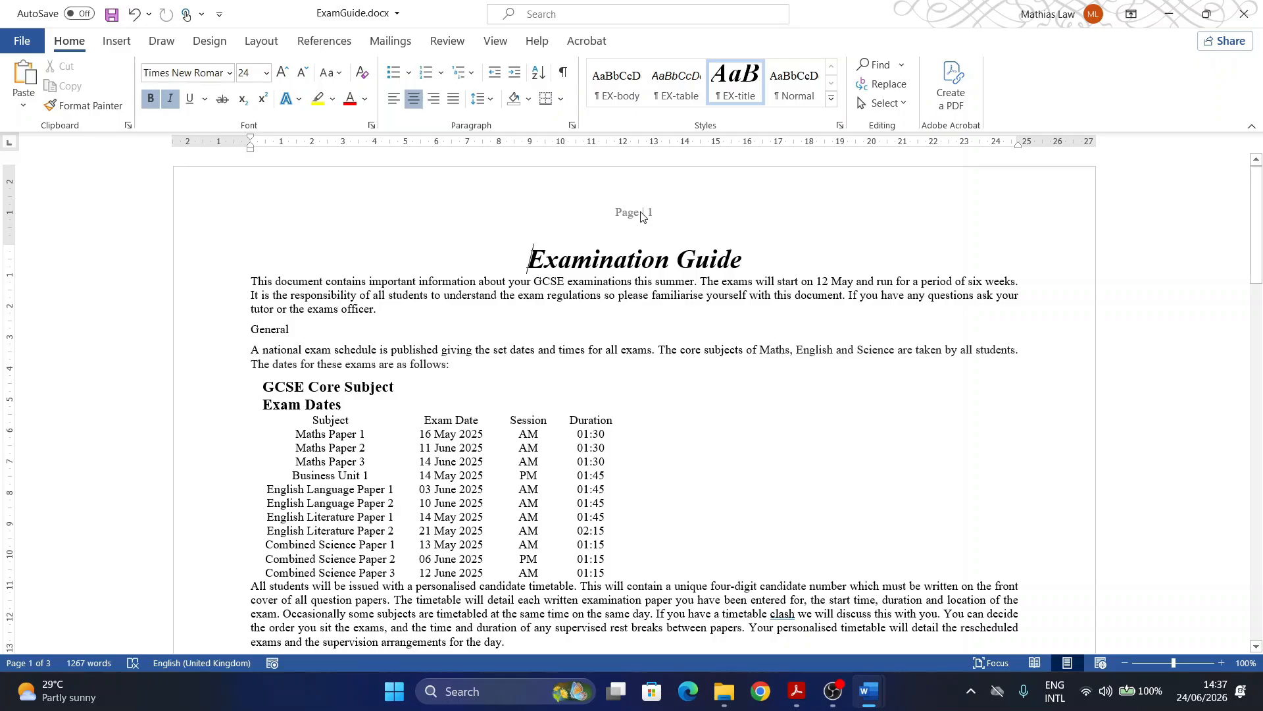
scroll(987, 409, down, 6)
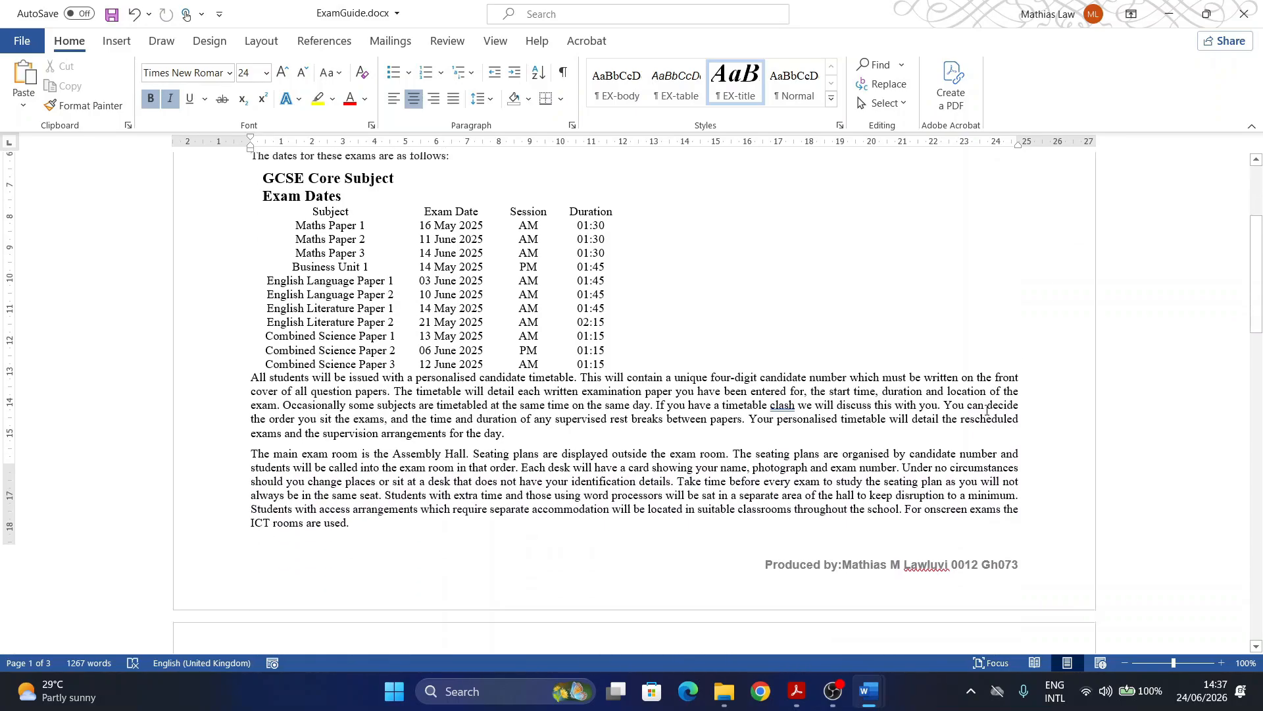
scroll(590, 505, down, 6)
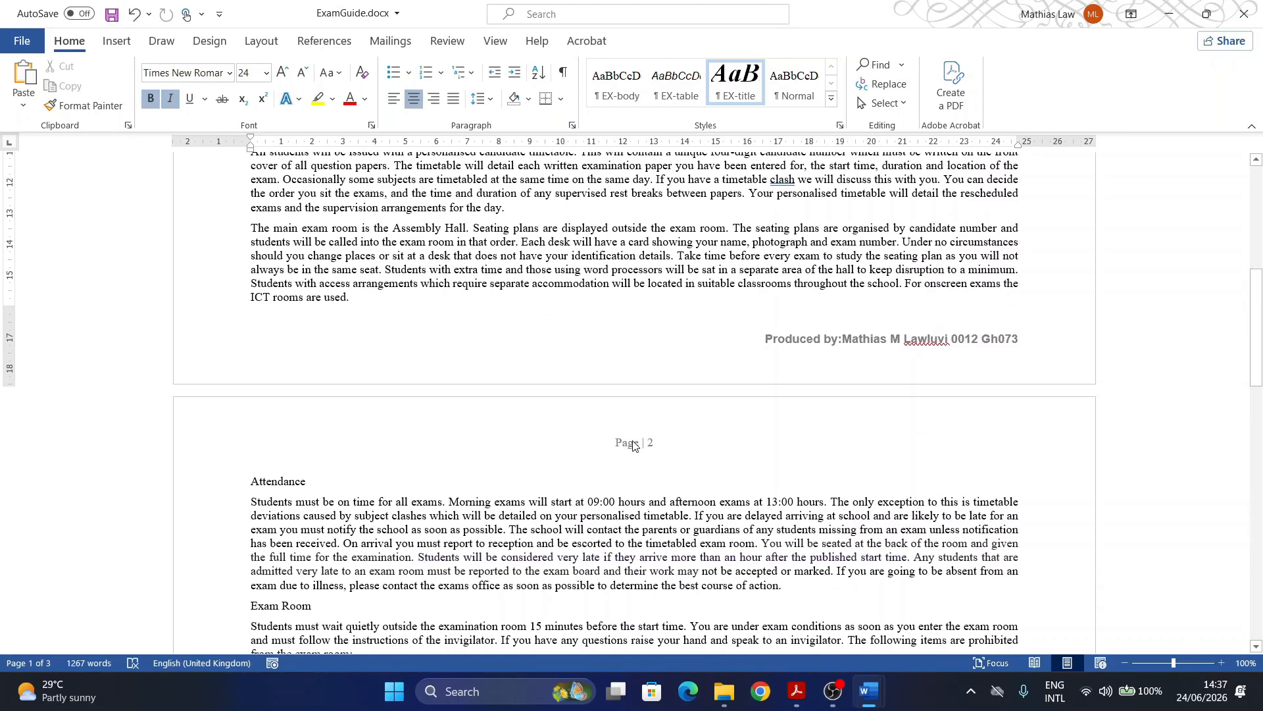
scroll(637, 445, down, 12)
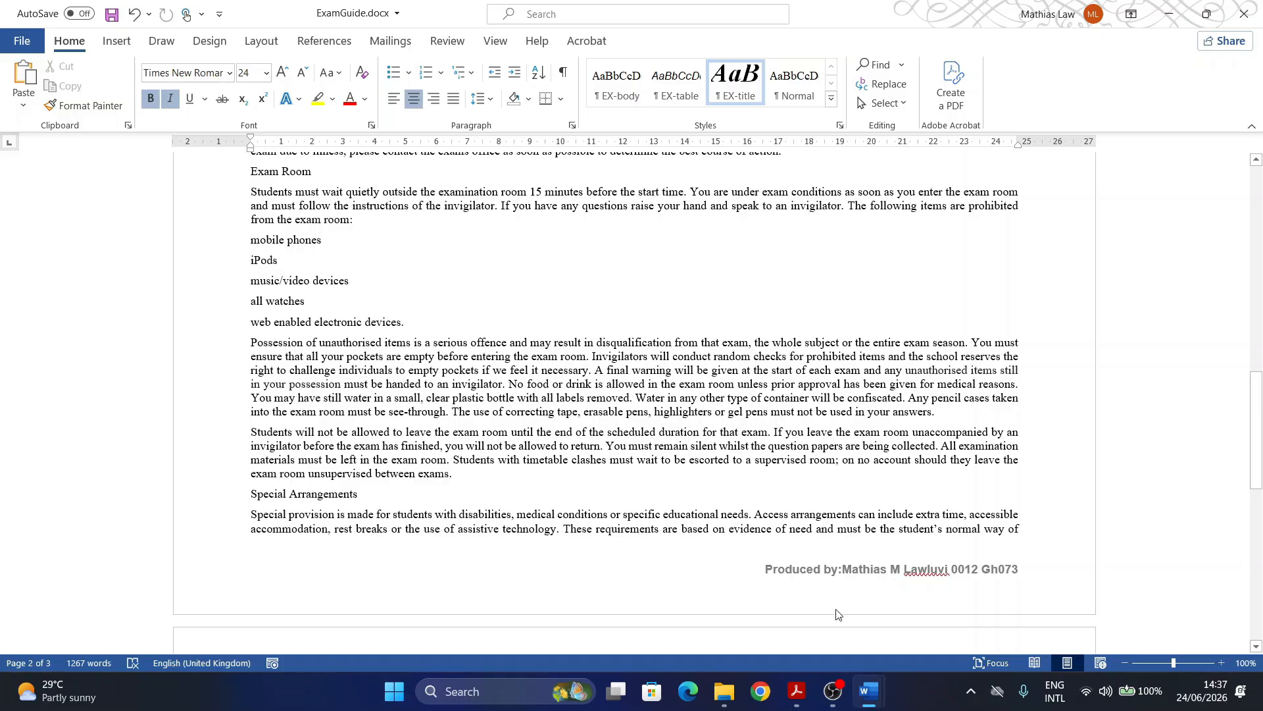
Step: In the exam paper PDF, highlight 'General' and 'the evidence provided' in question 3
click(798, 693)
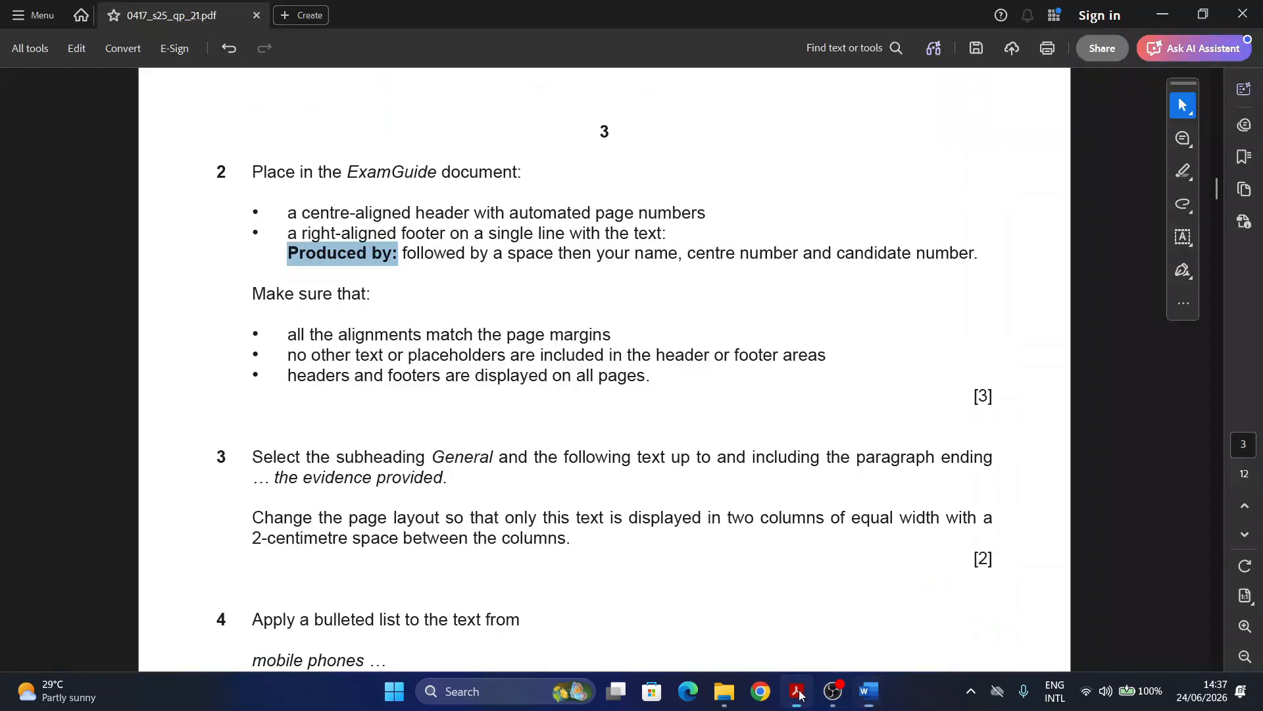
scroll(181, 362, down, 3)
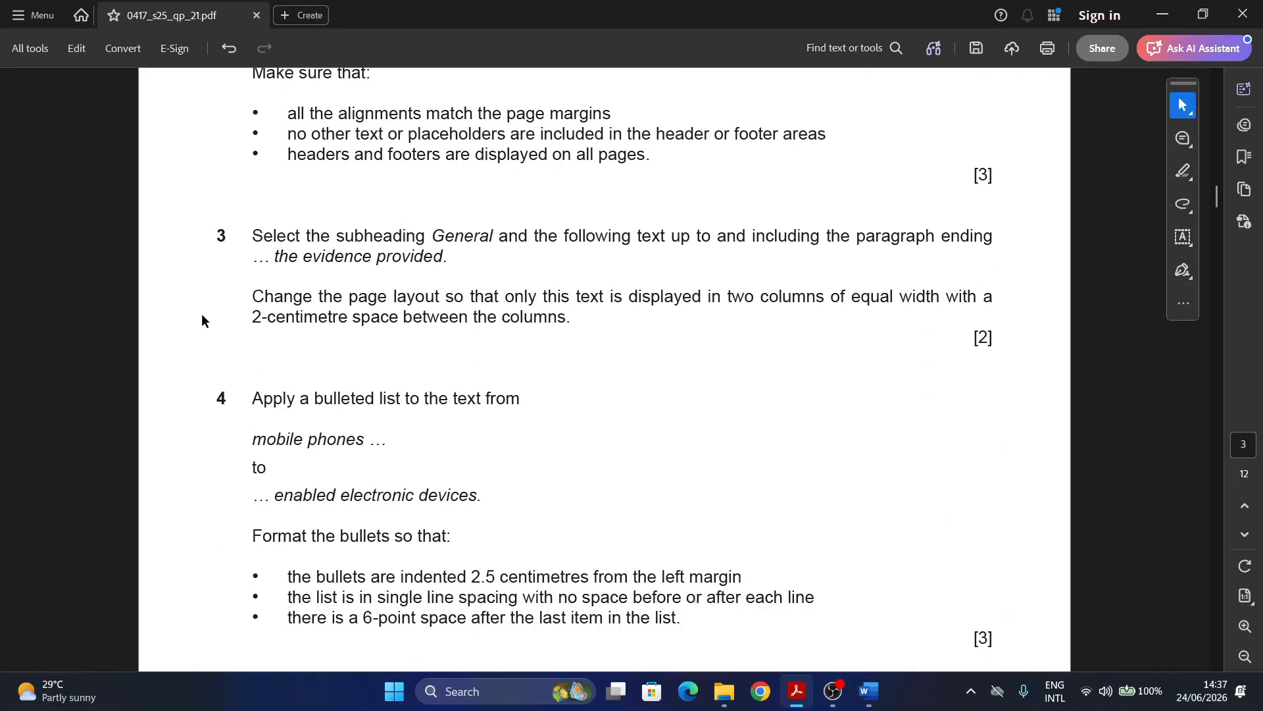
scroll(201, 321, down, 1)
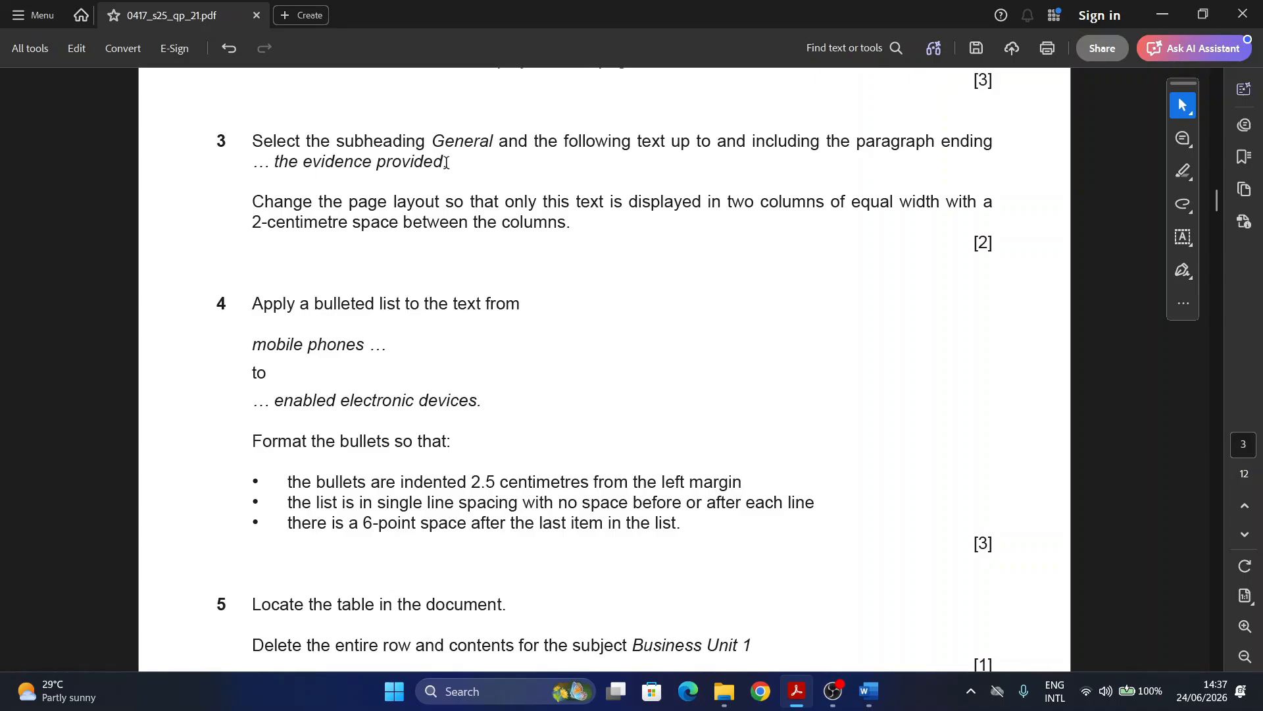
drag(434, 139, 498, 138)
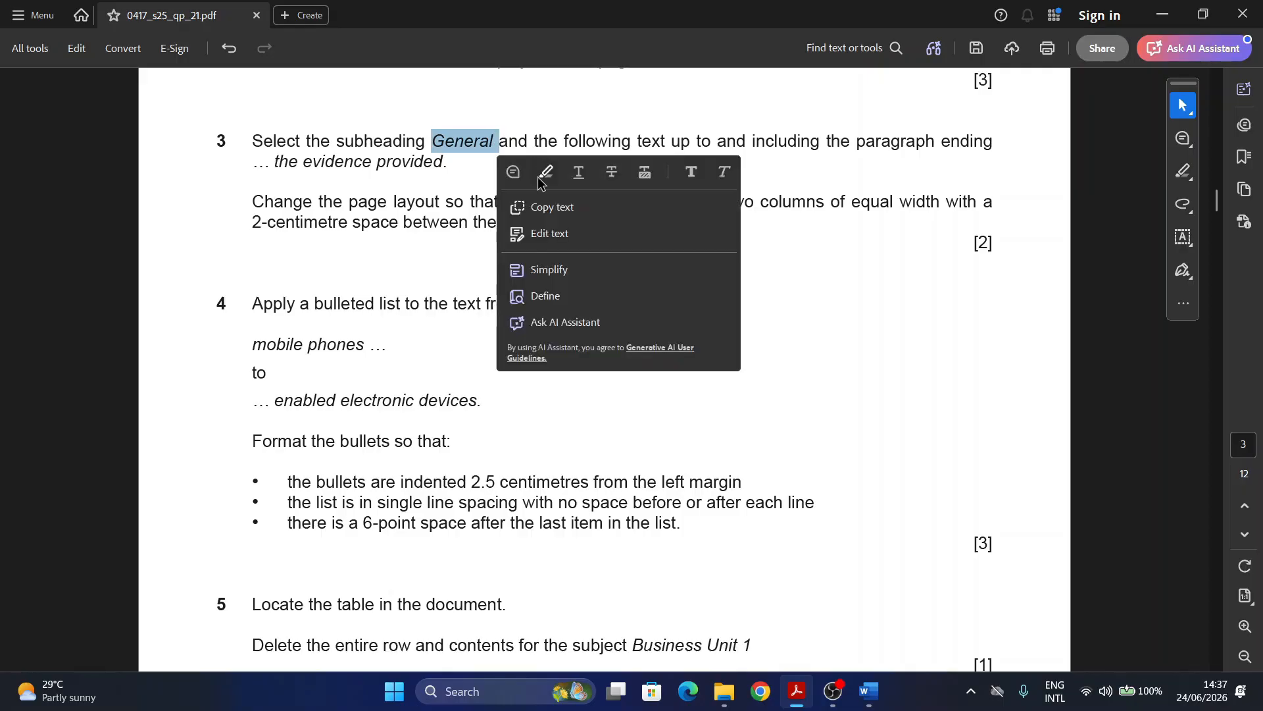
drag(247, 160, 443, 161)
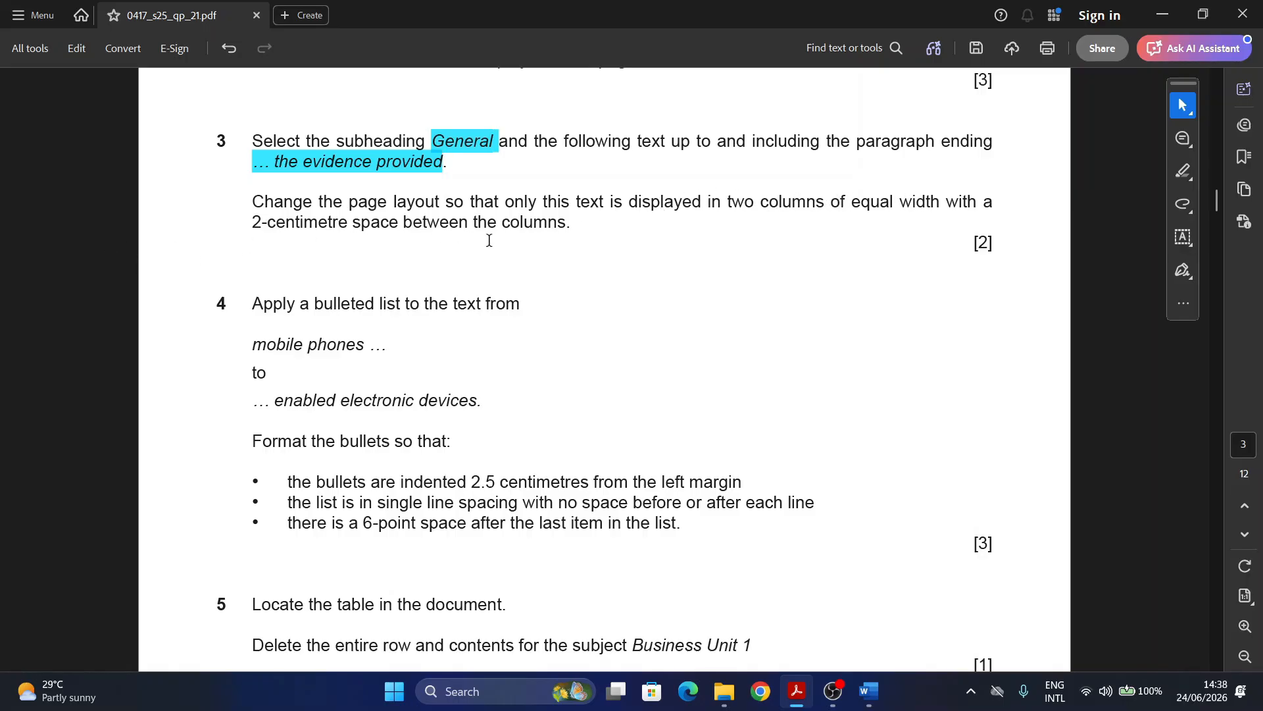
Step: In ExamGuide.docx, search for 'Gene' and select the General subheading
mouse_move(867, 690)
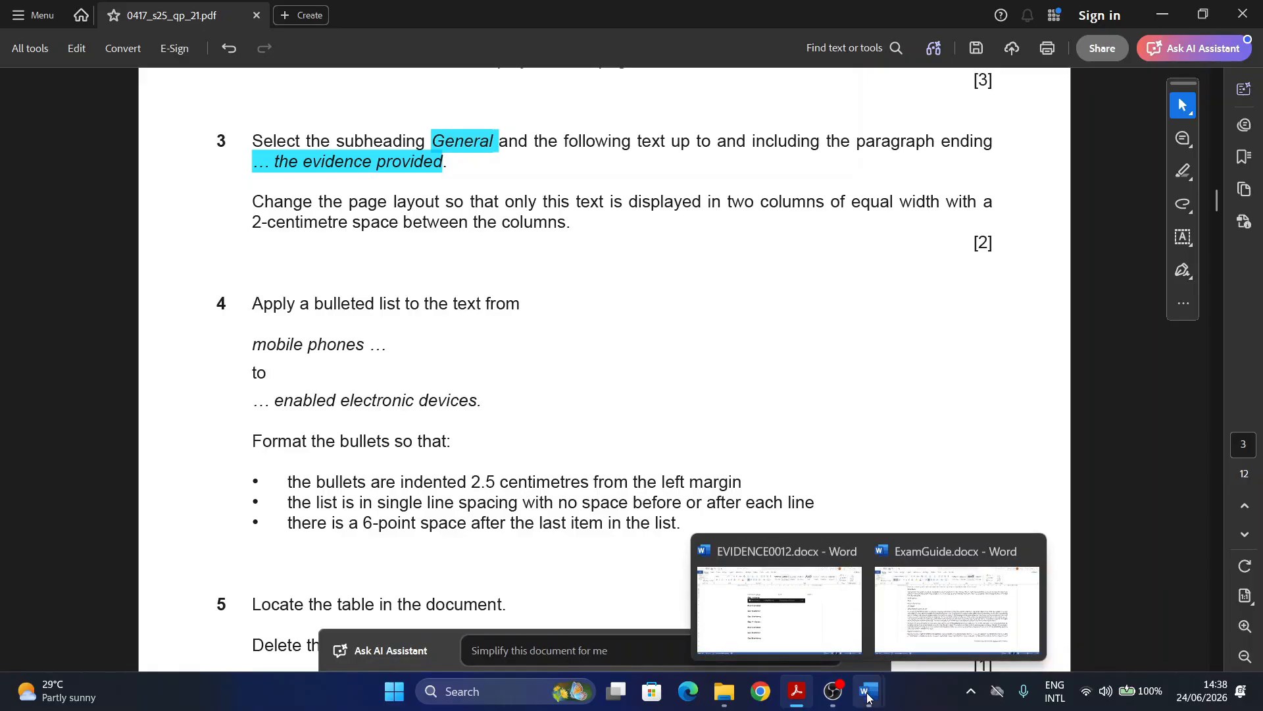
click(956, 629)
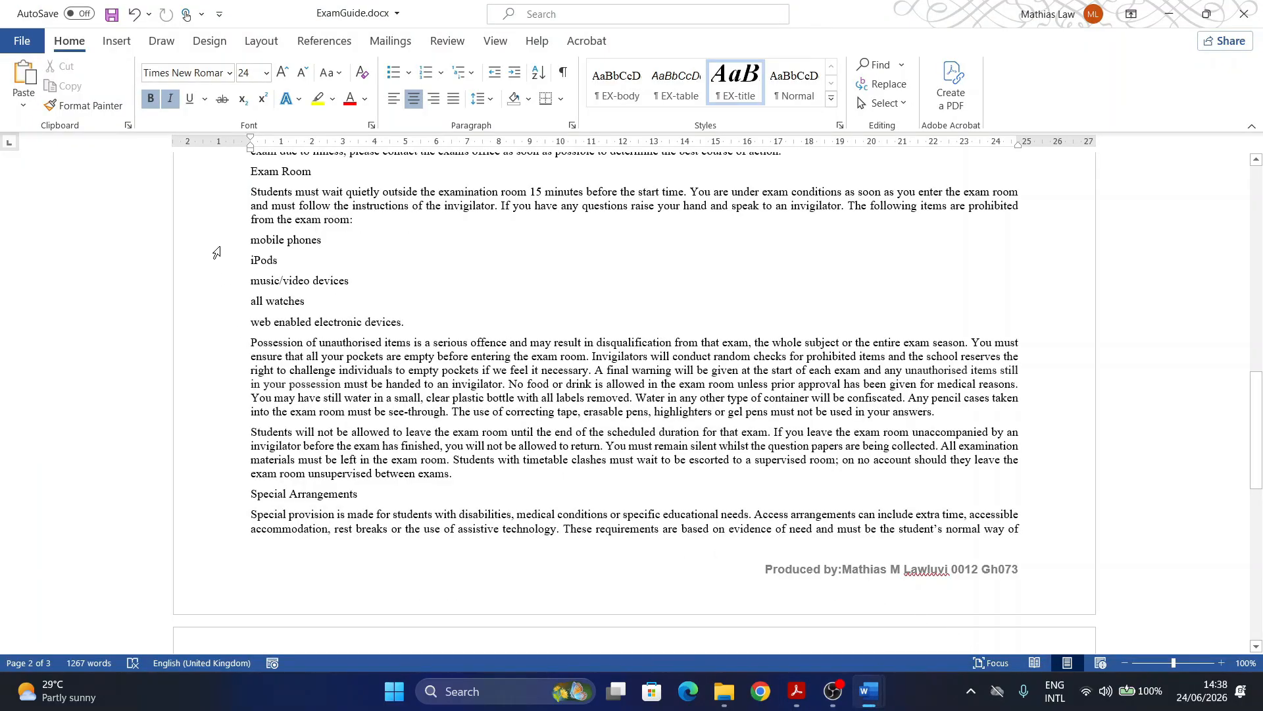
scroll(288, 355, up, 3)
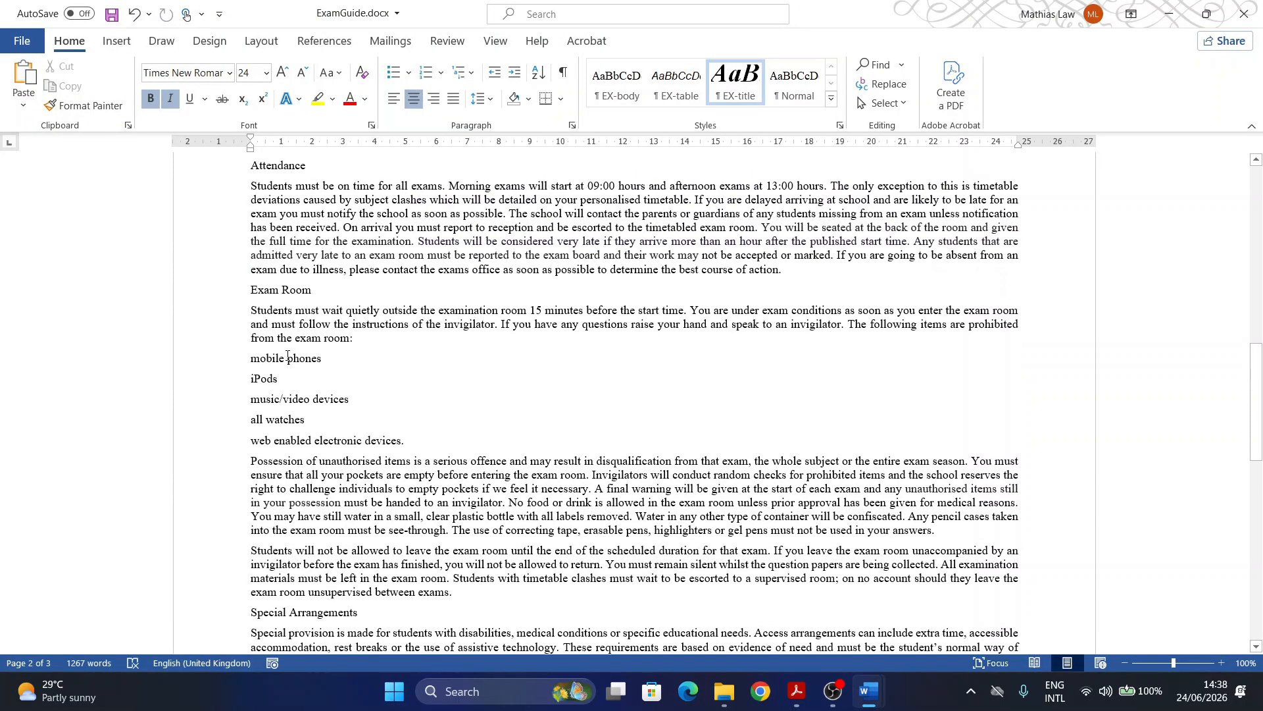
key(ctrl+f)
text(General)
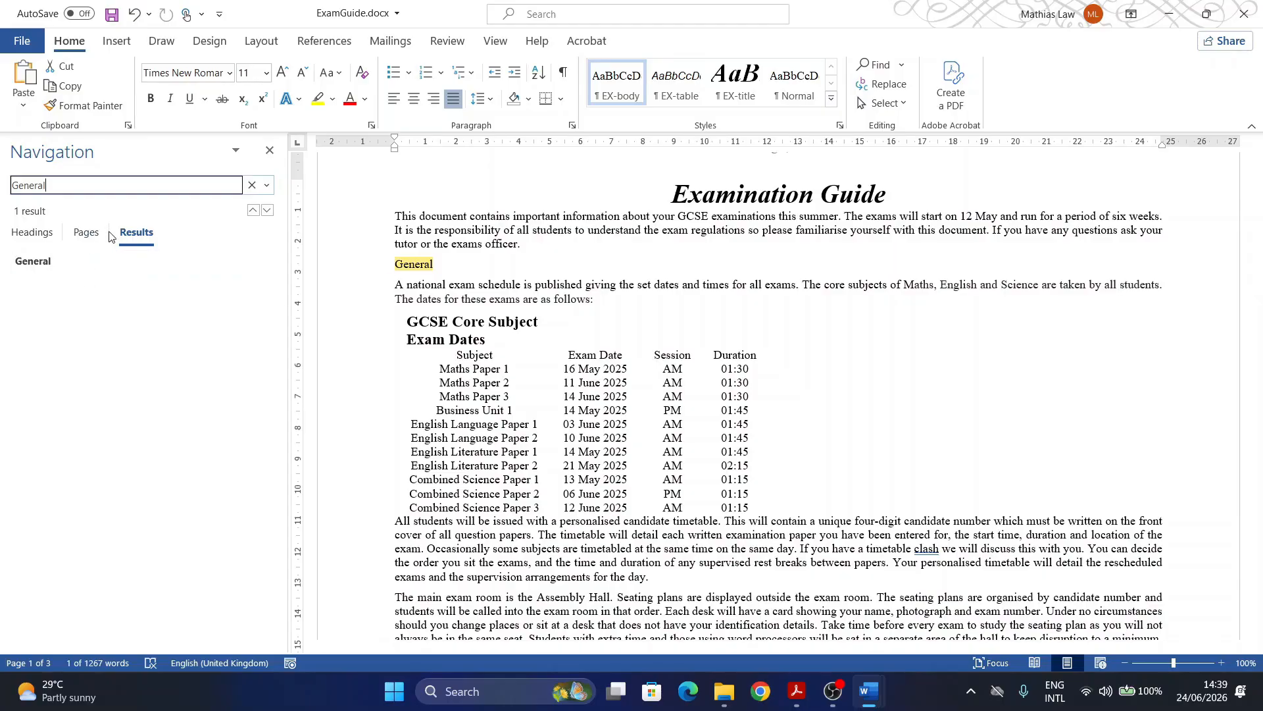
drag(388, 270, 447, 265)
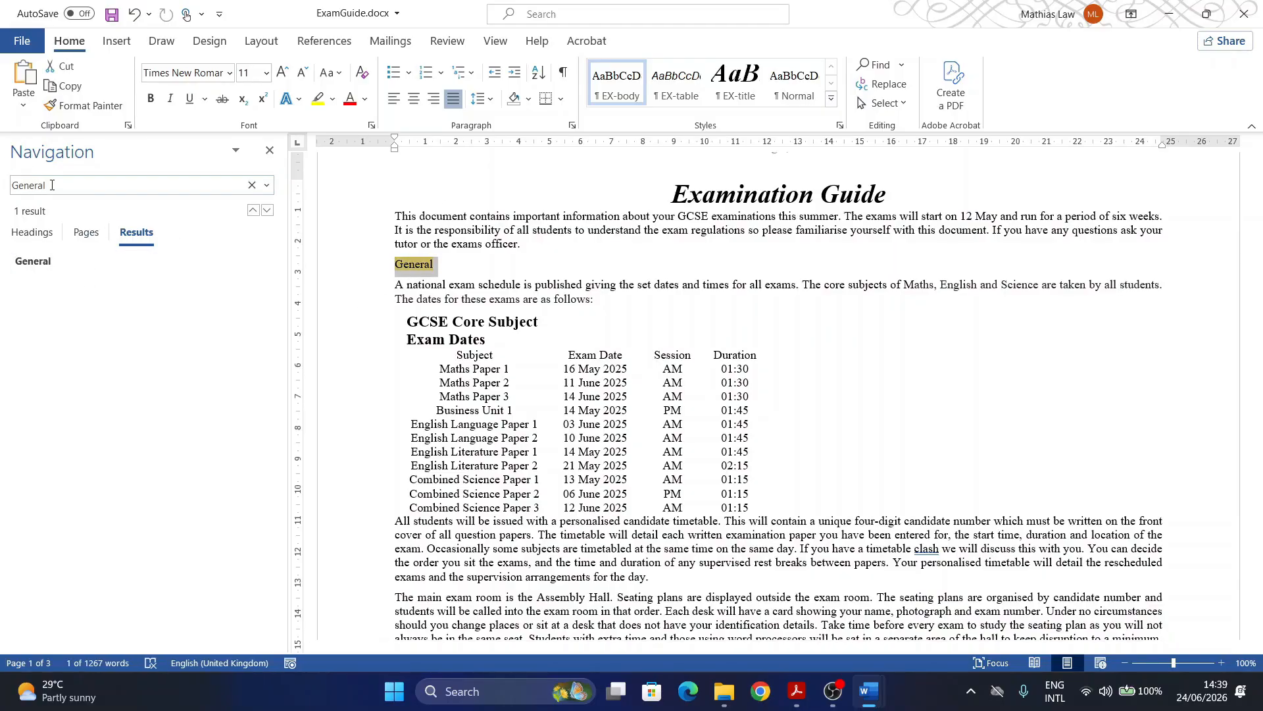
Step: Clear the Navigation search box and recheck question 3's closing phrase in the exam paper
click(49, 189)
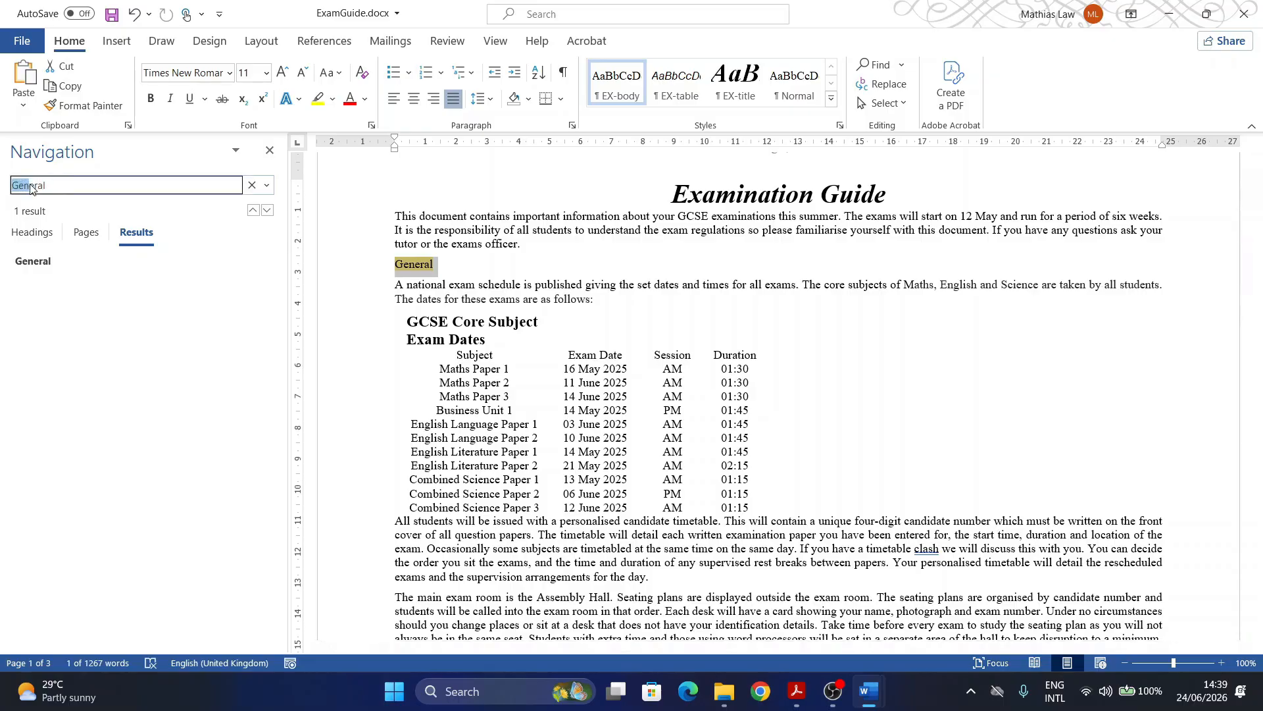
key(BackSpace)
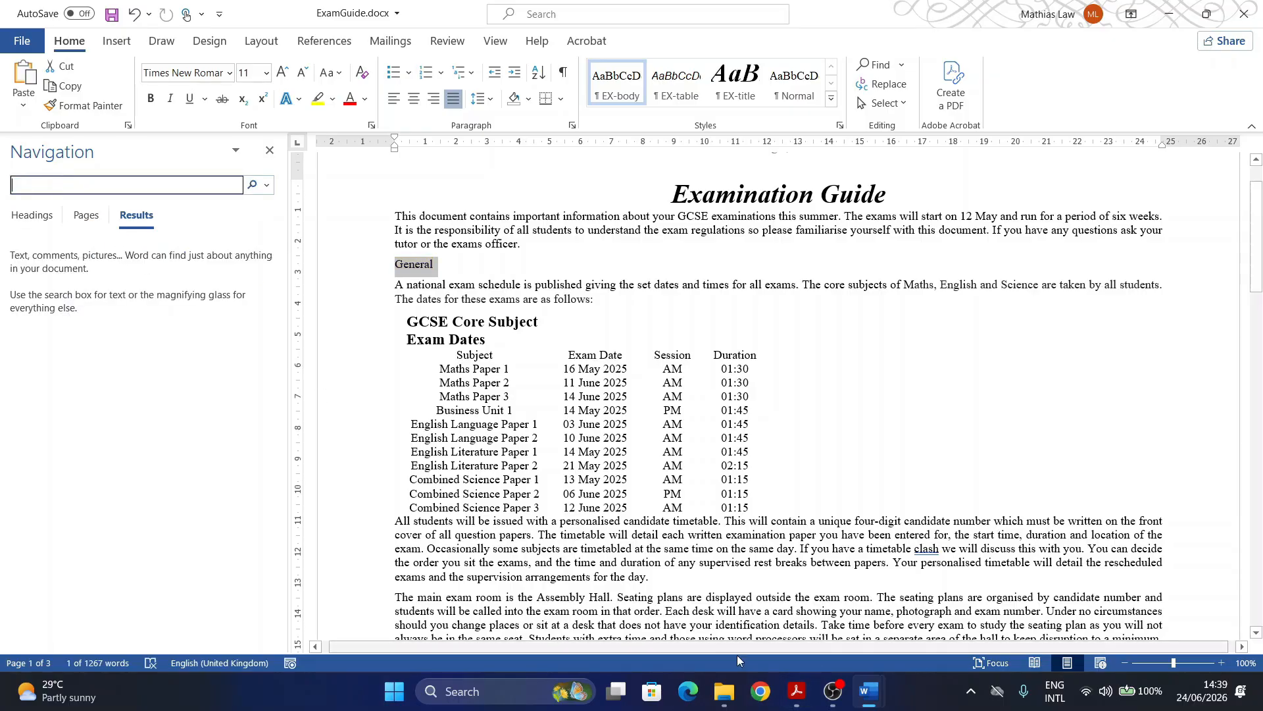
click(797, 689)
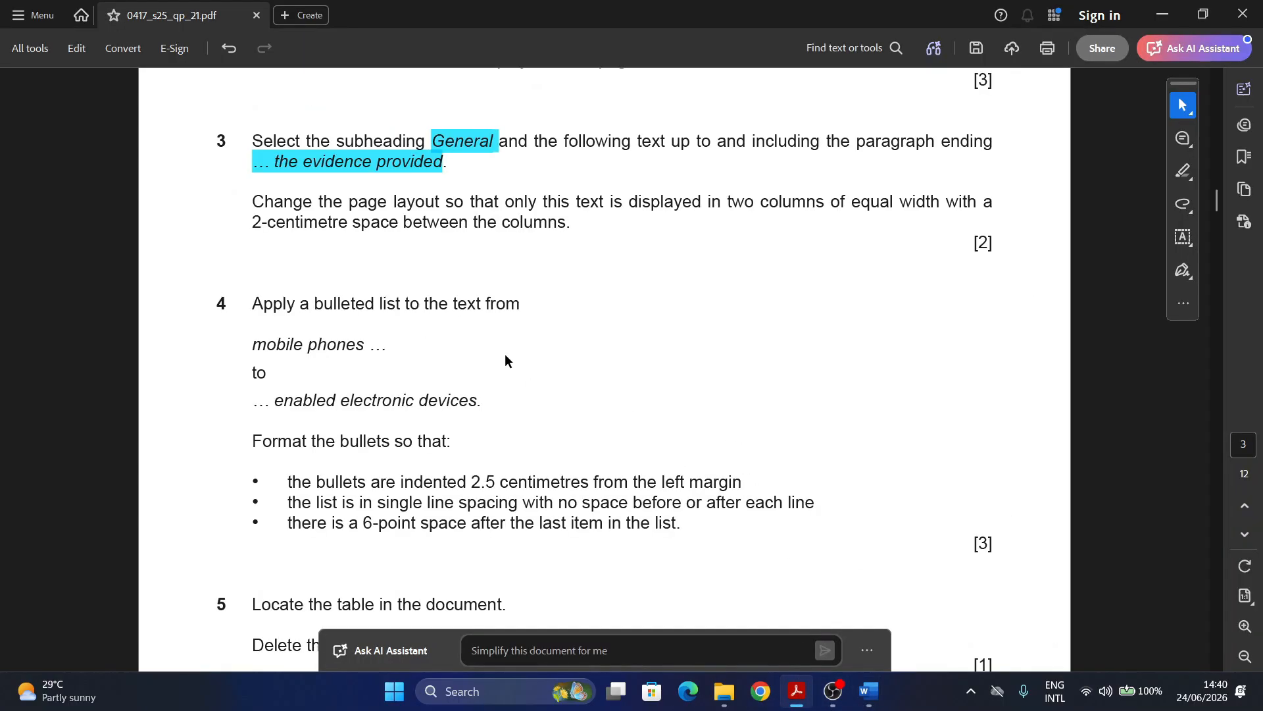
click(359, 172)
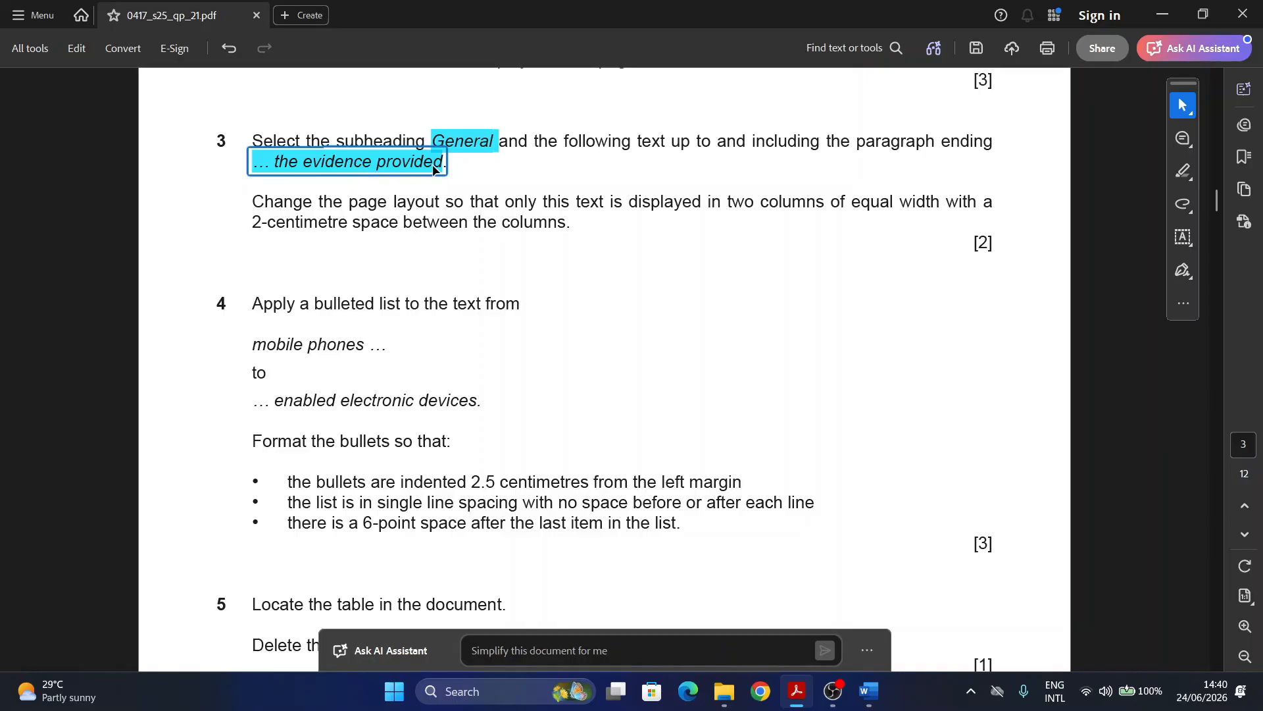
Step: Search for 'the evidence' and select from the General heading through 'the evidence provided.'
click(1159, 19)
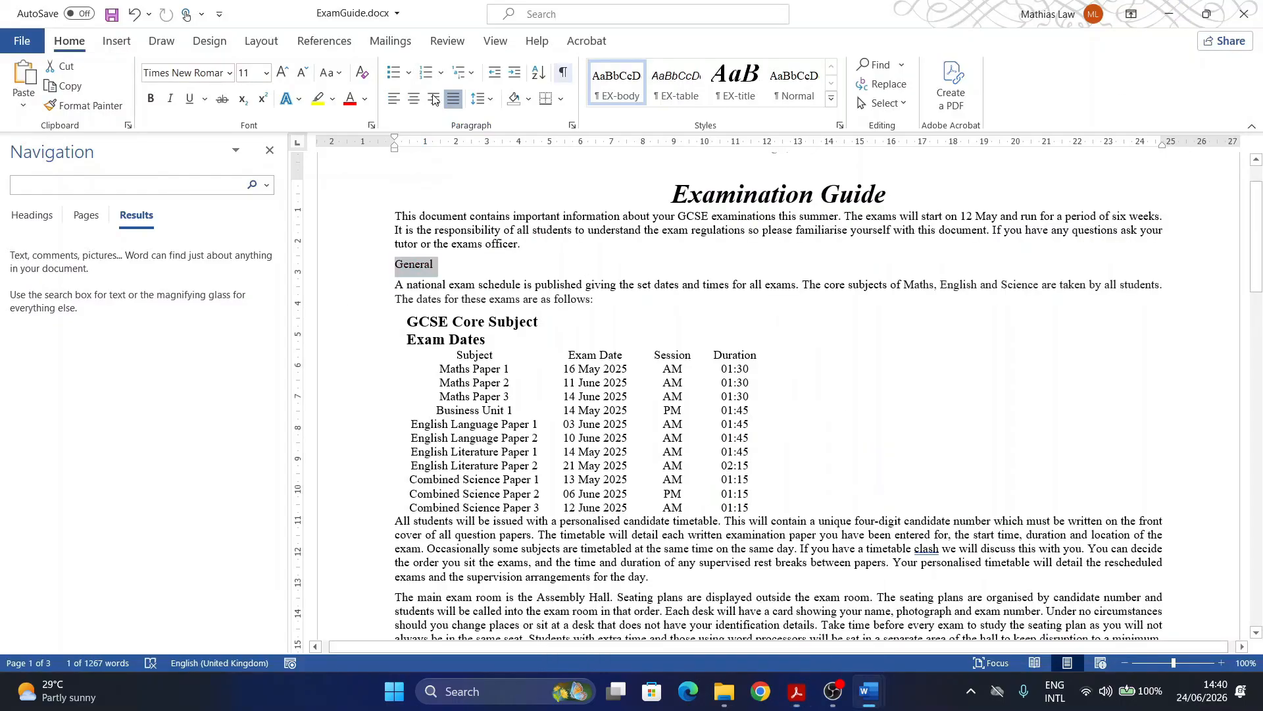
click(57, 187)
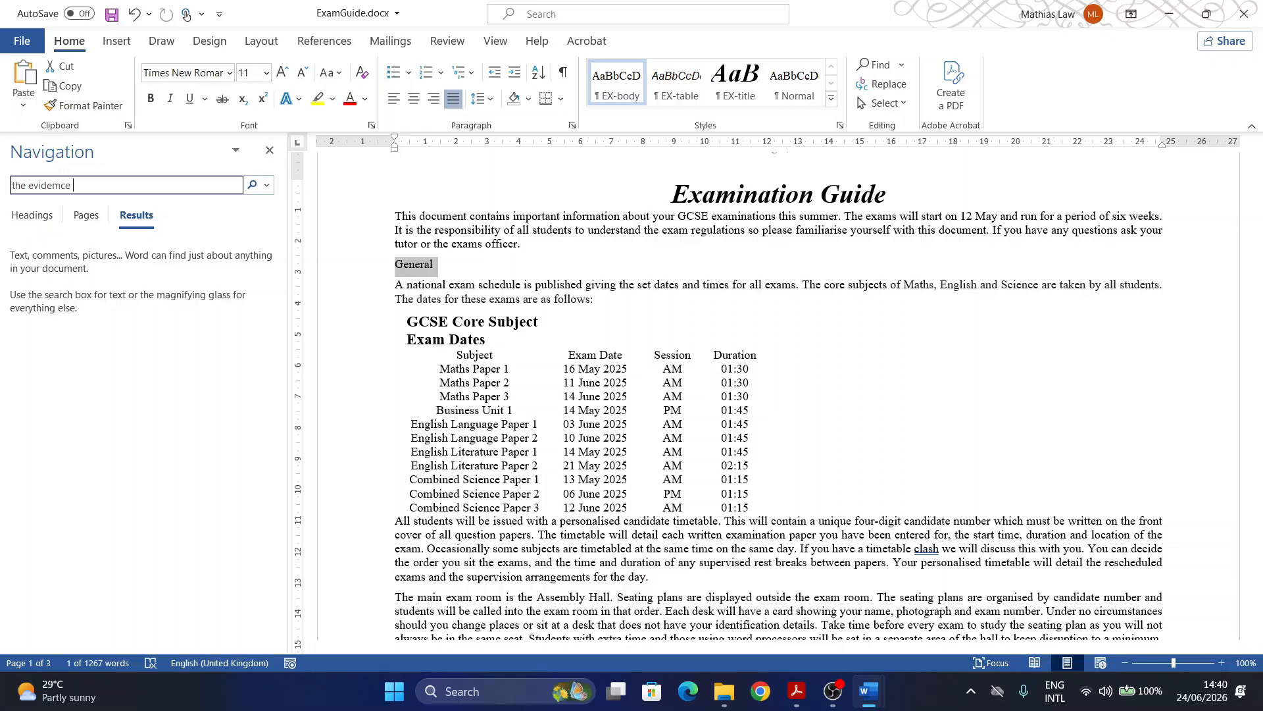
text(the evidemce)
key(BackSpace)
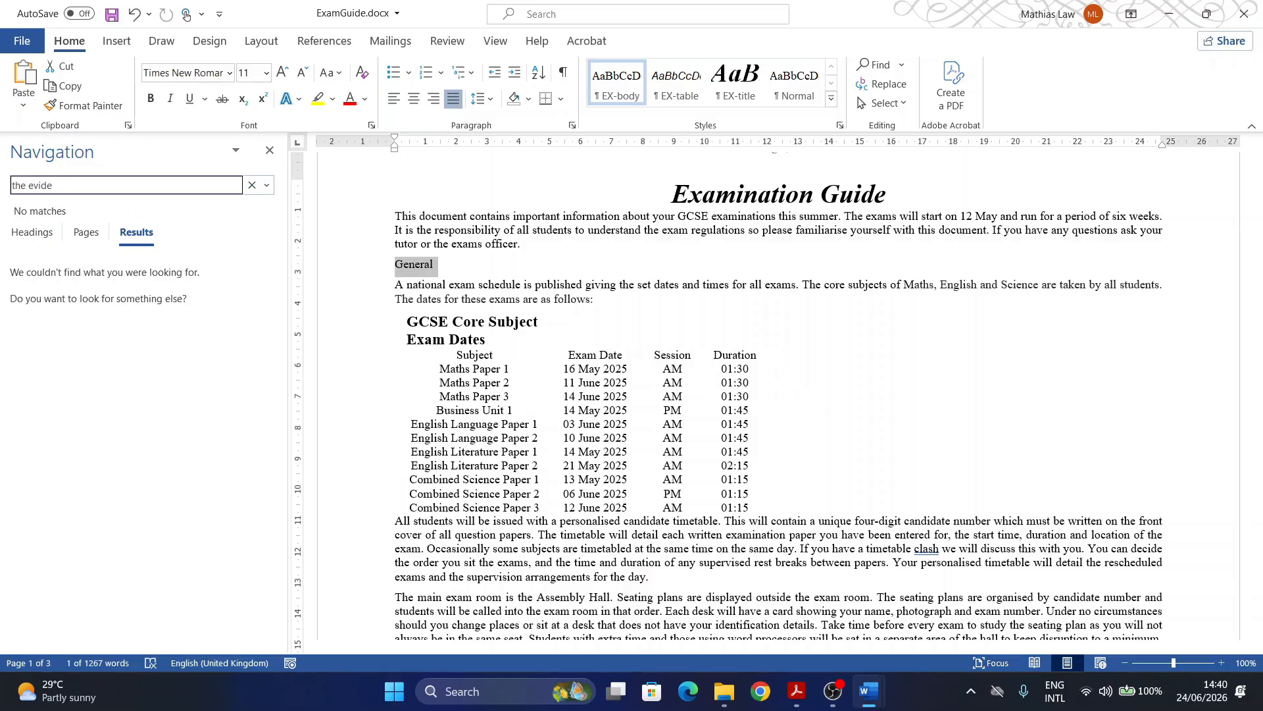
text(nce)
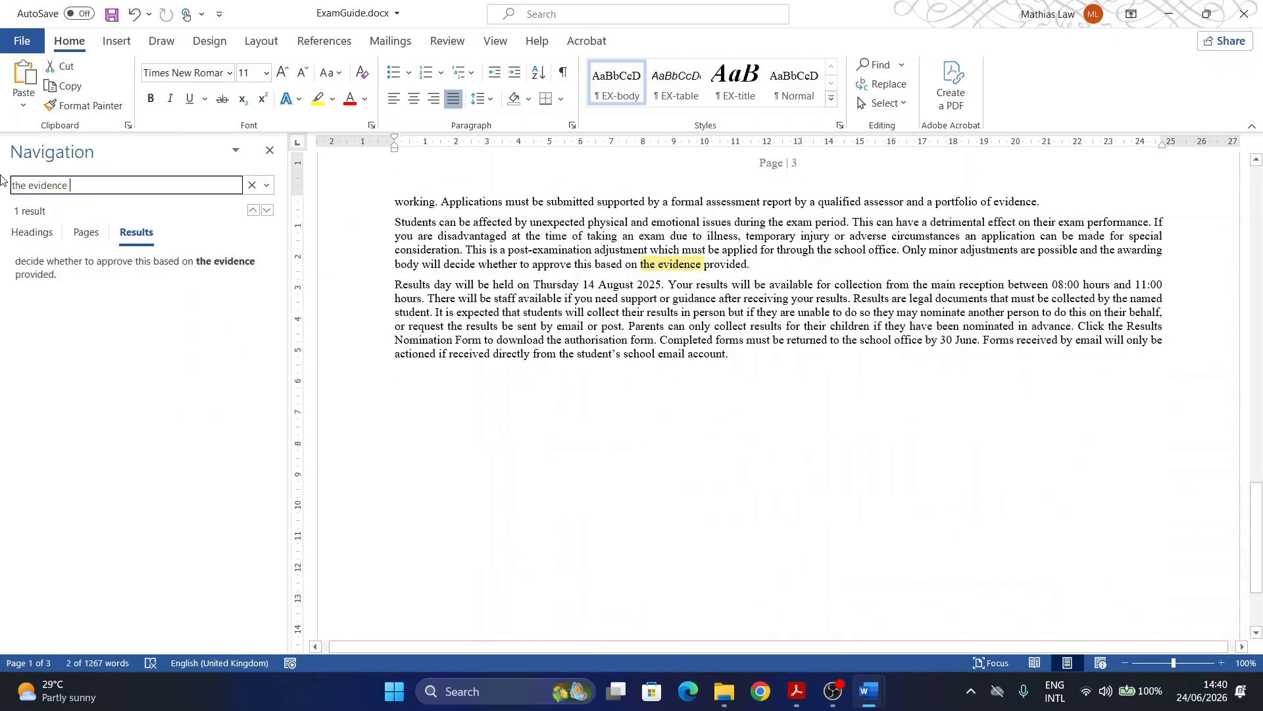
drag(759, 270, 378, 335)
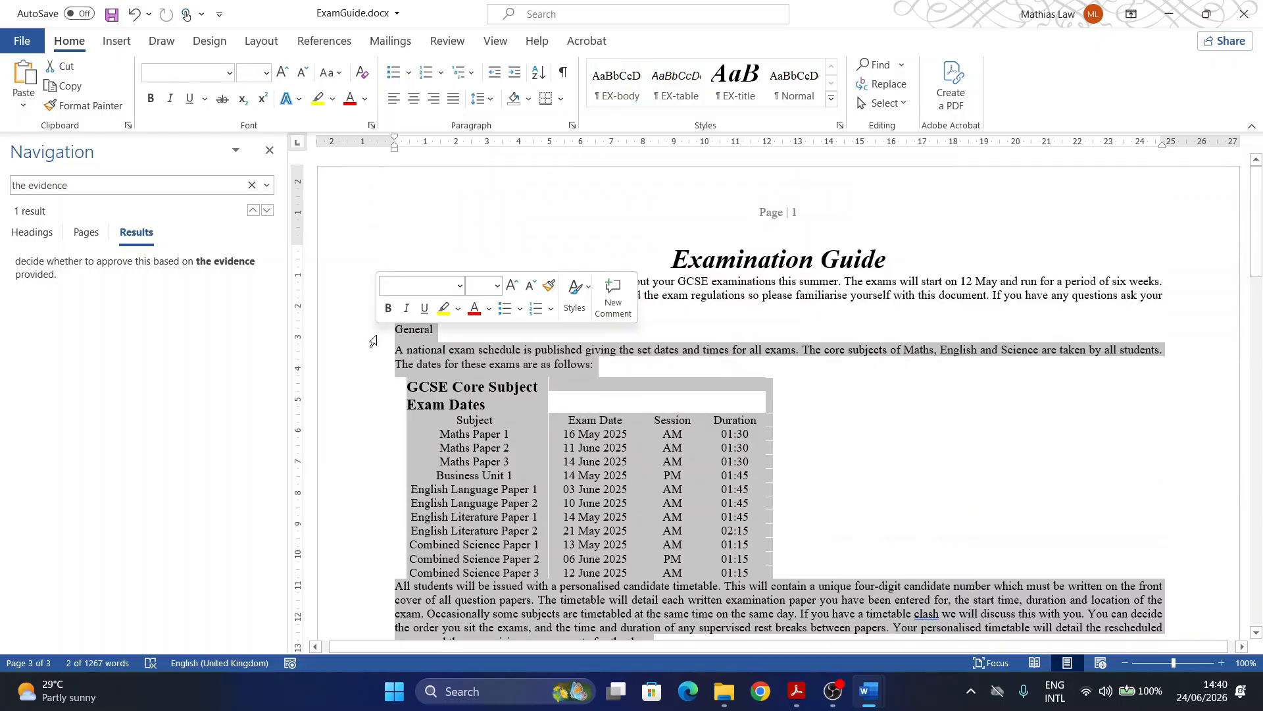
Step: Format the selected text as 2 equal-width columns with 2 cm spacing, replacing the 1.27 cm default
click(258, 46)
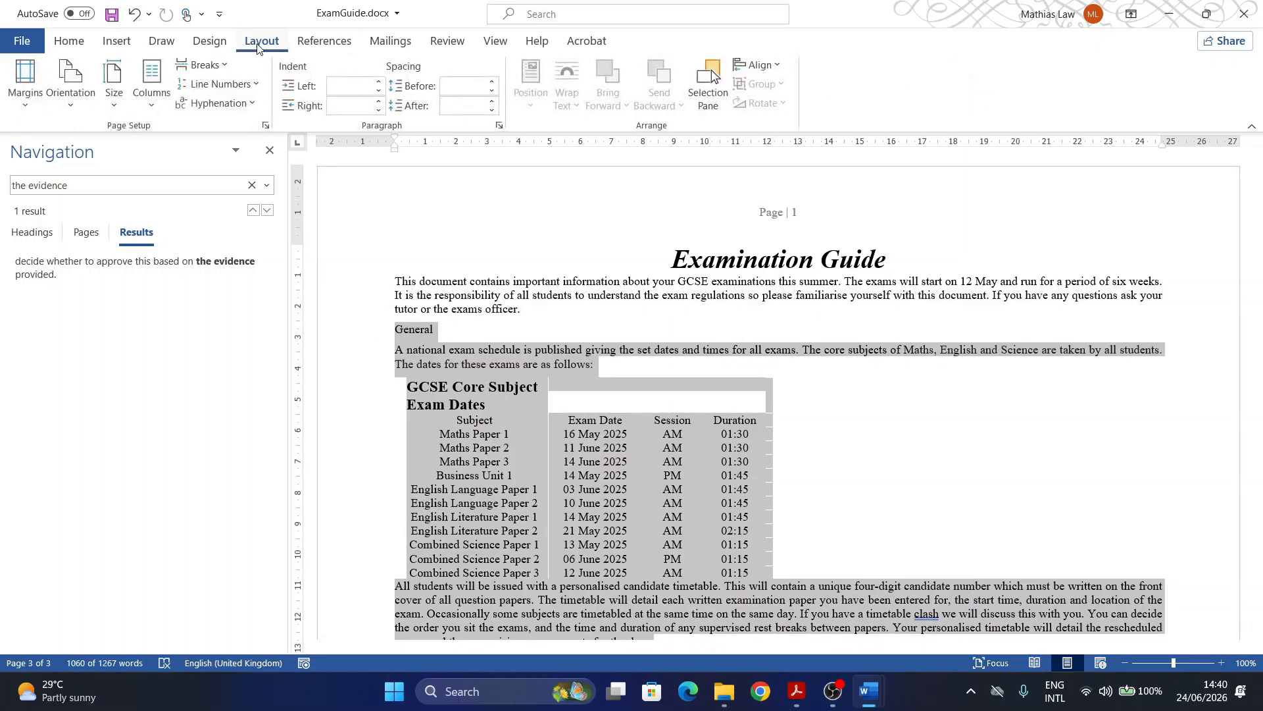
click(150, 110)
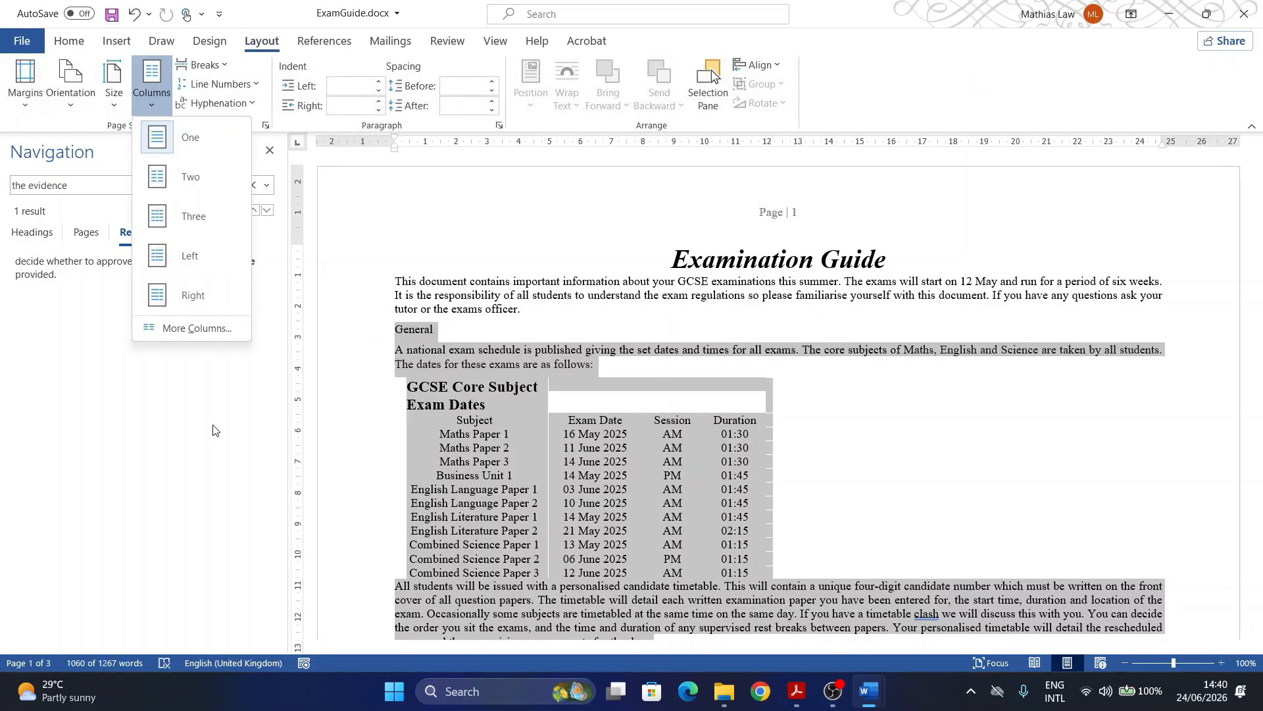
click(197, 329)
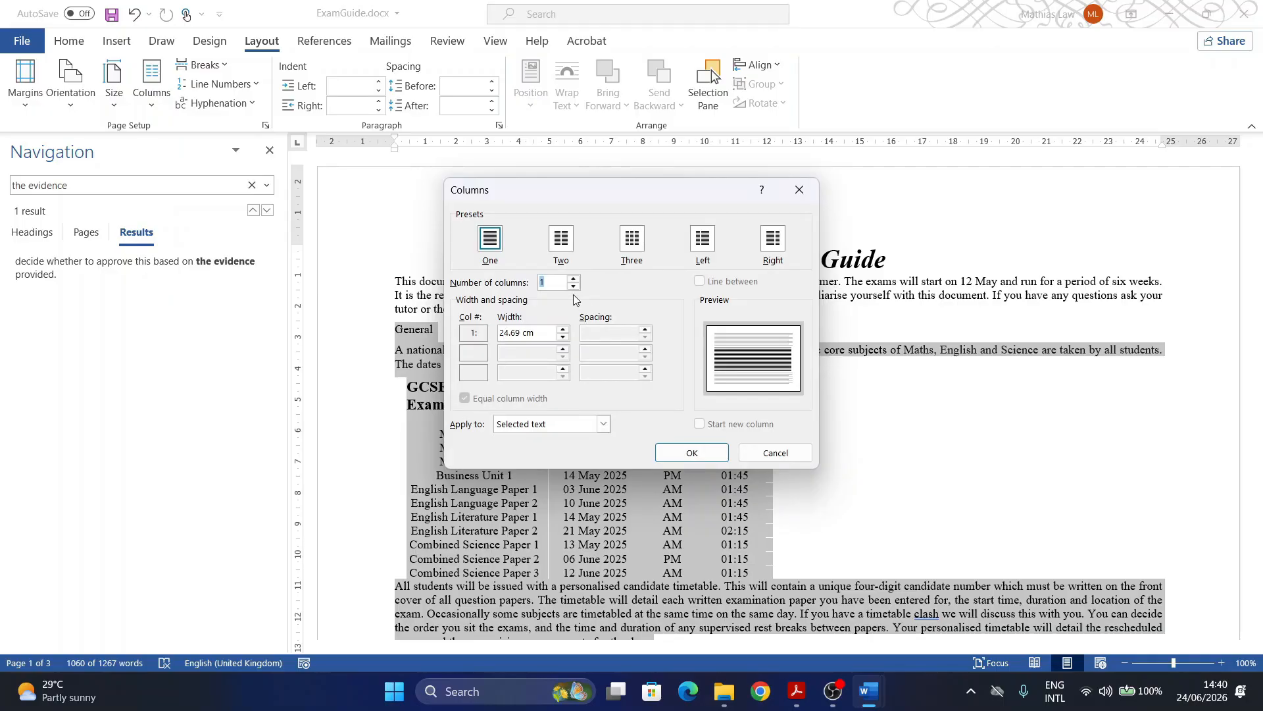
drag(537, 334, 469, 329)
click(554, 286)
text(2)
drag(547, 332, 453, 331)
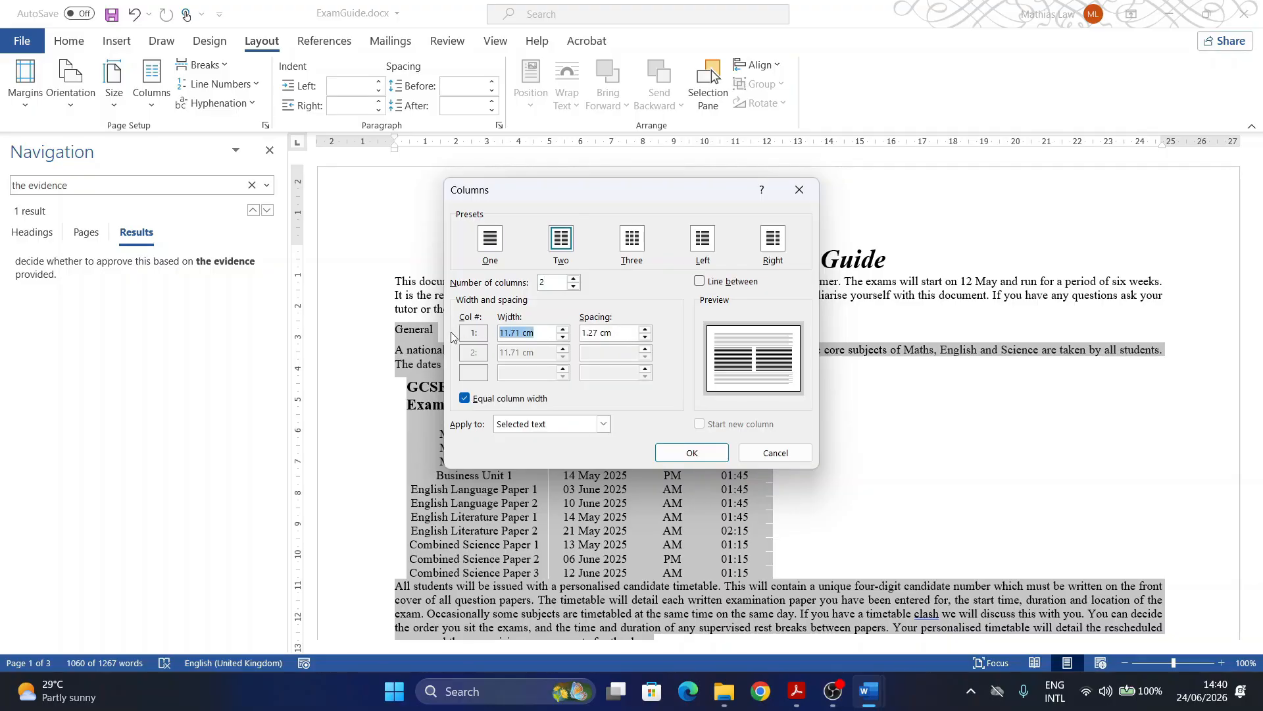
click(624, 333)
drag(622, 335, 524, 334)
text(2)
click(688, 453)
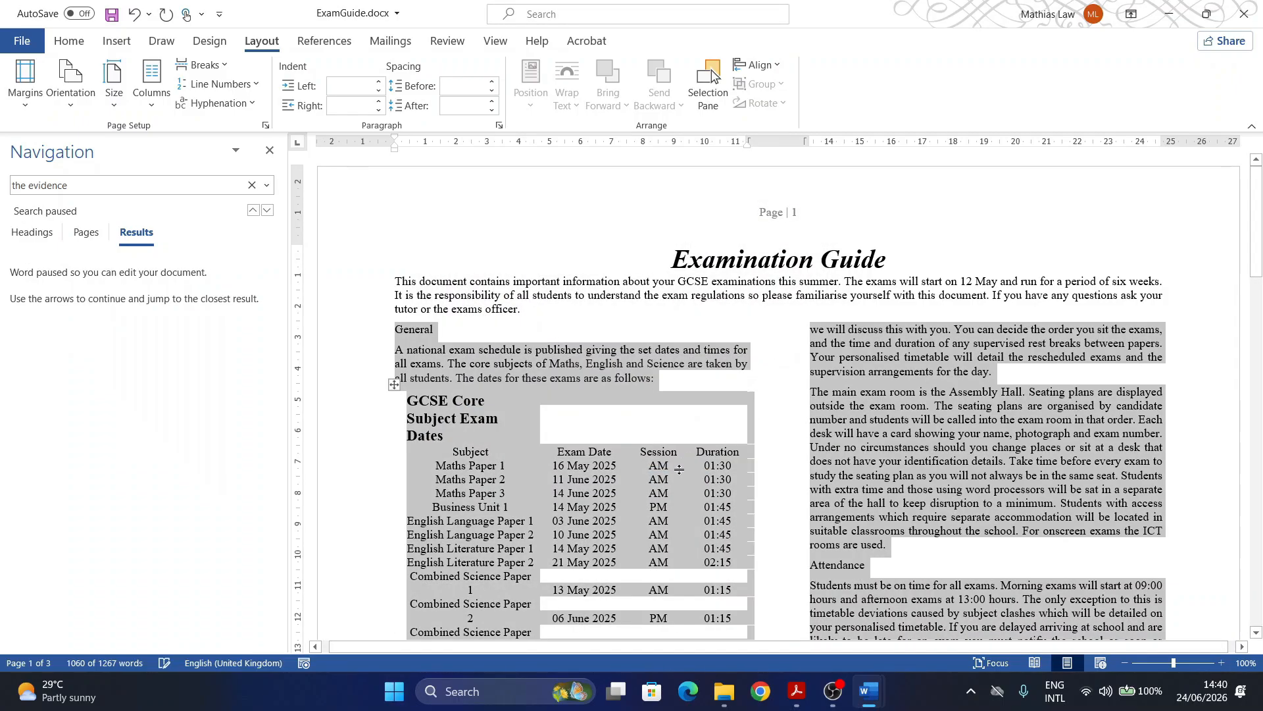
Step: Scroll the exam paper to question 4 and highlight its question number 4
click(799, 690)
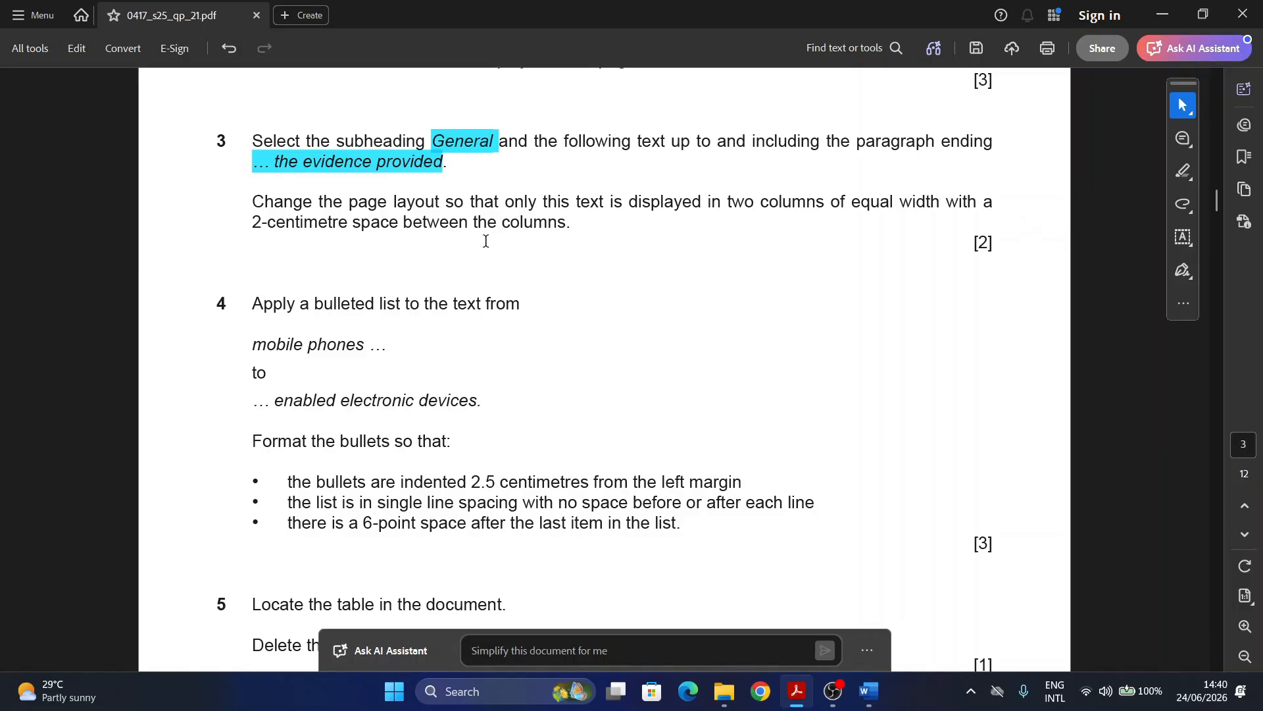
scroll(381, 296, down, 2)
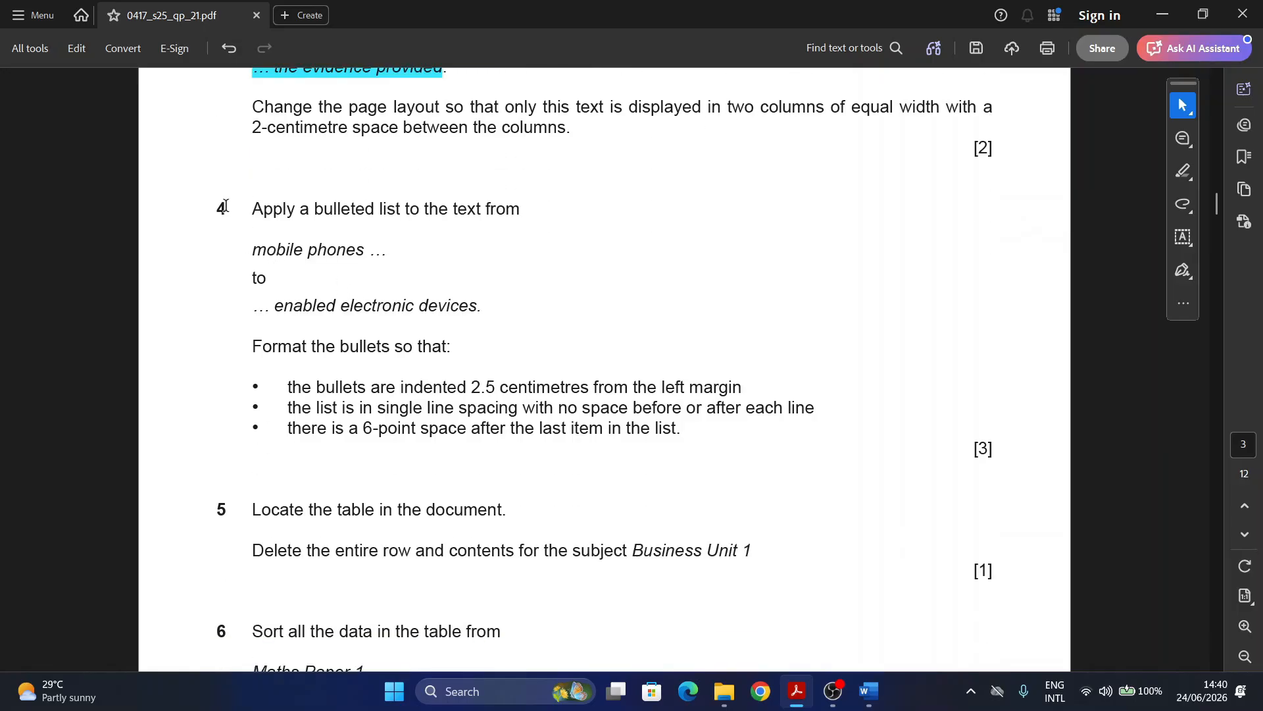
drag(225, 206, 203, 209)
Step: Find 'mo' in ExamGuide, select the five lines from mobile phones to web enabled electronic devices, then return to the PDF
mouse_move(874, 696)
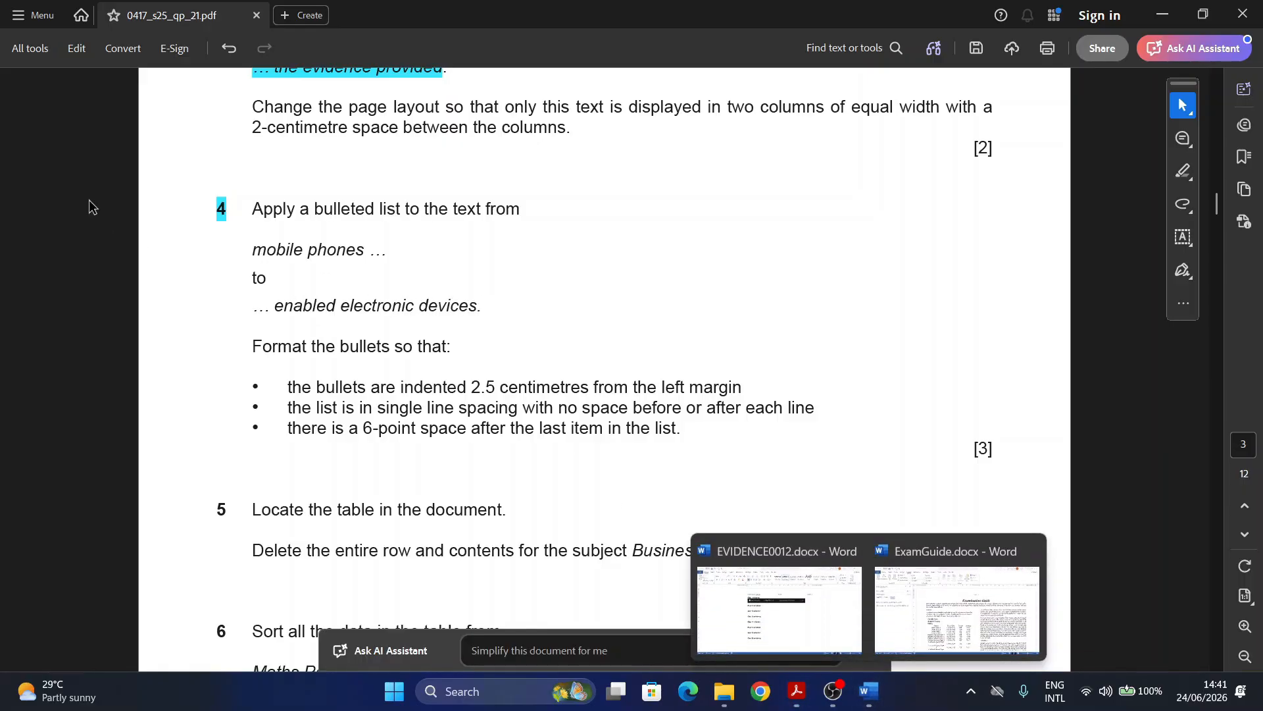
click(814, 617)
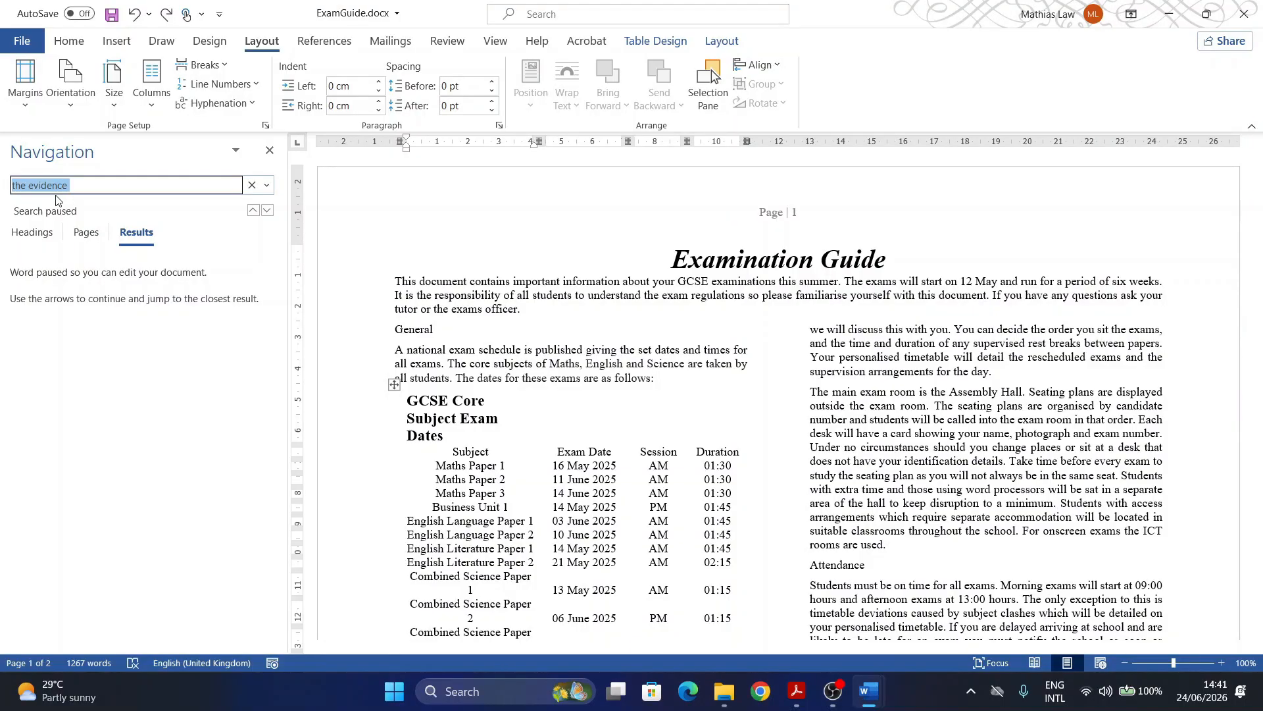
text(mobile)
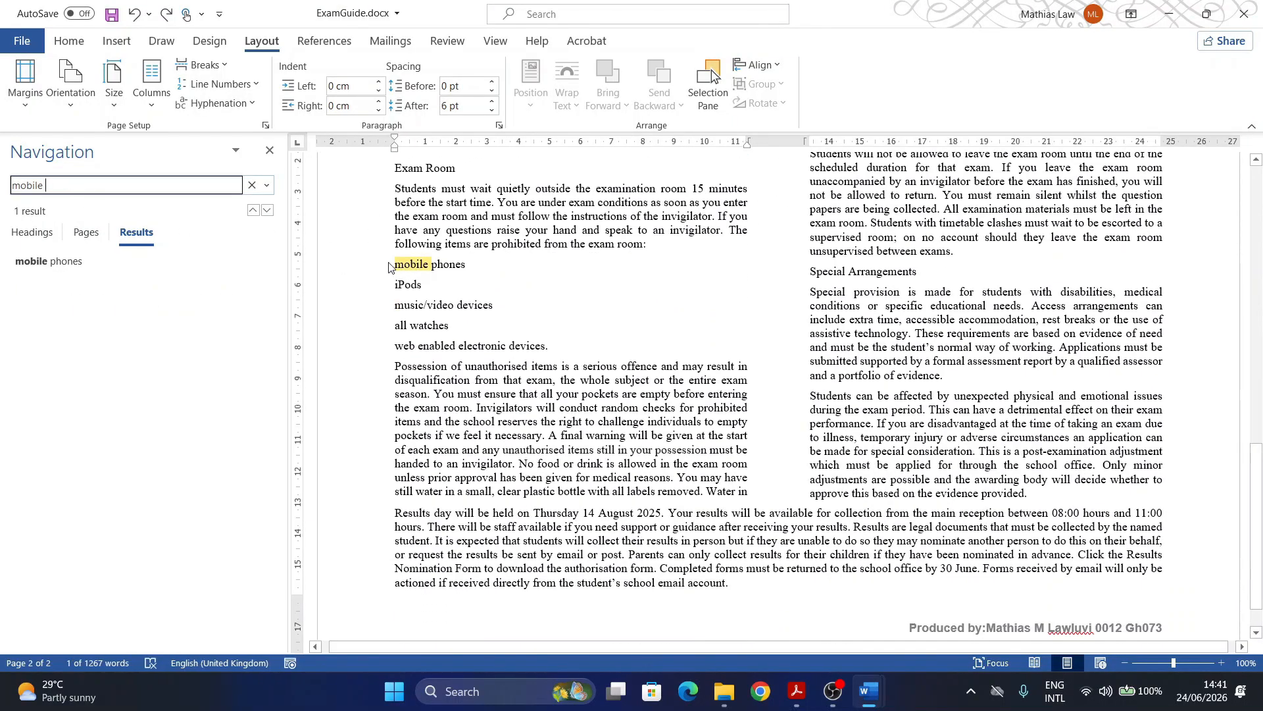
drag(395, 275, 550, 343)
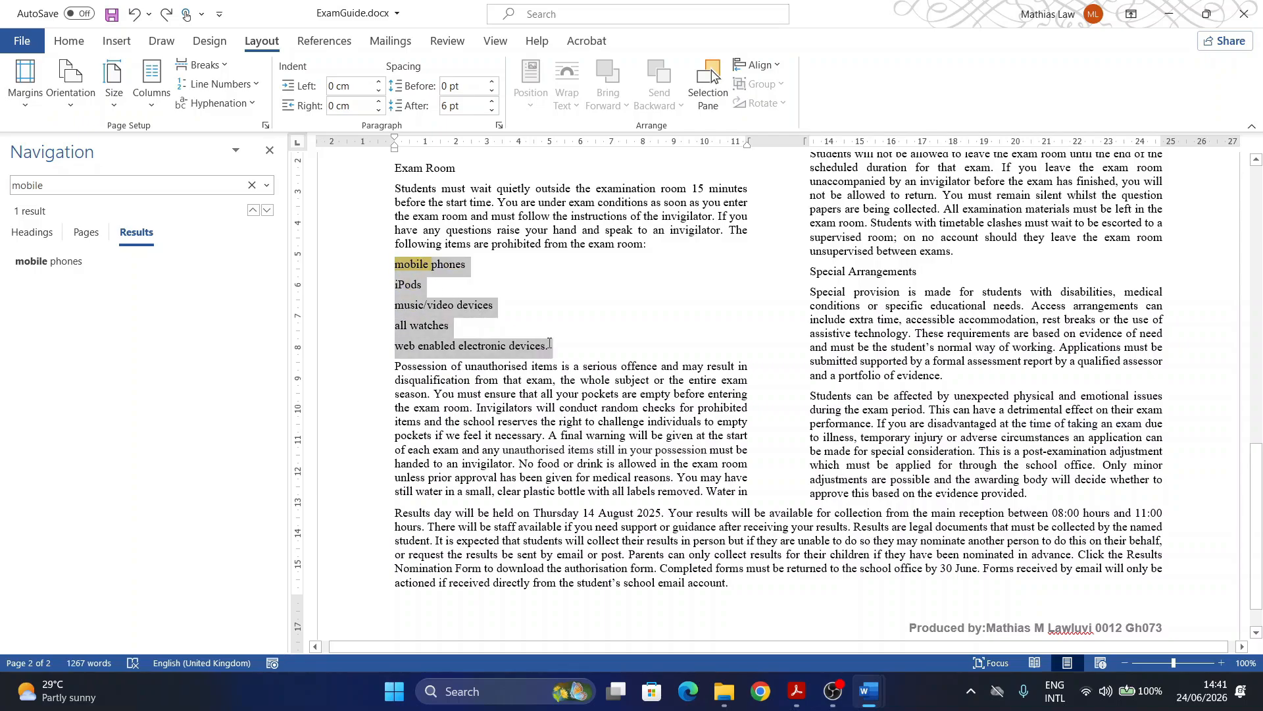
click(796, 691)
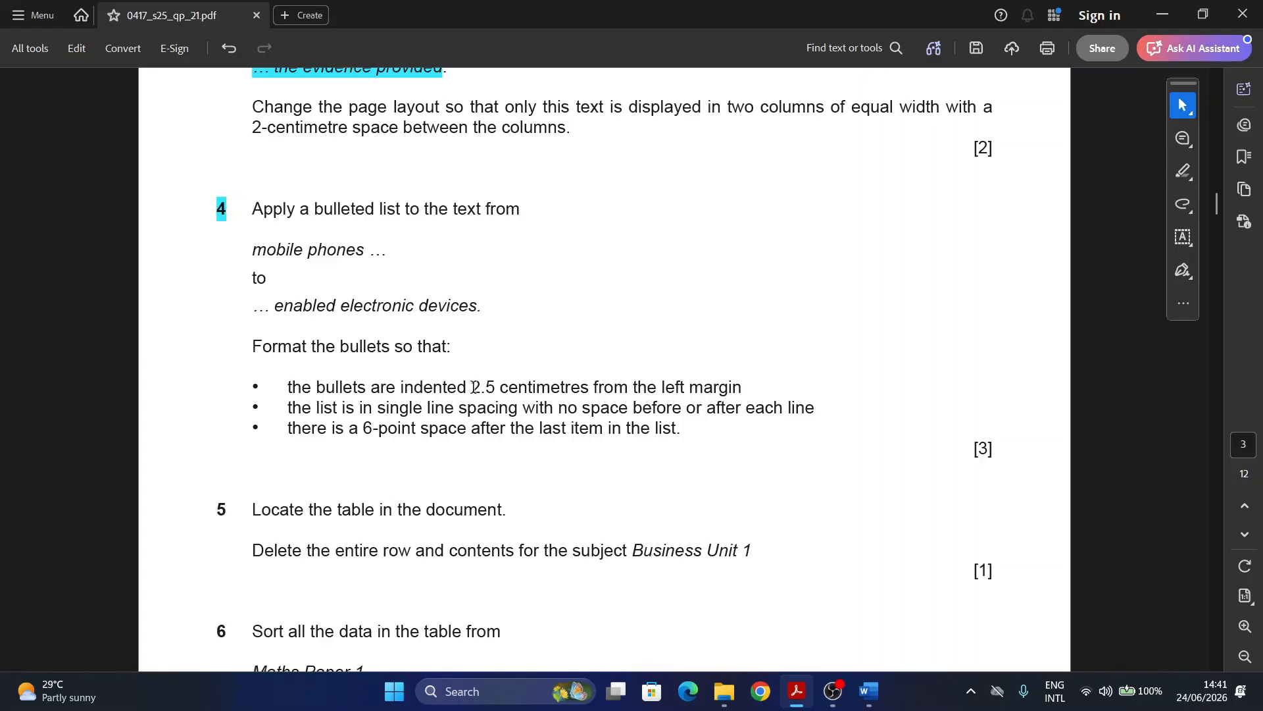
Step: Highlight '2.5 centimetres' in question 4's first bullet
drag(470, 388, 540, 388)
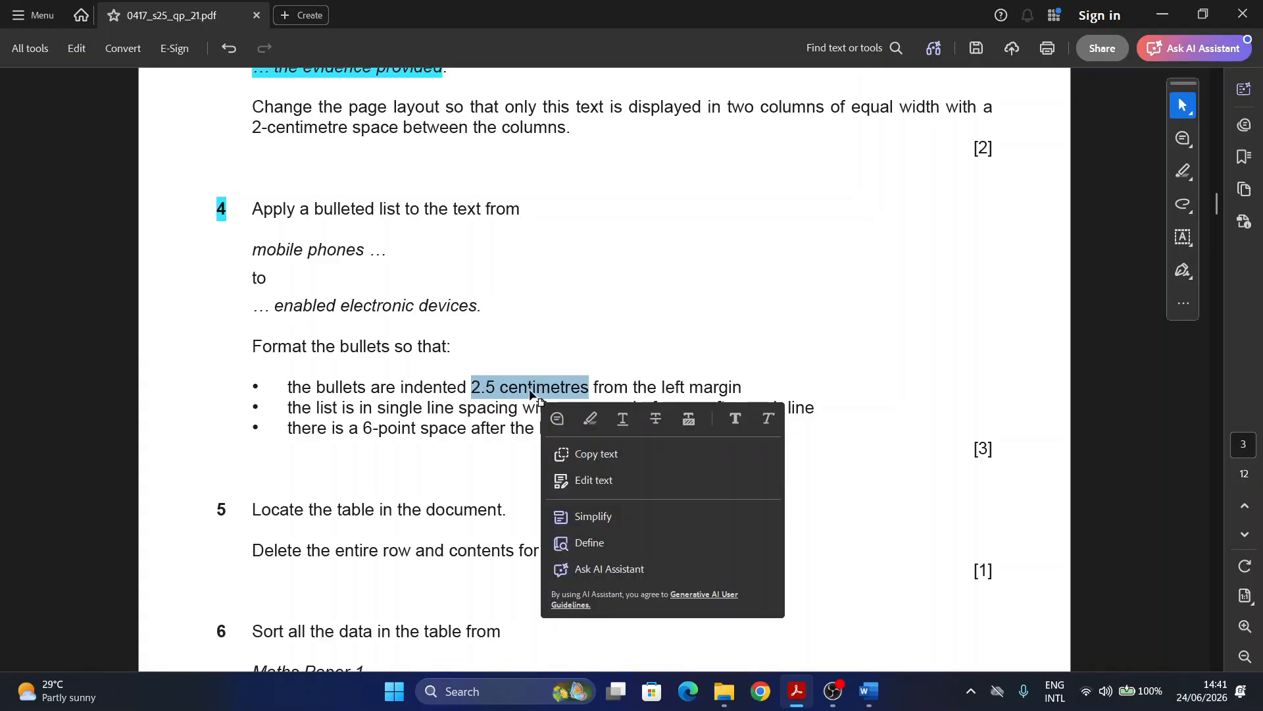
click(589, 420)
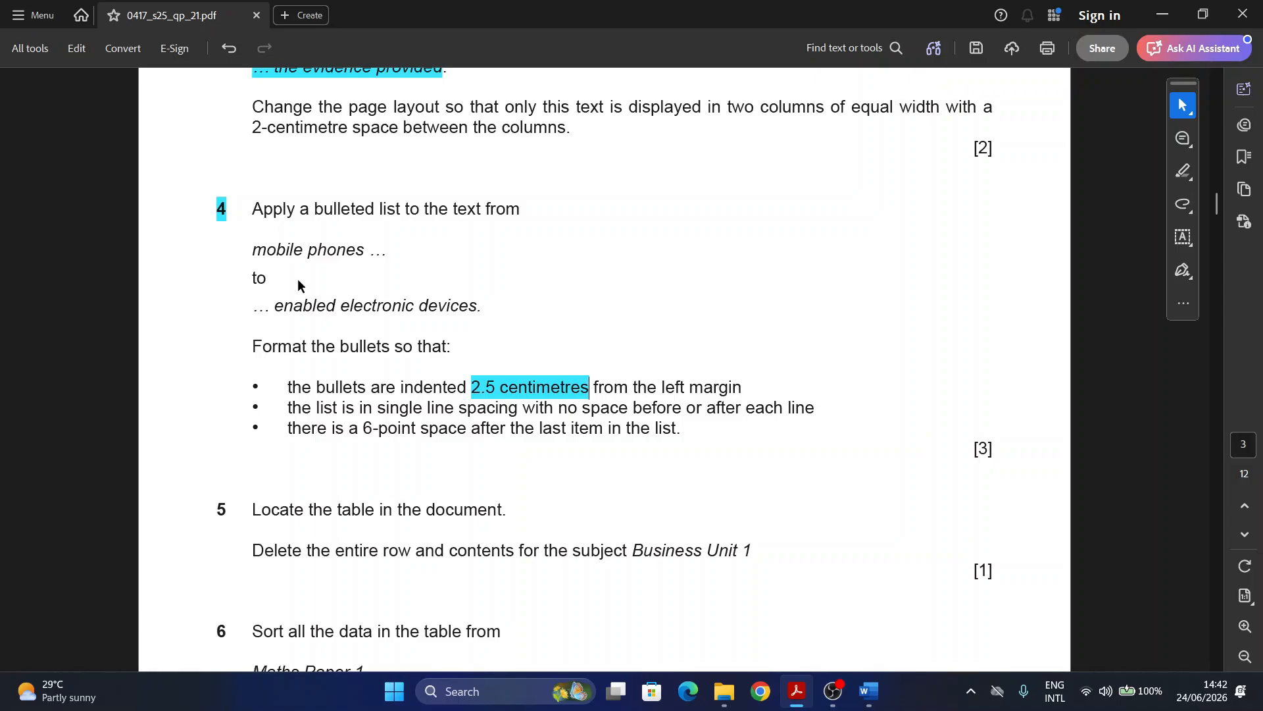
Step: Clear existing bullets from the five prohibited items, then apply club bullets
mouse_move(868, 691)
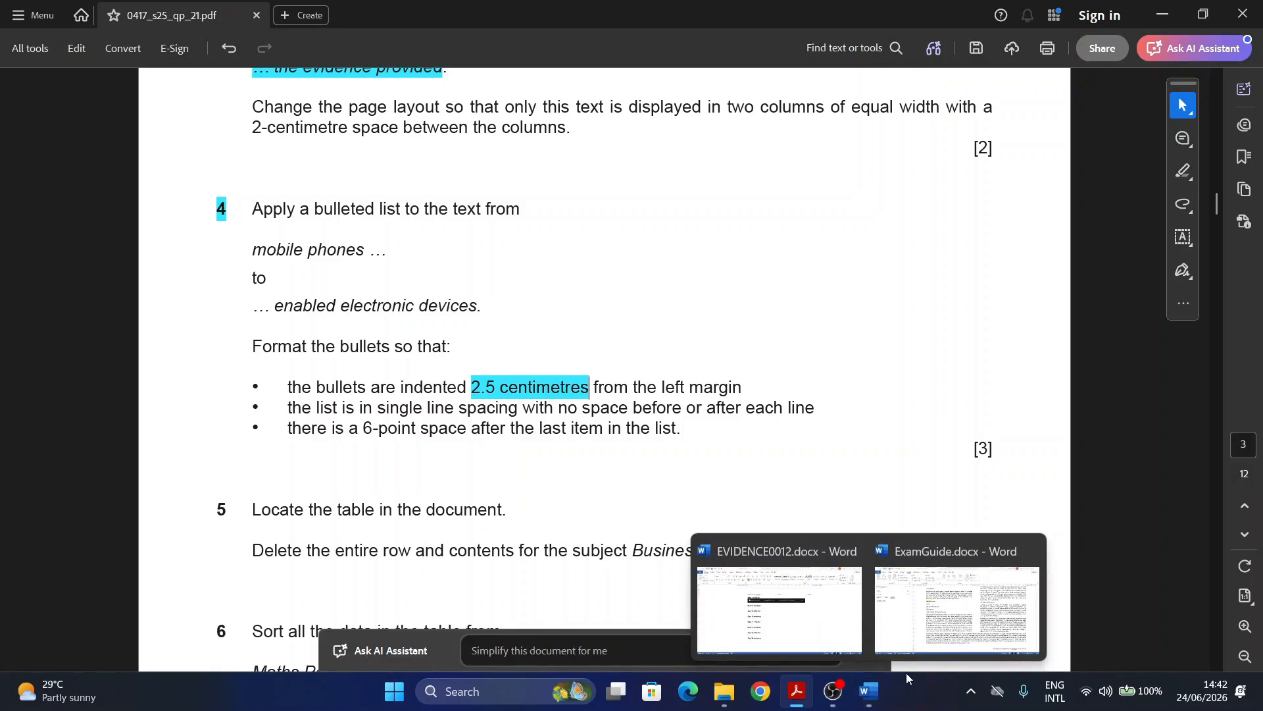
click(957, 609)
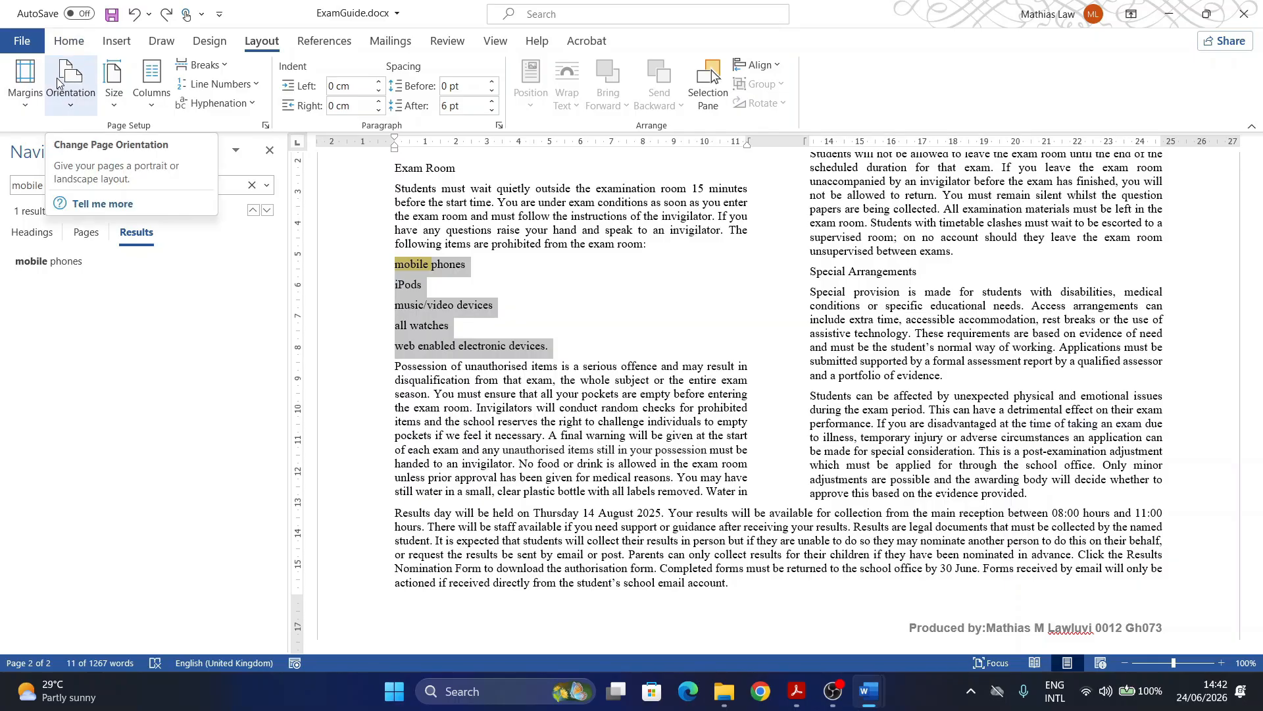
click(69, 41)
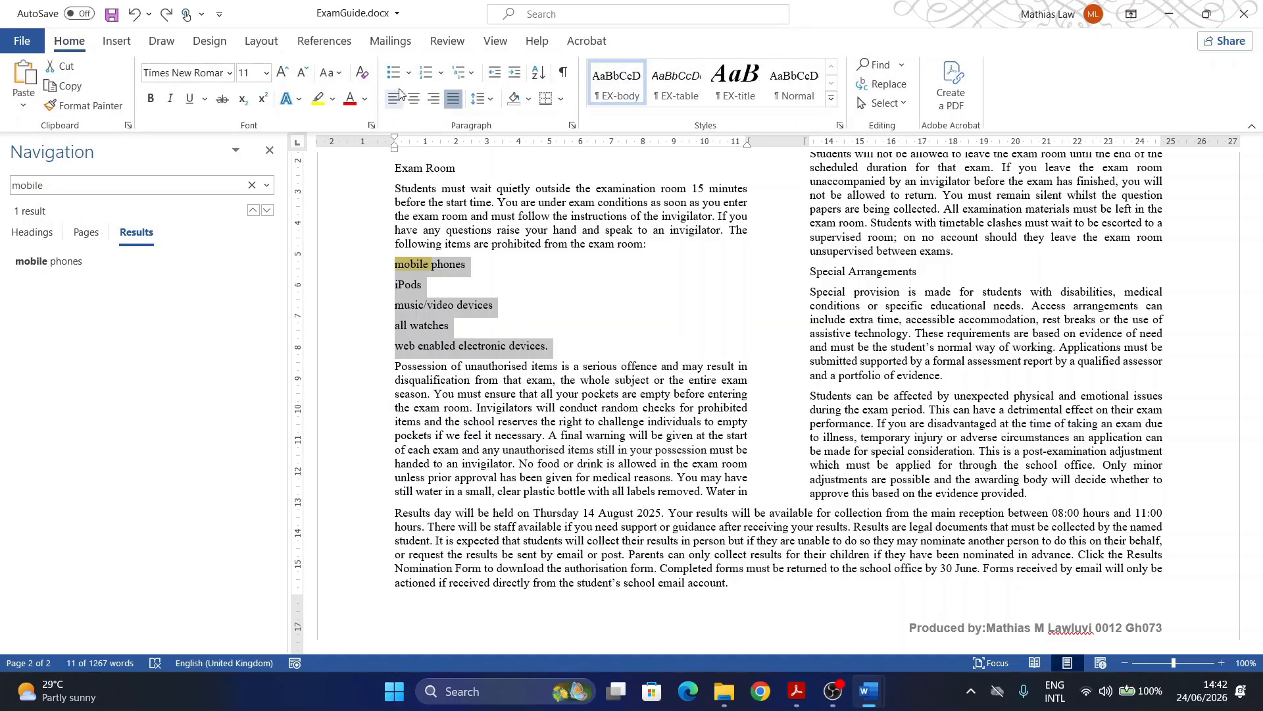
click(408, 73)
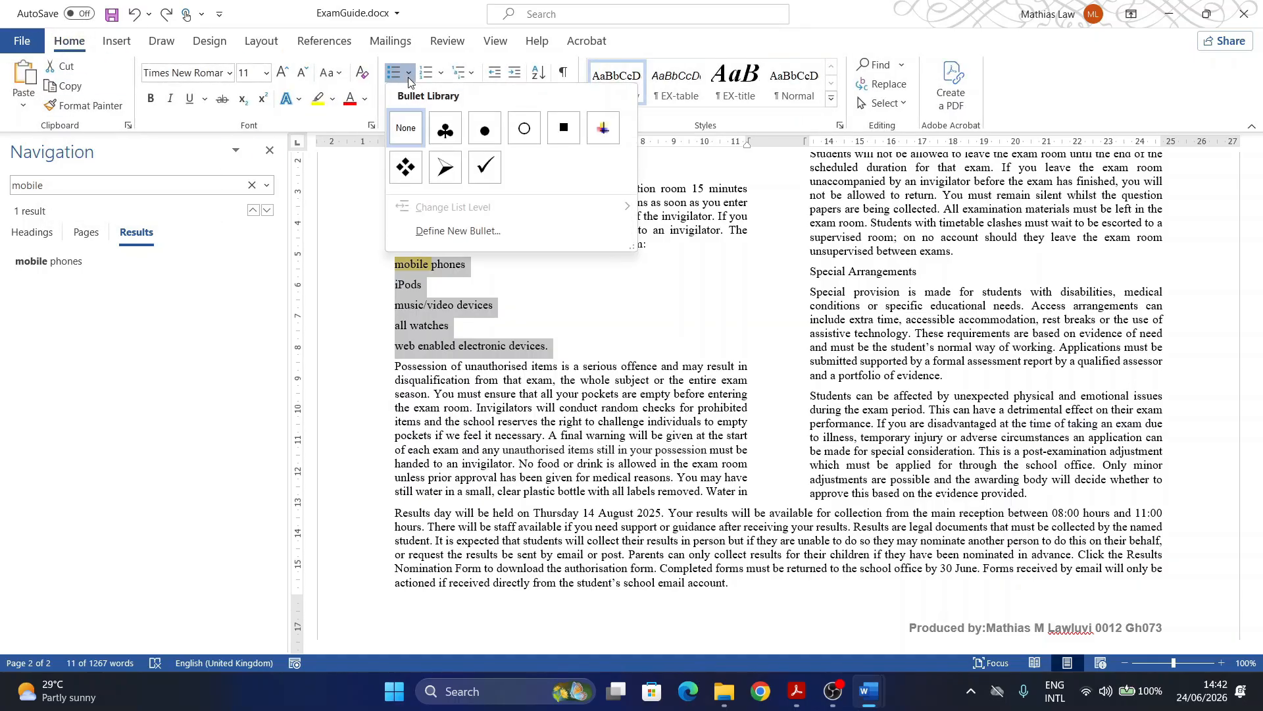
click(406, 132)
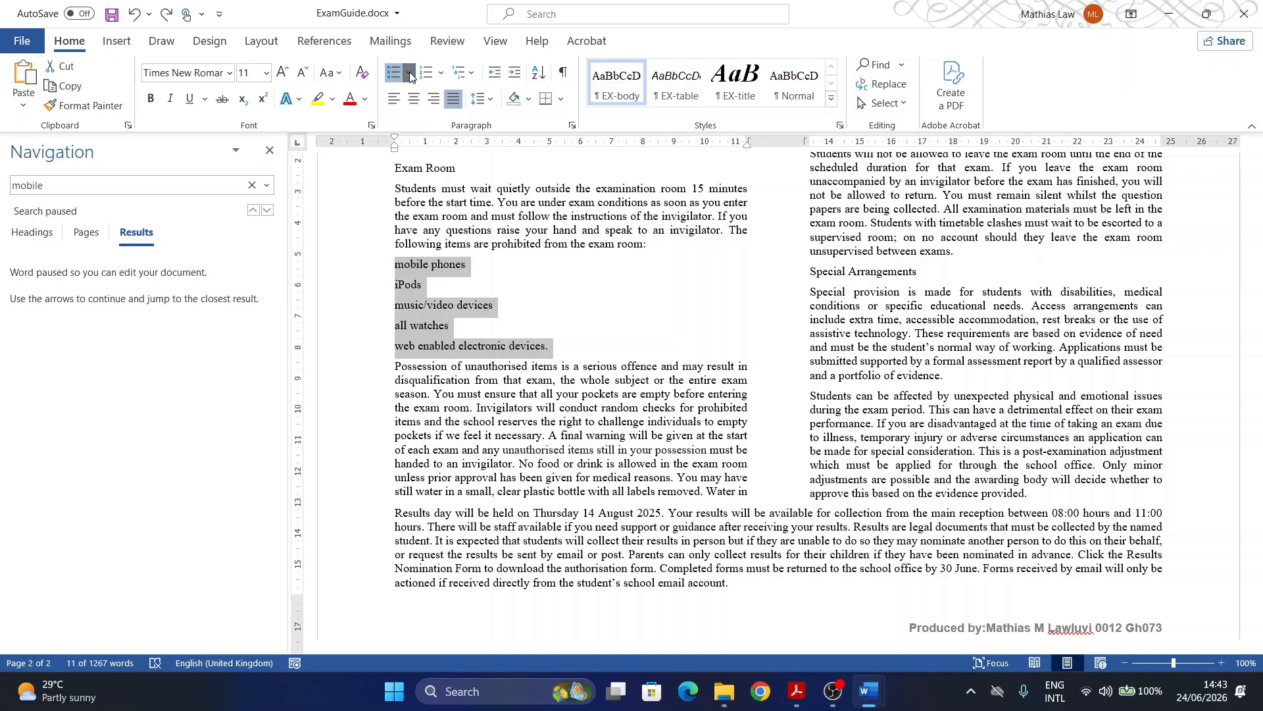
click(408, 73)
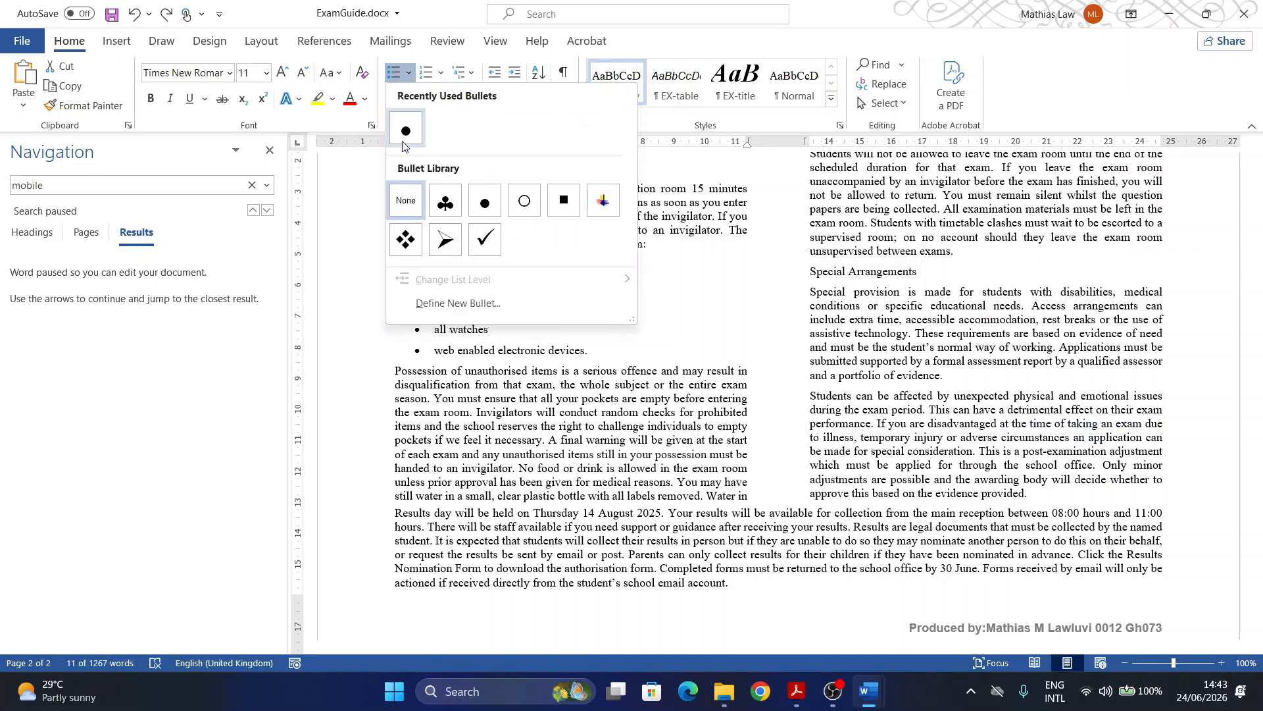
click(445, 202)
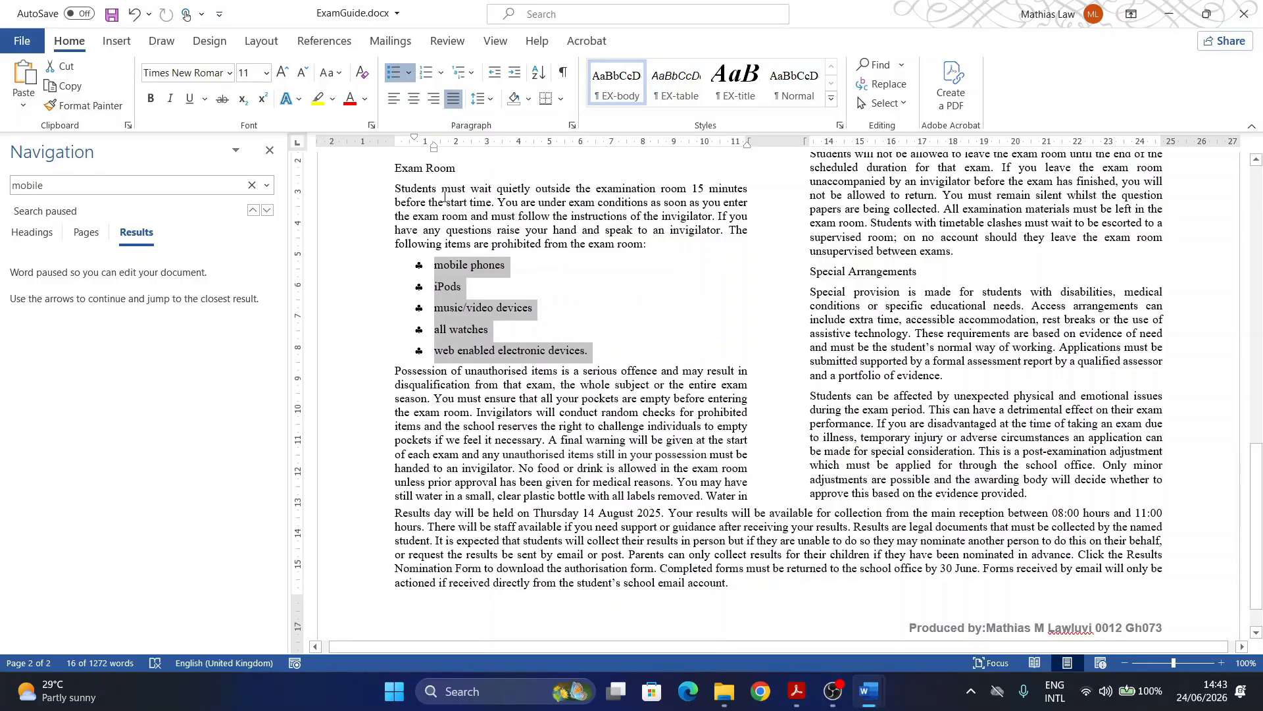
Step: Give the club-bulleted list a 2.5 cm left indent, single spacing and 0 pt space after
click(572, 125)
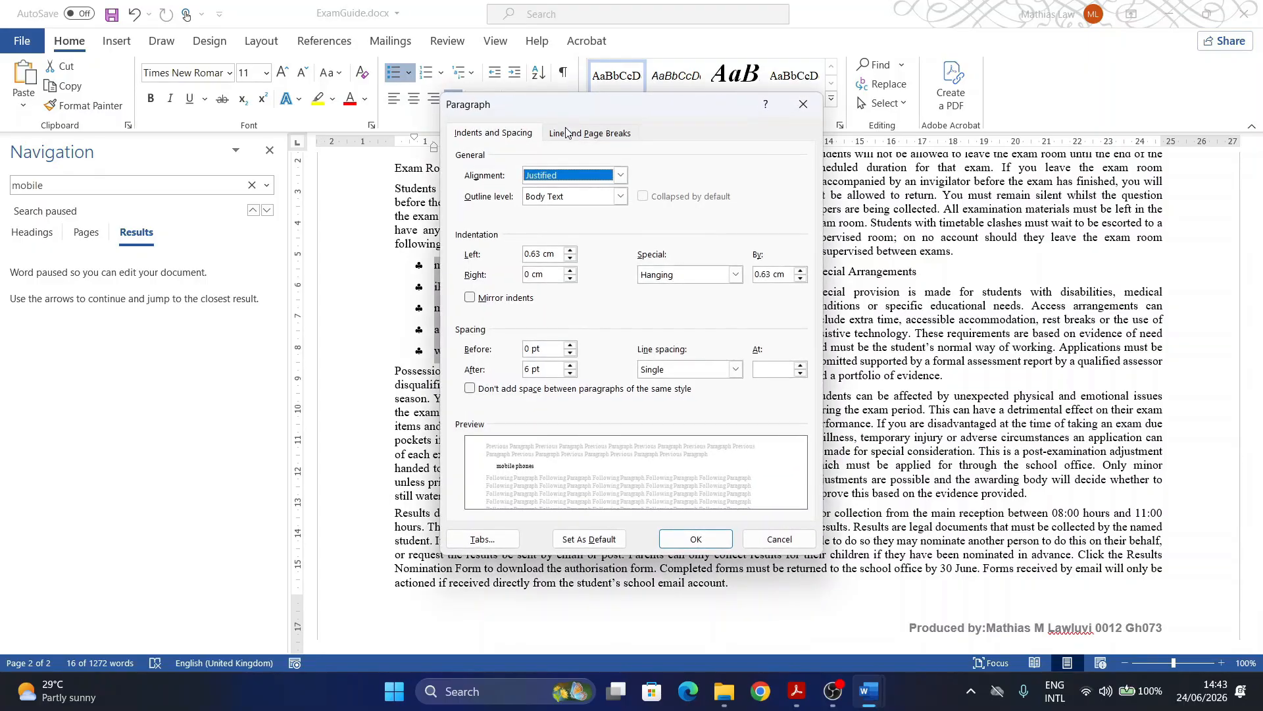
drag(554, 254, 510, 255)
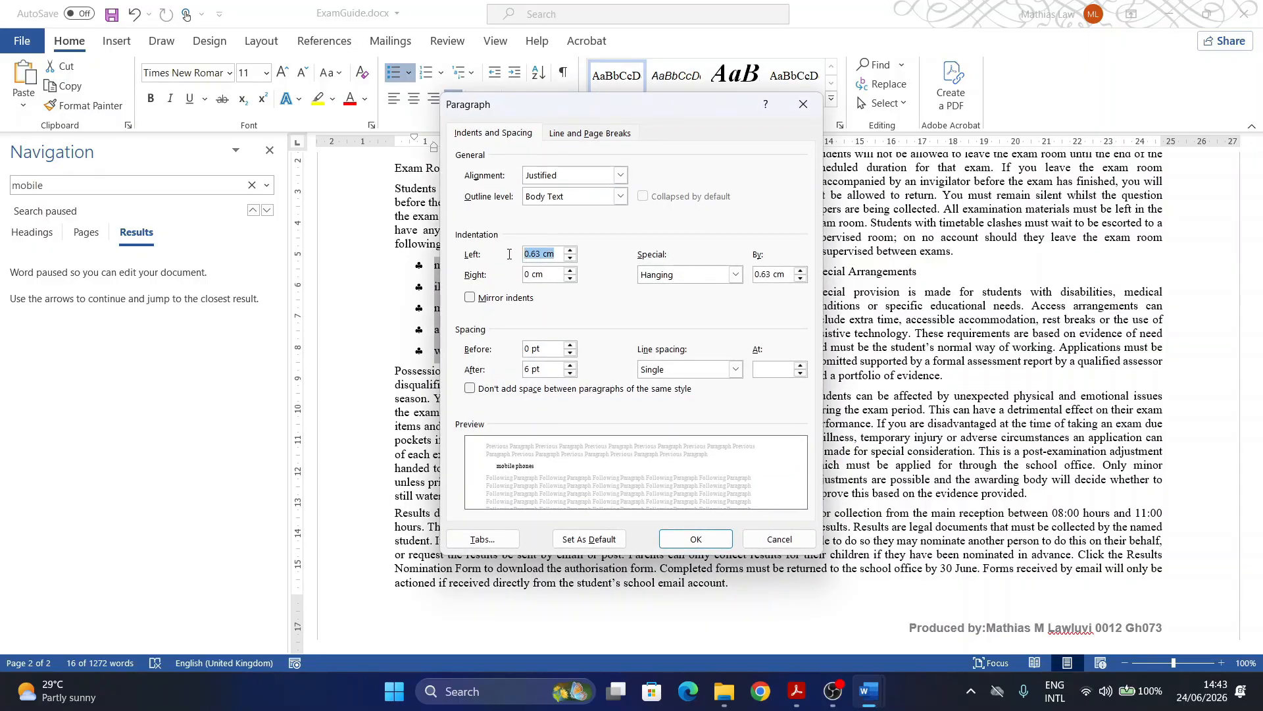
text(2.5)
click(573, 365)
click(569, 373)
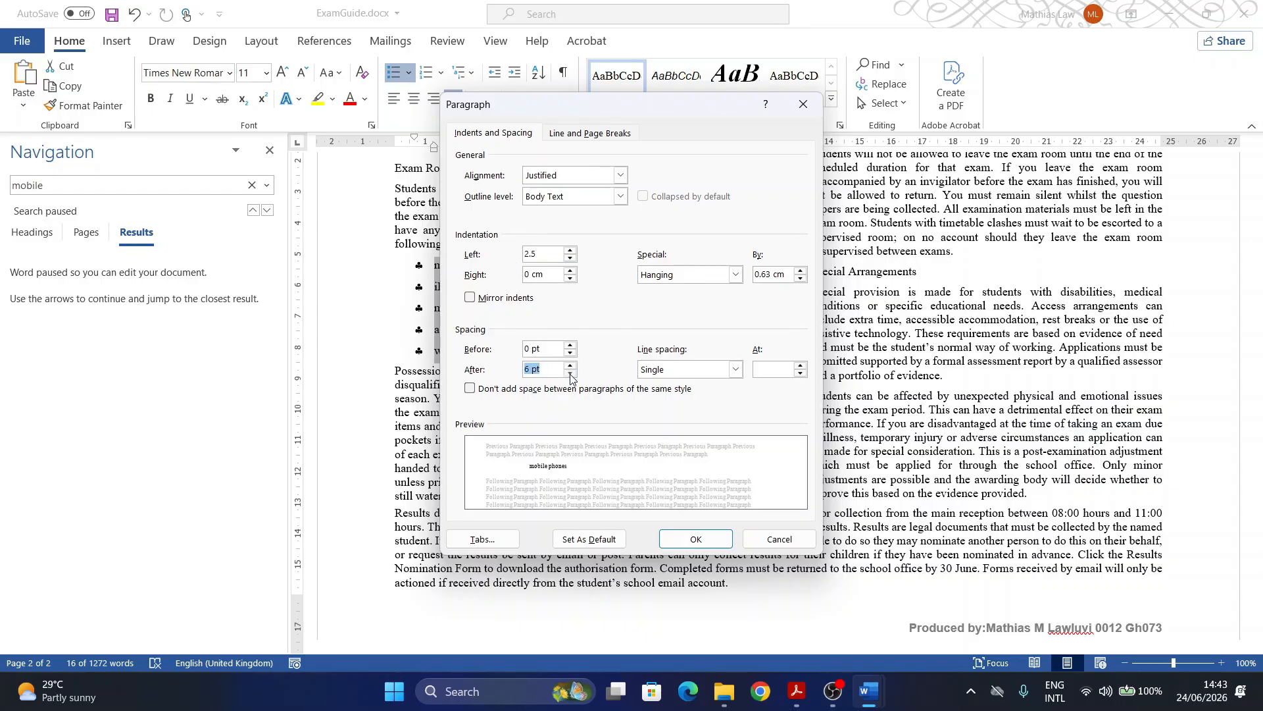
click(570, 373)
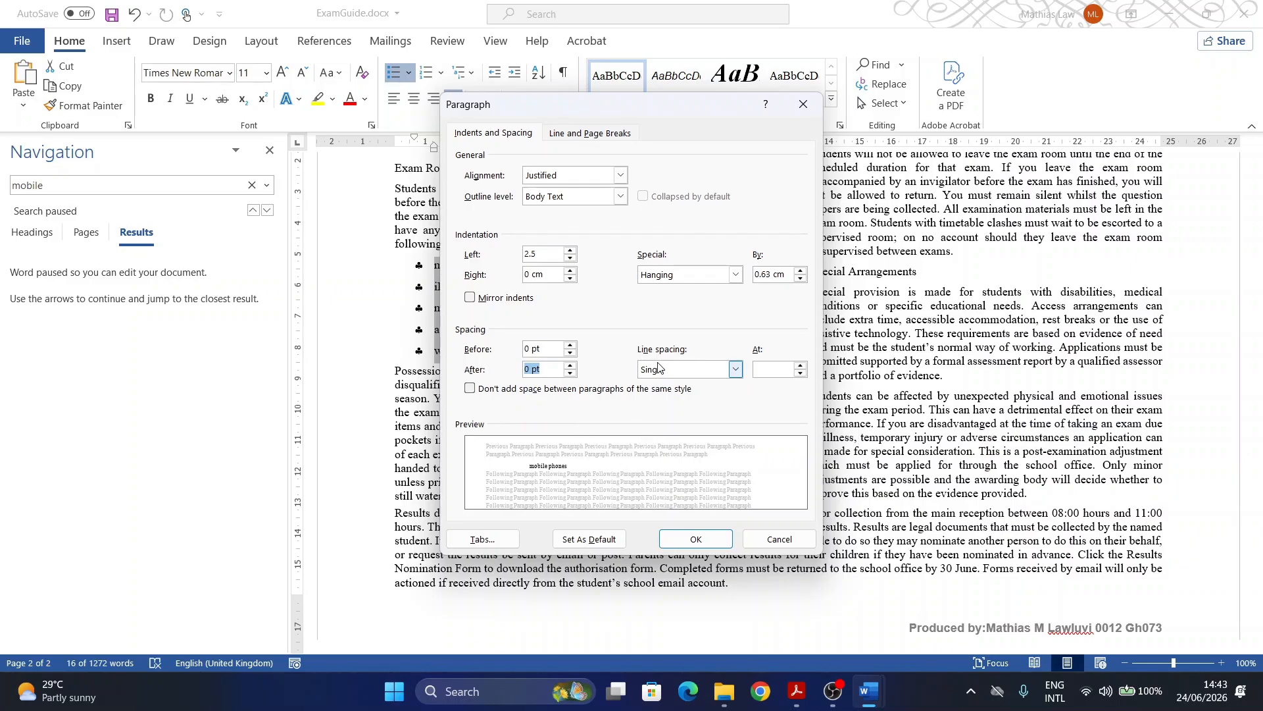
click(690, 539)
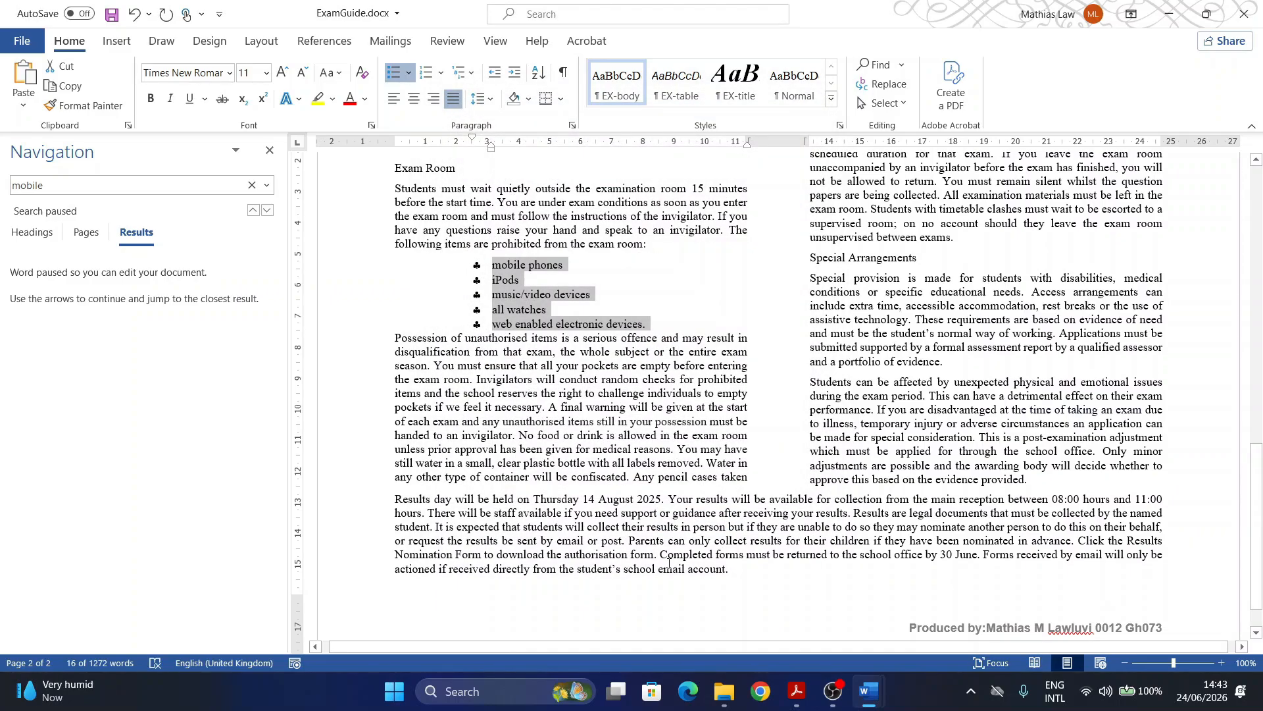
Step: Highlight question 4's last bullet about the 6-point space, then go back to ExamGuide in Word
click(793, 684)
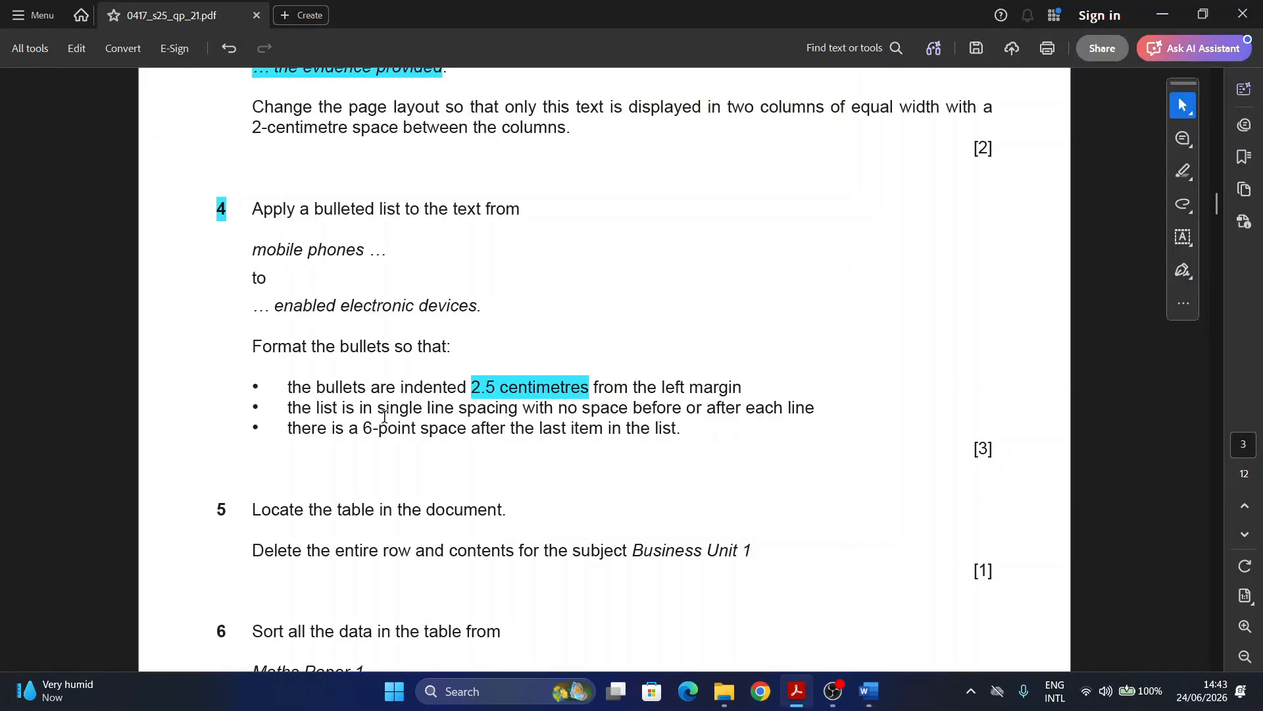
scroll(387, 392, down, 3)
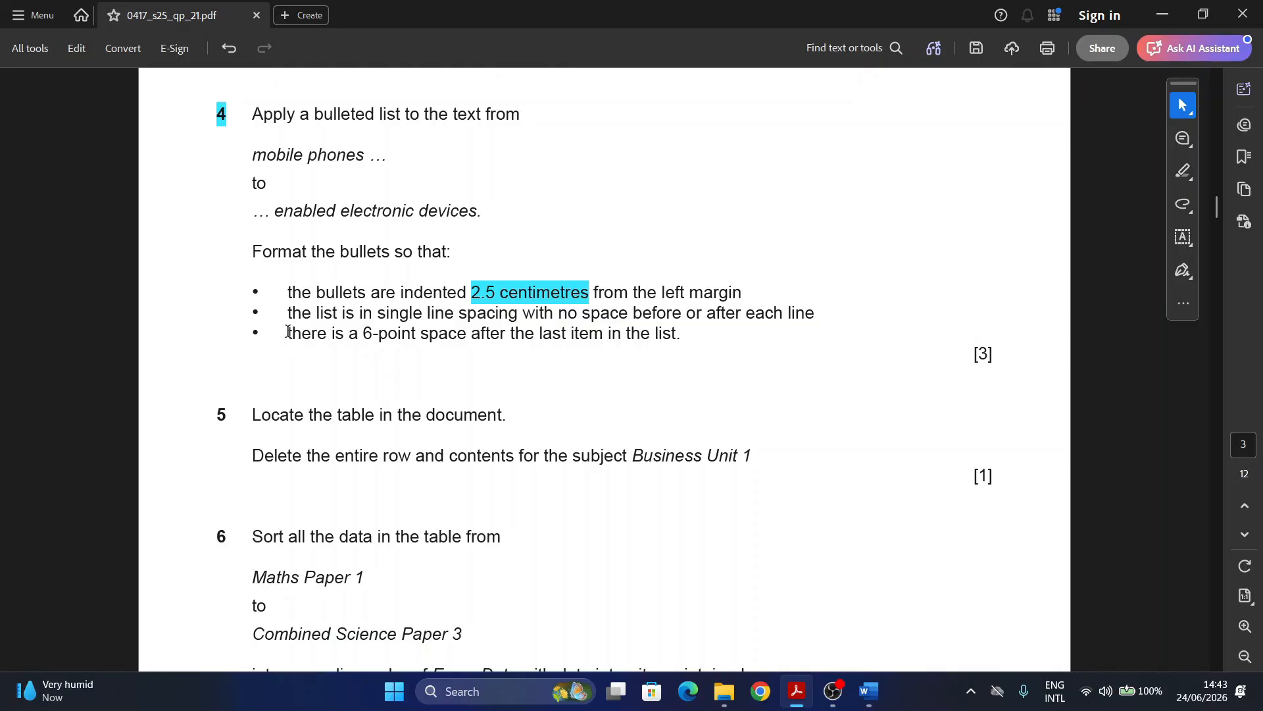
drag(288, 334, 687, 354)
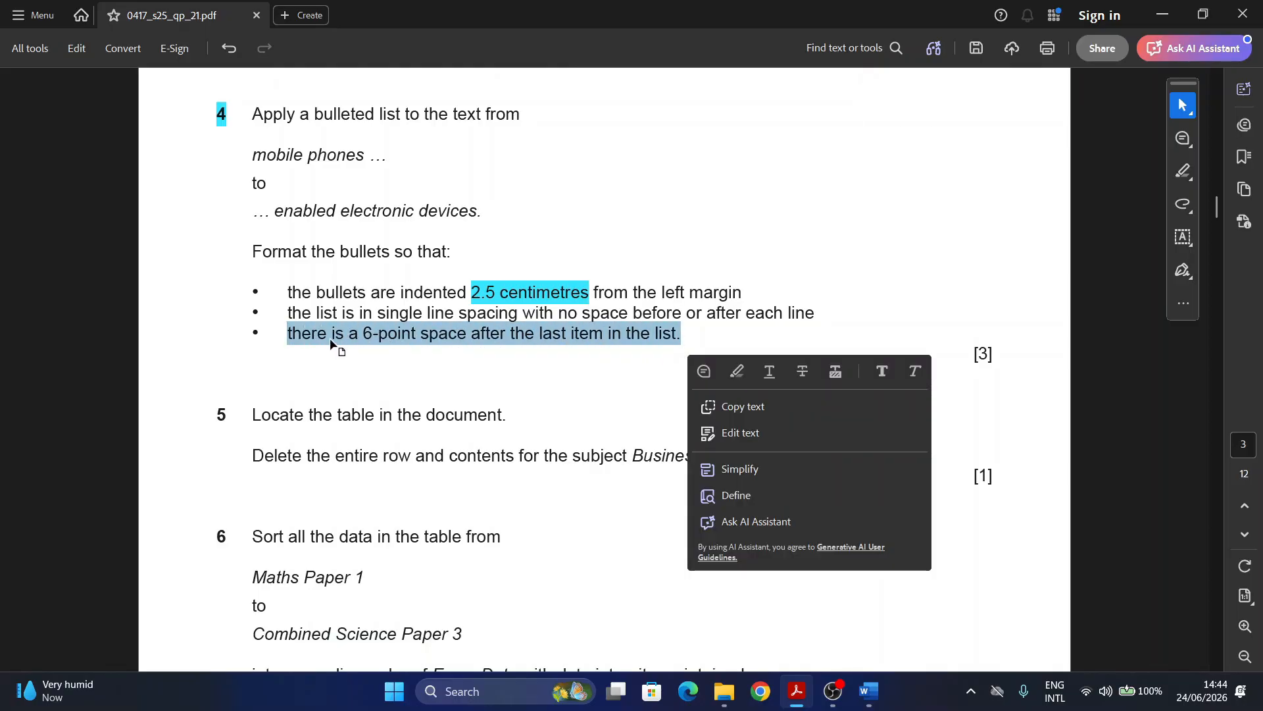
click(737, 371)
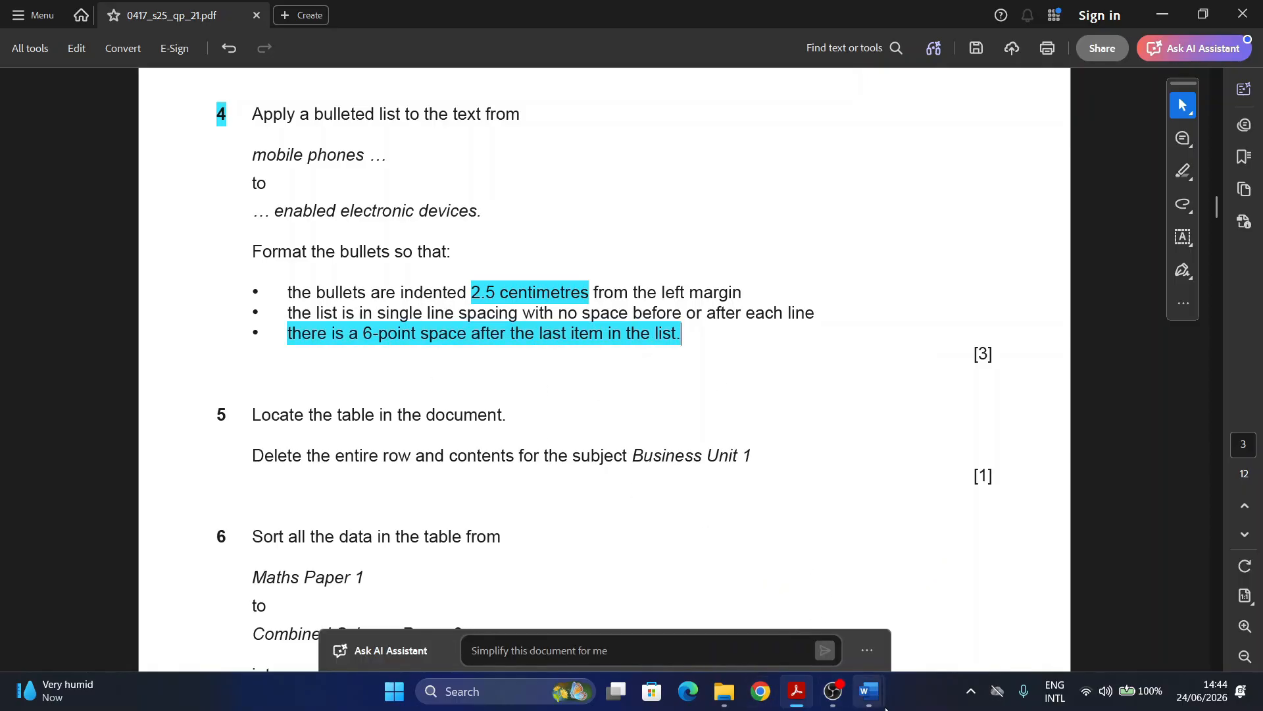
mouse_move(868, 691)
click(930, 629)
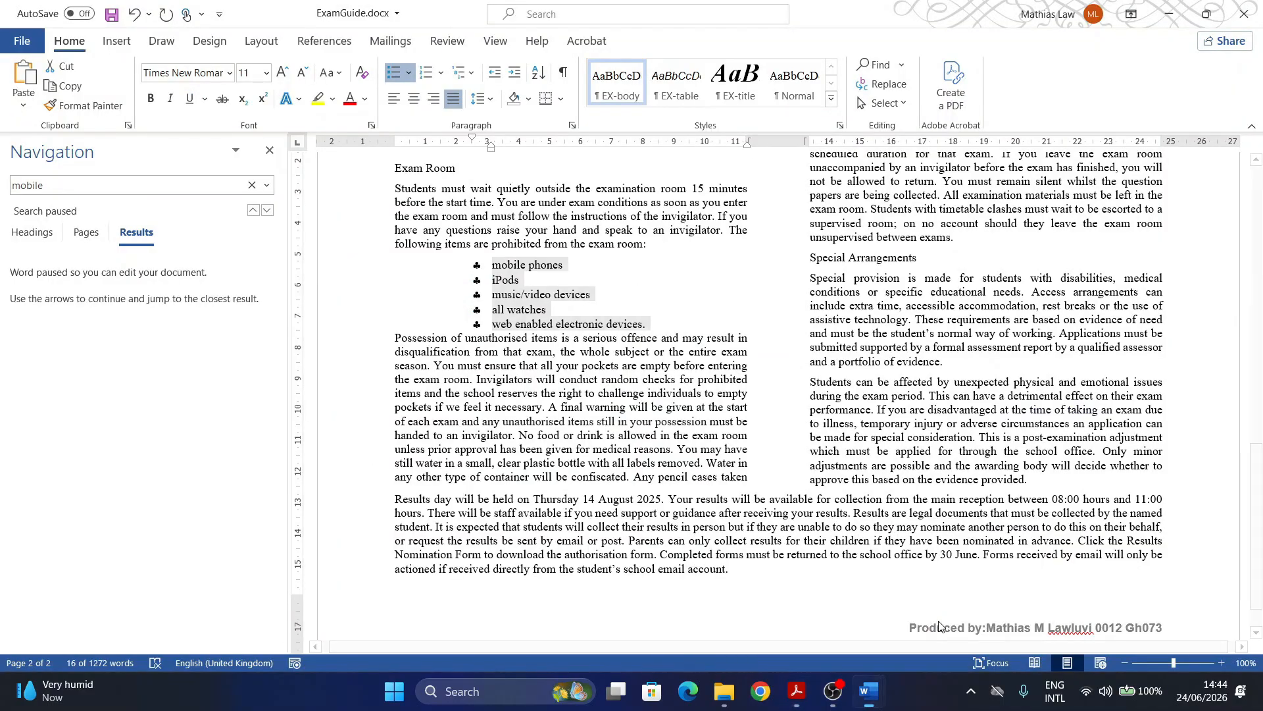
Step: Try 6 pt space after the last bullet item, then undo that change
click(649, 325)
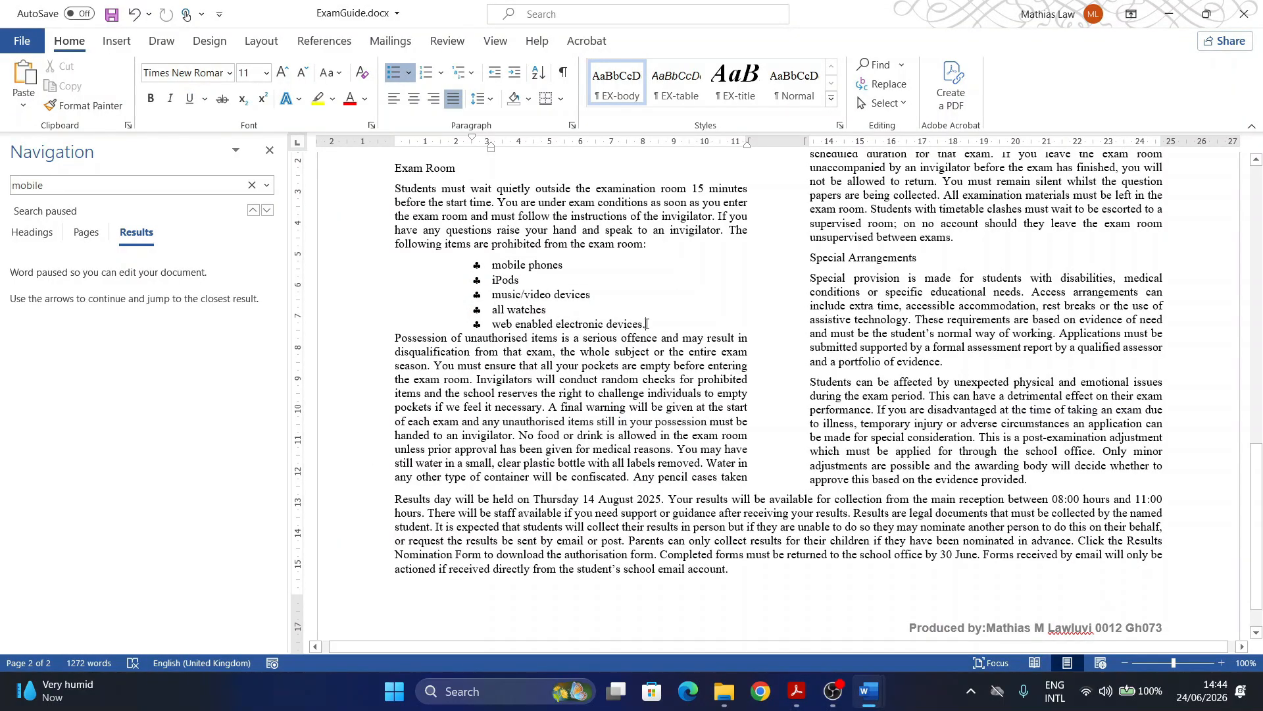
click(572, 125)
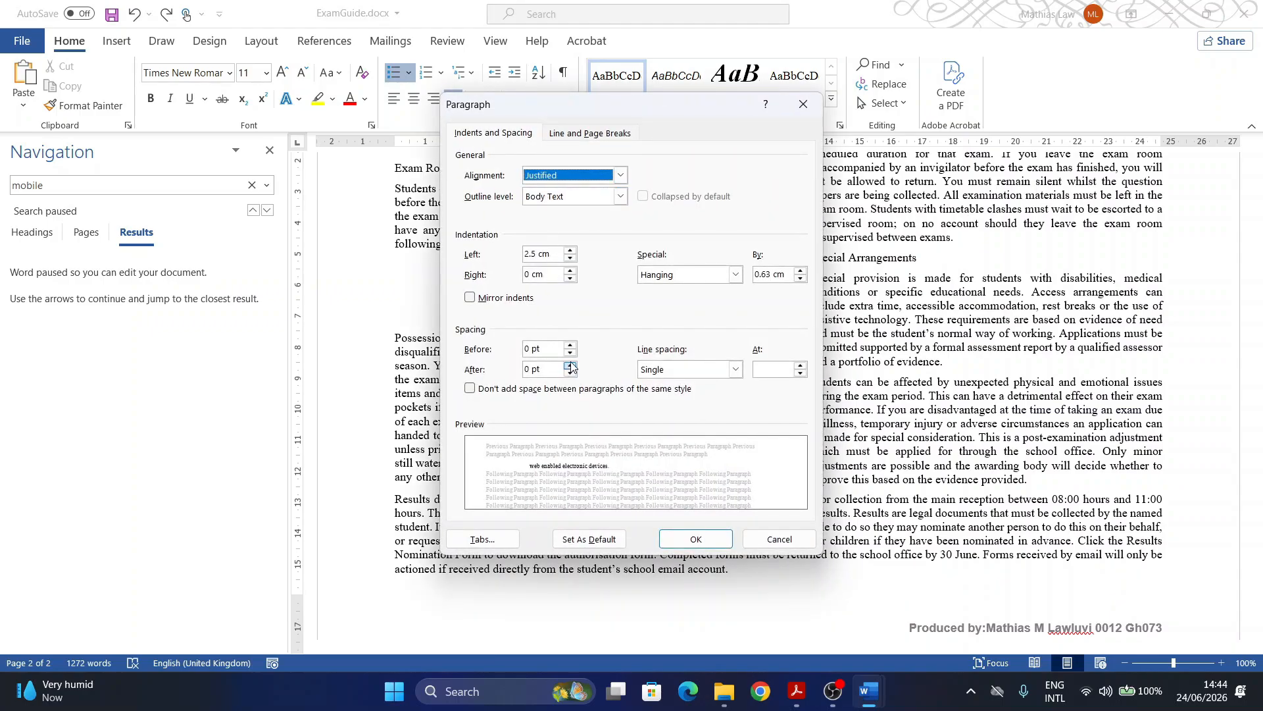
click(570, 365)
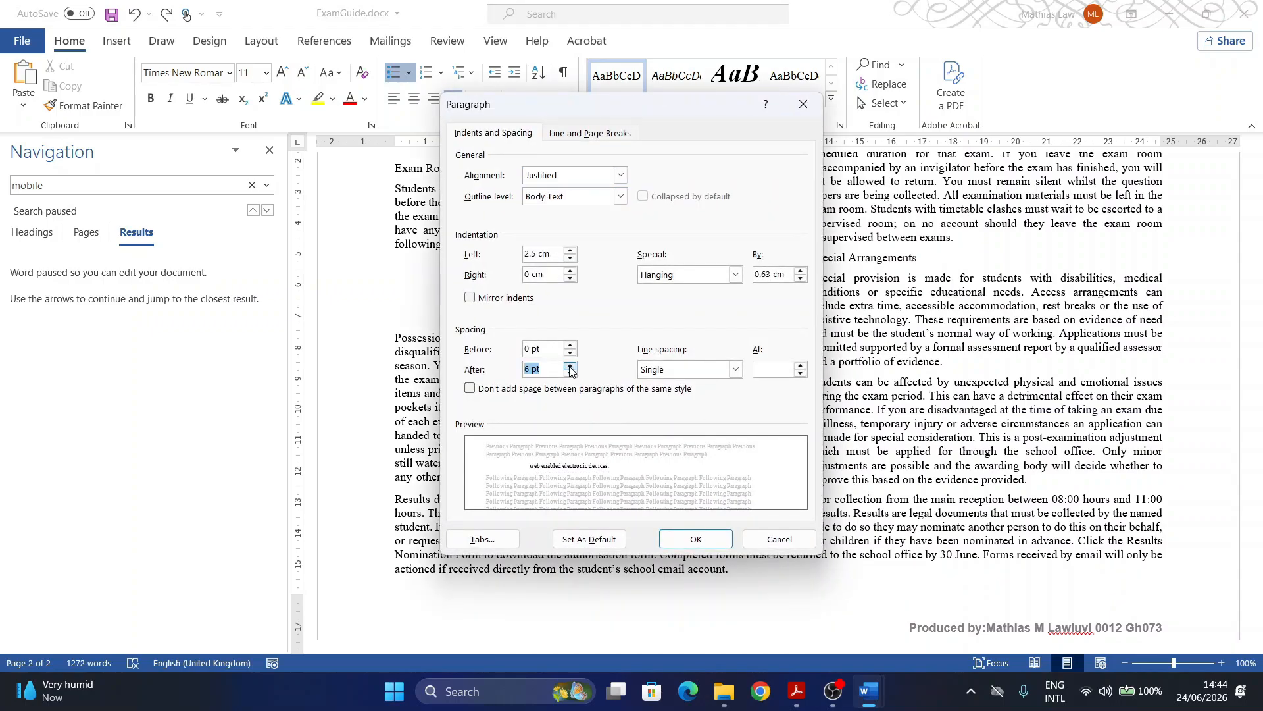
click(686, 540)
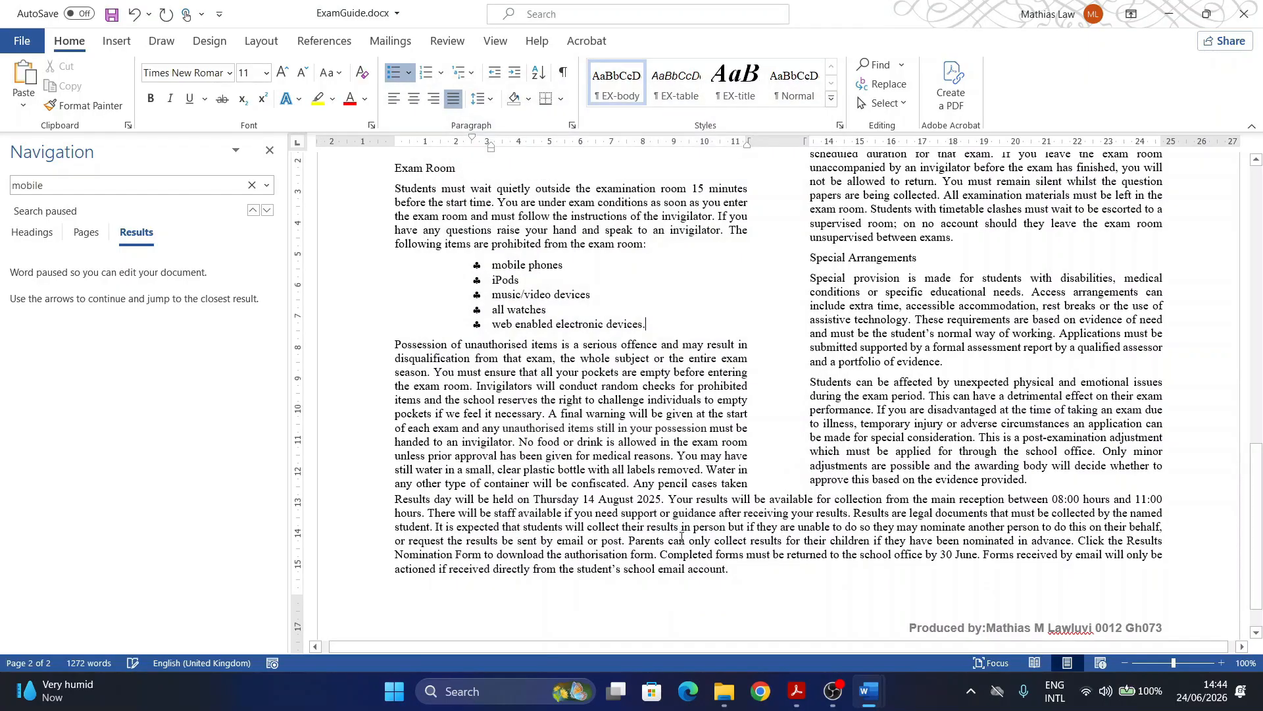
key(ctrl+z)
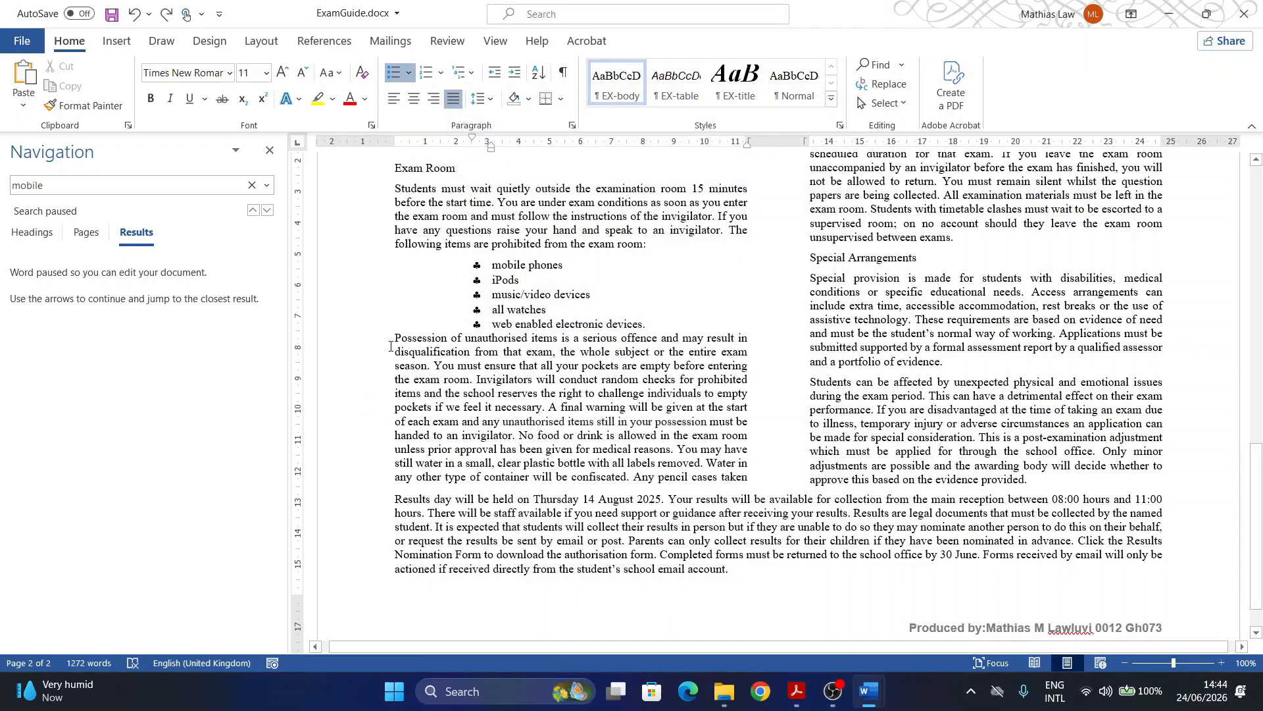
Step: Give the paragraph beginning 'Possession' 6 pt of space before it
click(394, 337)
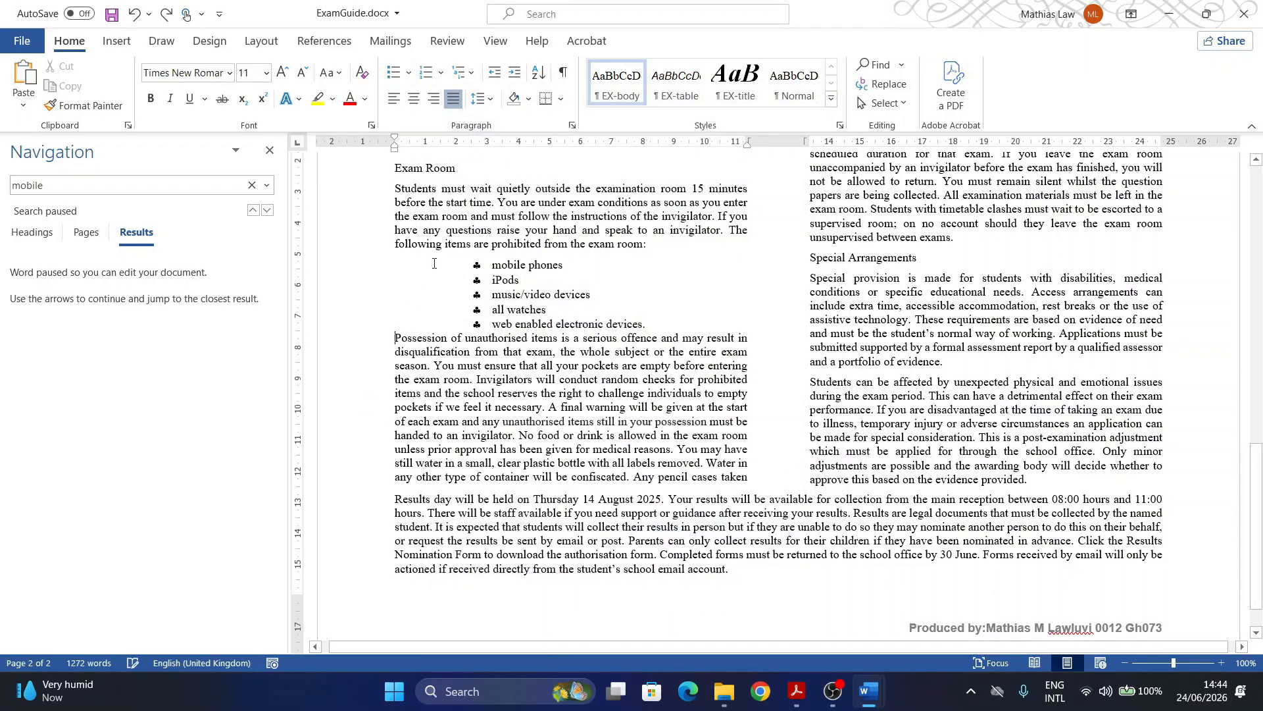
click(573, 125)
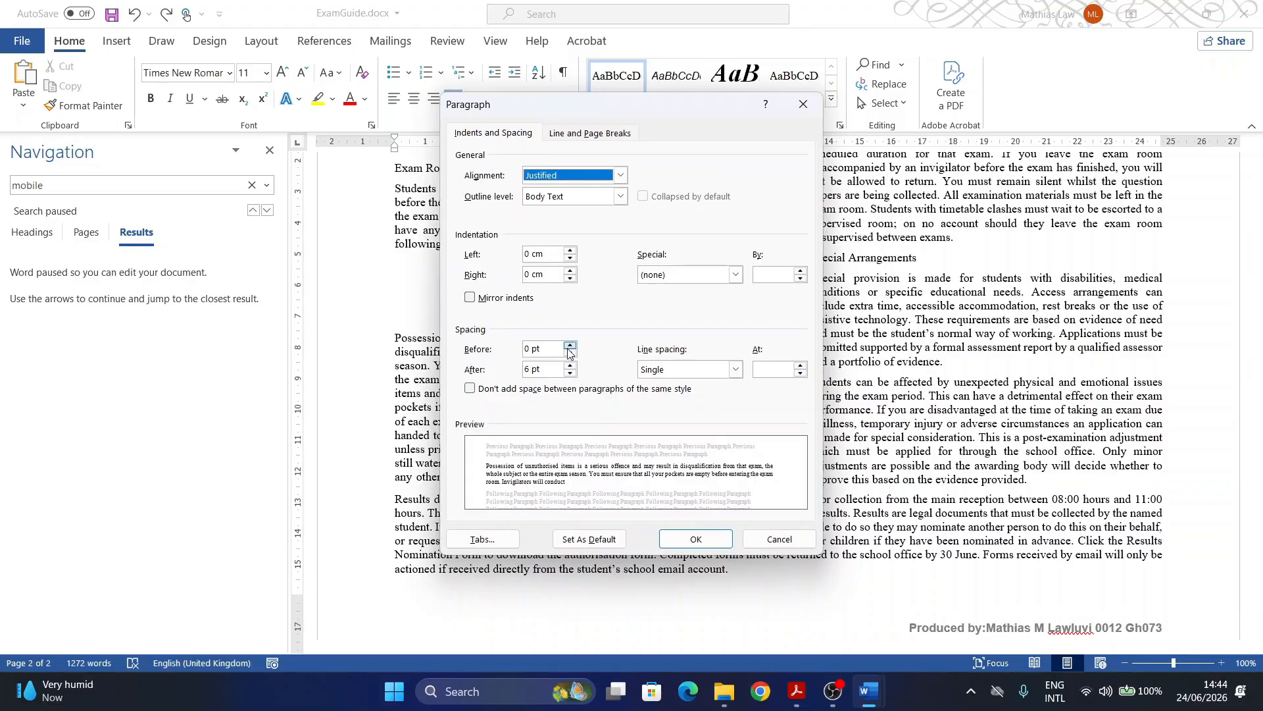
click(570, 346)
click(694, 539)
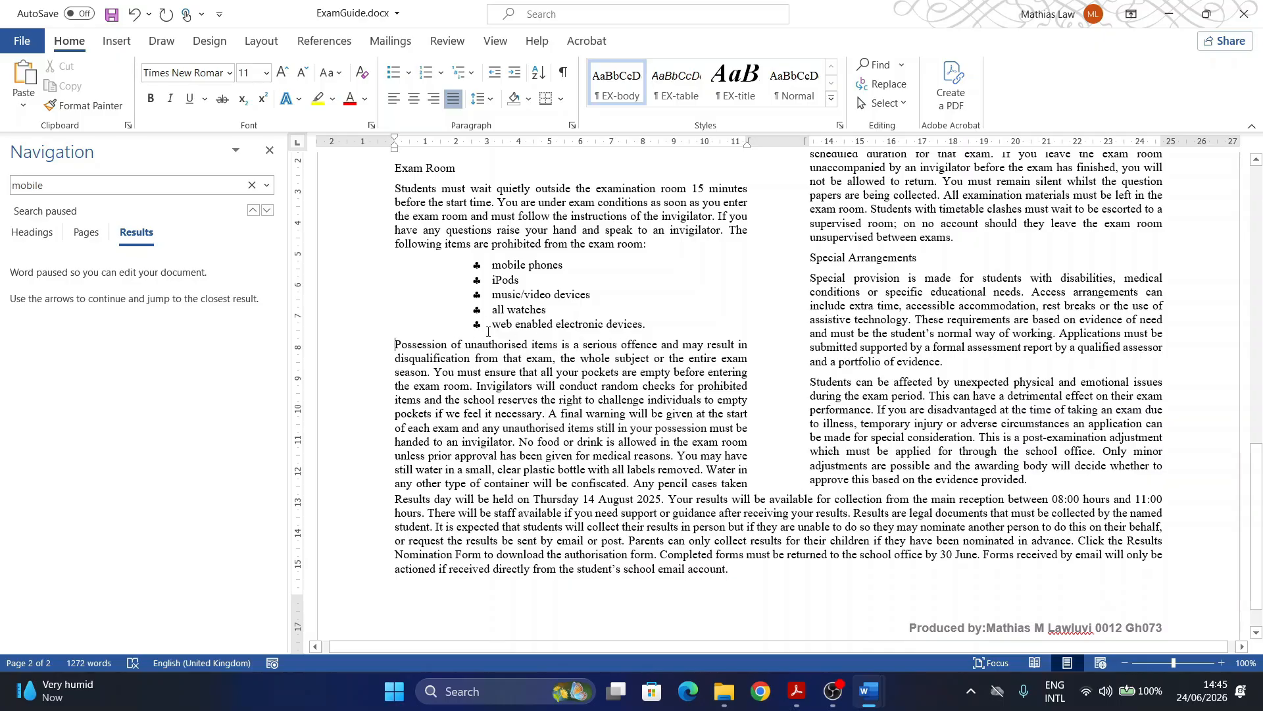
click(797, 690)
Step: Highlight 'Business Unit 1' in question 5 of the exam paper, then return to ExamGuide.docx in Word
scroll(138, 408, down, 2)
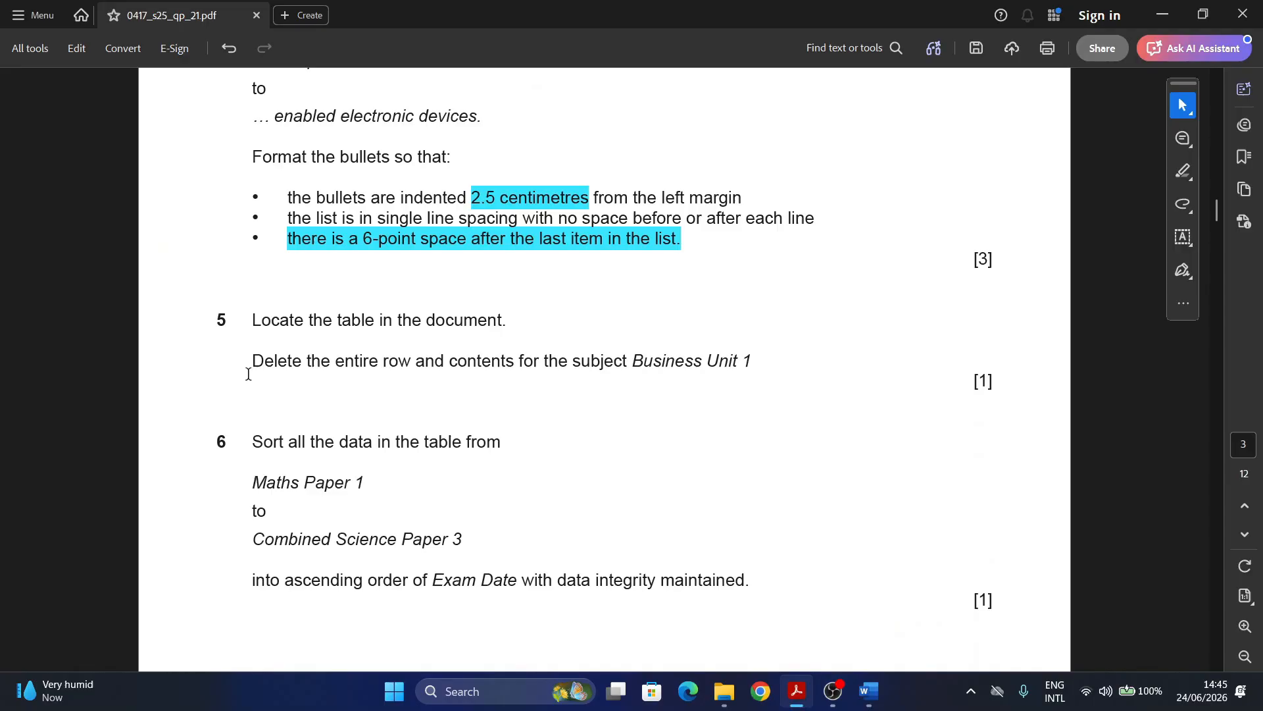
double_click(222, 320)
scroll(256, 355, down, 2)
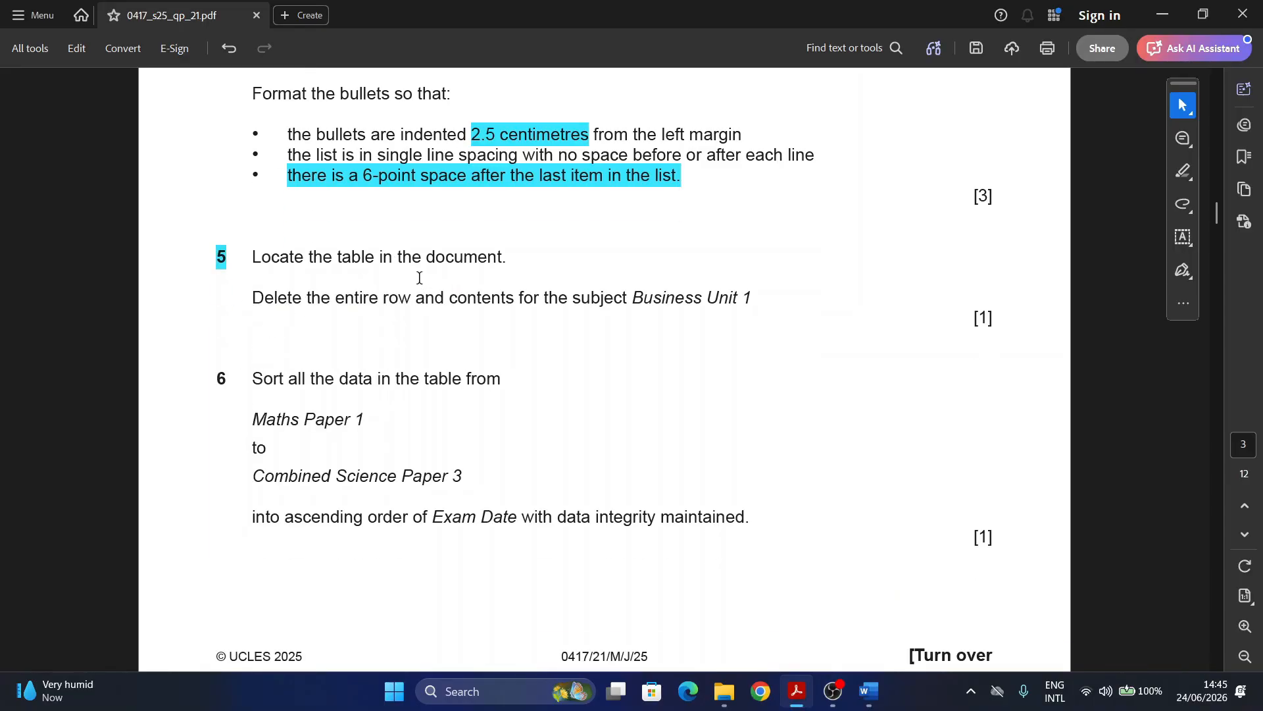
scroll(272, 282, down, 1)
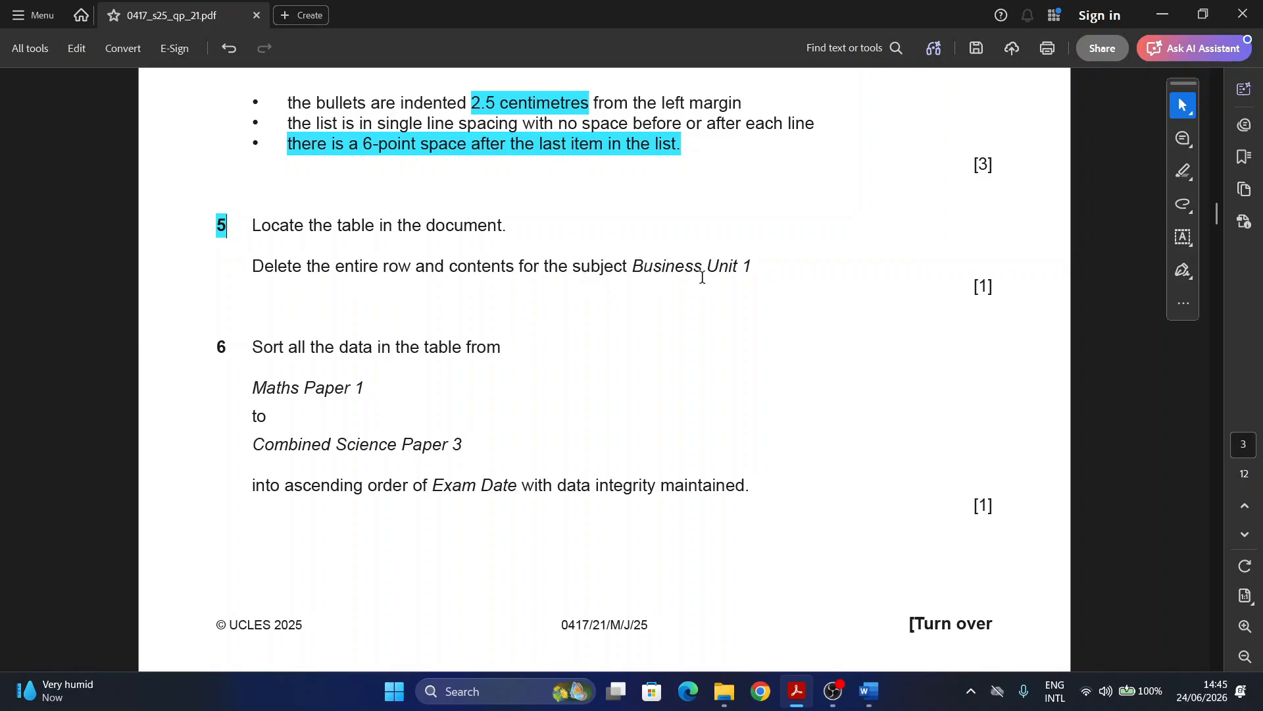
drag(634, 266, 750, 266)
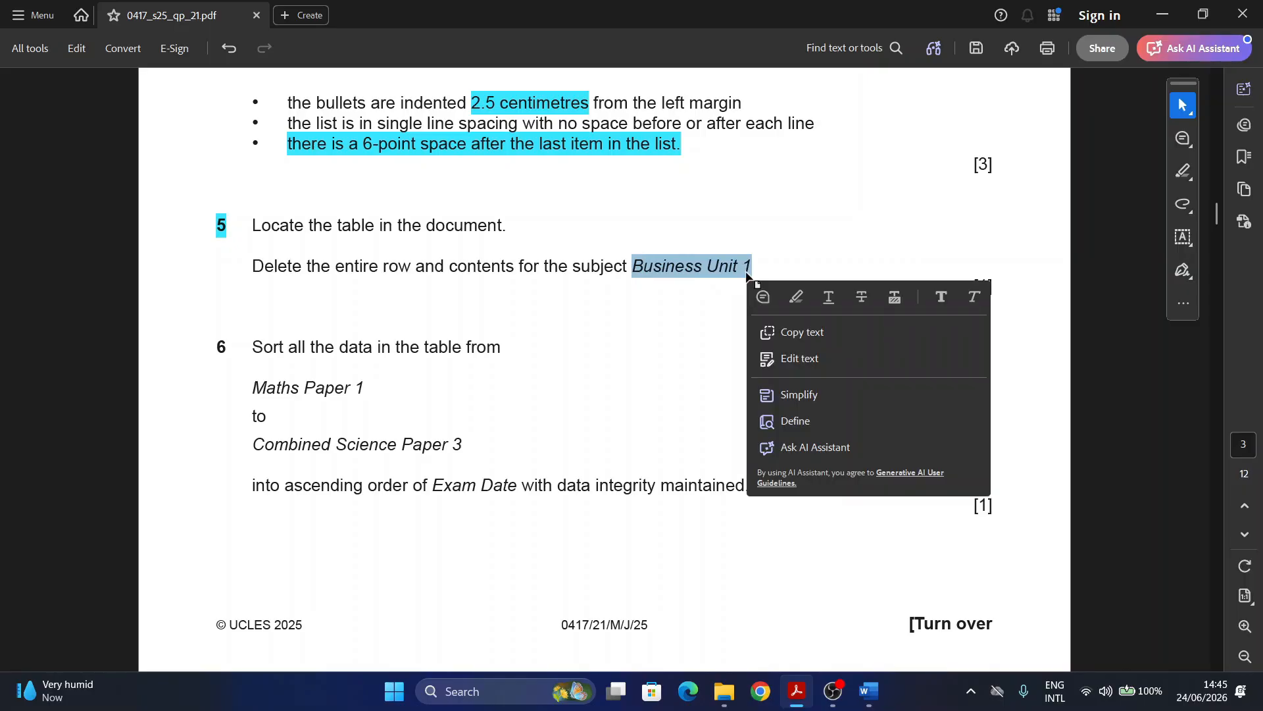
click(796, 297)
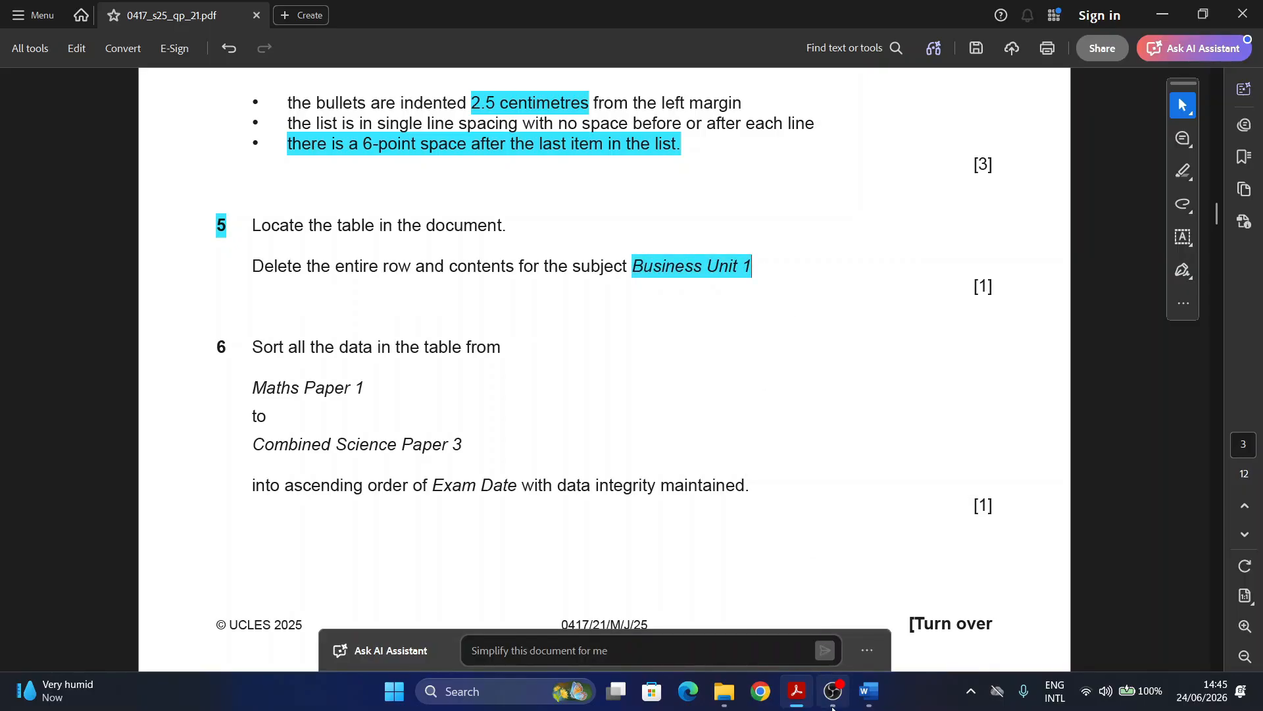
mouse_move(868, 691)
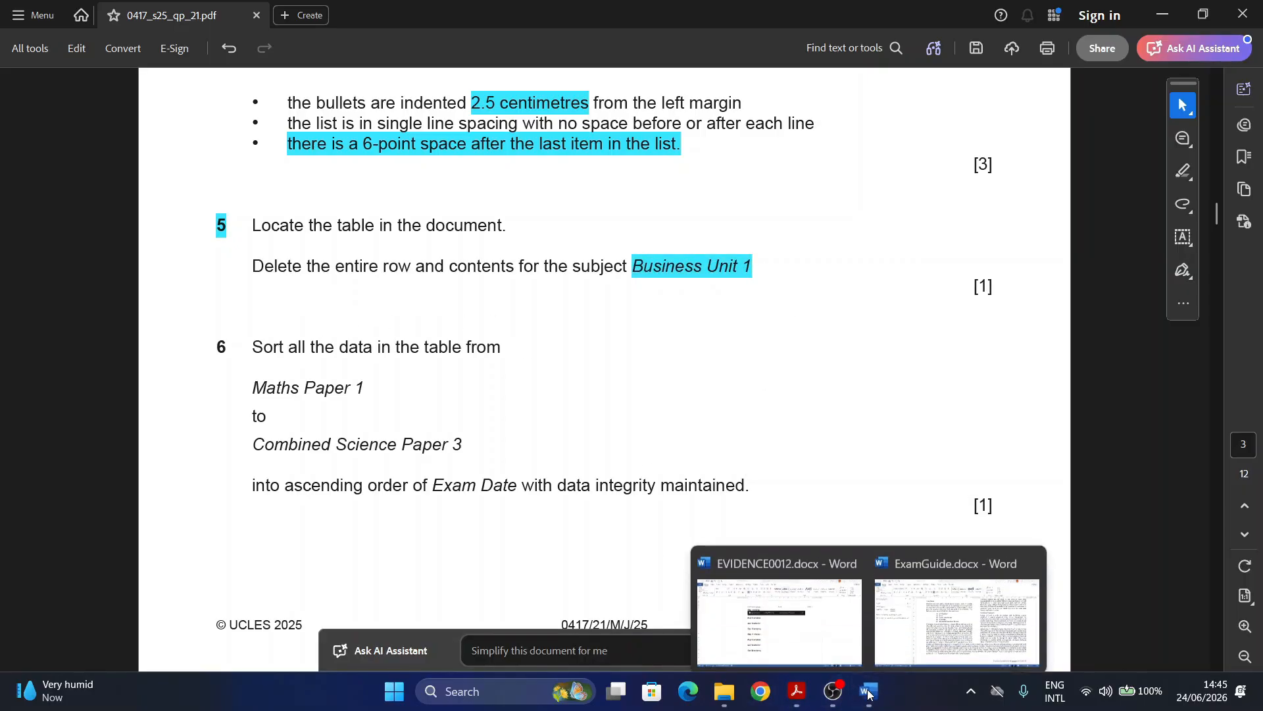
click(957, 615)
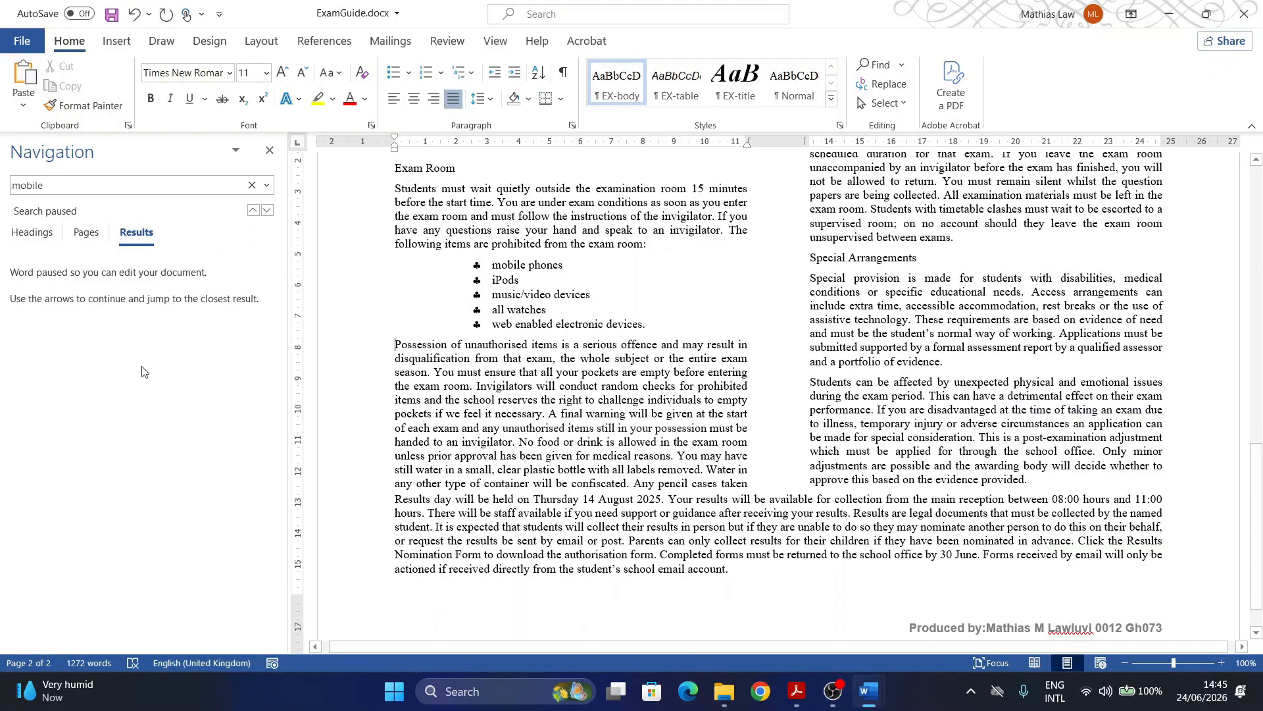
Step: Close the Navigation pane and zoom in on the GCSE Core exam dates table on page 1
click(270, 150)
scroll(306, 416, up, 10)
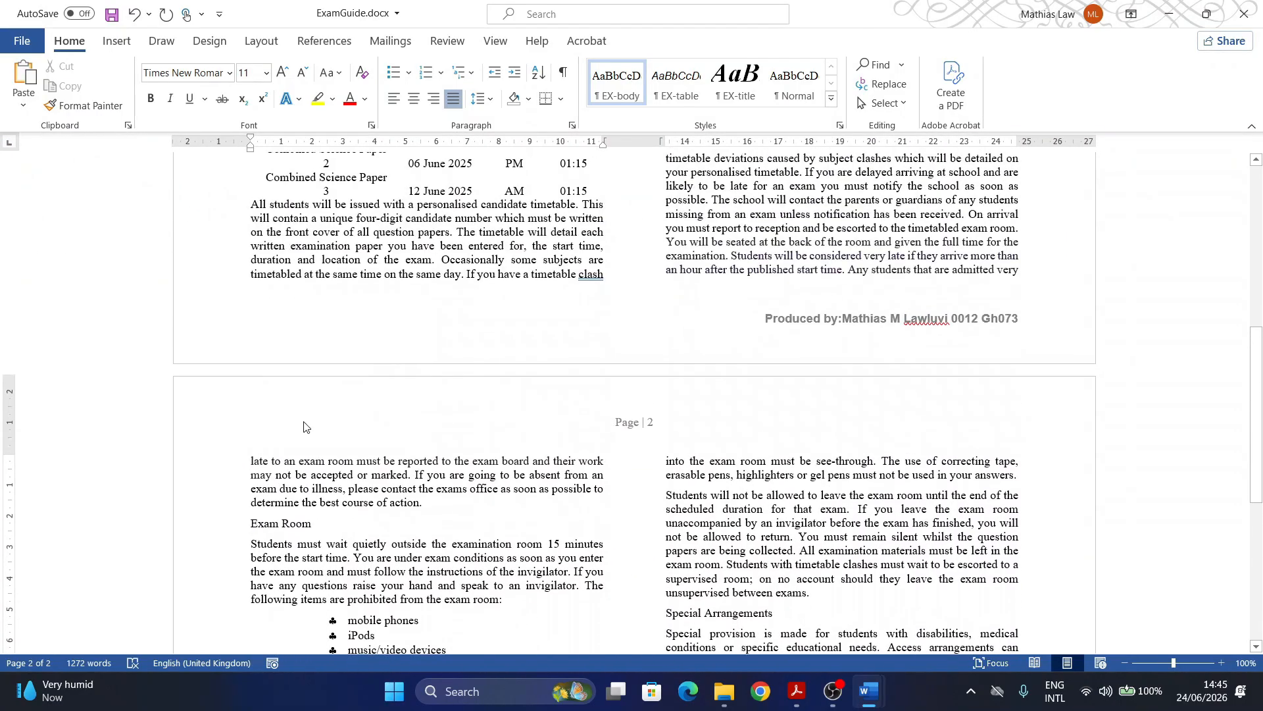
scroll(305, 416, up, 3)
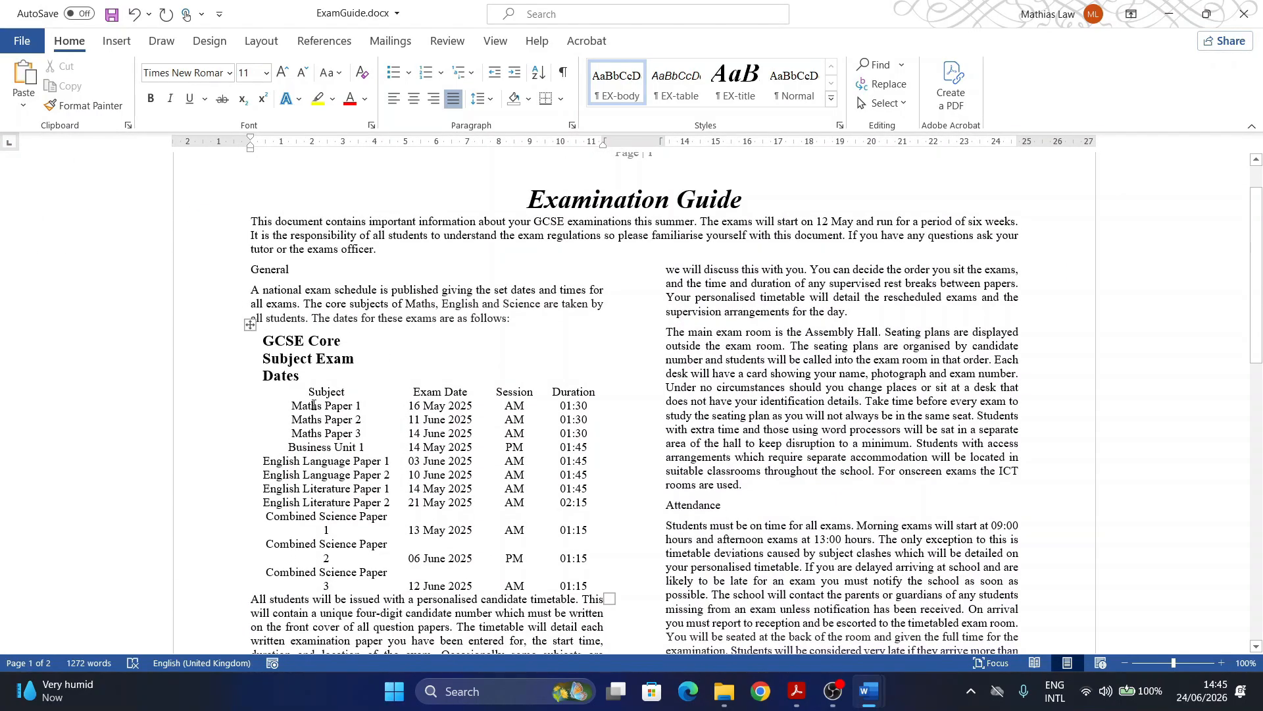
scroll(425, 500, down, 1)
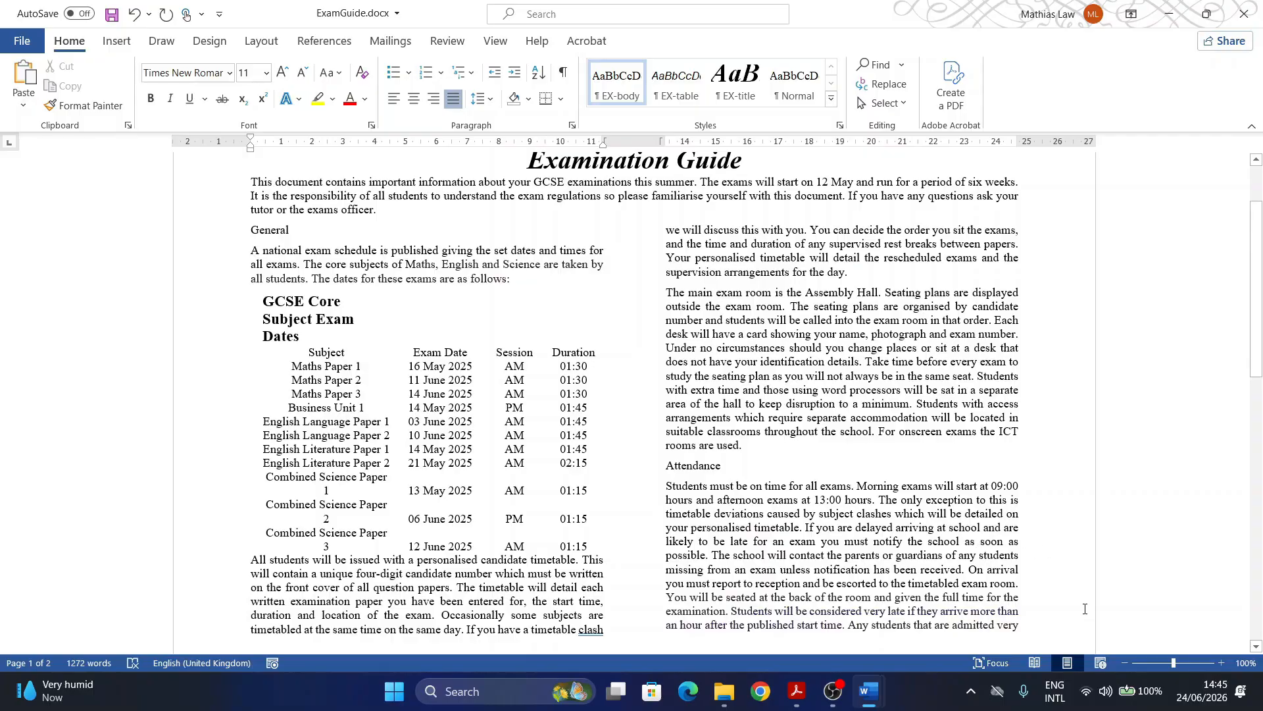
click(1190, 662)
scroll(227, 271, down, 4)
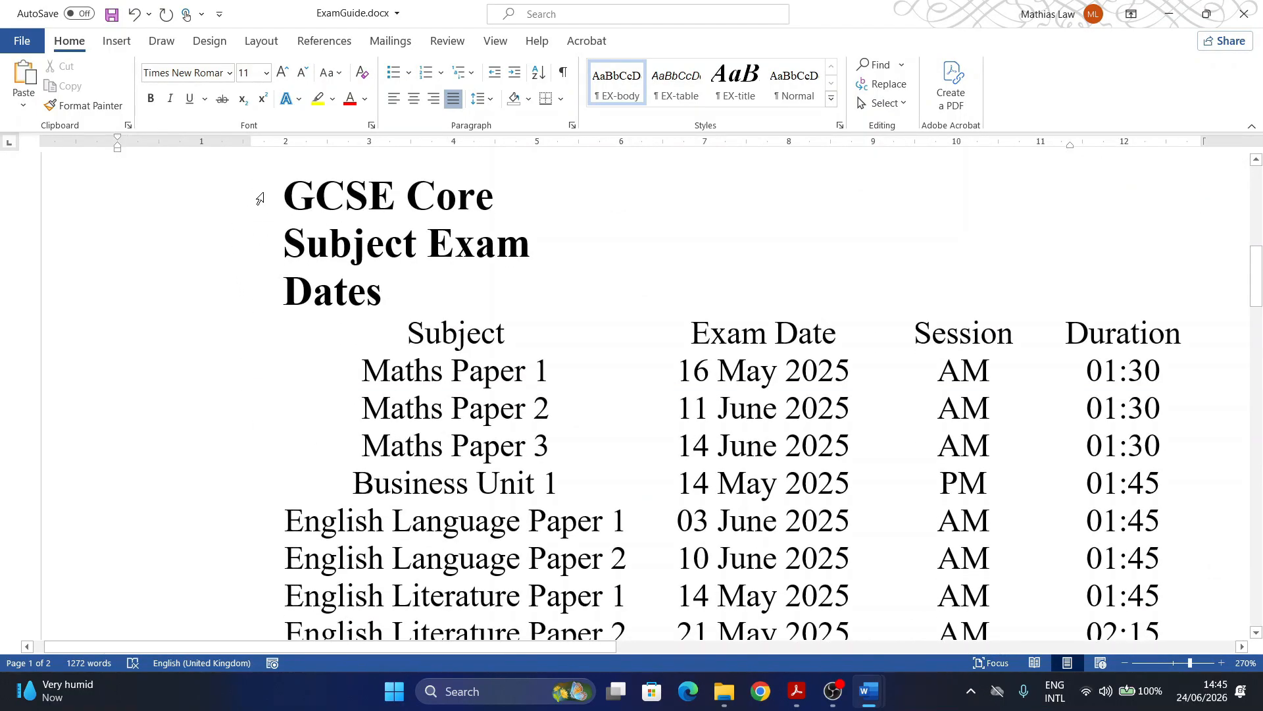
ctrl+scroll(129, 231, down, 10)
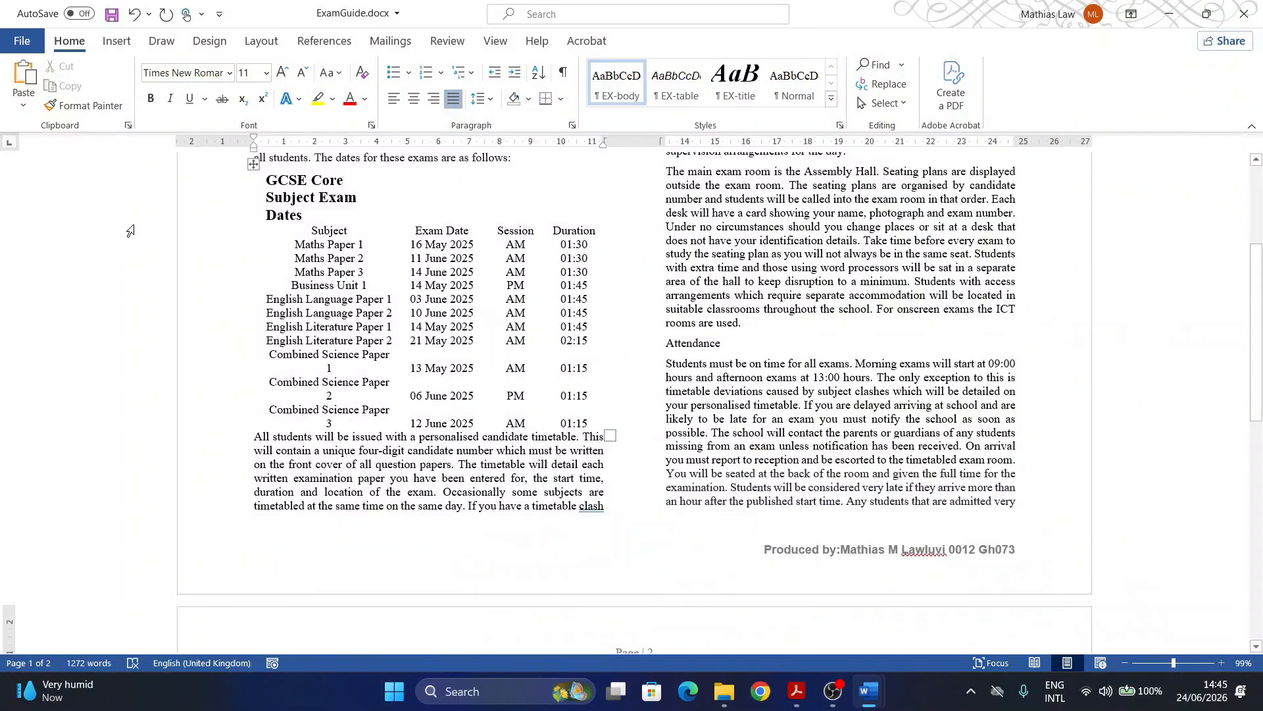
Step: Apply All Borders gridlines to every cell of the exam dates table
click(254, 164)
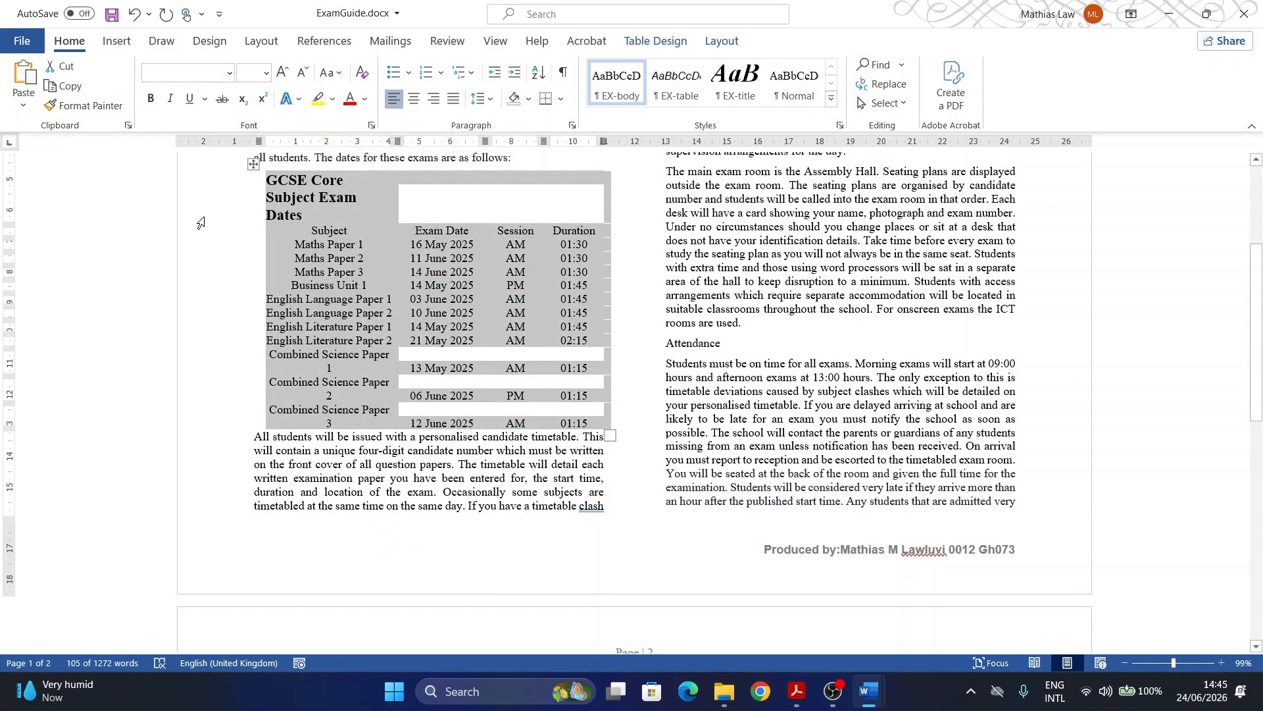
click(561, 98)
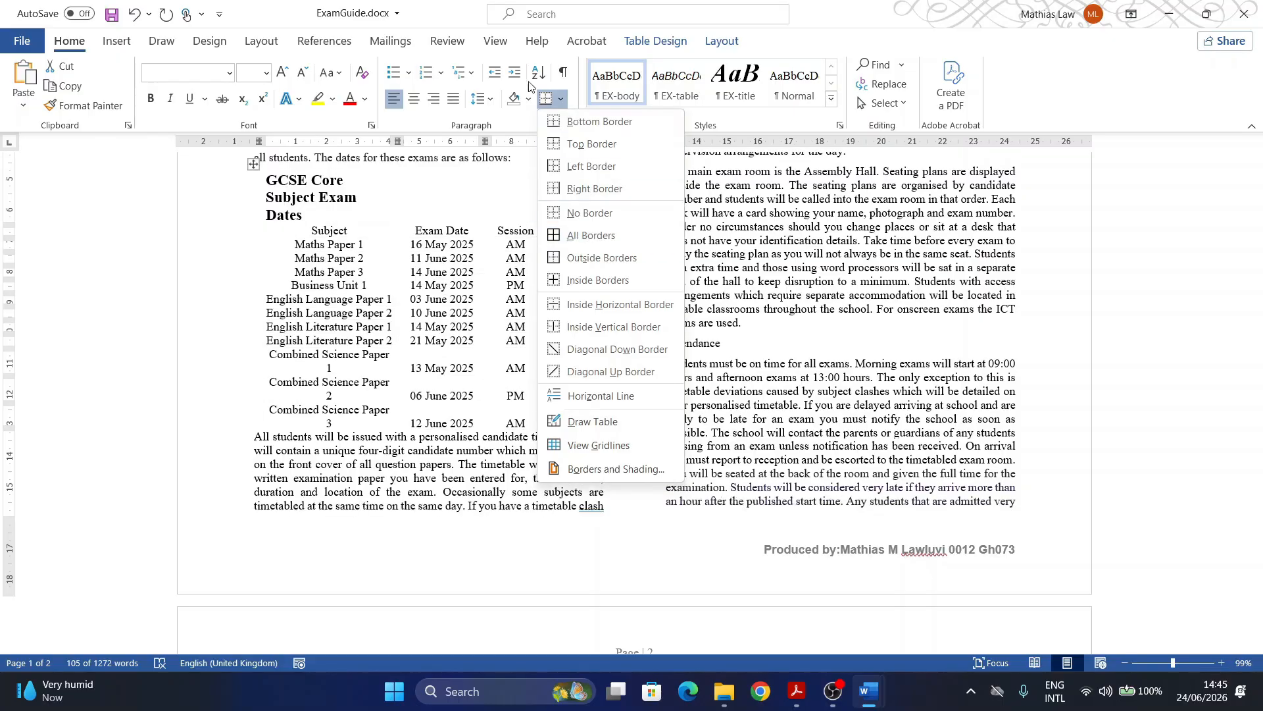
click(564, 104)
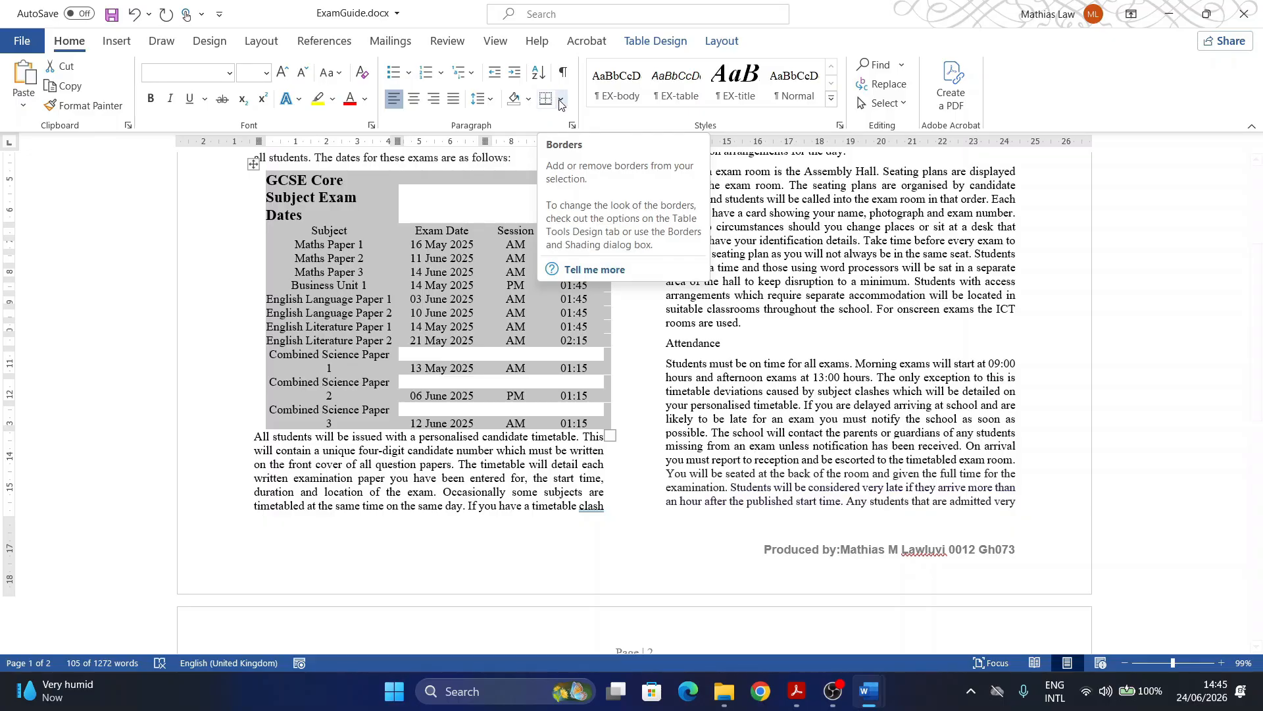
click(561, 100)
click(564, 238)
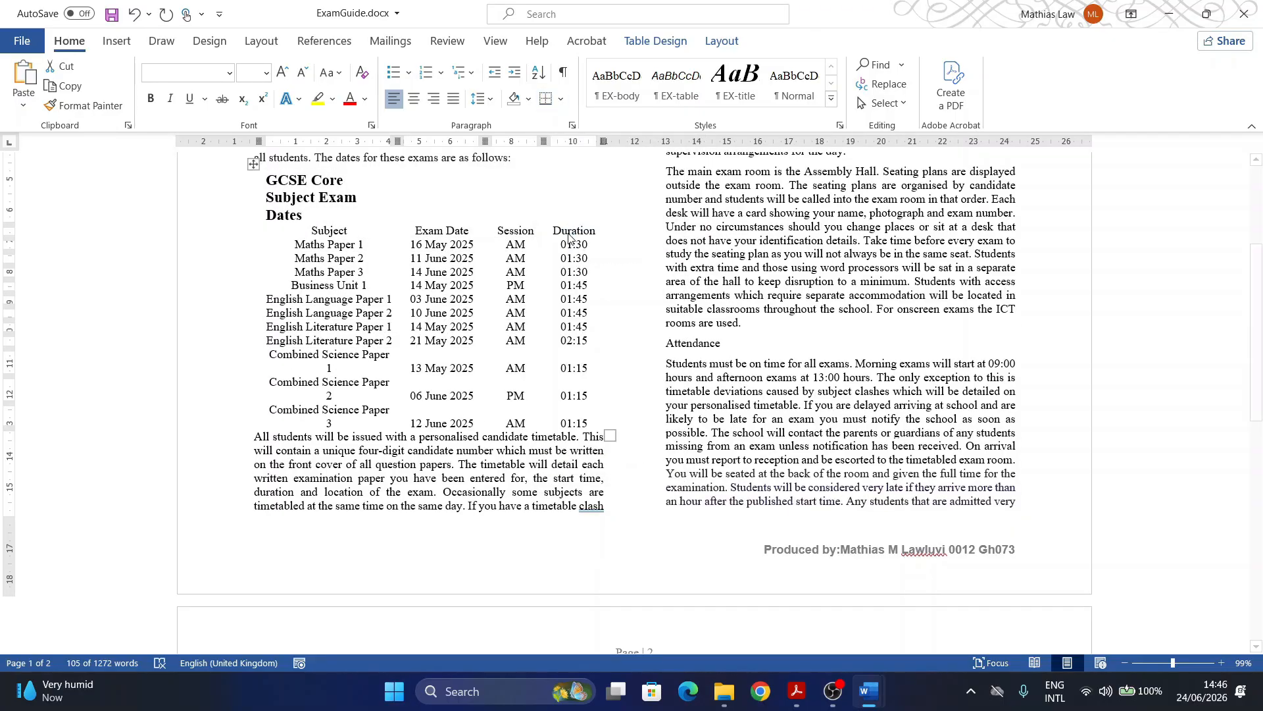
click(525, 398)
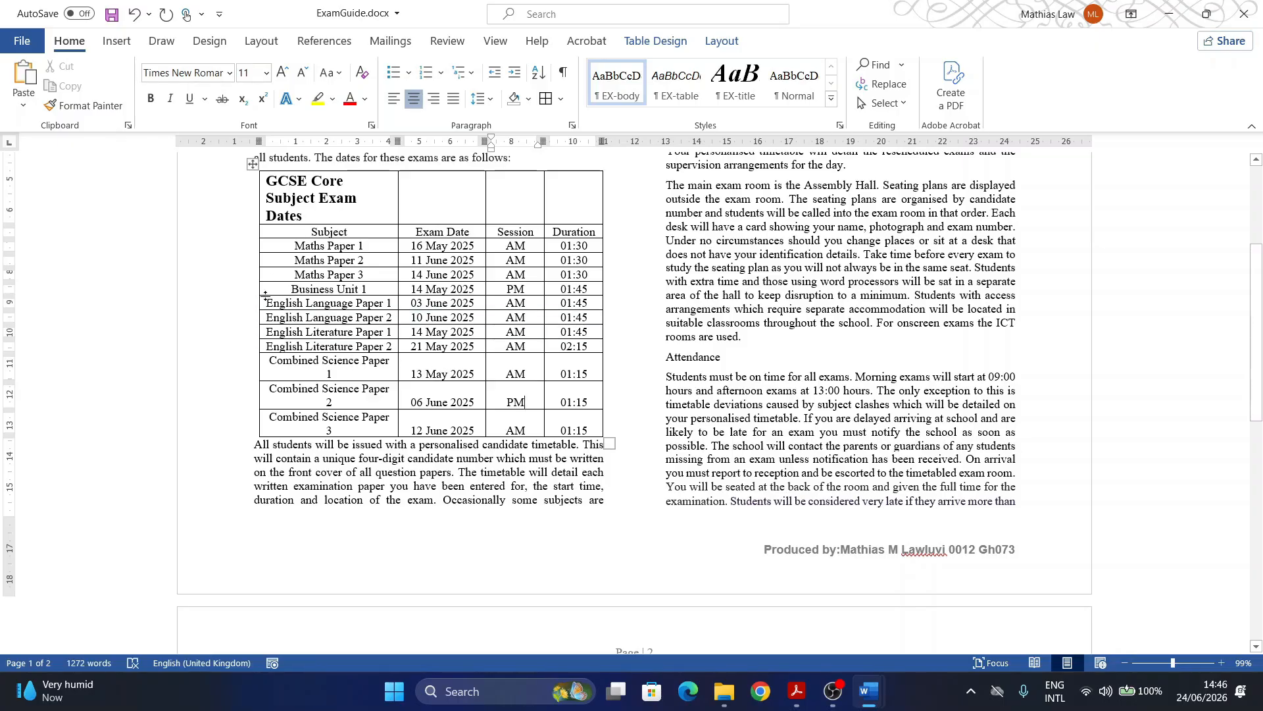
Step: Delete the Business Unit 1 row from the table
click(242, 292)
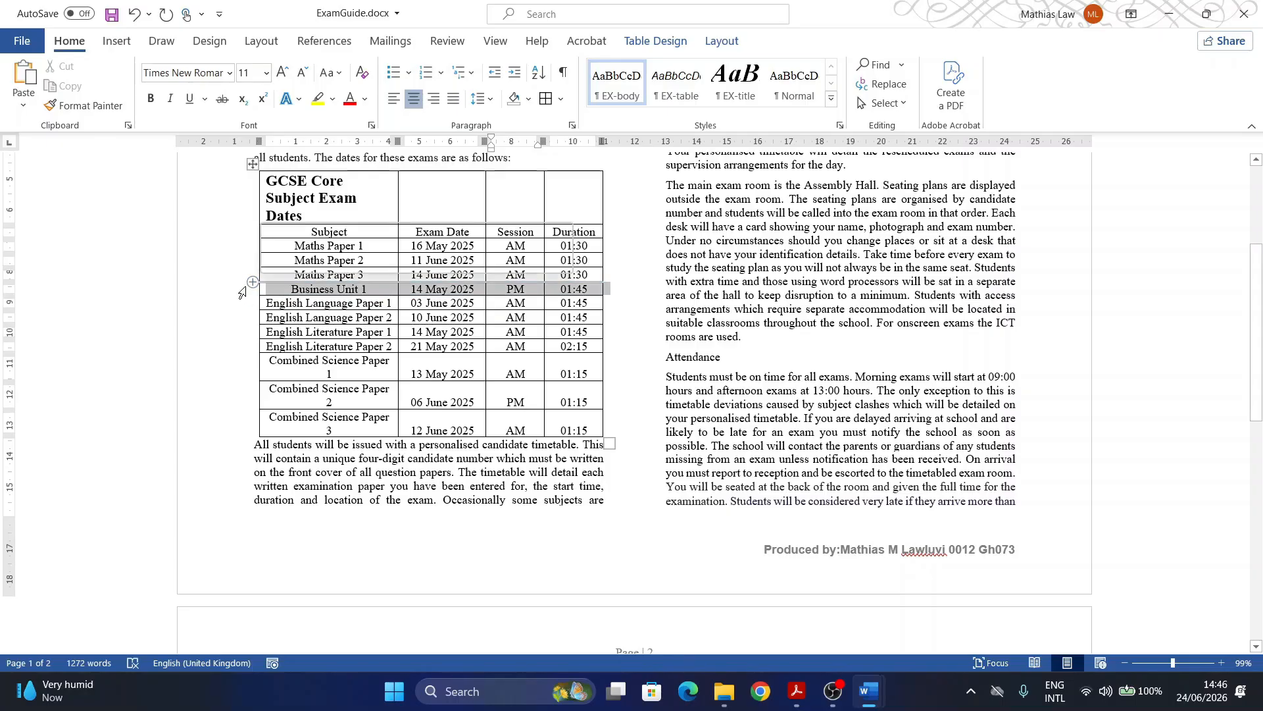
right_click(265, 290)
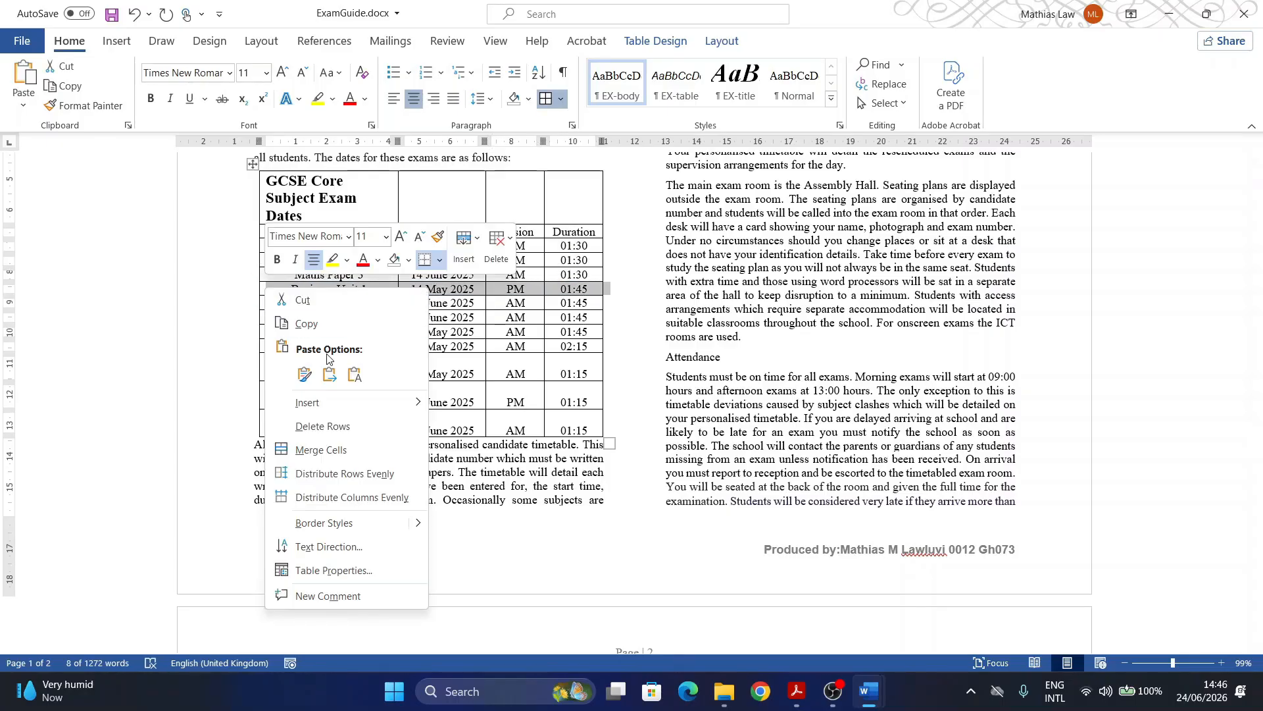
click(319, 427)
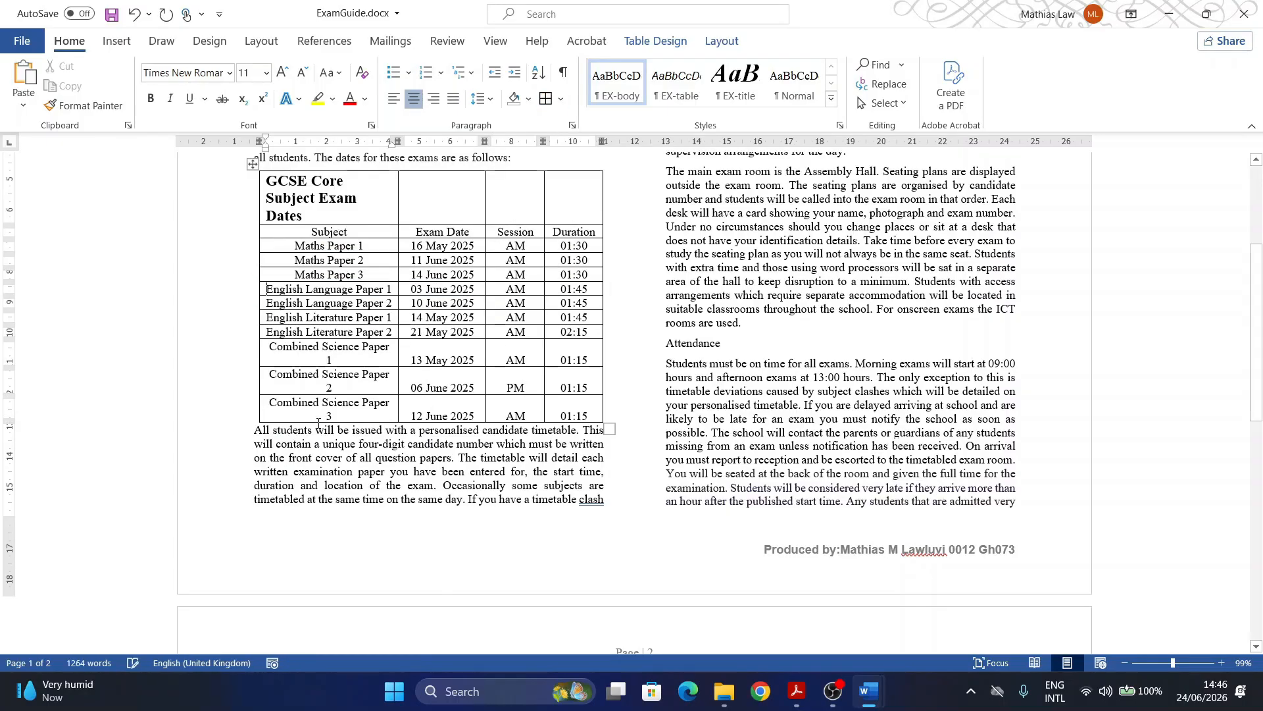
click(797, 692)
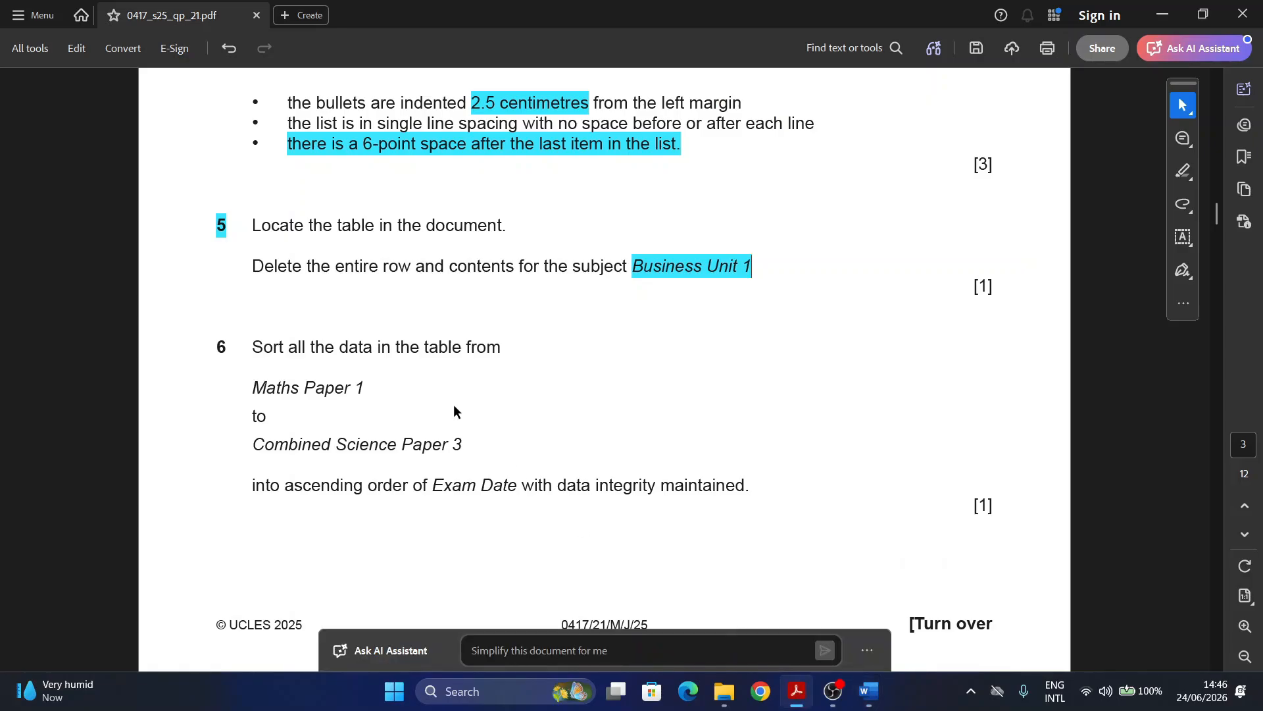
Step: Select Maths Paper 1 through Combined Science Paper 3 in the exam paper, then return to ExamGuide.docx
scroll(378, 342, down, 4)
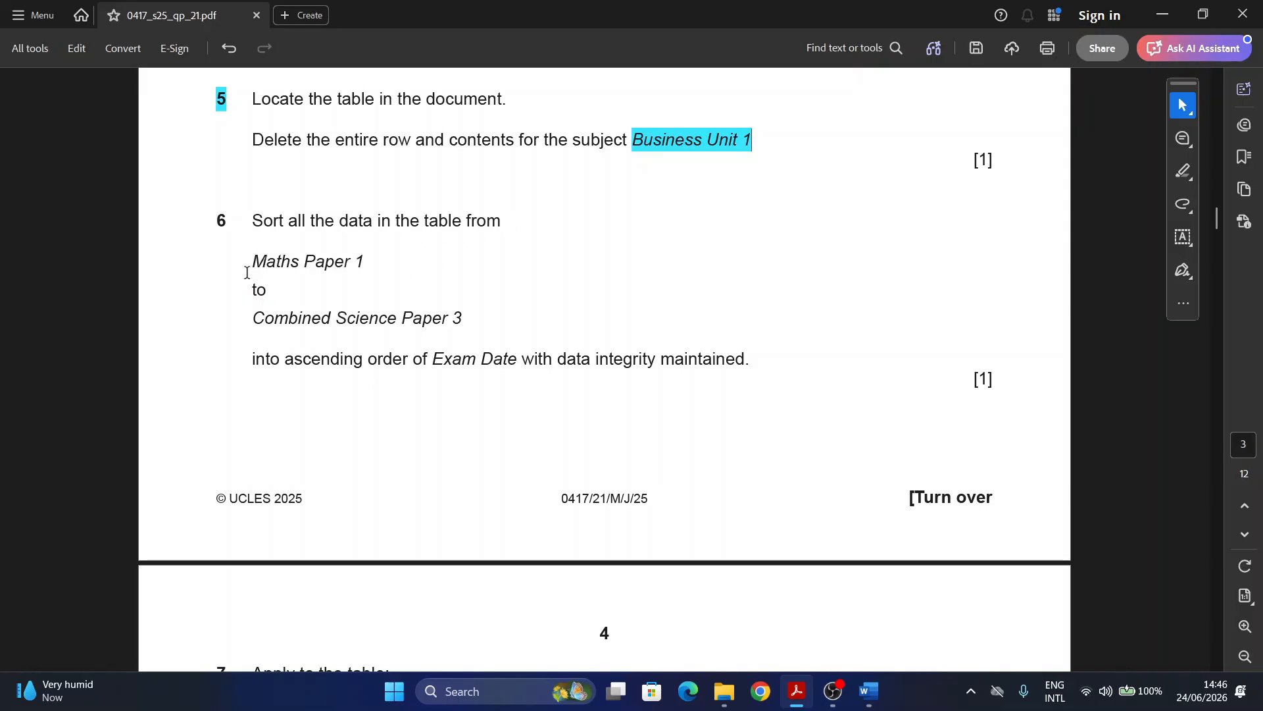
drag(251, 263, 463, 308)
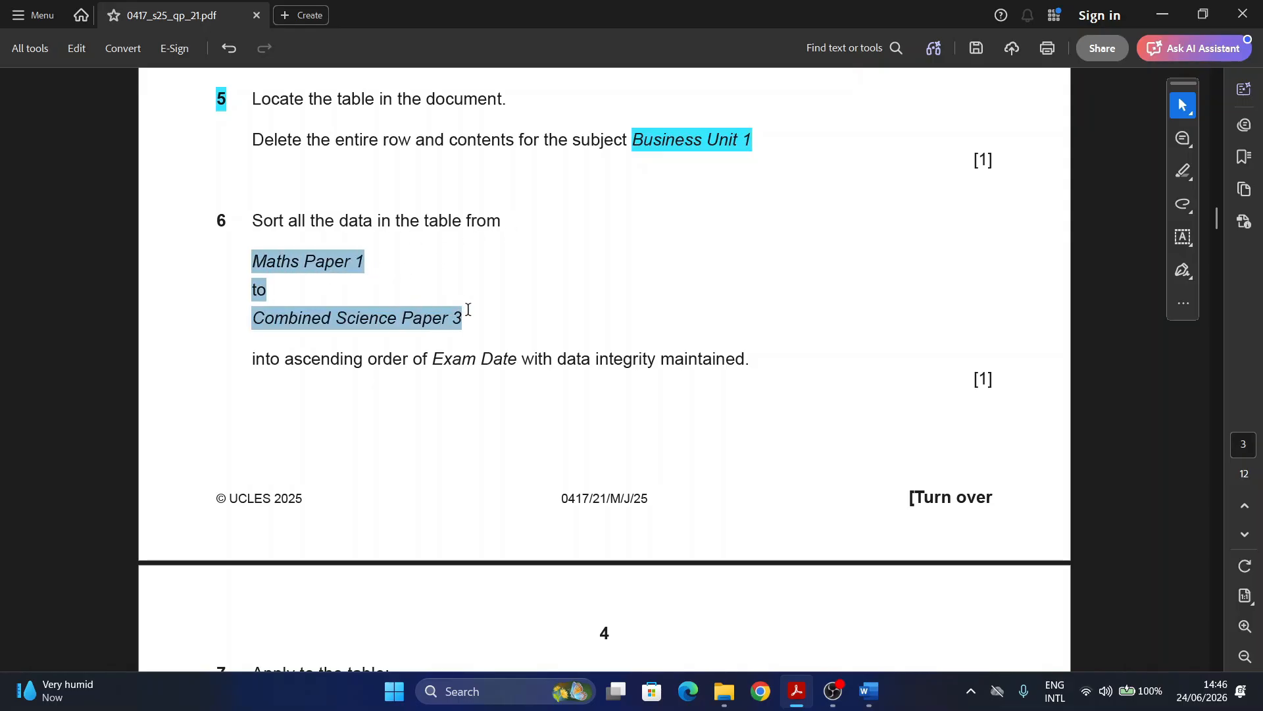
right_click(468, 310)
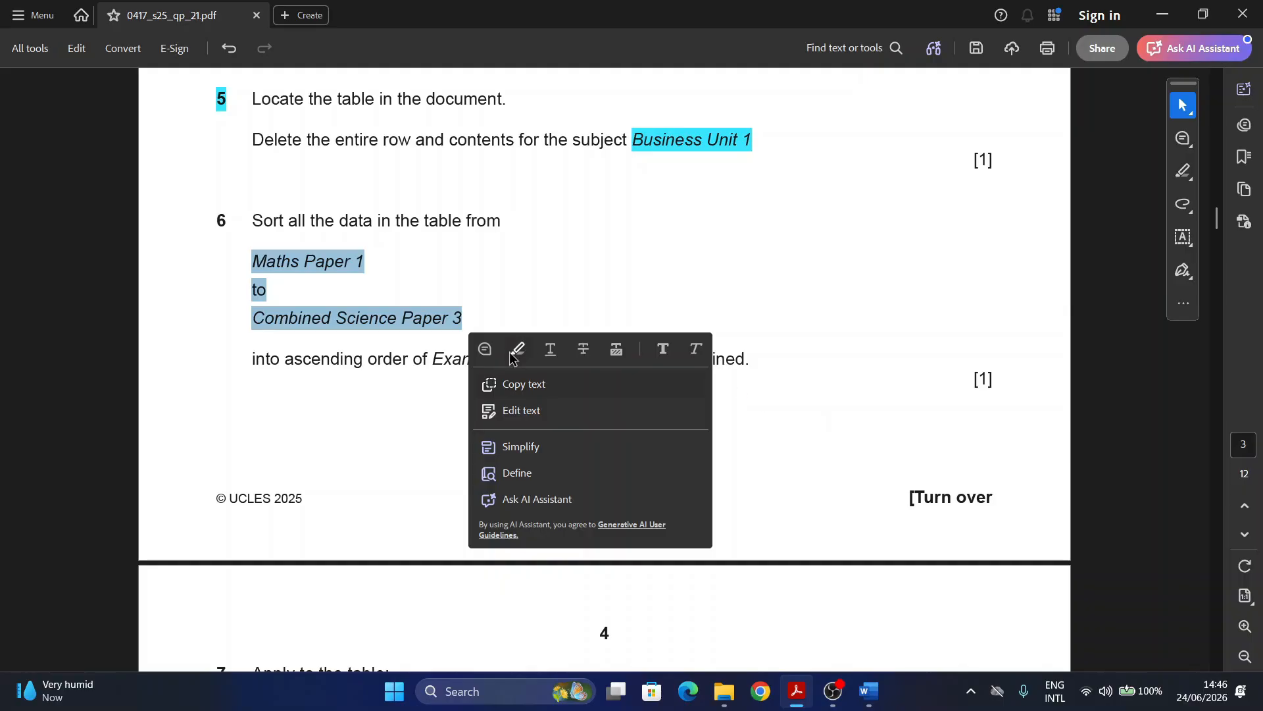
mouse_move(867, 699)
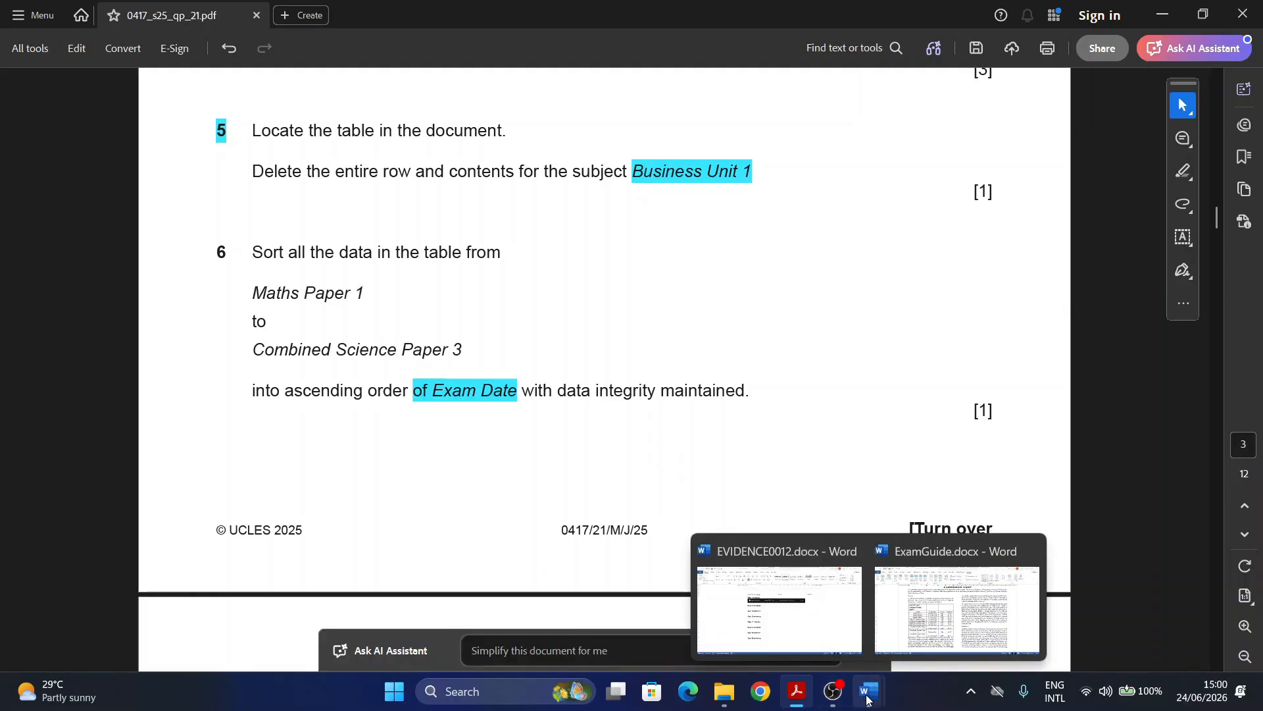
click(954, 645)
scroll(325, 334, down, 1)
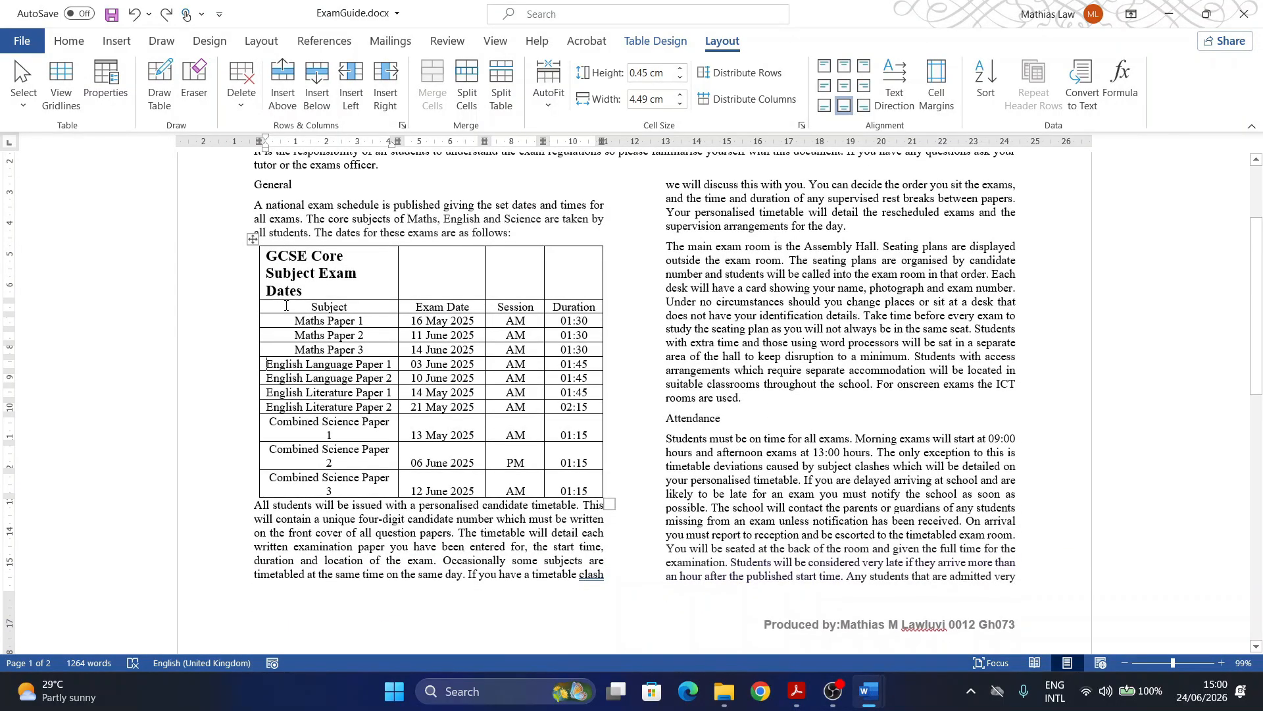
Step: Sort the table by Exam Date, type Date, ascending, treating the first row as a header
drag(325, 307, 574, 487)
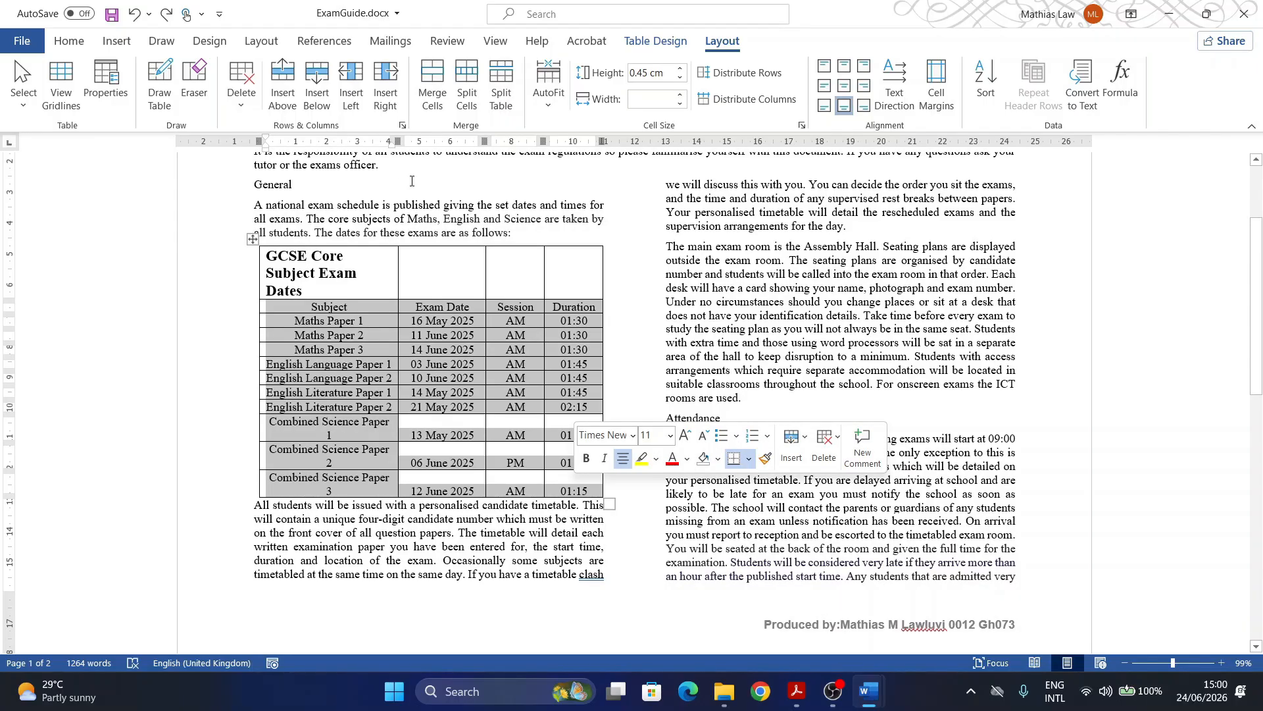
click(690, 44)
click(717, 43)
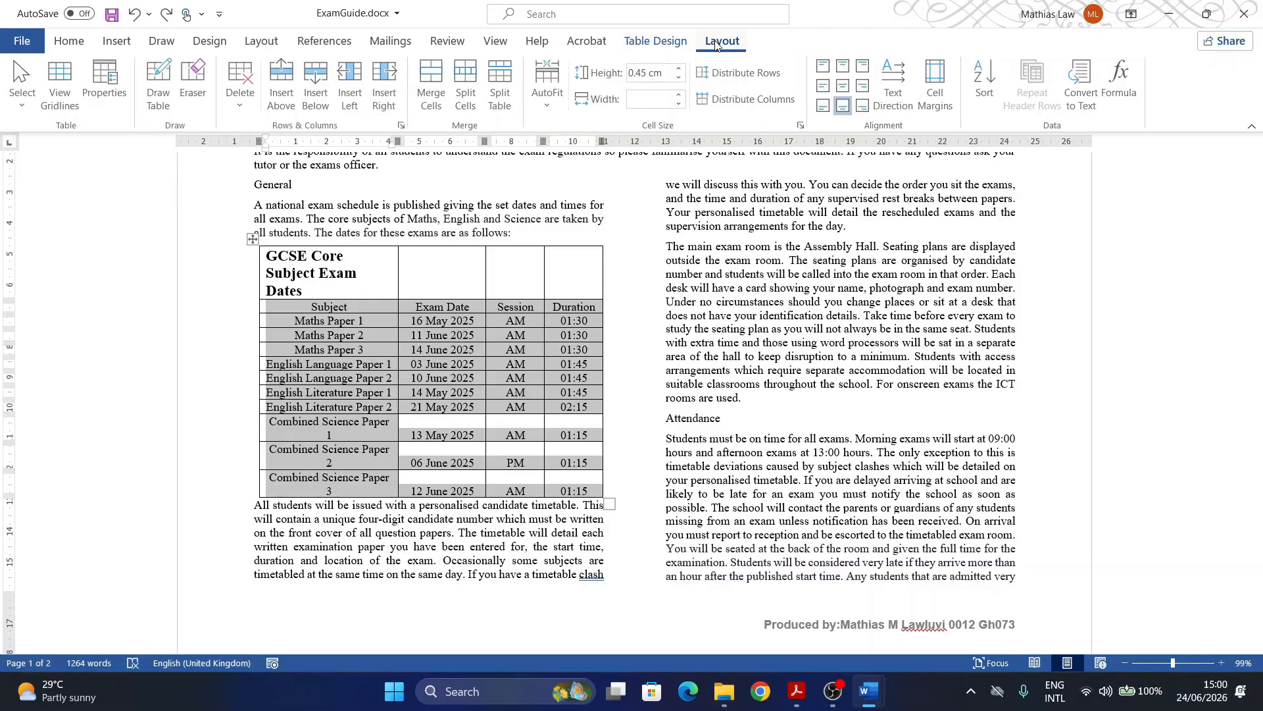
click(78, 48)
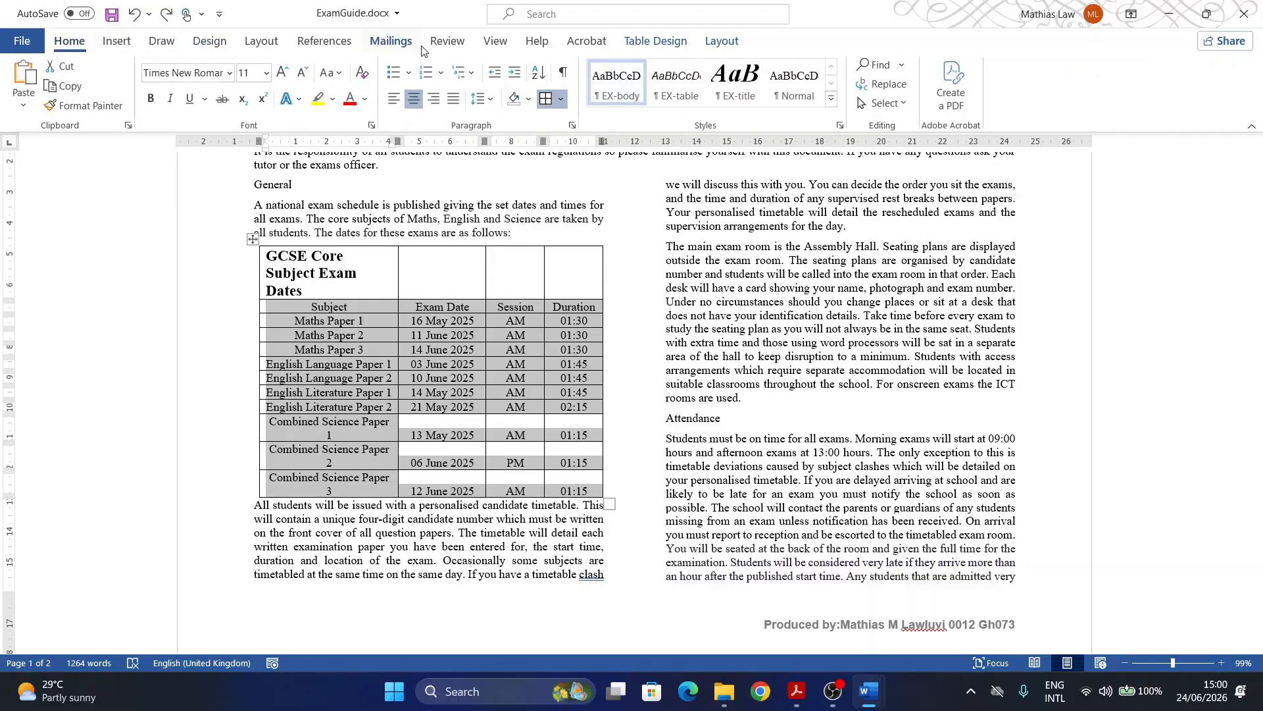
click(538, 74)
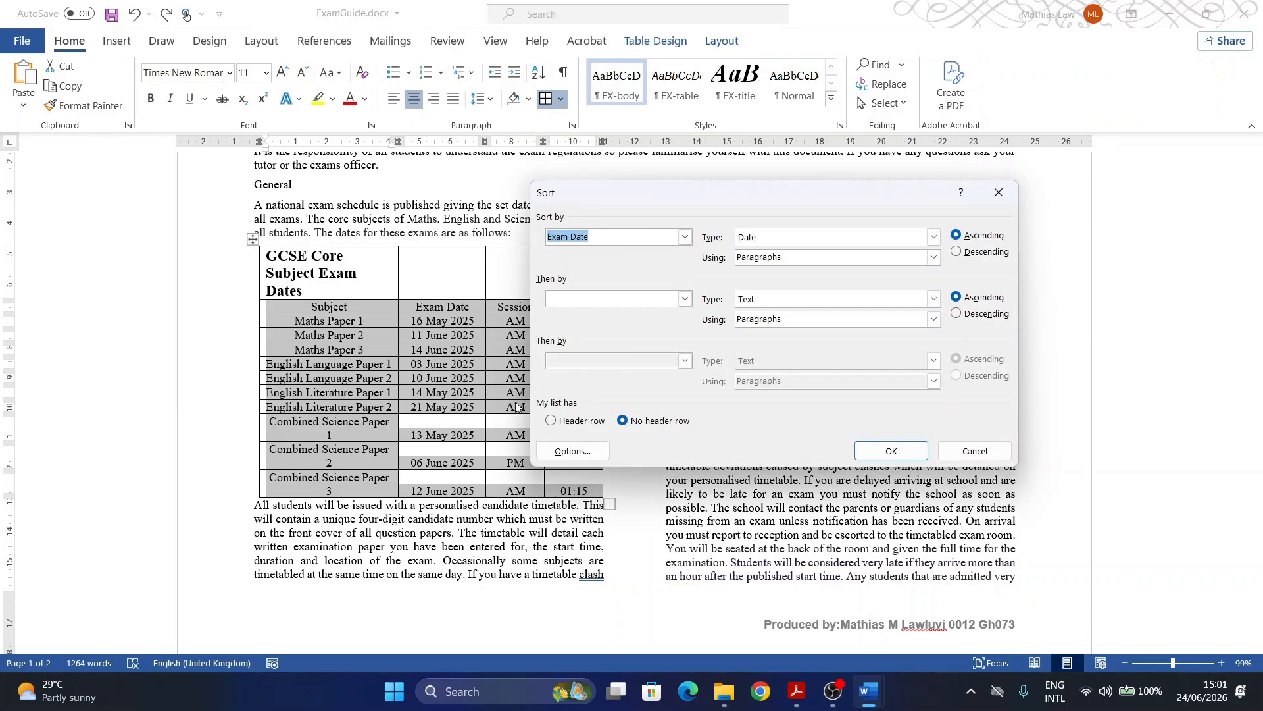
drag(619, 202, 701, 210)
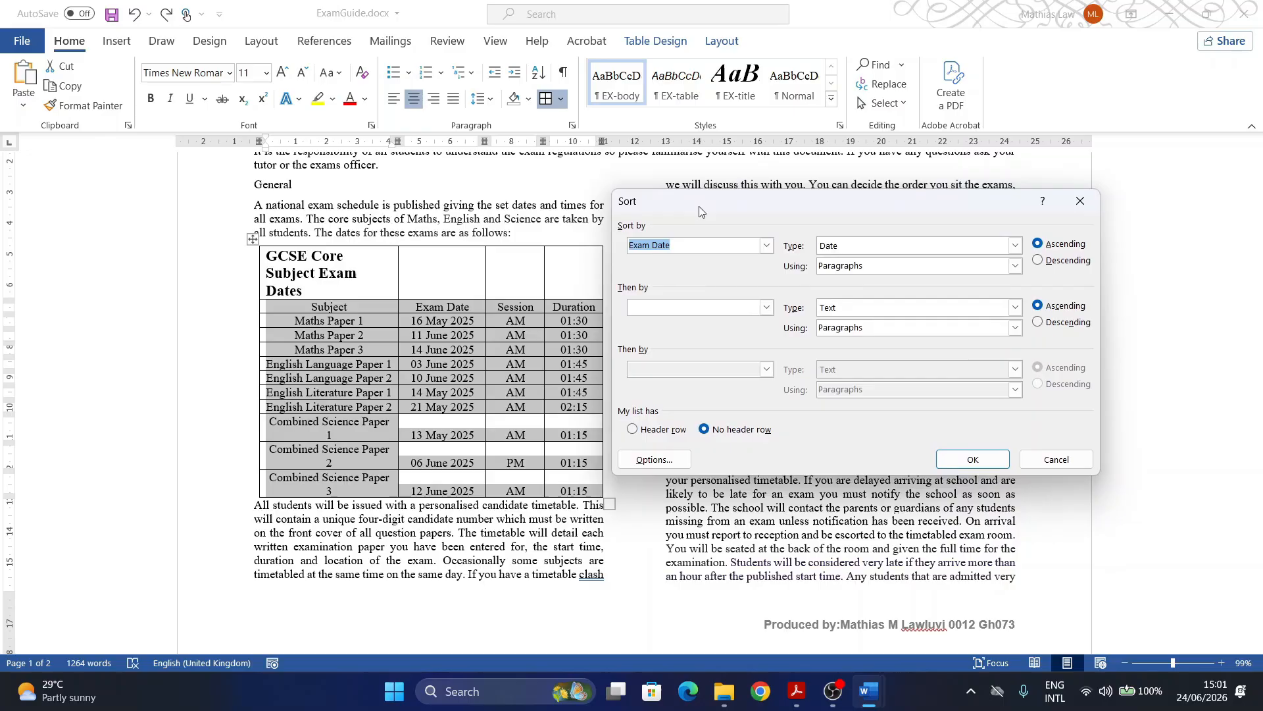
click(632, 429)
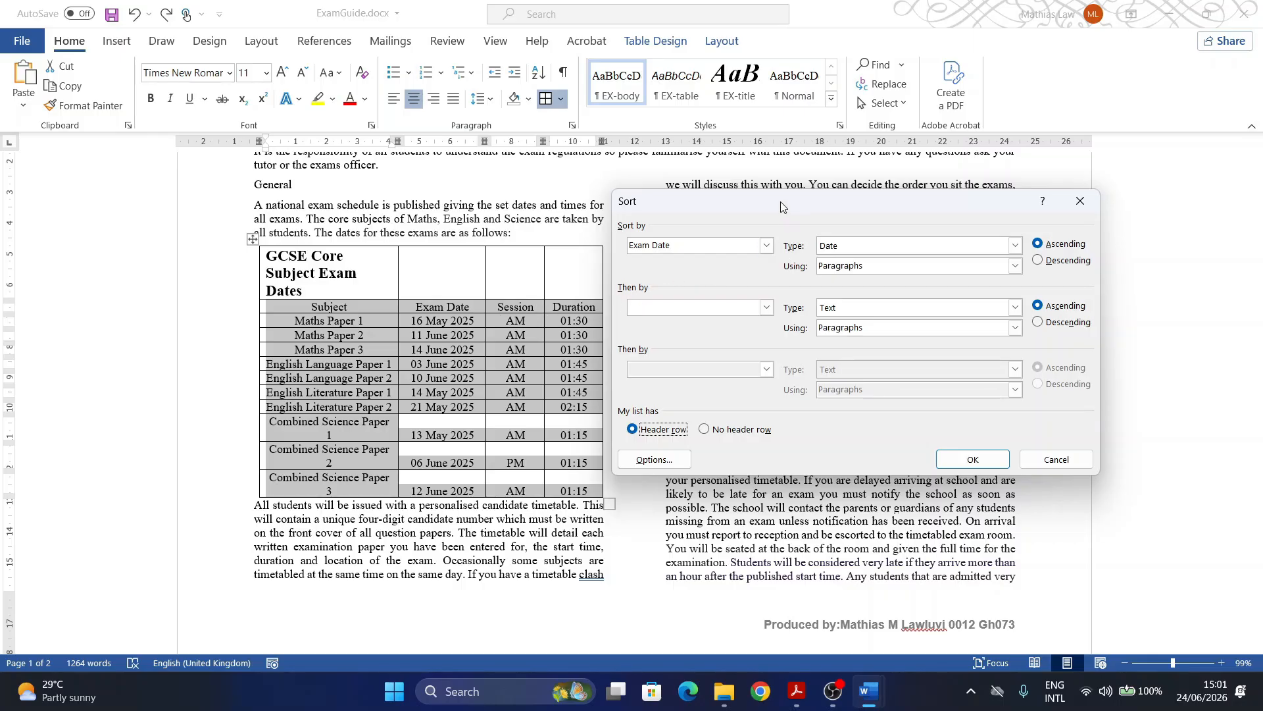
mouse_move(782, 204)
mouse_down()
mouse_move(771, 313)
mouse_move(765, 211)
mouse_up()
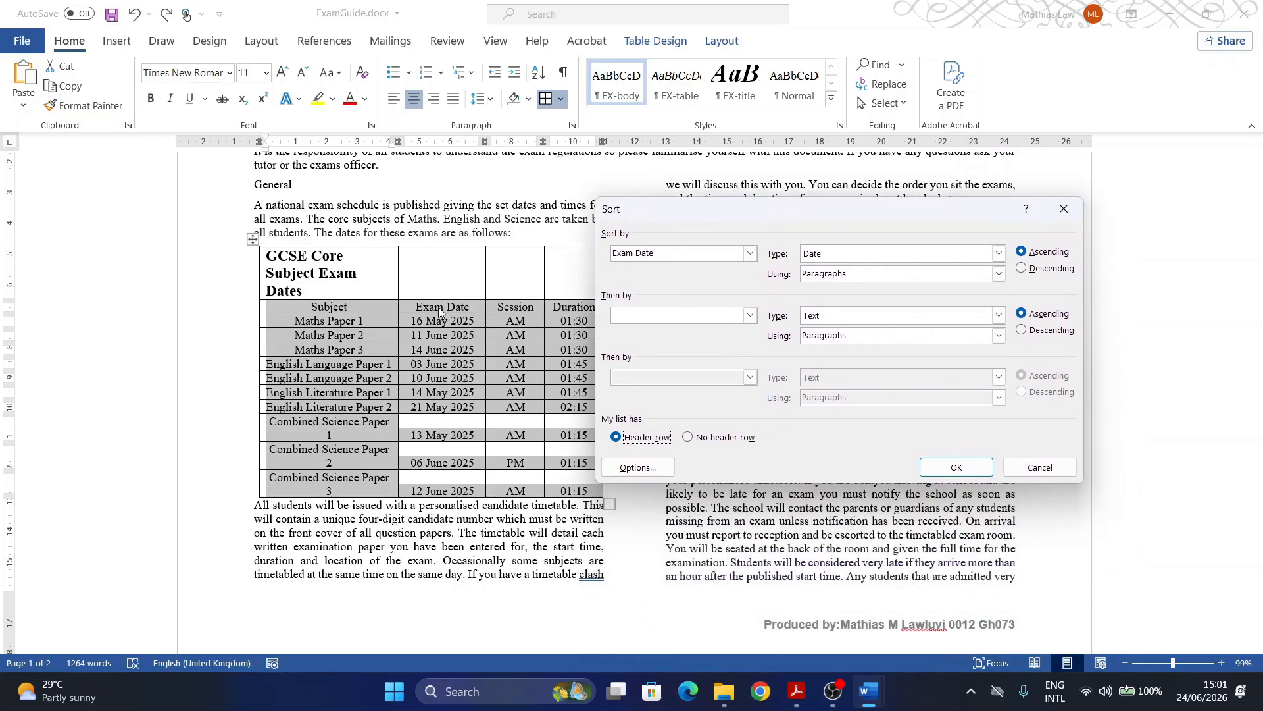
click(748, 253)
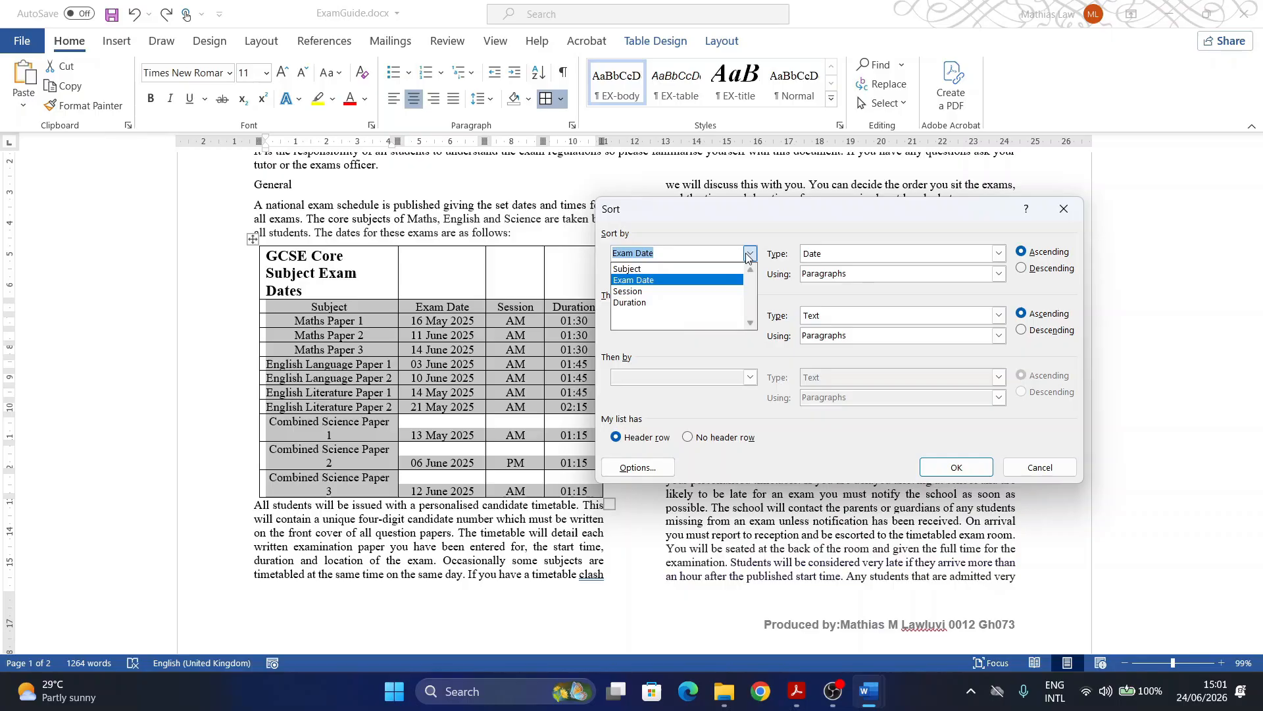
click(635, 282)
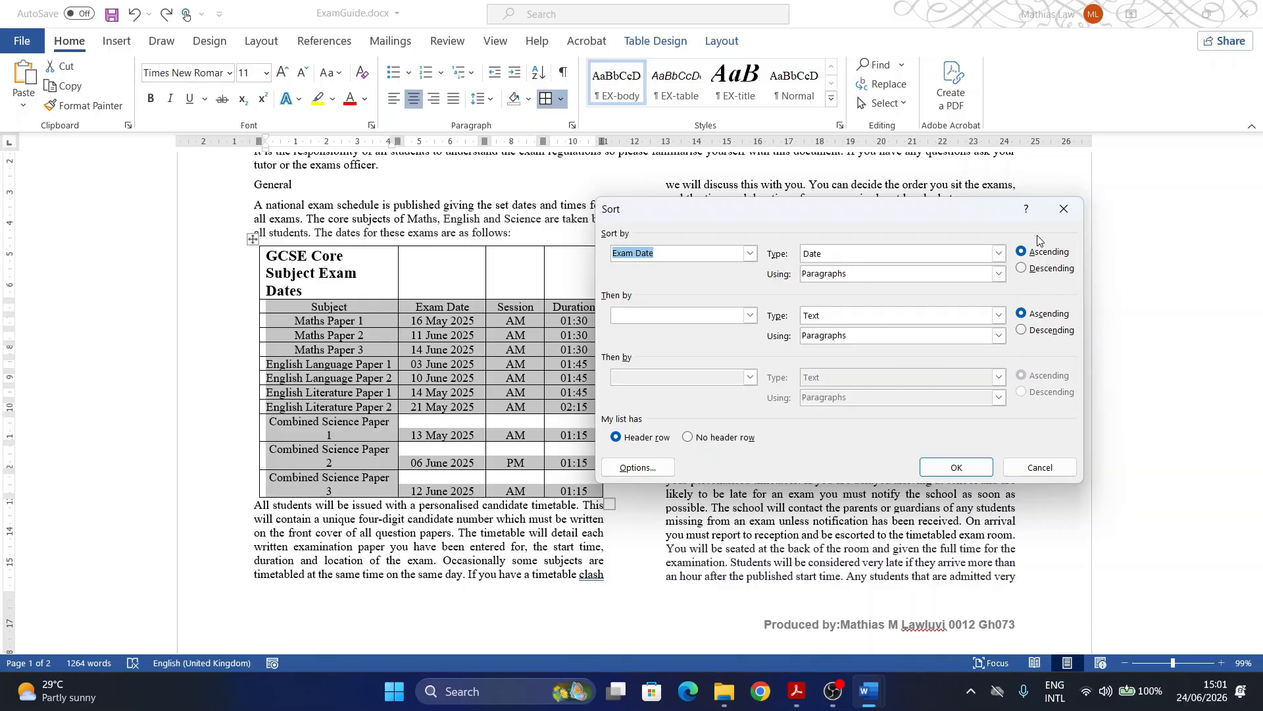
click(954, 468)
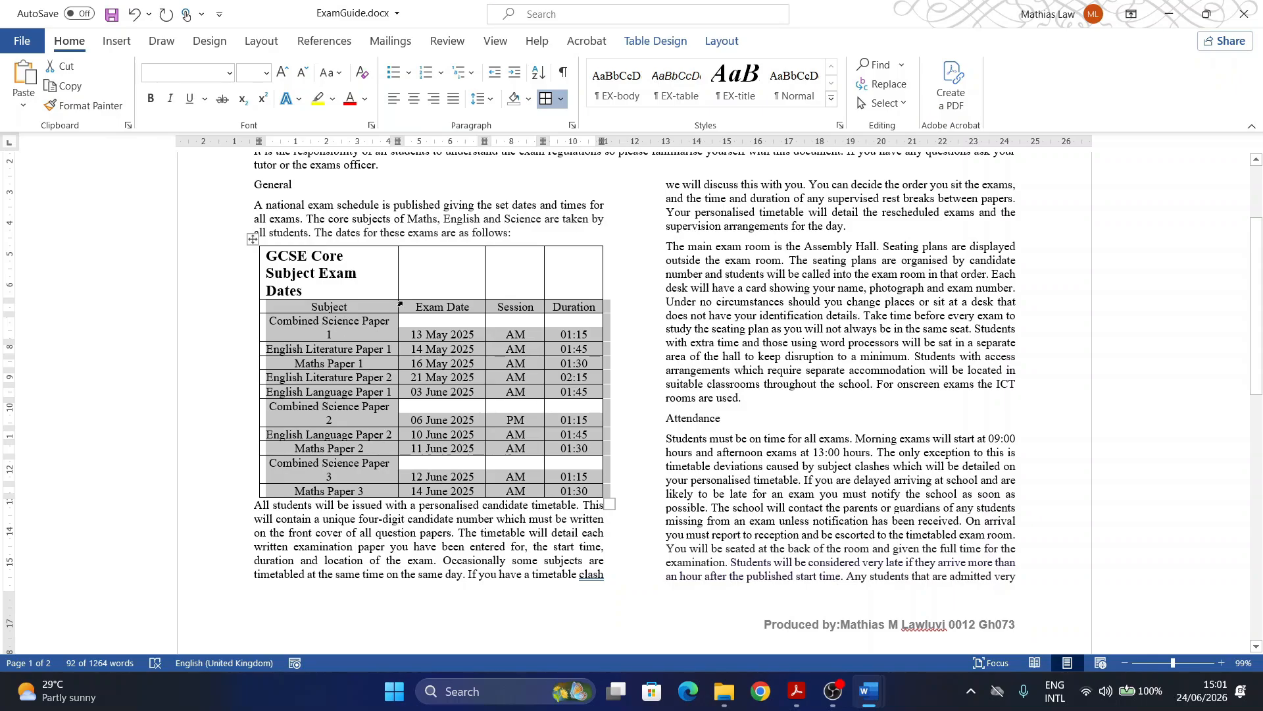
Step: Highlight question 7's number in the exam paper, then return to ExamGuide.docx in Word
click(797, 691)
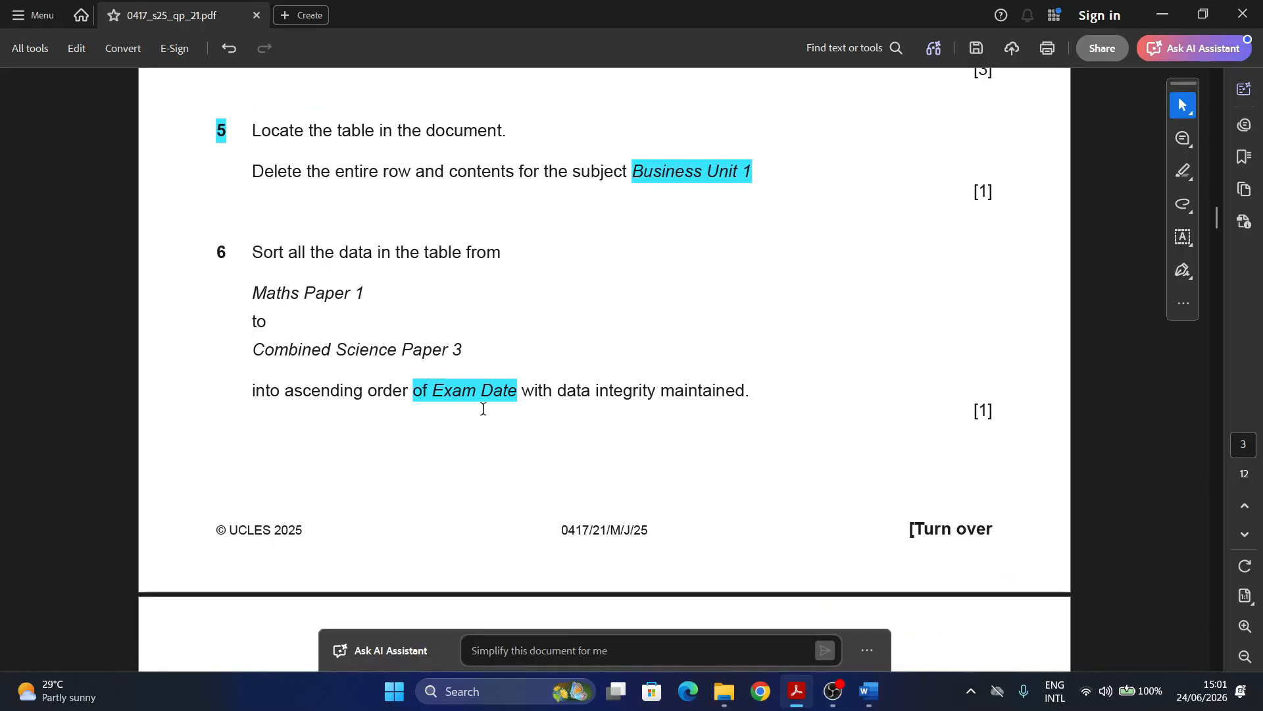
scroll(483, 408, down, 5)
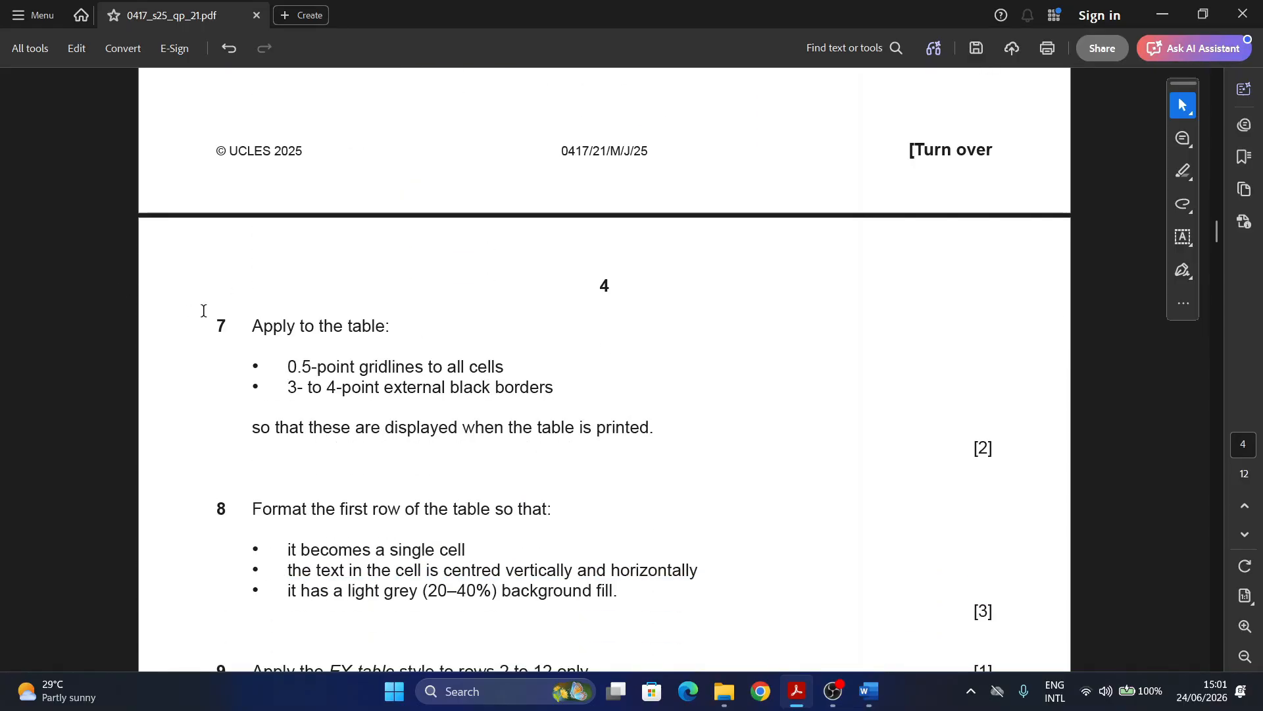
double_click(218, 325)
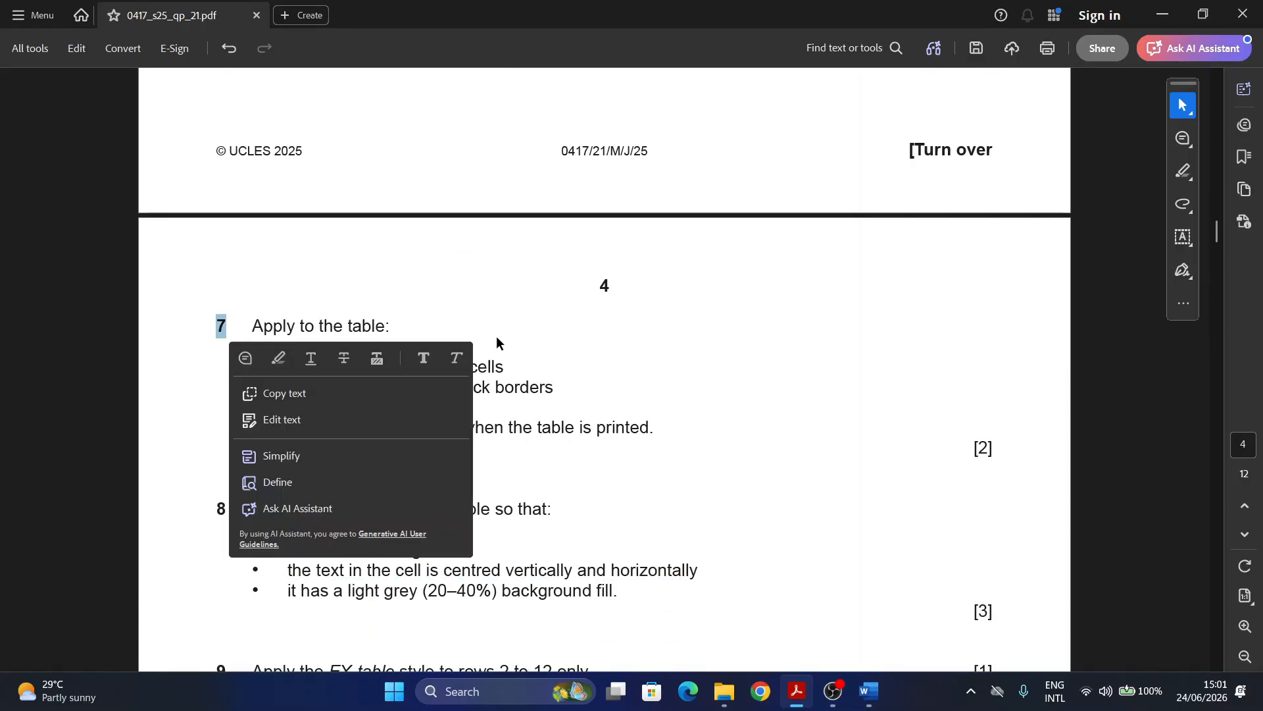
click(277, 361)
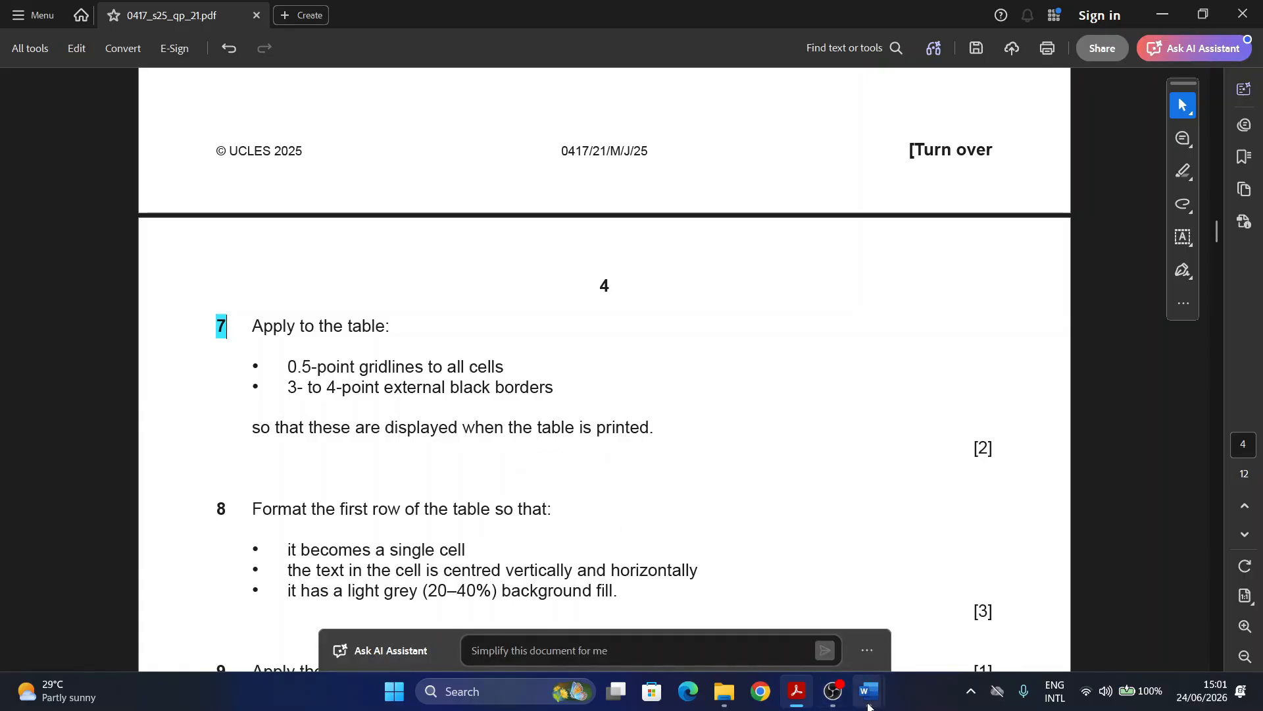
mouse_move(869, 706)
click(954, 632)
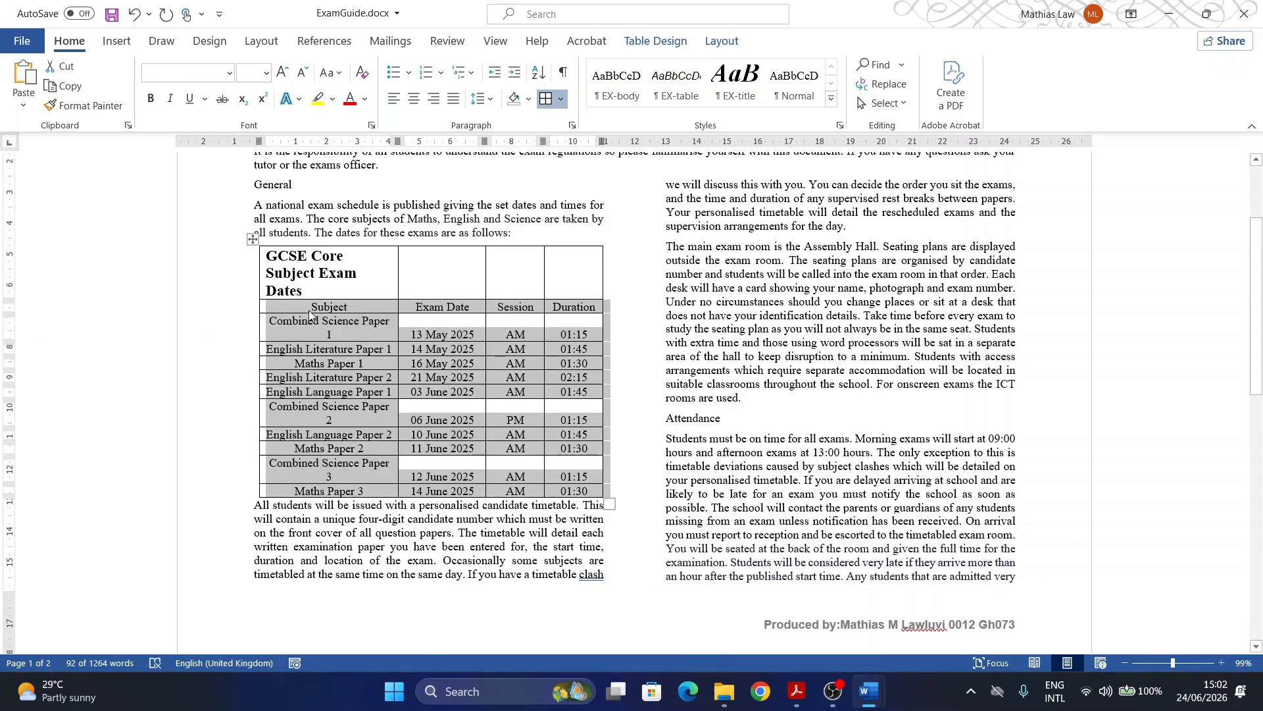
click(321, 340)
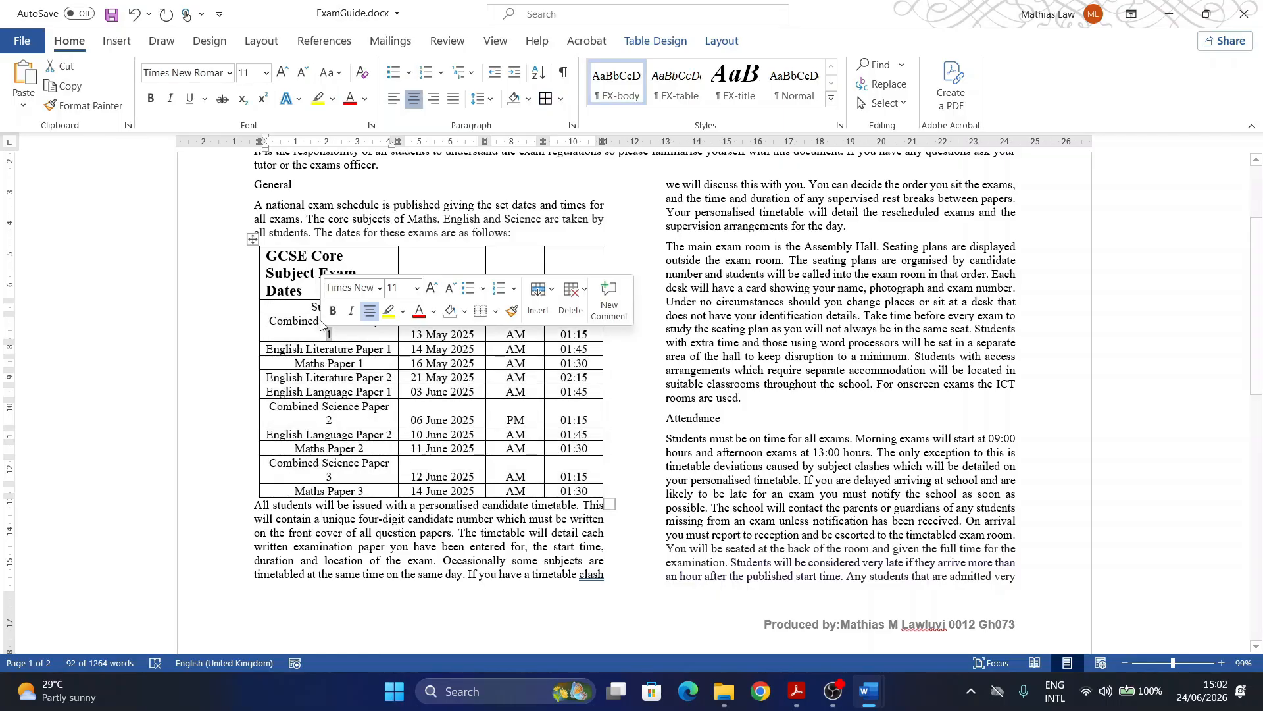
drag(326, 306, 582, 490)
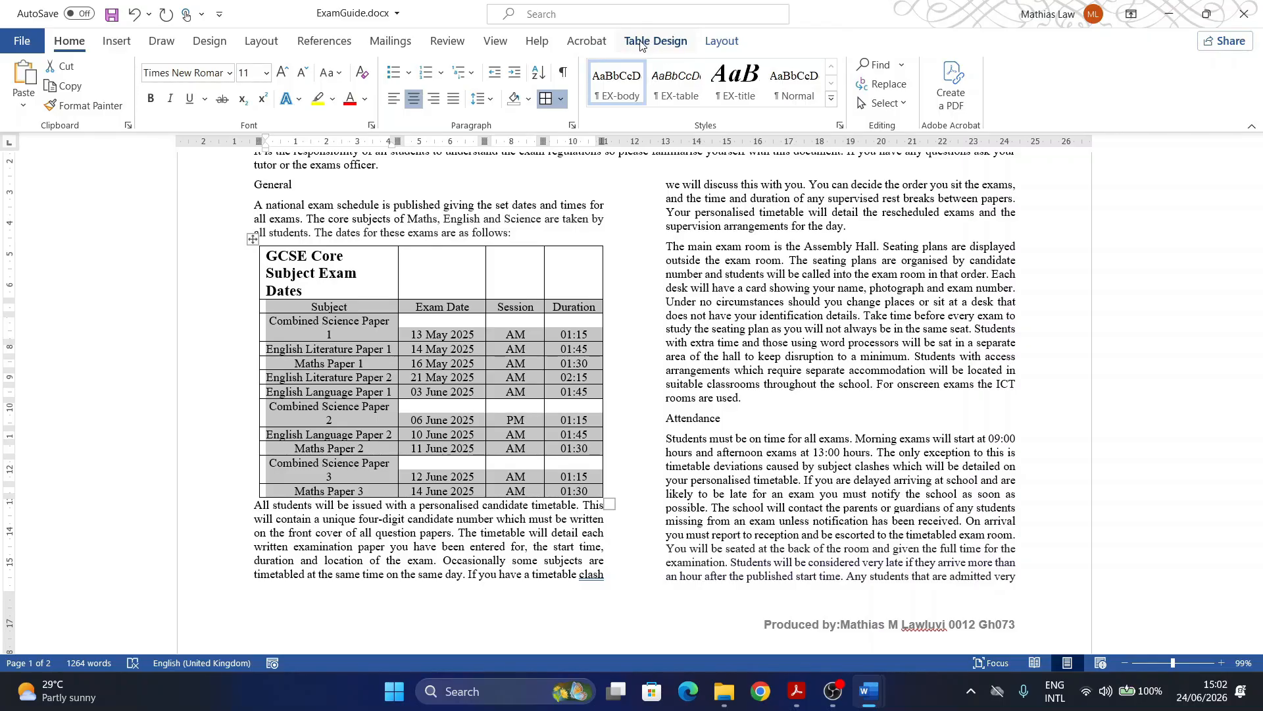
click(722, 43)
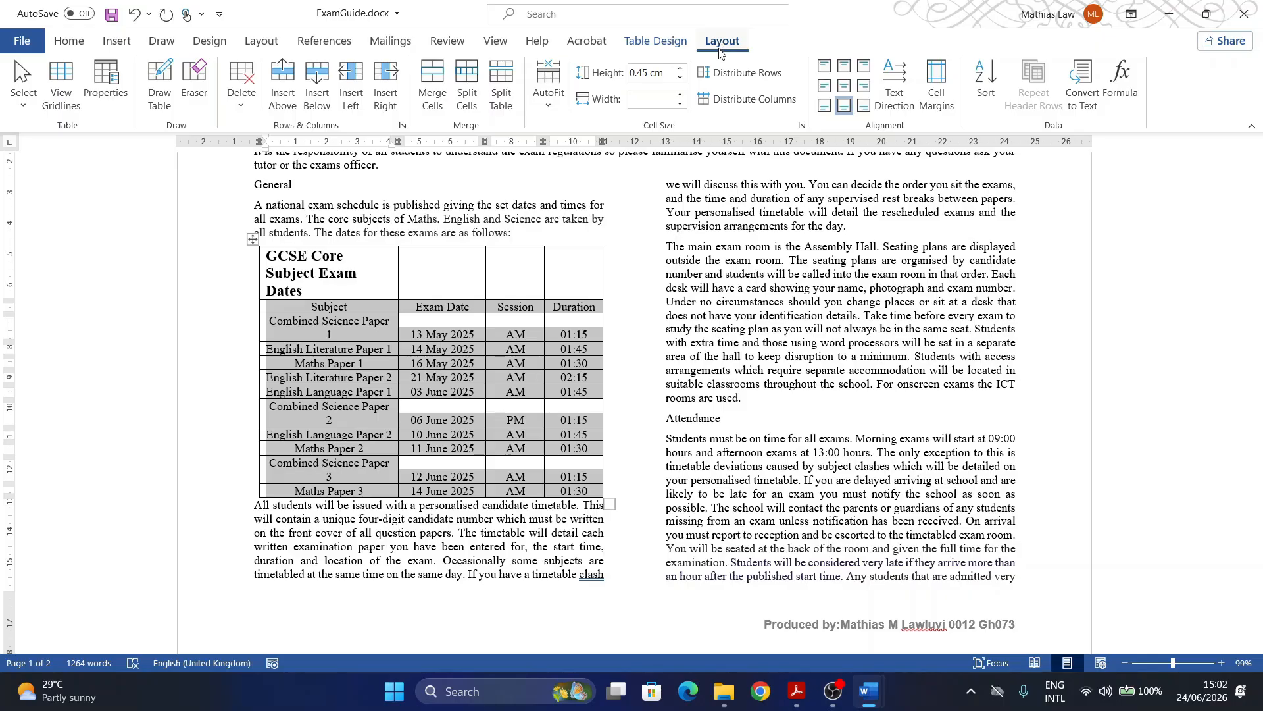
click(984, 82)
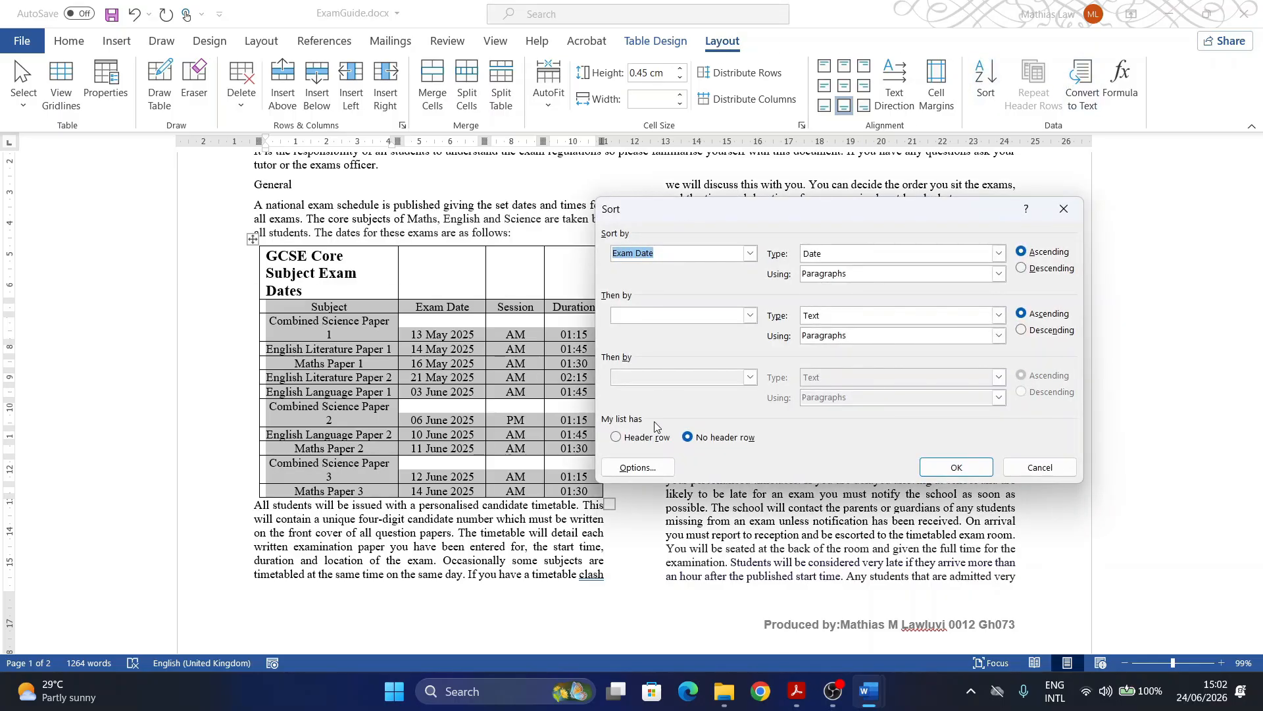
click(616, 438)
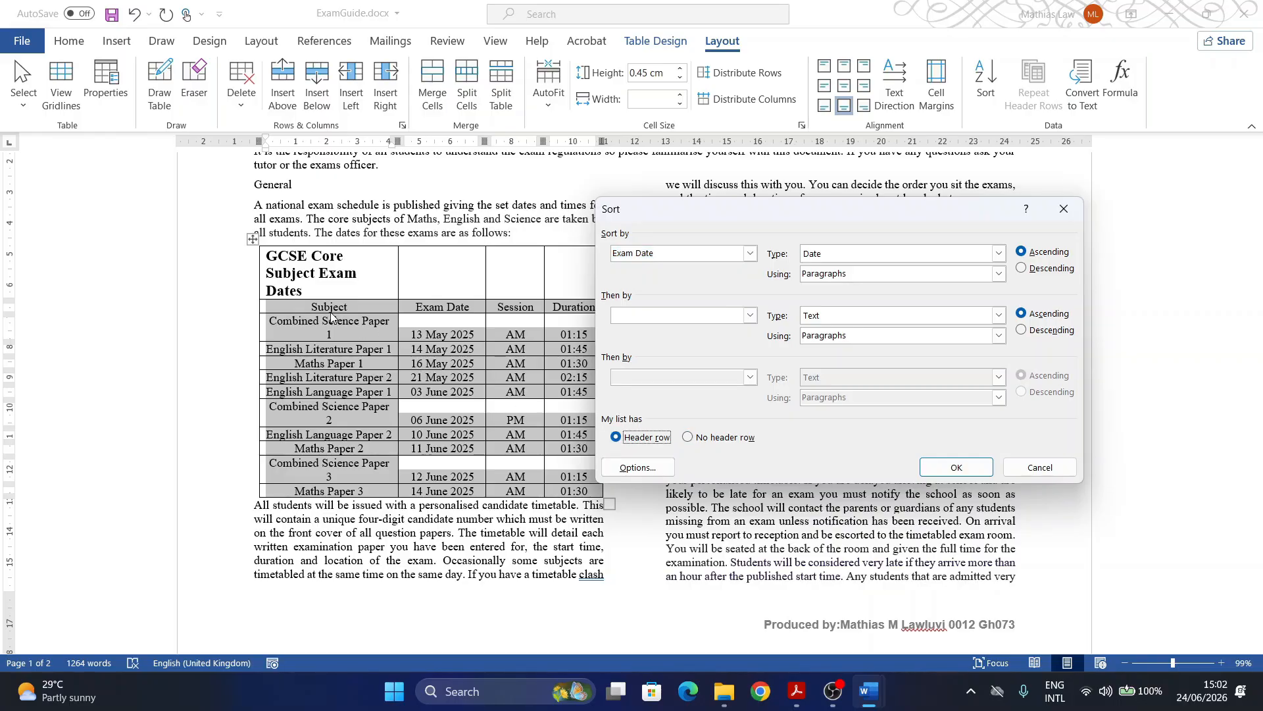
click(751, 256)
click(642, 285)
click(1037, 471)
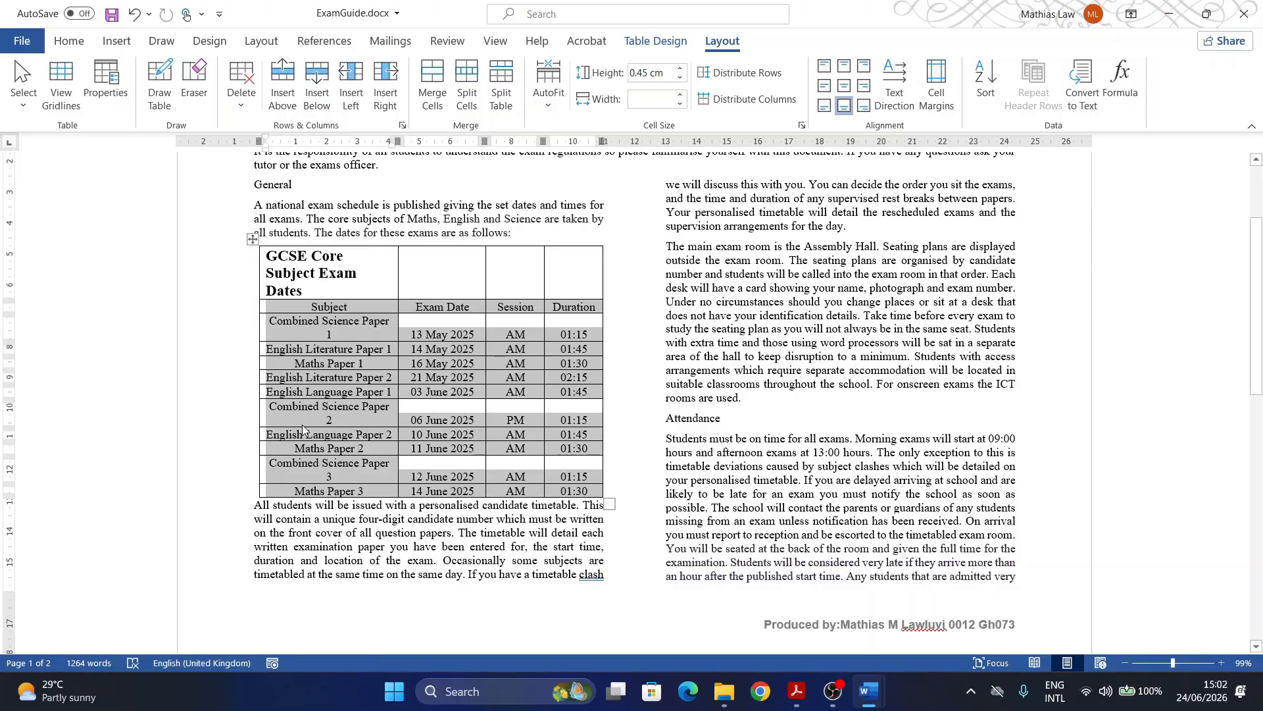
mouse_move(797, 691)
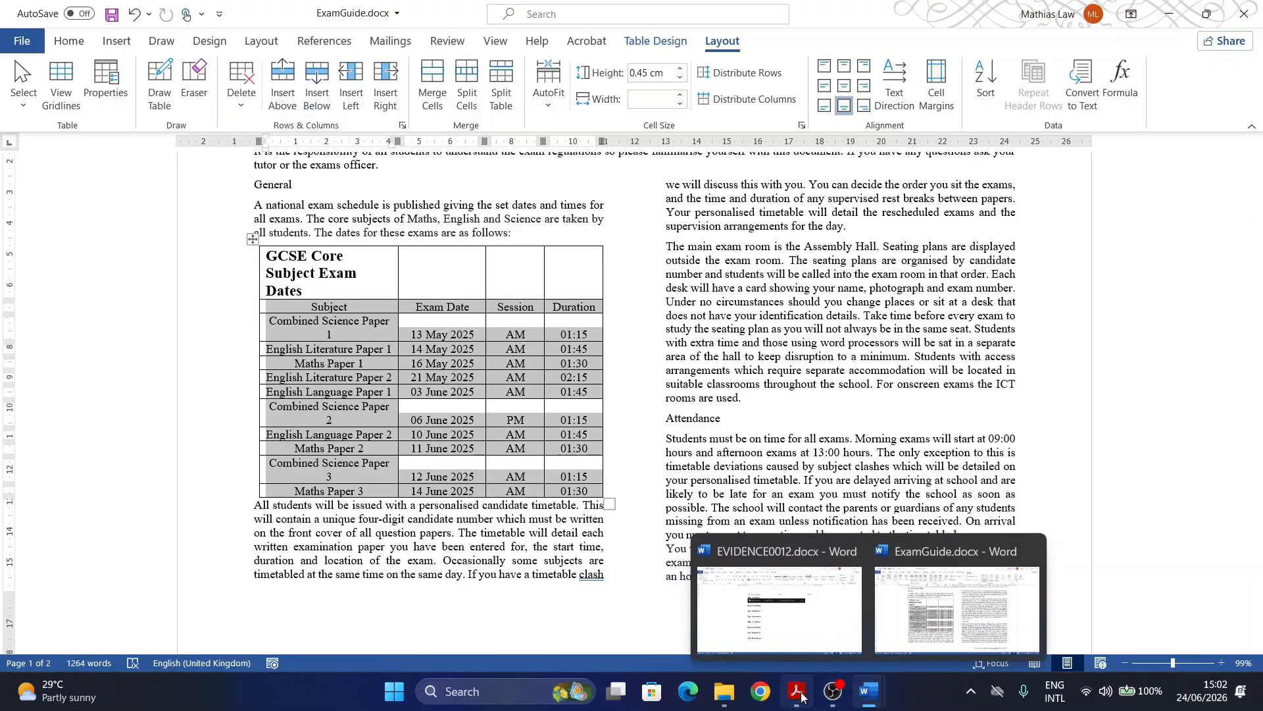
click(704, 619)
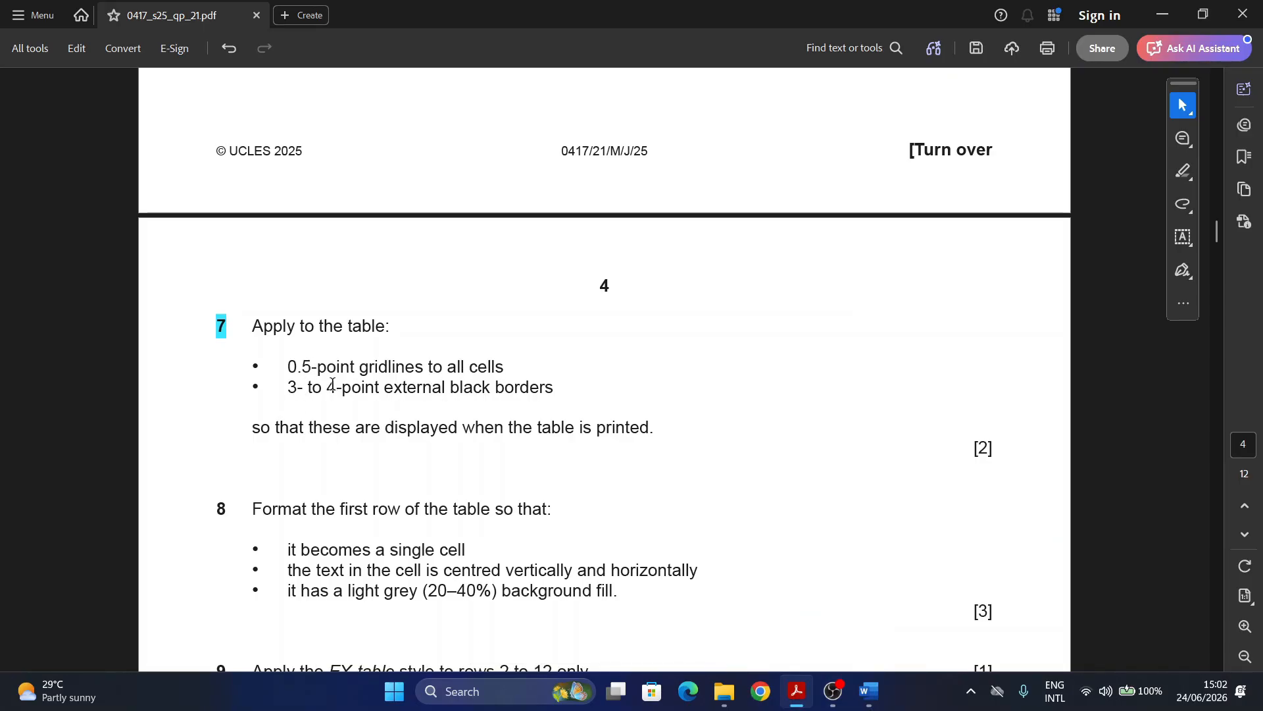
mouse_move(873, 701)
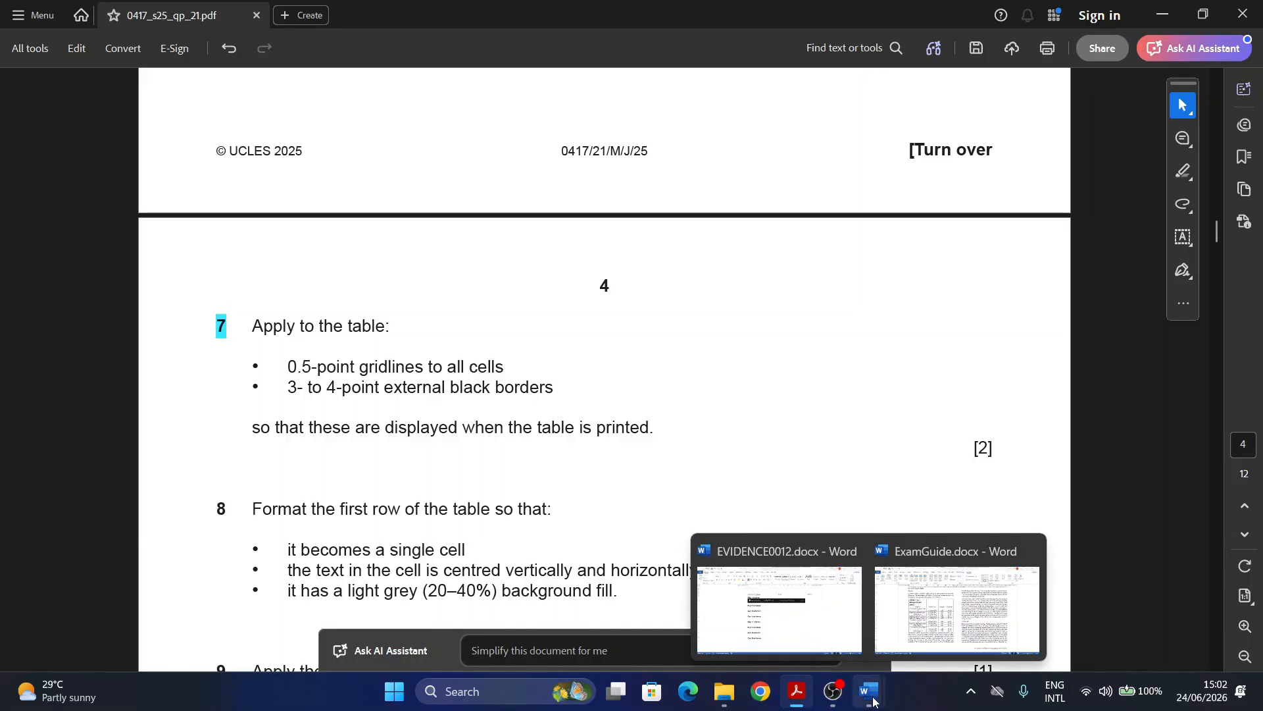
click(948, 615)
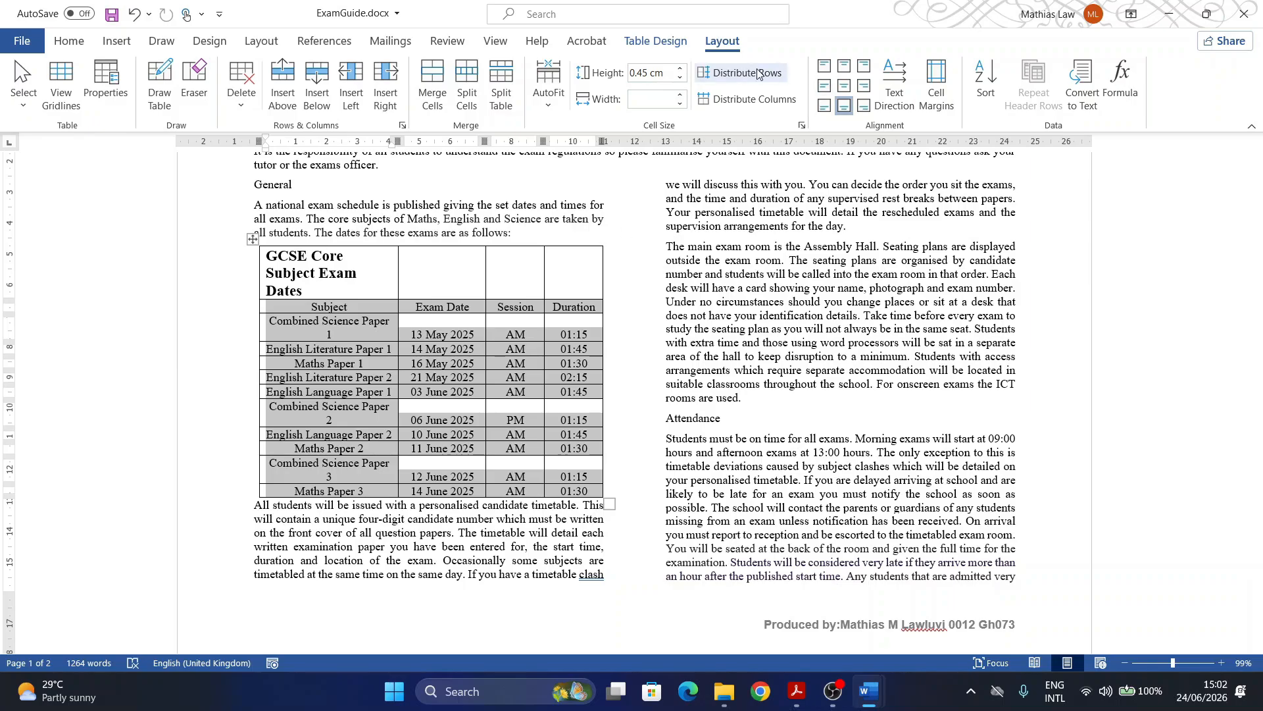
Step: In Borders and Shading, choose Custom with ½ pt width, keeping the inside vertical gridline
click(681, 46)
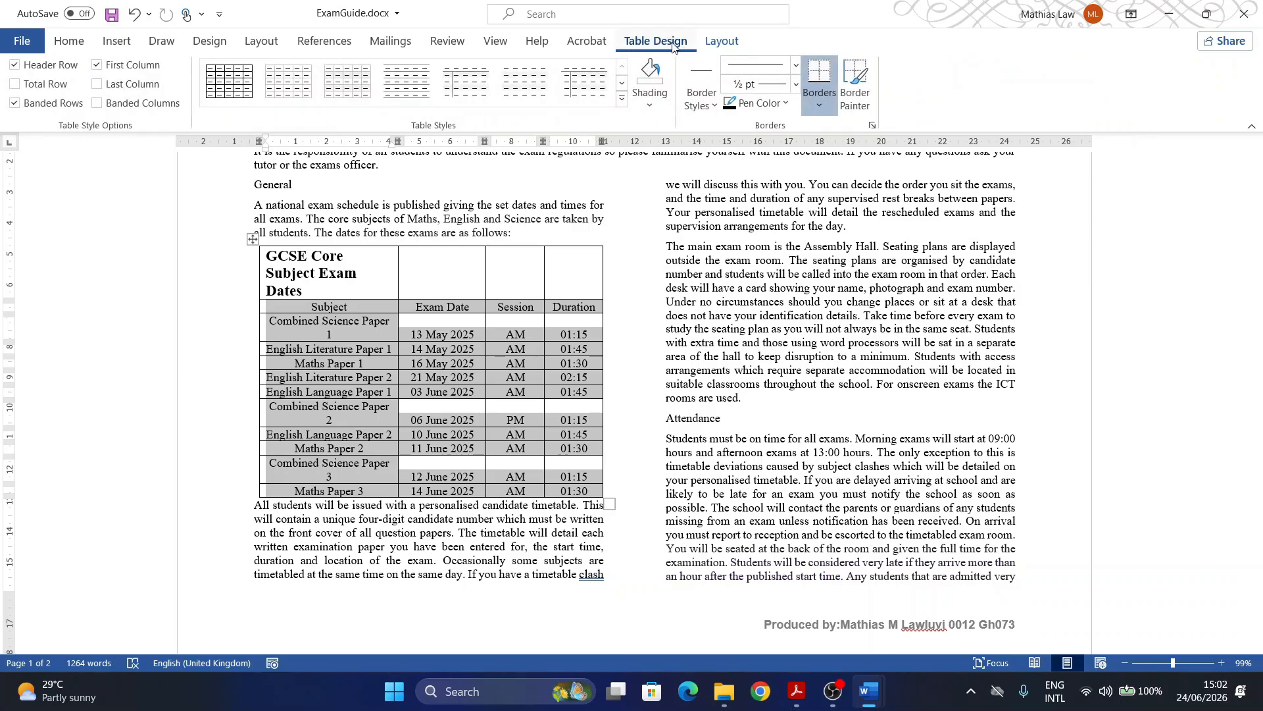
click(820, 105)
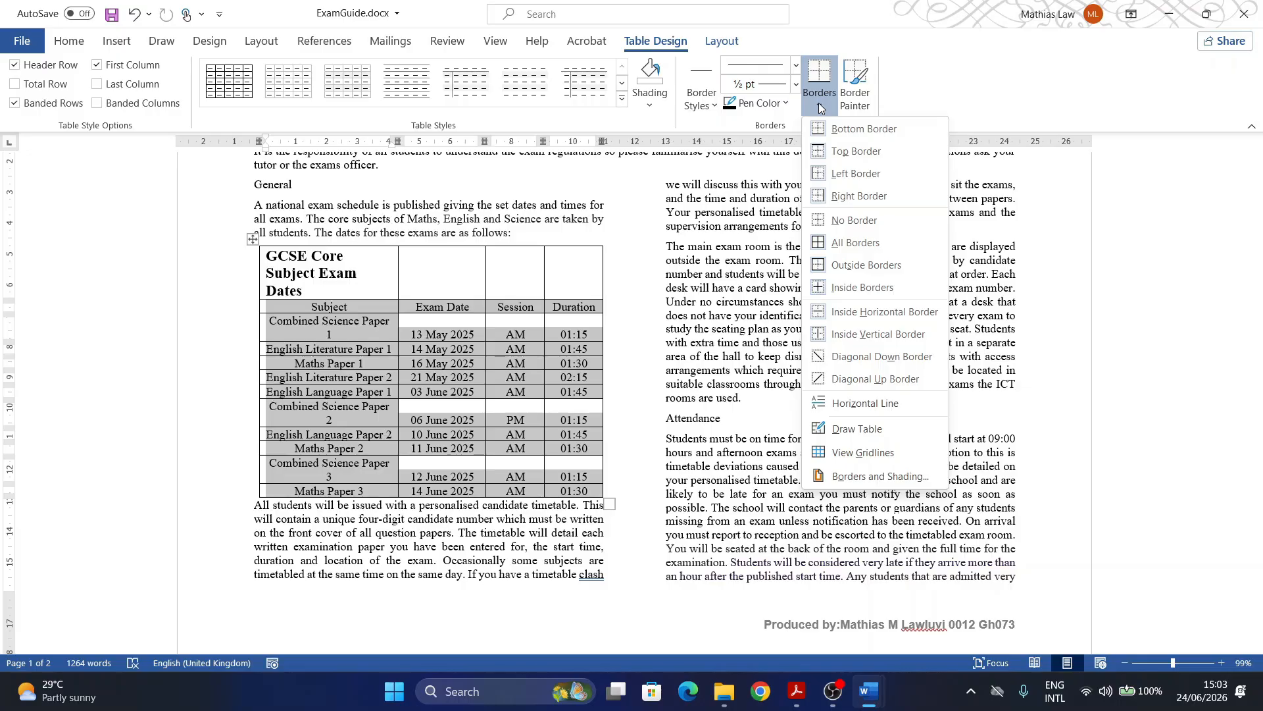
click(855, 477)
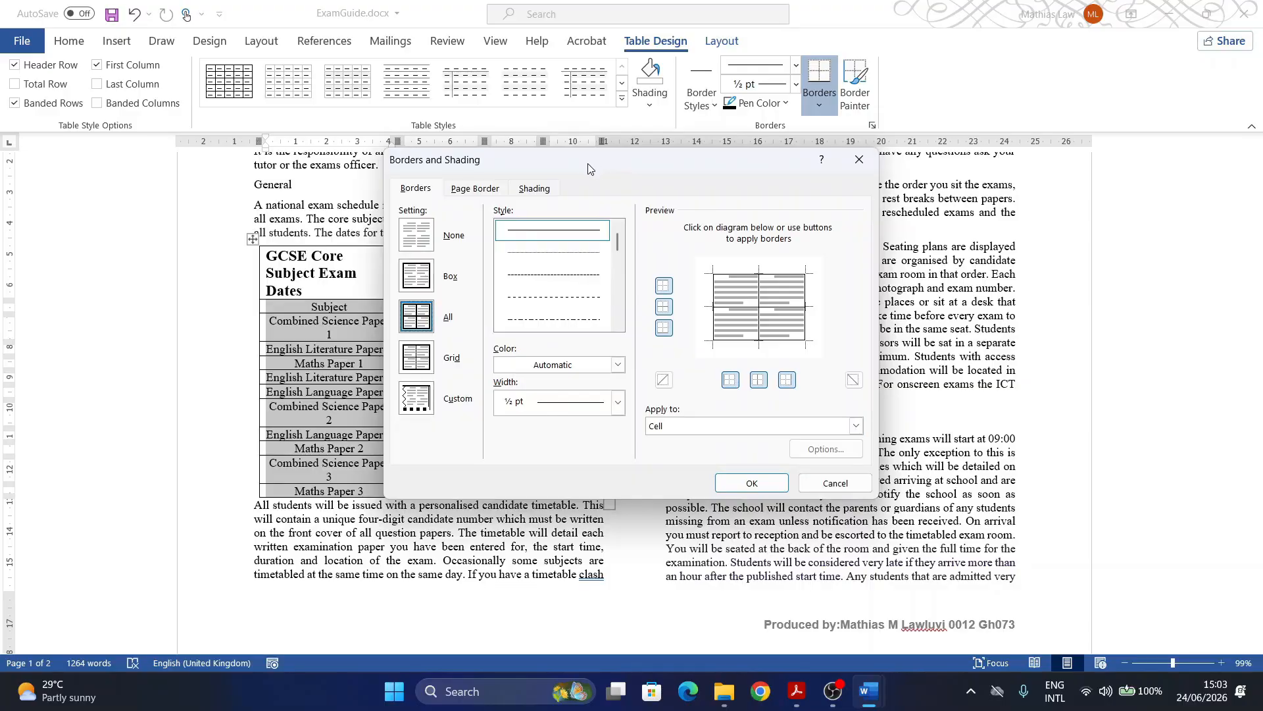
drag(588, 169, 866, 145)
click(696, 374)
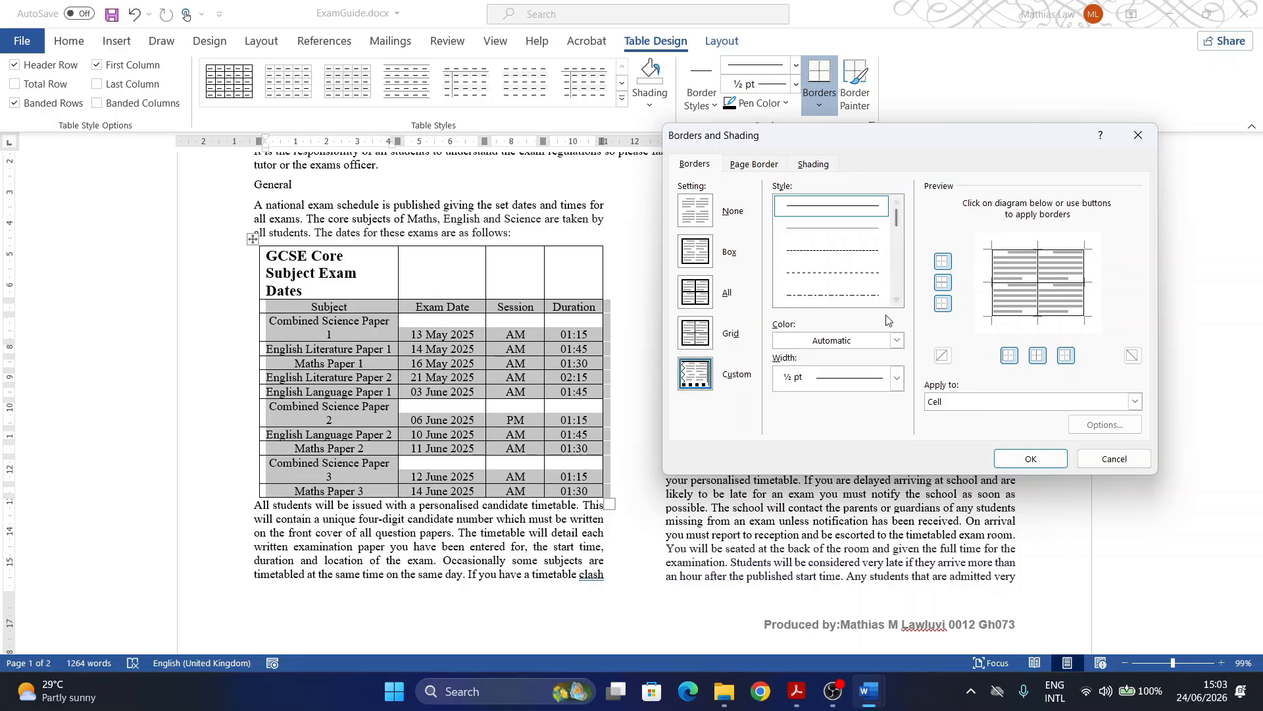
click(899, 379)
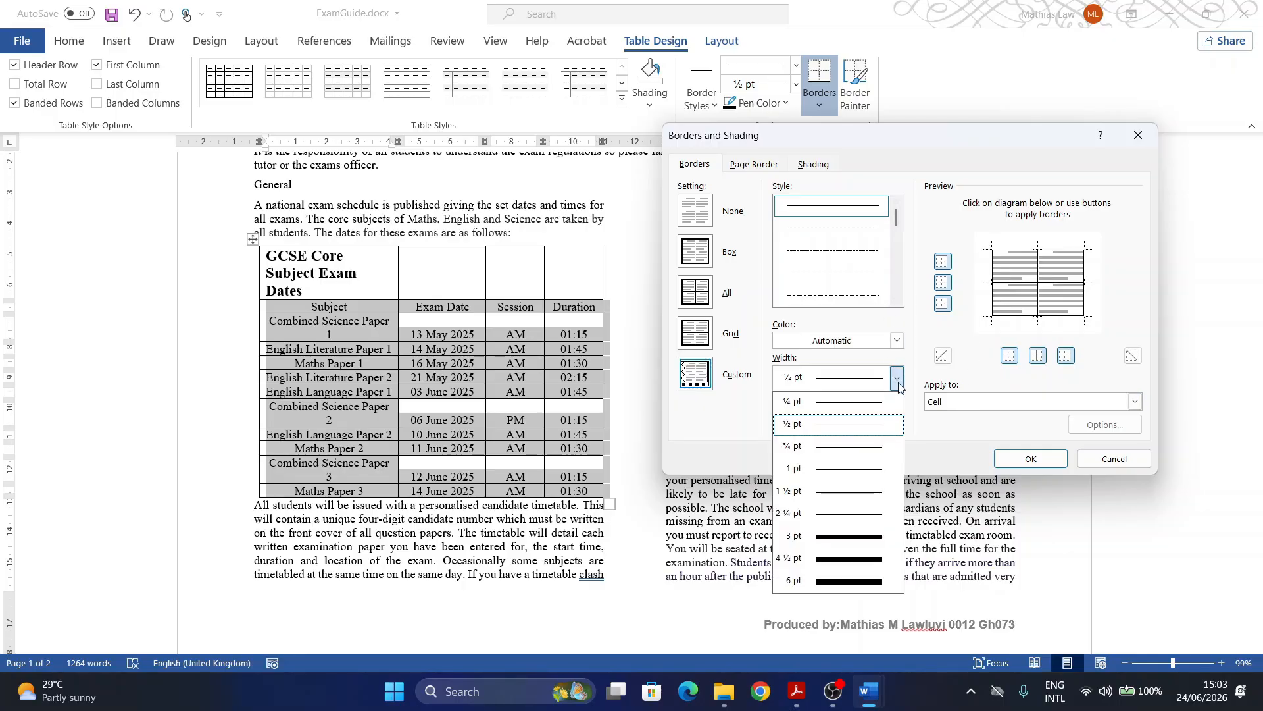
click(816, 427)
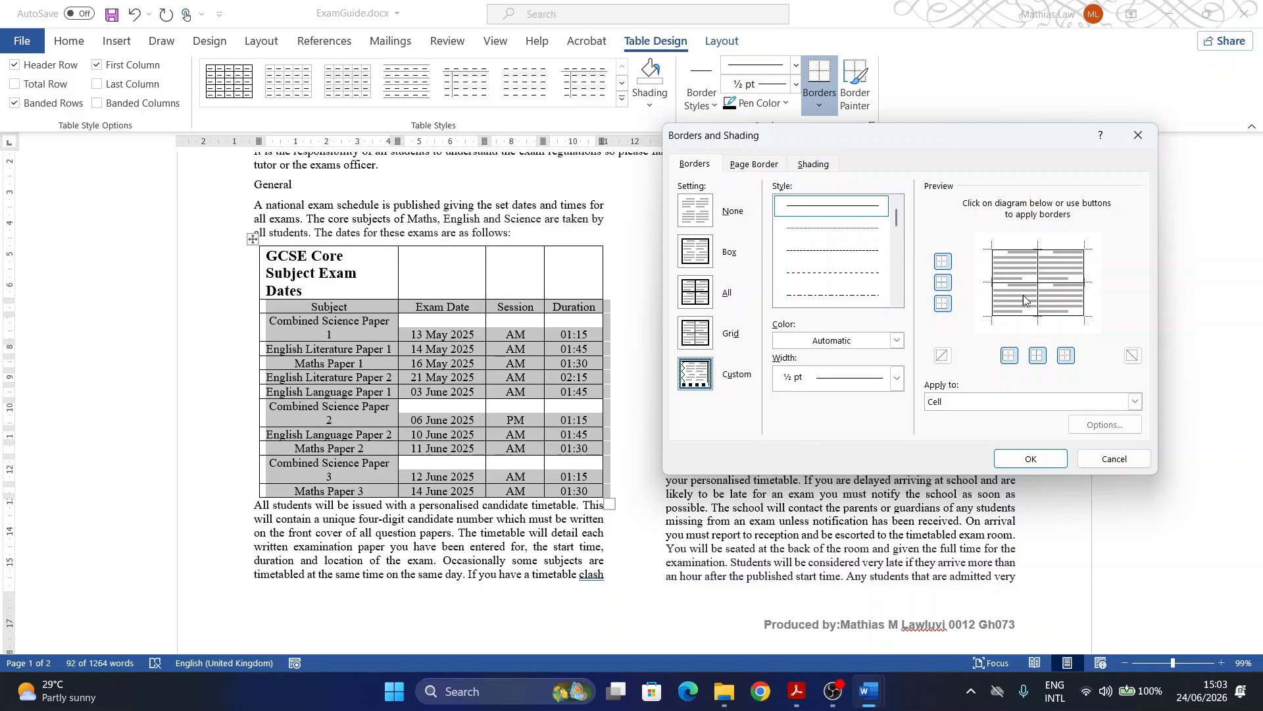
click(1044, 360)
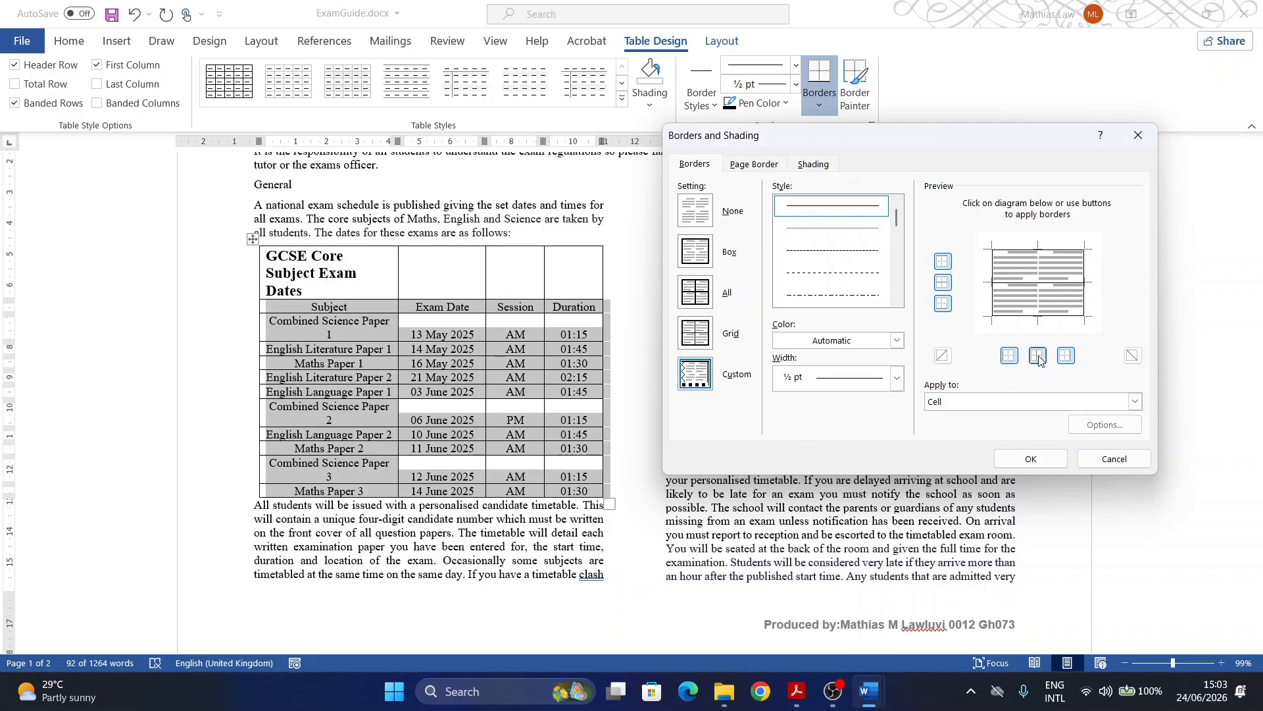
click(1041, 360)
Step: Apply borders to the whole table at 3 pt width, redrawing the top, bottom, left and right edges
click(1135, 402)
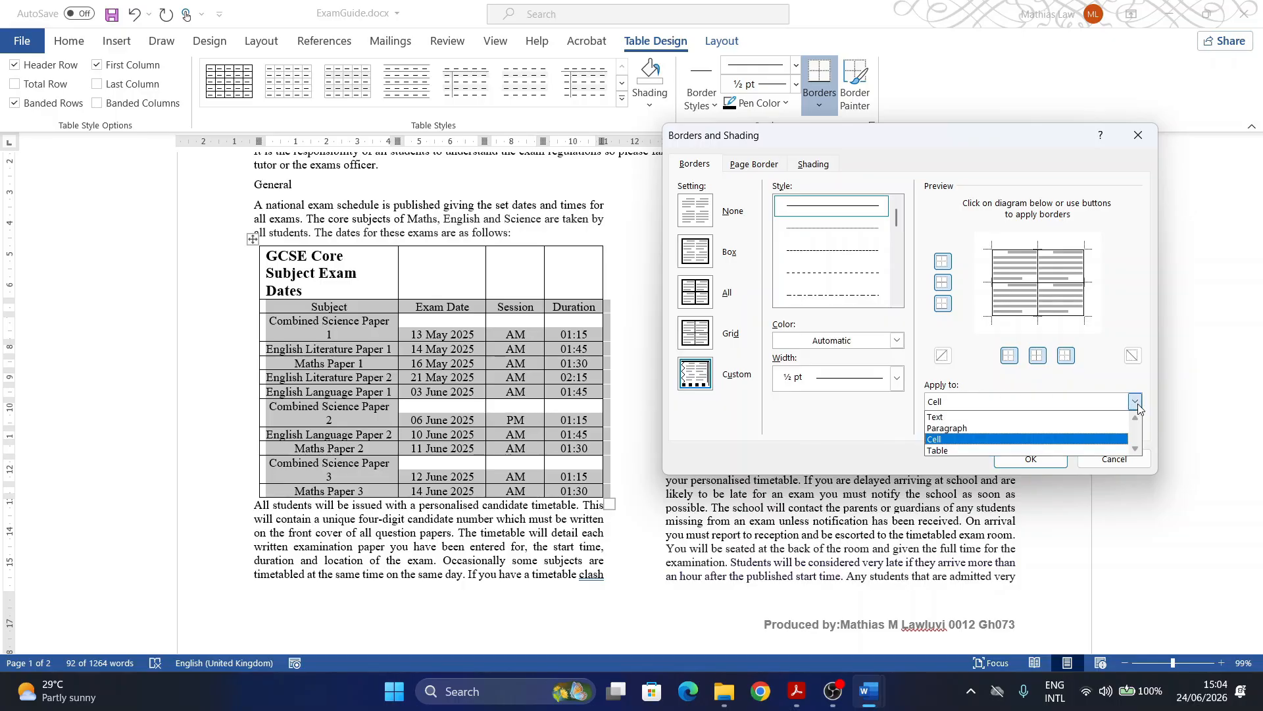
click(939, 452)
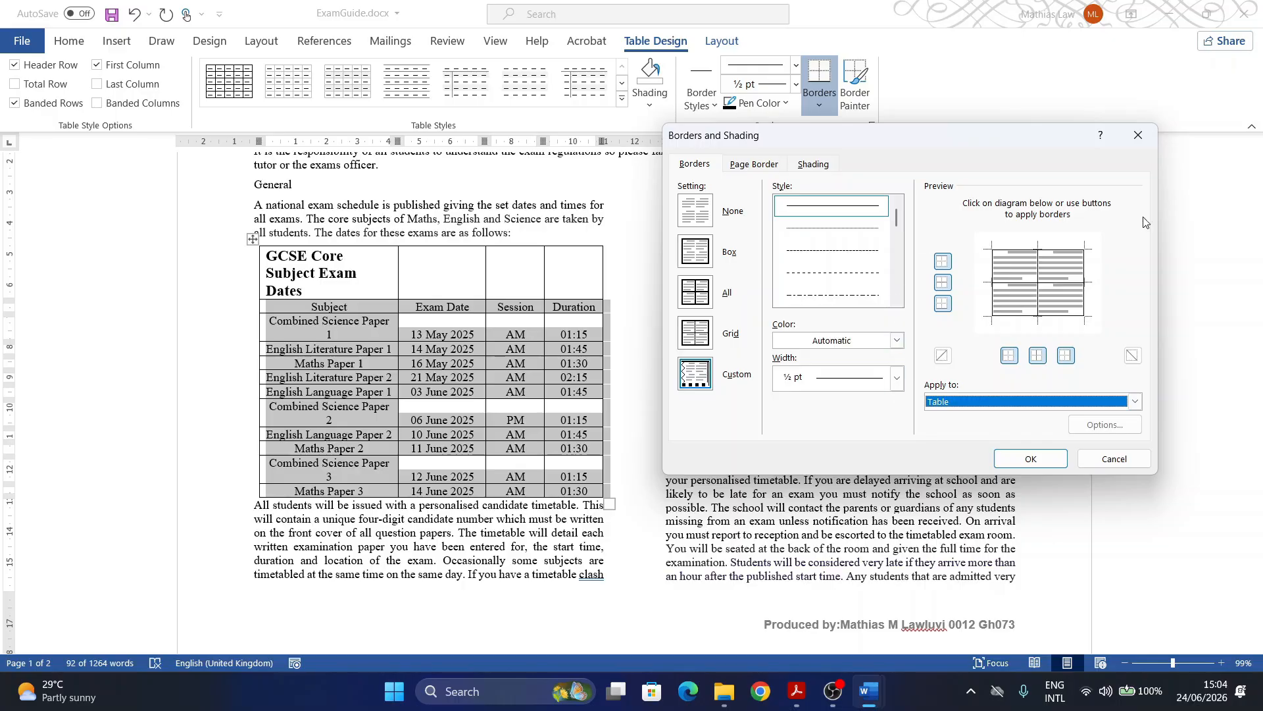
click(898, 378)
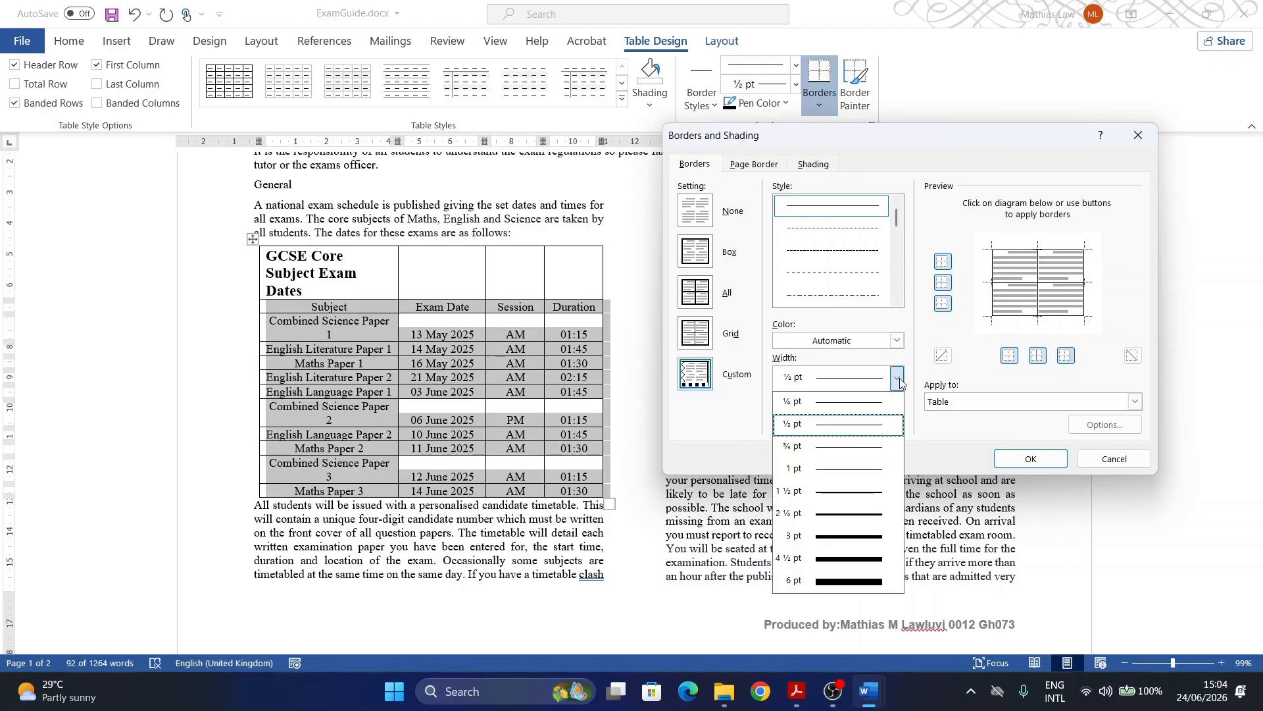
click(839, 544)
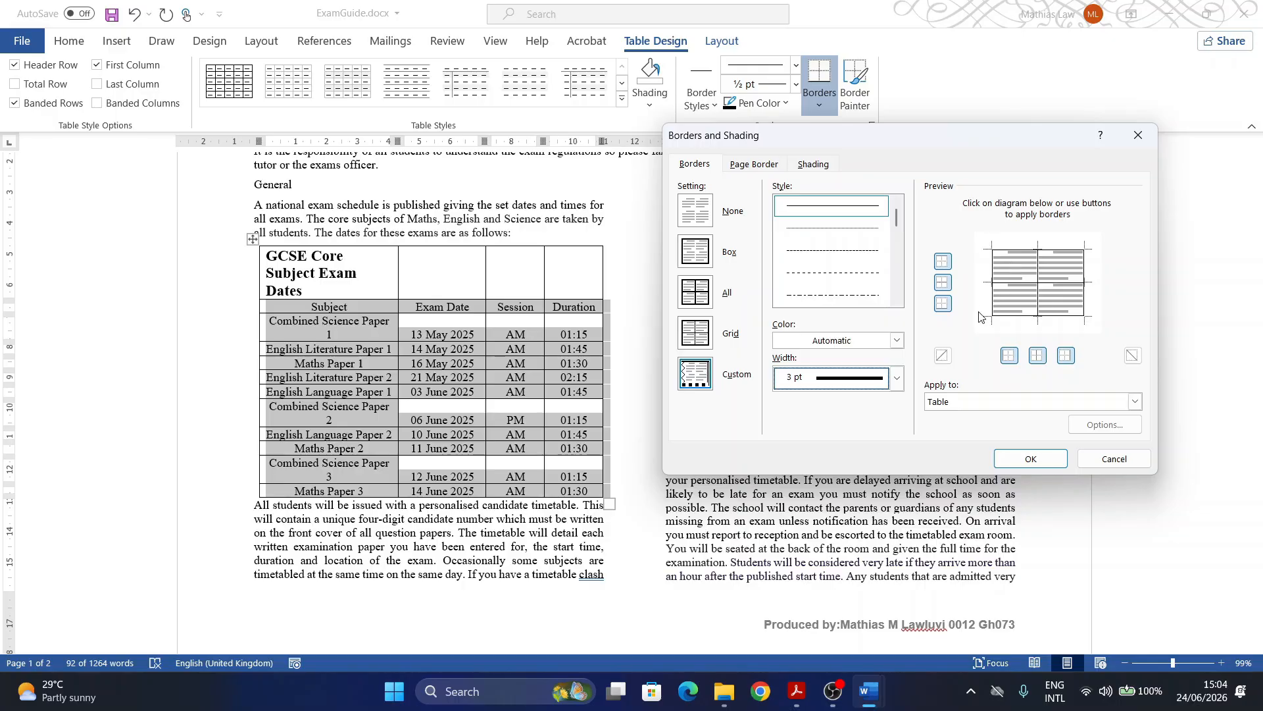
click(943, 261)
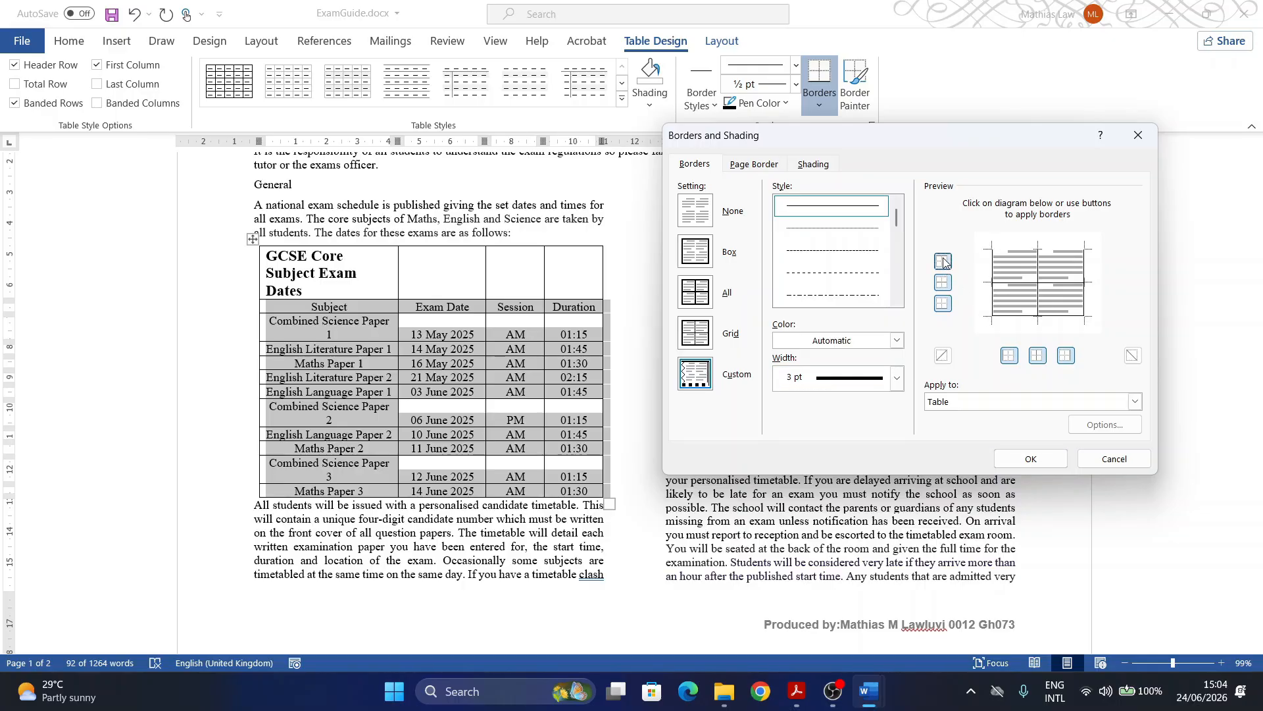
click(943, 262)
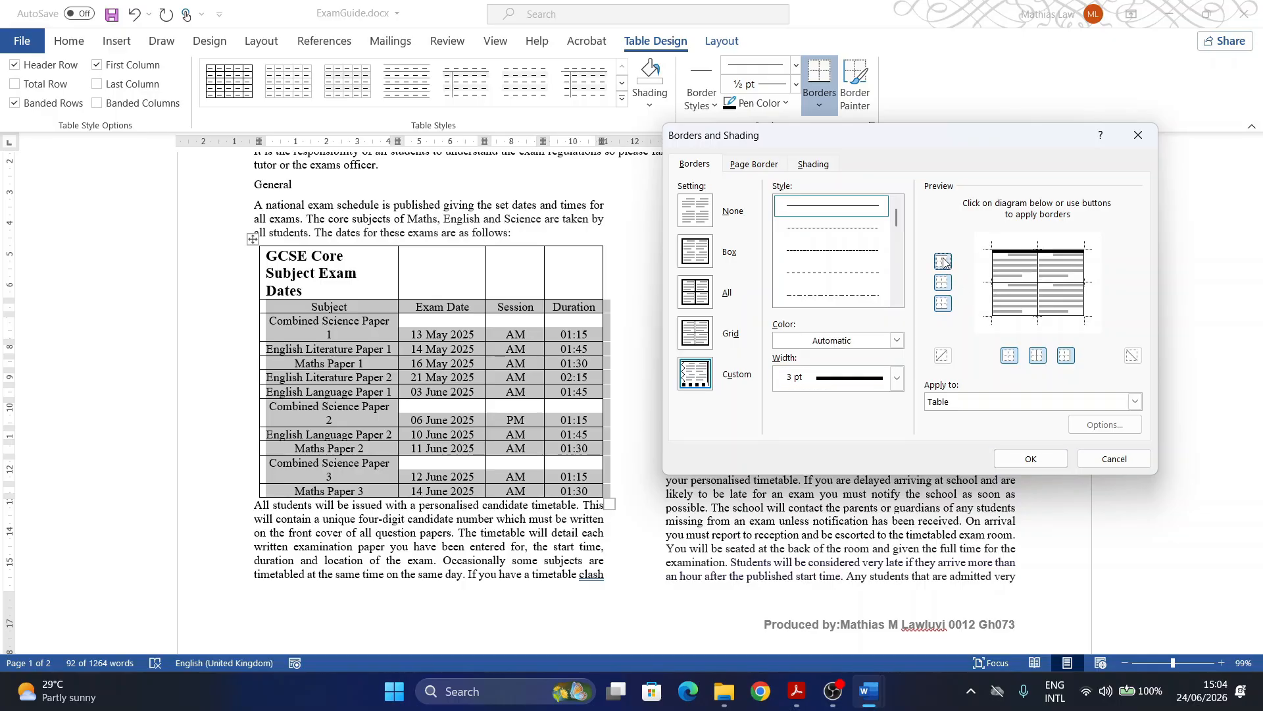
click(942, 308)
click(942, 308)
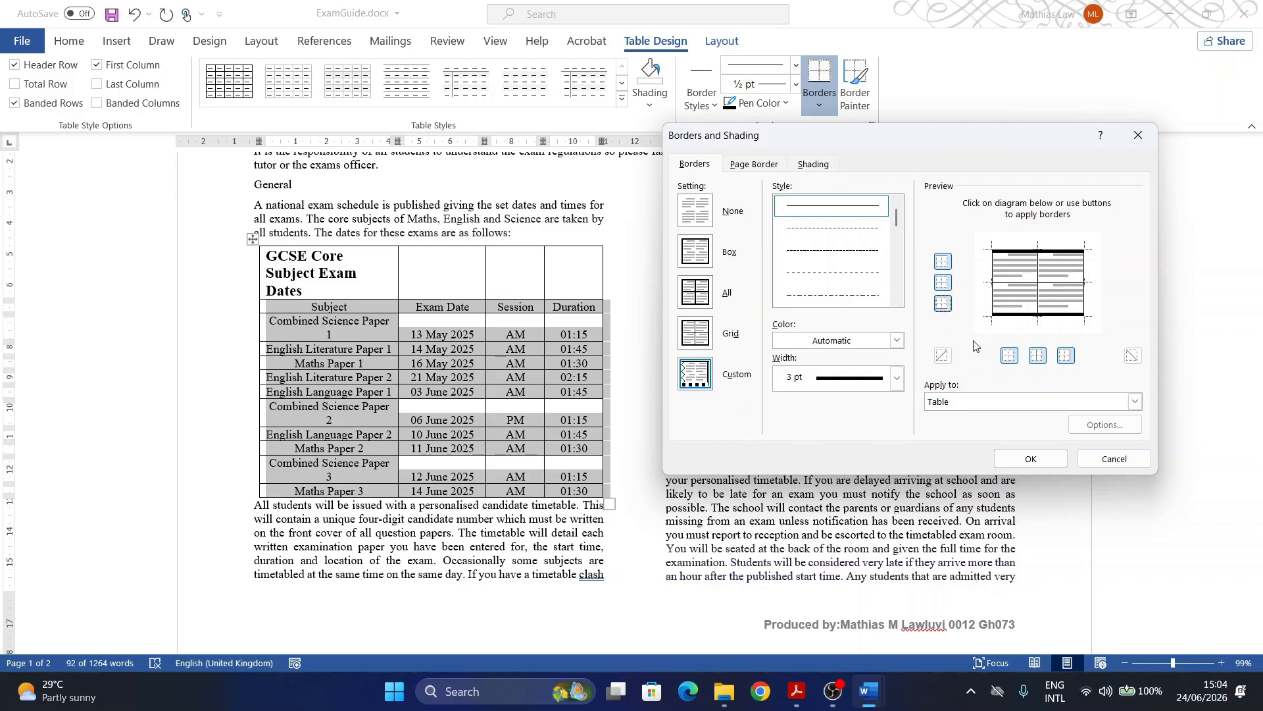
click(1010, 360)
click(1010, 360)
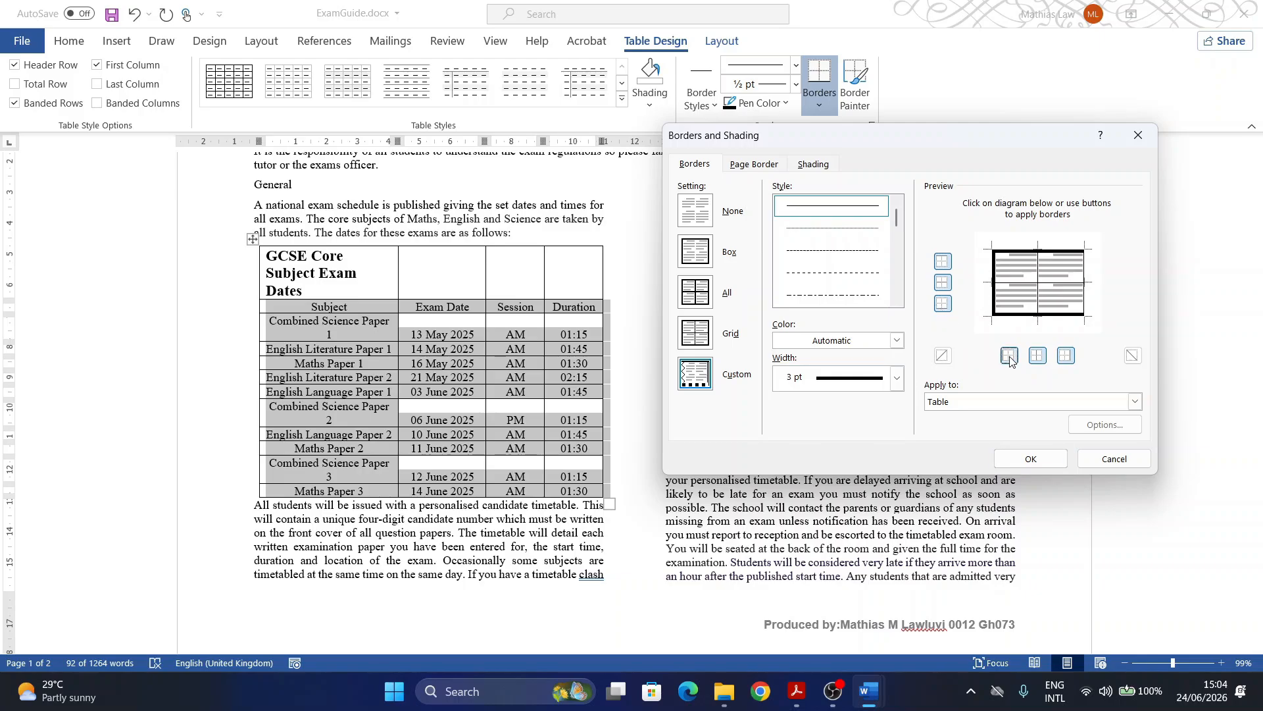
click(1063, 358)
click(1064, 358)
Step: Re-check the four thick outer edges in the preview and confirm the 3 pt border
click(994, 283)
click(995, 282)
click(1022, 255)
click(1056, 255)
click(1083, 273)
click(1084, 294)
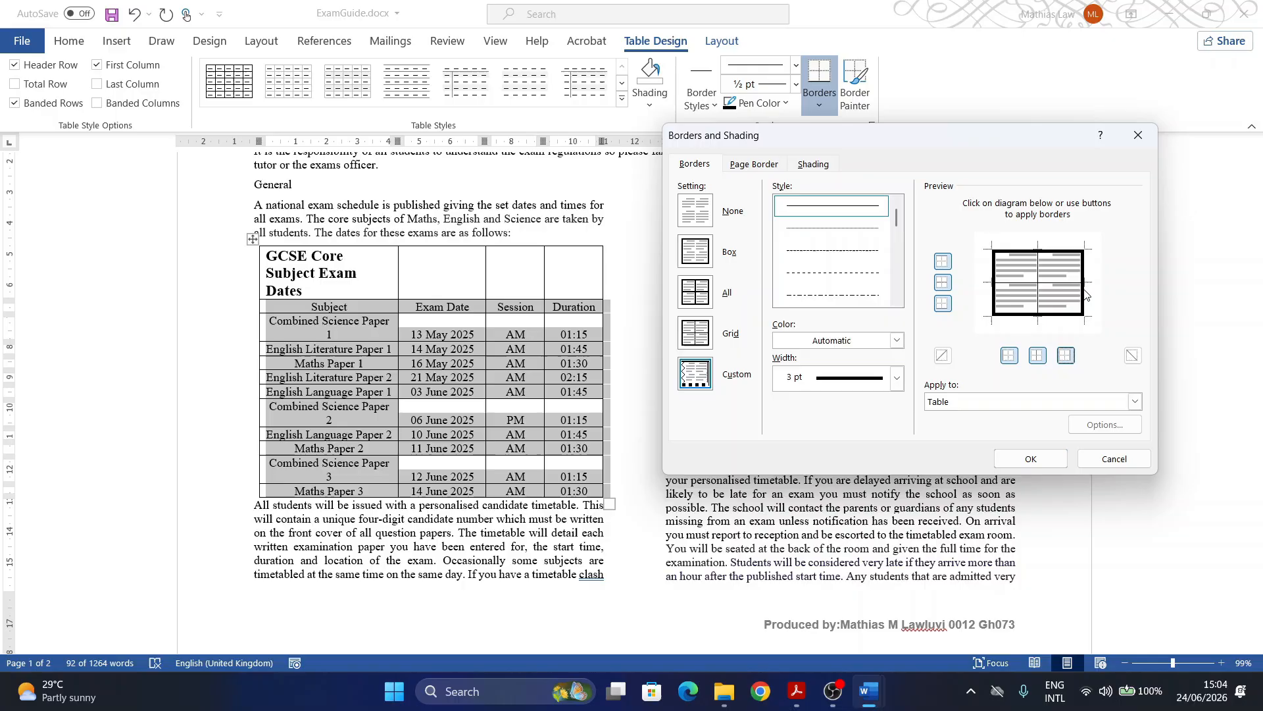
click(1058, 319)
click(1057, 319)
click(1031, 458)
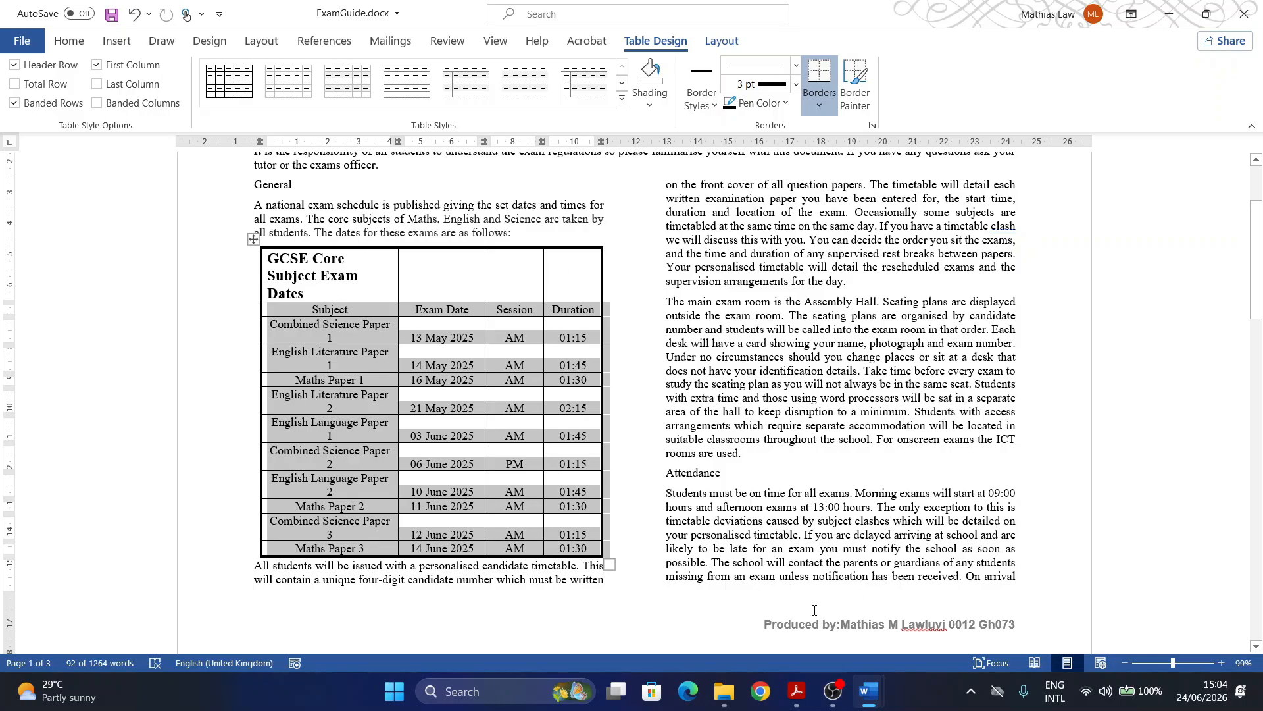
click(796, 703)
scroll(324, 360, down, 2)
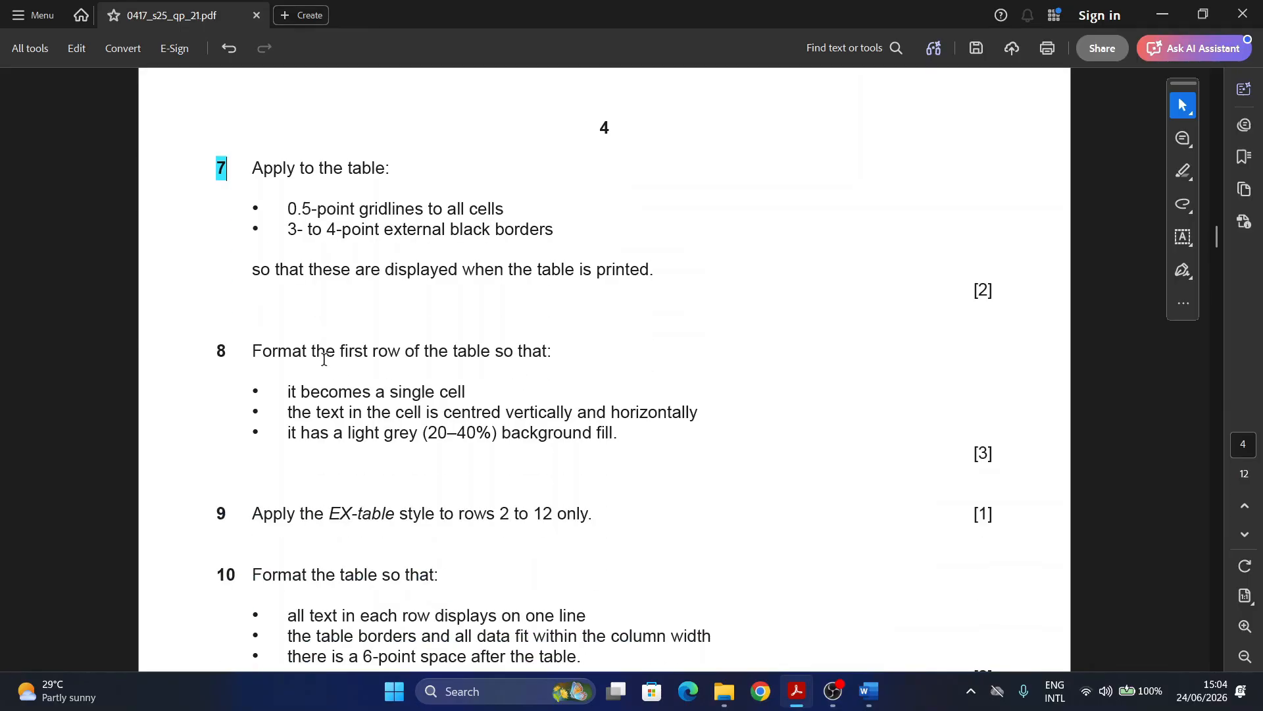
scroll(299, 318, down, 2)
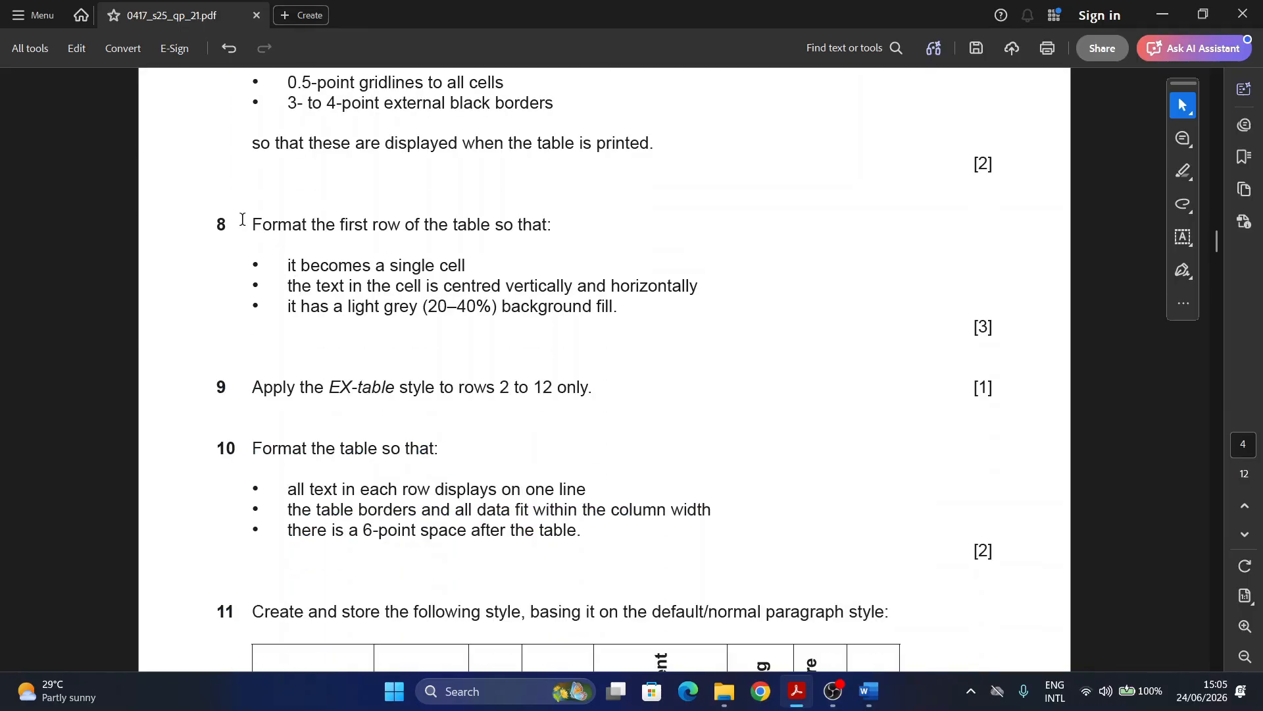
drag(242, 219, 206, 222)
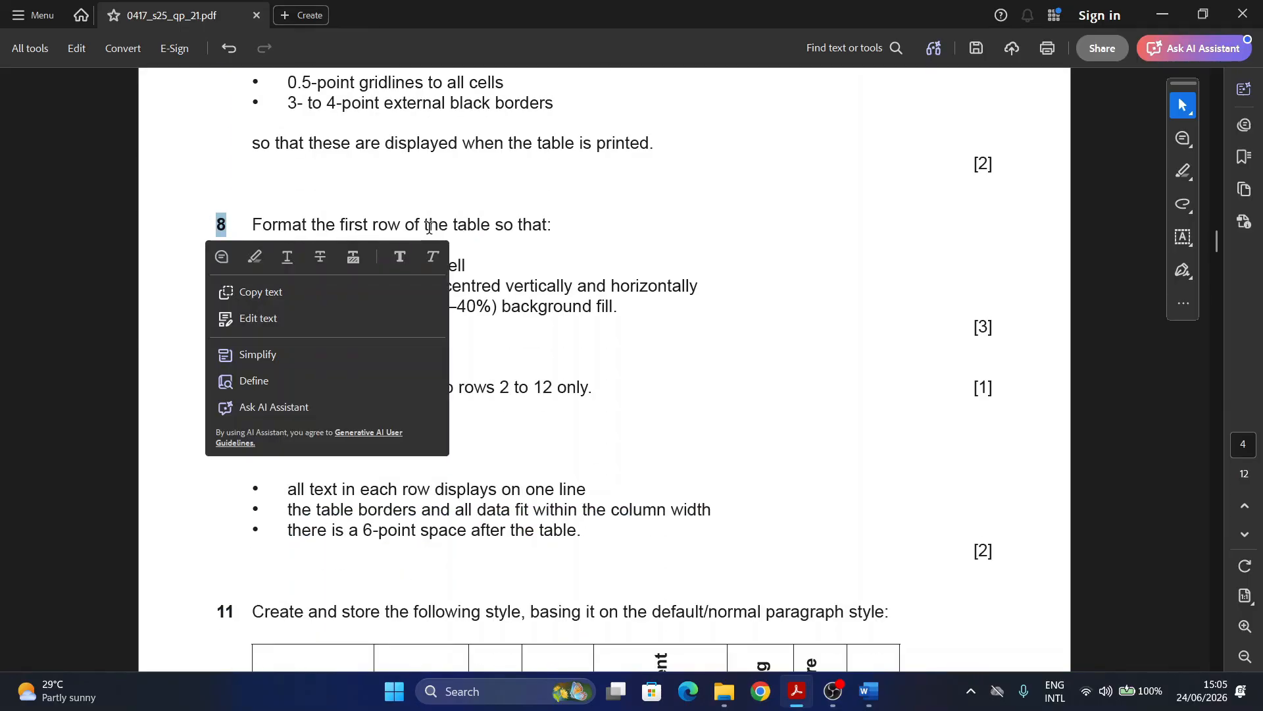
click(435, 200)
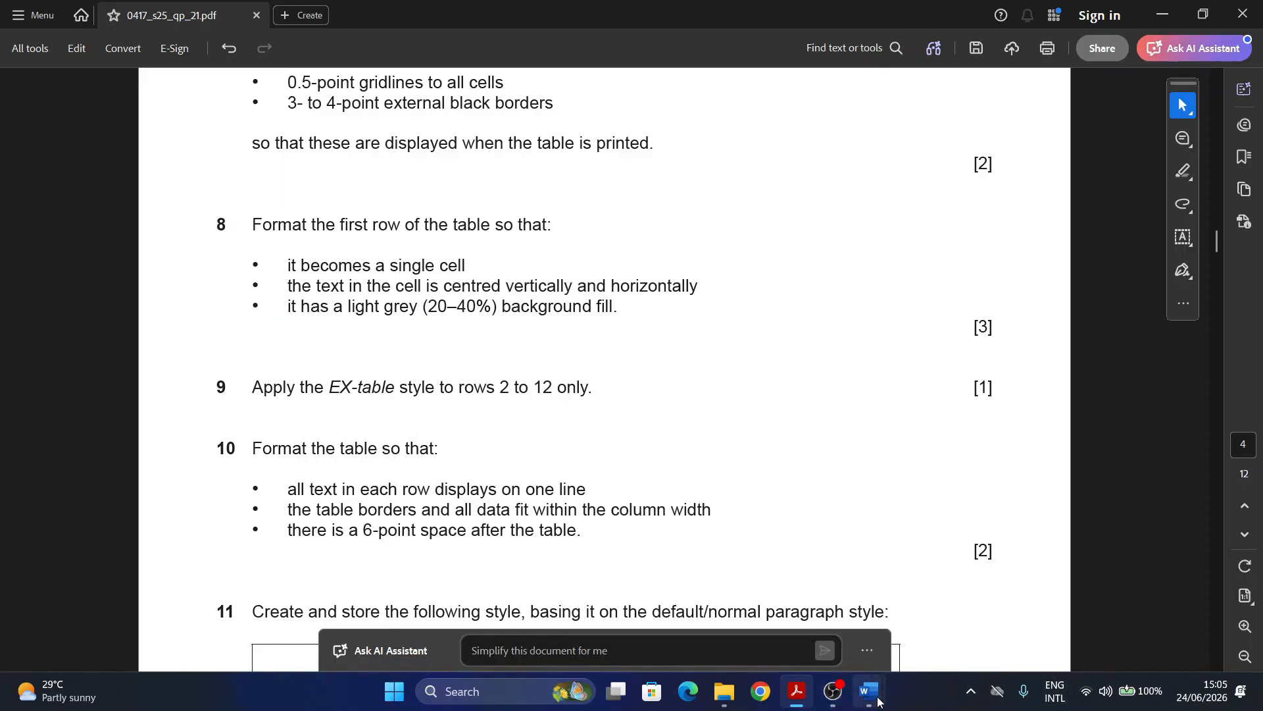
Step: Merge the exam-dates table's first row into a single cell
mouse_move(876, 696)
click(957, 609)
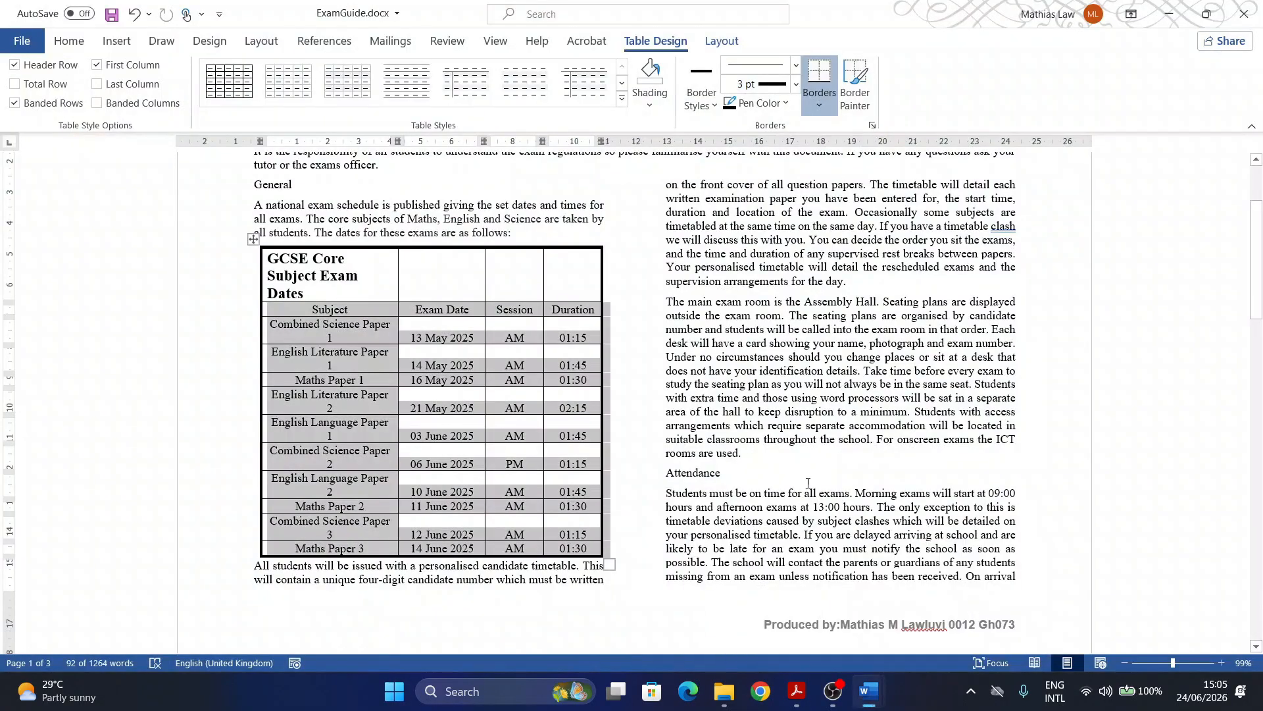
click(387, 290)
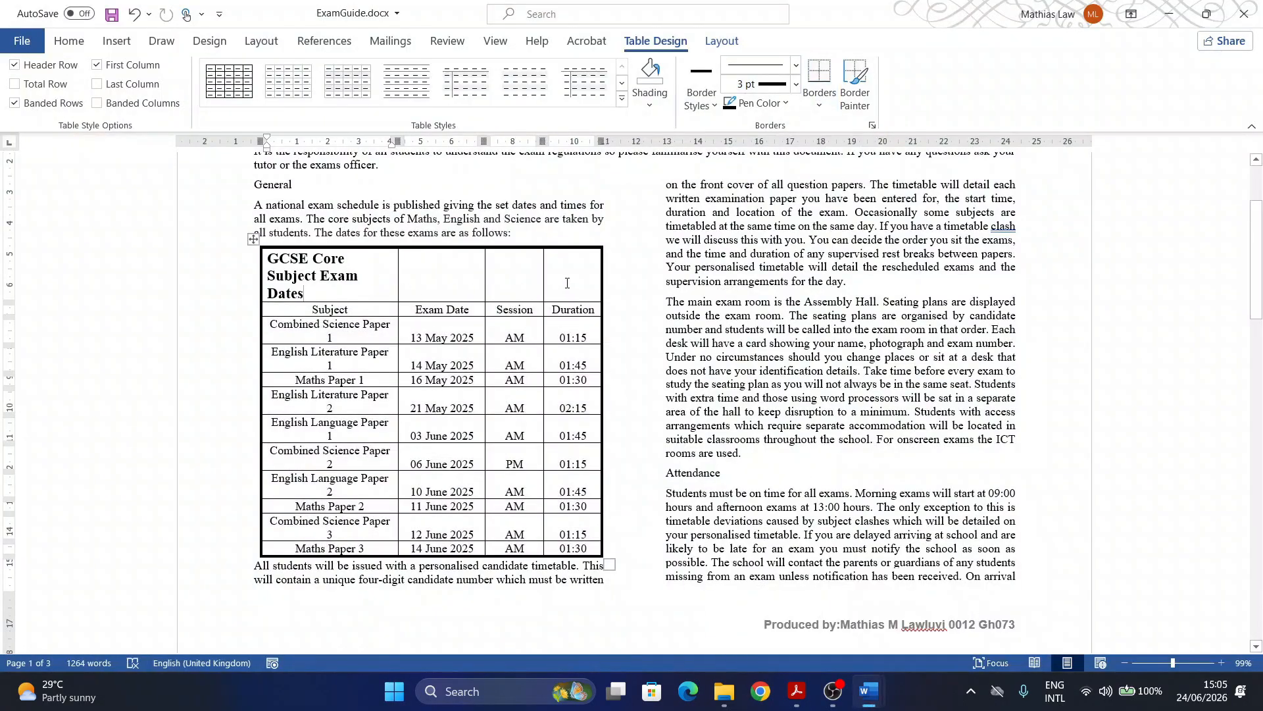
drag(565, 282, 306, 255)
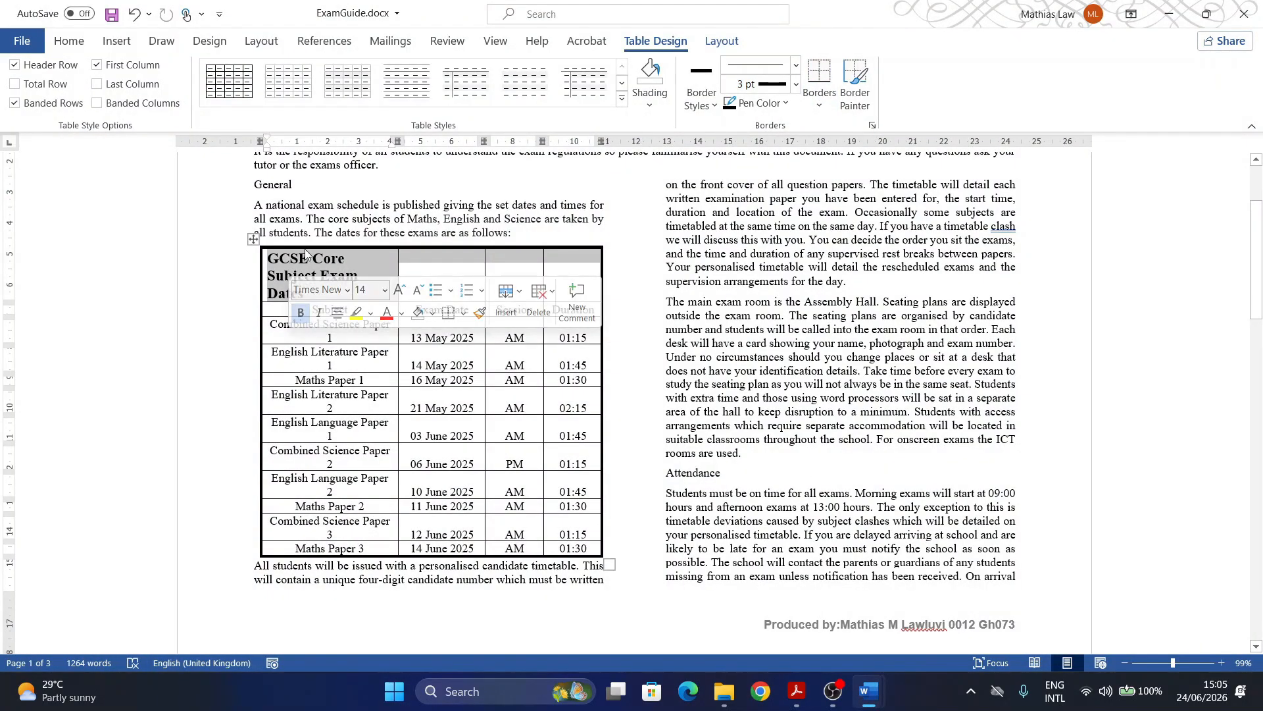
click(715, 44)
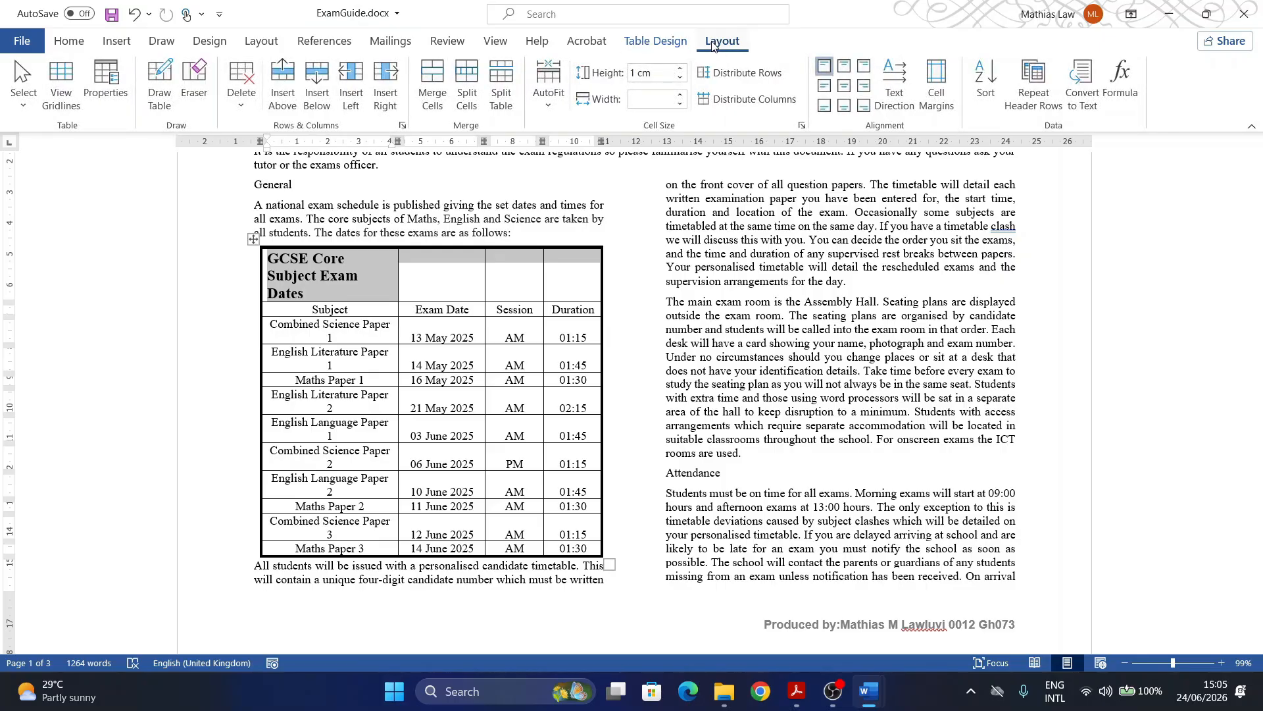
click(430, 83)
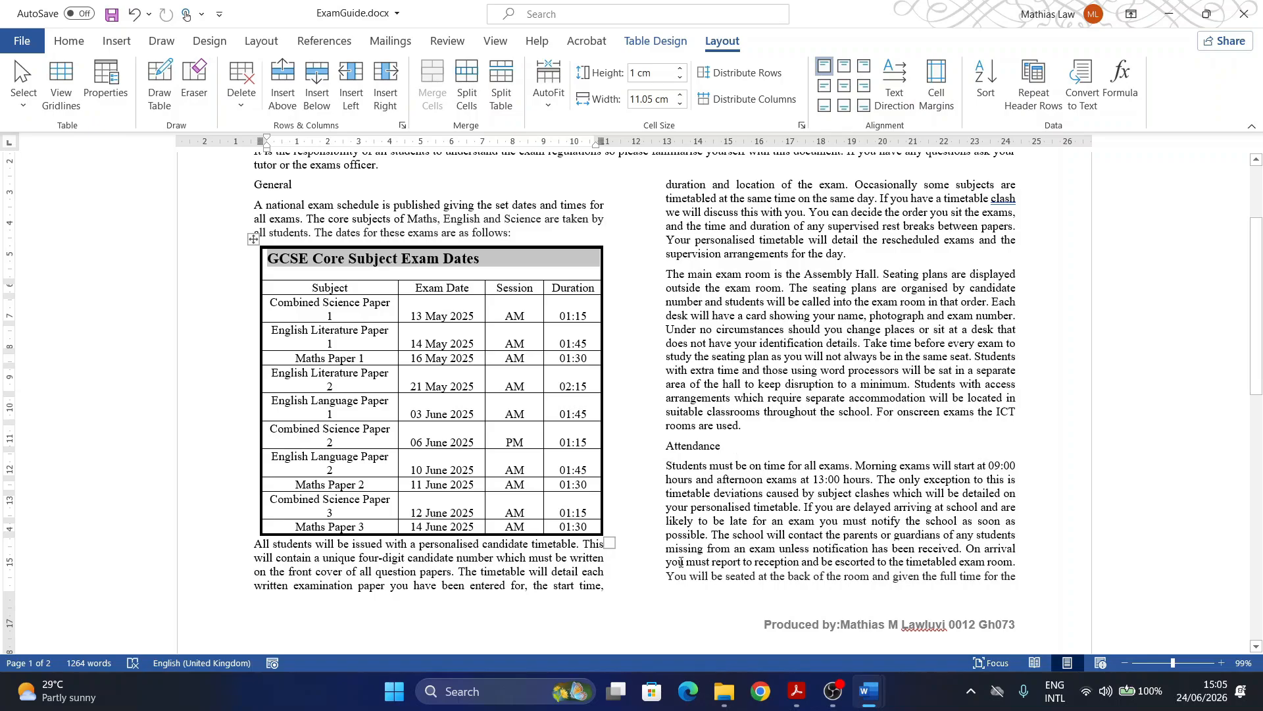
Step: Centre the GCSE Core Subject Exam Dates title vertically and horizontally in the merged cell
click(796, 694)
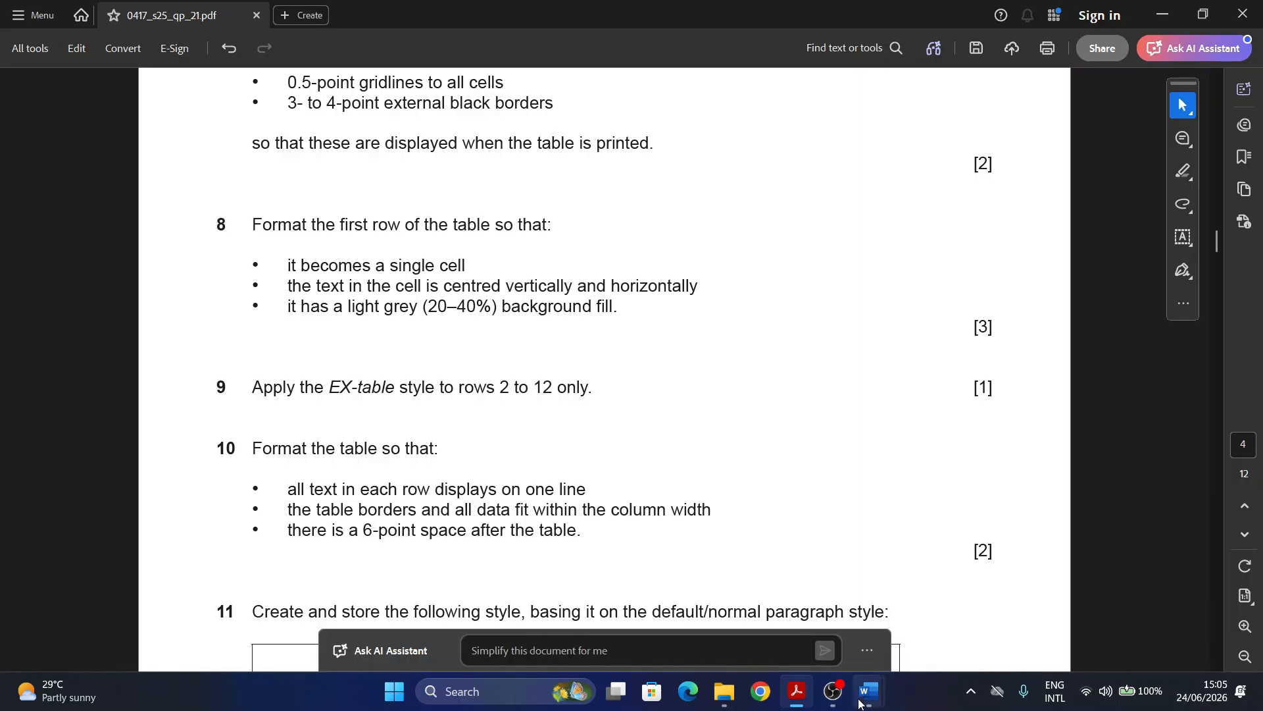
mouse_move(868, 691)
click(945, 651)
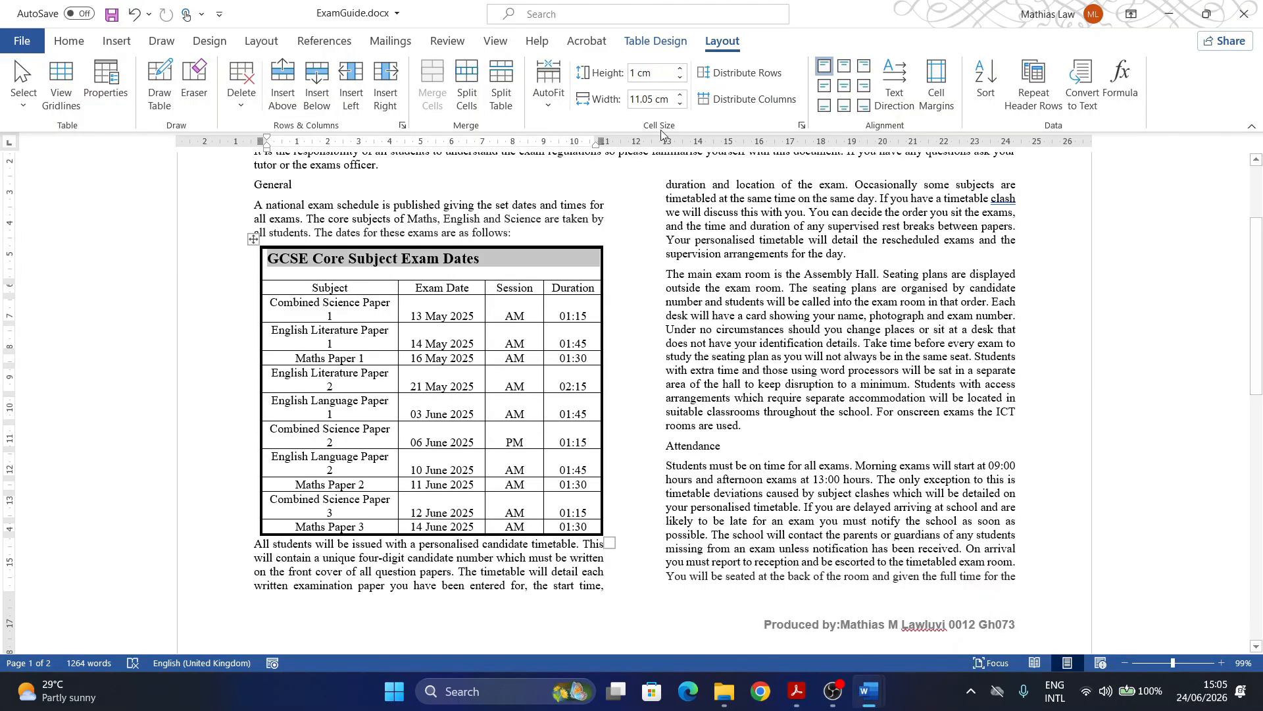
click(844, 86)
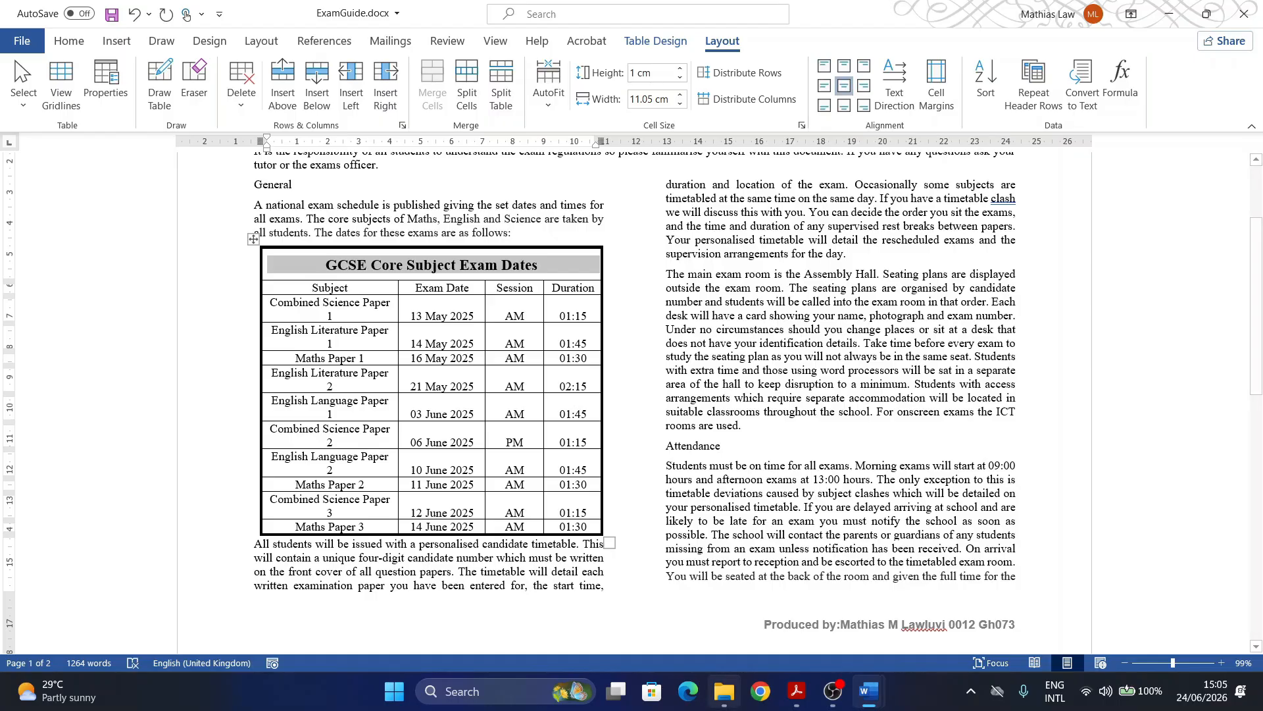
click(795, 703)
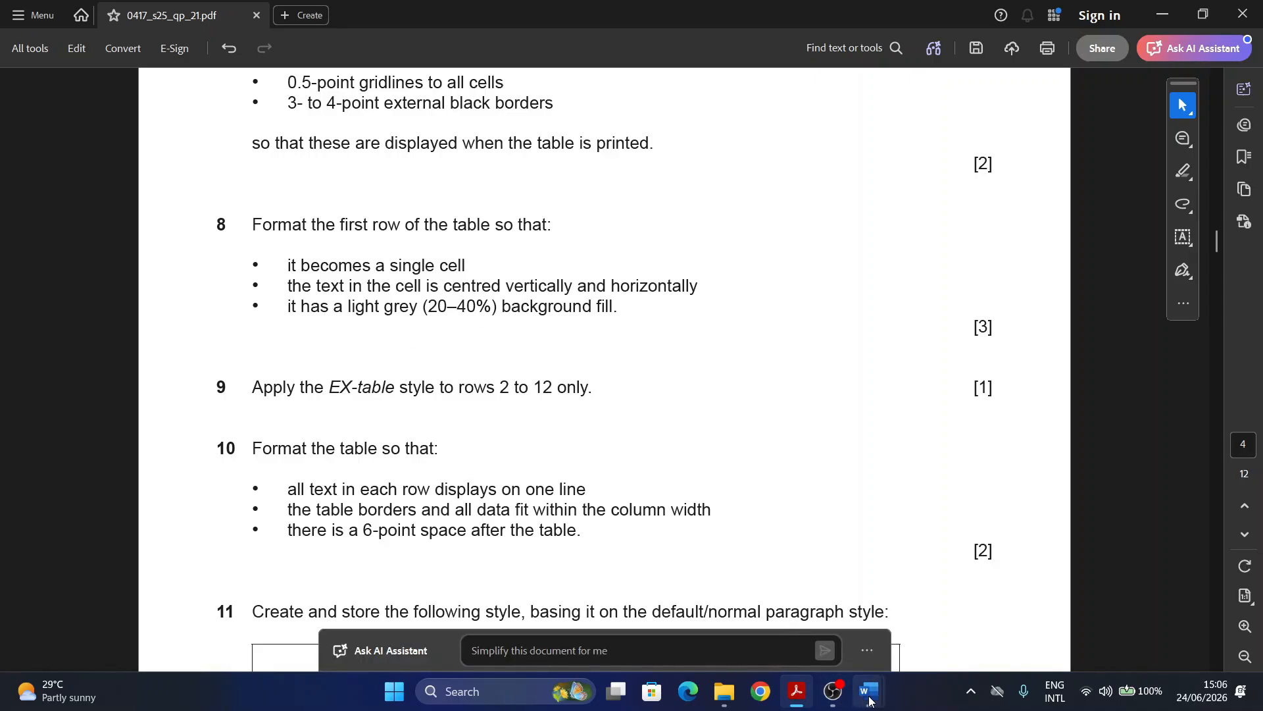
Step: Back in ExamGuide.docx, open Table Design Shading colours to preview White, Background 1, Darker 25%
mouse_move(869, 700)
click(954, 612)
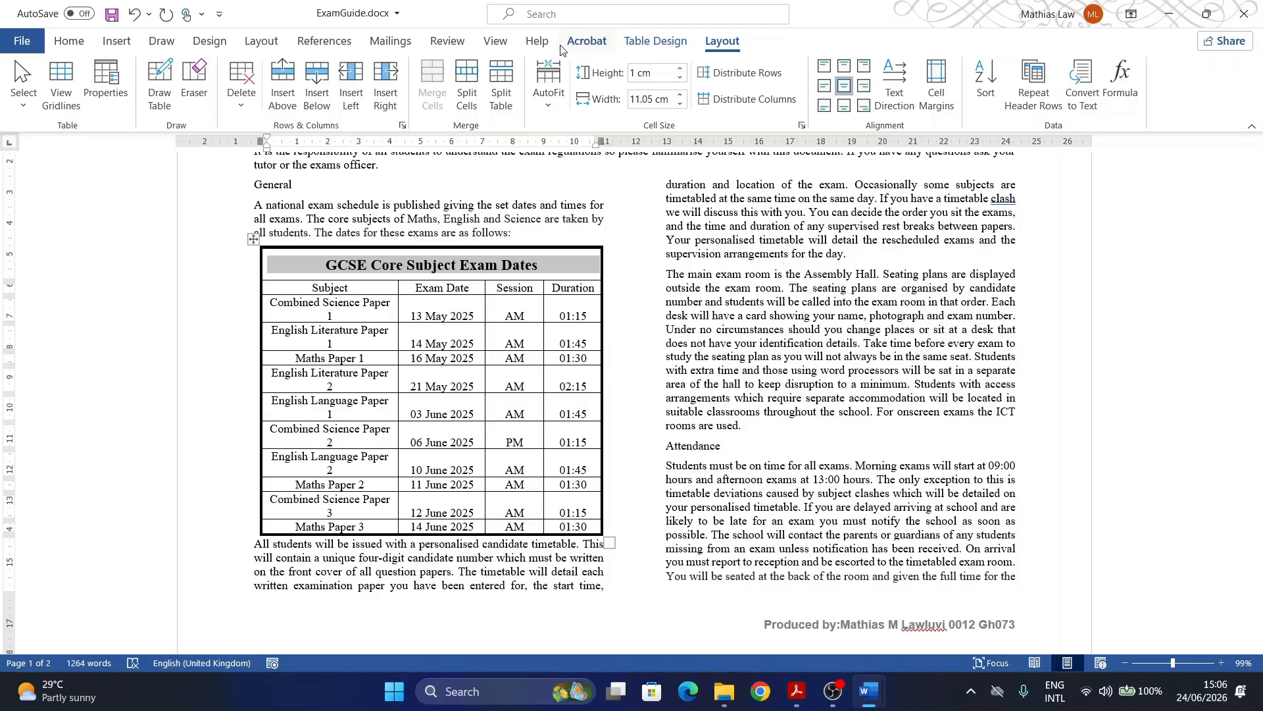
click(656, 41)
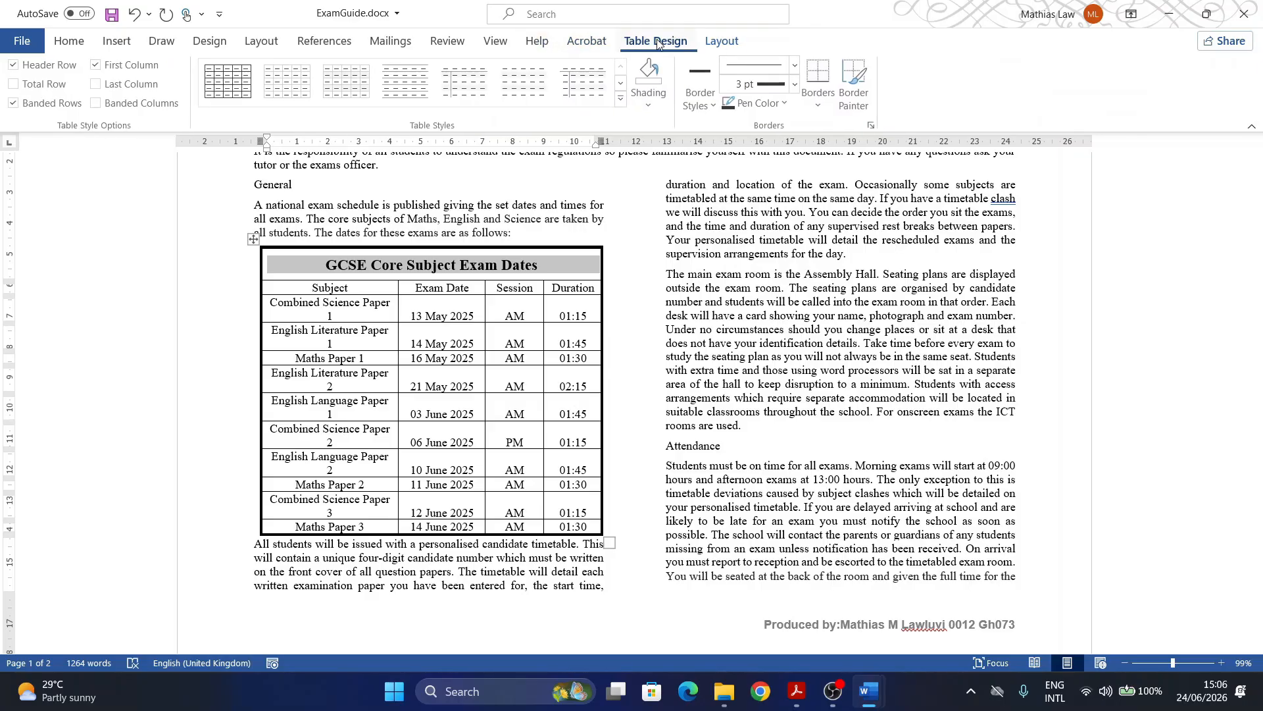
click(648, 109)
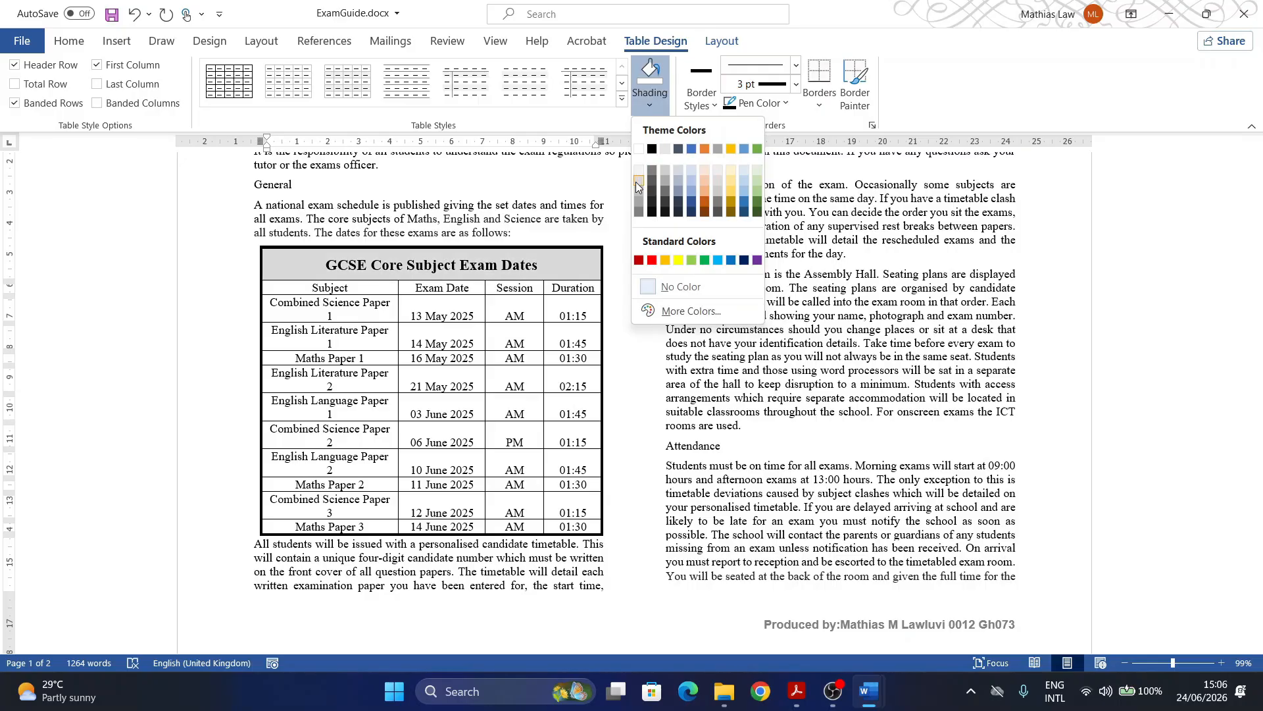
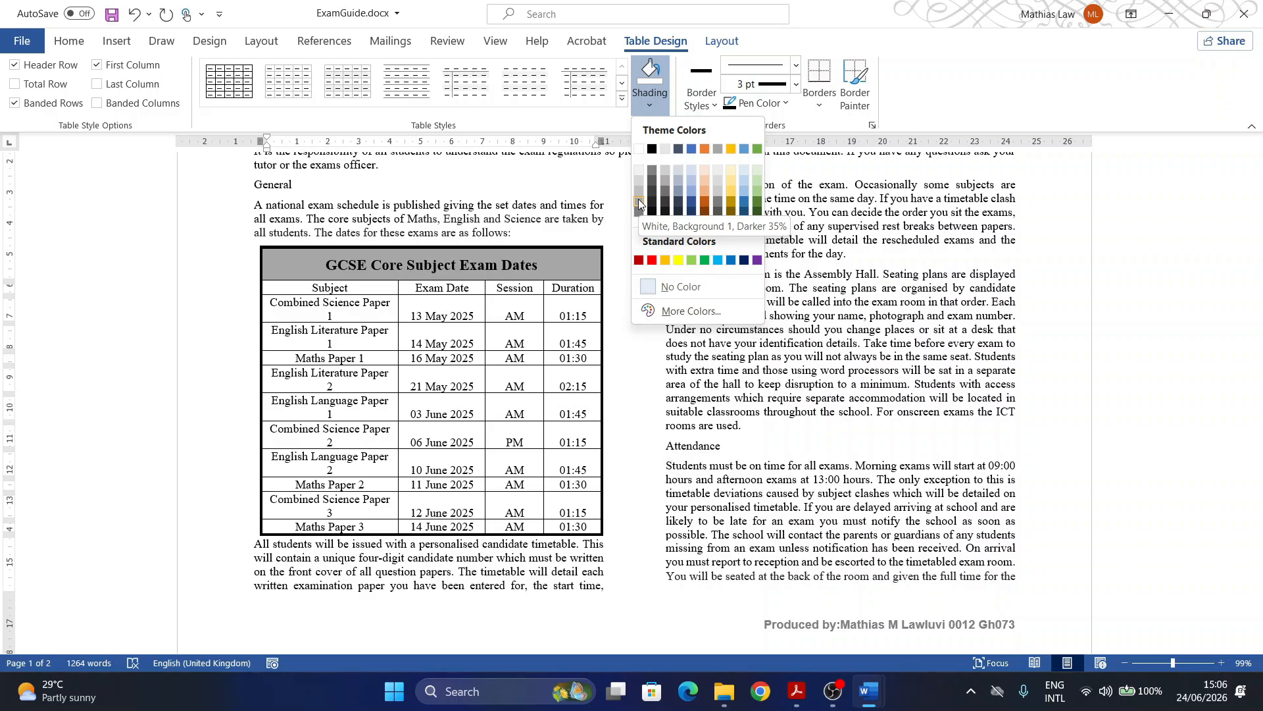
Step: Shade the 'GCSE Core Subject Exam Dates' title row White, Background 1, Darker 35%
click(638, 199)
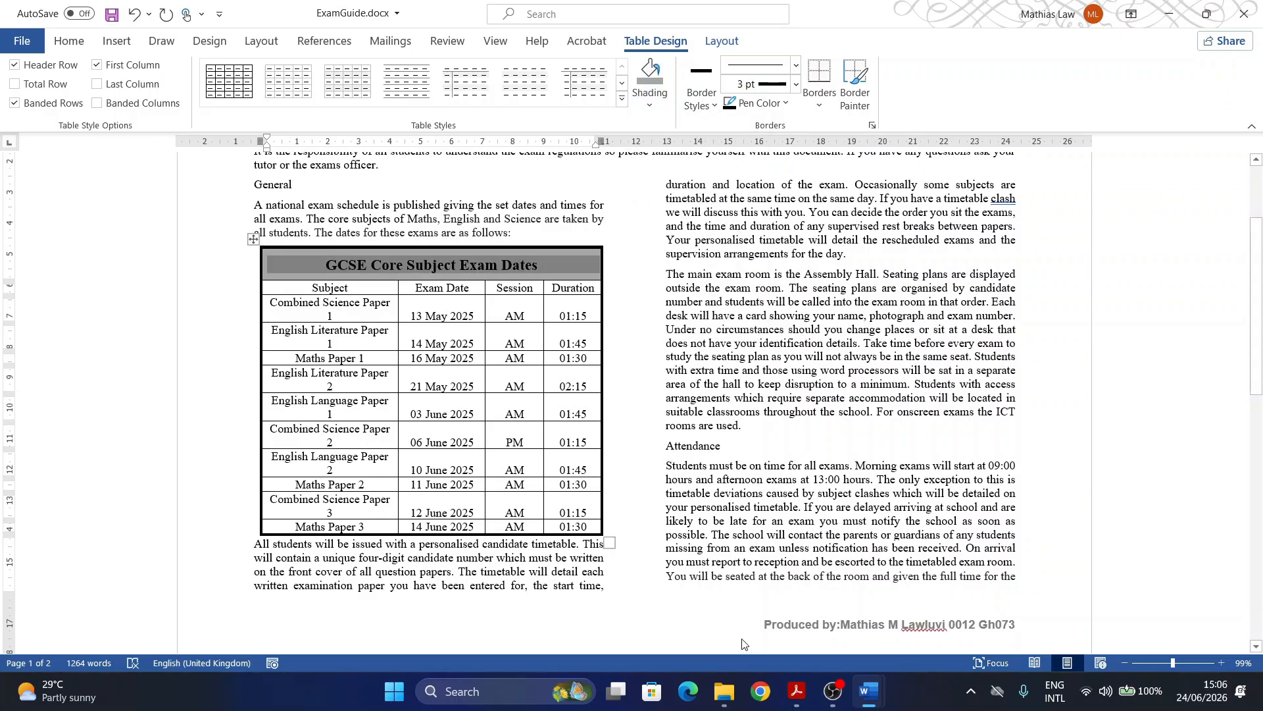
Step: Mark question 9 (EX-table style for rows 2–12) in the exam paper, then return to ExamGuide.docx
click(796, 690)
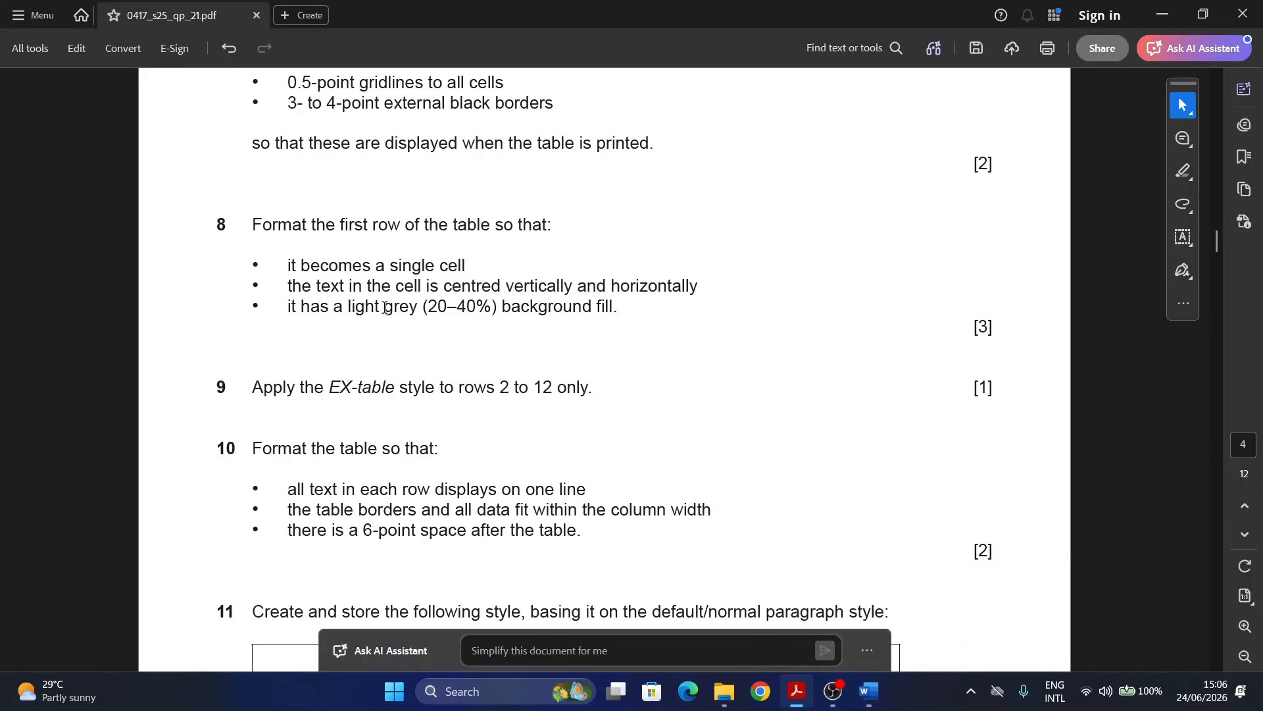
drag(230, 389, 215, 389)
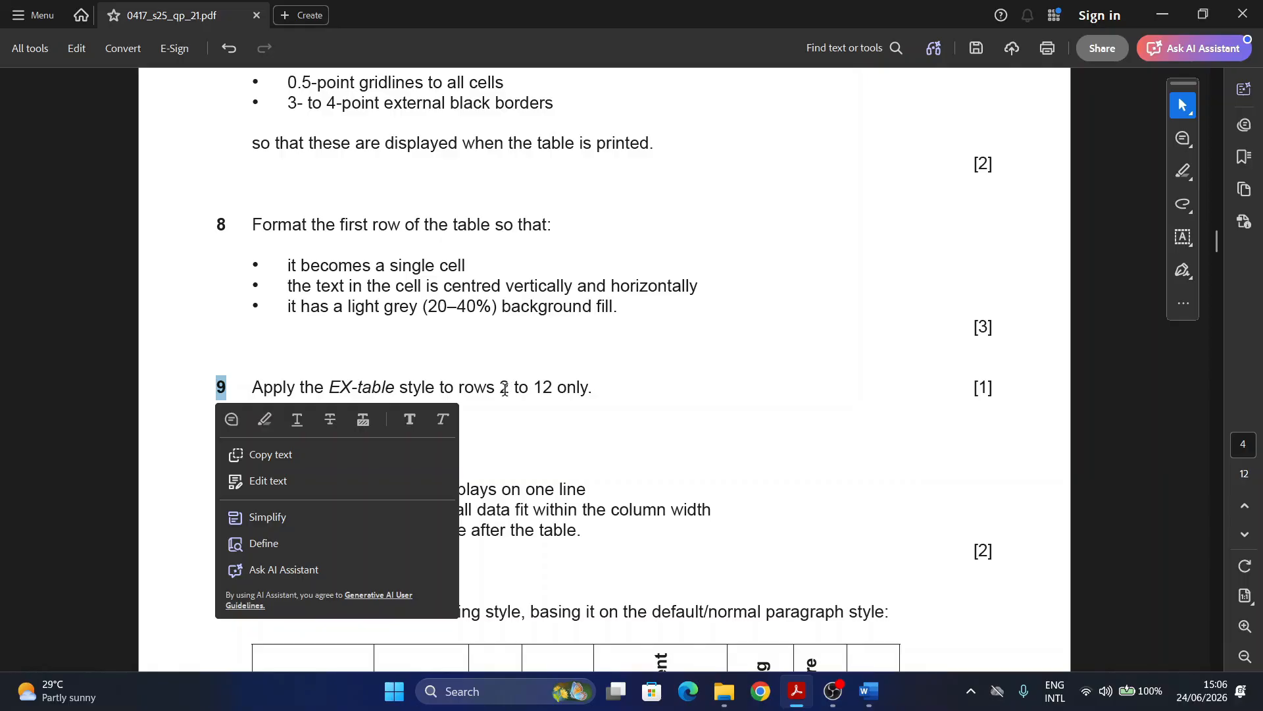
click(868, 692)
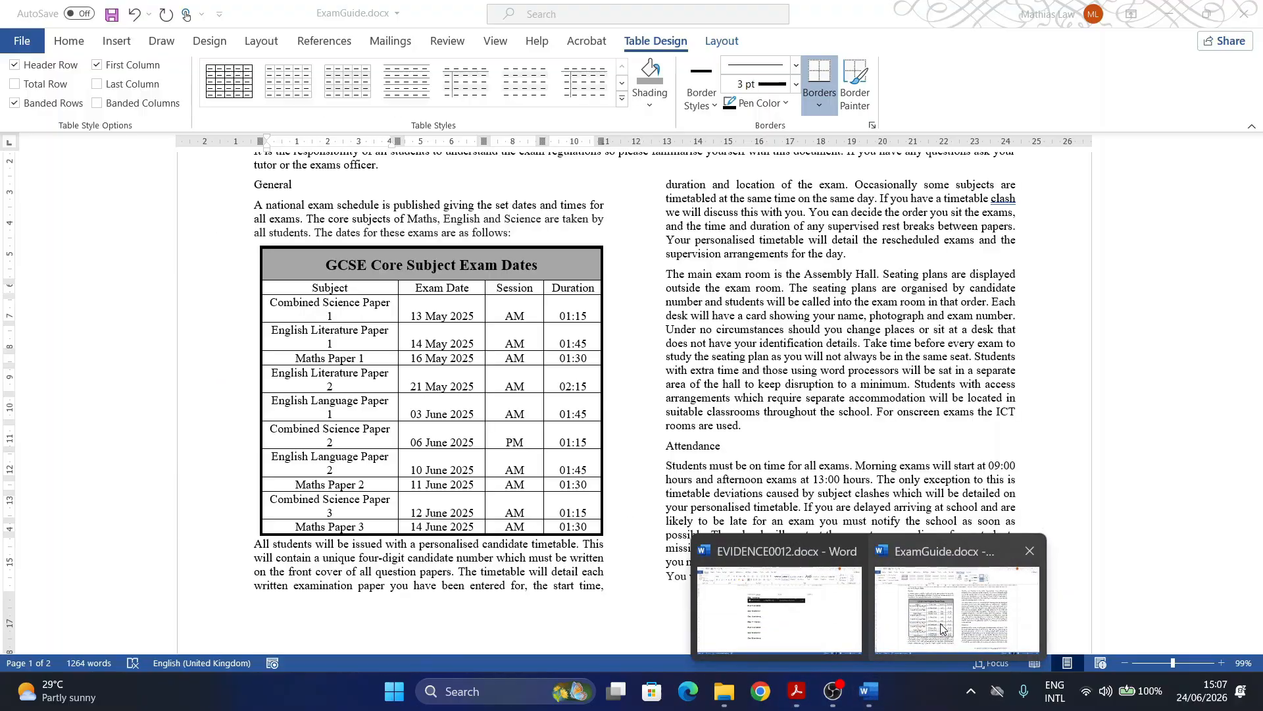
click(934, 625)
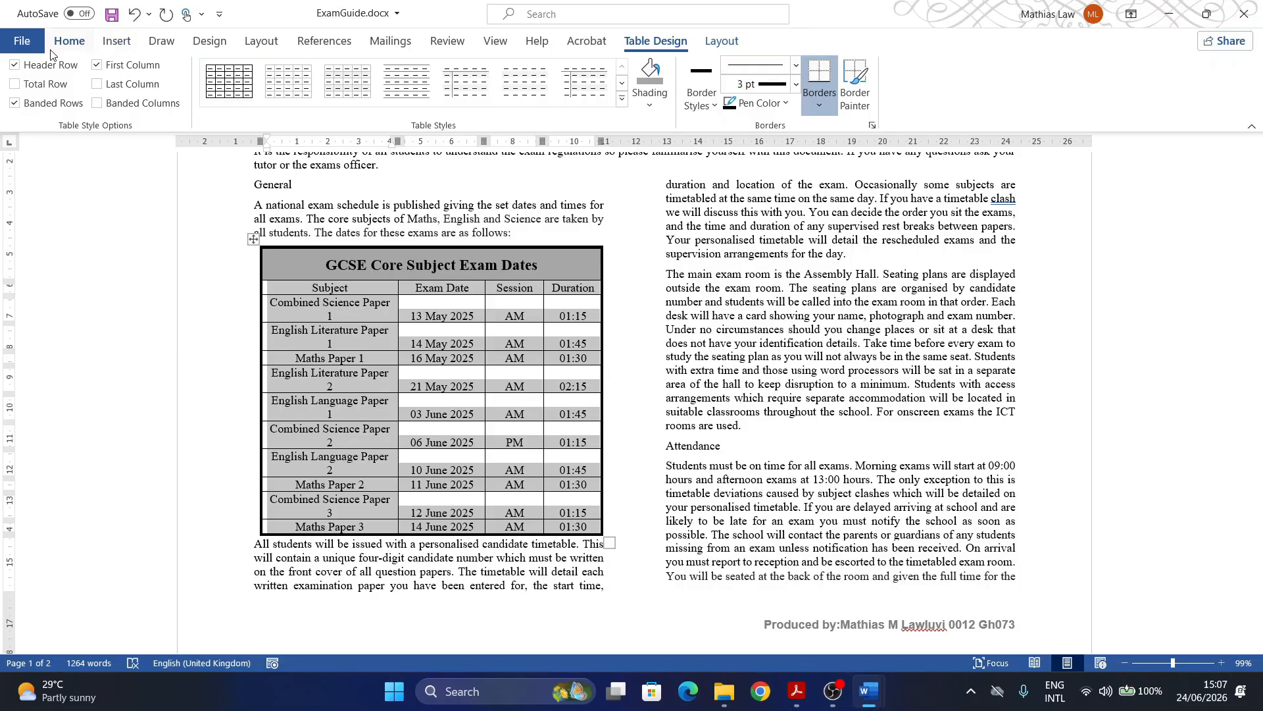
Step: Apply the EX-table style to rows 2–12 of the exam-dates table from the Styles pane
click(69, 40)
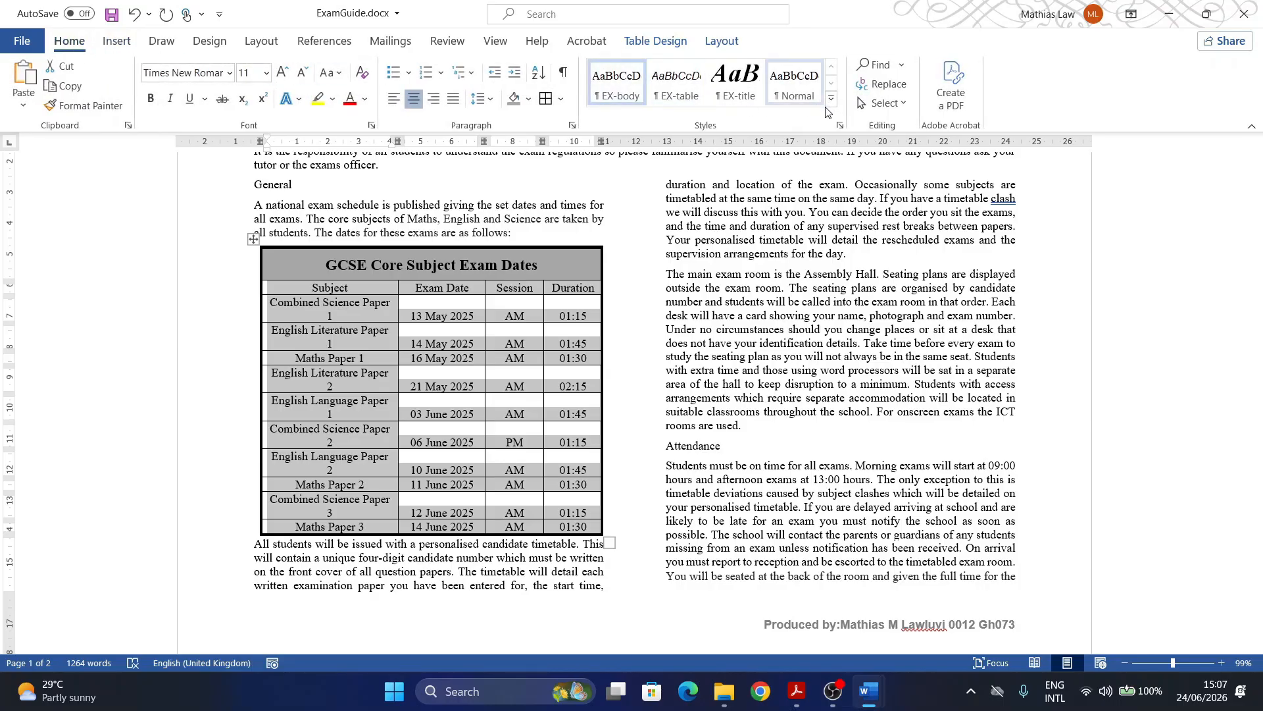
click(840, 125)
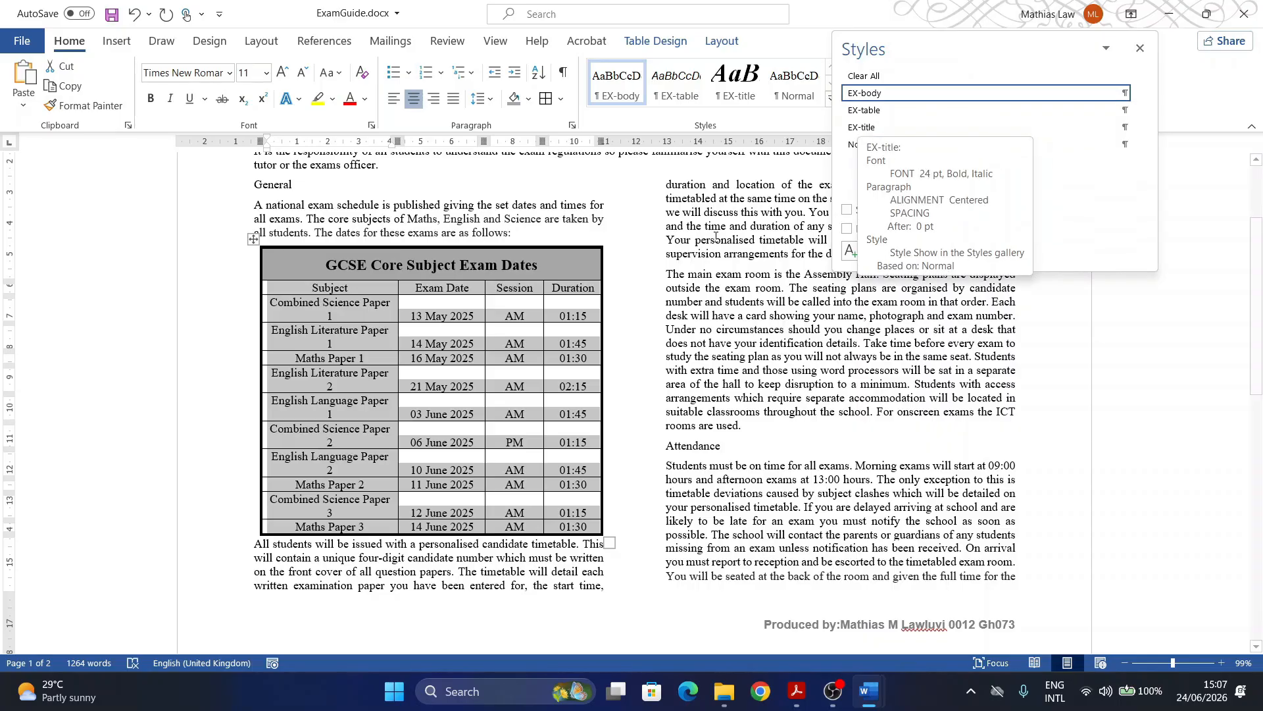
click(496, 302)
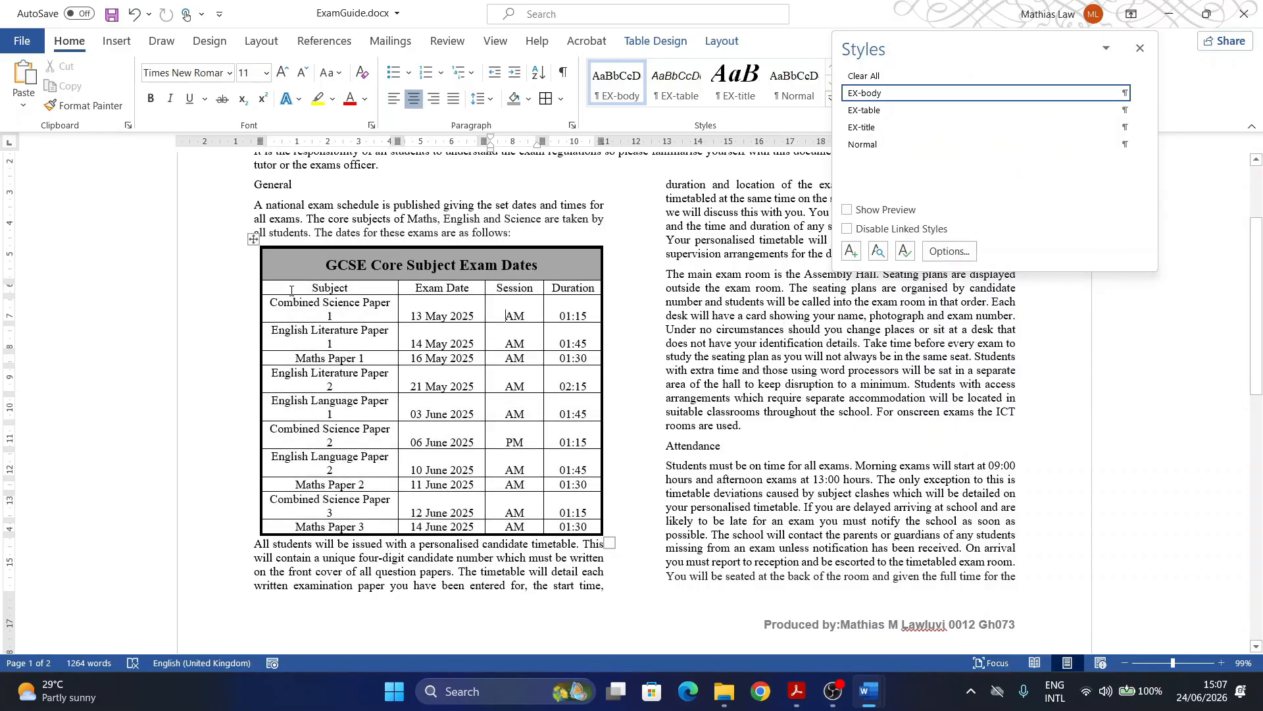
mouse_move(291, 290)
mouse_down()
mouse_move(329, 319)
mouse_move(460, 519)
mouse_move(581, 526)
mouse_up()
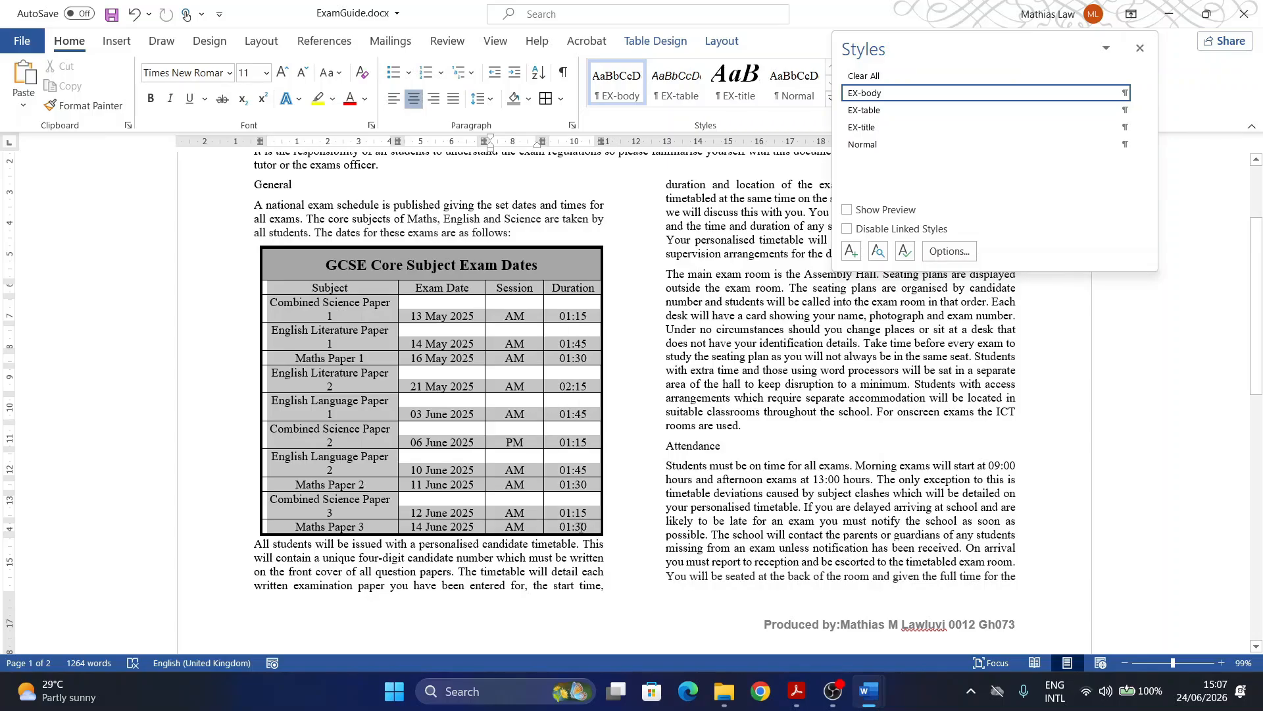
click(865, 111)
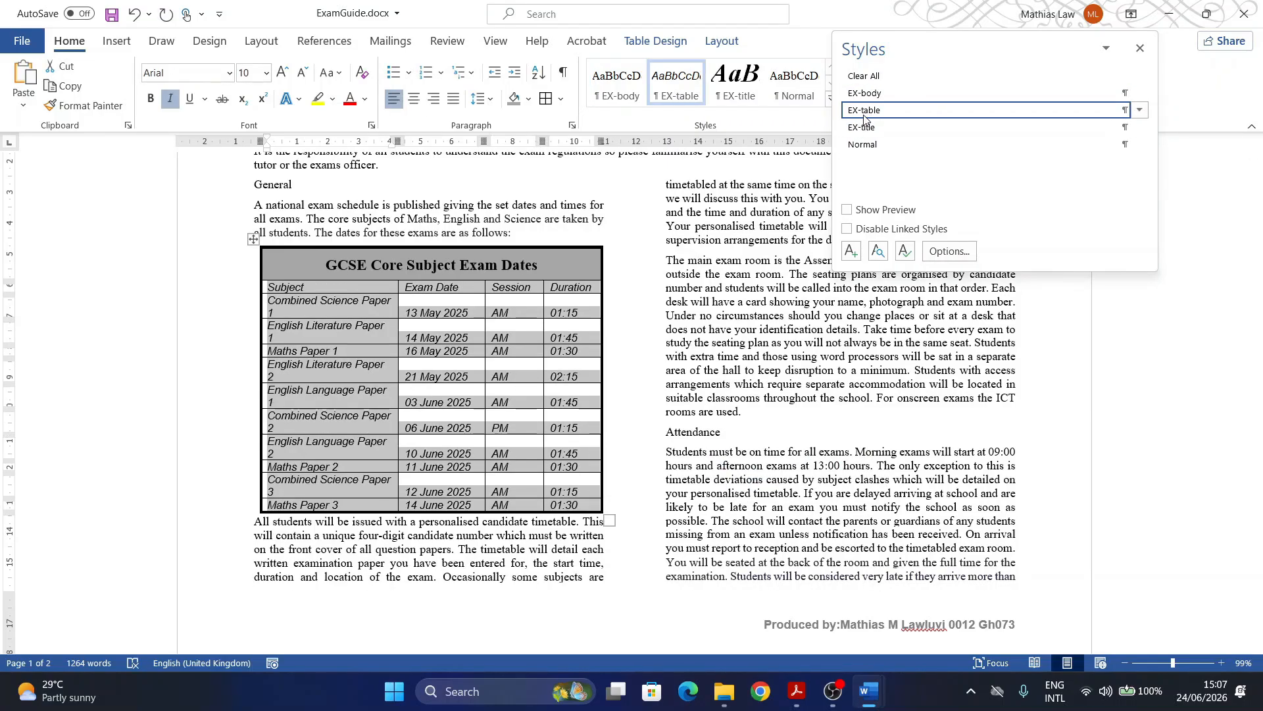
click(793, 693)
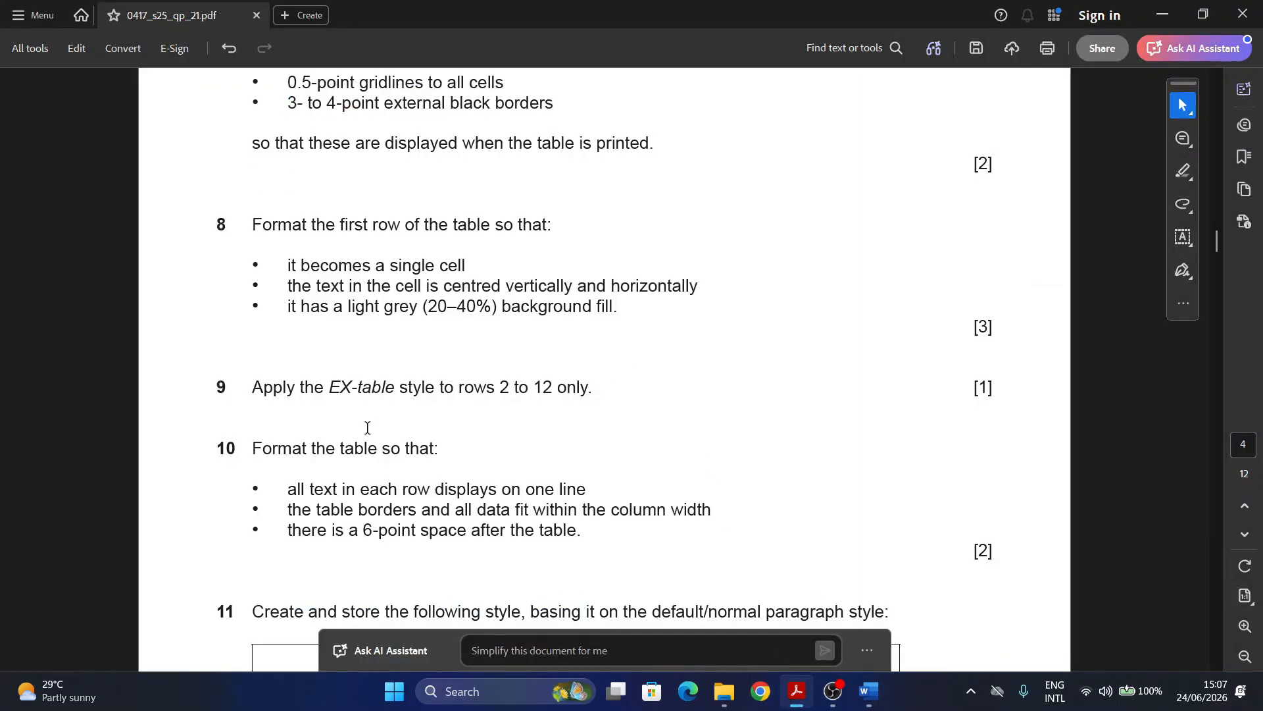
Step: Highlight question 10's number and its one-line-per-row requirement in the exam paper
scroll(342, 437, down, 3)
drag(212, 353, 252, 354)
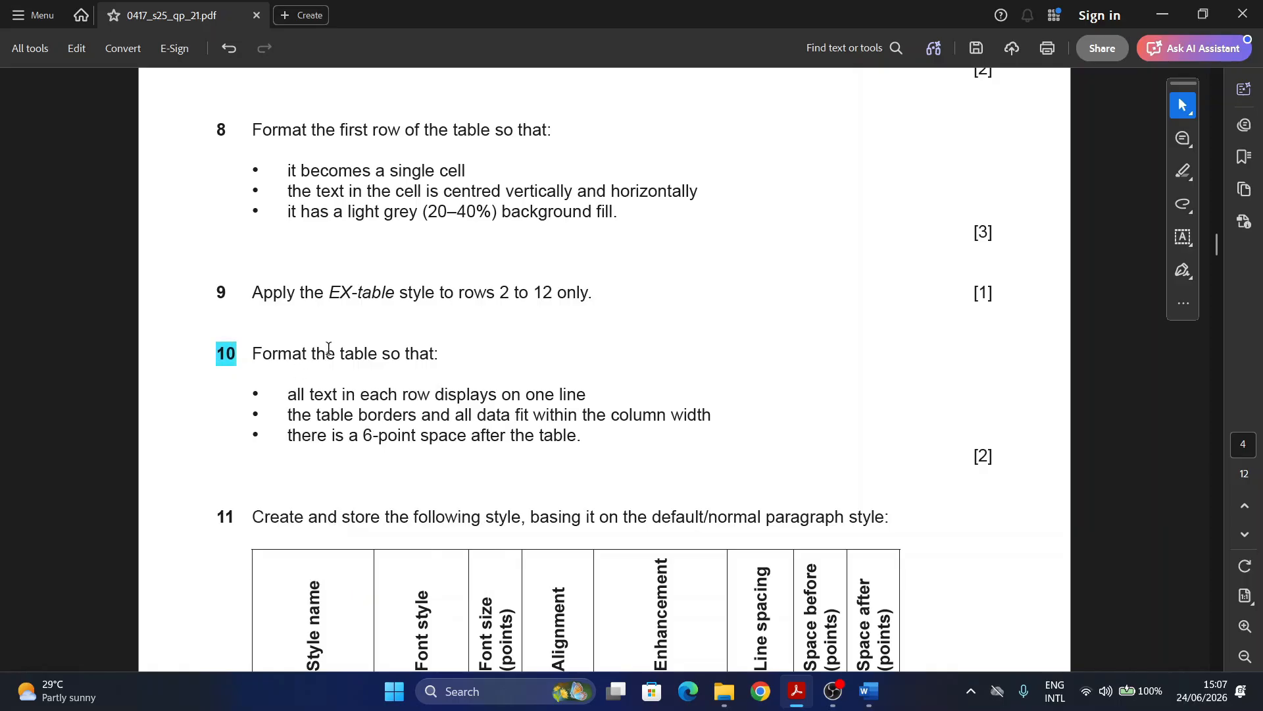
scroll(316, 329, down, 3)
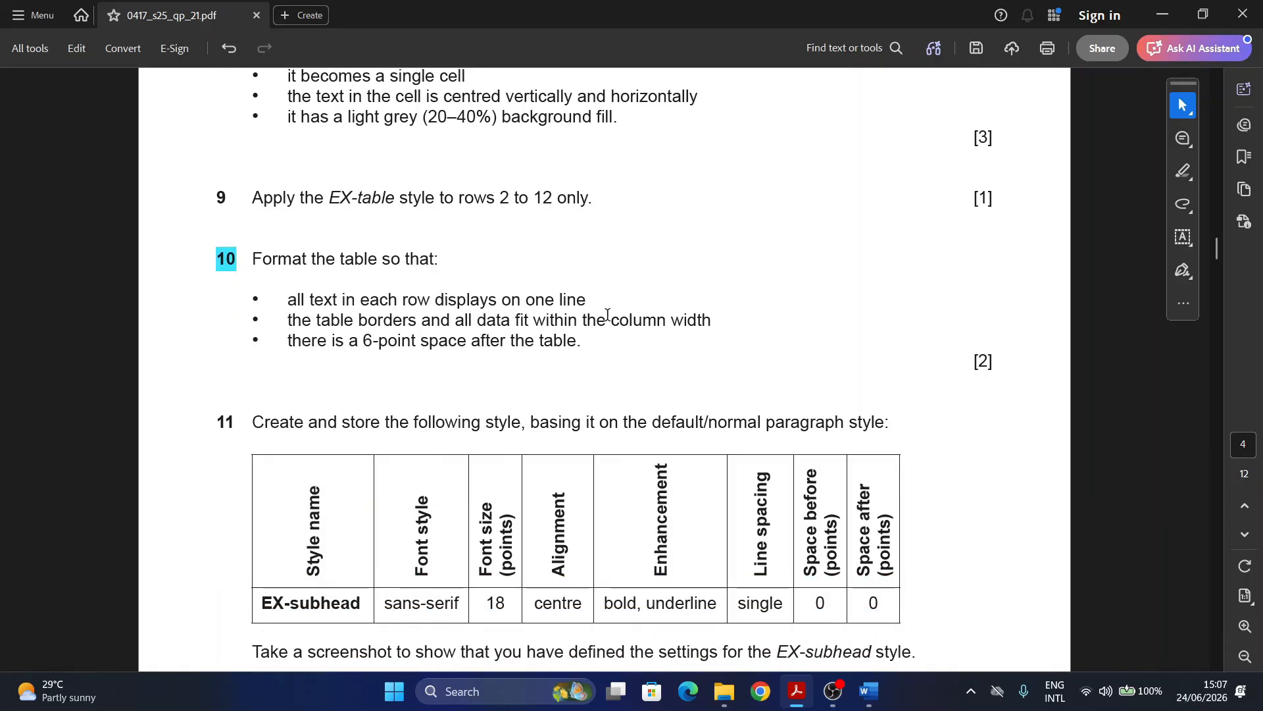
drag(288, 308, 585, 304)
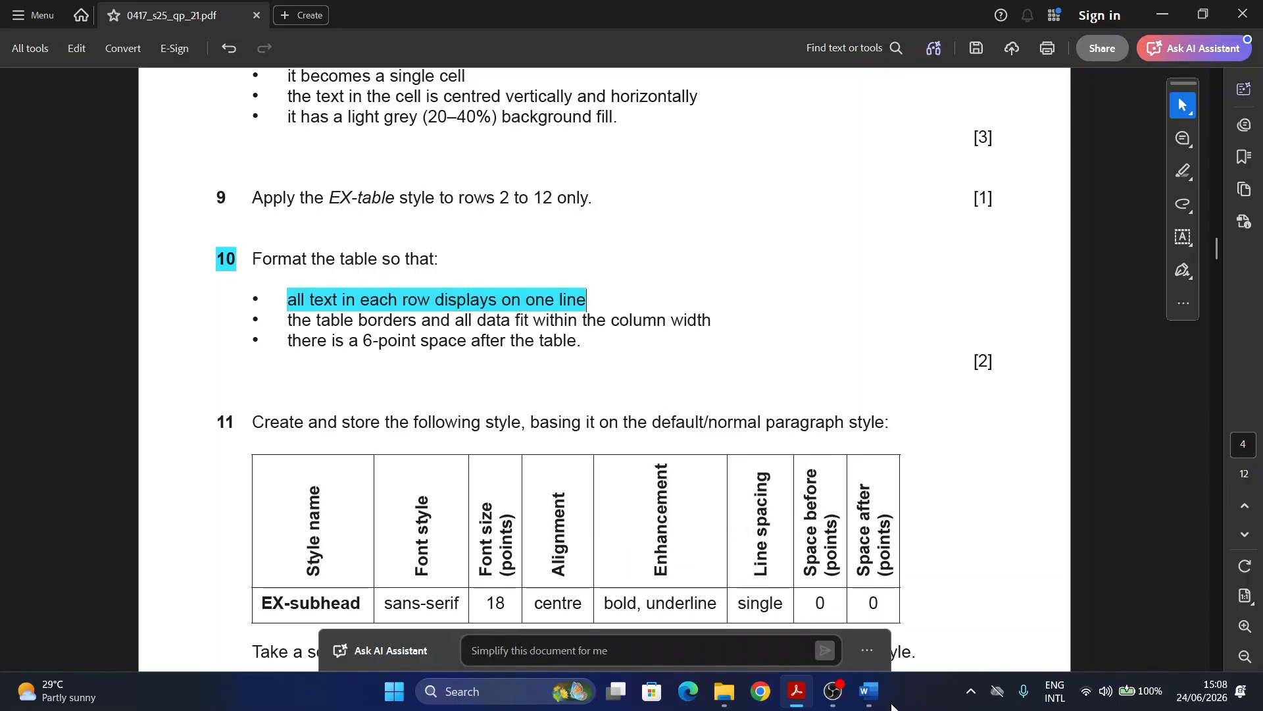
Step: AutoFit the exam-dates table to the window so each subject row fits on one line
mouse_move(869, 688)
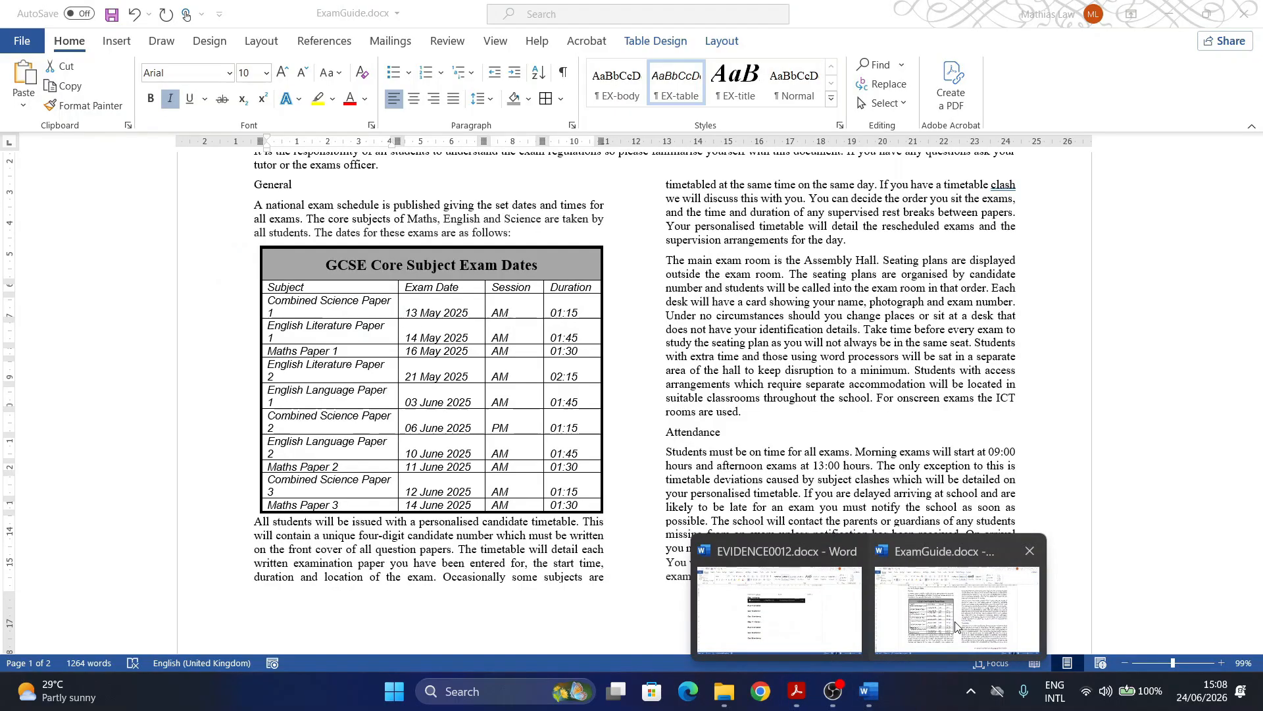
click(957, 608)
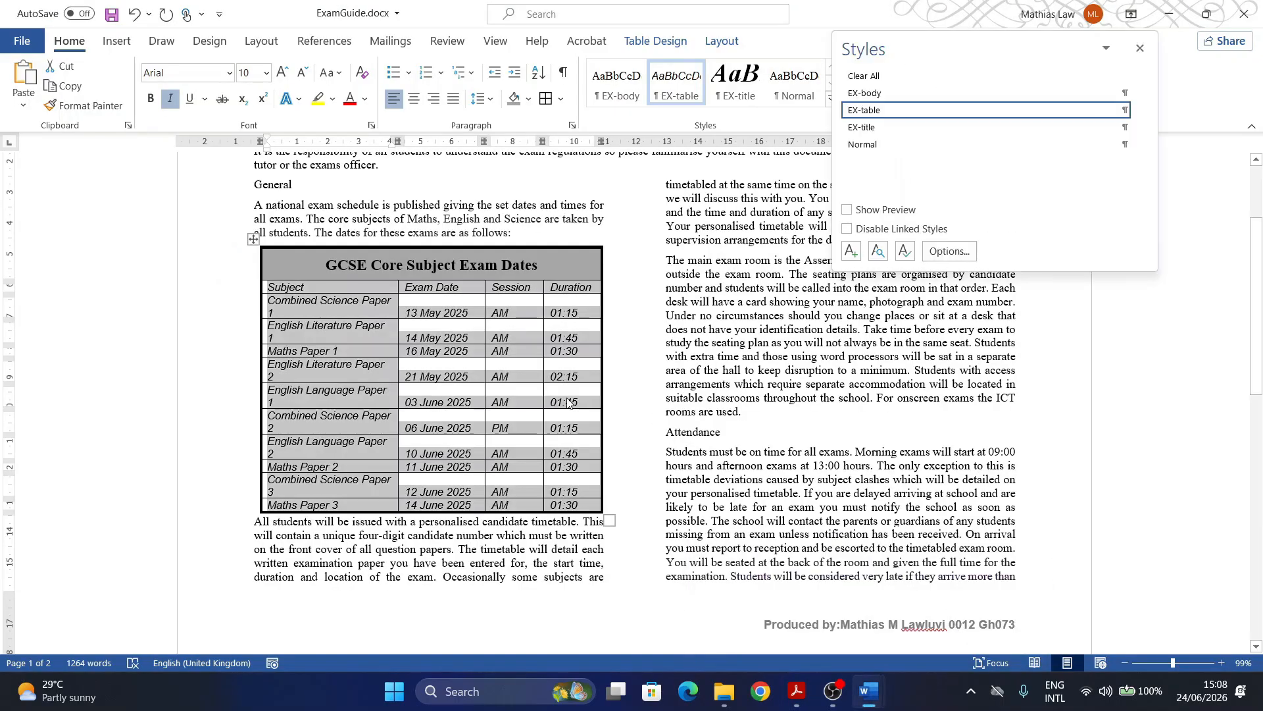
click(254, 239)
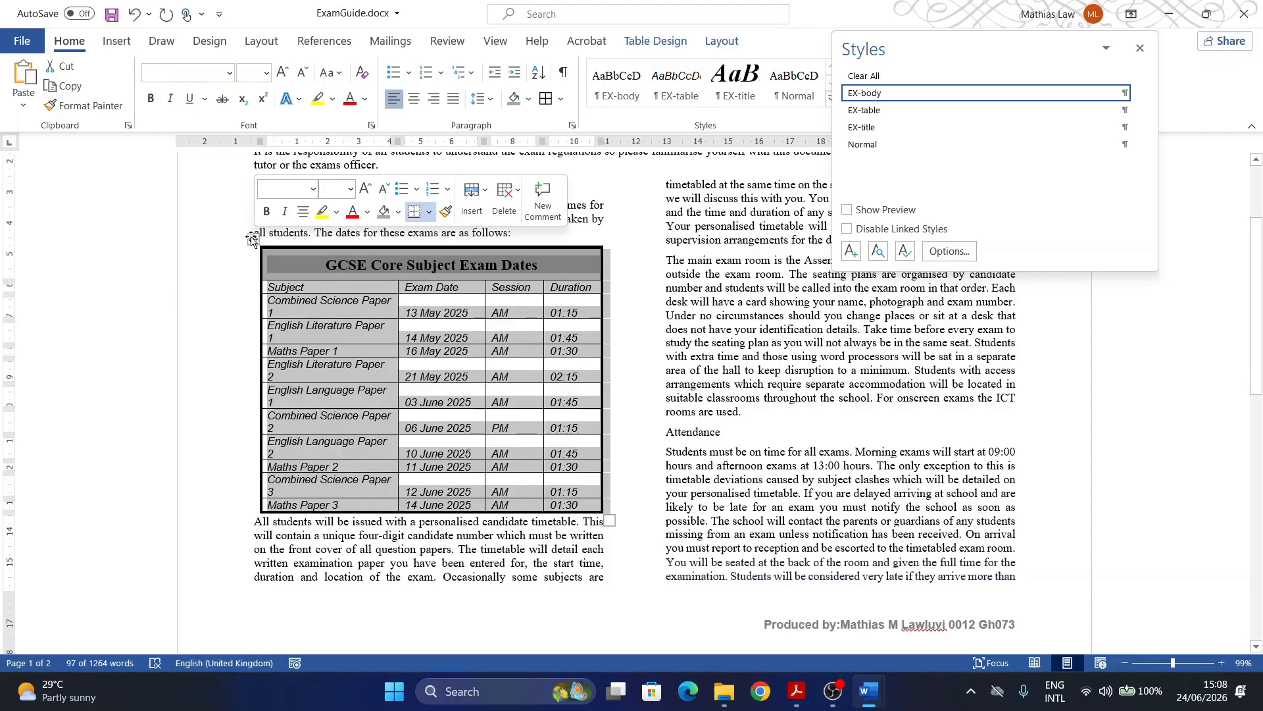
click(722, 41)
click(1141, 48)
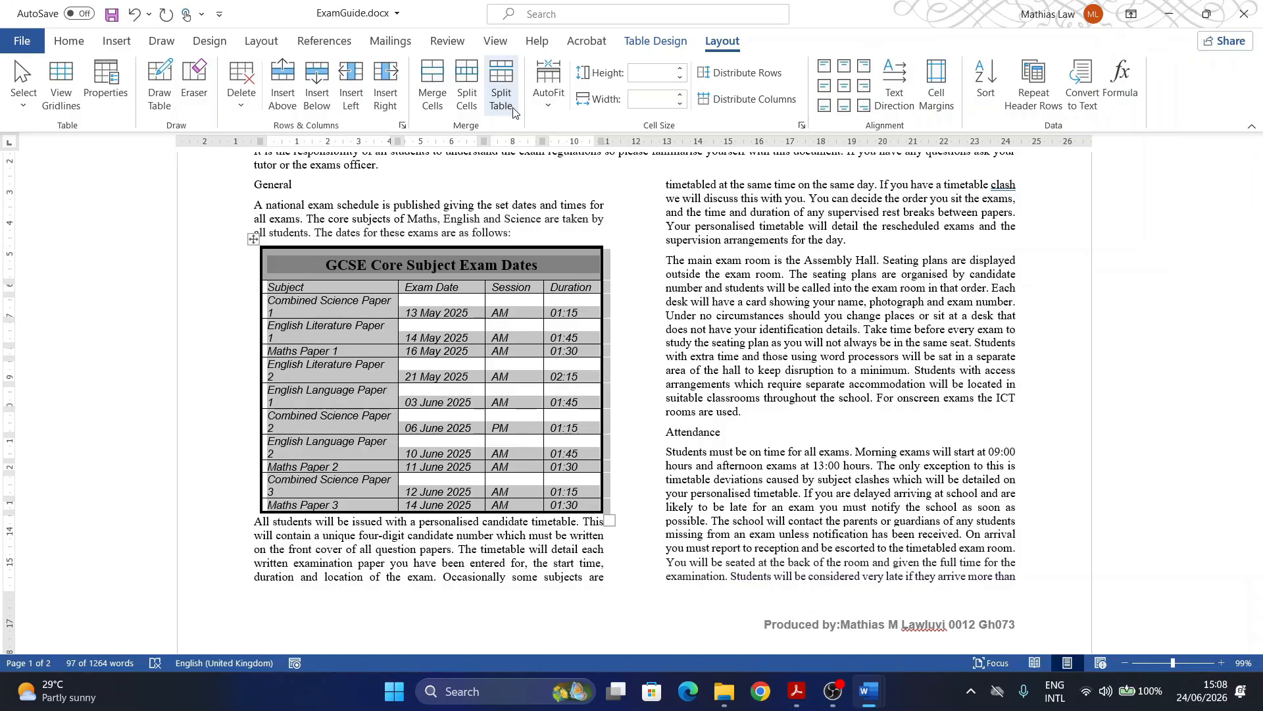
click(550, 106)
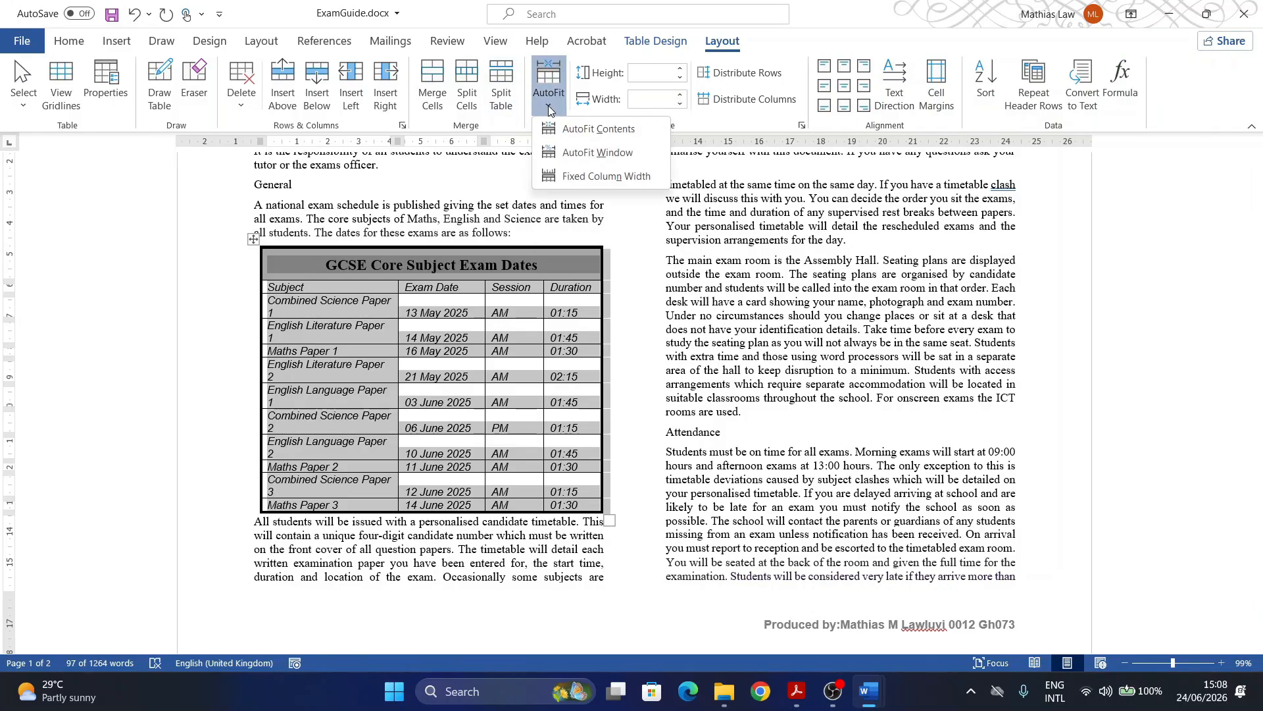
click(598, 153)
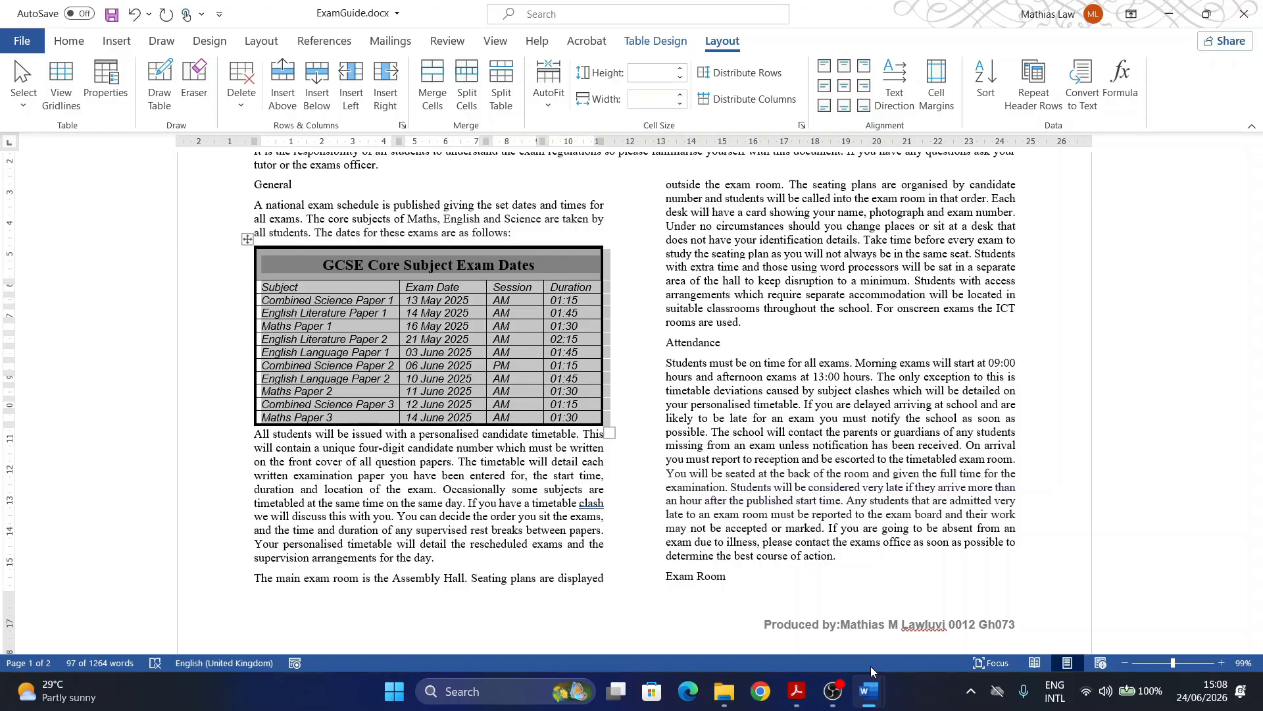
Step: Highlight question 10's 'there is a 6-point space after the table' bullet in Acrobat
click(798, 694)
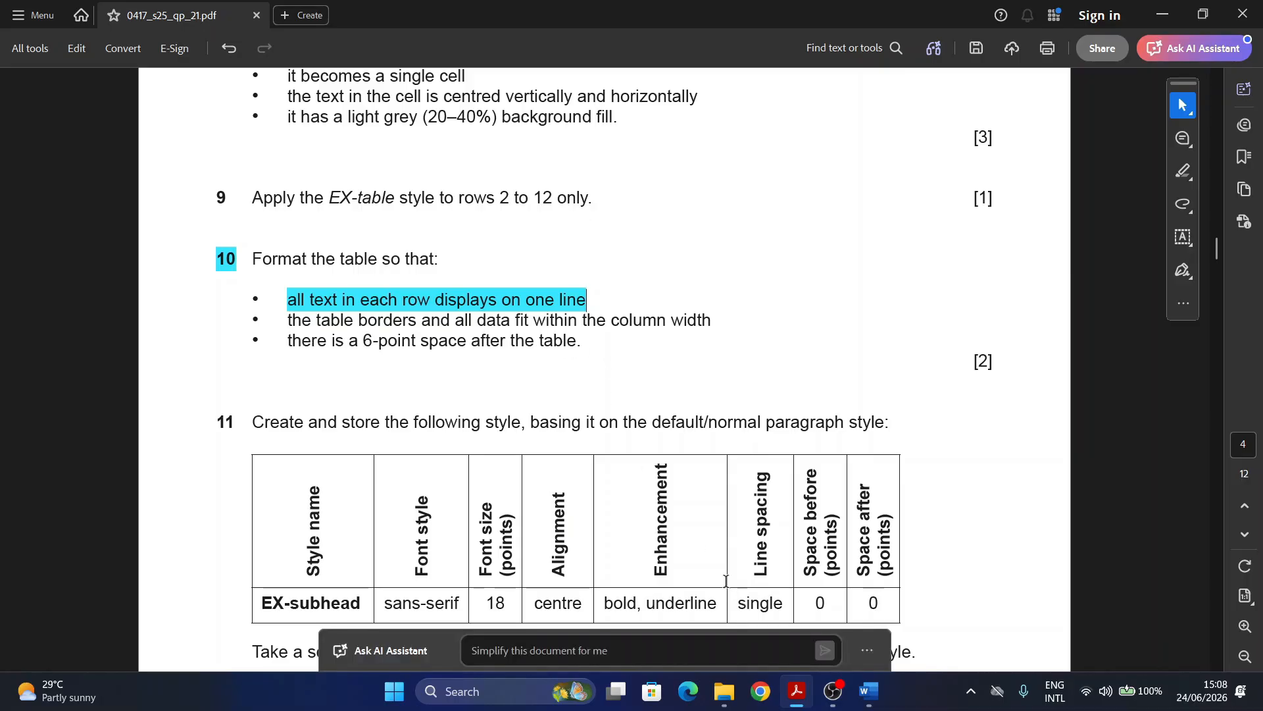
drag(288, 341, 577, 341)
click(608, 371)
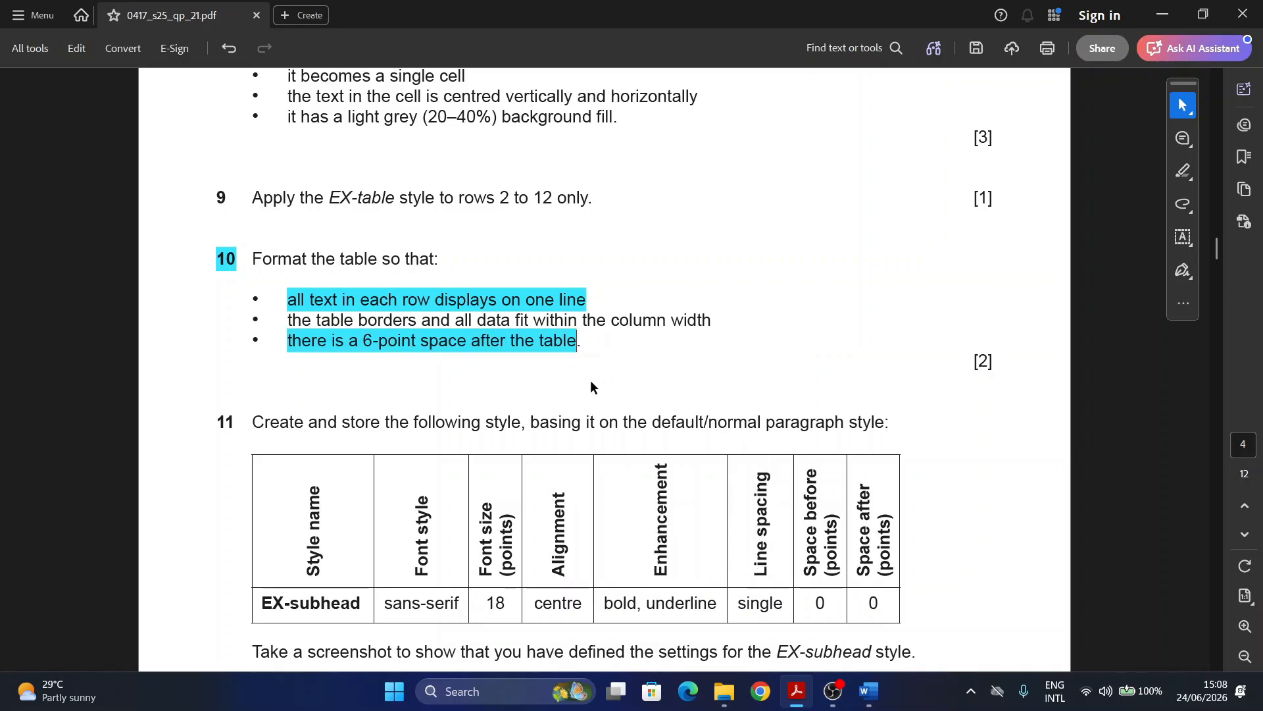
Step: Set 6 pt spacing before on the paragraph directly below the exam-dates table
mouse_move(871, 700)
click(955, 625)
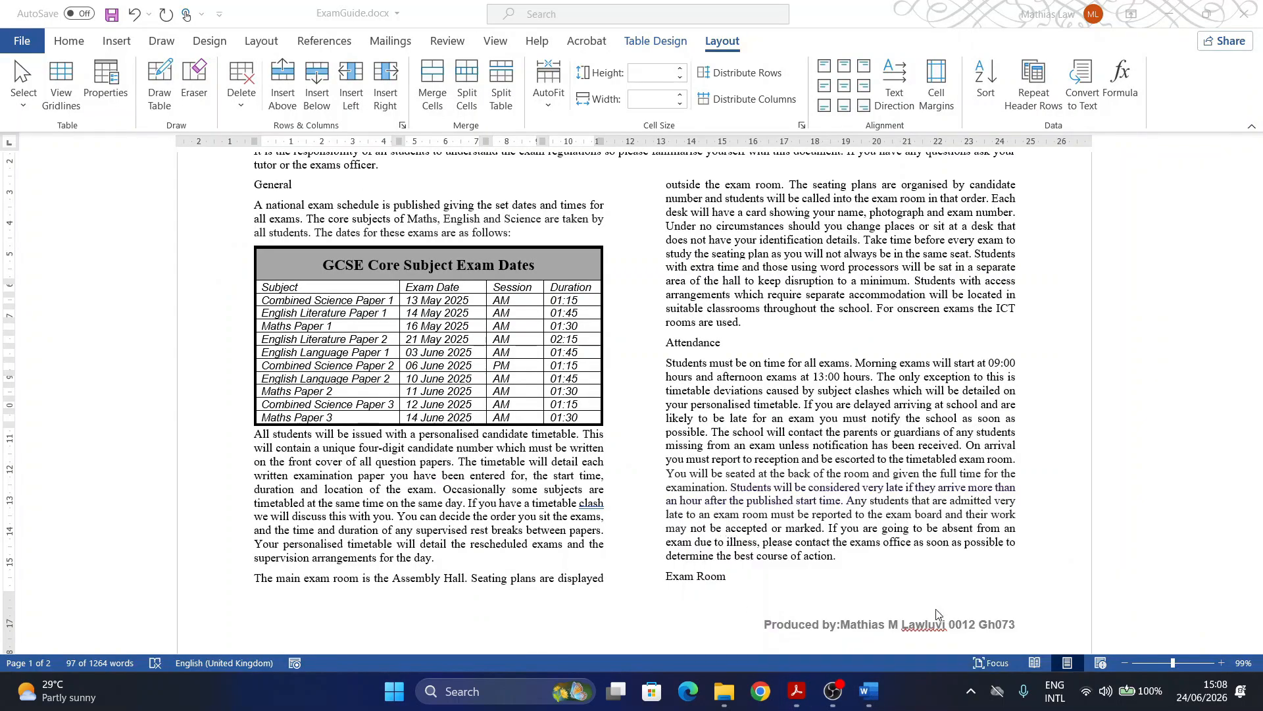
click(254, 434)
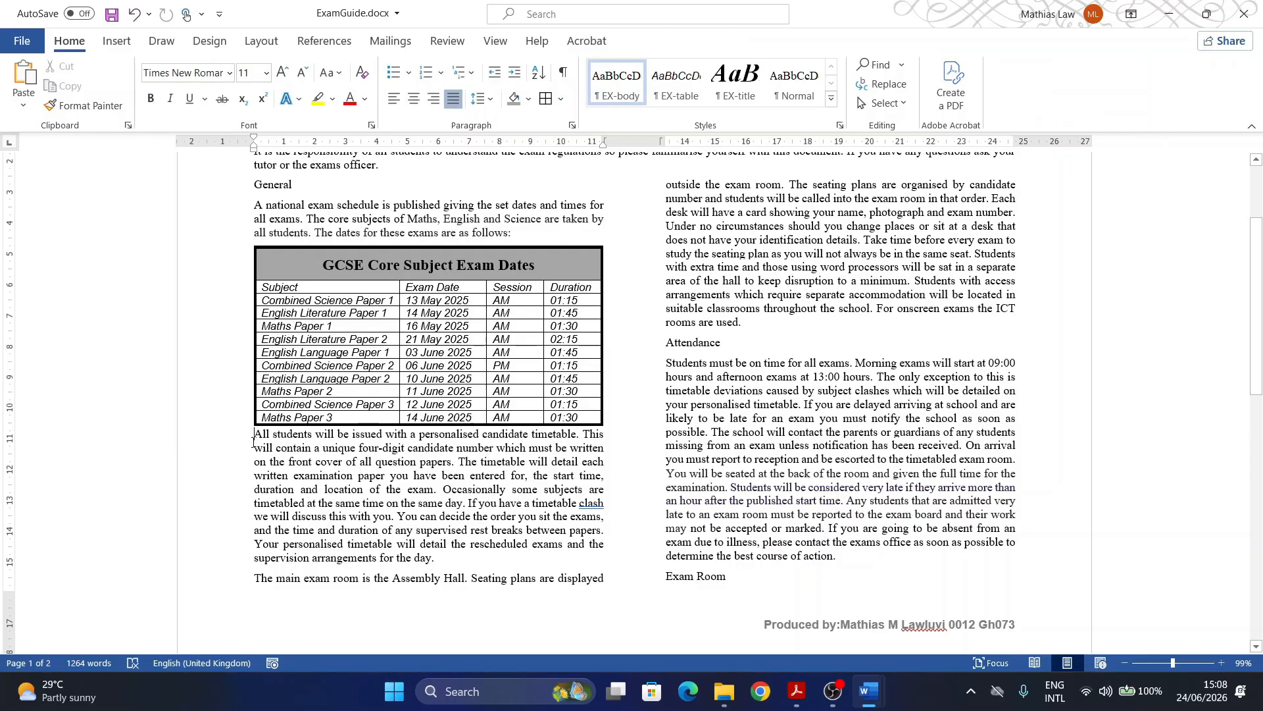
click(572, 125)
click(570, 345)
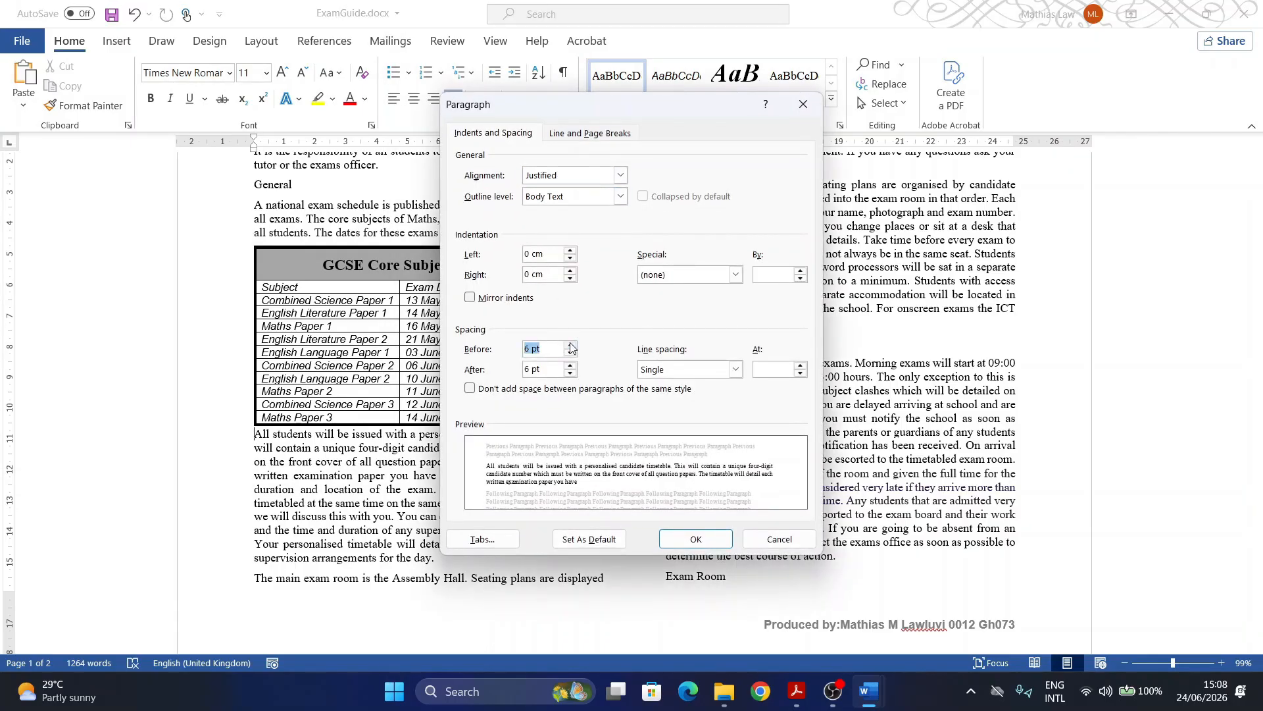
click(695, 539)
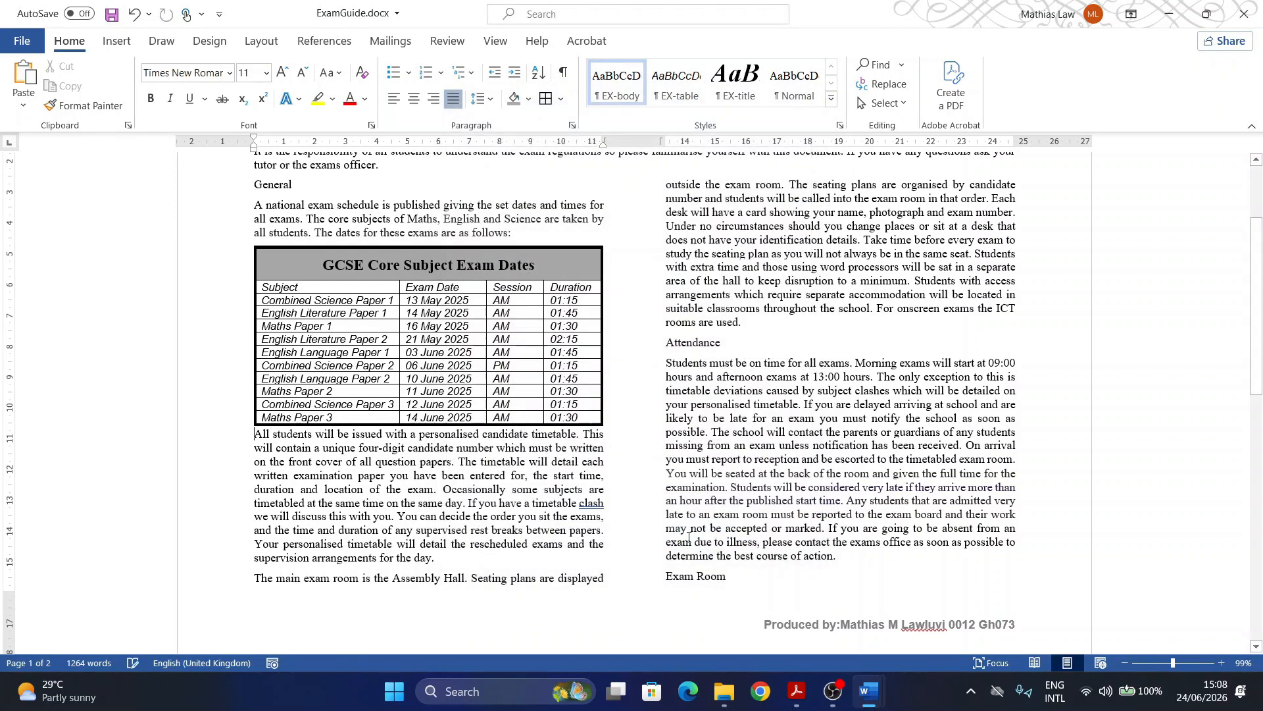
Step: Scroll the exam paper to question 11 and highlight its number to see the EX-subhead requirements
click(796, 691)
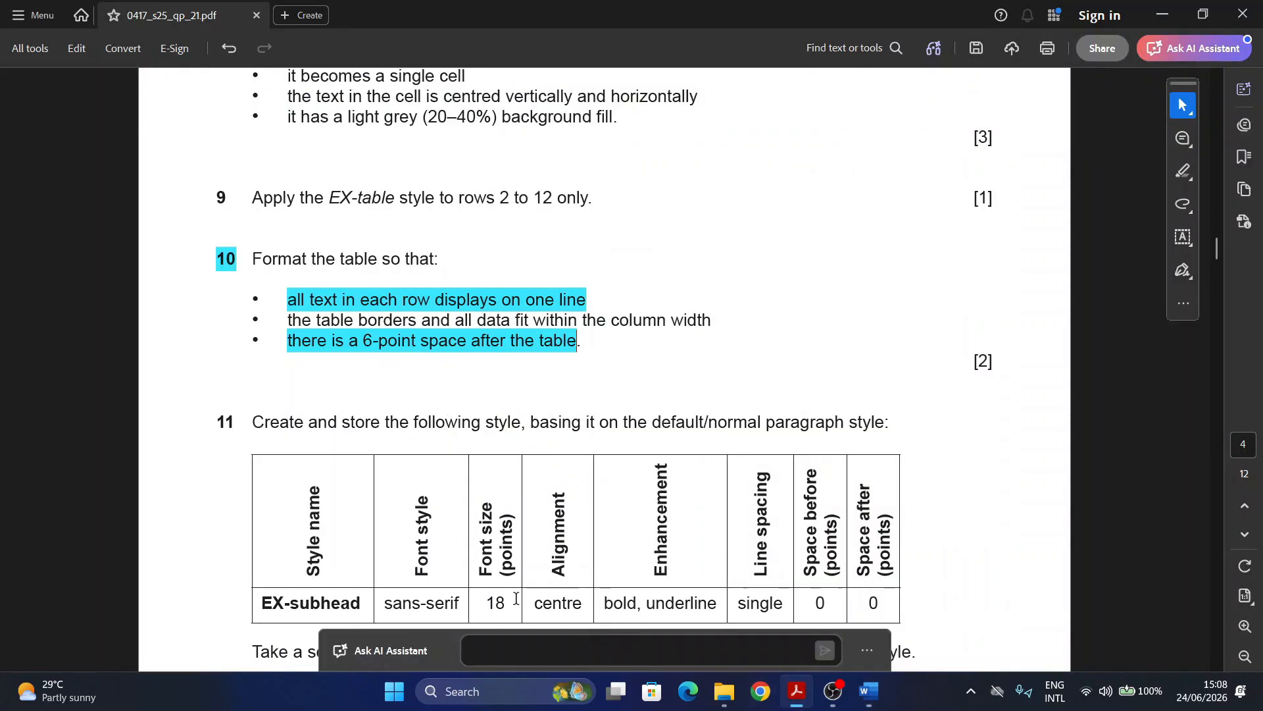
scroll(442, 486, down, 3)
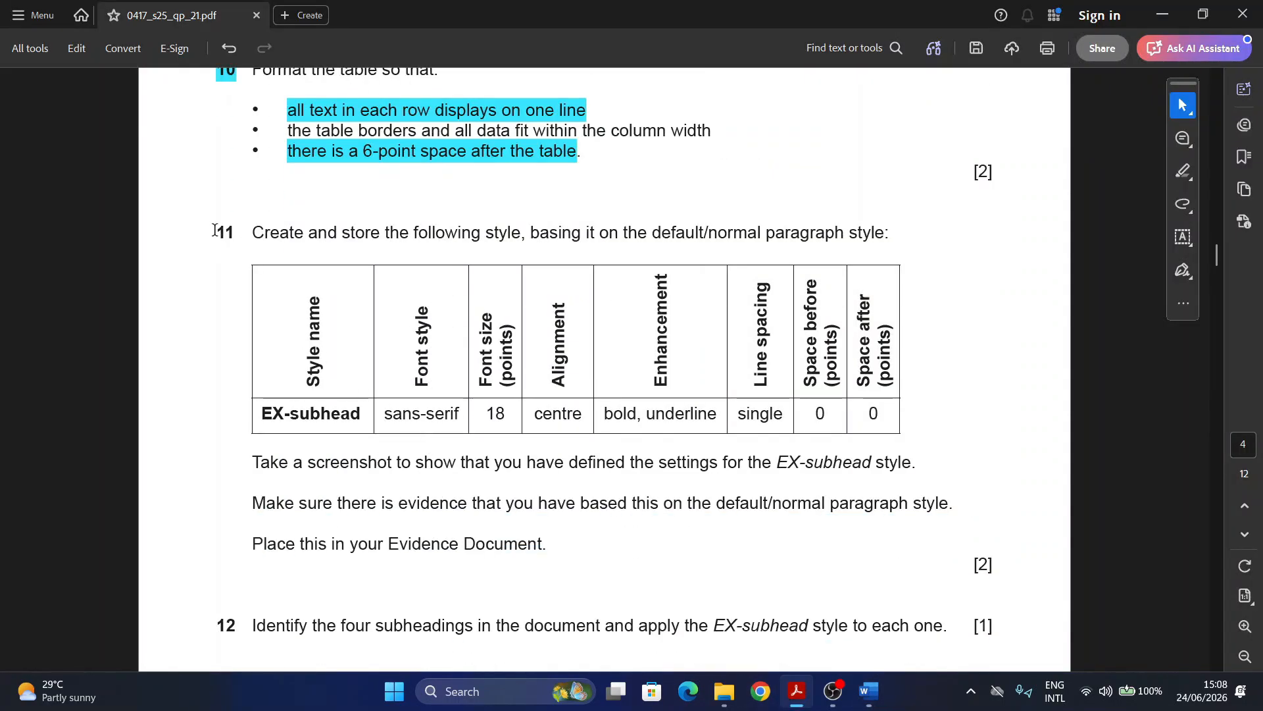
drag(215, 231, 239, 231)
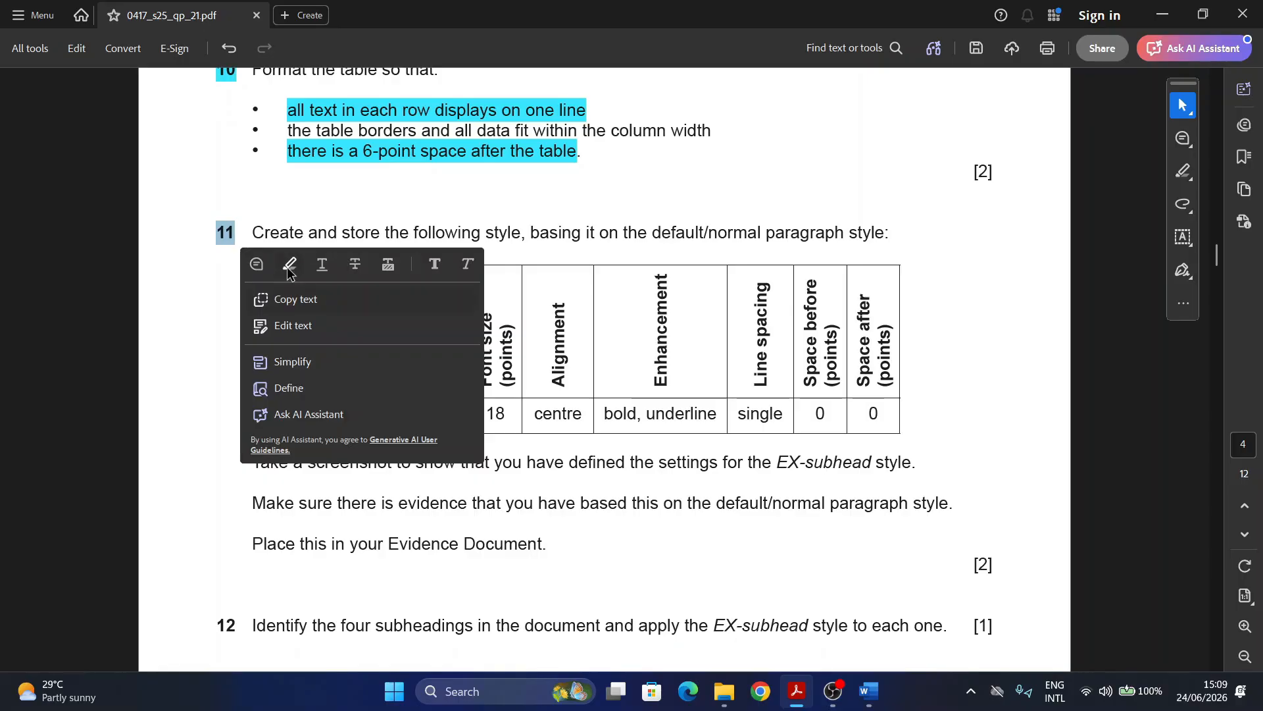
click(290, 262)
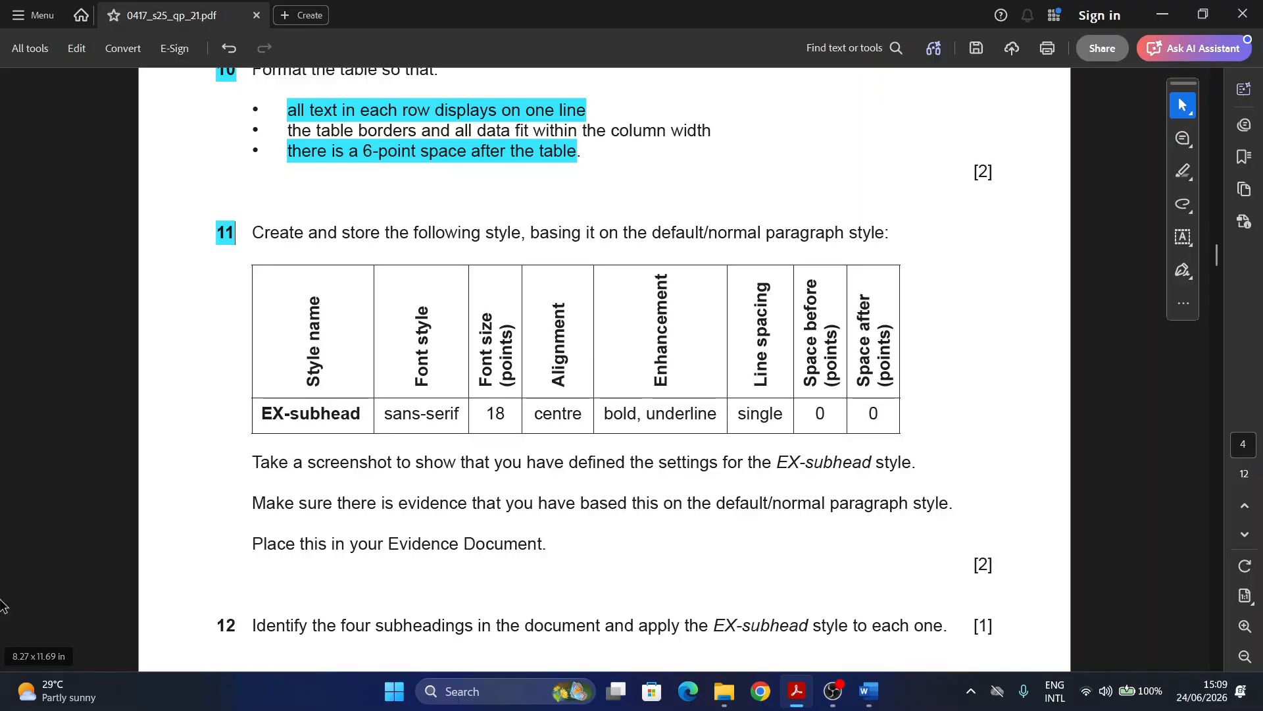
Step: Start creating a new style from the Styles pane in ExamGuide.docx
mouse_move(868, 691)
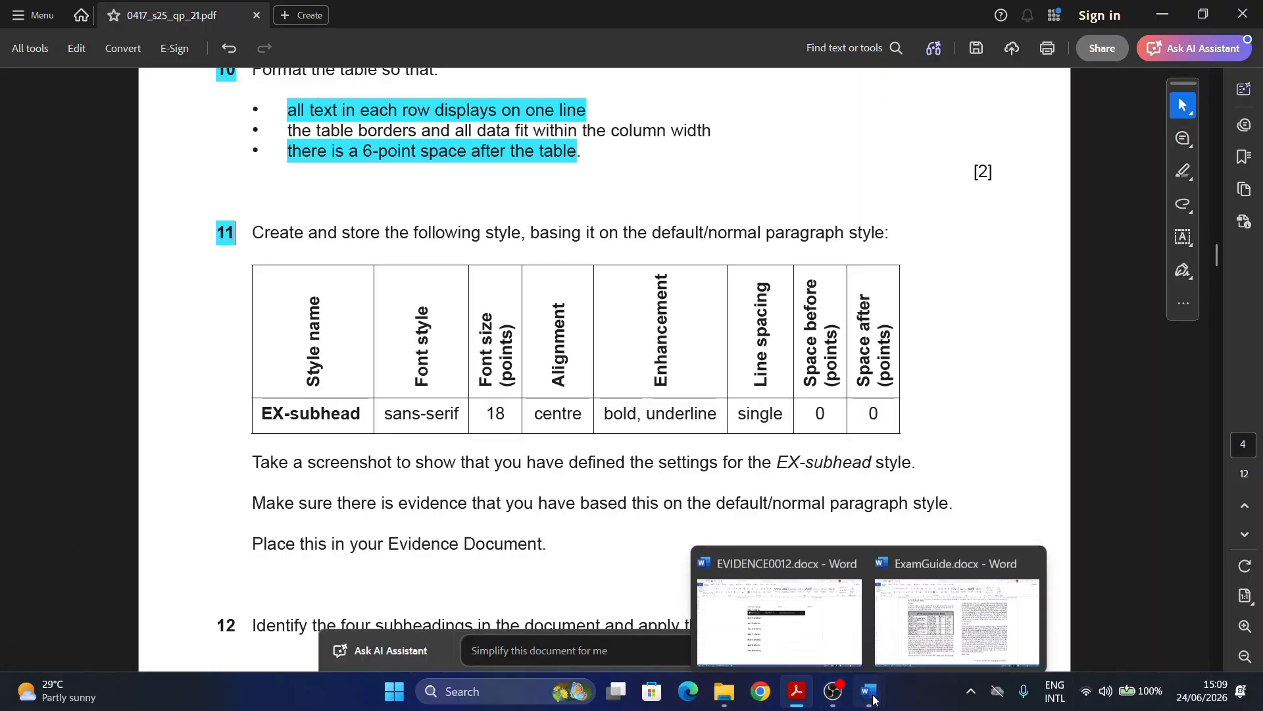
click(958, 635)
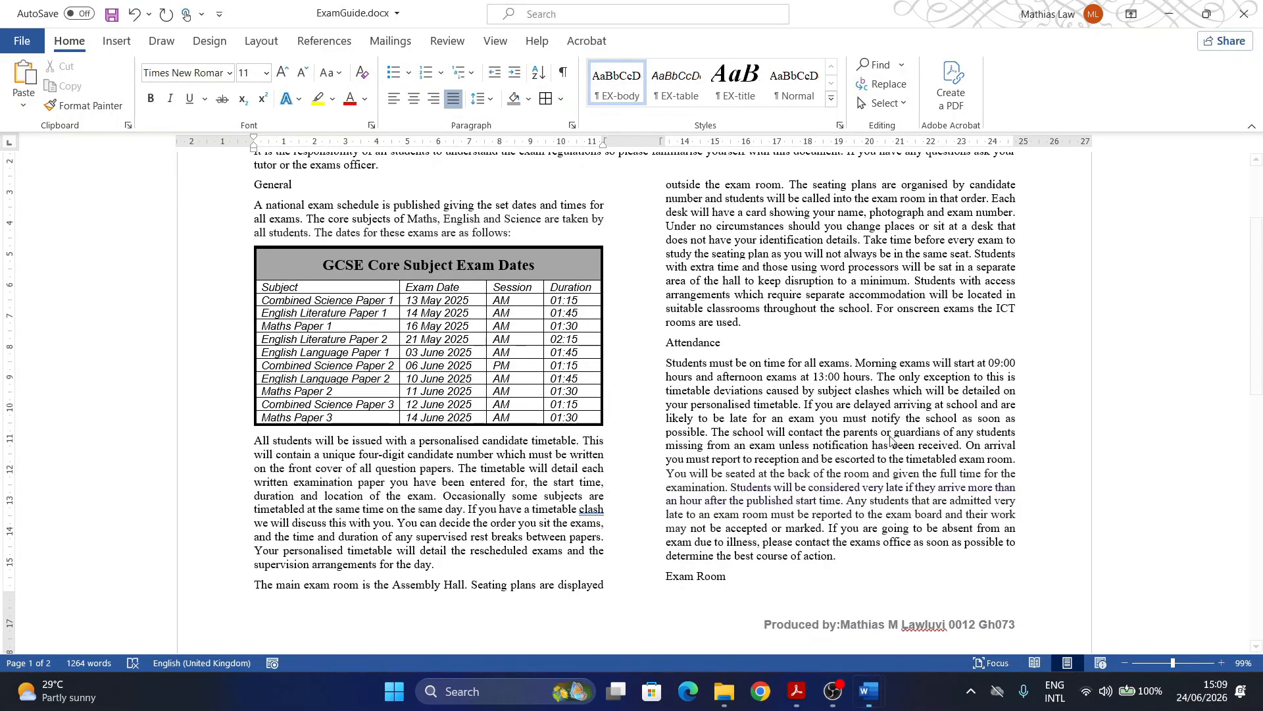
click(840, 125)
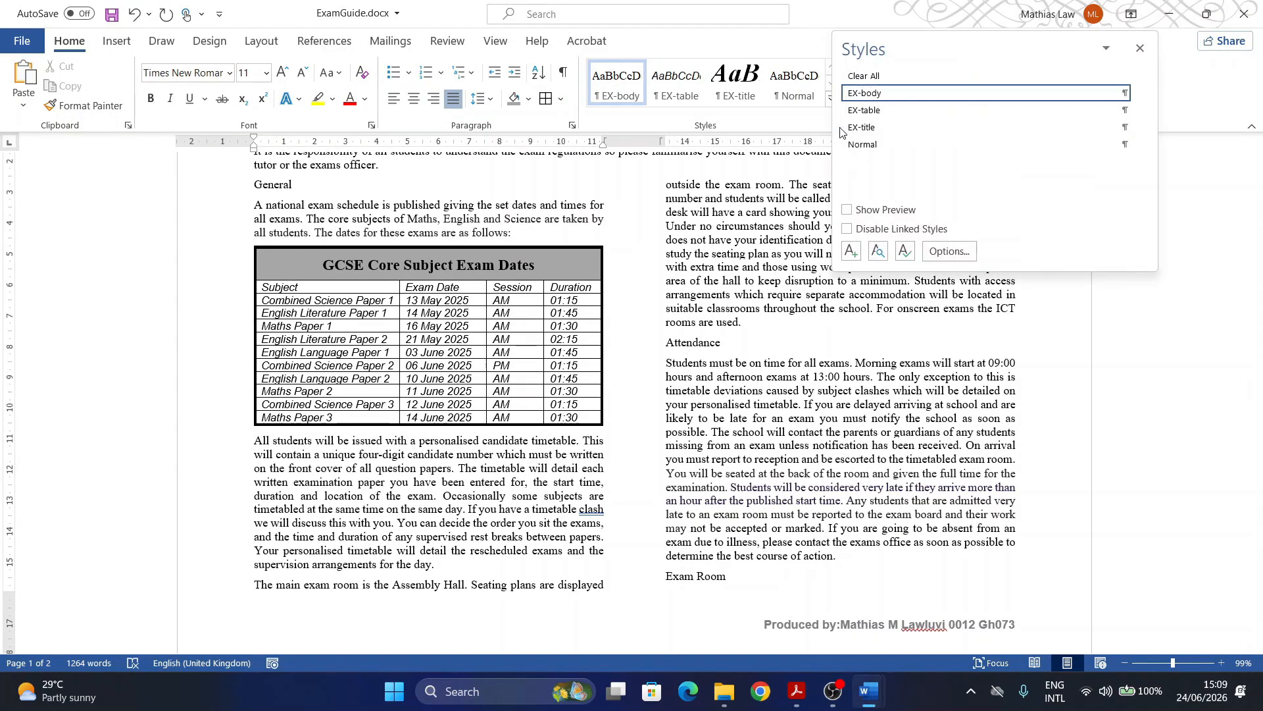
click(852, 251)
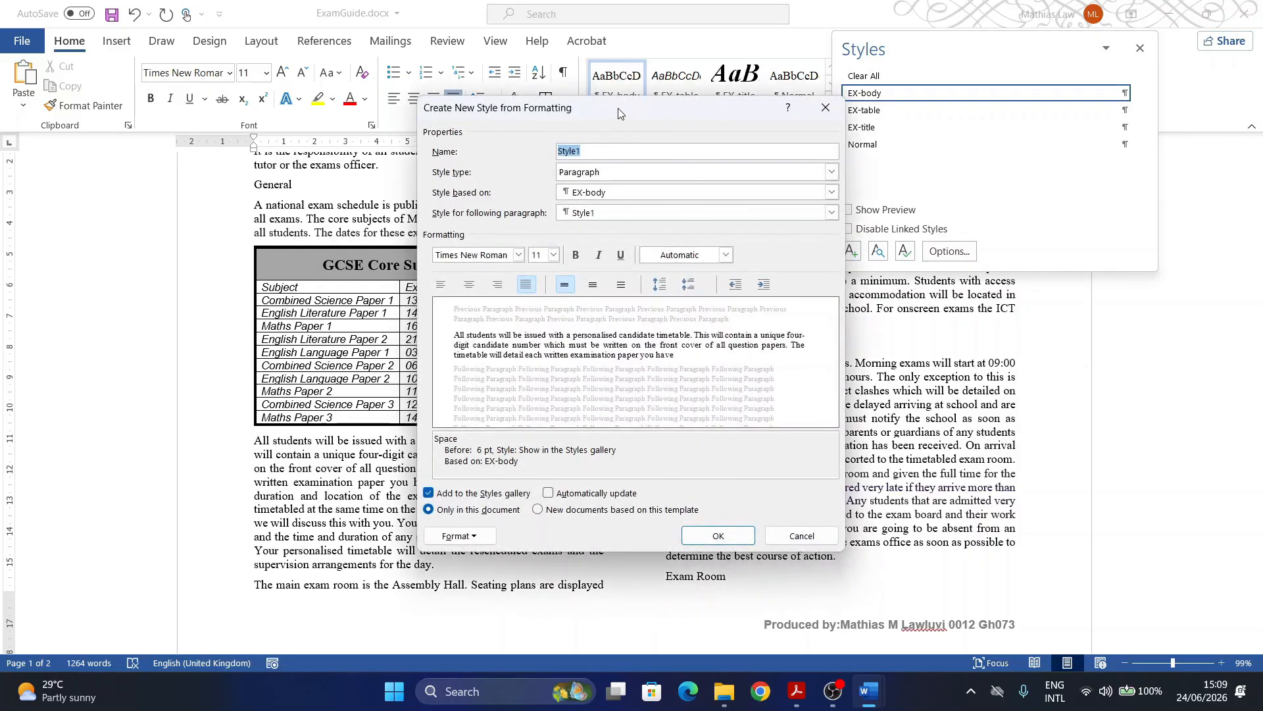
drag(618, 113, 697, 123)
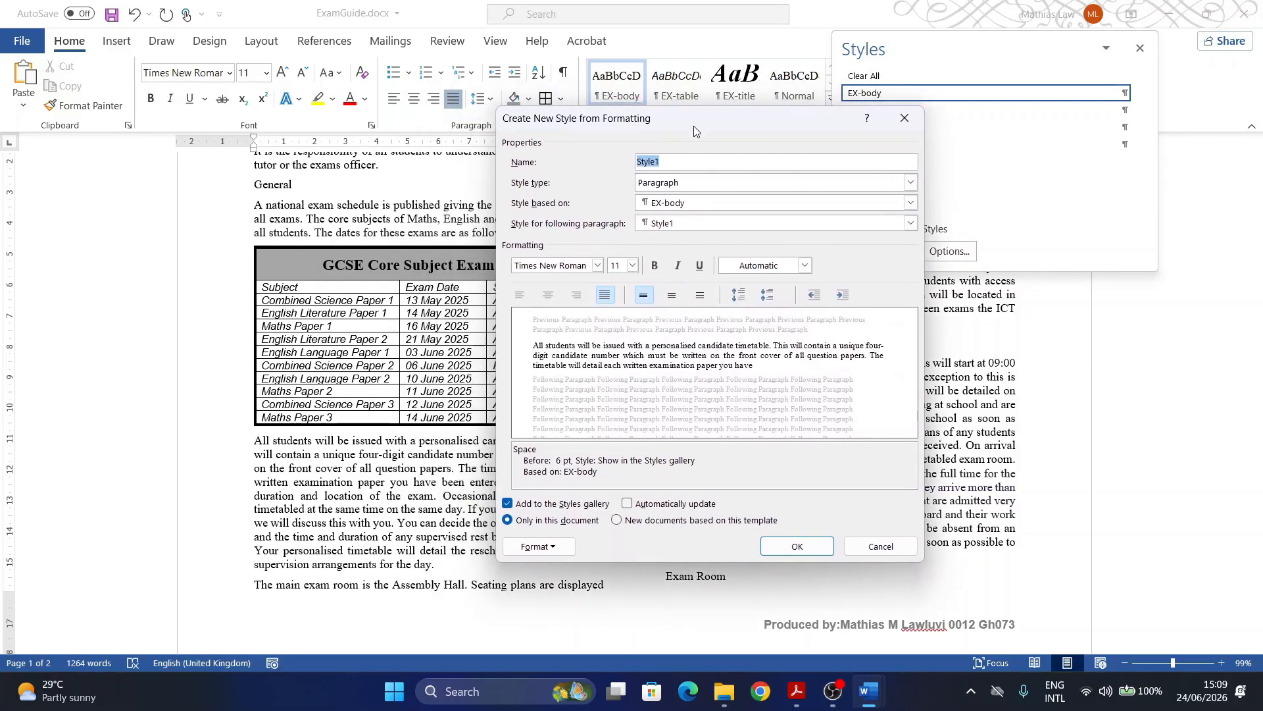
Step: Name the new style EX-subhead, copying the name from the exam paper's table
click(792, 692)
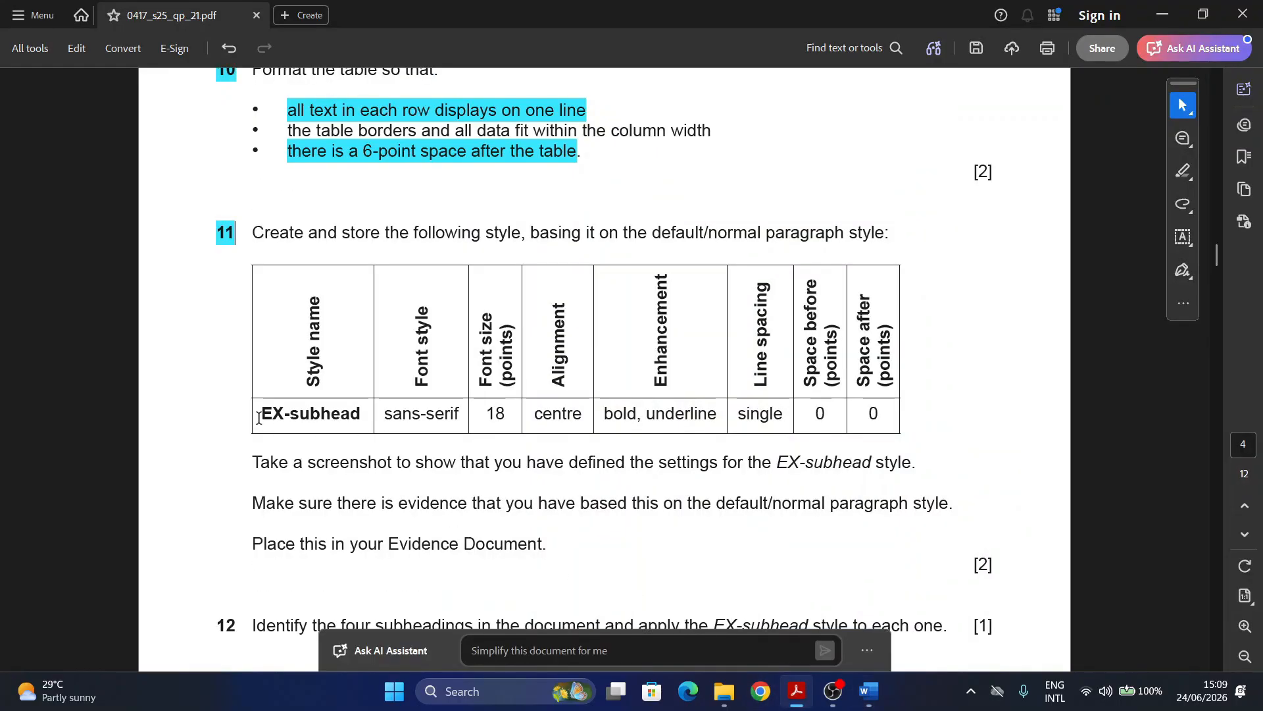
drag(259, 417, 360, 409)
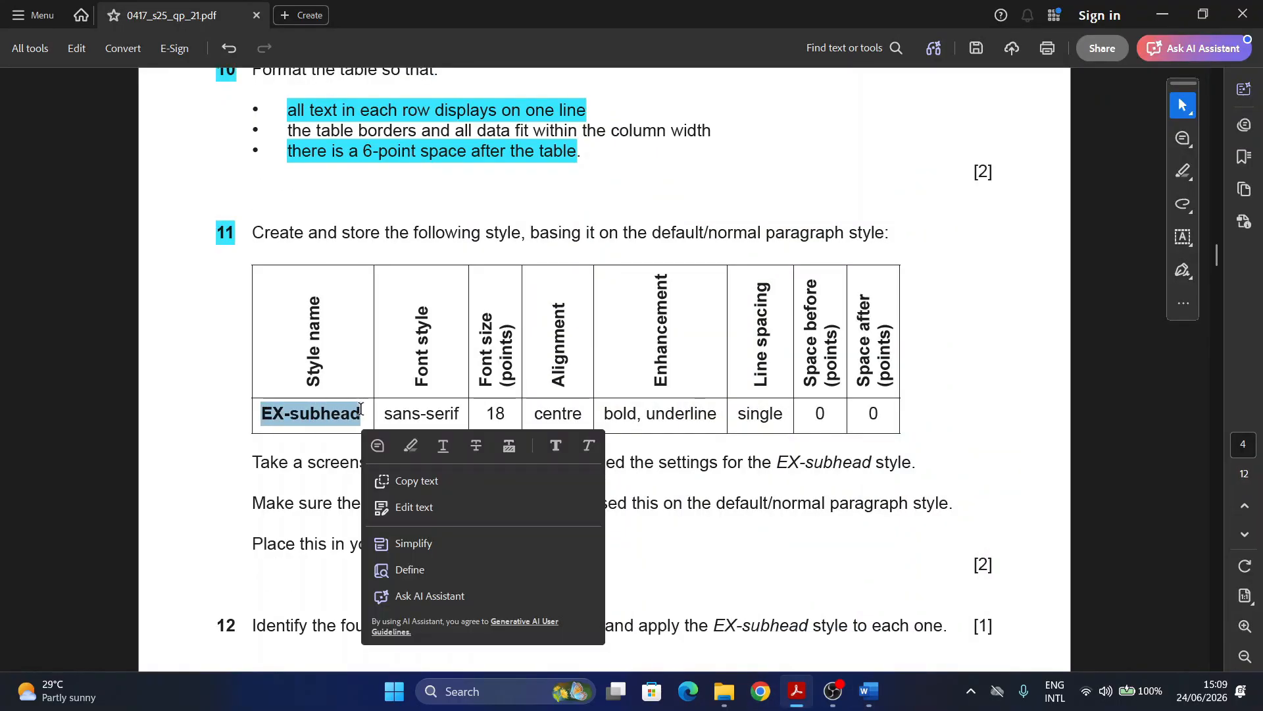
key(ctrl+c)
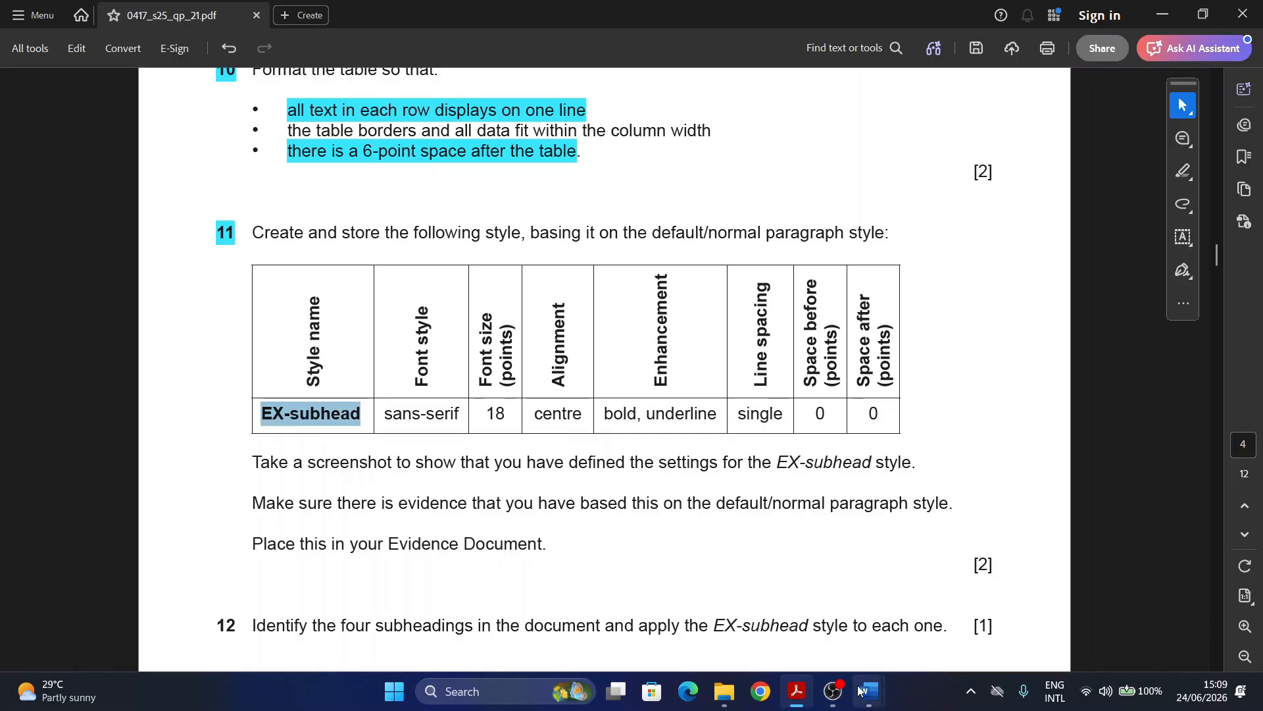
mouse_move(860, 691)
click(911, 638)
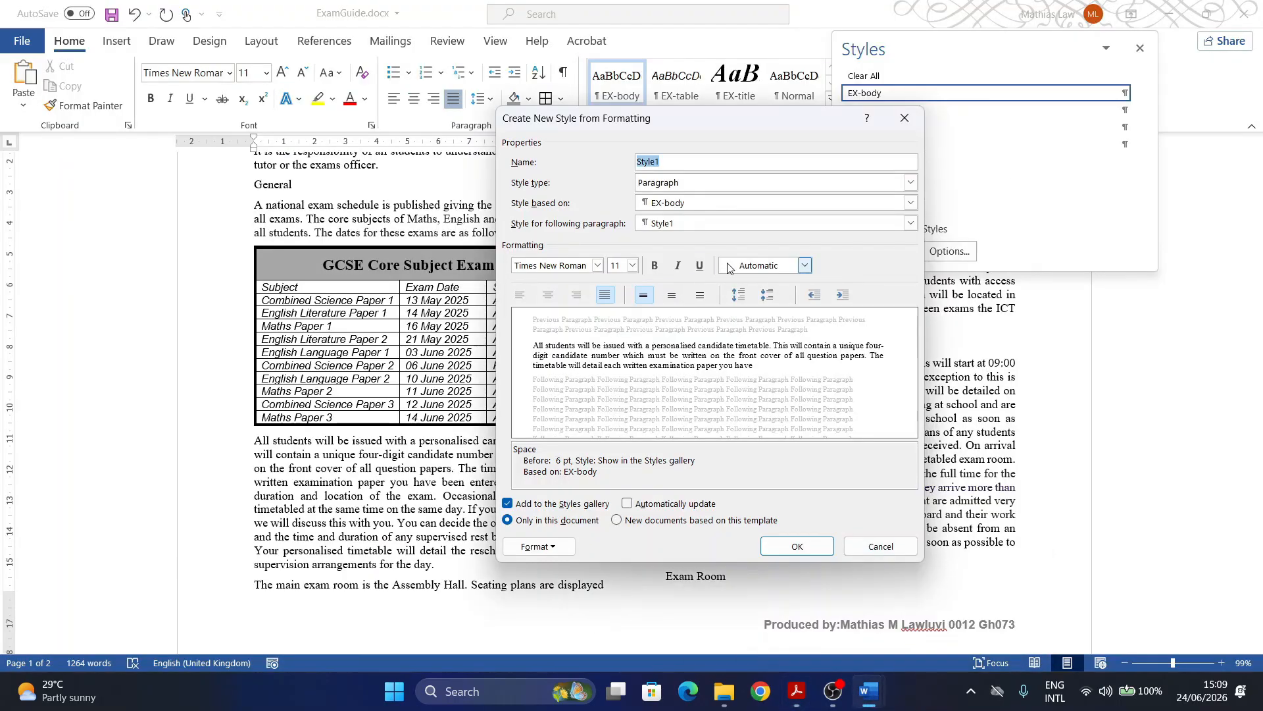
key(ctrl+v)
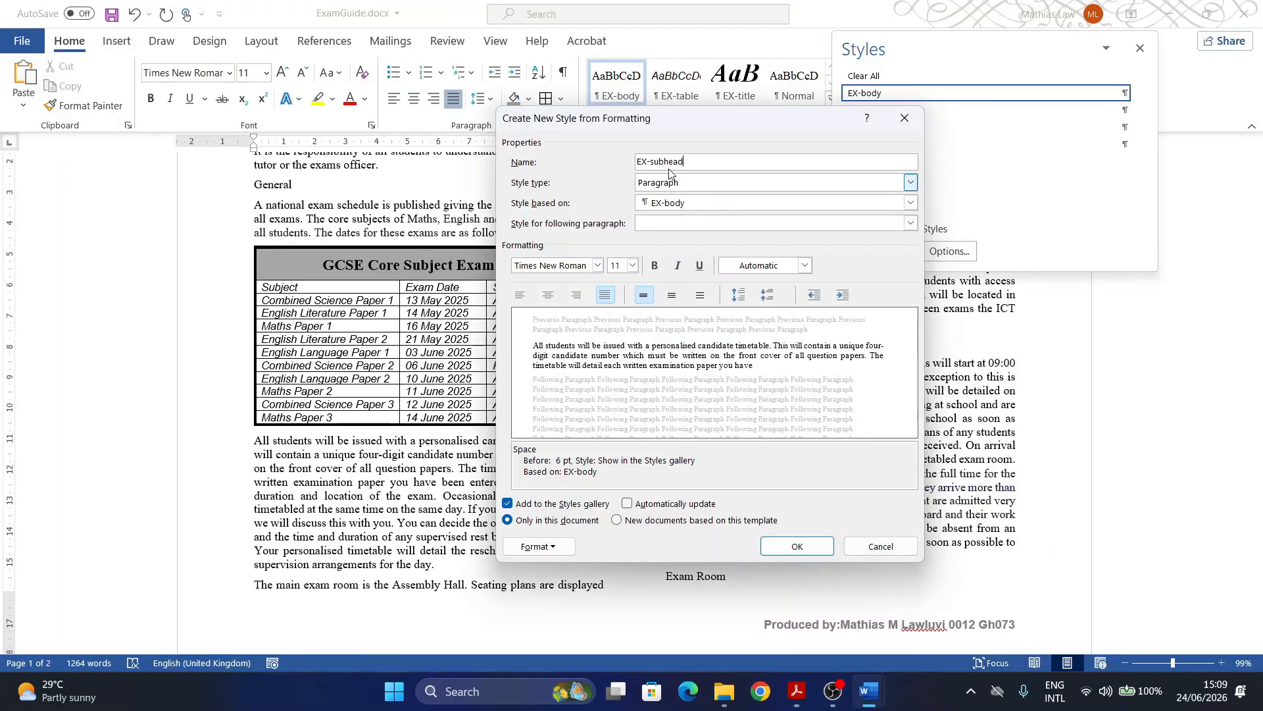
Step: Set the new style's font to Arial
click(798, 692)
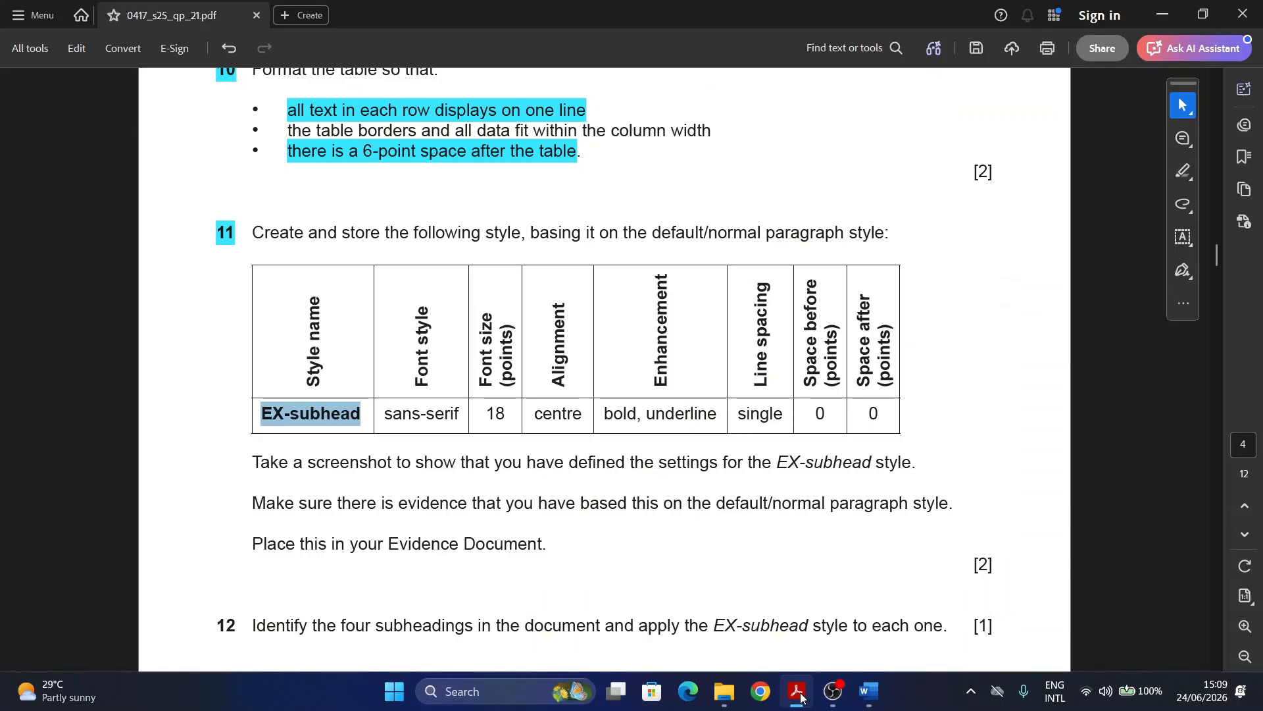
click(798, 692)
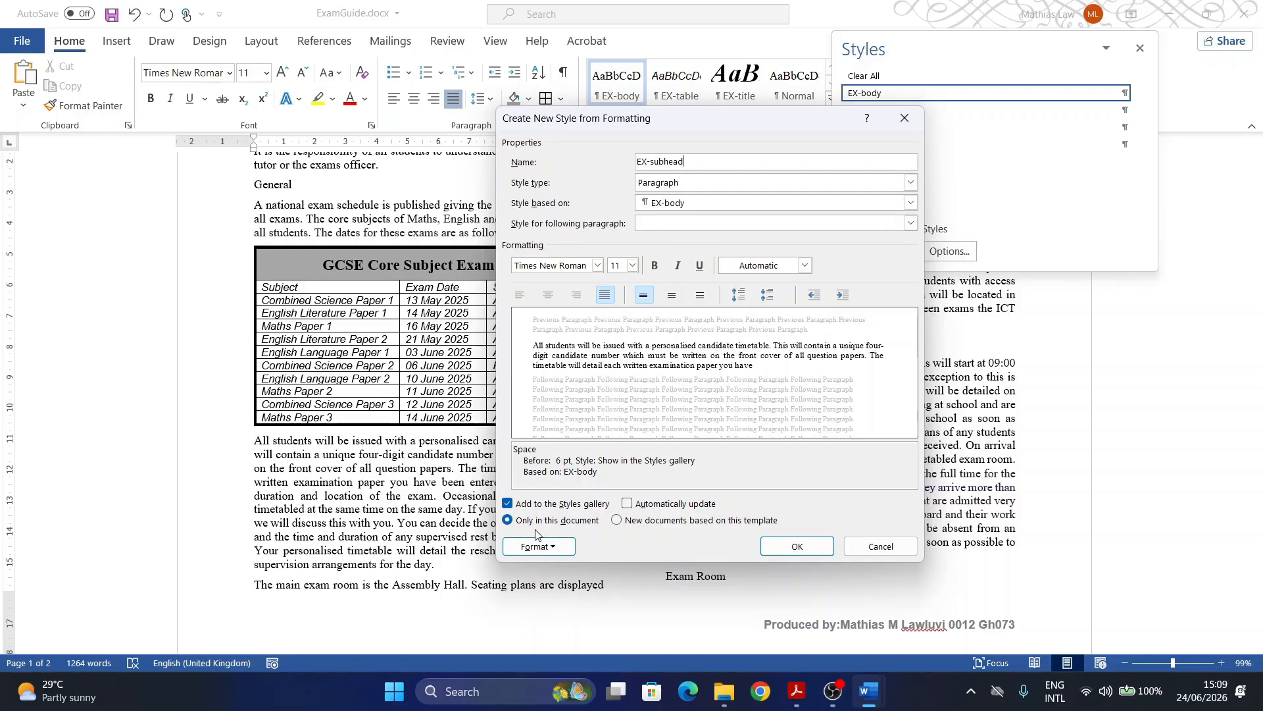
click(597, 265)
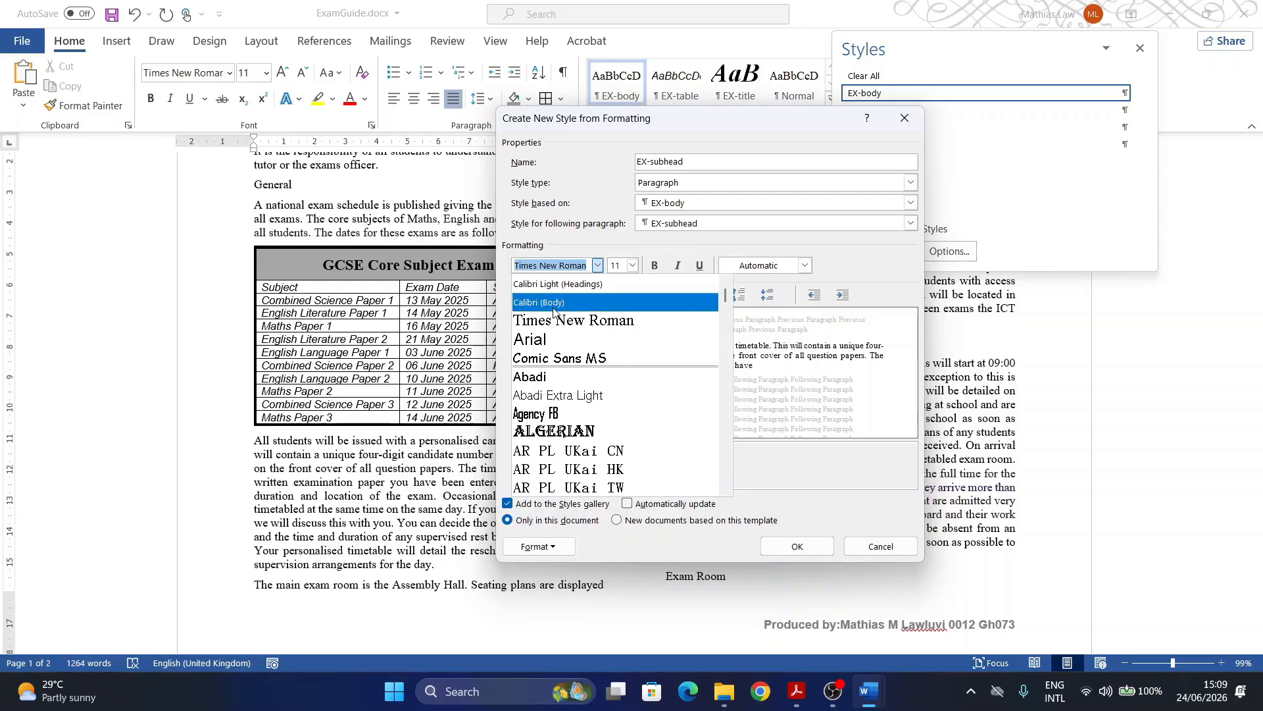
click(530, 339)
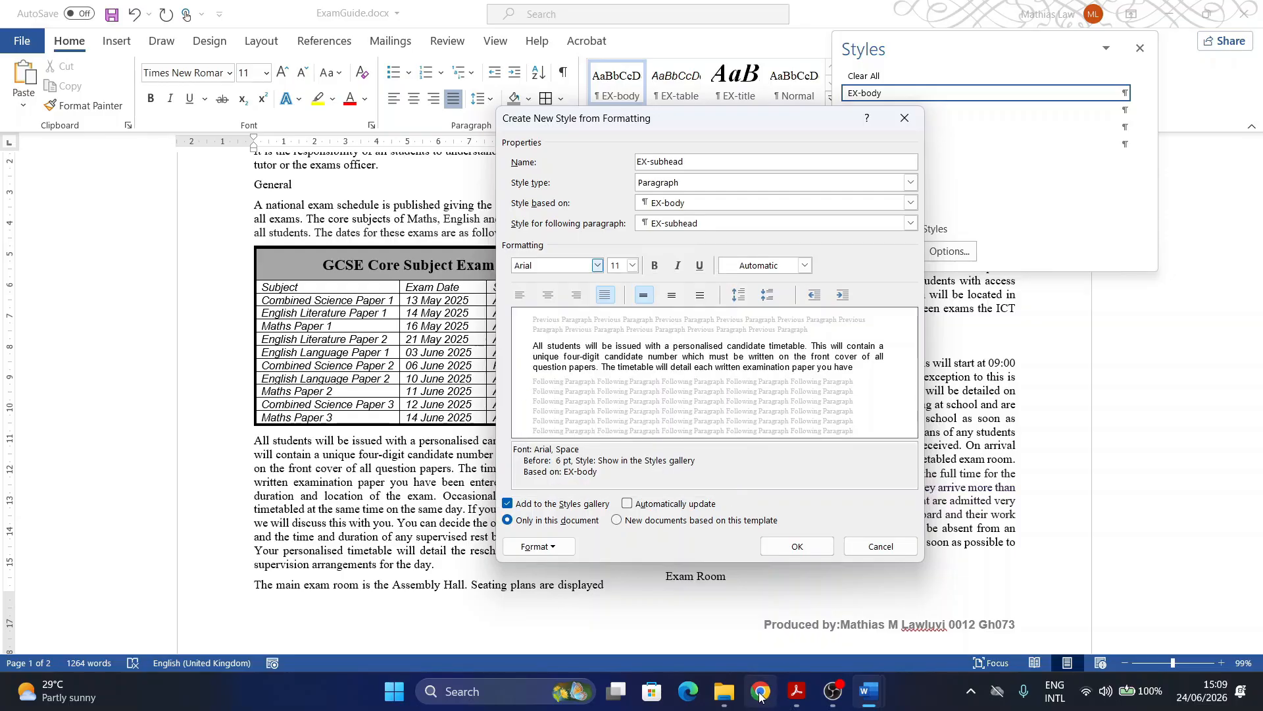
Step: Give the EX-subhead style an 18 pt font size and centred alignment
click(794, 696)
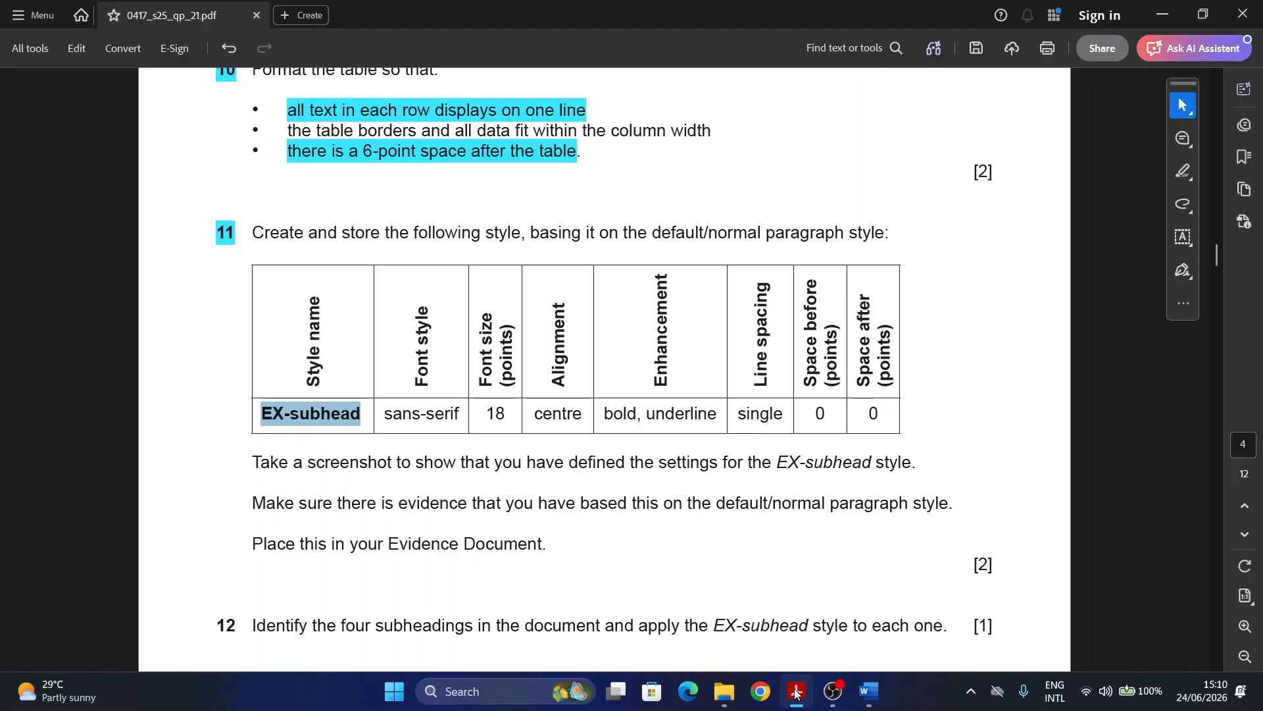
mouse_move(868, 691)
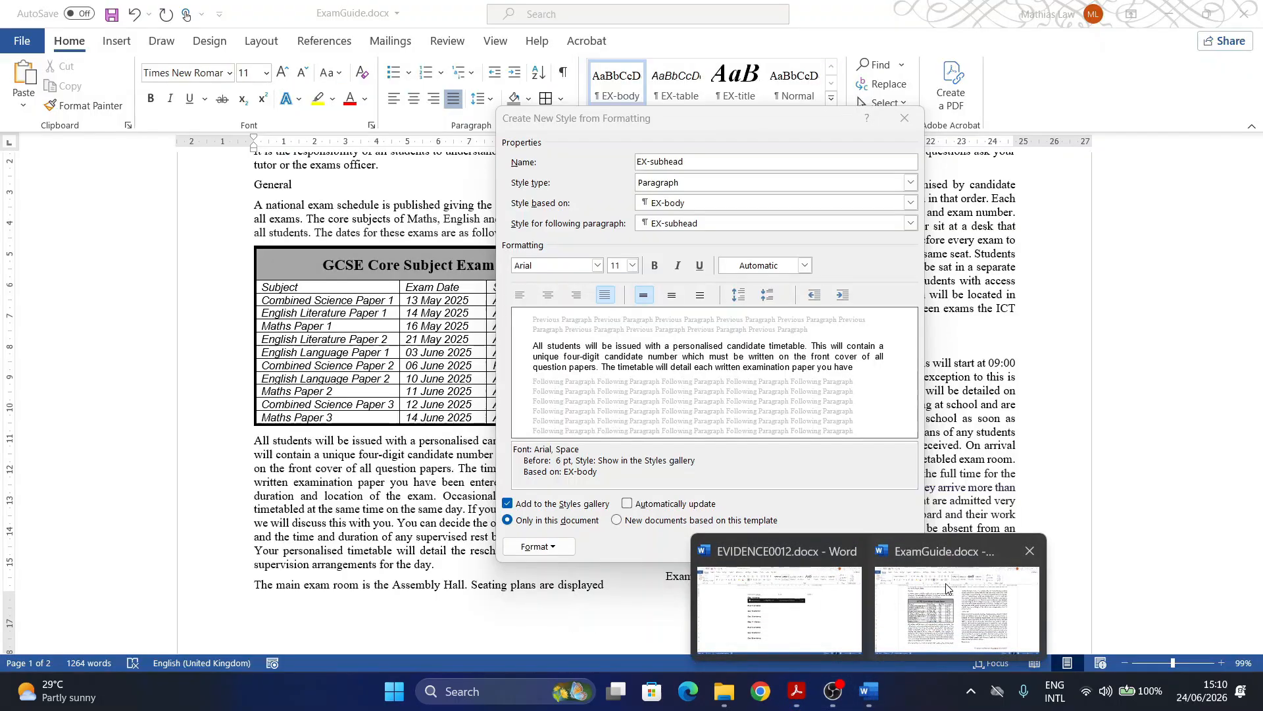
click(948, 588)
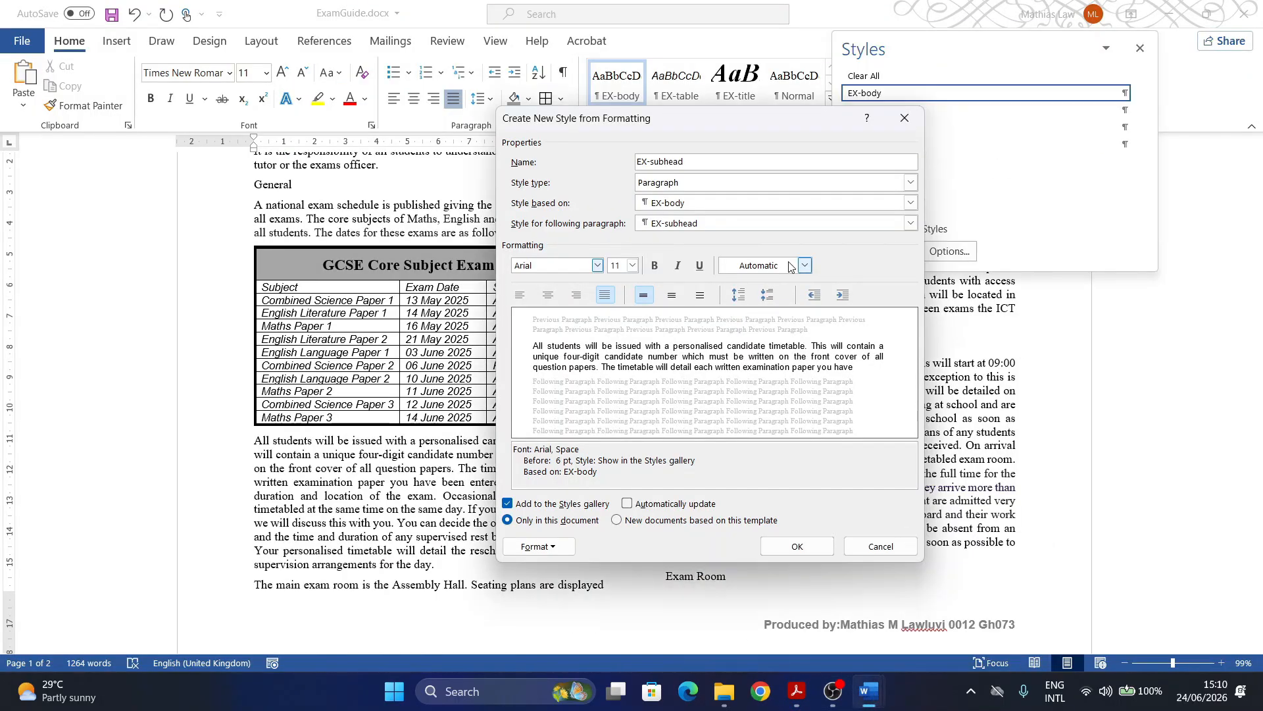
click(632, 265)
click(614, 358)
click(548, 294)
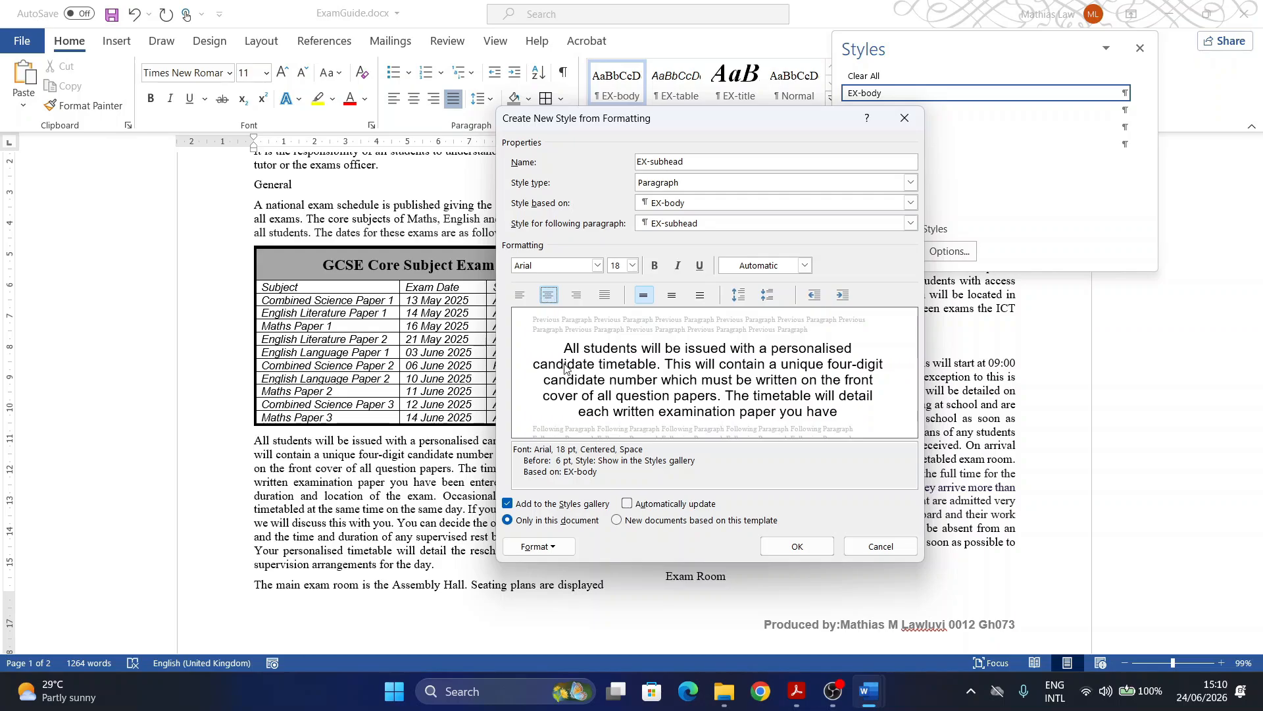
Step: Make the EX-subhead style bold and underlined, then open its Format options
click(796, 691)
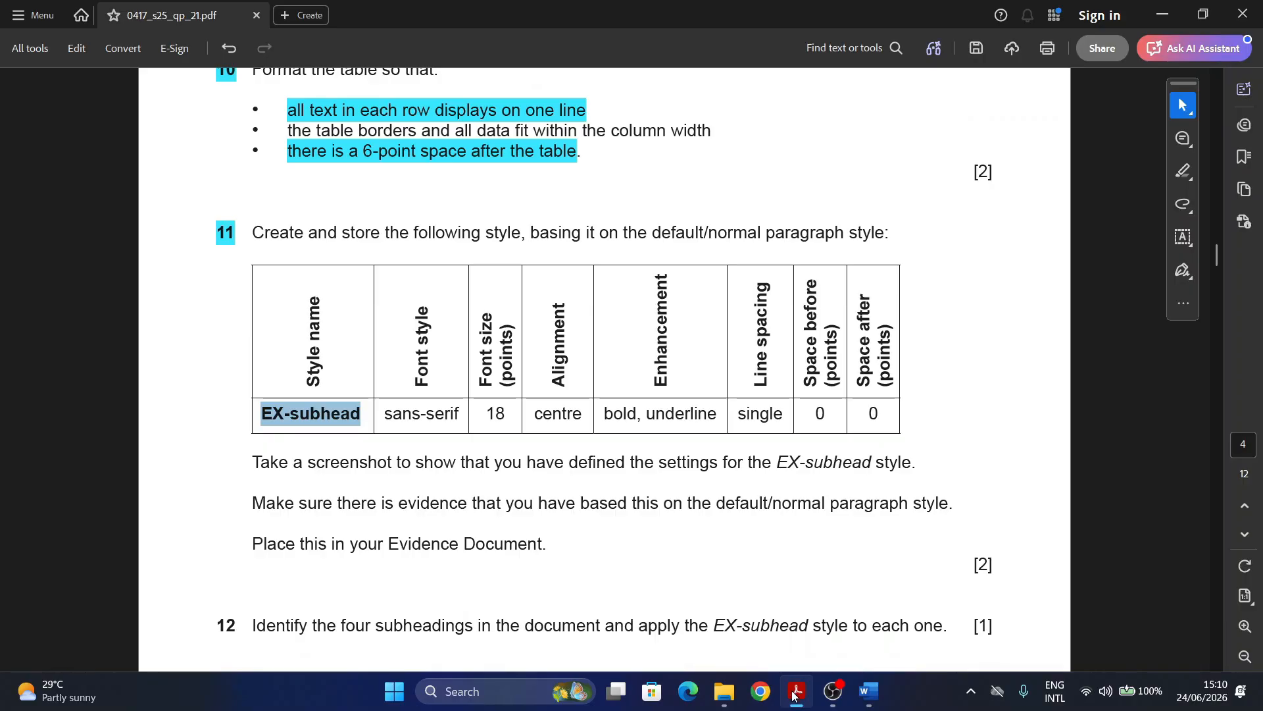
click(795, 693)
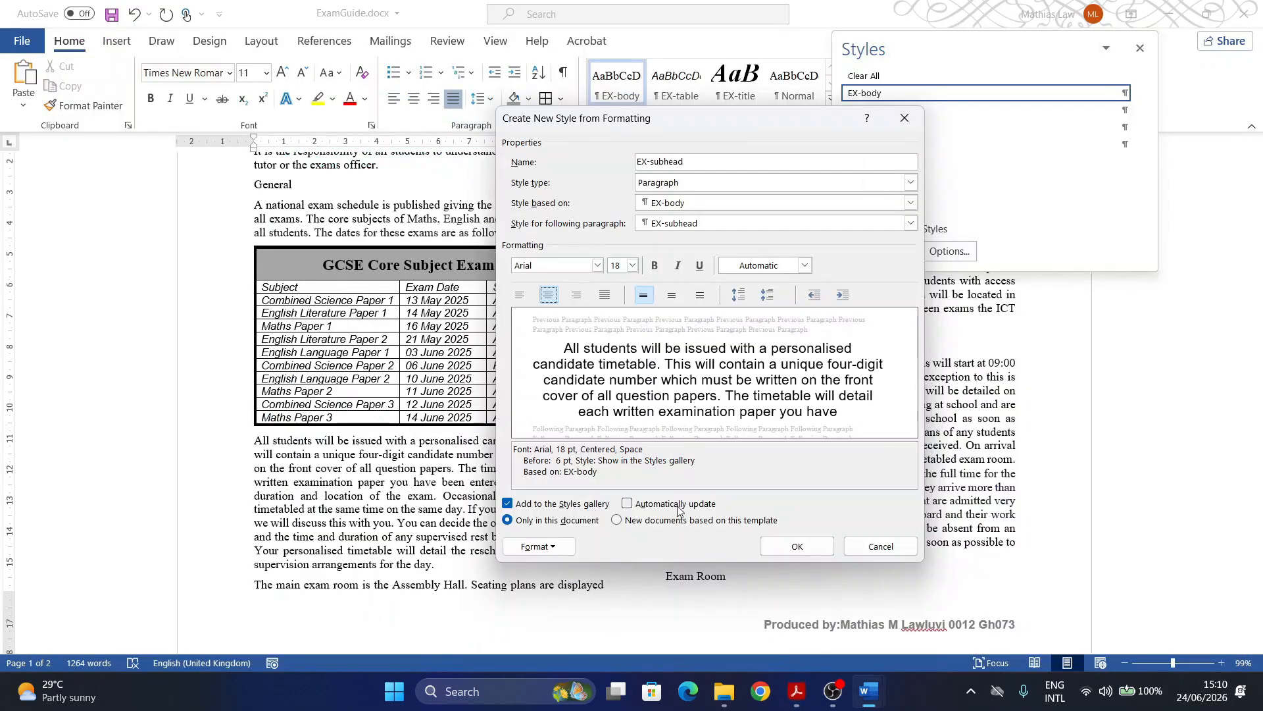
click(656, 266)
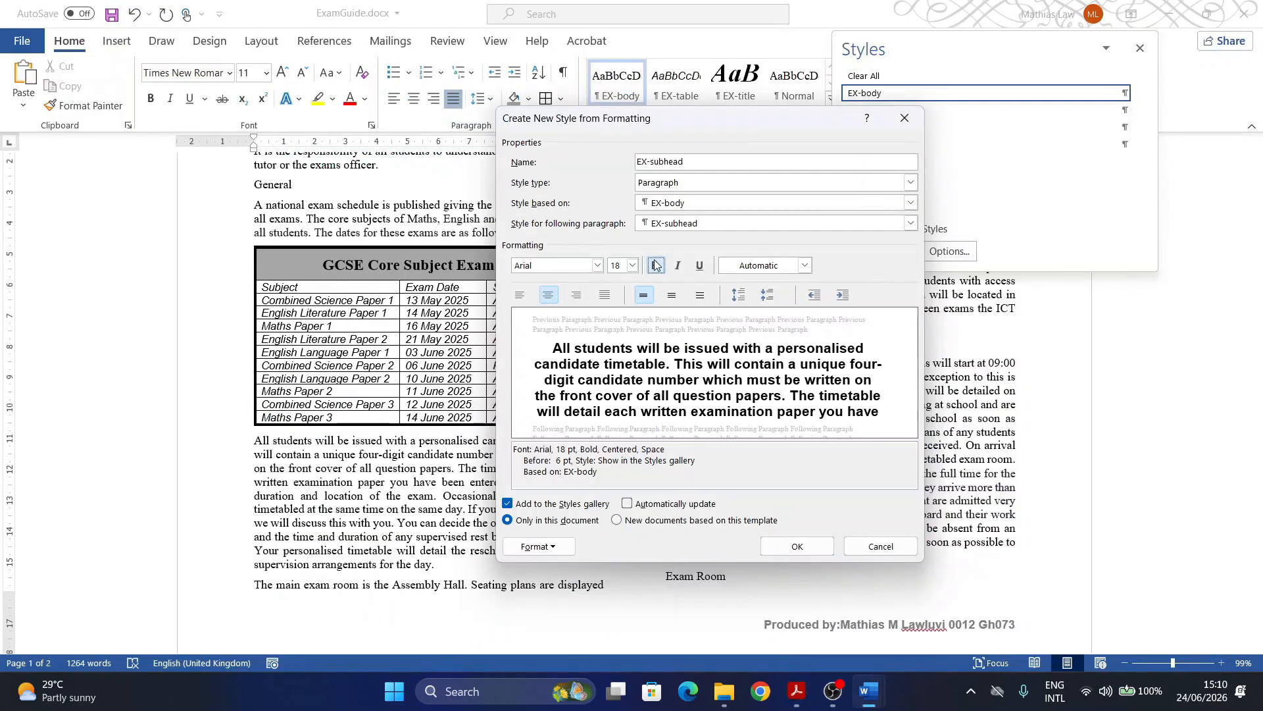
click(699, 266)
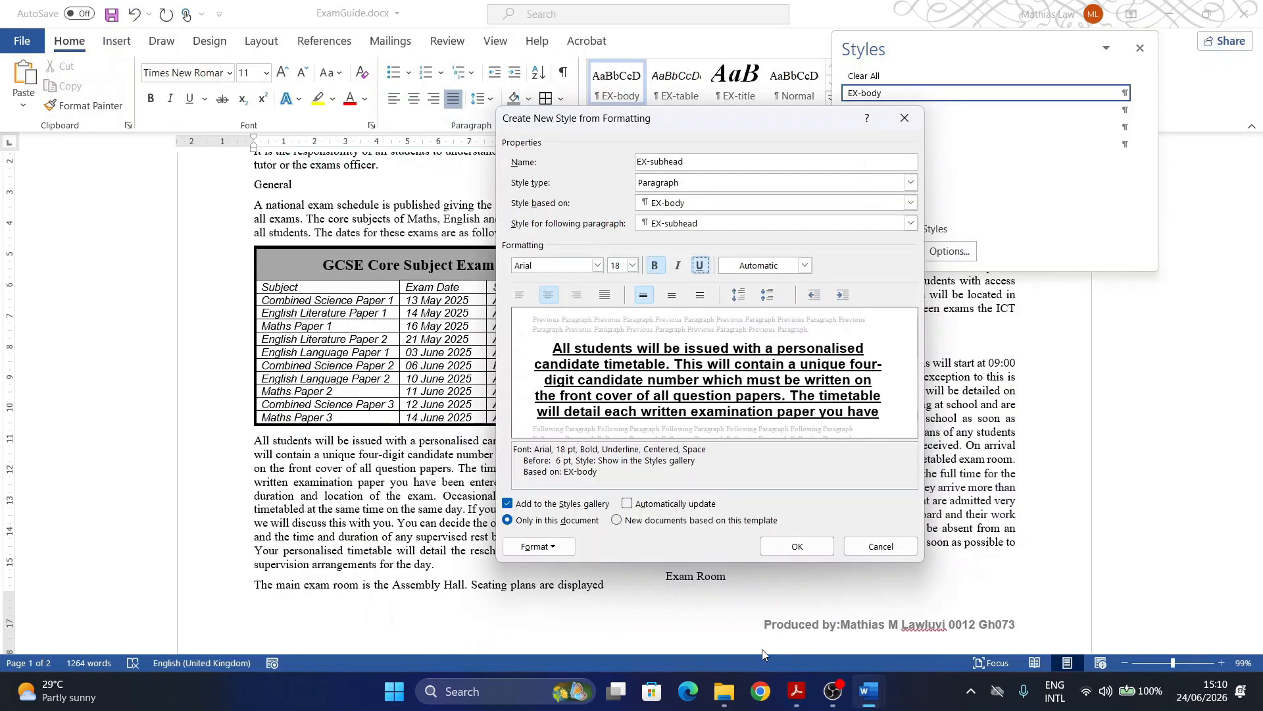
click(800, 694)
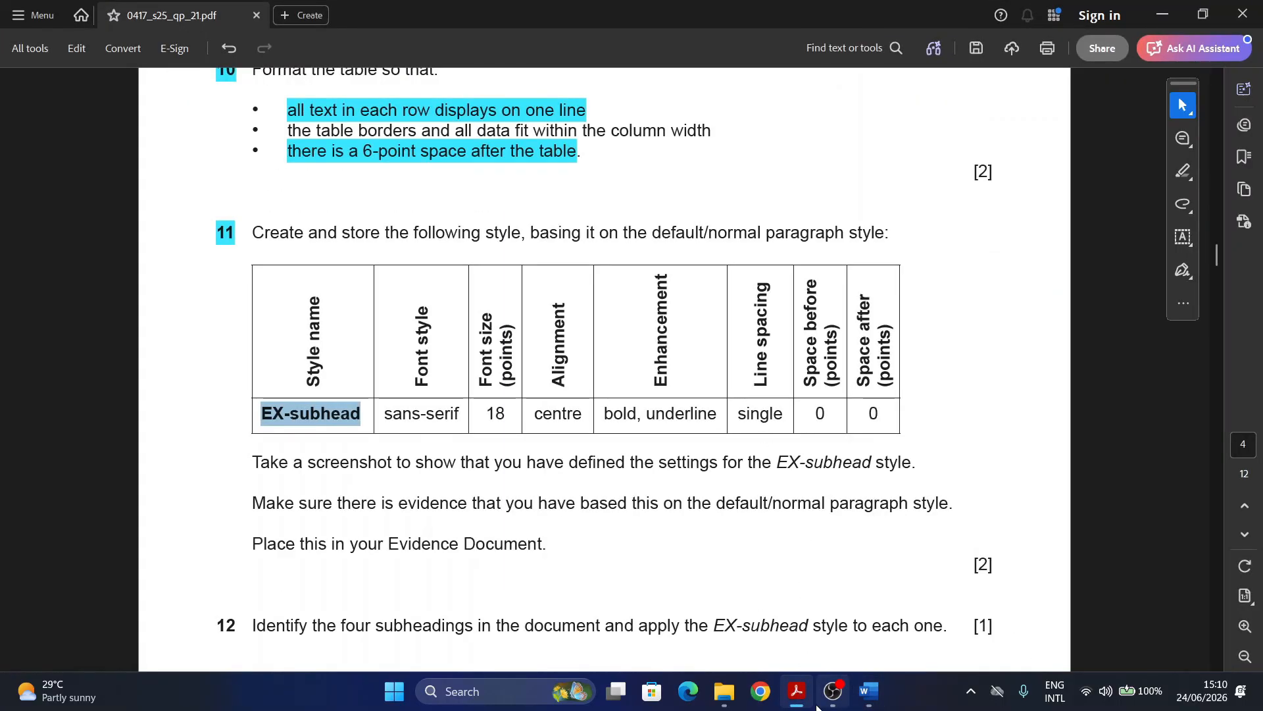
mouse_move(868, 694)
click(921, 628)
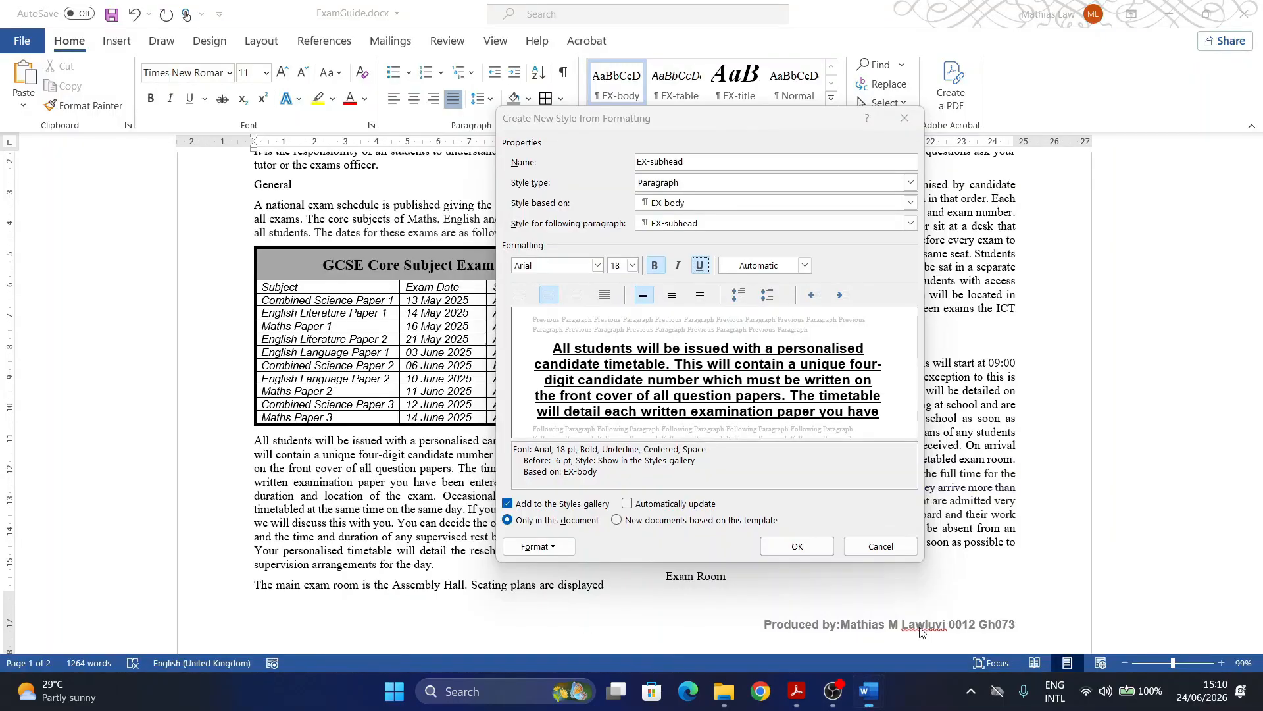
click(543, 552)
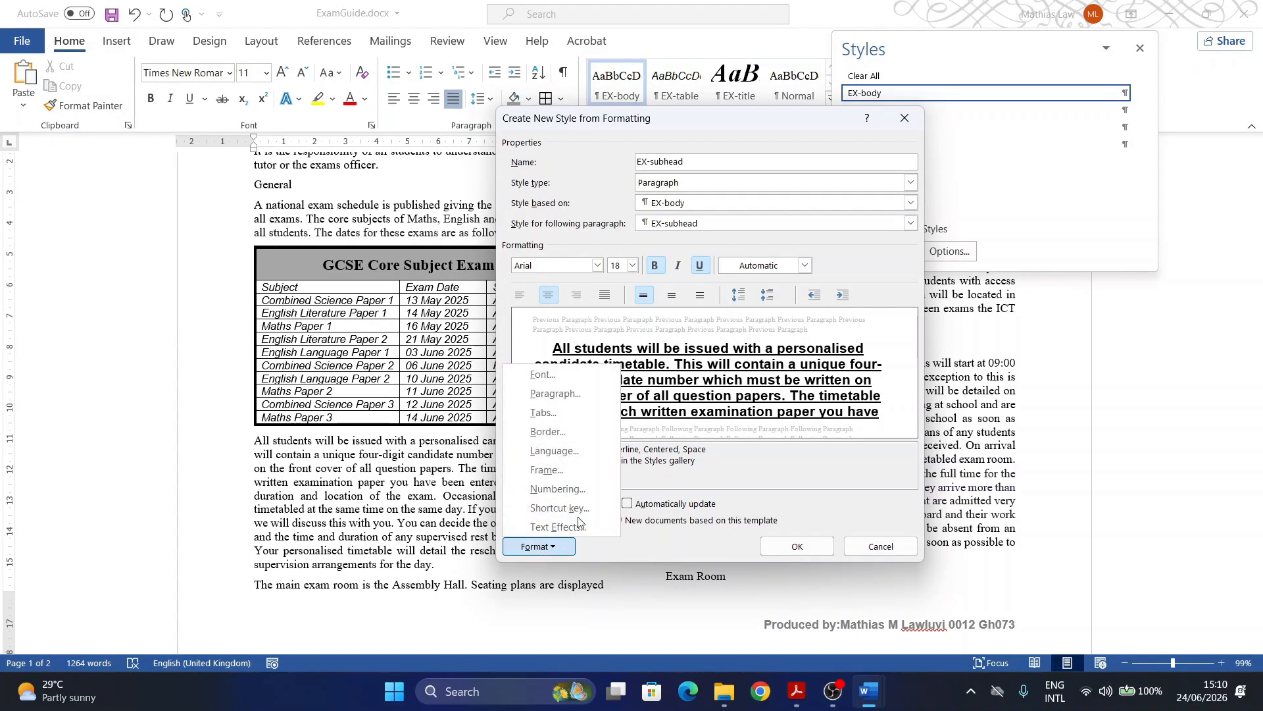
Step: Set the EX-subhead paragraph spacing to 0 pt after, then view question 11 in the exam paper
click(556, 394)
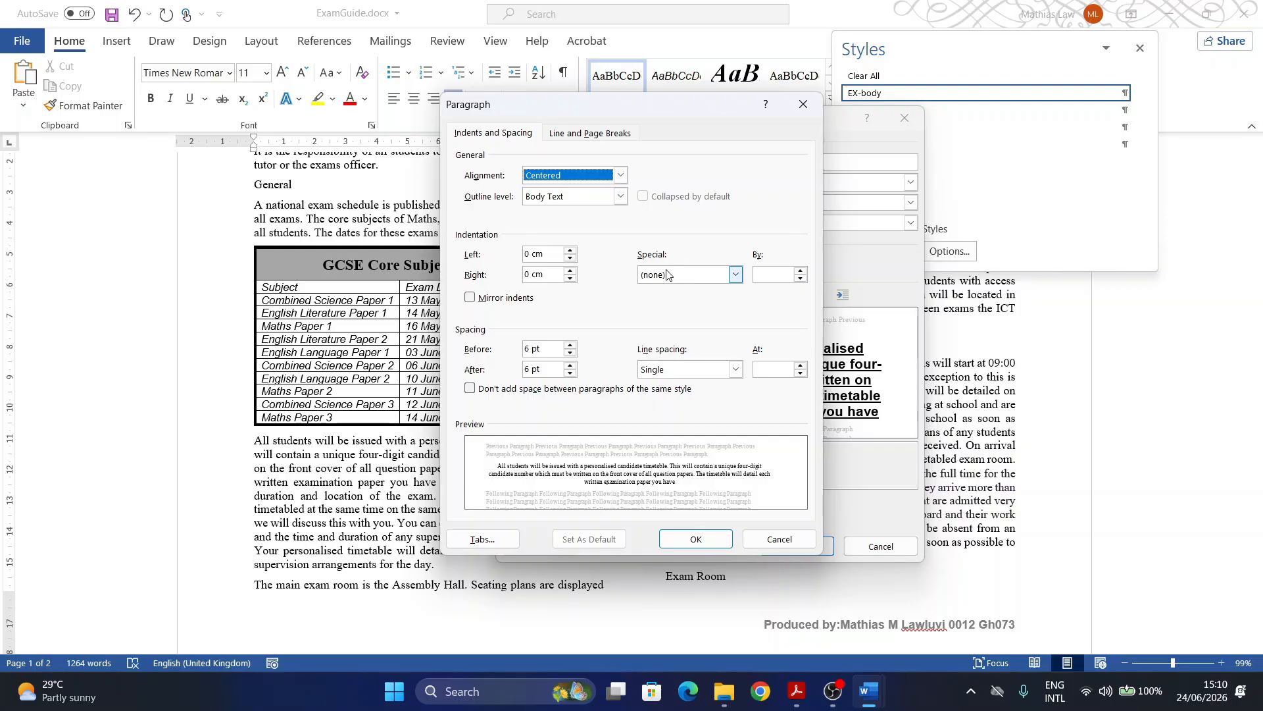
click(570, 345)
click(569, 354)
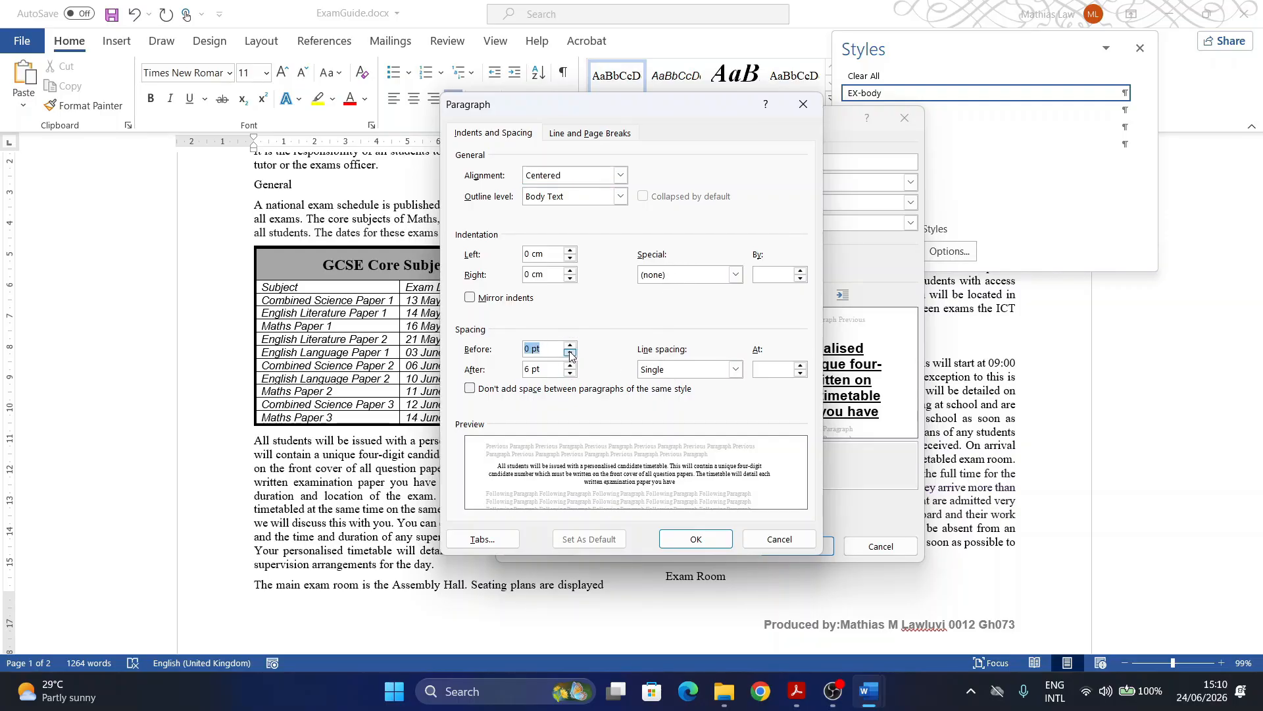
click(570, 373)
click(571, 373)
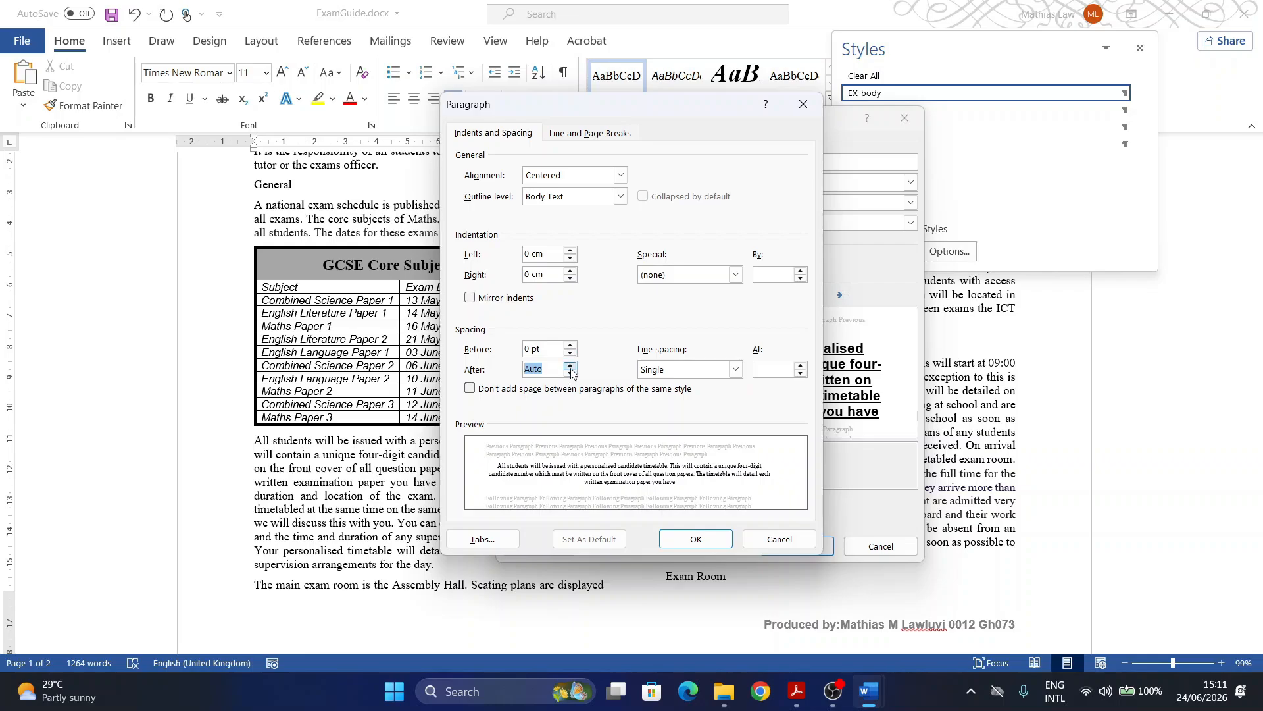
click(570, 367)
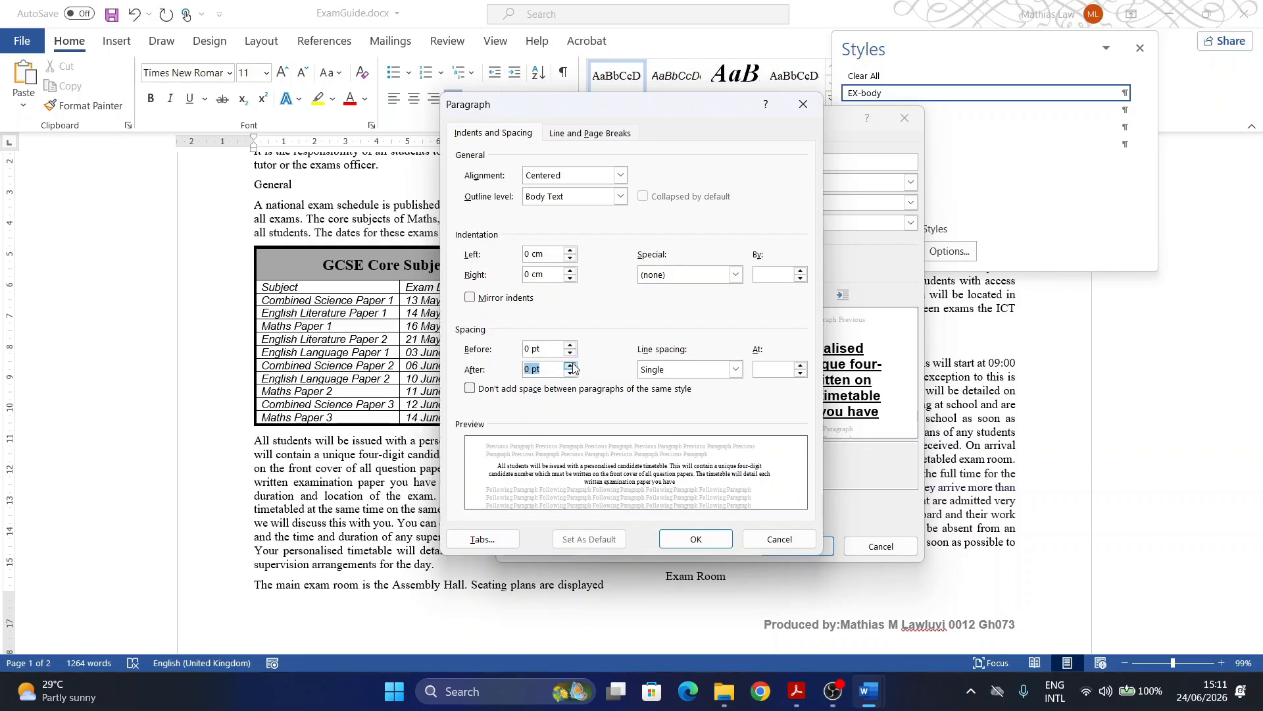
click(681, 539)
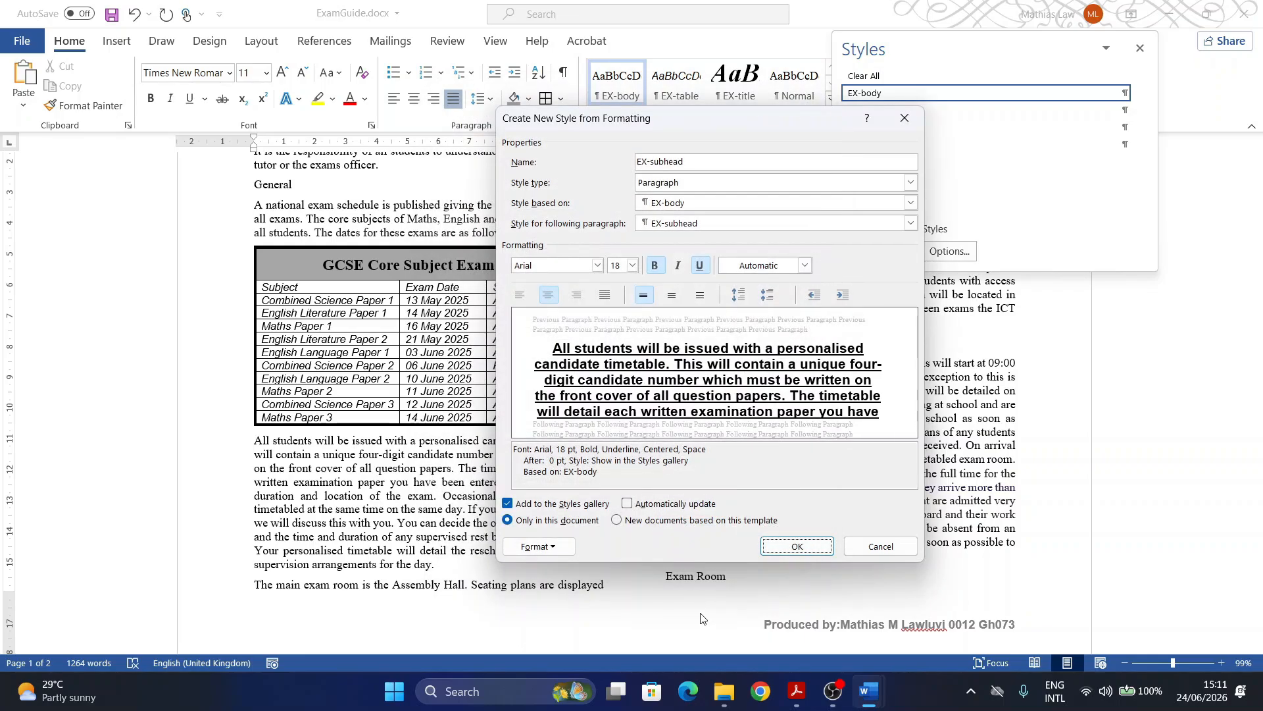
click(794, 689)
scroll(379, 513, down, 3)
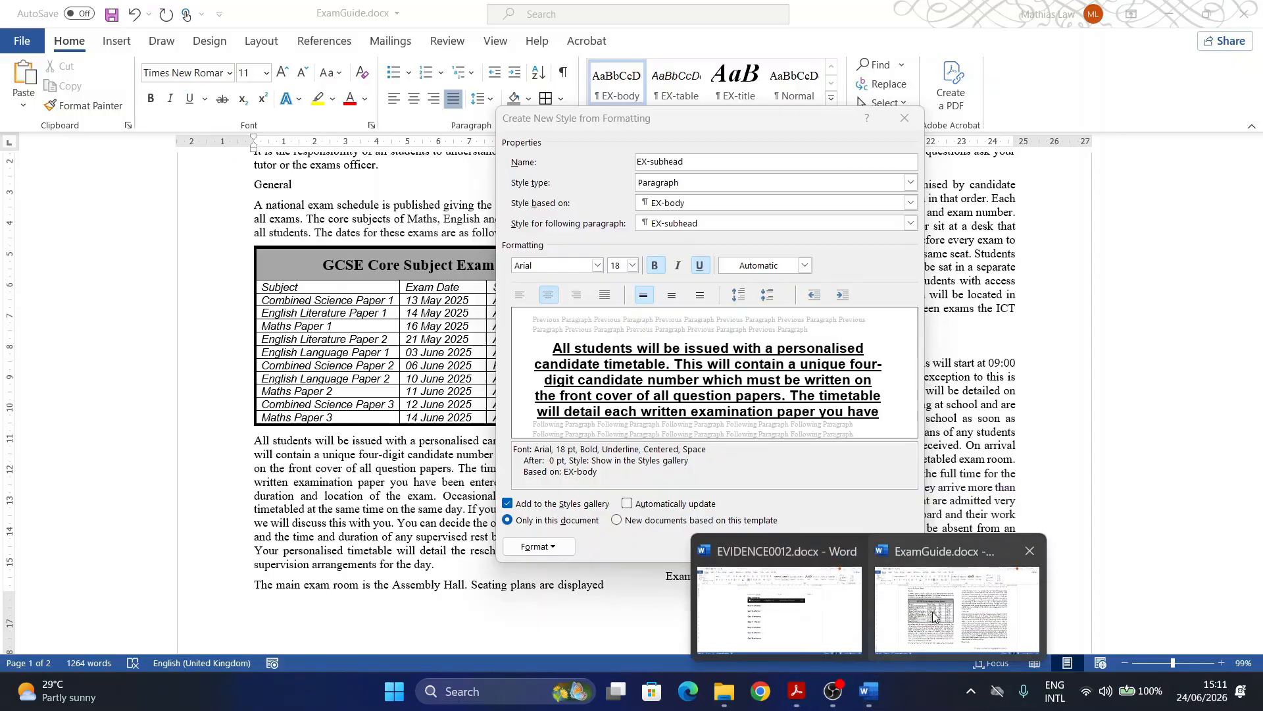
Step: Screenshot the Create New Style dialog showing the EX-subhead style settings
click(965, 595)
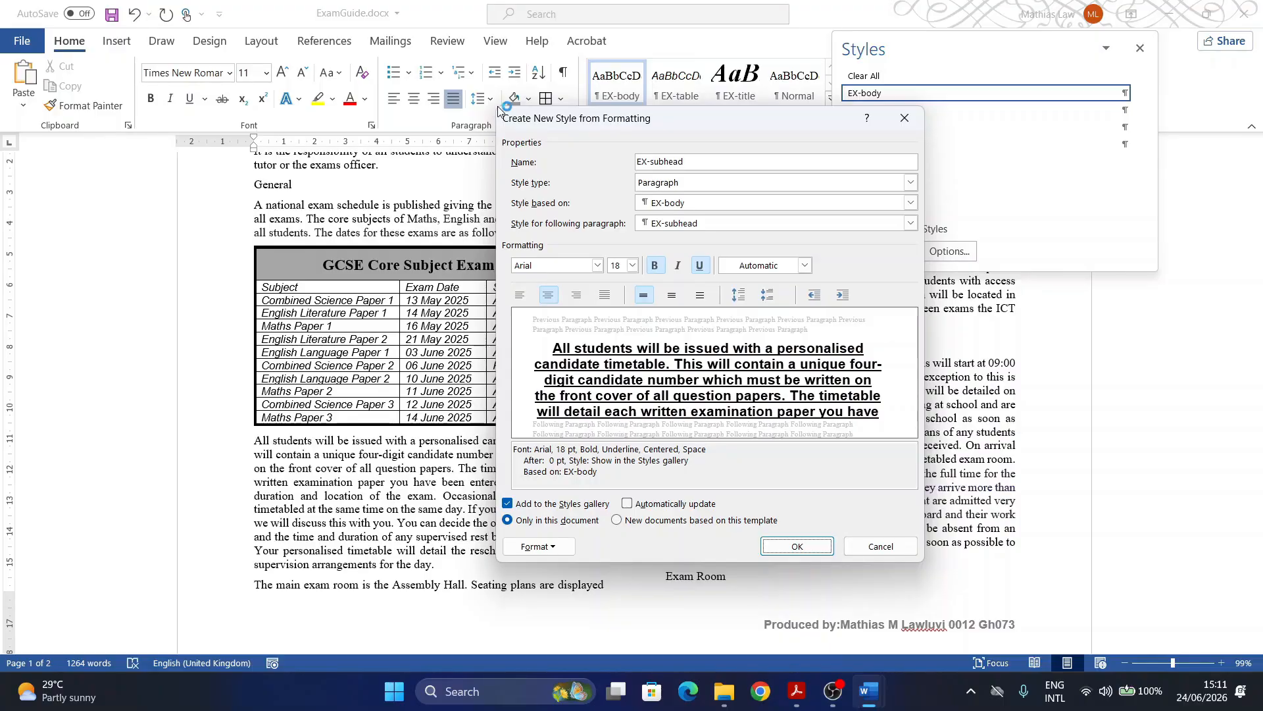
key(super+shift+s)
drag(497, 104, 920, 559)
Step: Recheck the exam paper, then confirm creation of the EX-subhead style
click(797, 691)
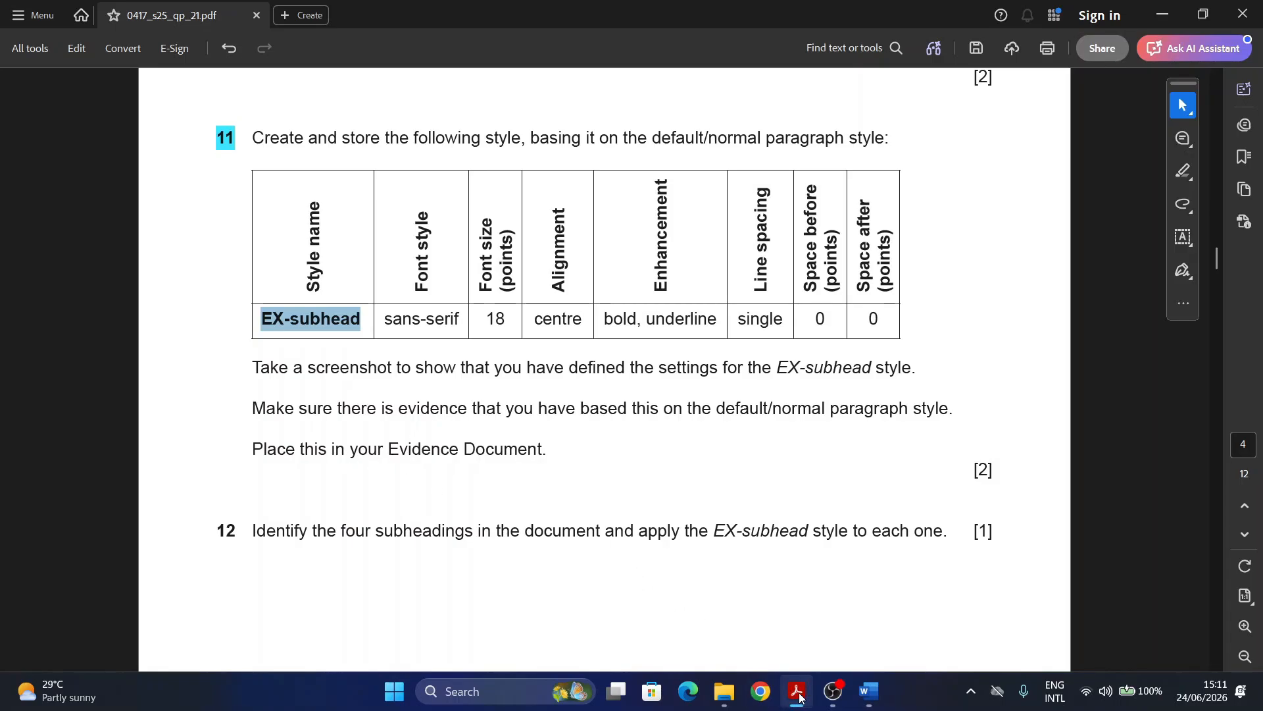
mouse_move(868, 691)
click(960, 602)
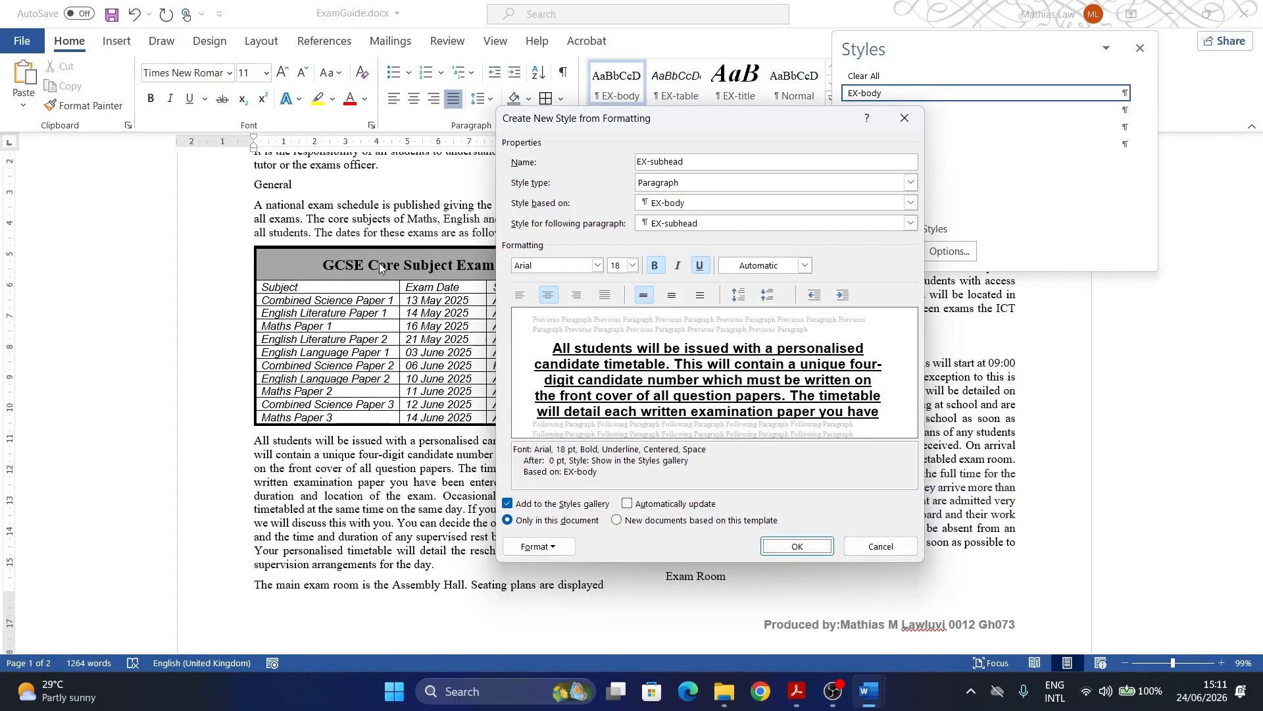
click(785, 549)
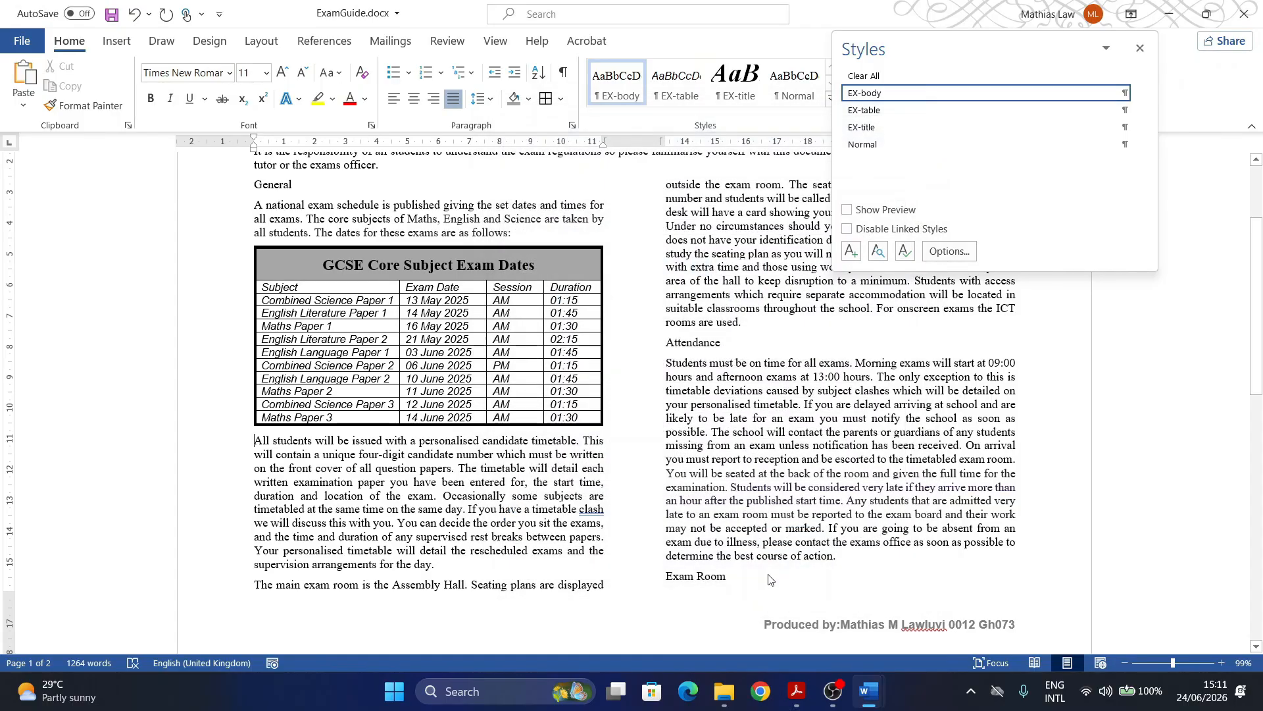
Step: Paste the EX-subhead settings screenshot under Step 11 evidence in EVIDENCE0012.docx
mouse_move(868, 699)
click(780, 625)
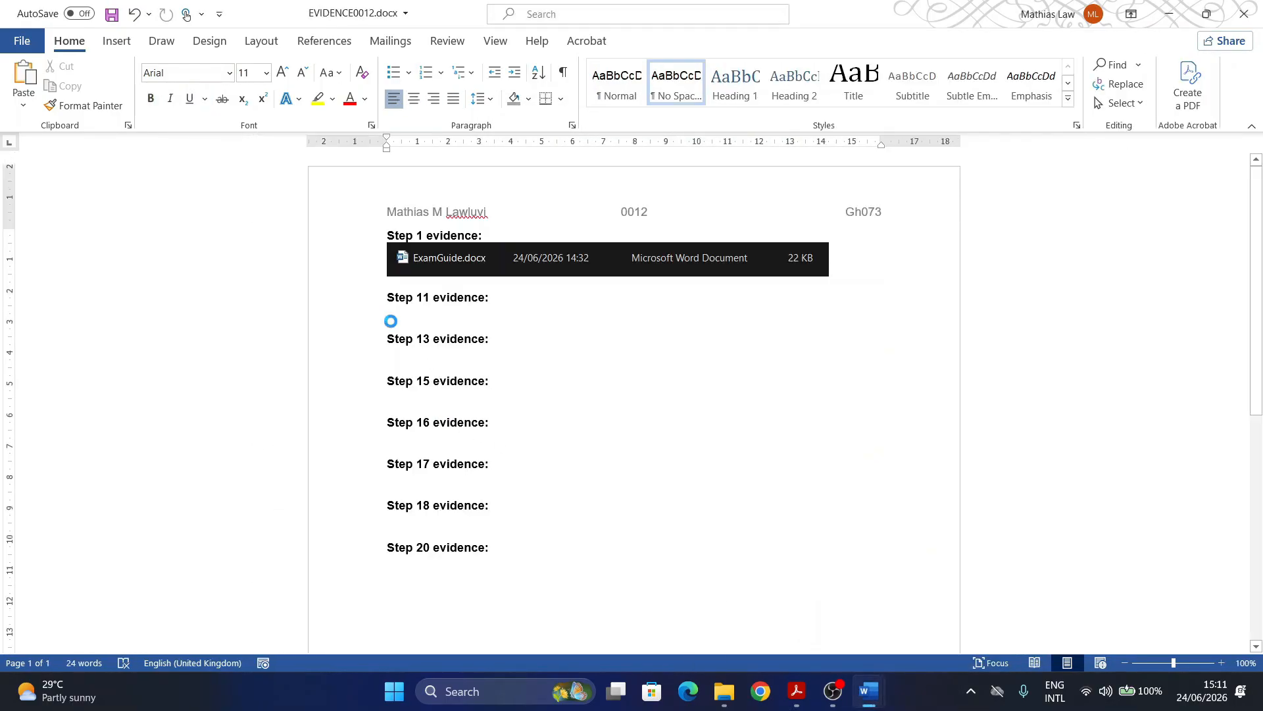
key(ctrl+v)
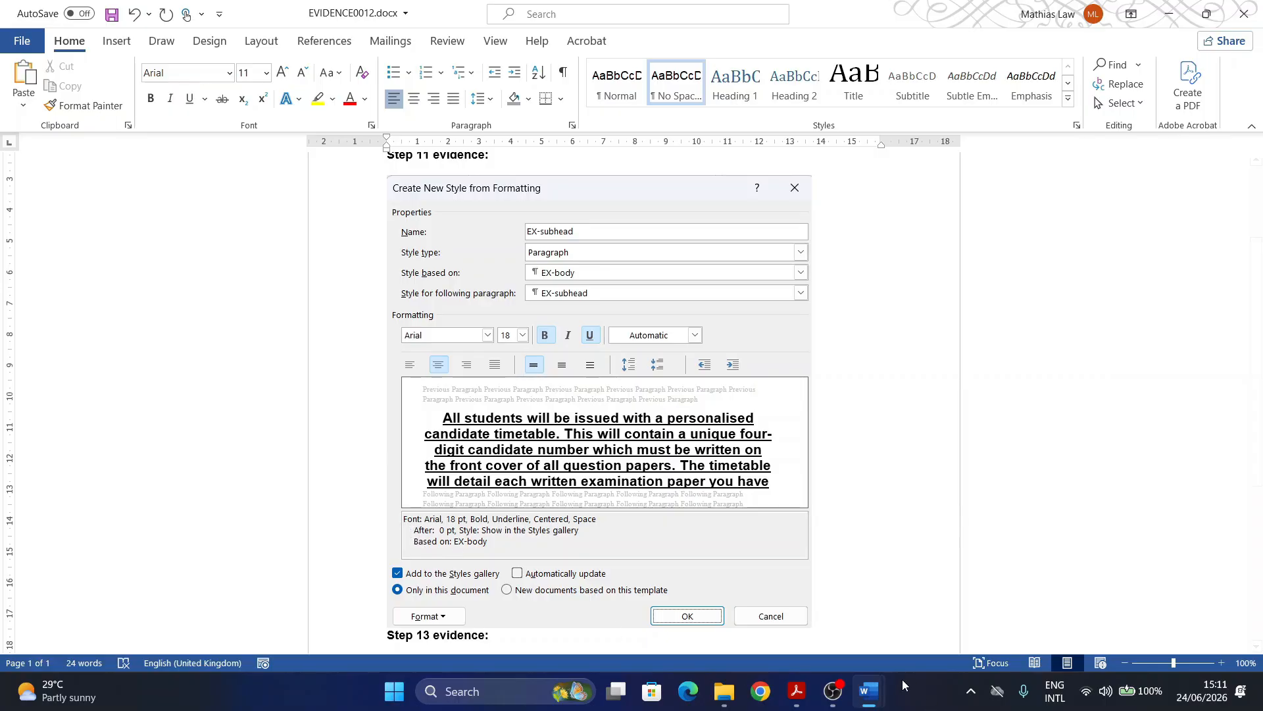
Step: Read question 12 in the exam question paper PDF
mouse_move(877, 702)
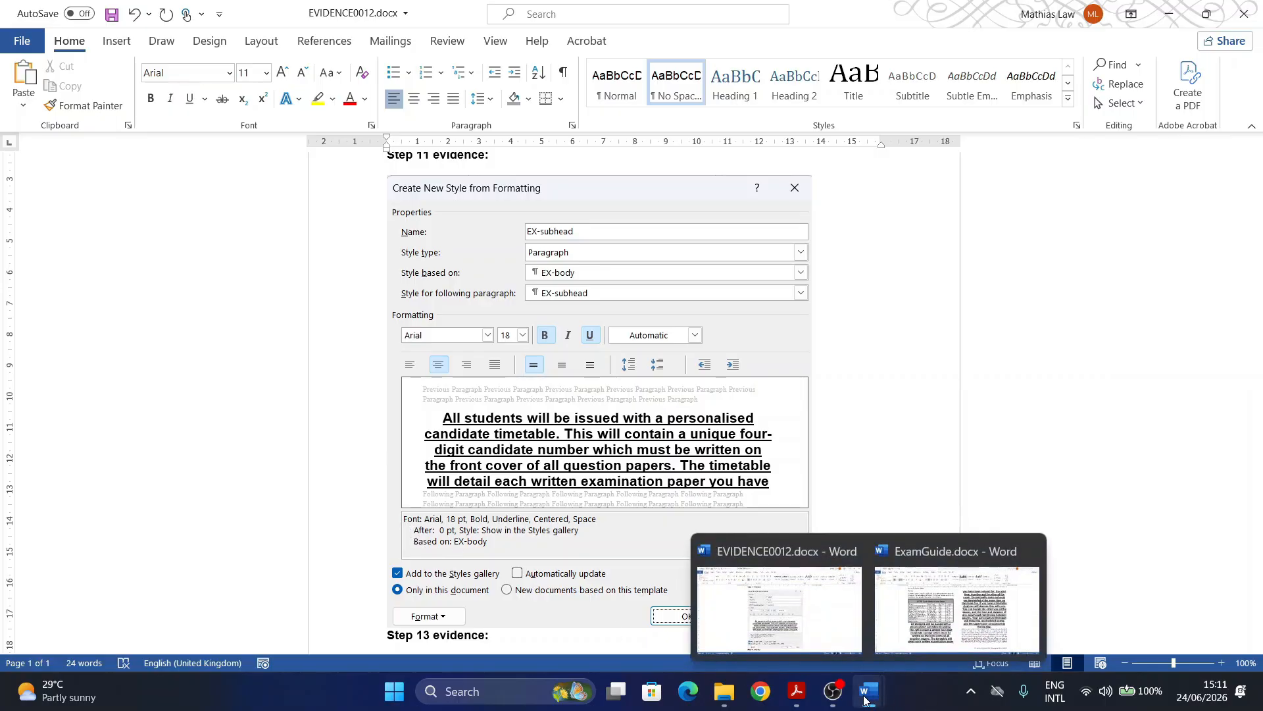
click(797, 691)
scroll(379, 428, down, 2)
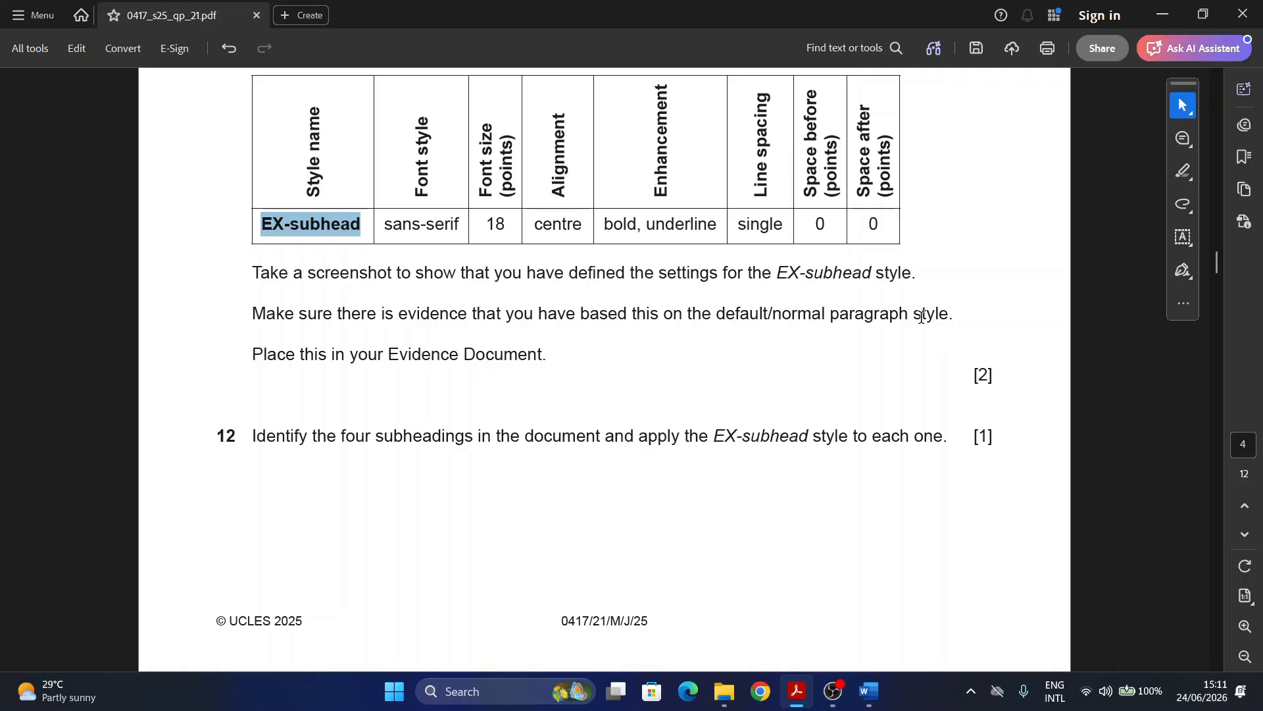
click(871, 691)
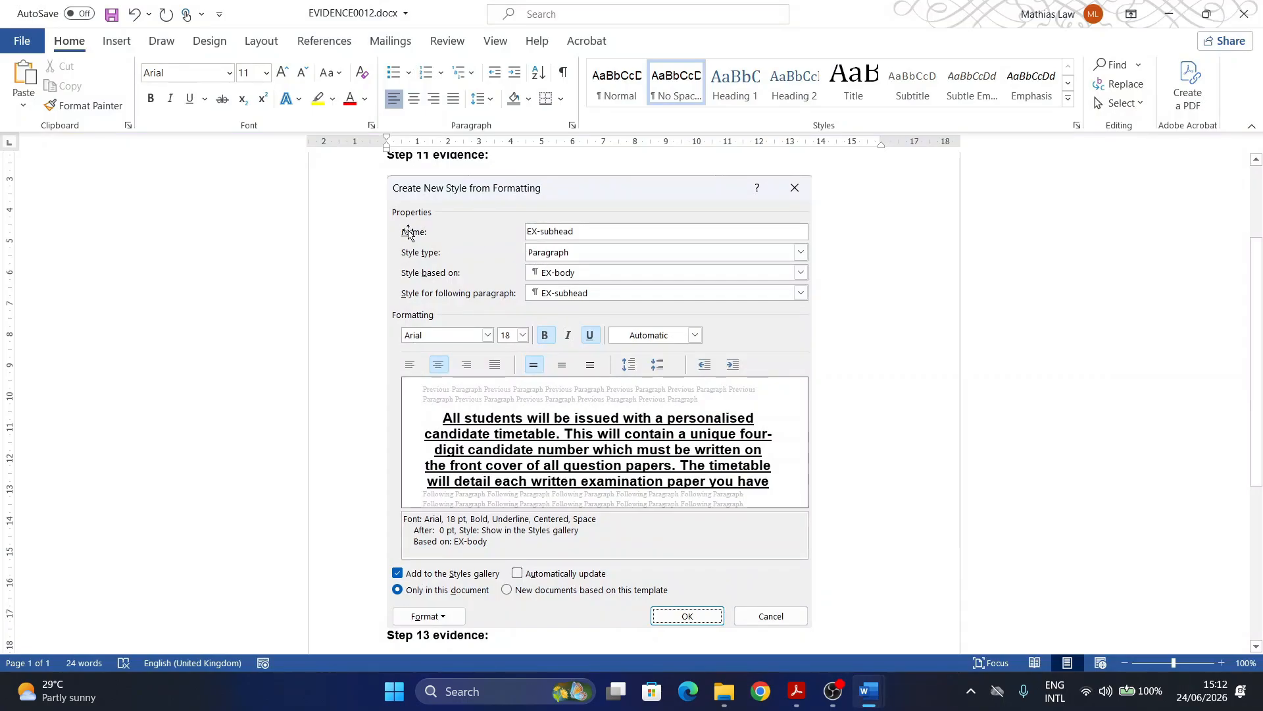
click(798, 694)
scroll(266, 323, down, 3)
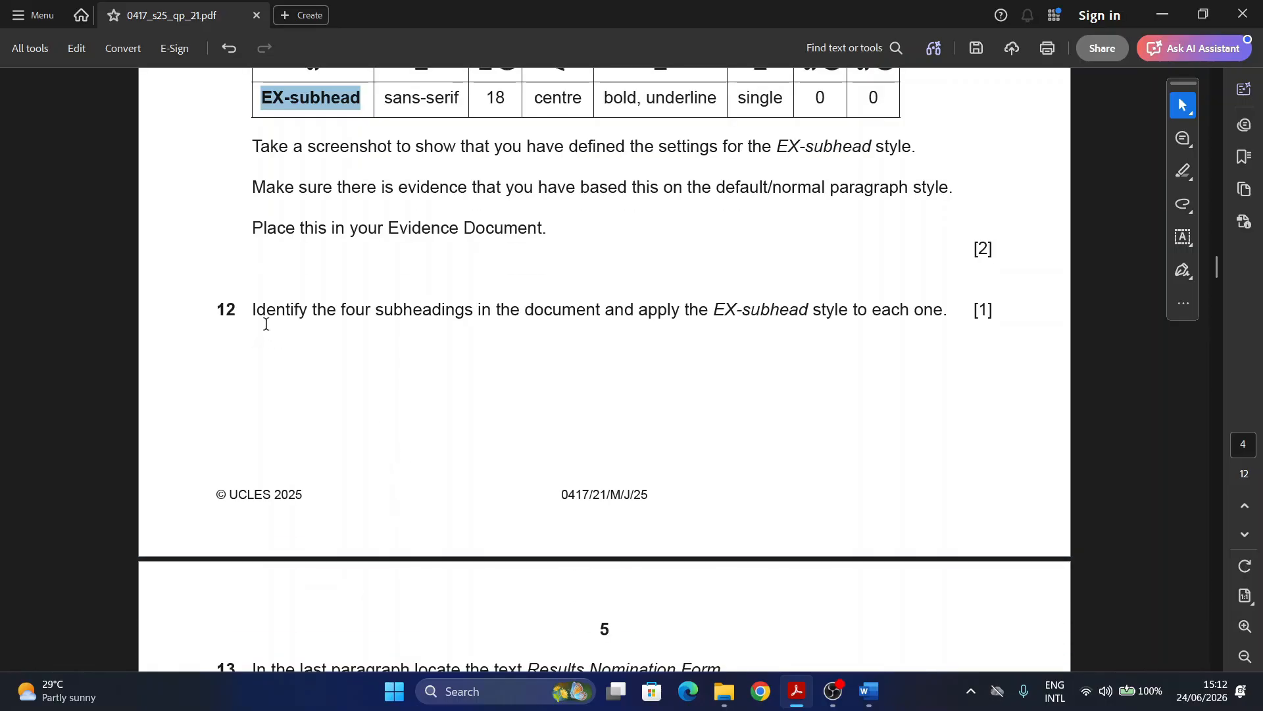
drag(238, 307, 216, 310)
scroll(456, 342, down, 1)
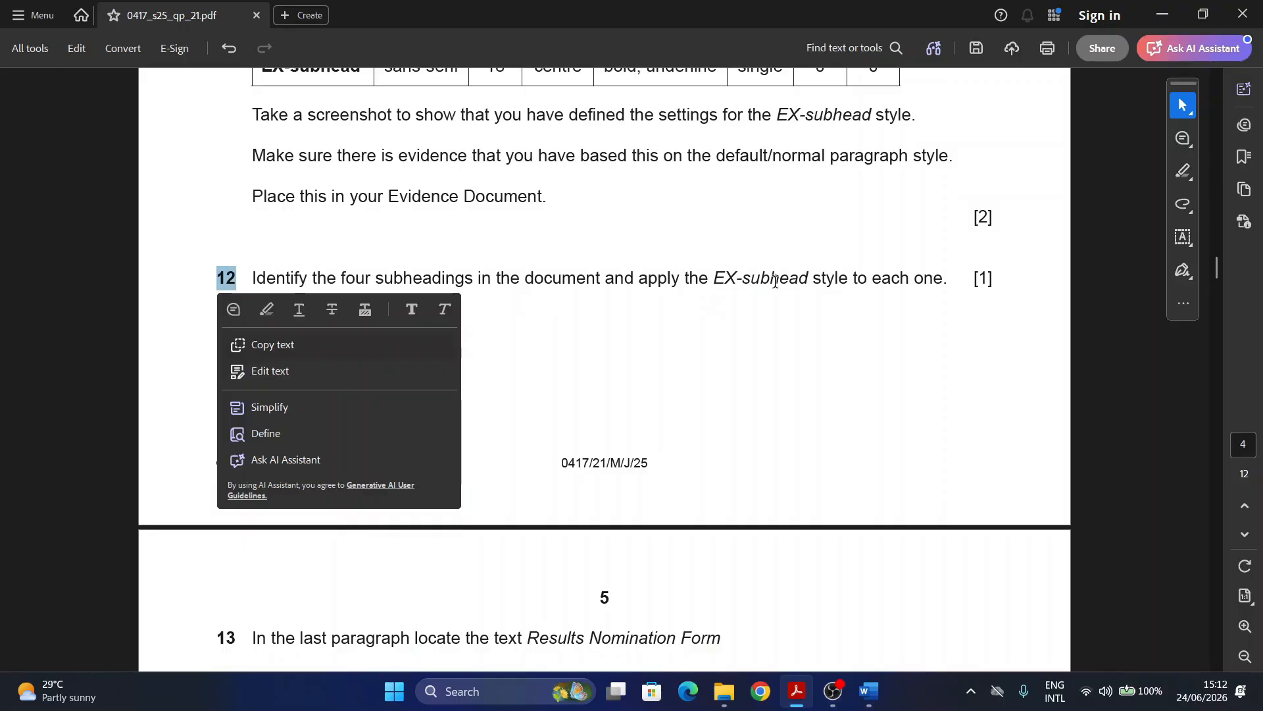
scroll(806, 341, down, 2)
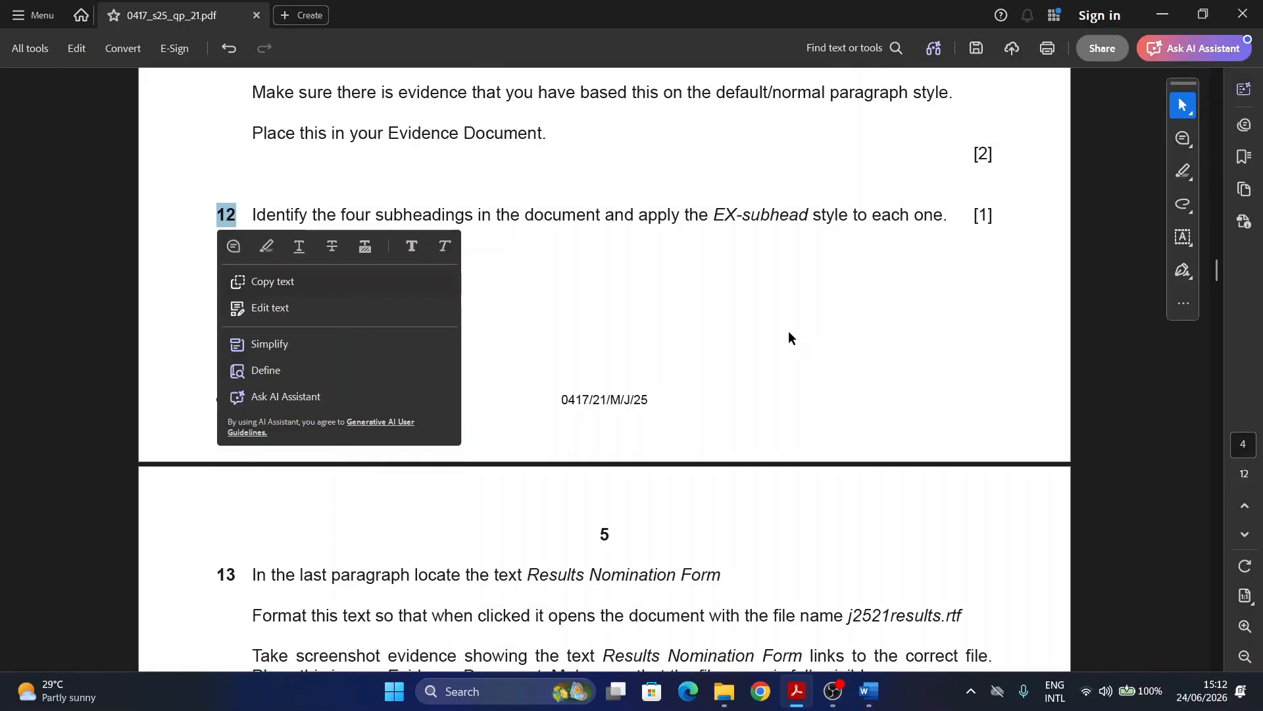
click(788, 337)
scroll(737, 421, down, 4)
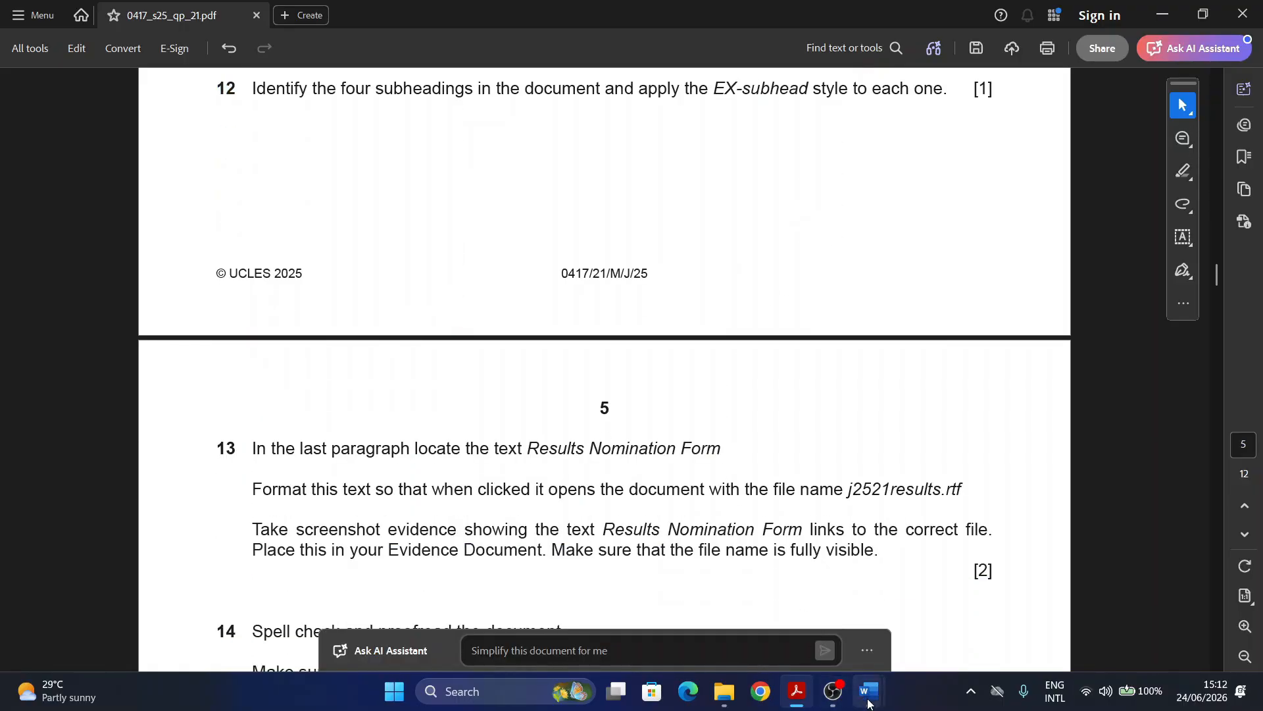
Step: Apply the EX-subhead style to the General subheading in ExamGuide.docx
mouse_move(868, 703)
click(916, 625)
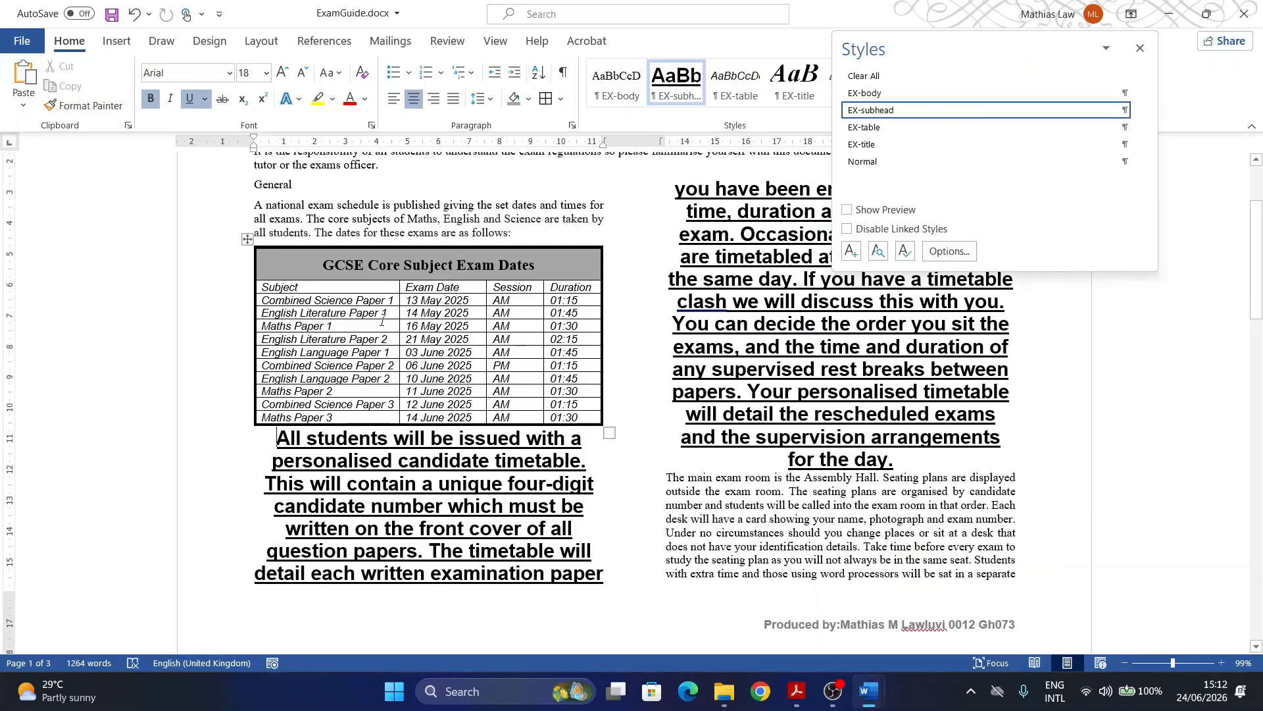
scroll(382, 321, up, 3)
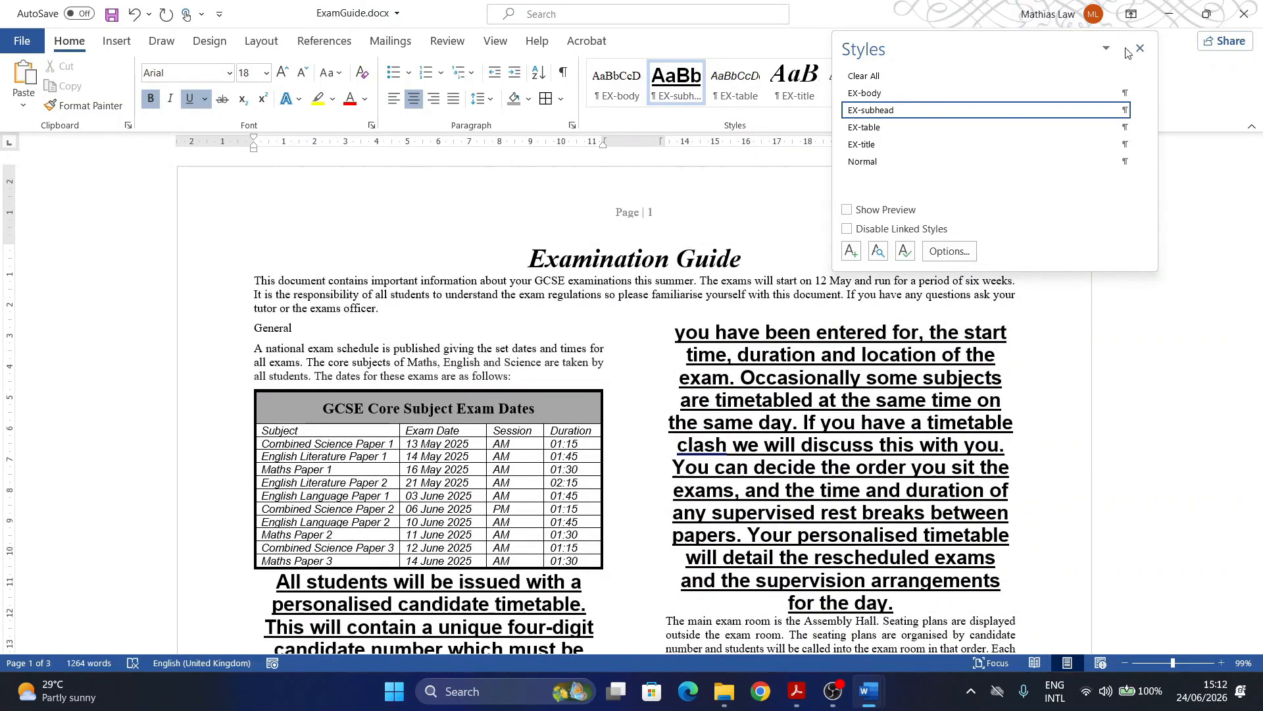
drag(997, 47, 1079, 61)
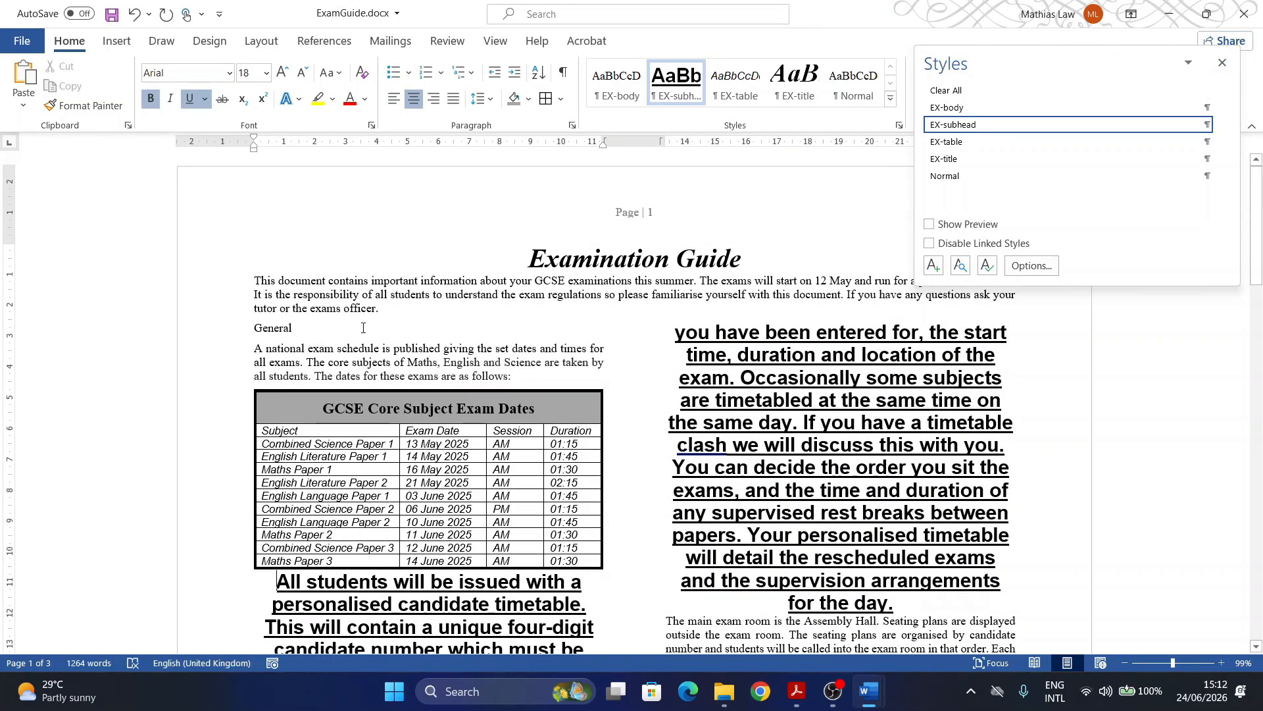
double_click(271, 329)
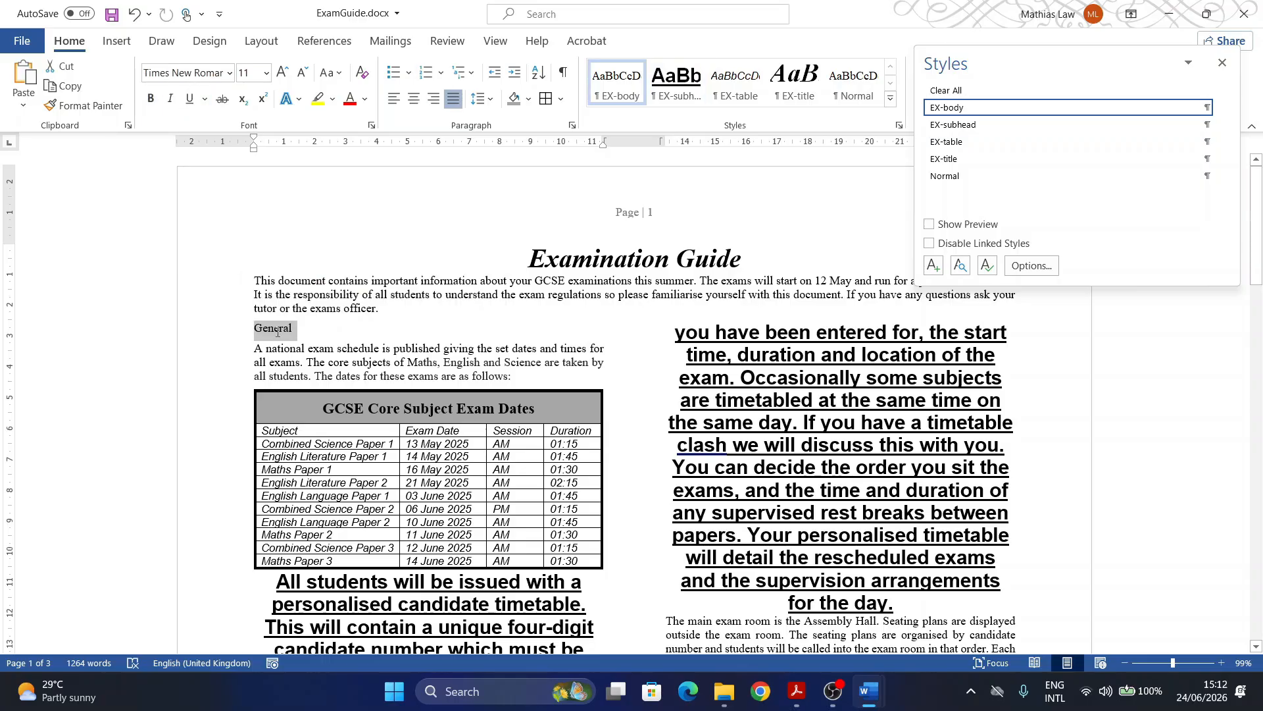
scroll(271, 335, down, 2)
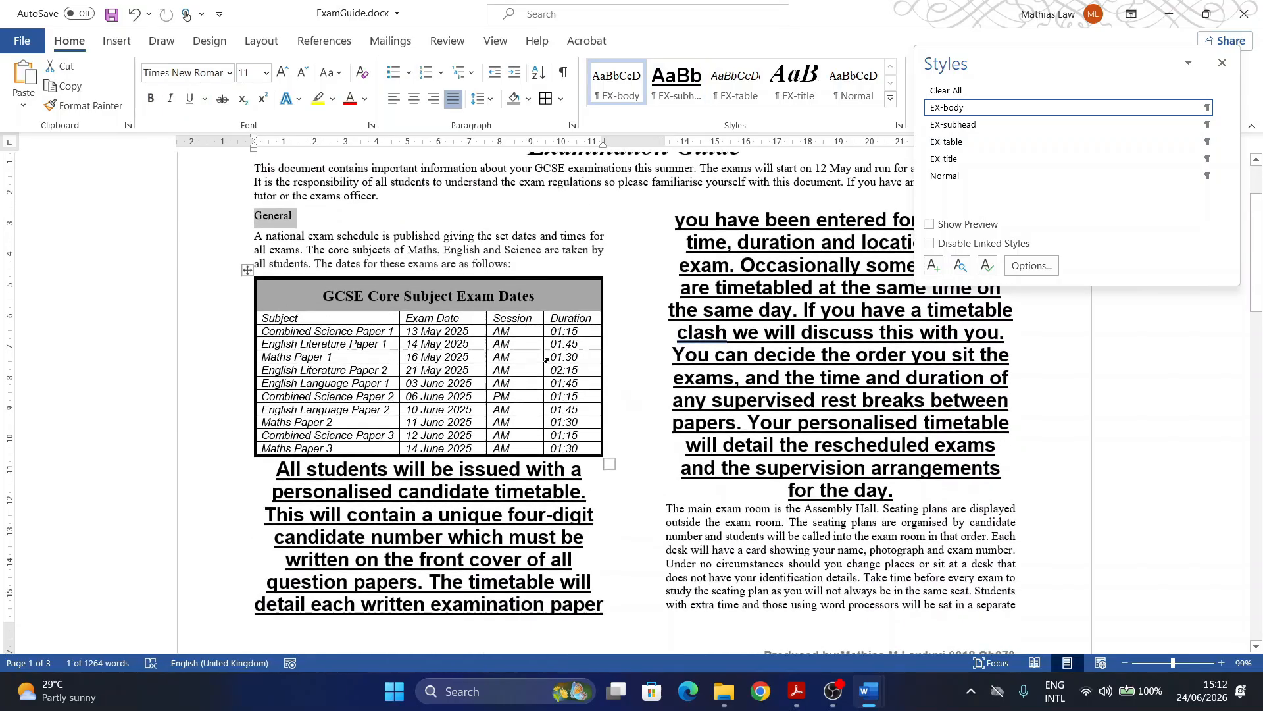
click(960, 125)
scroll(691, 475, down, 5)
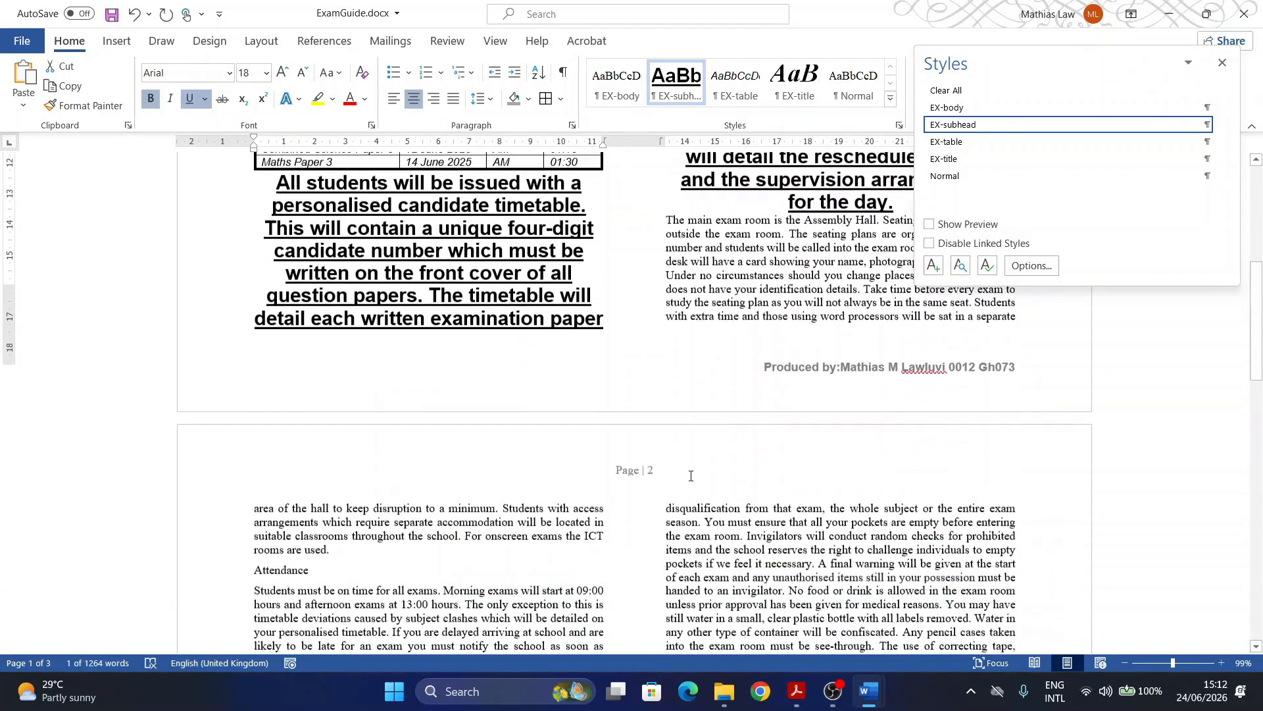
scroll(691, 475, down, 3)
scroll(507, 321, up, 5)
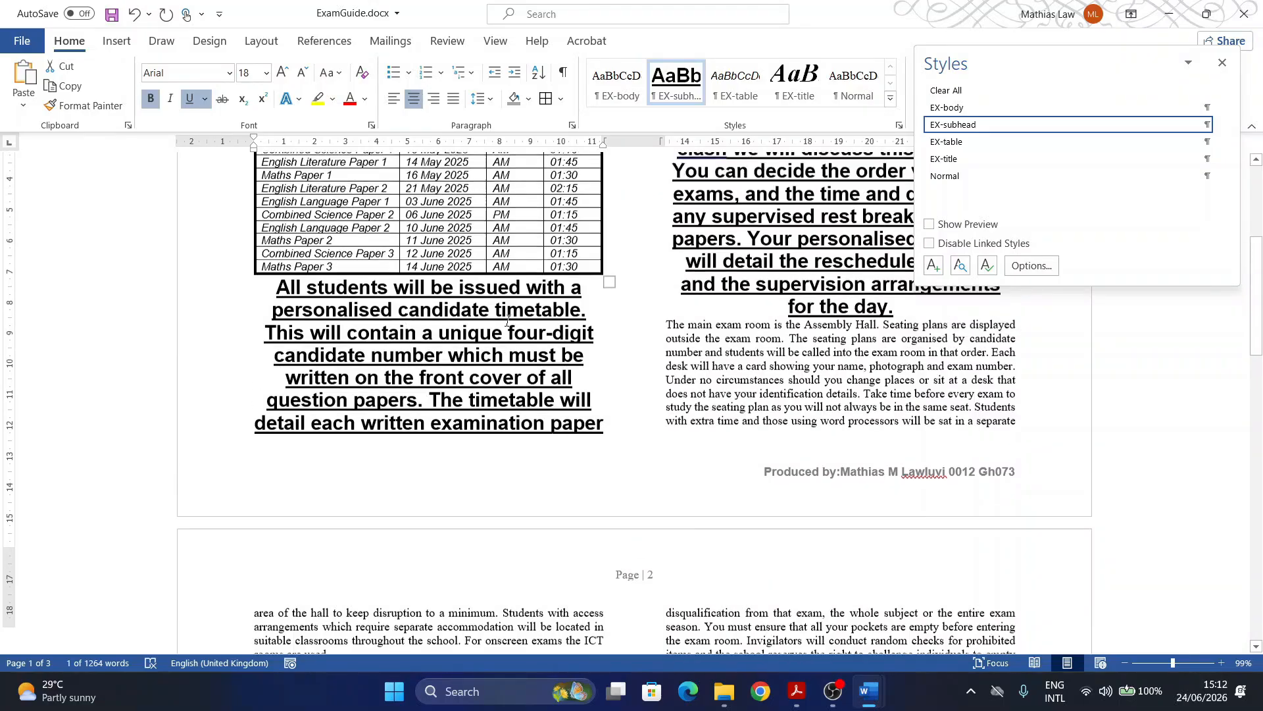
scroll(507, 321, up, 3)
scroll(657, 249, up, 3)
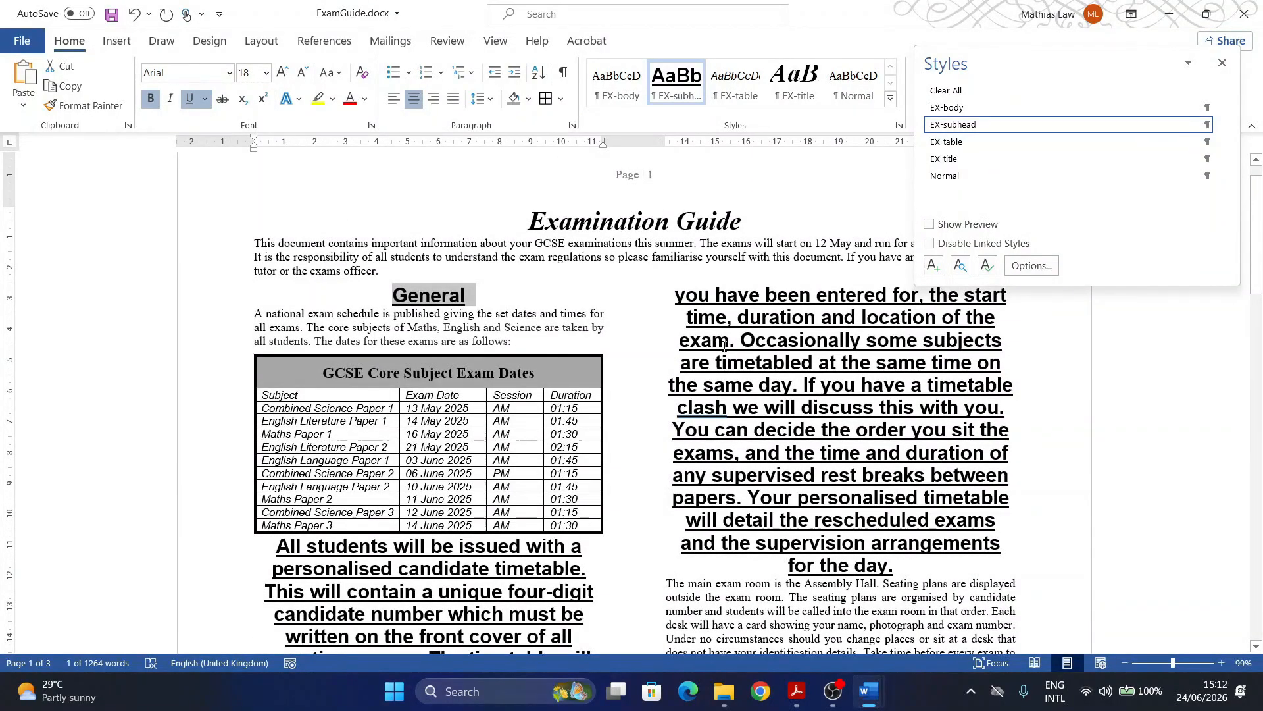
drag(675, 296, 515, 567)
Step: Undo and redo the style change, and return the timetable paragraph to EX-body
key(ctrl+z)
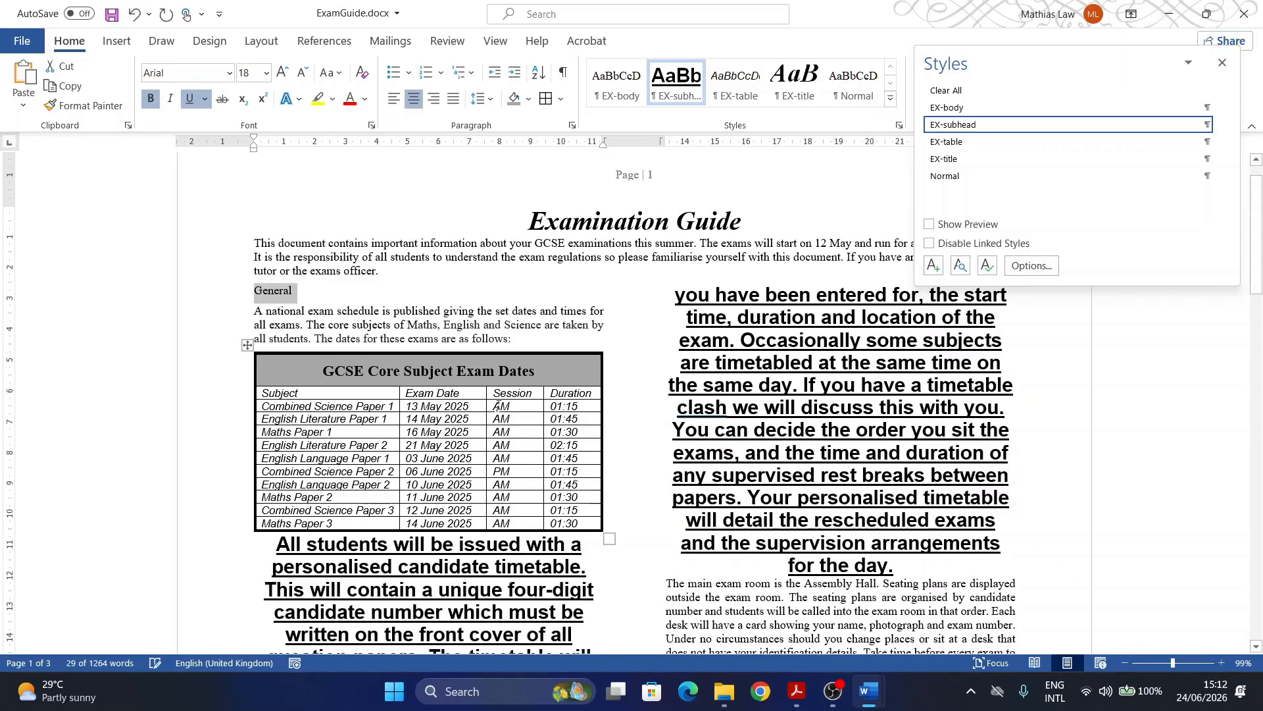
scroll(512, 405, down, 4)
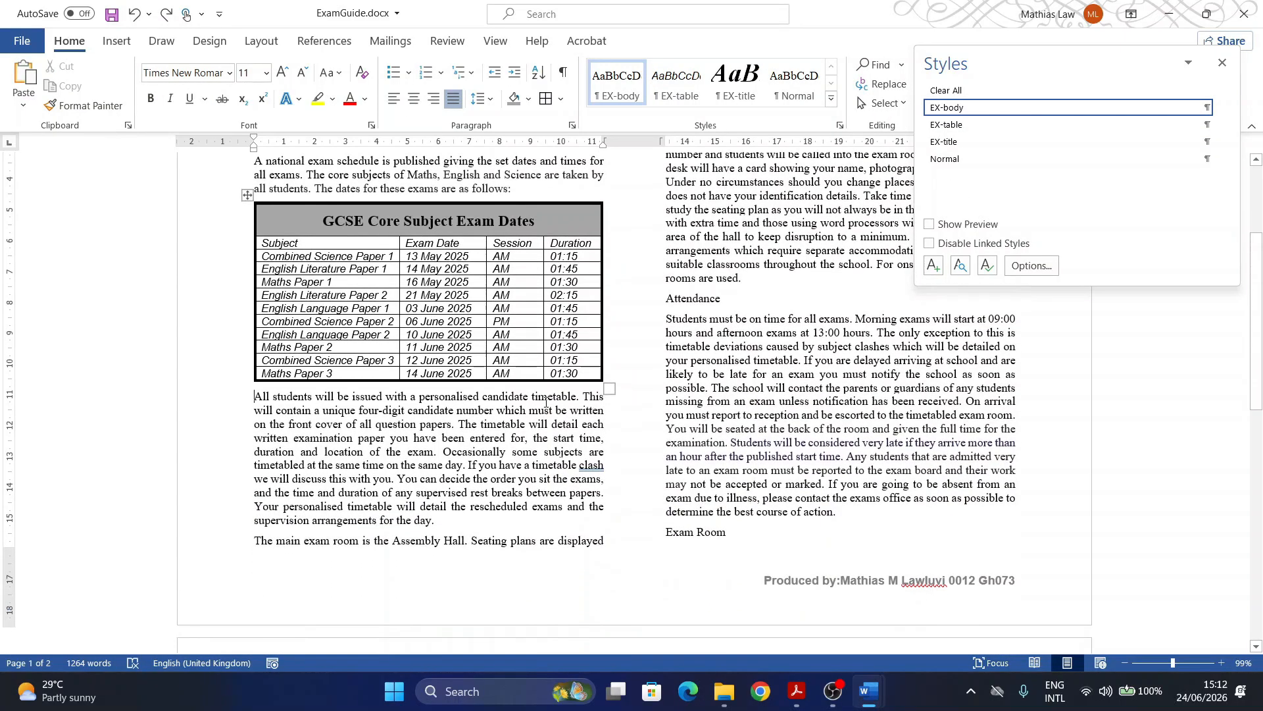
scroll(597, 425, down, 1)
scroll(597, 424, down, 6)
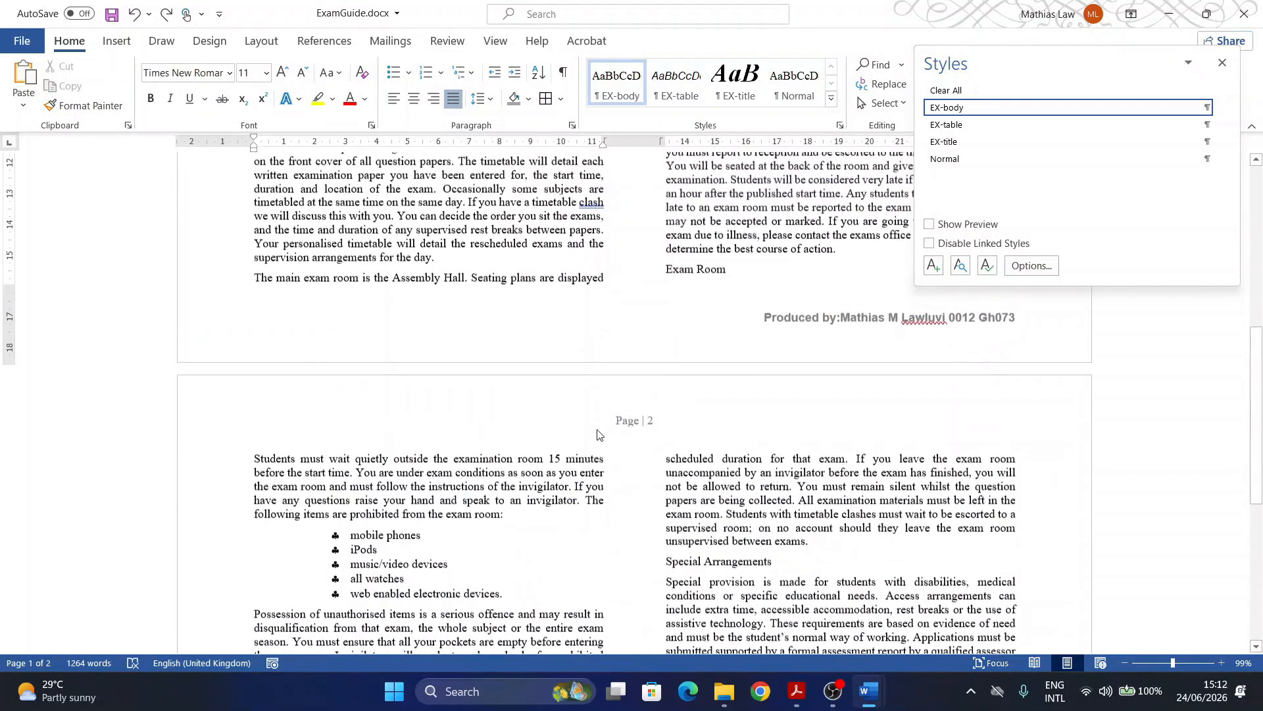
scroll(284, 332, up, 9)
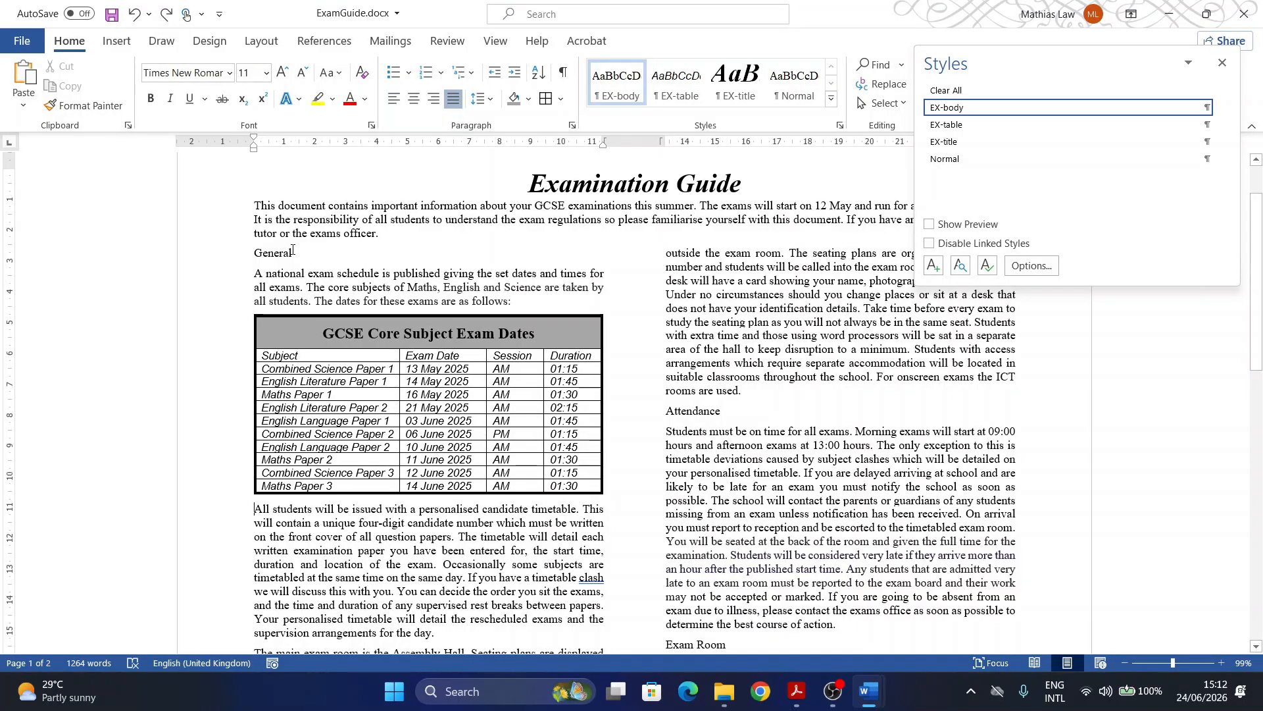
drag(297, 253, 248, 253)
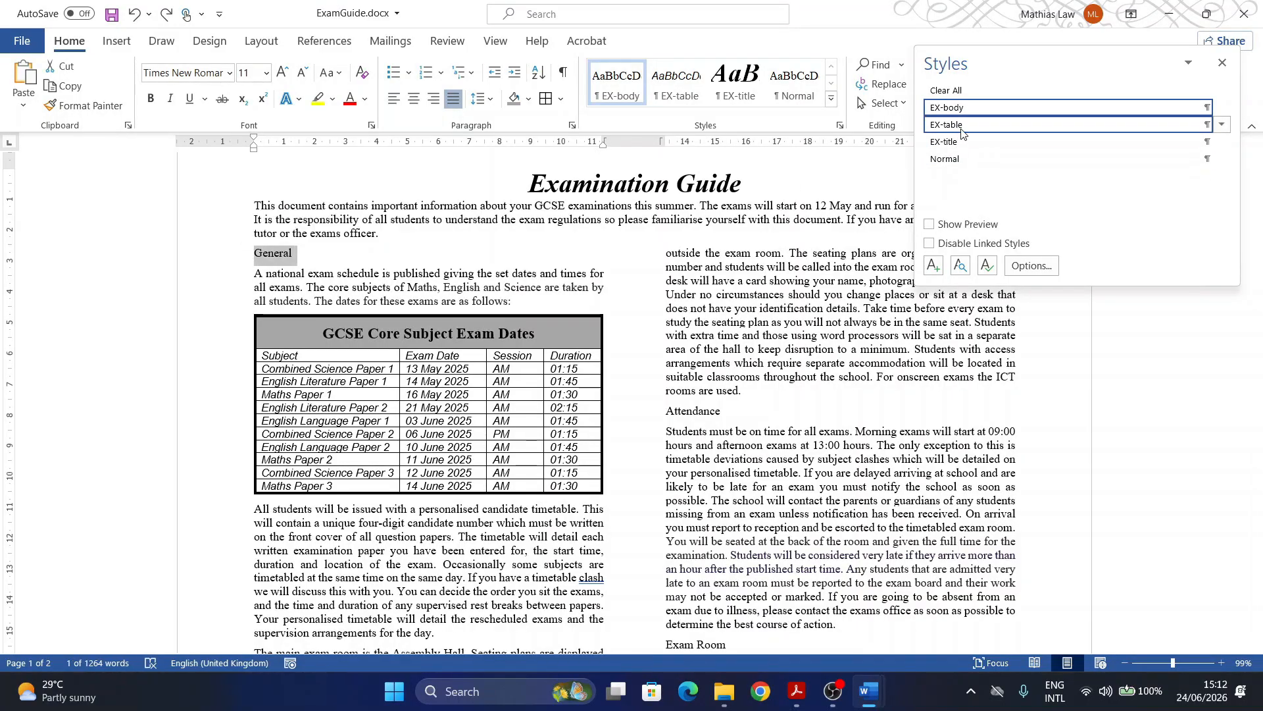
click(170, 16)
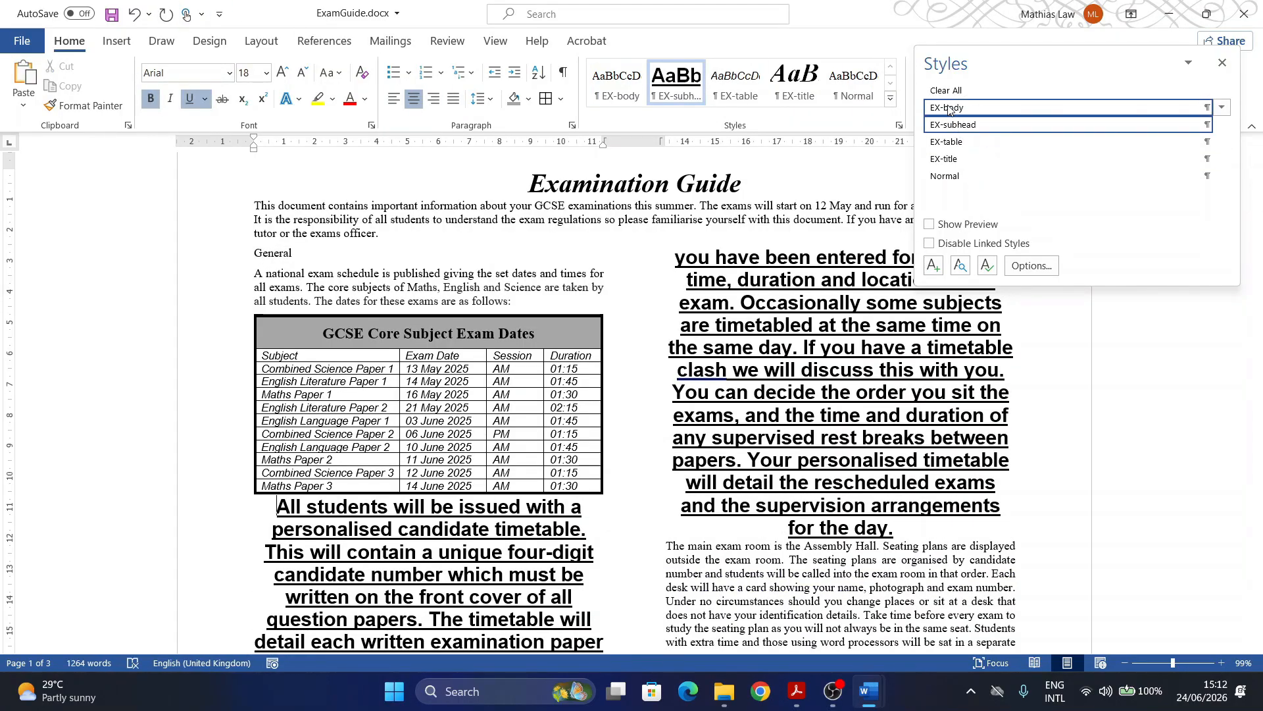
click(948, 109)
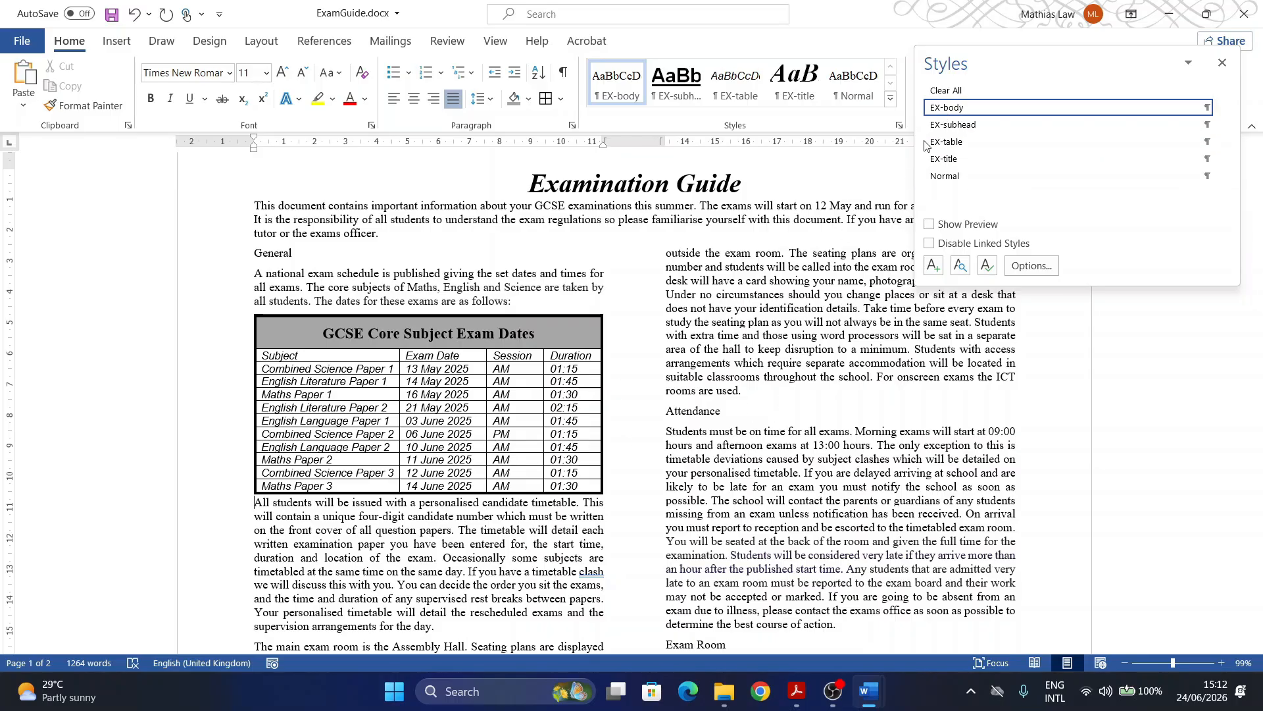
Step: Give the General and Exam Room headings the EX-subhead style
drag(312, 259, 254, 256)
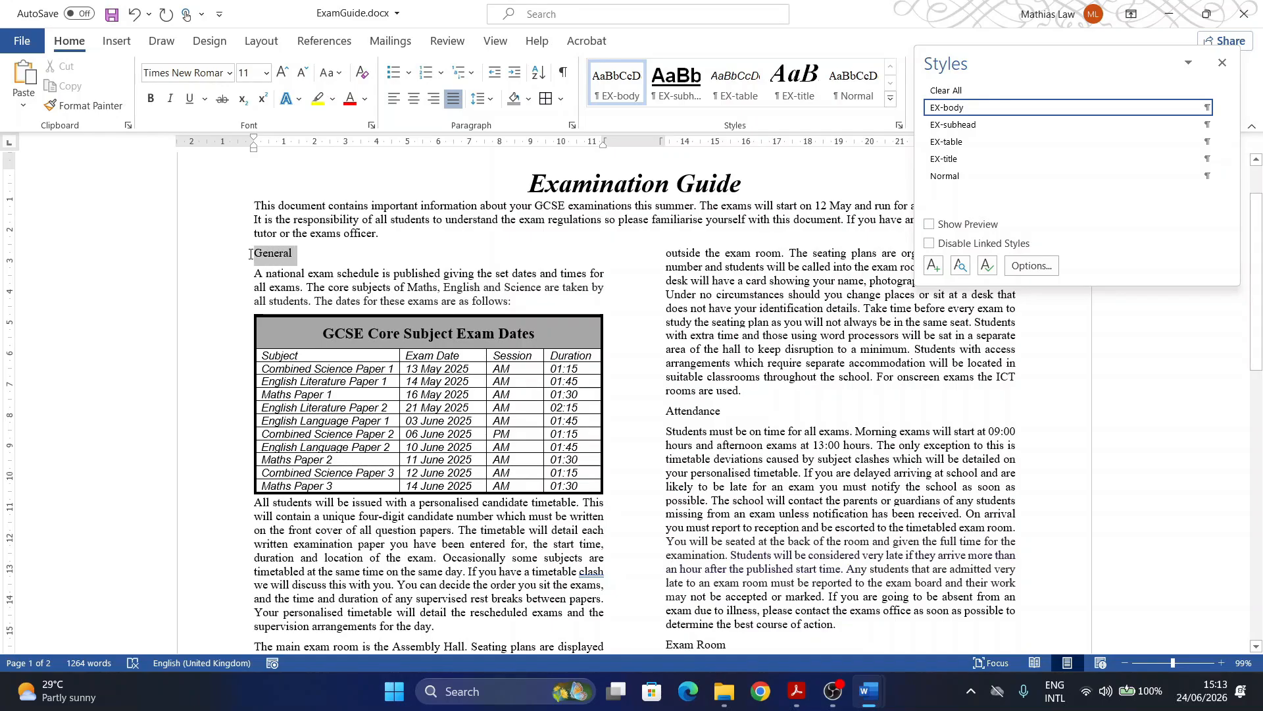
click(948, 125)
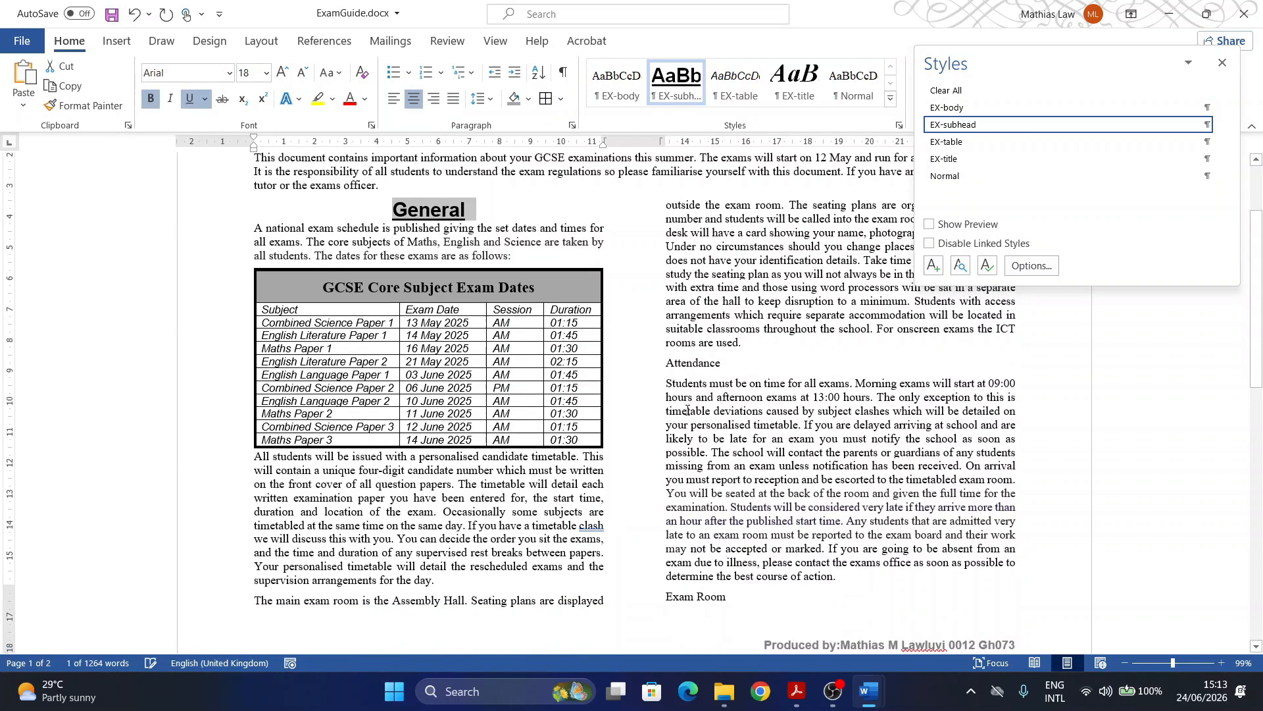
scroll(665, 419, down, 4)
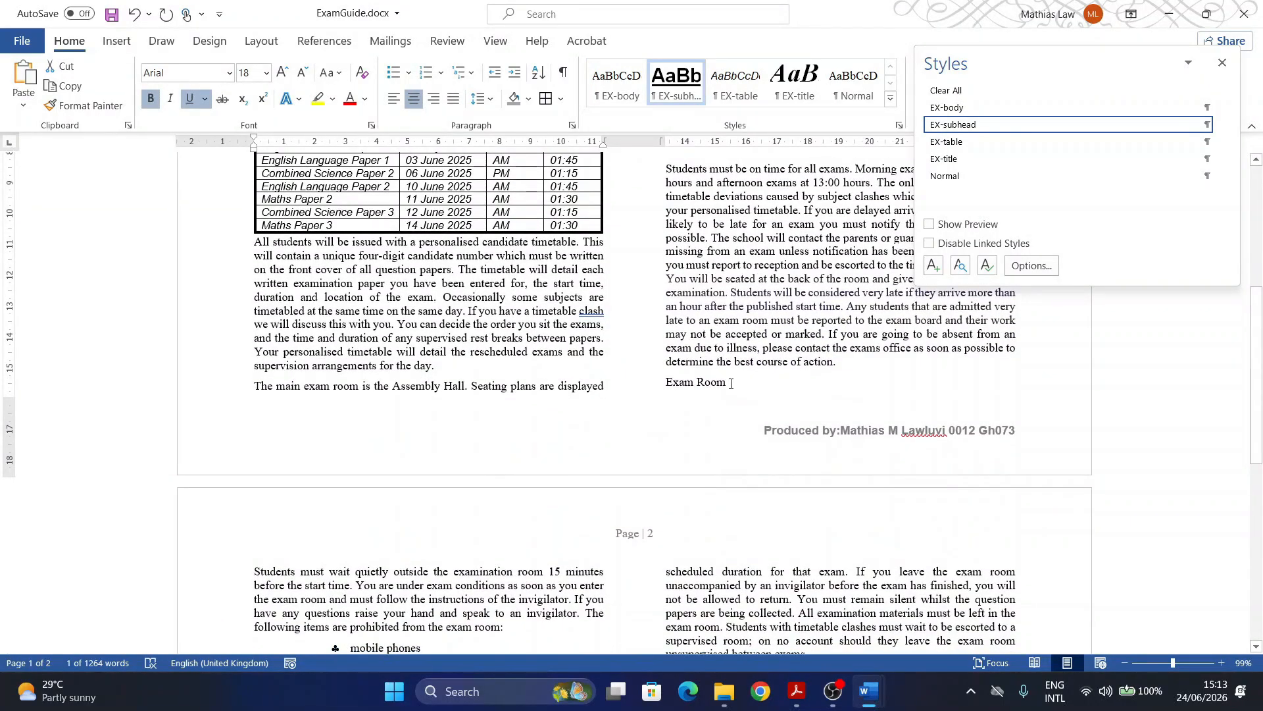
drag(731, 384, 663, 386)
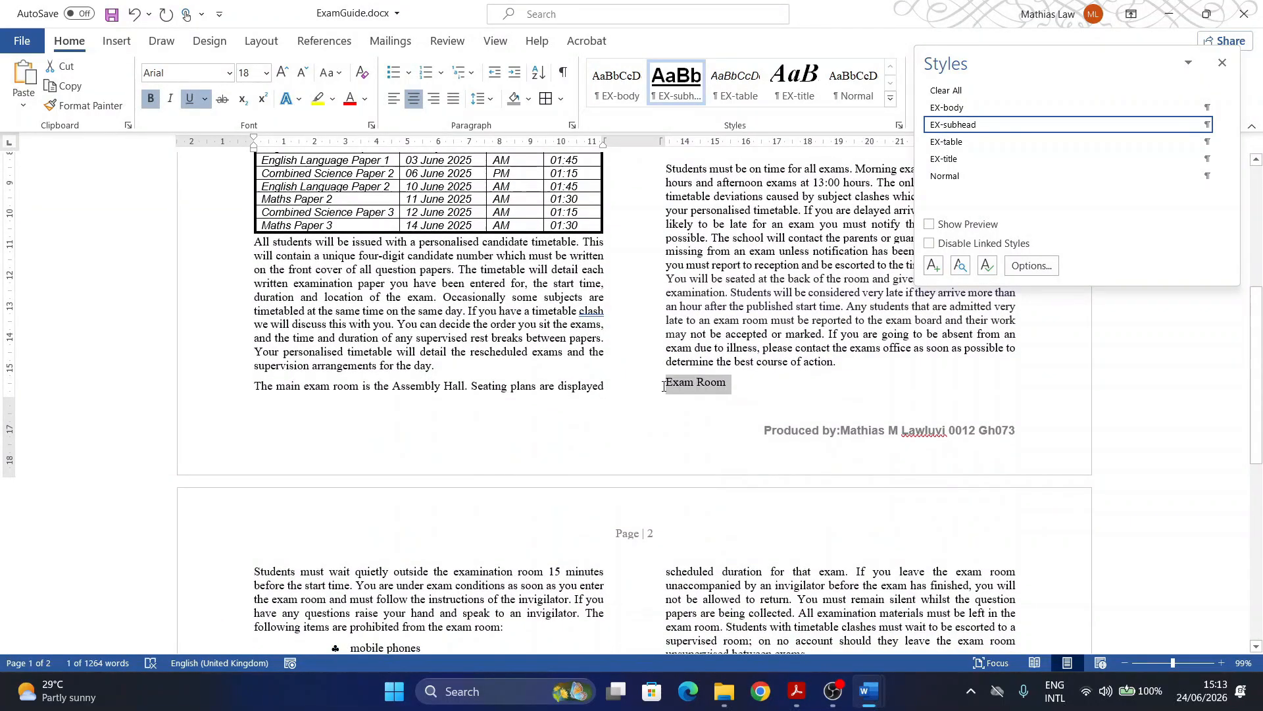
click(950, 126)
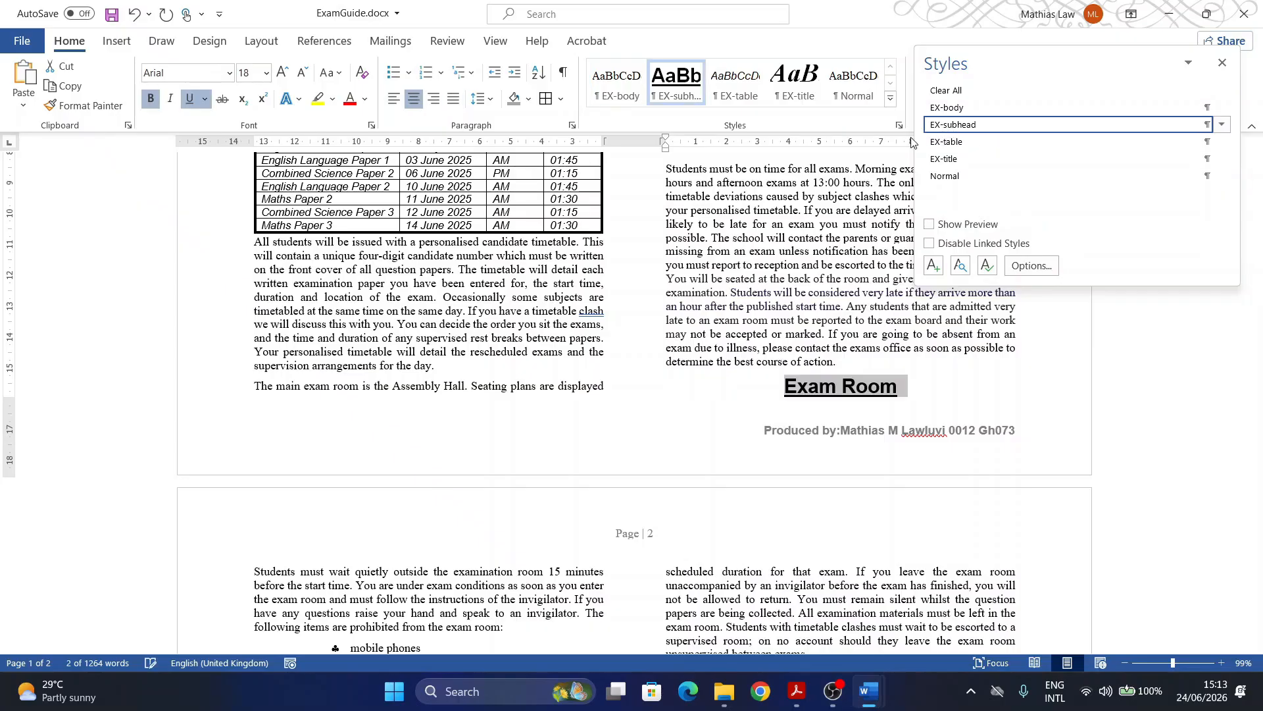
Step: Give the Special Arrangements and Attendance headings the EX-subhead style
scroll(421, 441, down, 5)
scroll(416, 451, down, 4)
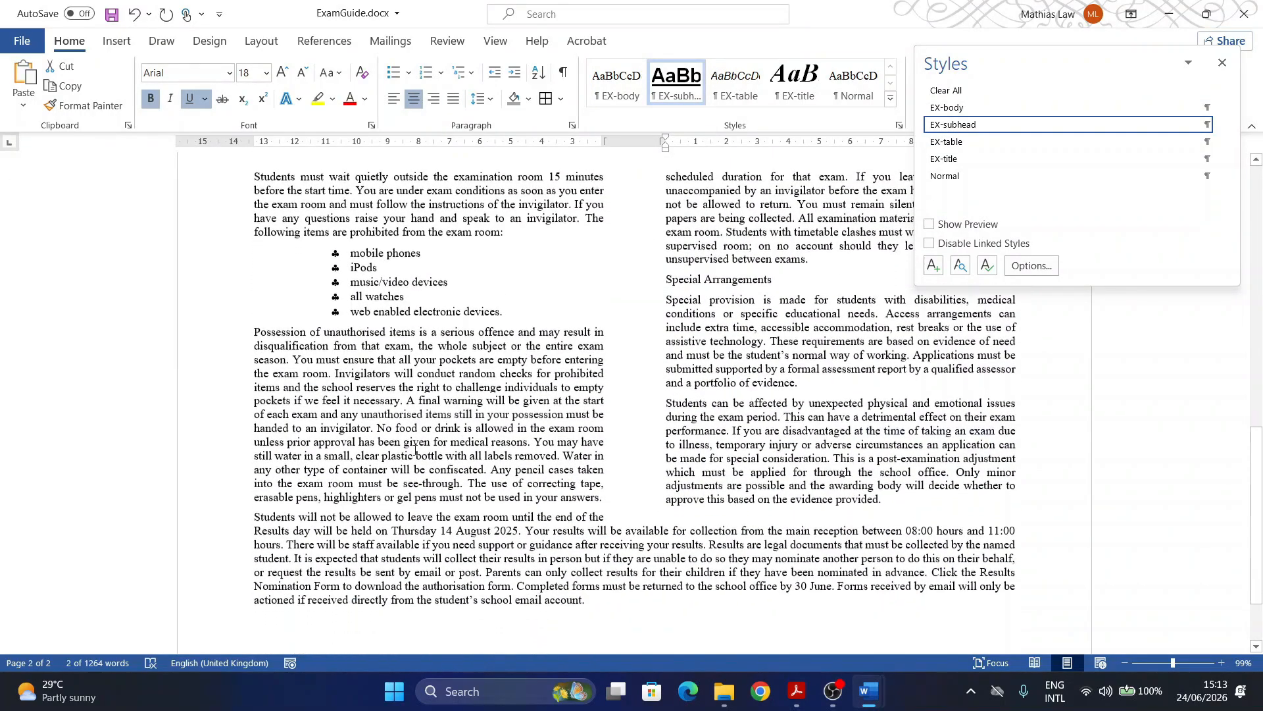
scroll(487, 362, up, 3)
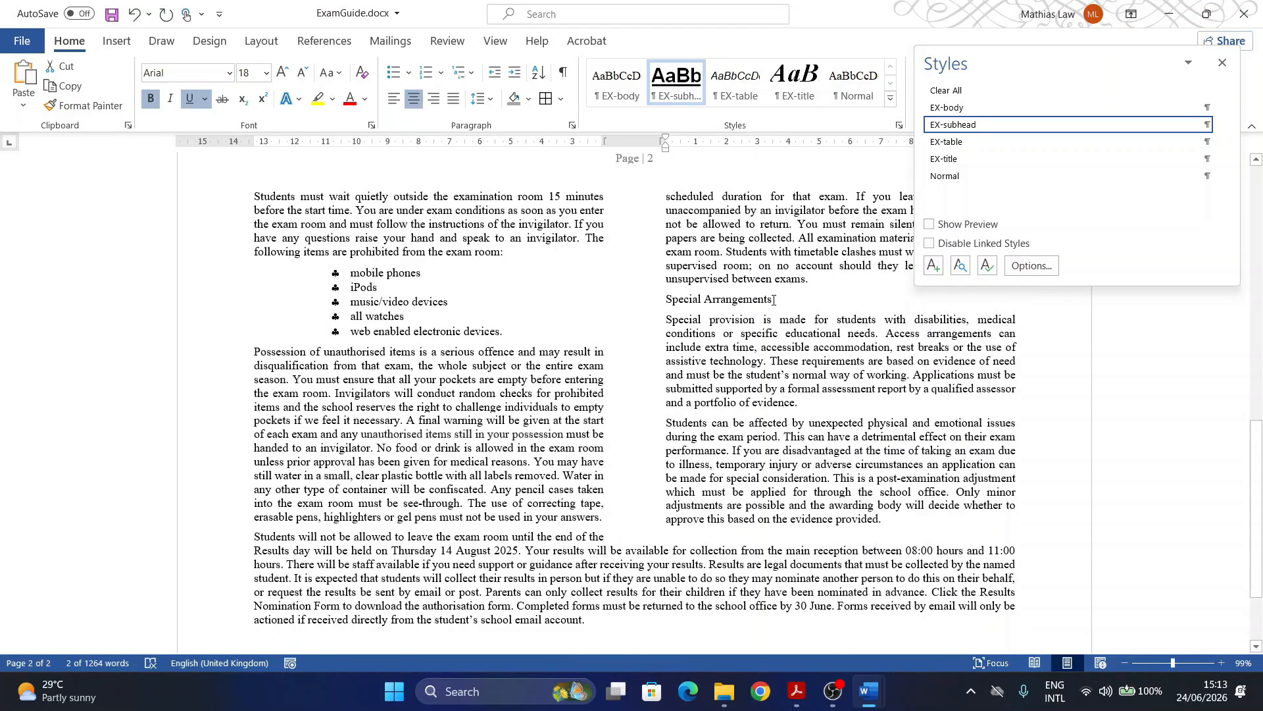
drag(774, 300, 664, 301)
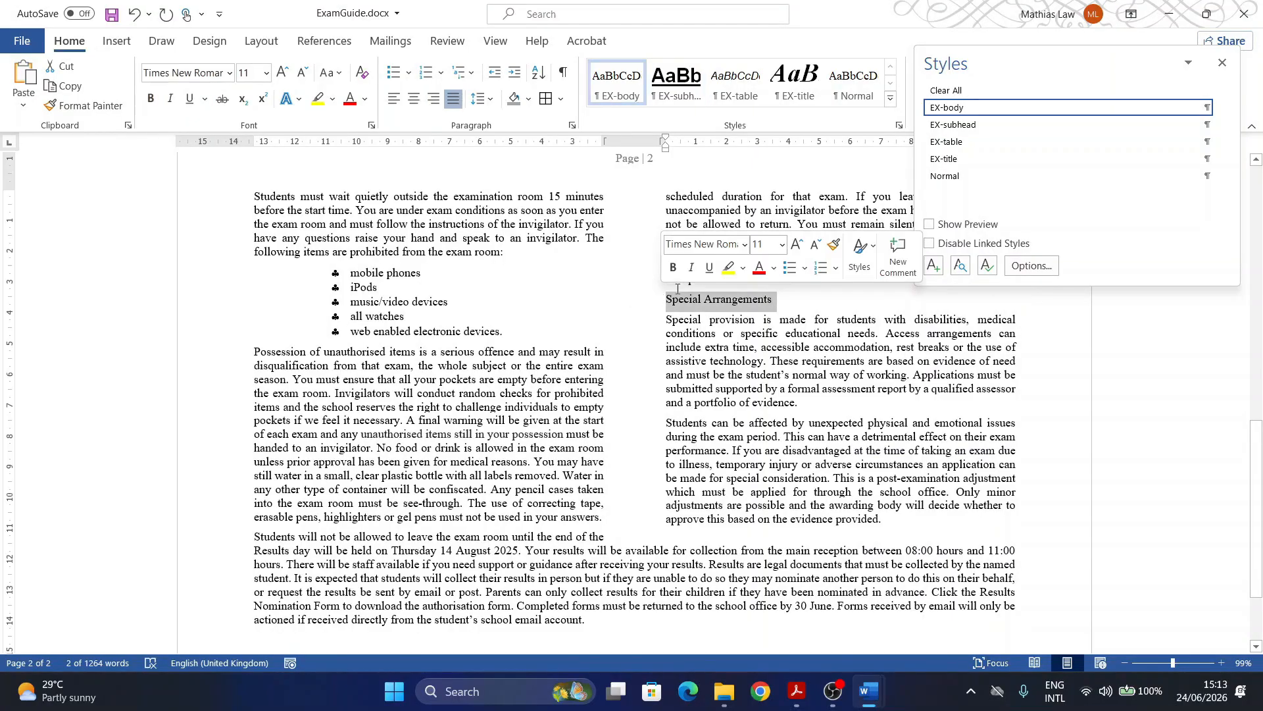
click(957, 128)
scroll(510, 466, down, 3)
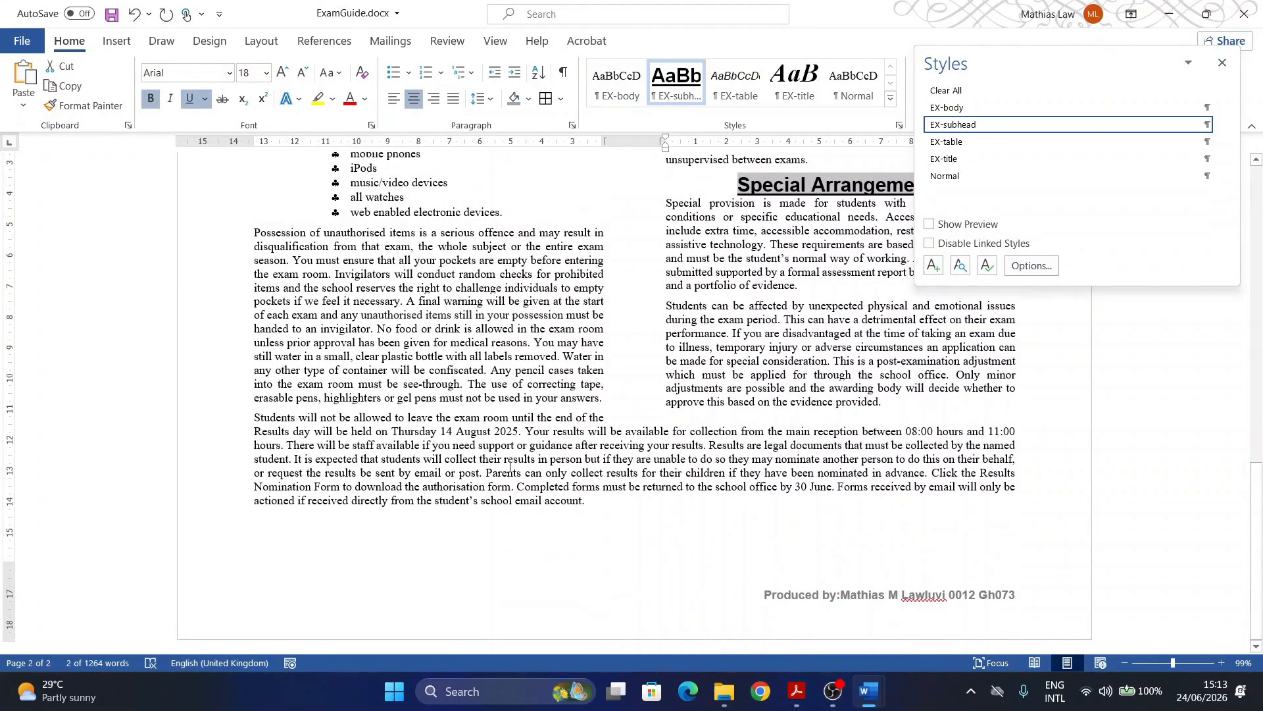
scroll(510, 466, up, 8)
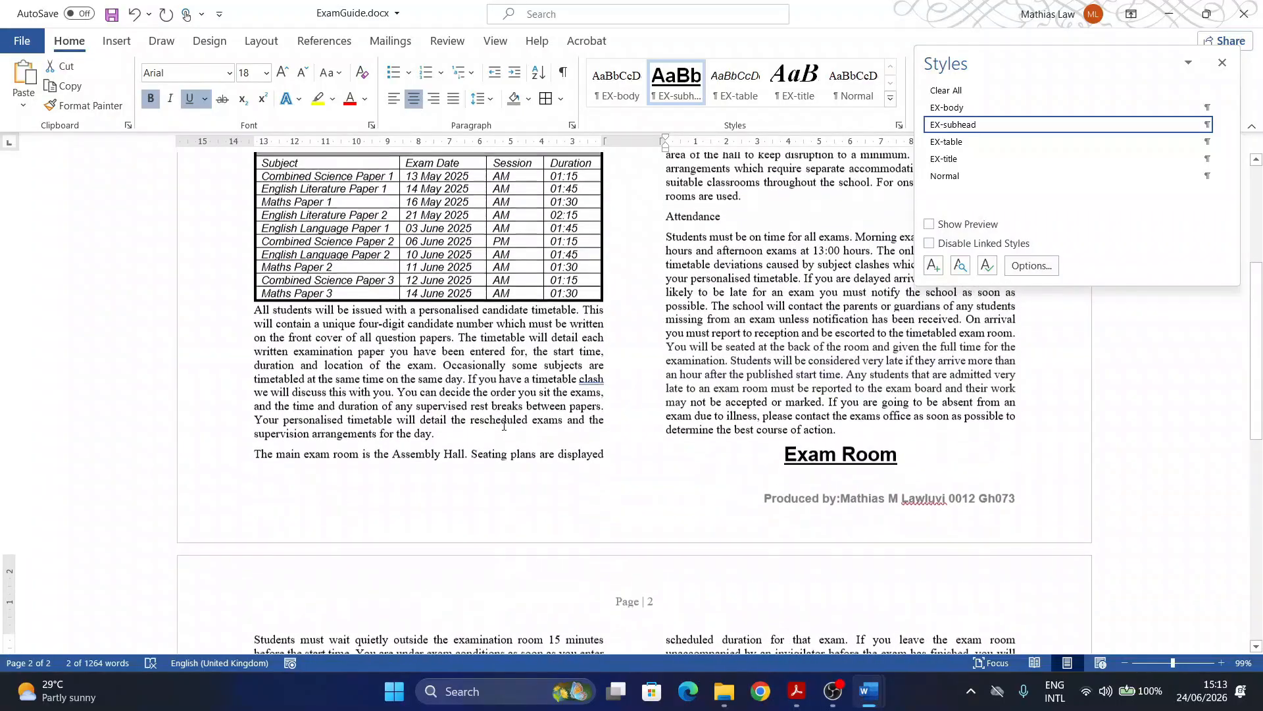
scroll(504, 425, up, 5)
drag(722, 404, 664, 405)
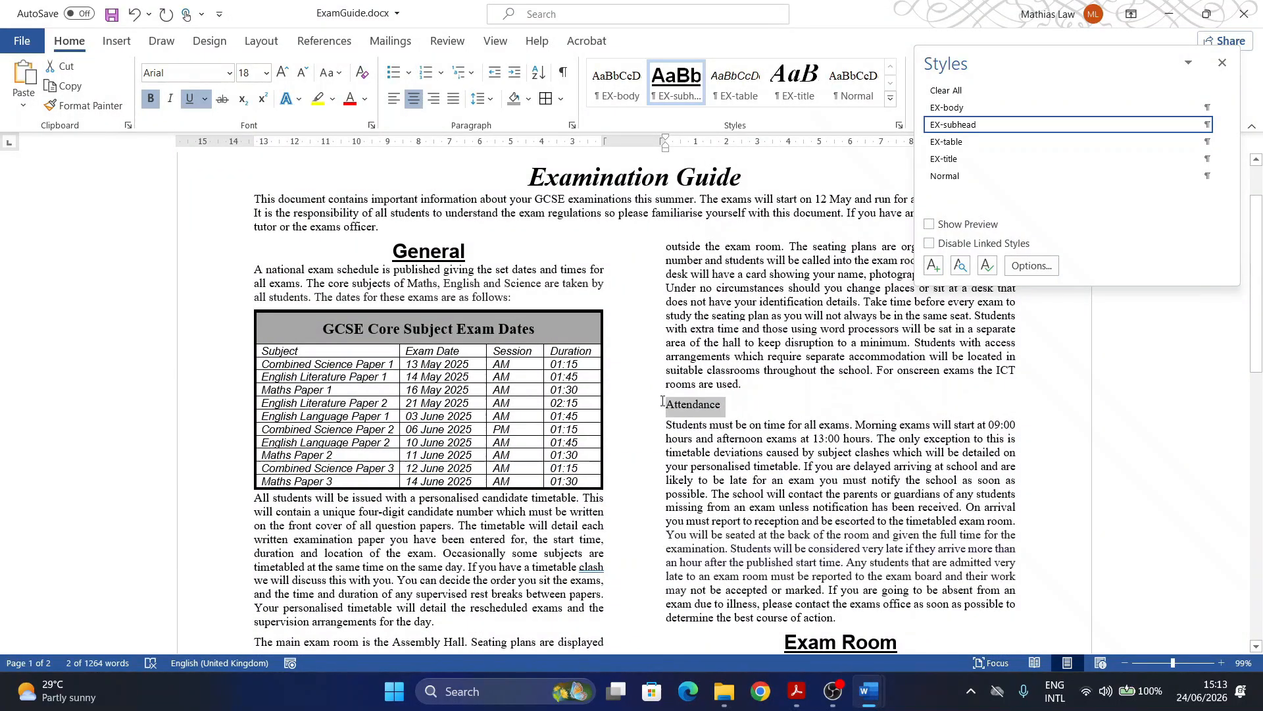
click(958, 125)
scroll(505, 411, down, 1)
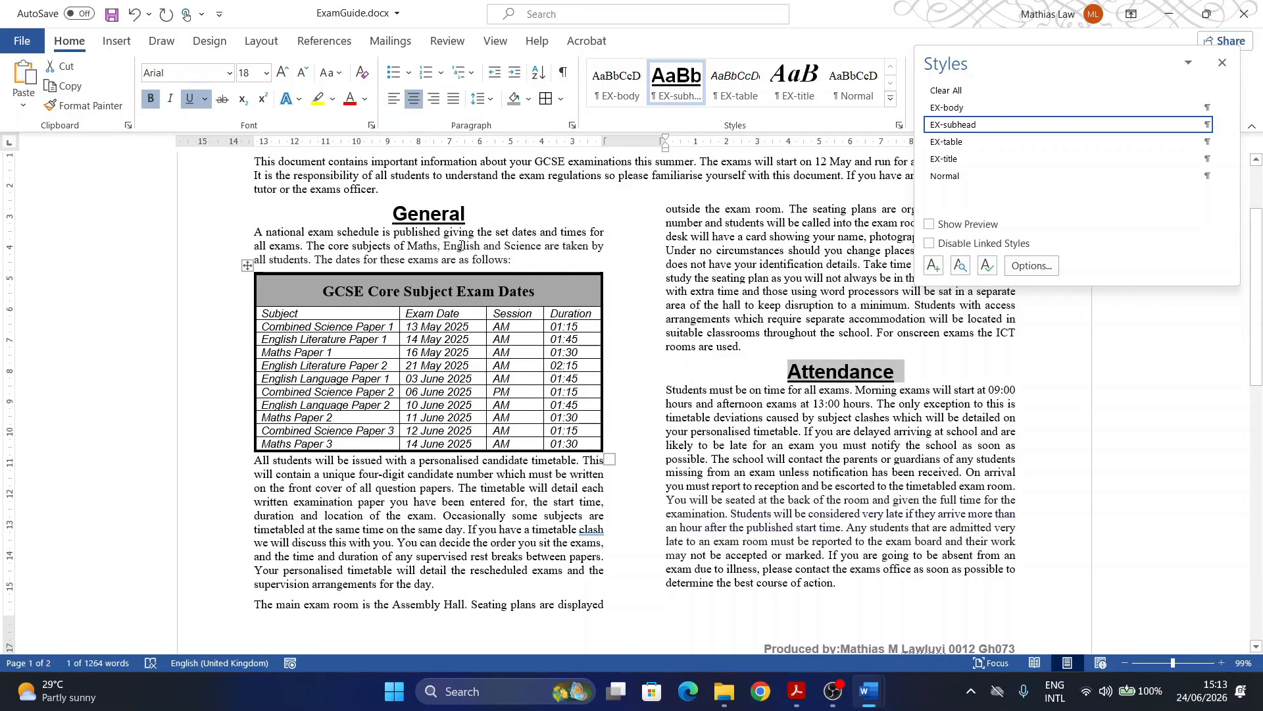
scroll(886, 371, down, 8)
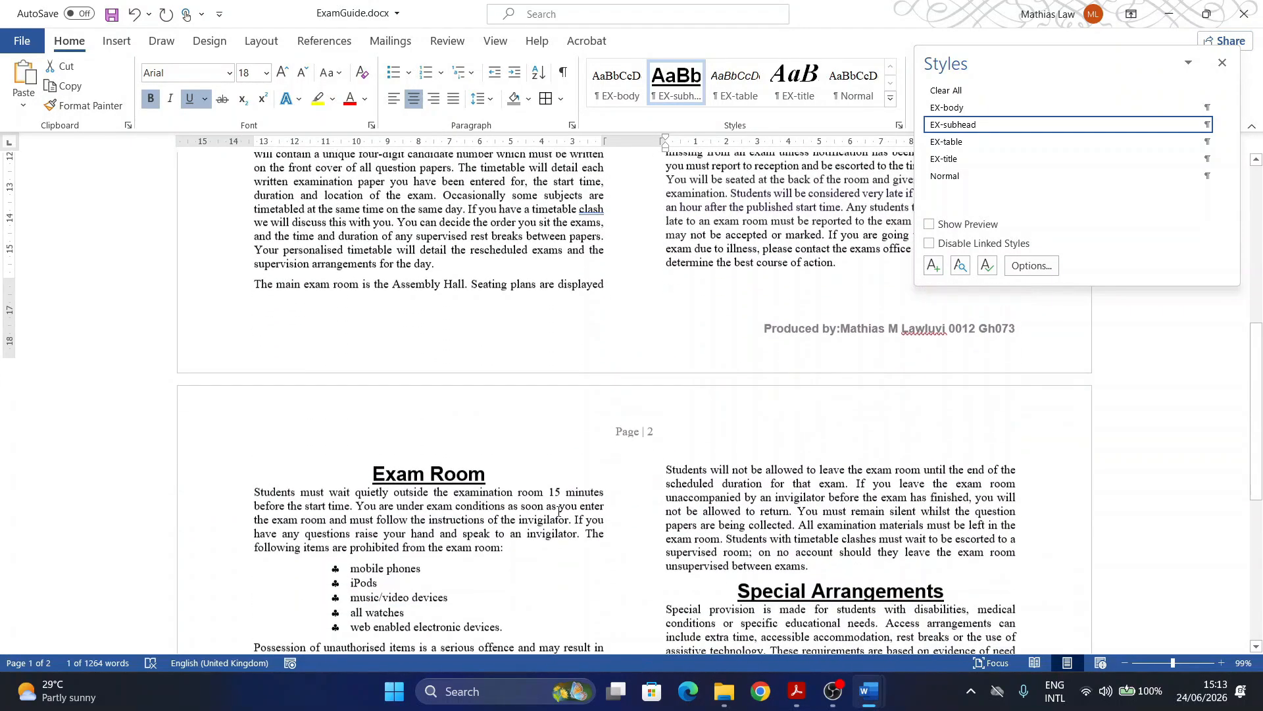
scroll(910, 576, down, 2)
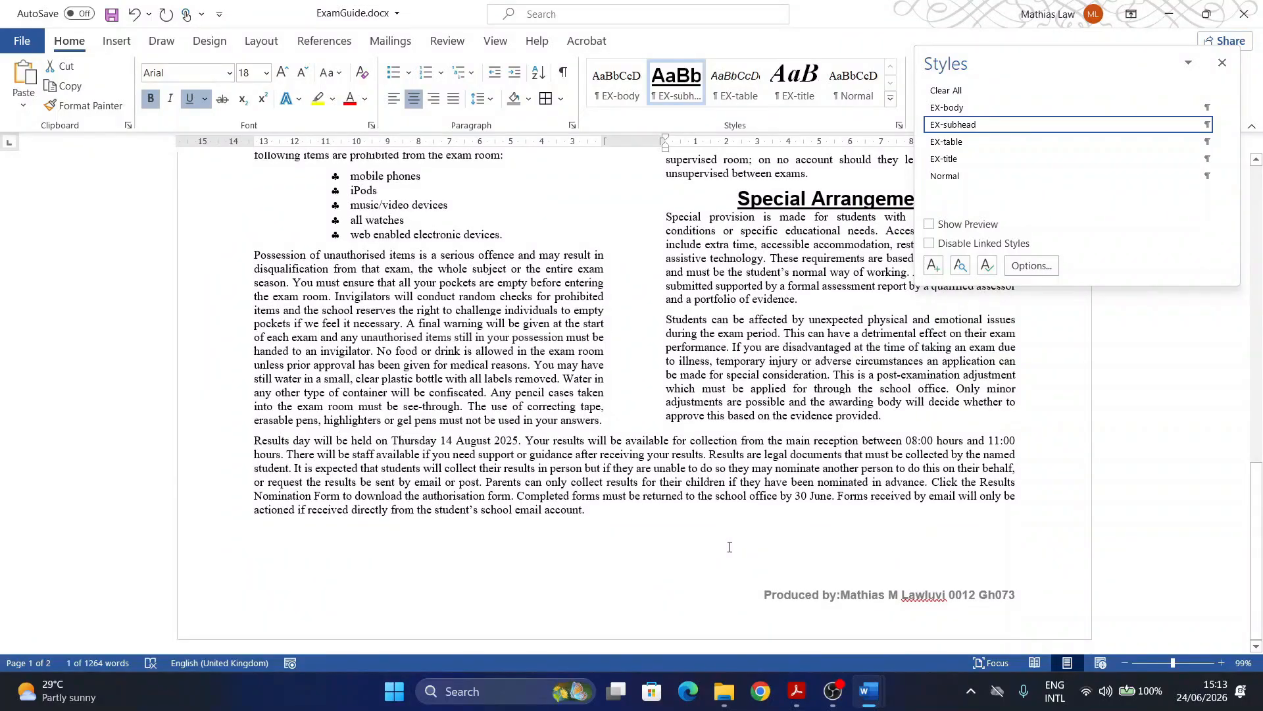
Step: Highlight 'four subheadings' in question 12 in cyan
click(793, 688)
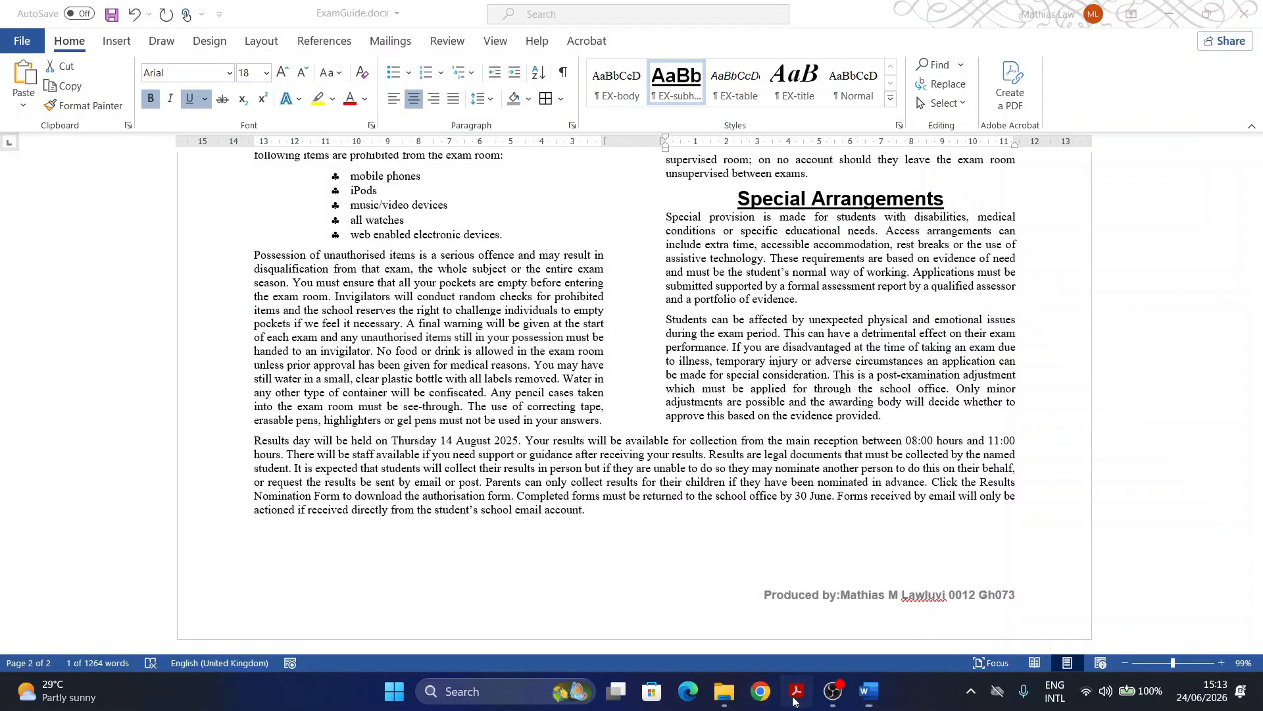
scroll(385, 355, up, 1)
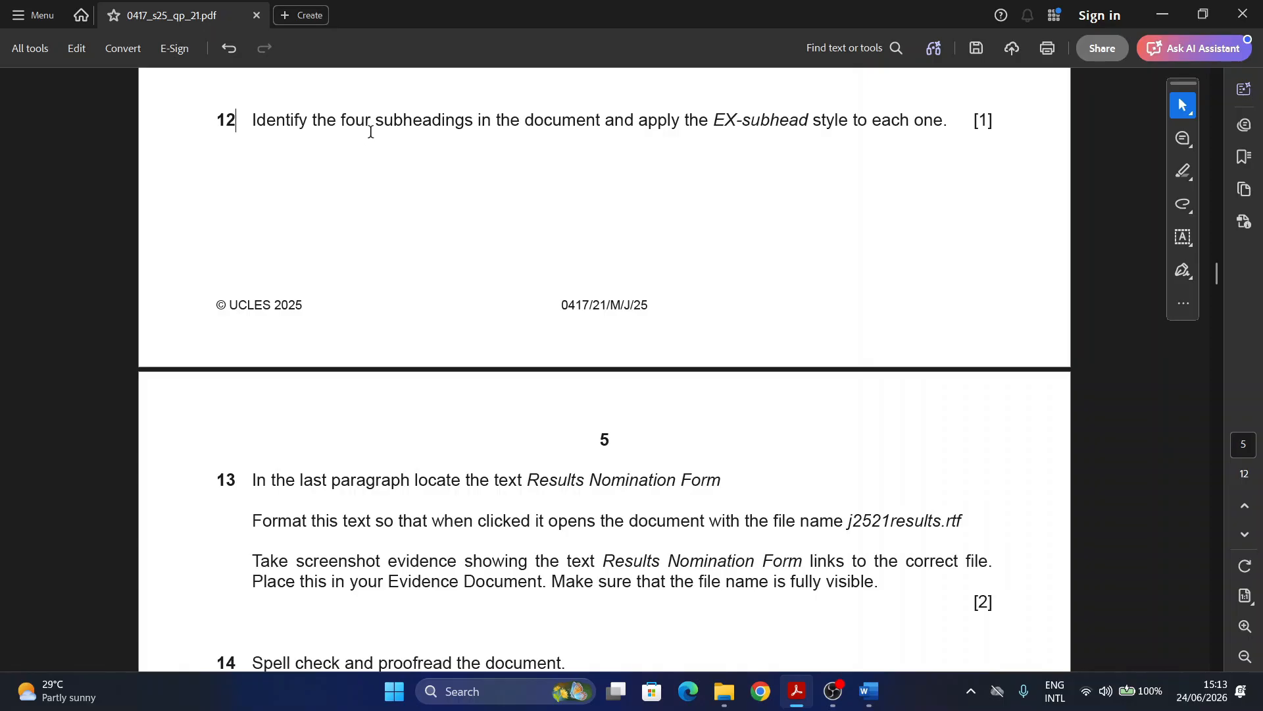
drag(340, 120, 388, 120)
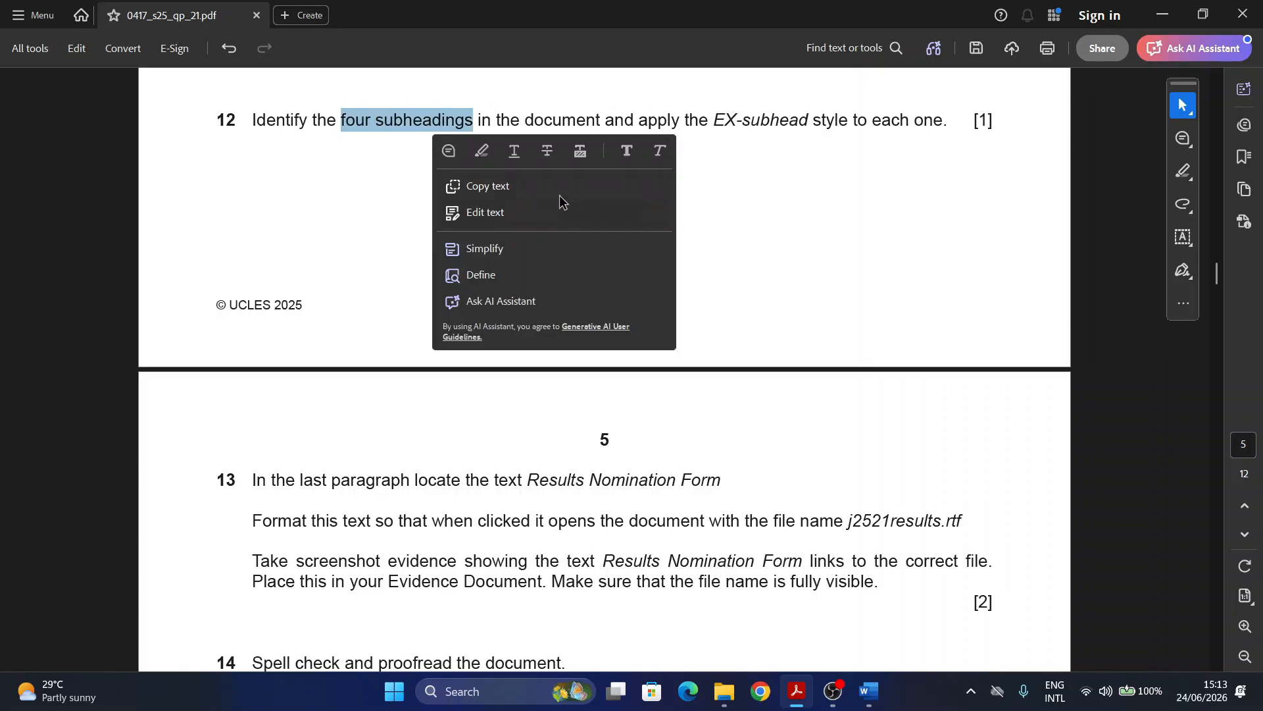
click(481, 151)
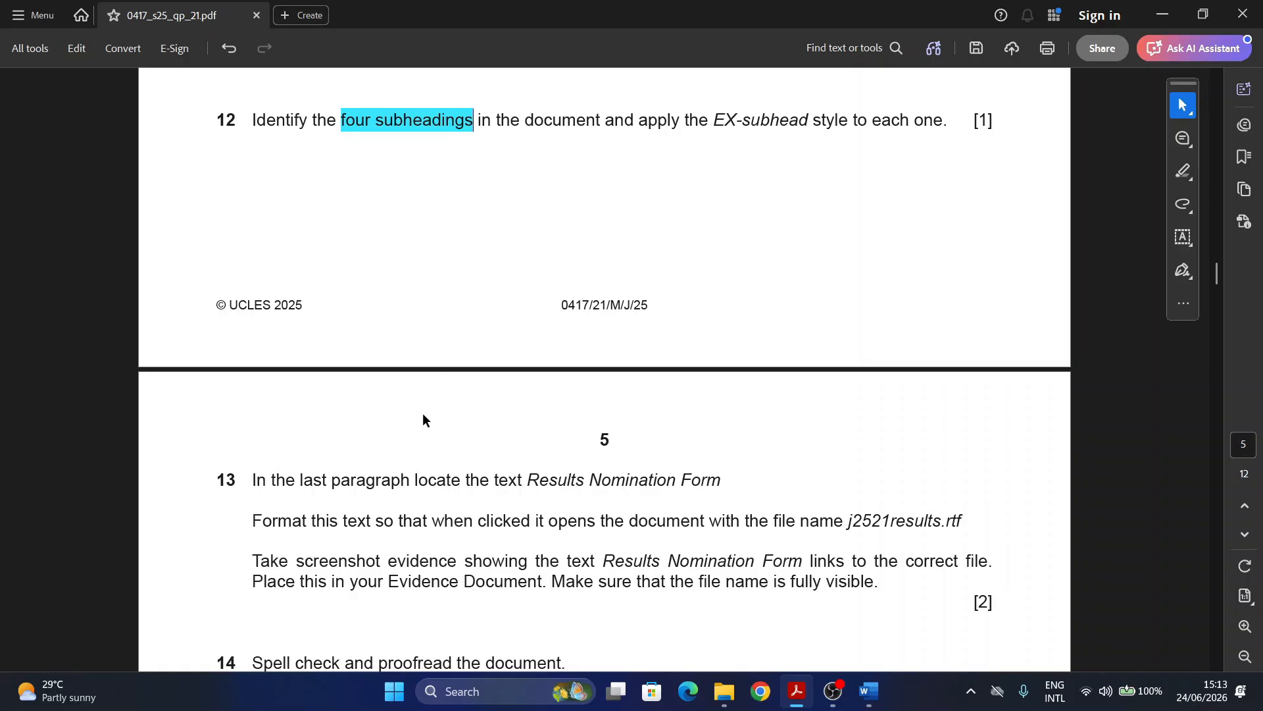
Step: Mark question 13 and its 'Results Nomination Form' text, then return to ExamGuide
scroll(424, 419, down, 2)
scroll(256, 404, down, 1)
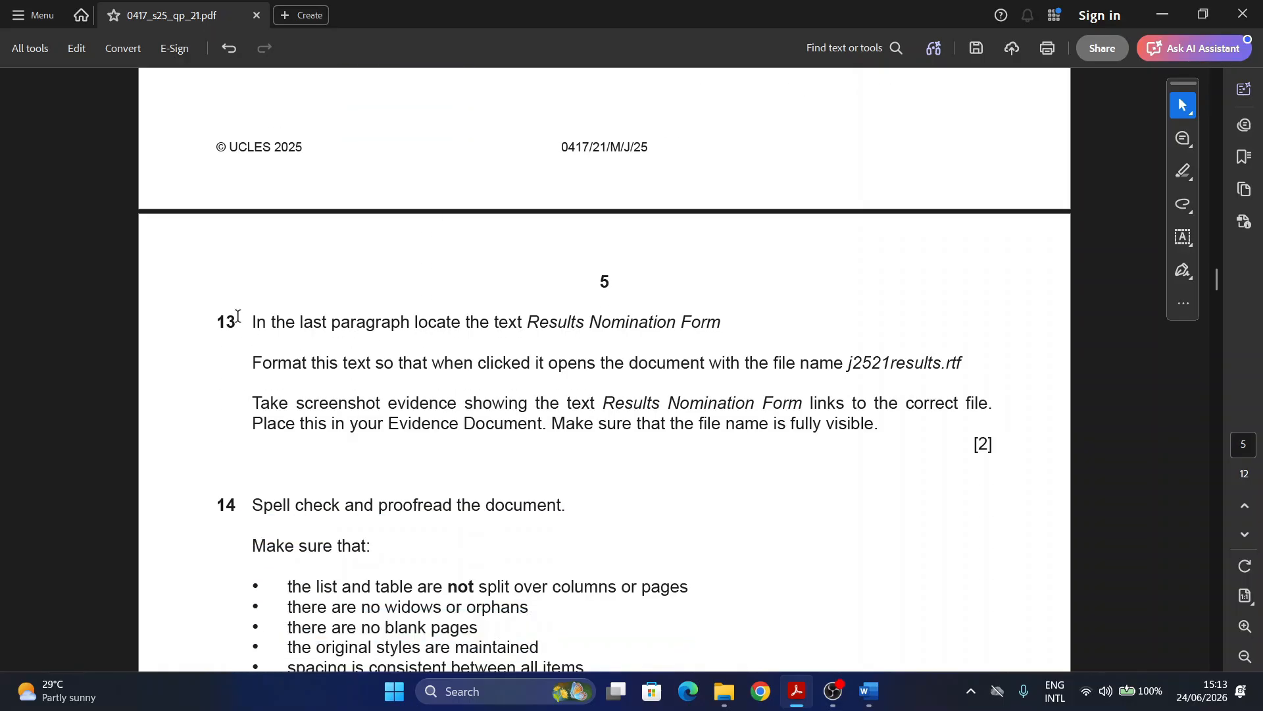
double_click(234, 320)
drag(529, 322, 722, 325)
key(ctrl+c)
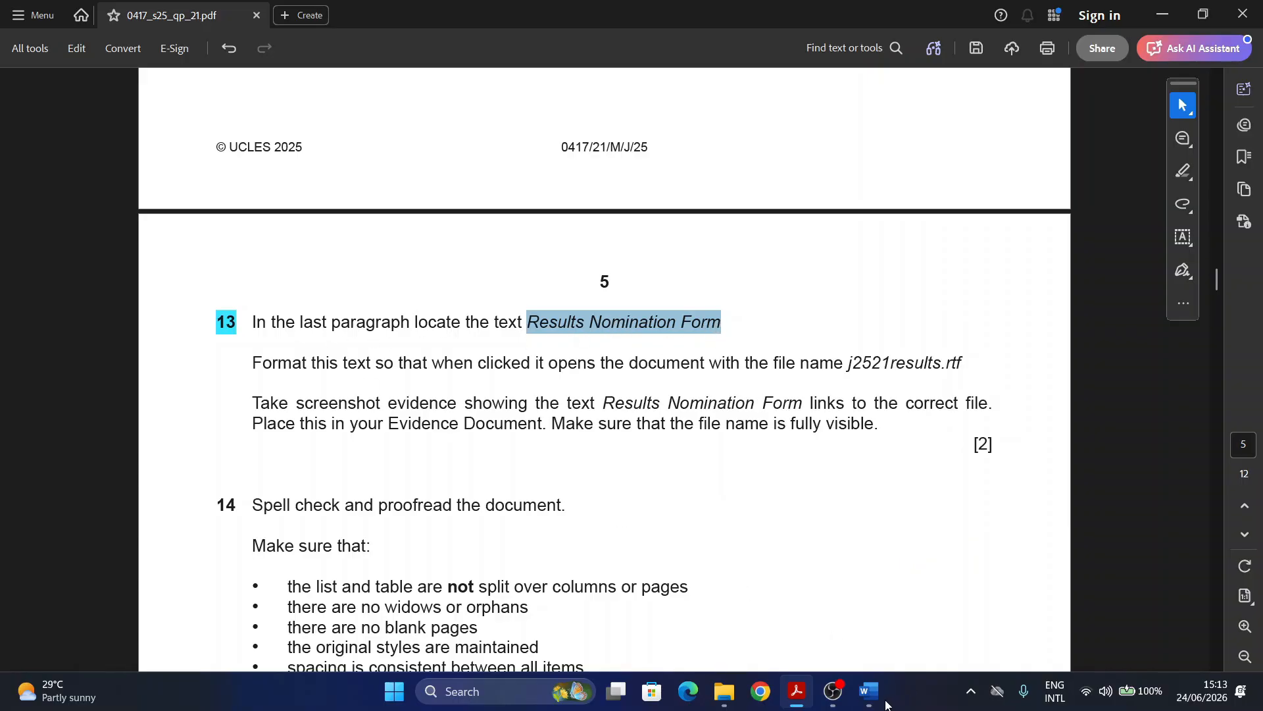
mouse_move(873, 696)
click(935, 633)
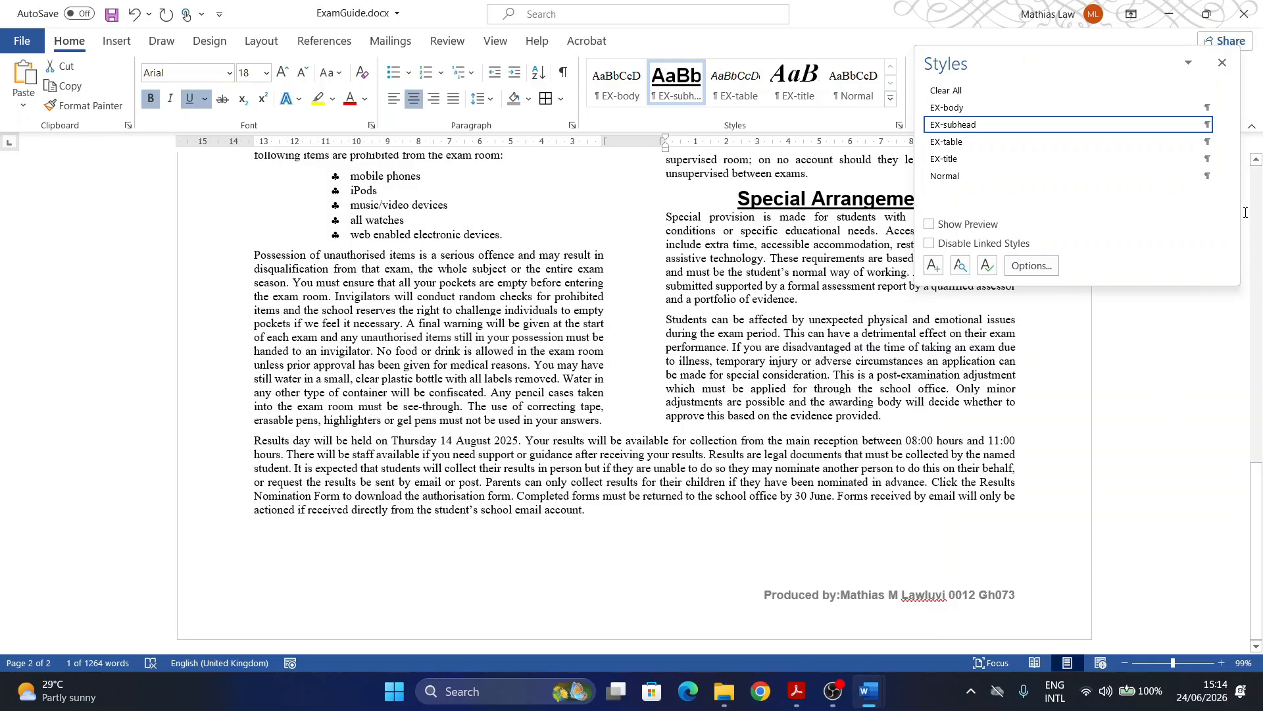
Step: Close the Styles pane and search ExamGuide for 'Results Nomination Form'
click(1221, 63)
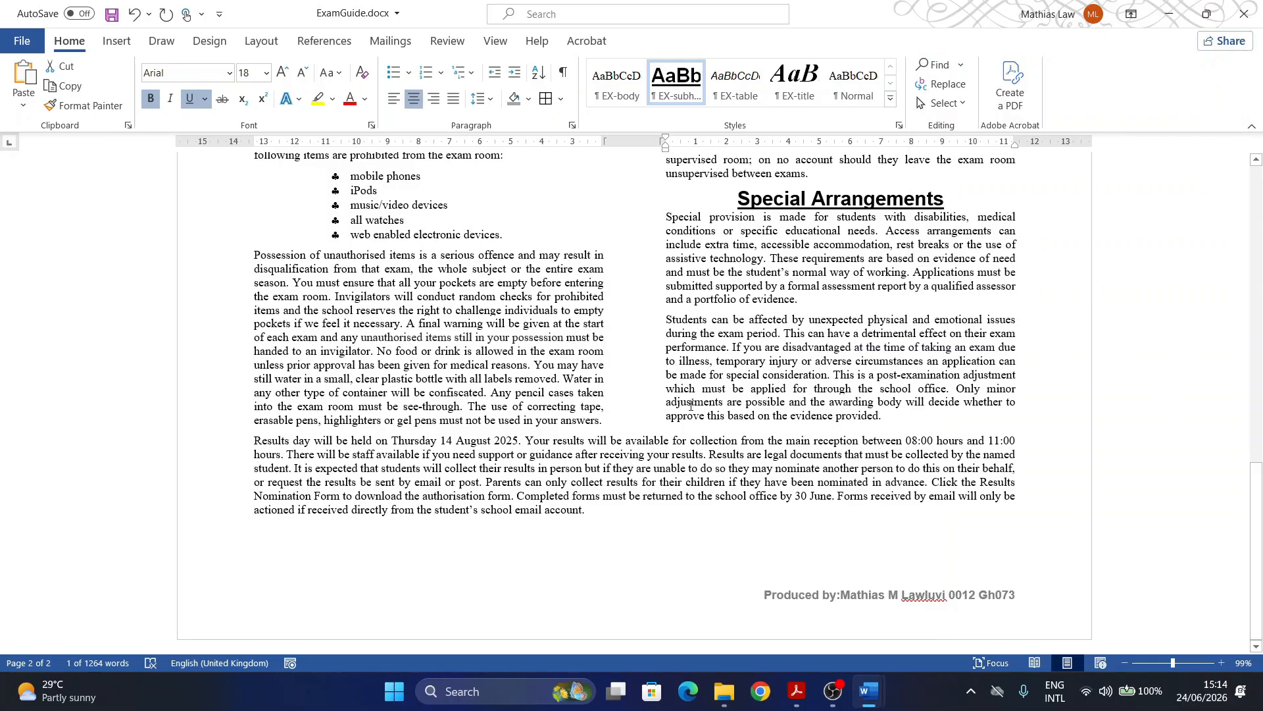
key(ctrl+f)
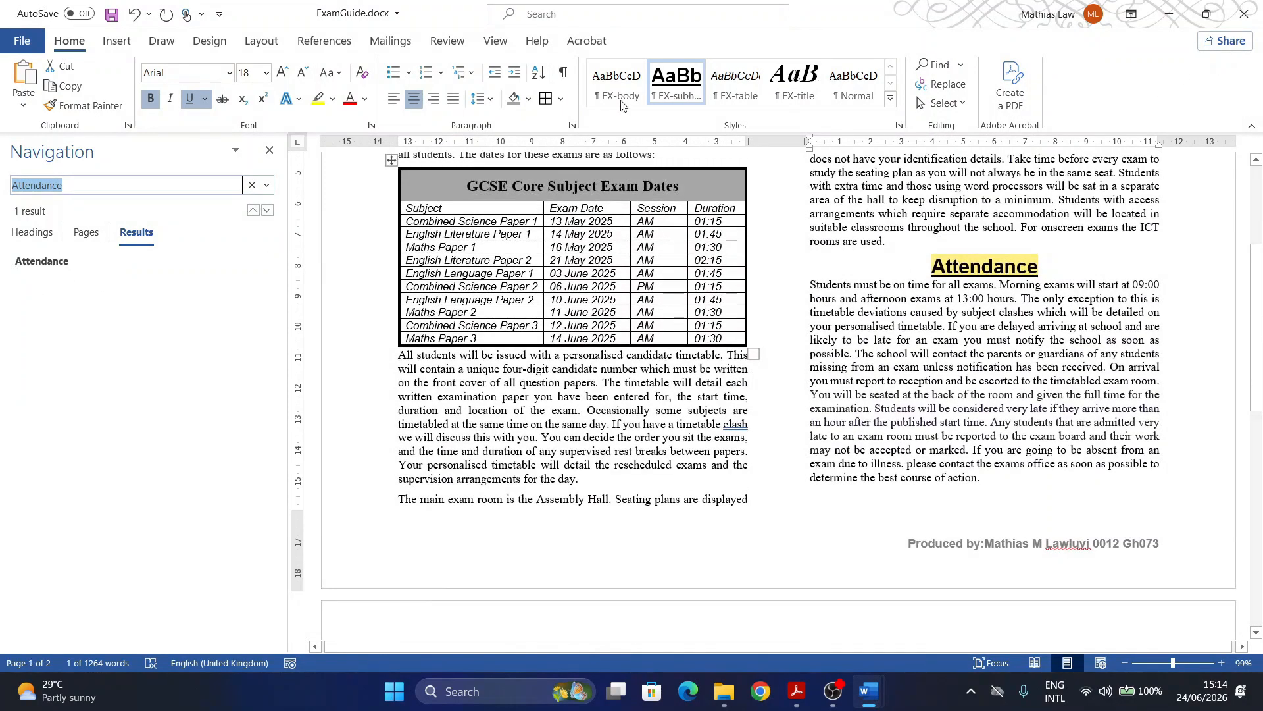
click(941, 64)
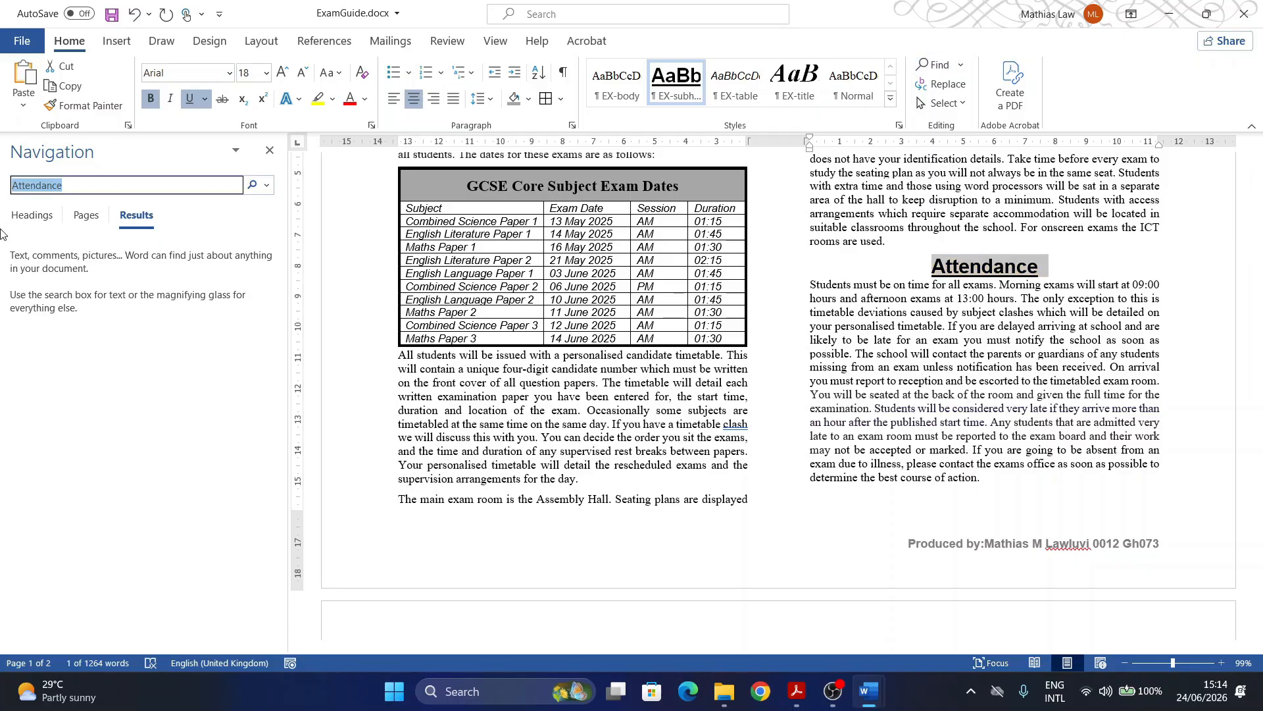
key(ctrl+v)
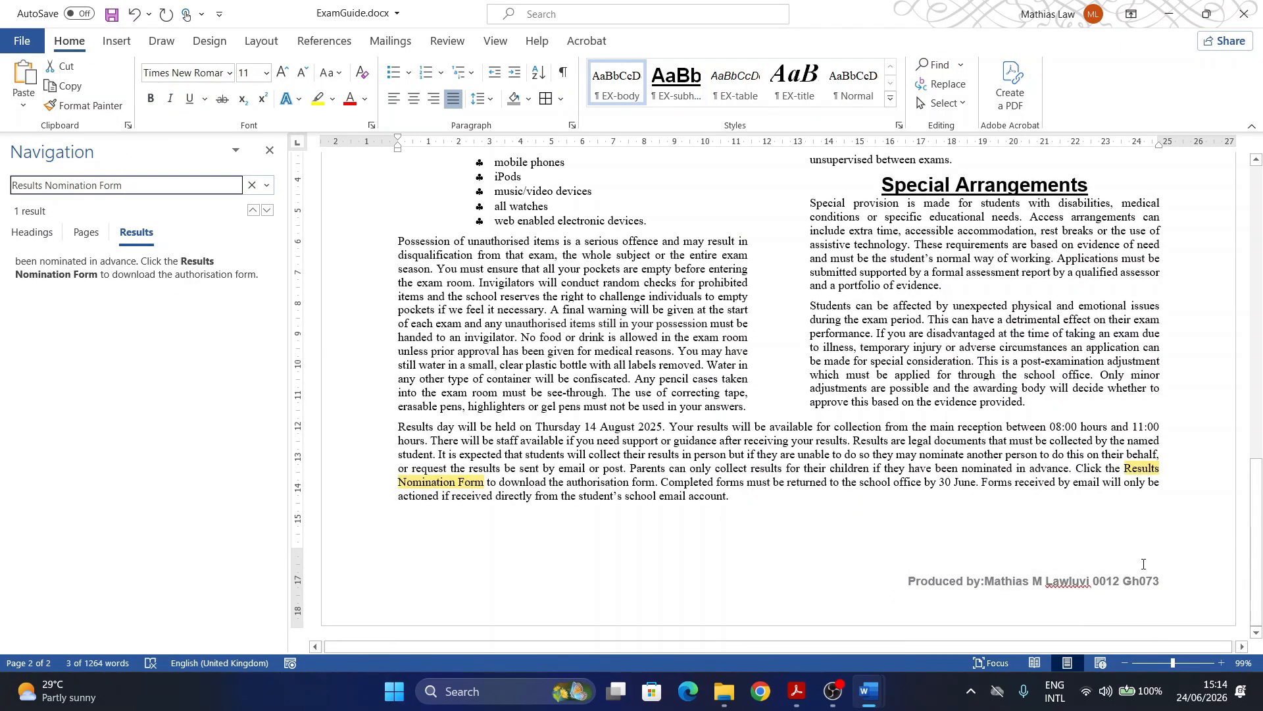
click(792, 693)
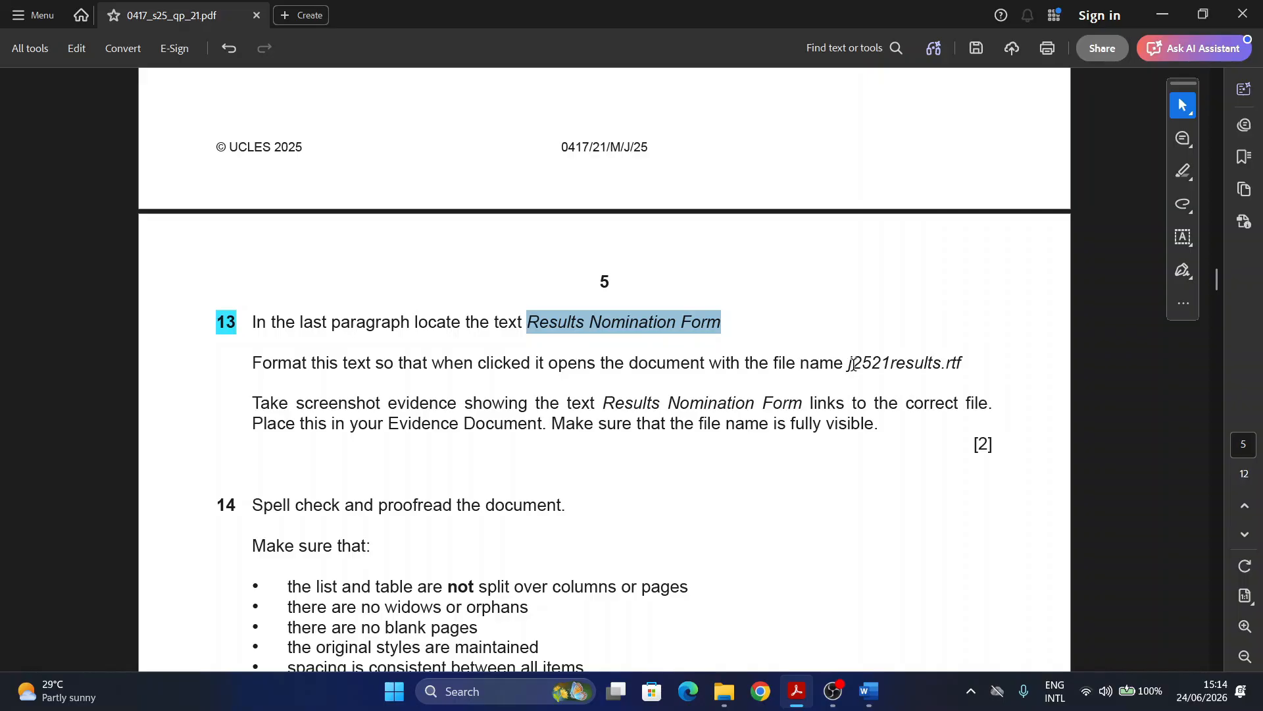
Step: Note the link target j2521results.rtf in question 13, then return to ExamGuide.docx
drag(847, 363, 970, 365)
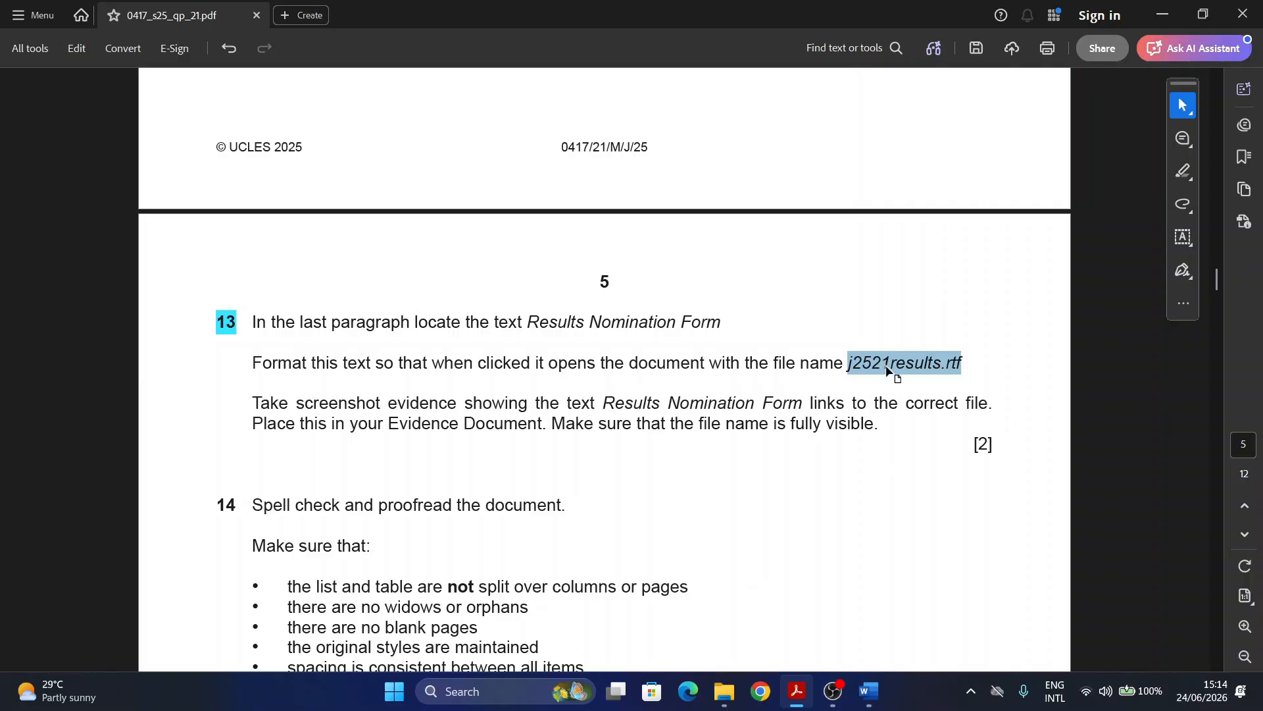
click(871, 696)
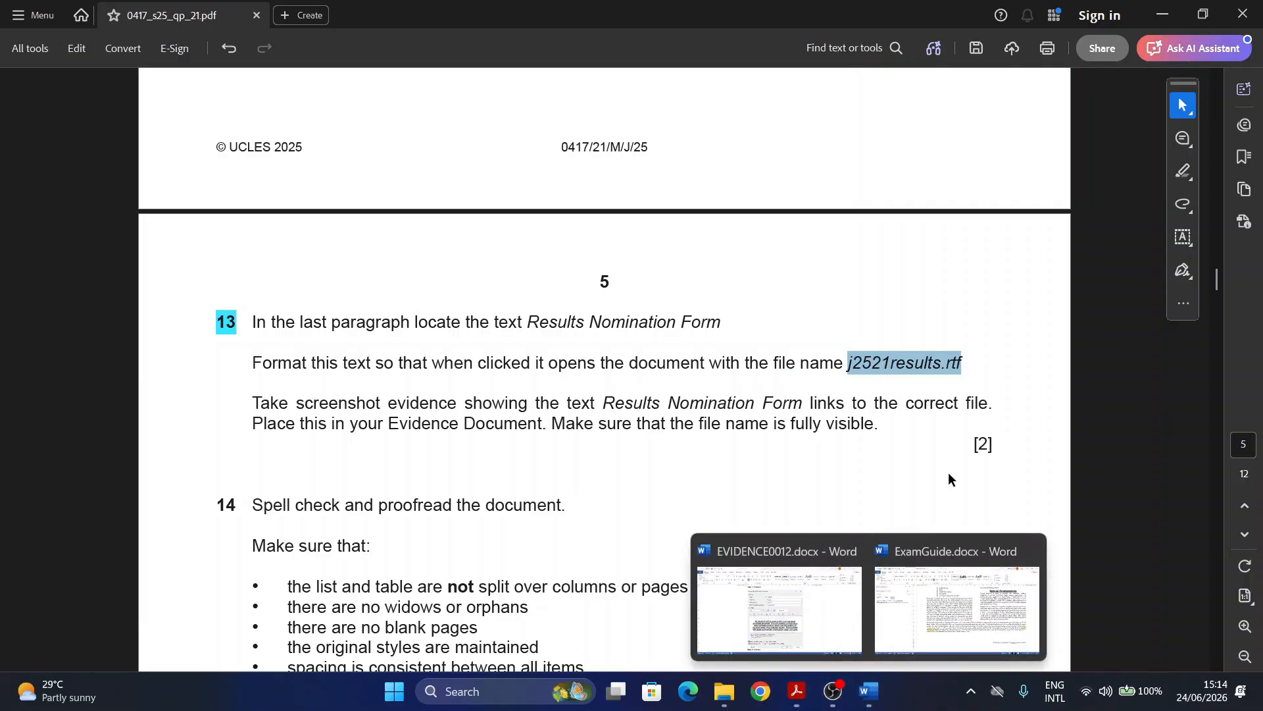
click(957, 595)
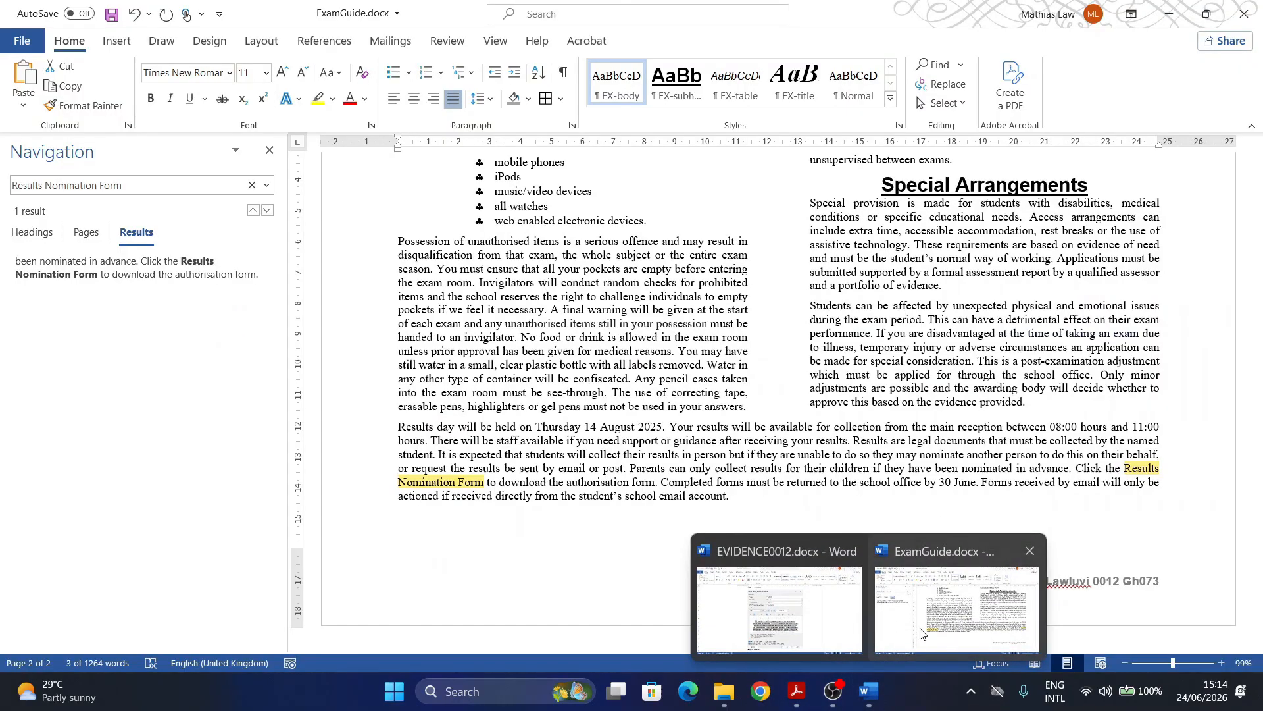
Step: Select 'Results Nomination Form' in the last paragraph and open Insert > Link
click(1126, 471)
mouse_move(1126, 467)
mouse_down()
mouse_move(1158, 471)
mouse_move(635, 497)
mouse_move(486, 483)
mouse_up()
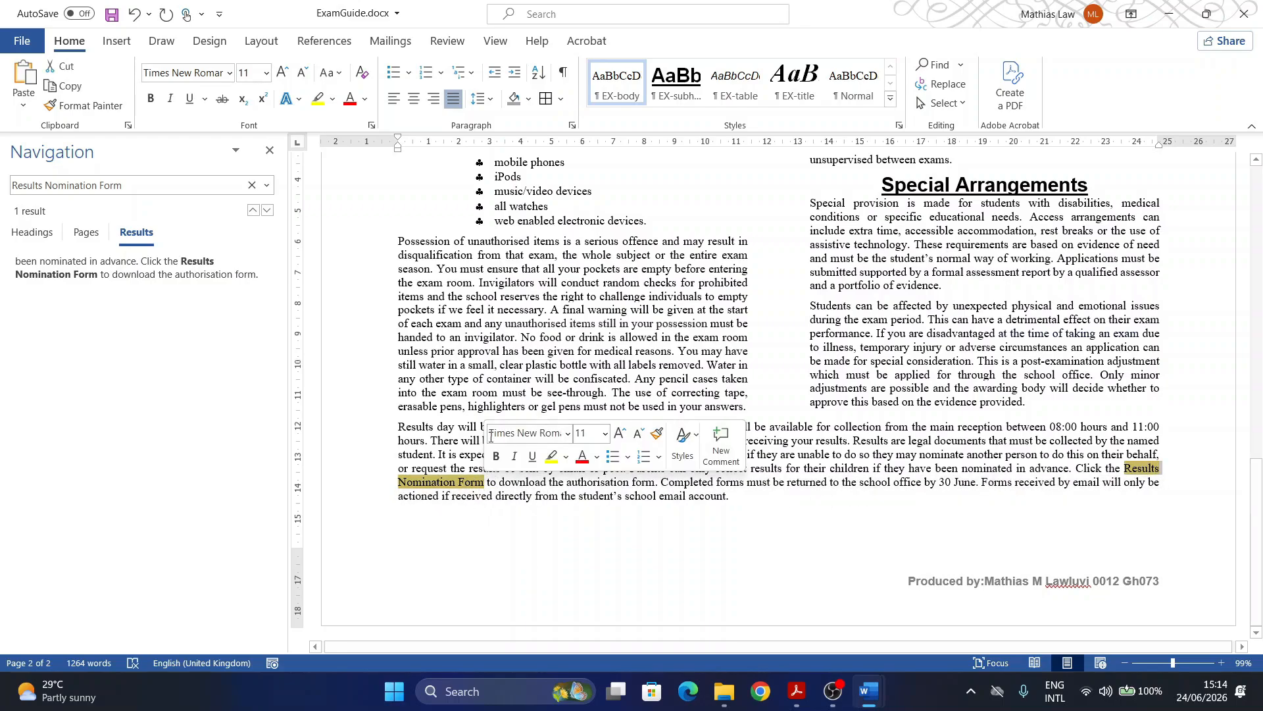
click(116, 41)
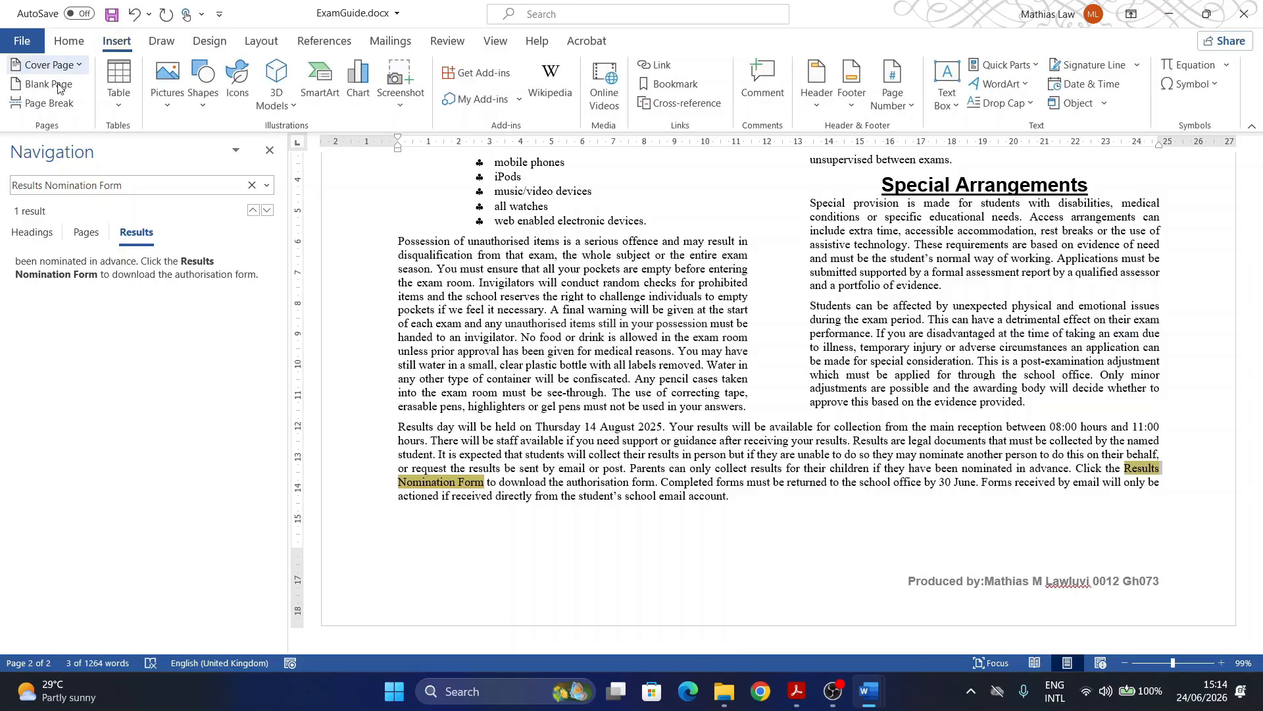
click(658, 68)
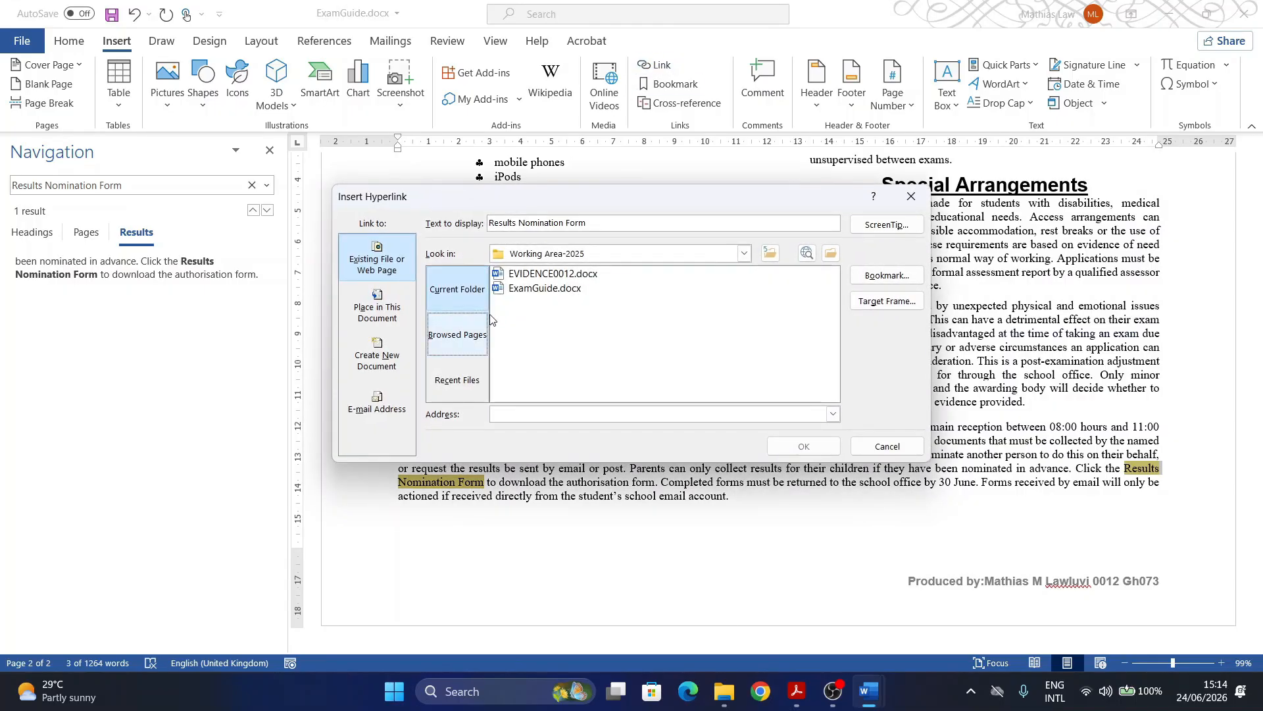
click(796, 692)
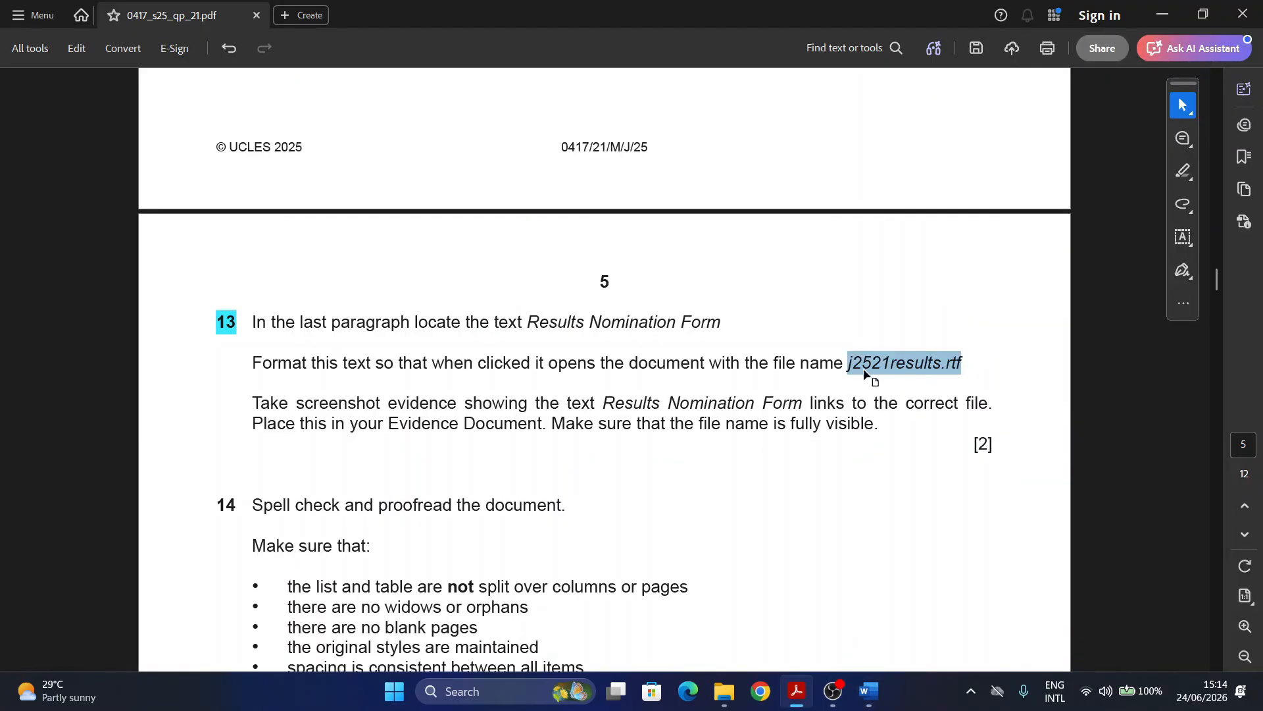
Step: Minimise Acrobat after rechecking j2521results.rtf to get back to the hyperlink dialog
click(796, 696)
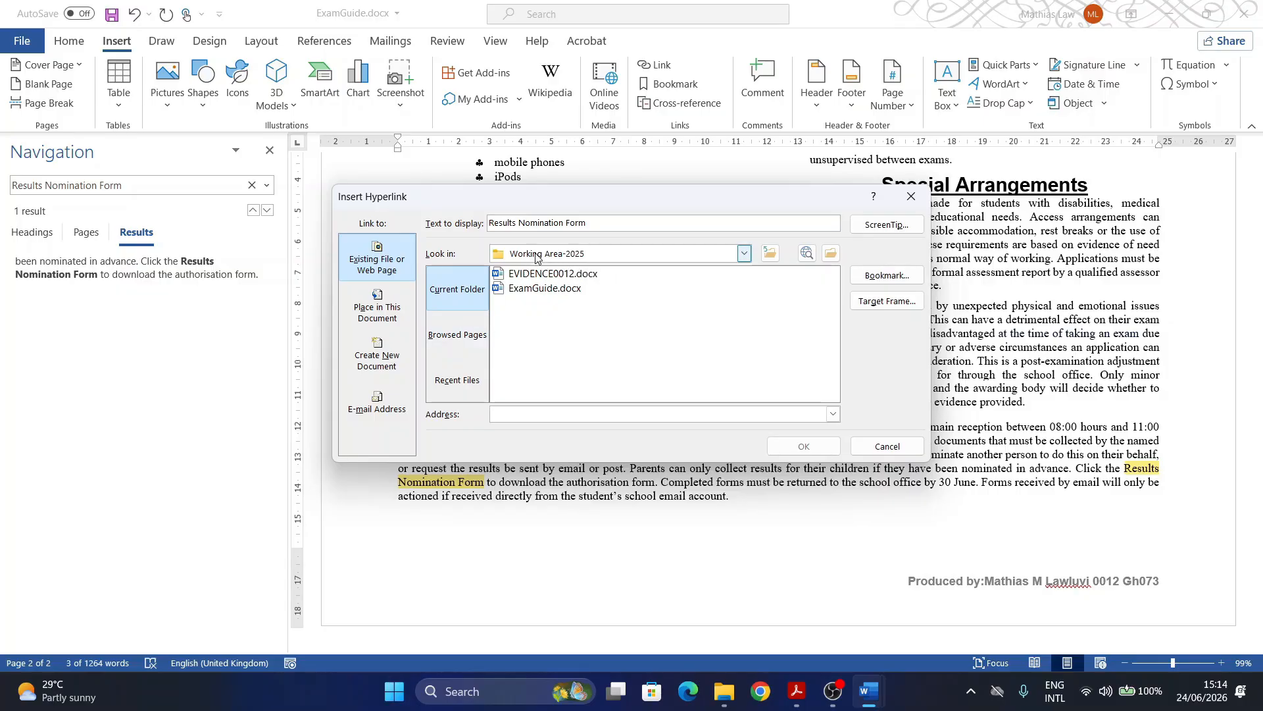
Step: Browse to 2025-may > 0417_s25_sf_21 > source files and pick j2521results.rtf
click(770, 254)
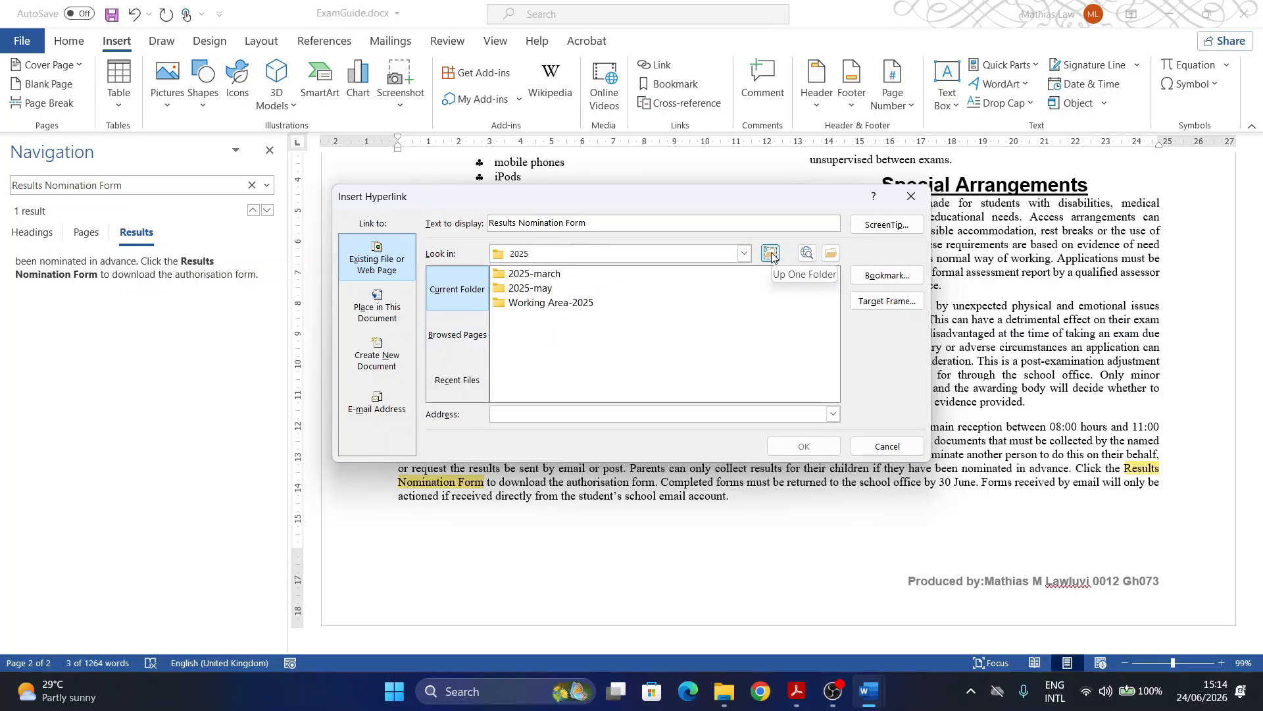
double_click(528, 289)
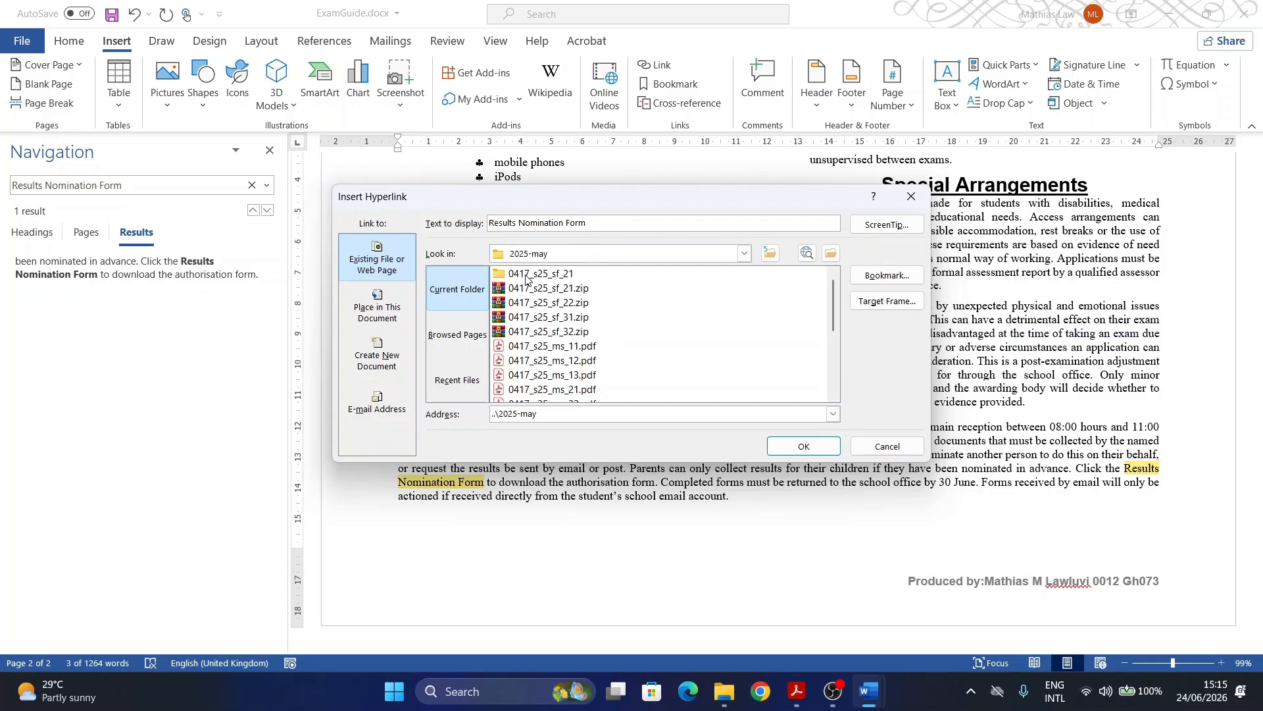
double_click(526, 274)
double_click(527, 275)
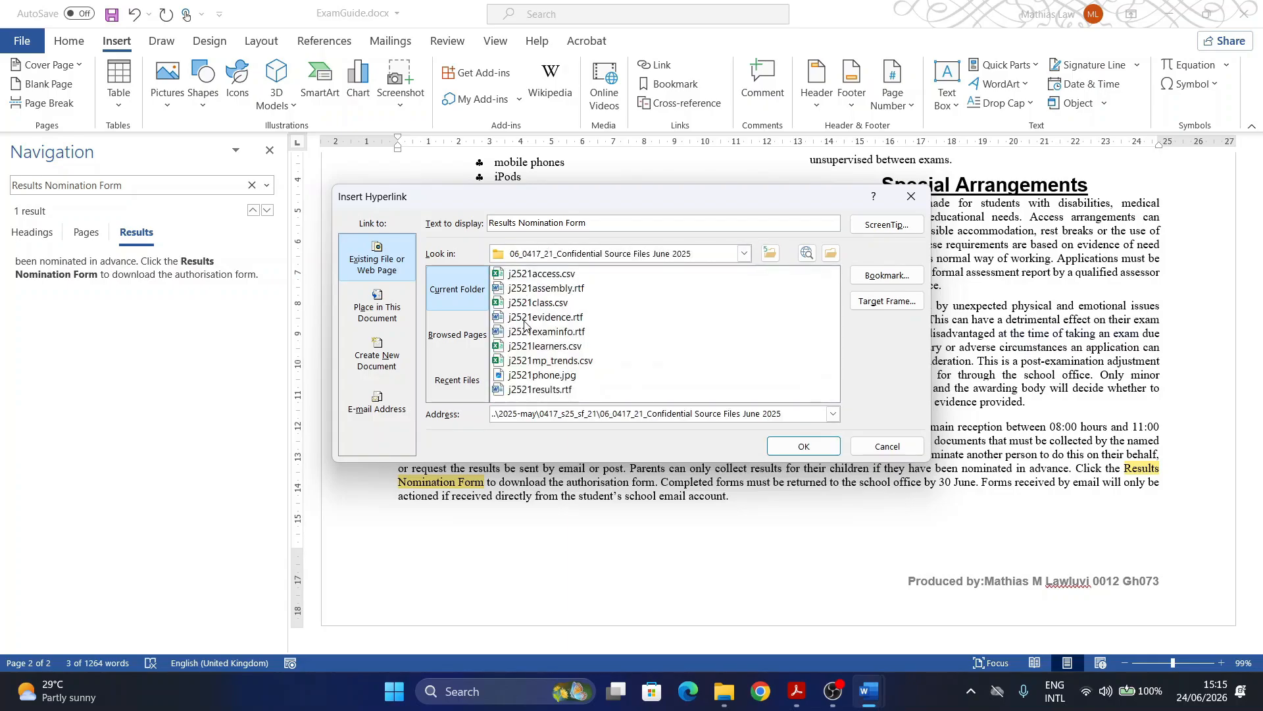
click(547, 389)
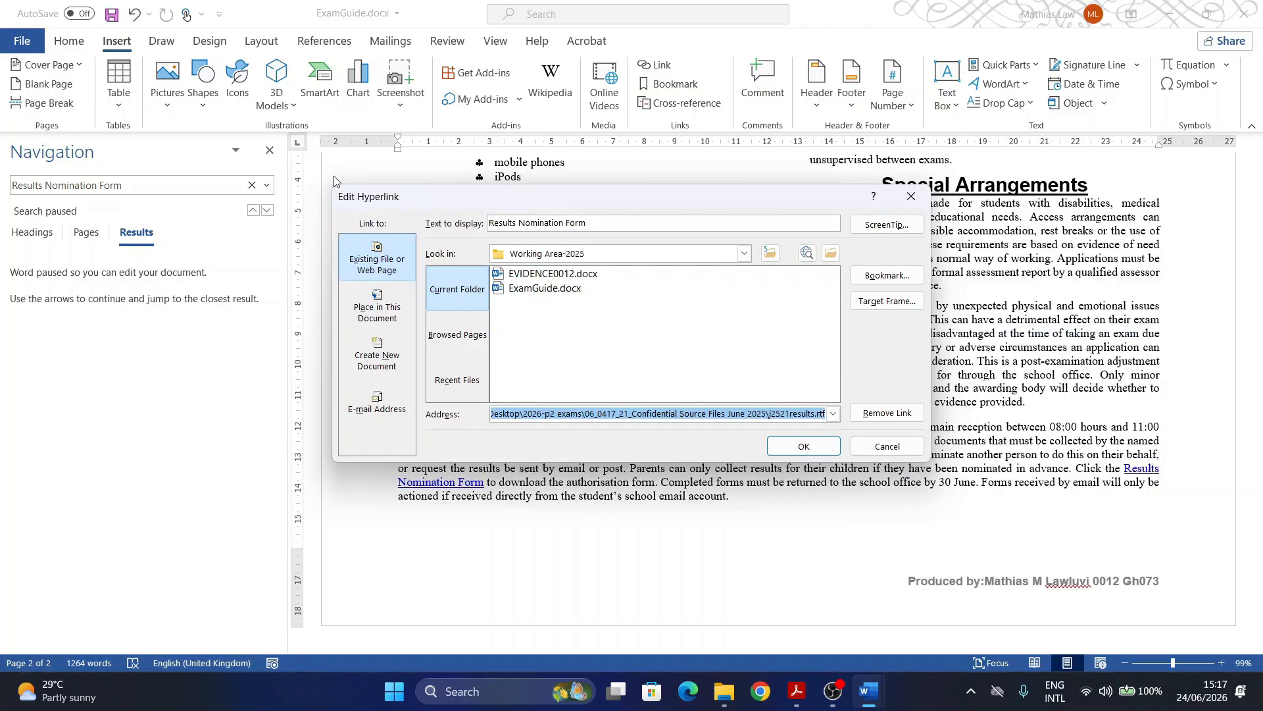
Step: Screenshot the hyperlink settings and confirm the link
key(super+shift+s)
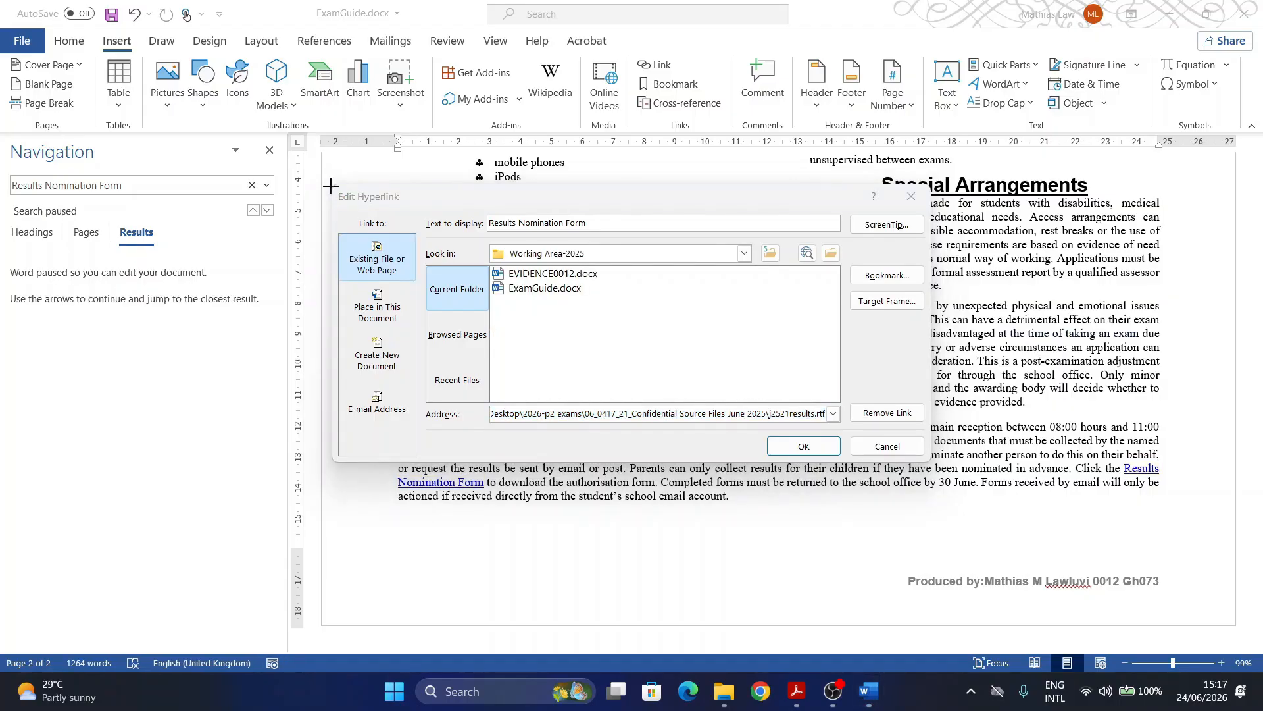
drag(330, 182, 930, 459)
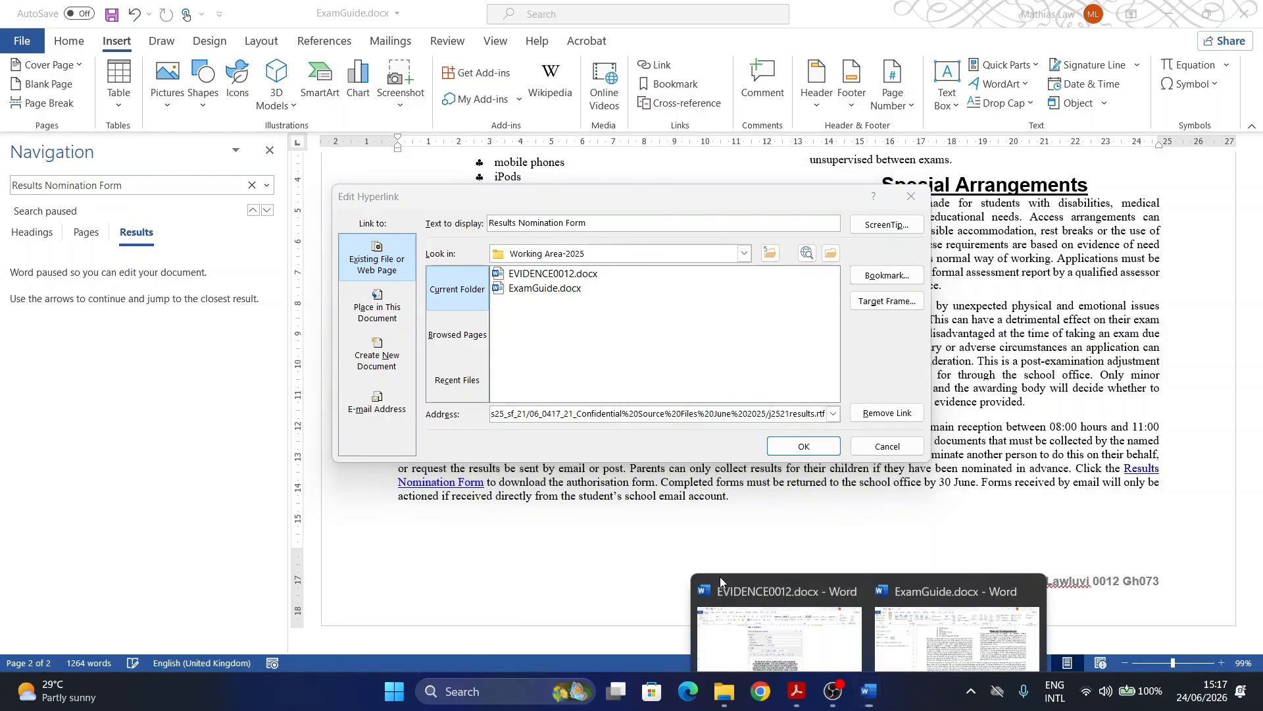
click(804, 446)
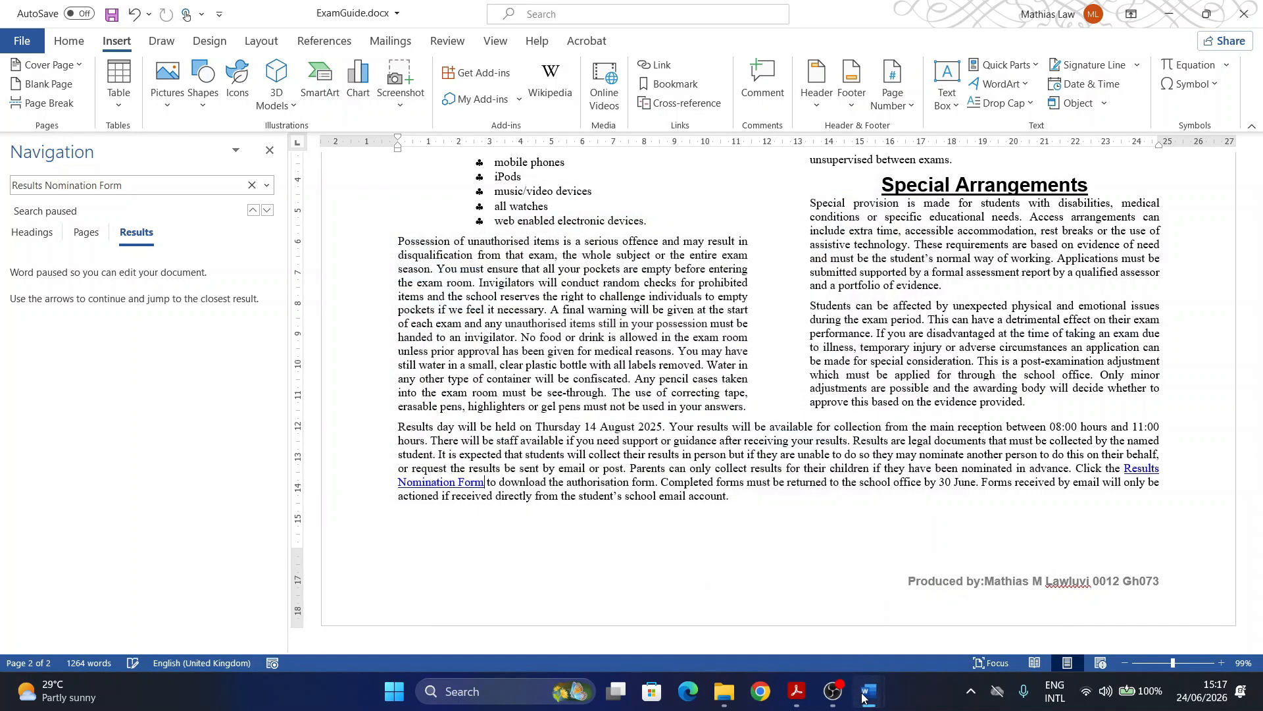
Step: Paste the hyperlink screenshot under Step 13 evidence in EVIDENCE0012, then return to ExamGuide
mouse_move(867, 688)
click(776, 598)
scroll(500, 500, down, 3)
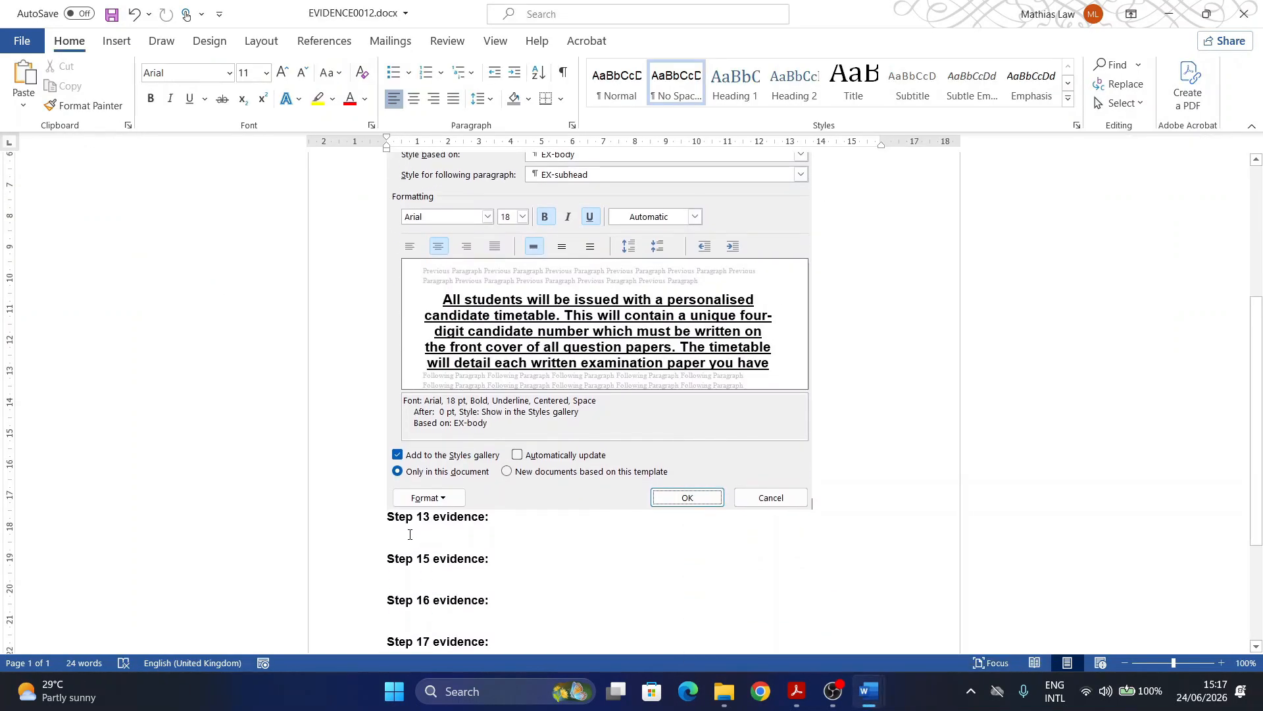
click(401, 536)
key(ctrl+v)
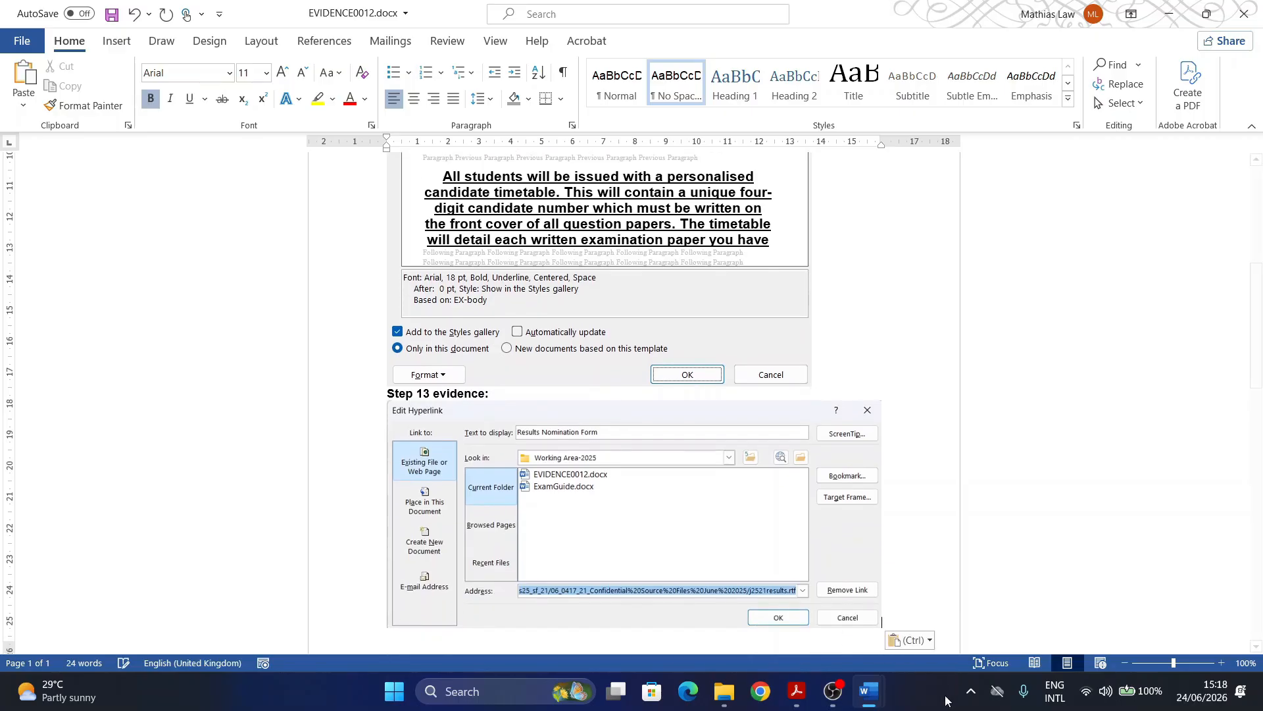
mouse_move(867, 698)
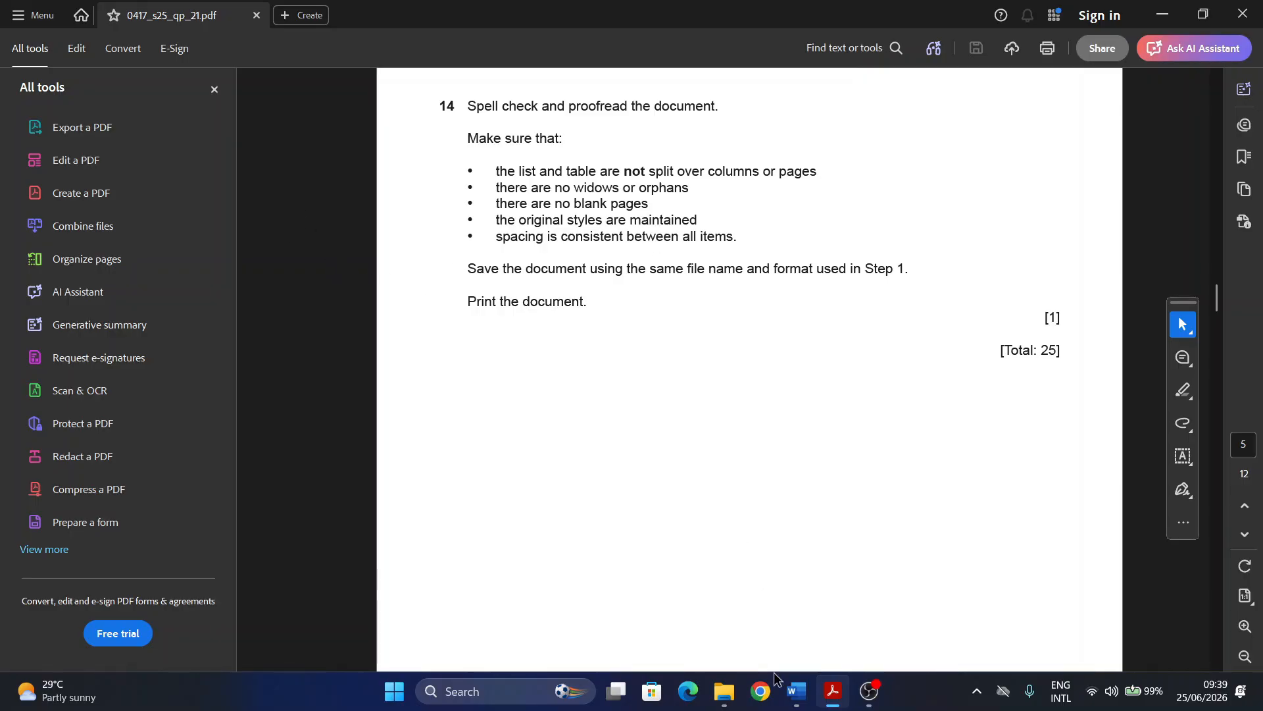
mouse_move(794, 696)
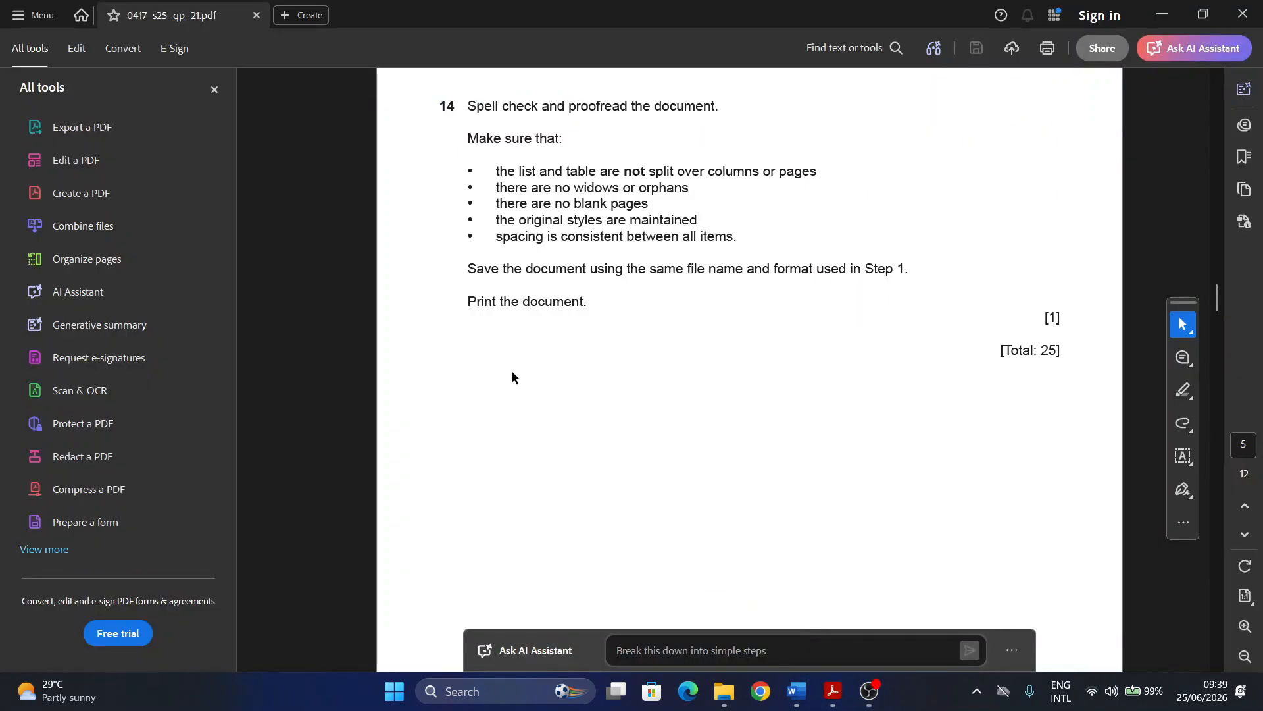
click(793, 689)
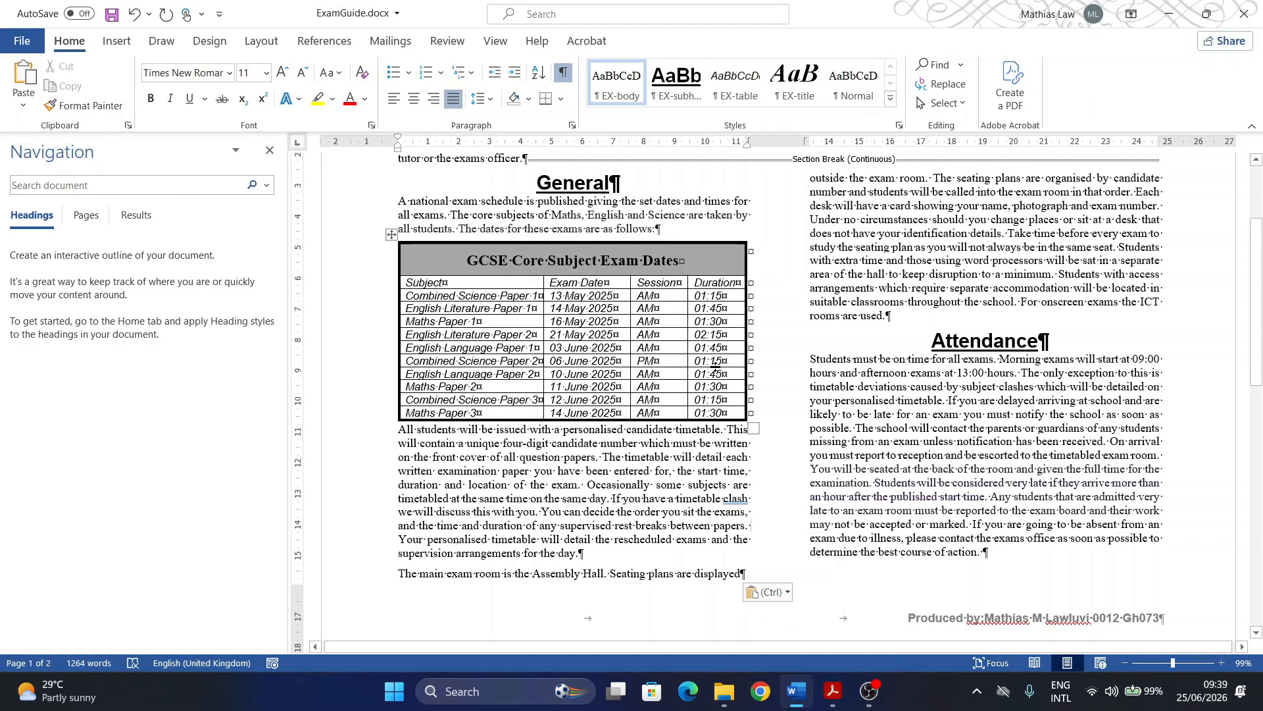
Step: Hide the formatting marks and start the Review tab's Spelling & Grammar check
click(563, 73)
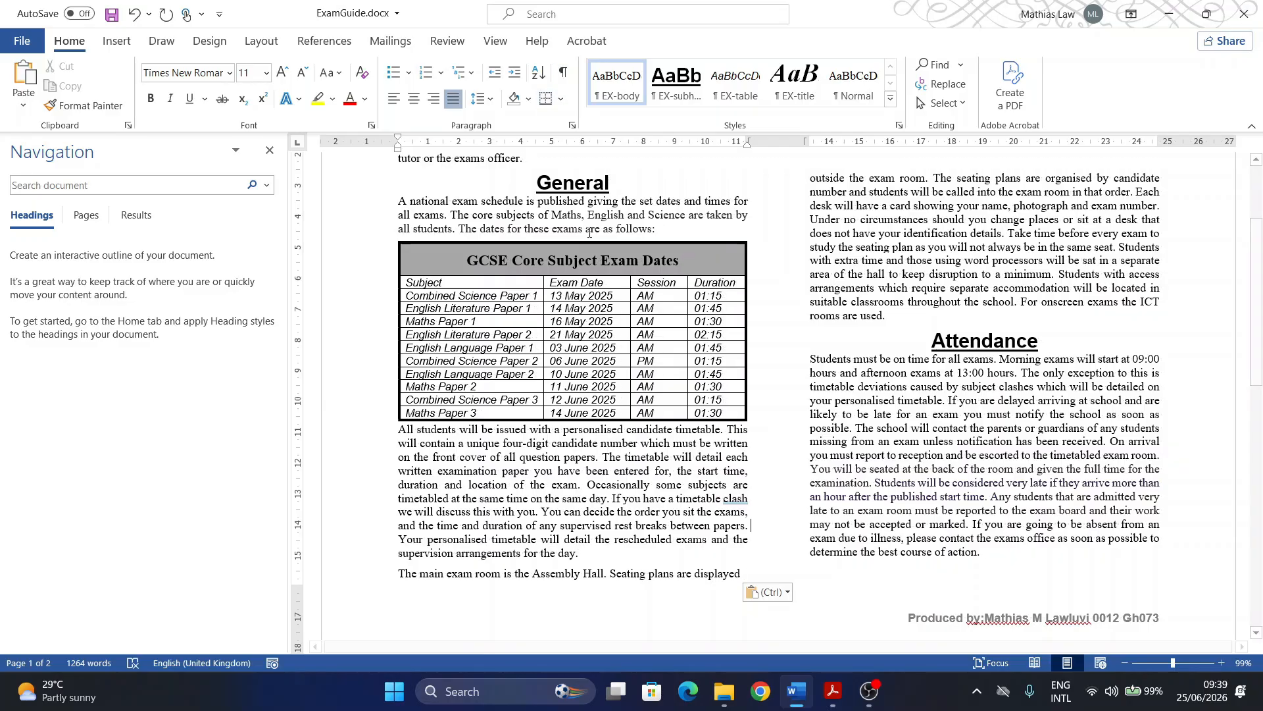
scroll(605, 273, up, 3)
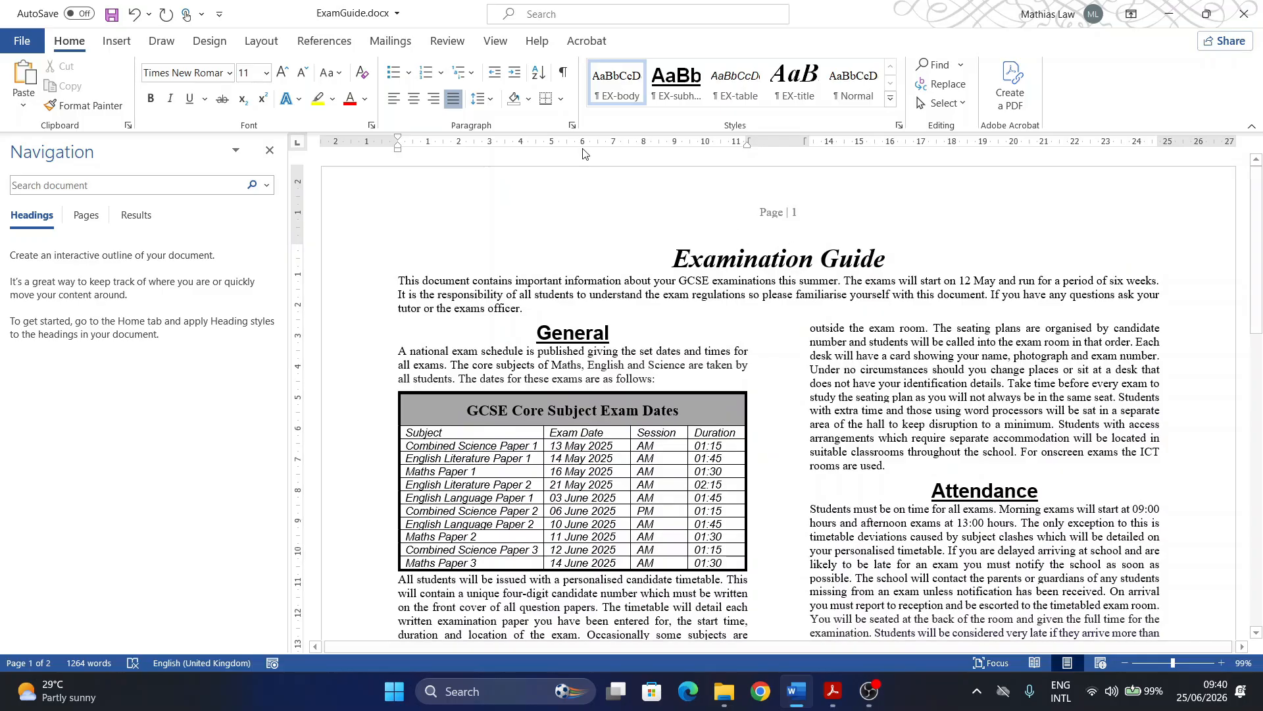
click(447, 42)
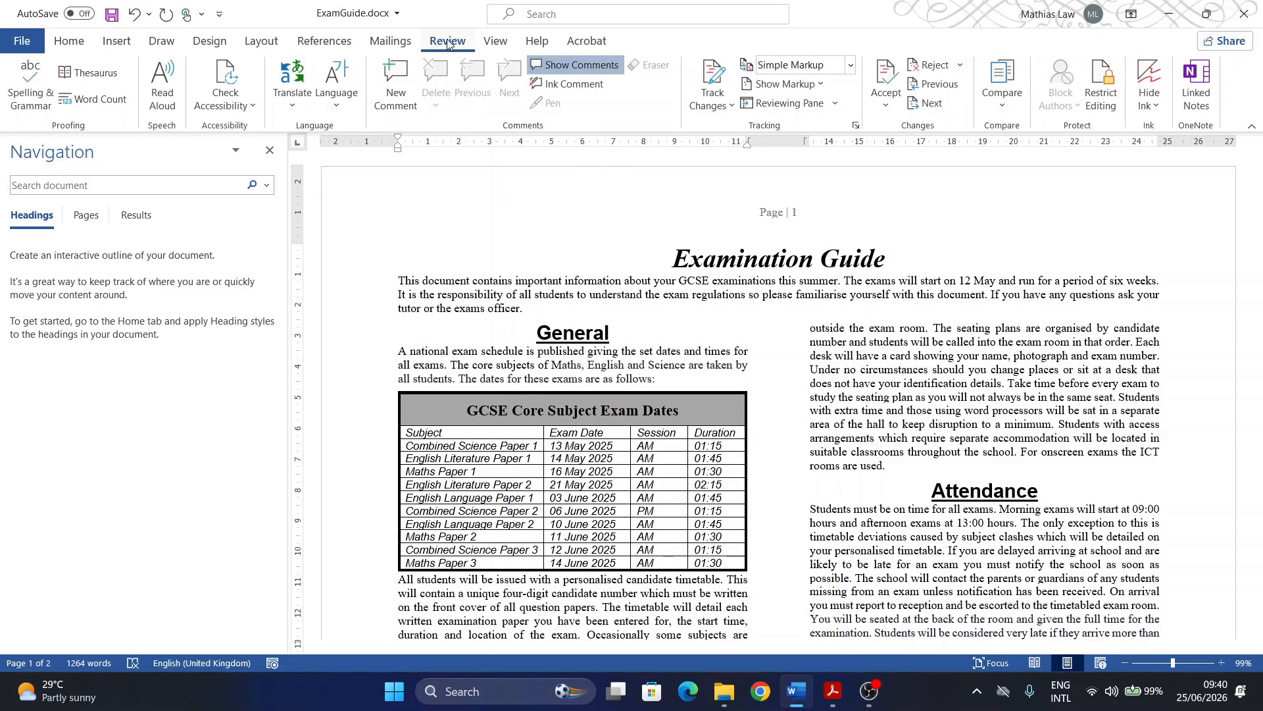
click(24, 95)
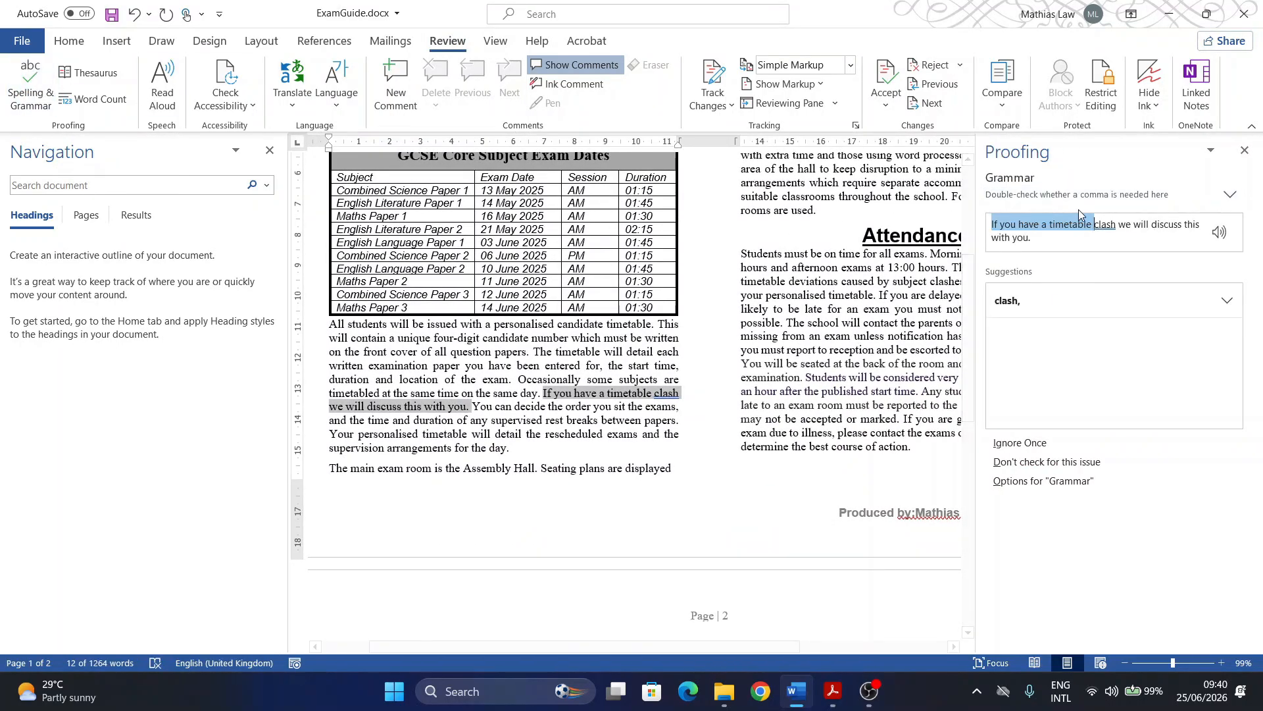
Step: Accept the 'clash,' and 'by:' fixes, and ignore the flagged footer surname once
click(1010, 300)
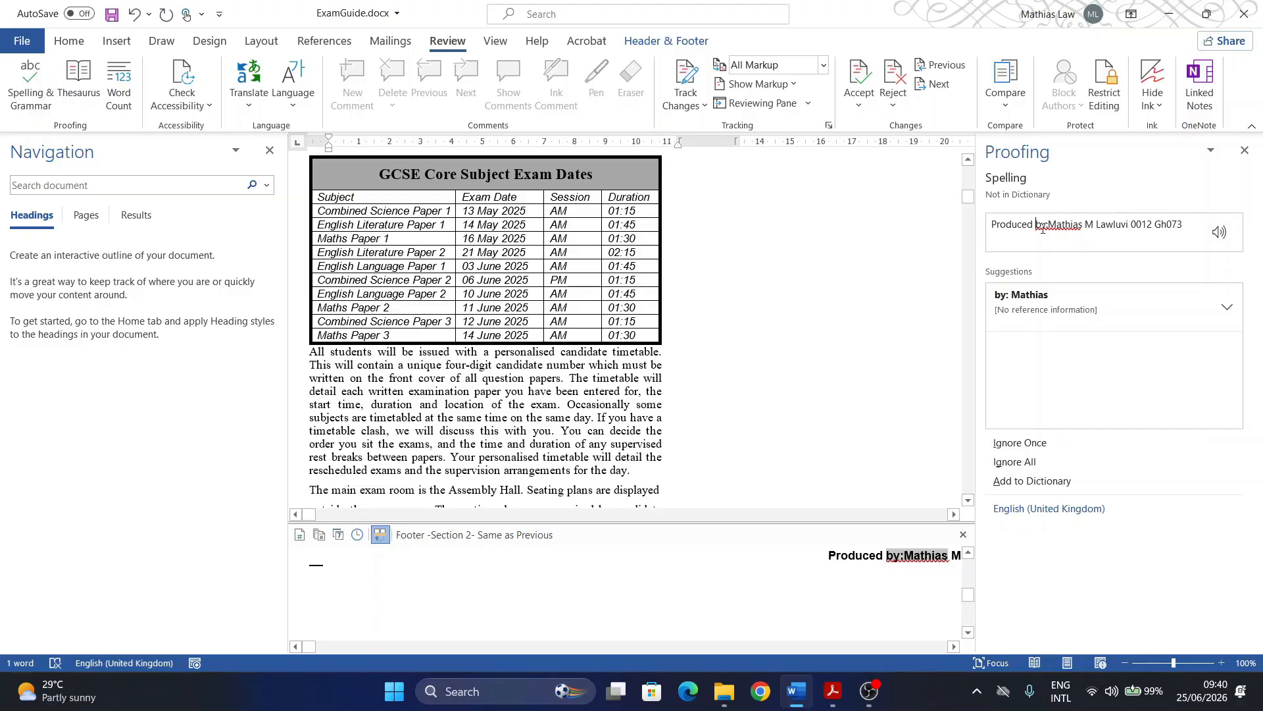
click(1036, 298)
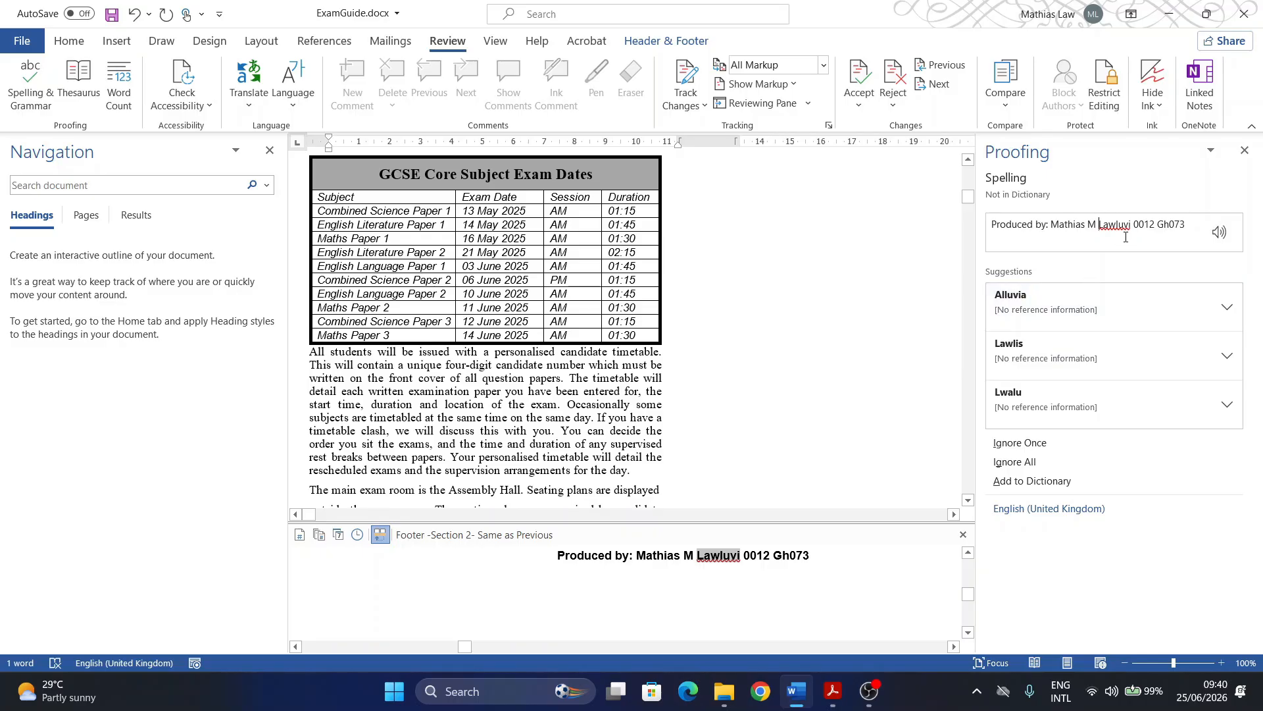
click(1033, 447)
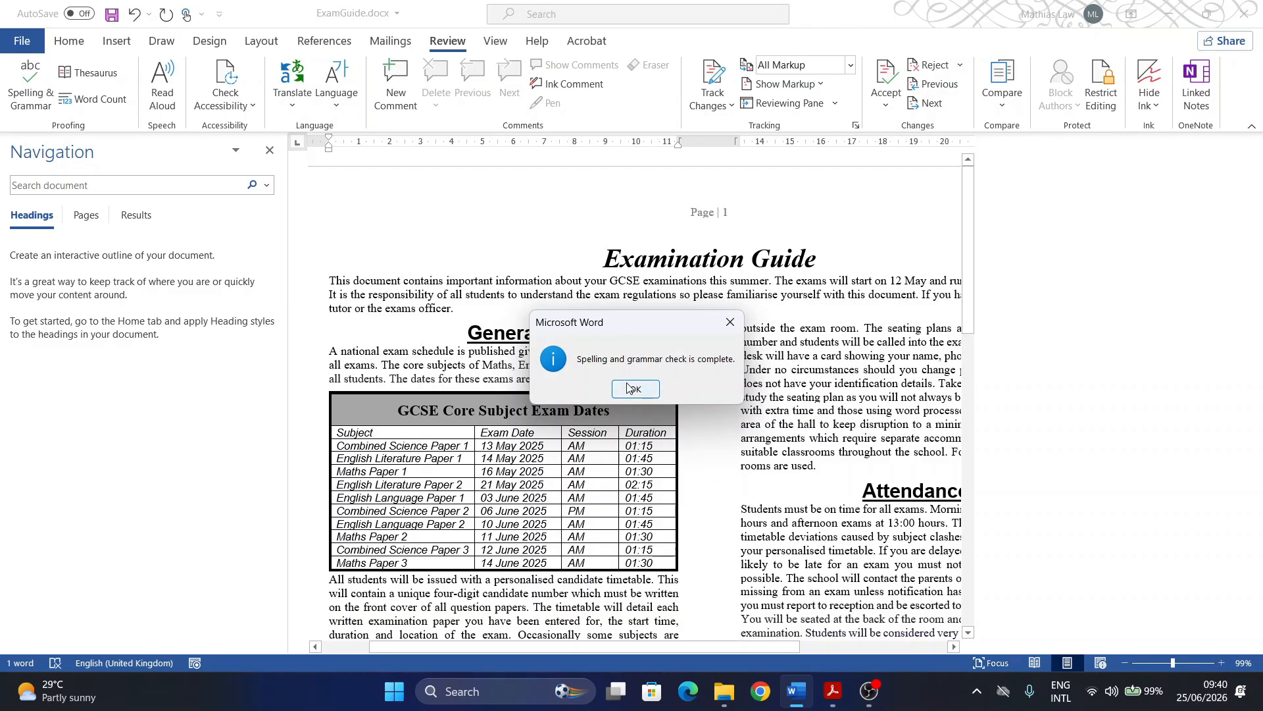
Step: Insert a column break before the Assembly Hall paragraph, pushing it into the right column
click(643, 389)
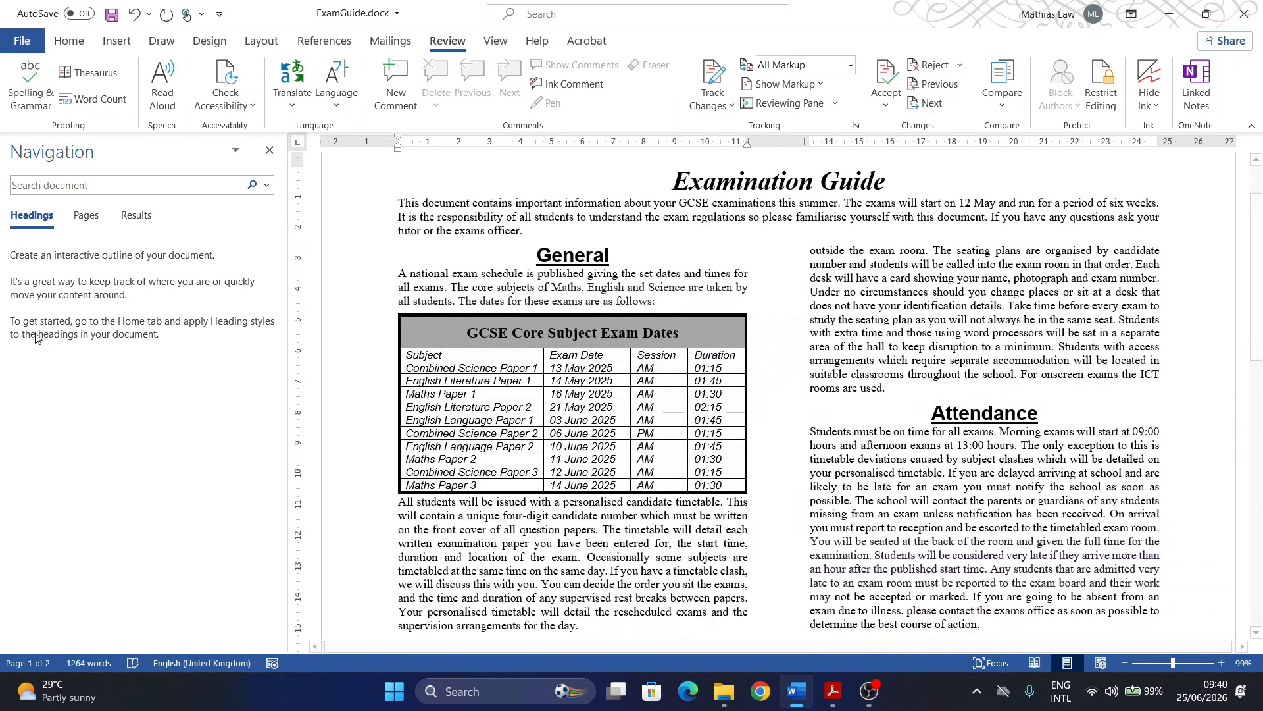
click(270, 159)
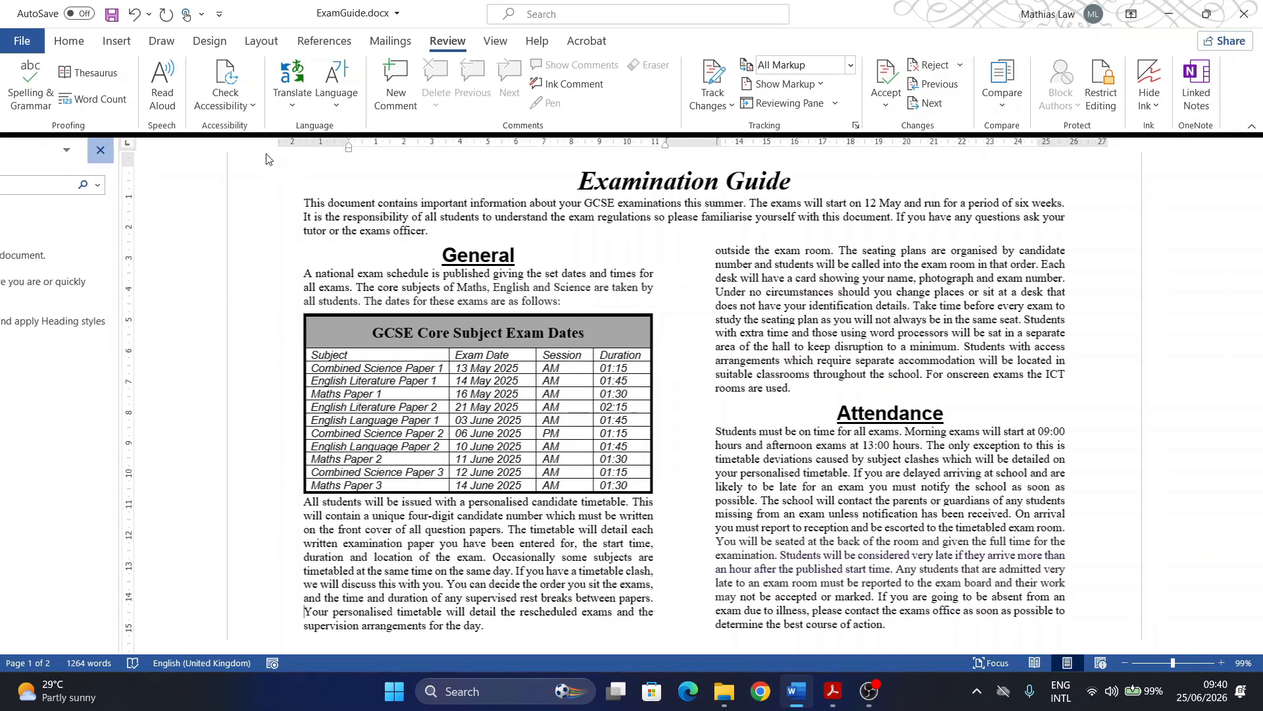
scroll(399, 350, down, 5)
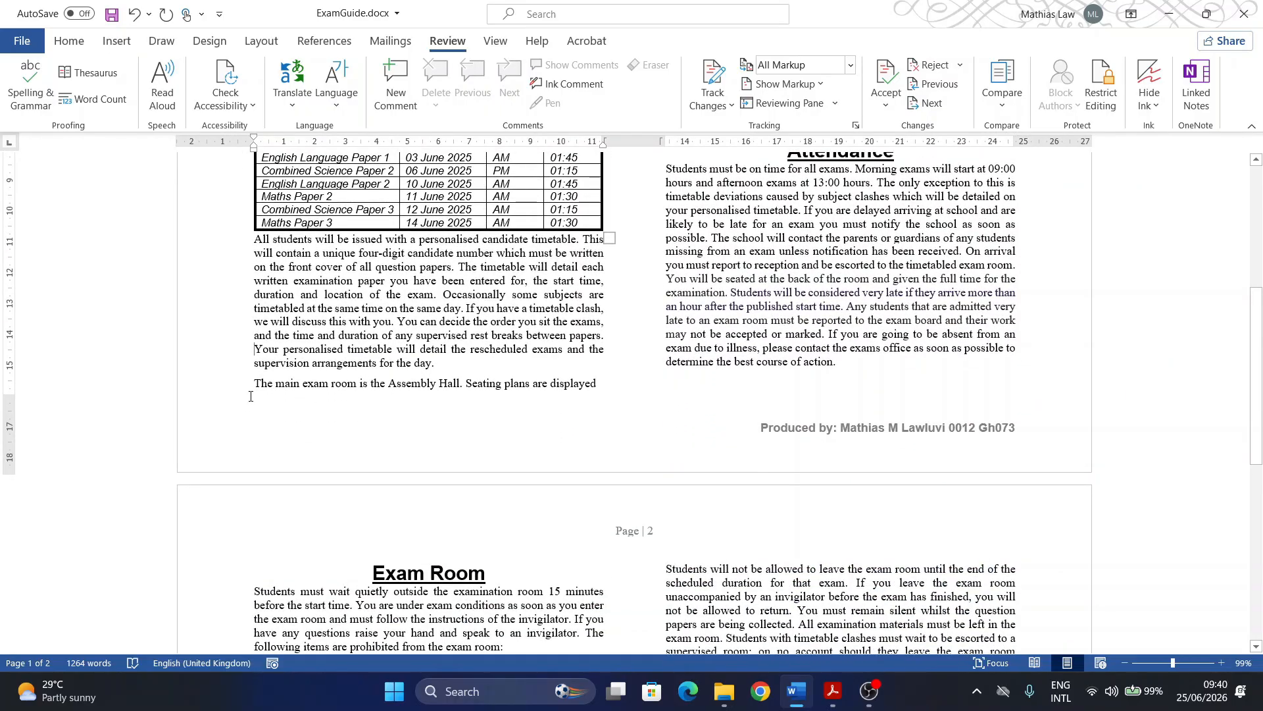
drag(254, 387, 599, 390)
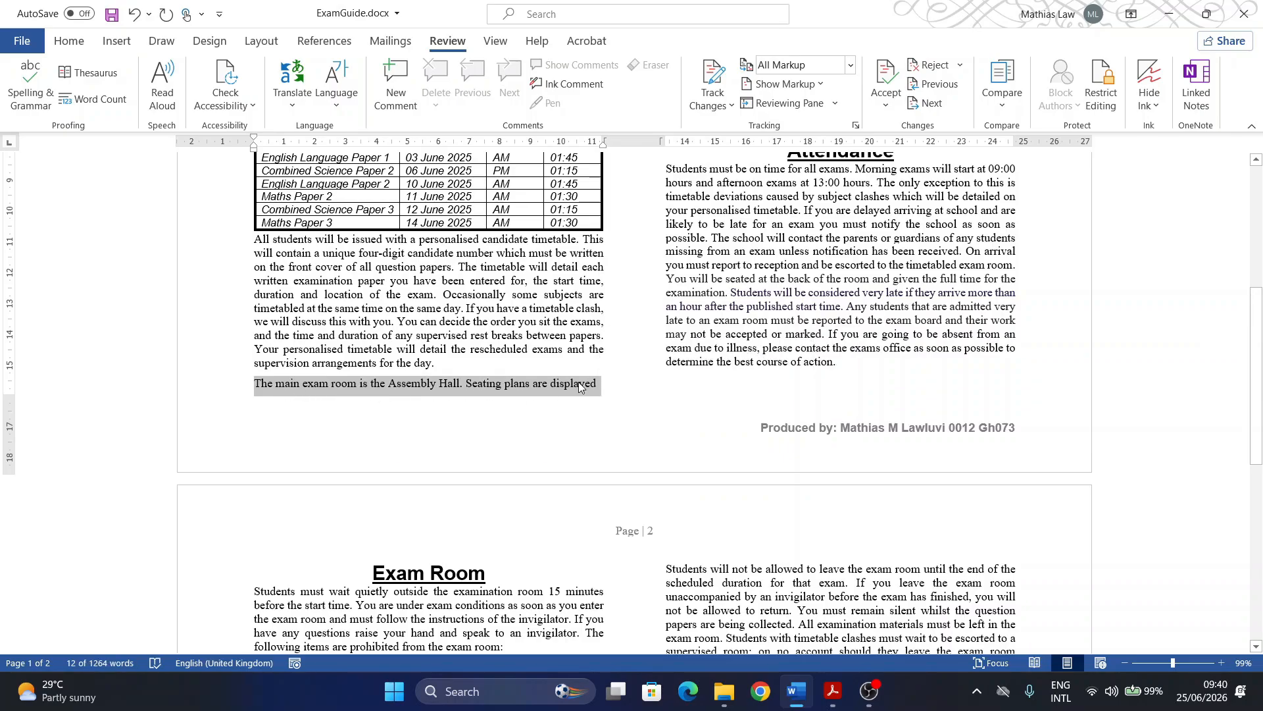
scroll(586, 394, up, 7)
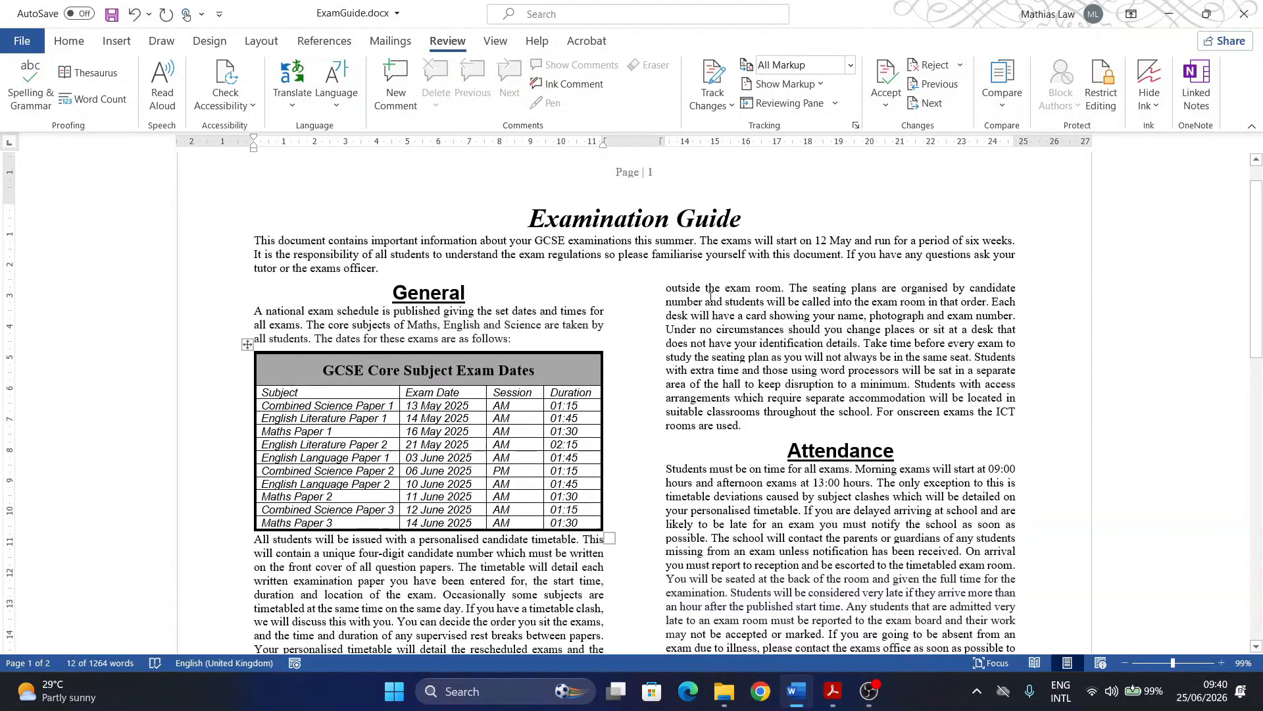
scroll(633, 404, down, 4)
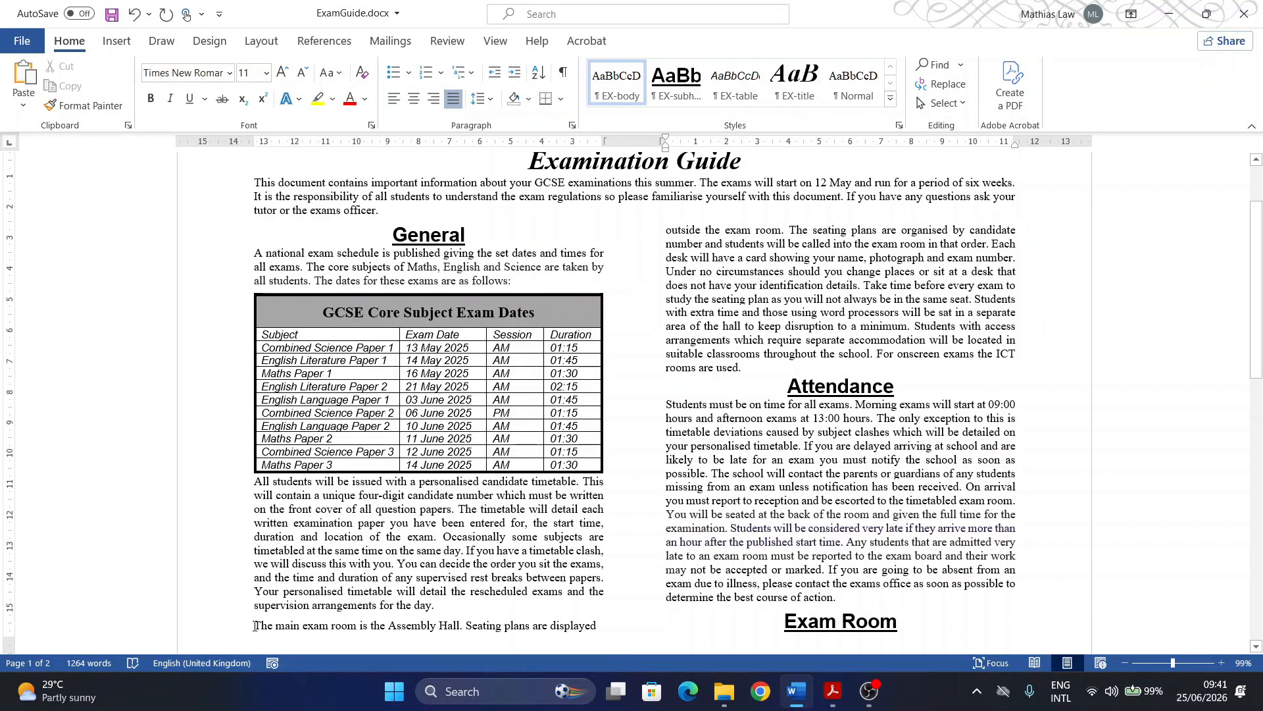
key(ctrl+shift+Return)
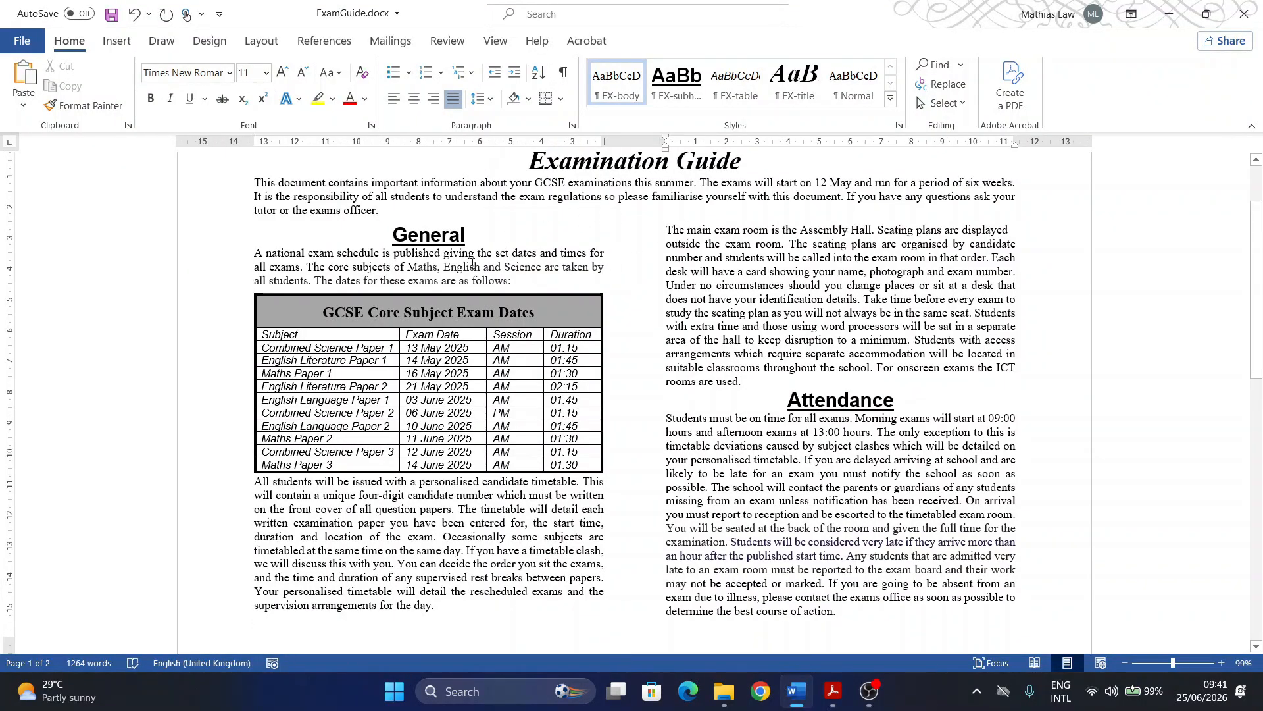
Step: Scroll through ExamGuide to confirm the Assembly Hall paragraph now tops the right column
scroll(564, 379, up, 3)
scroll(565, 378, down, 10)
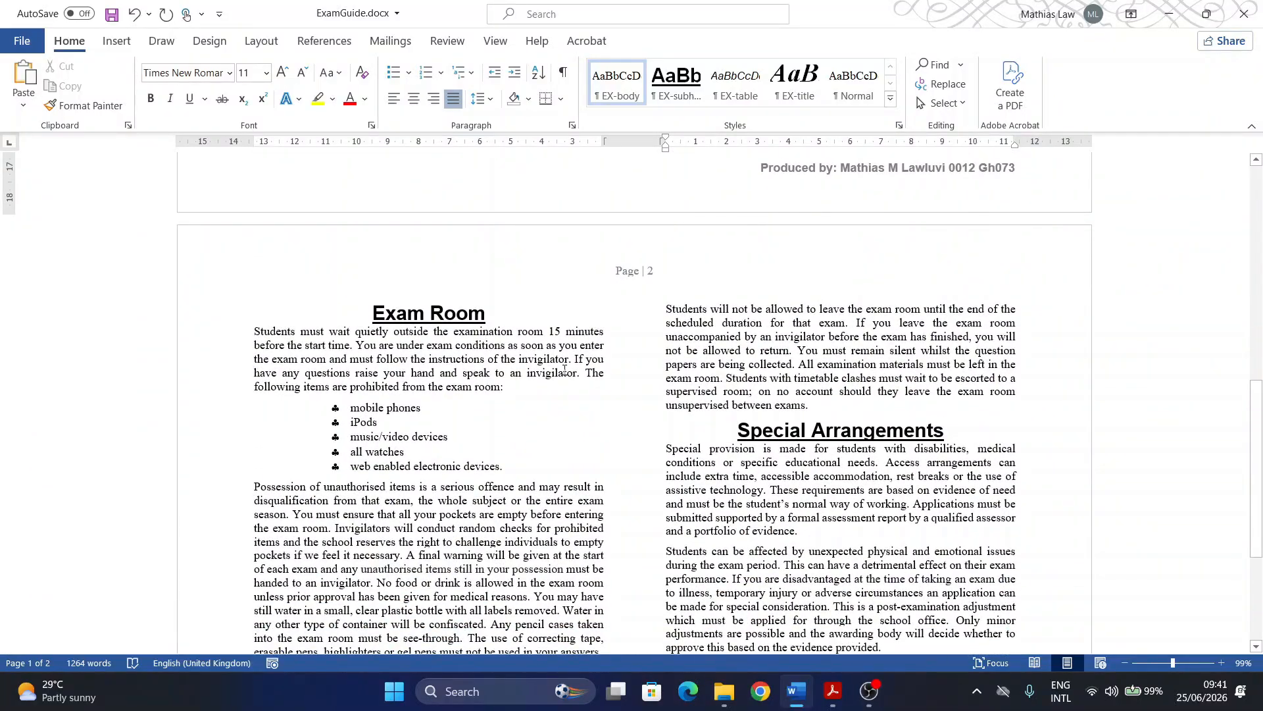
scroll(496, 327, down, 6)
scroll(497, 327, down, 1)
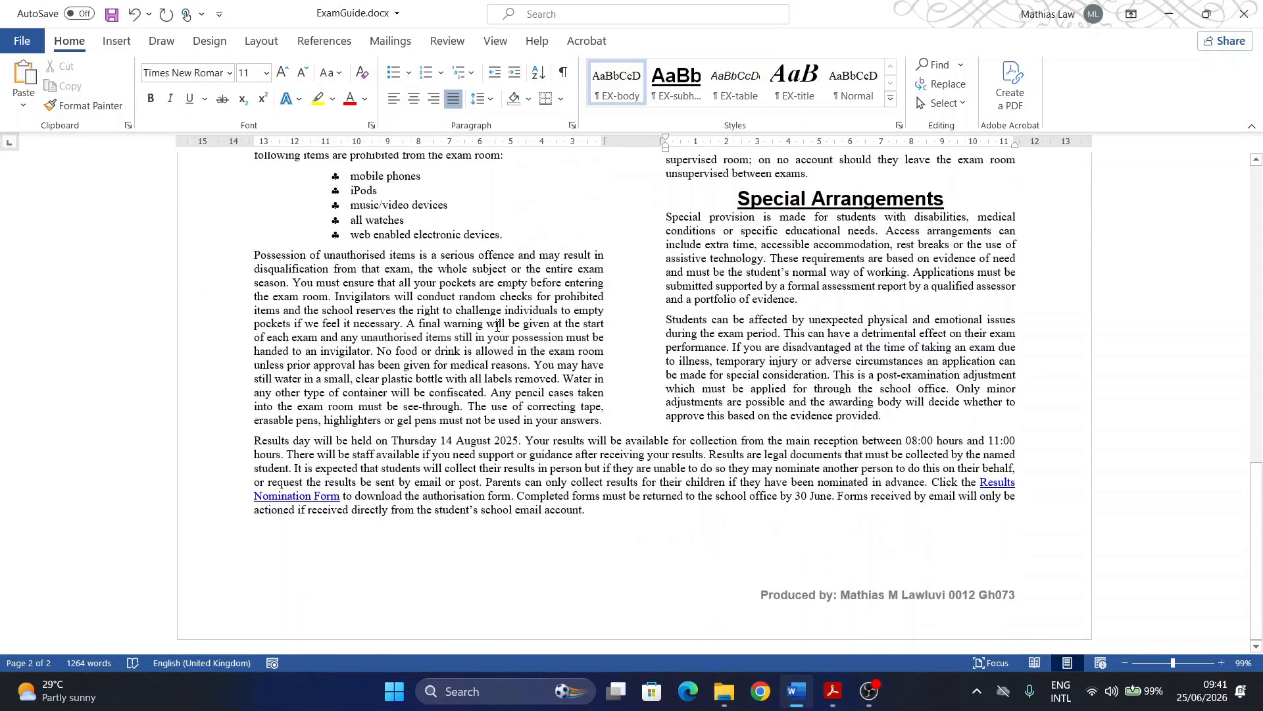
scroll(496, 327, up, 14)
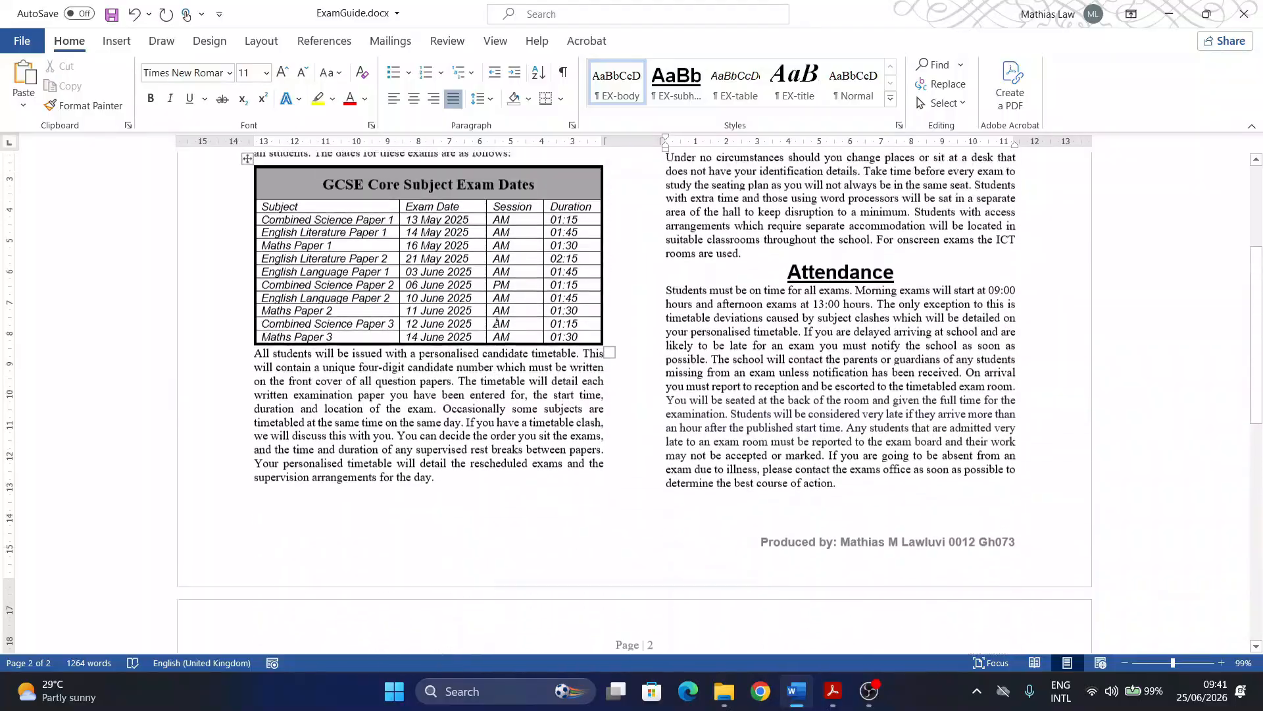
scroll(515, 429, up, 3)
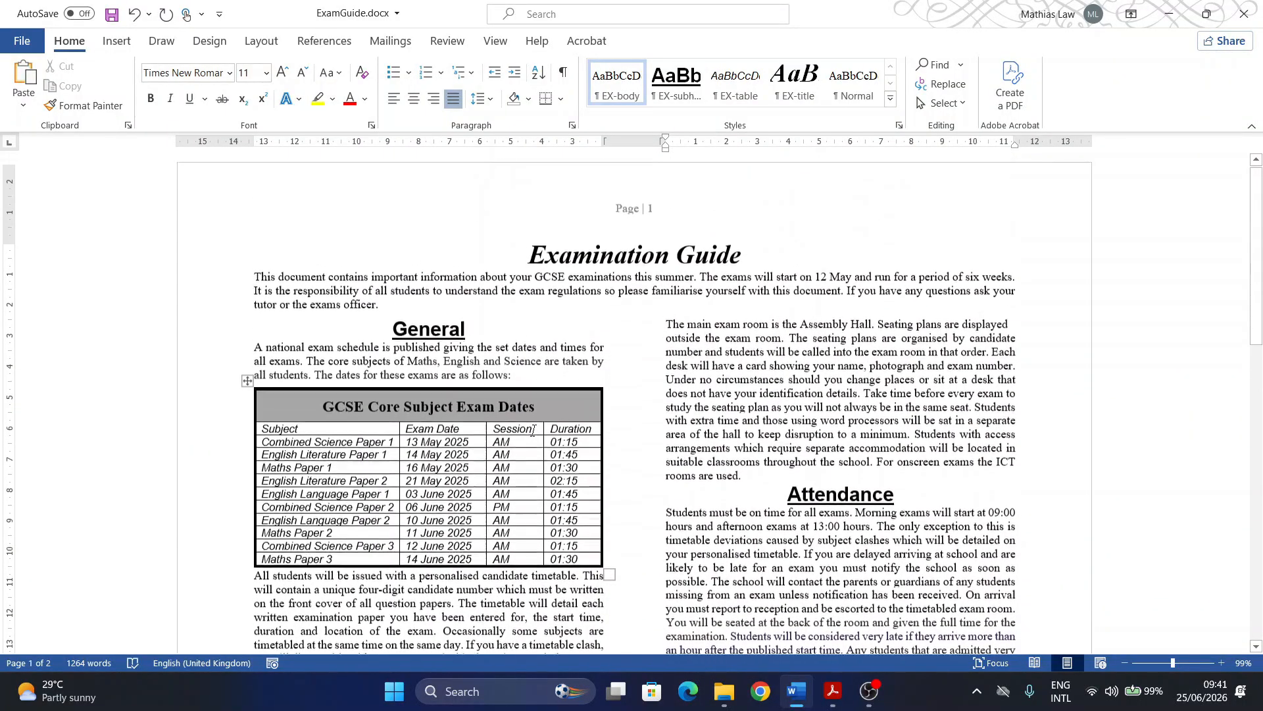
scroll(515, 428, down, 15)
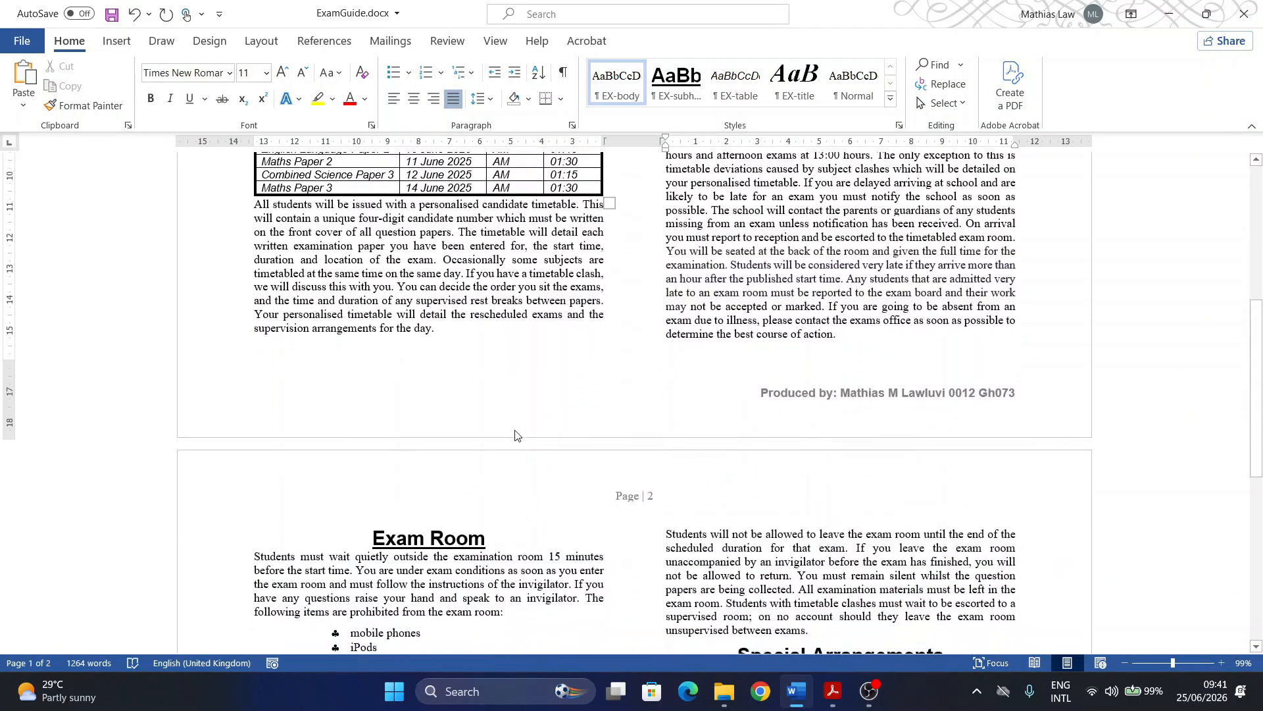
scroll(516, 430, down, 4)
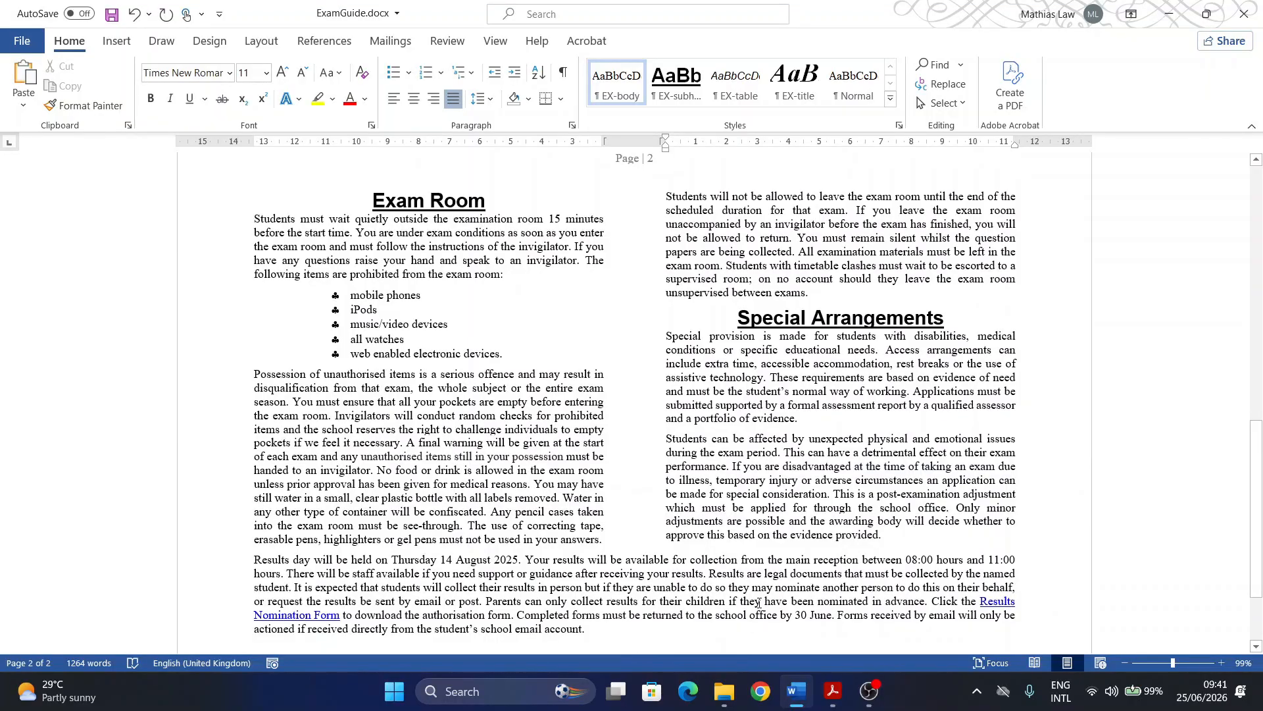
Step: Bring the exam question paper PDF back up in Acrobat
click(832, 691)
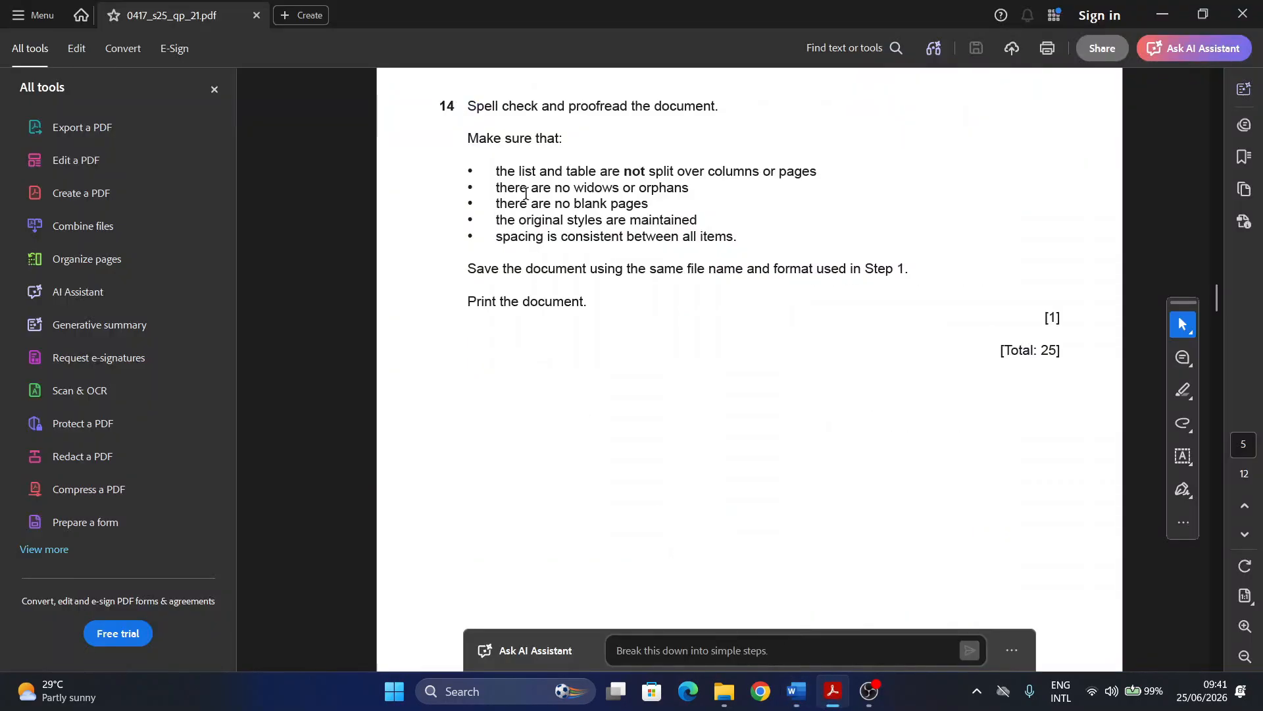
click(796, 691)
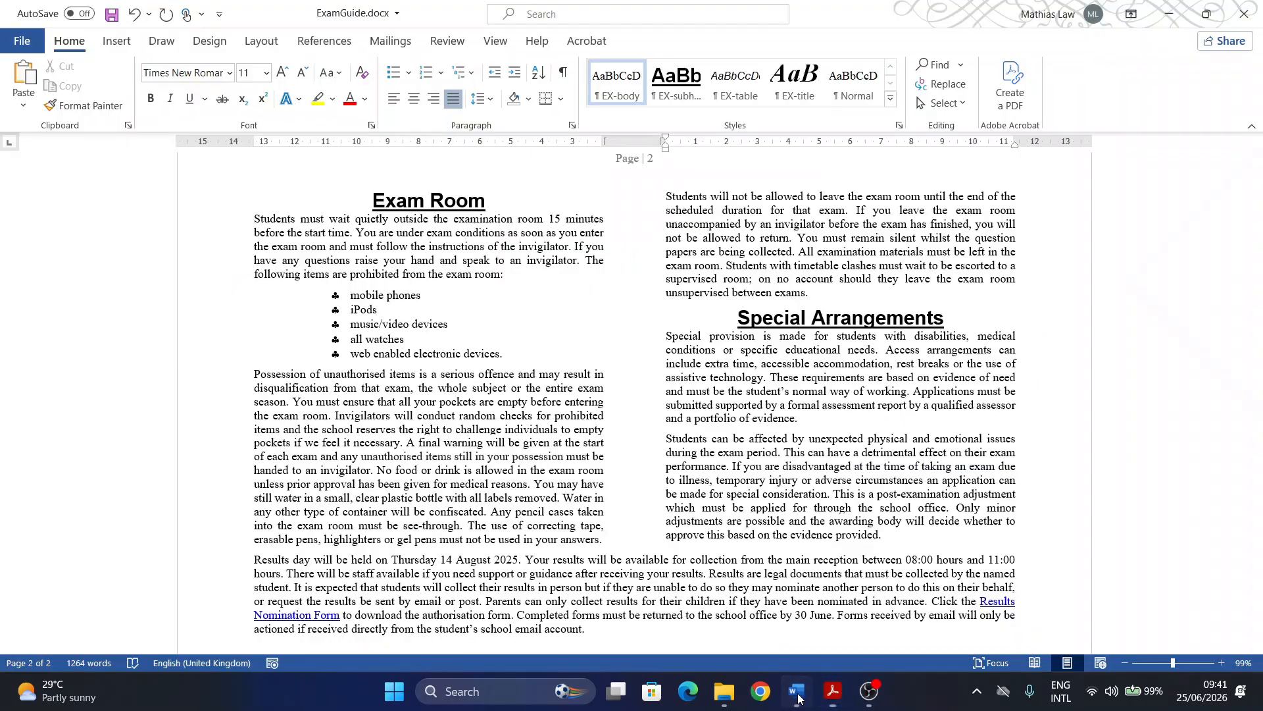
scroll(808, 548, down, 3)
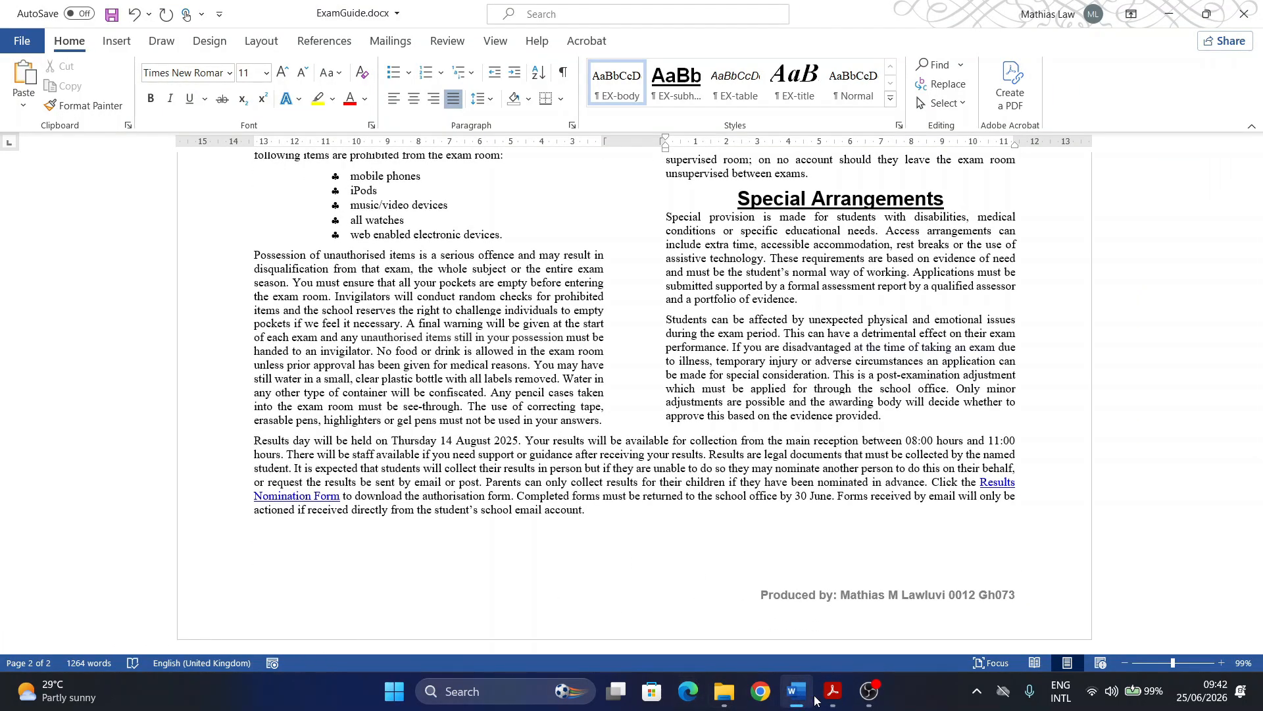
mouse_move(804, 694)
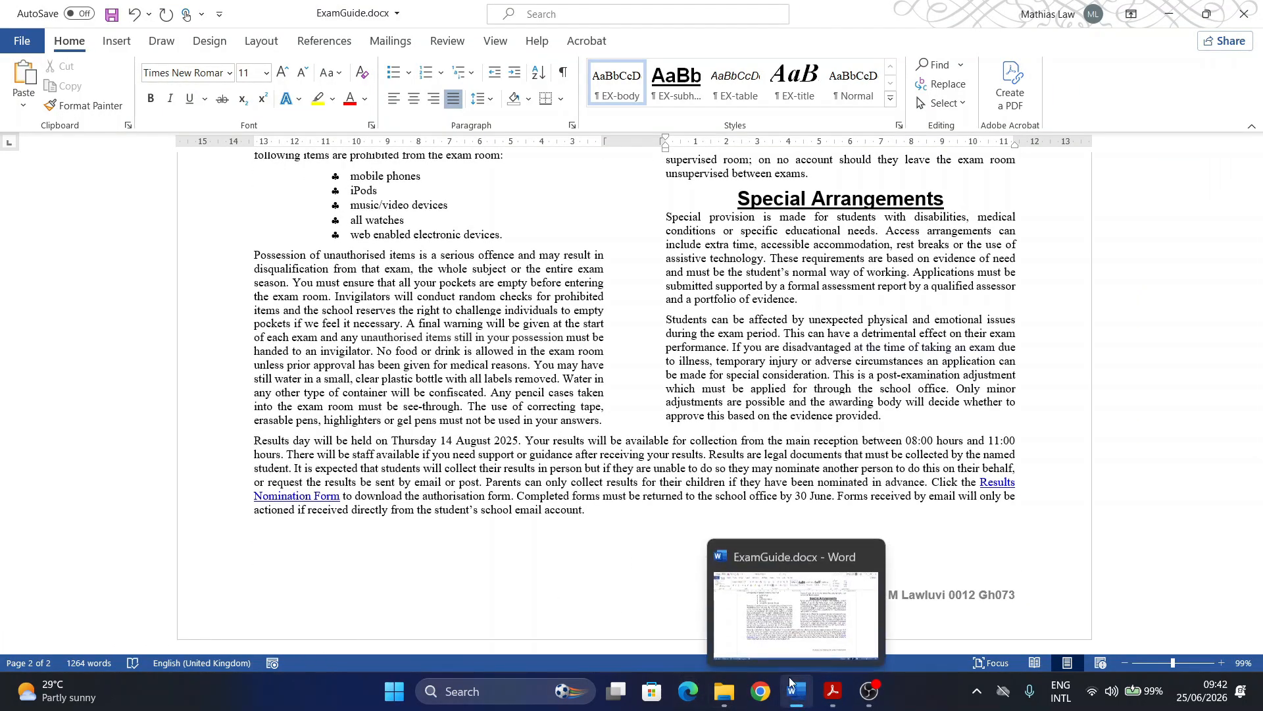
click(832, 691)
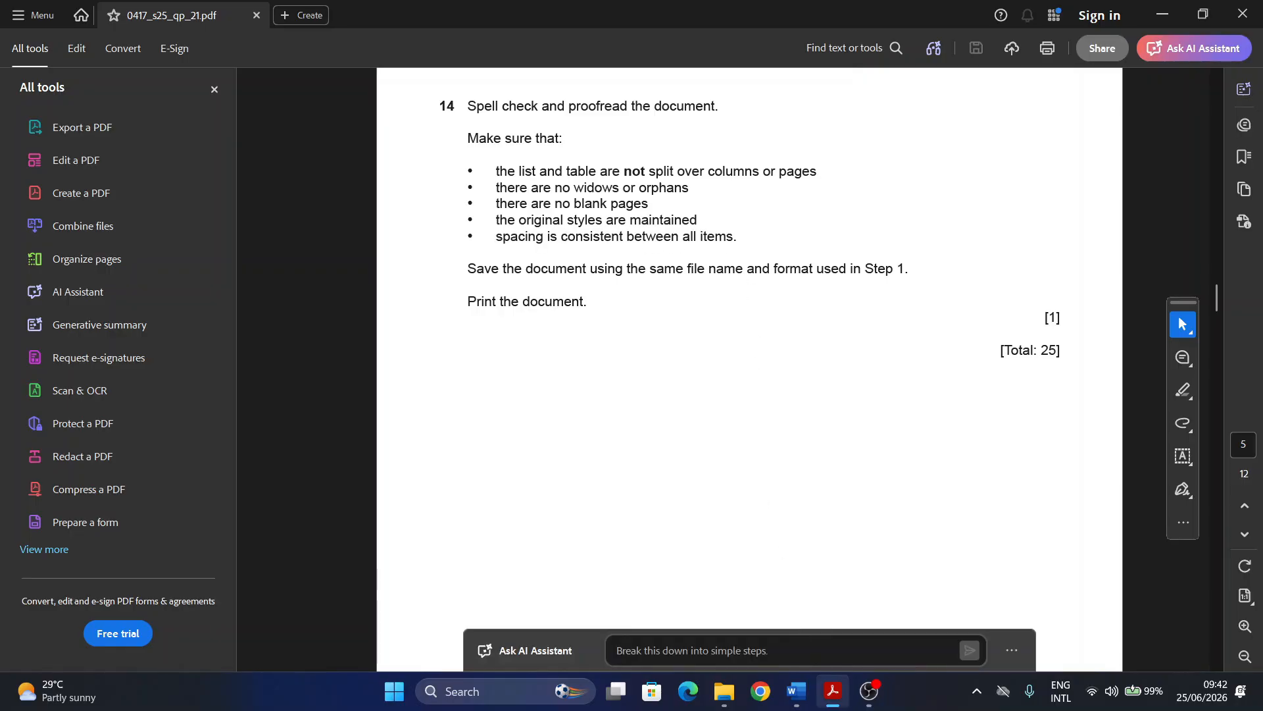
click(796, 691)
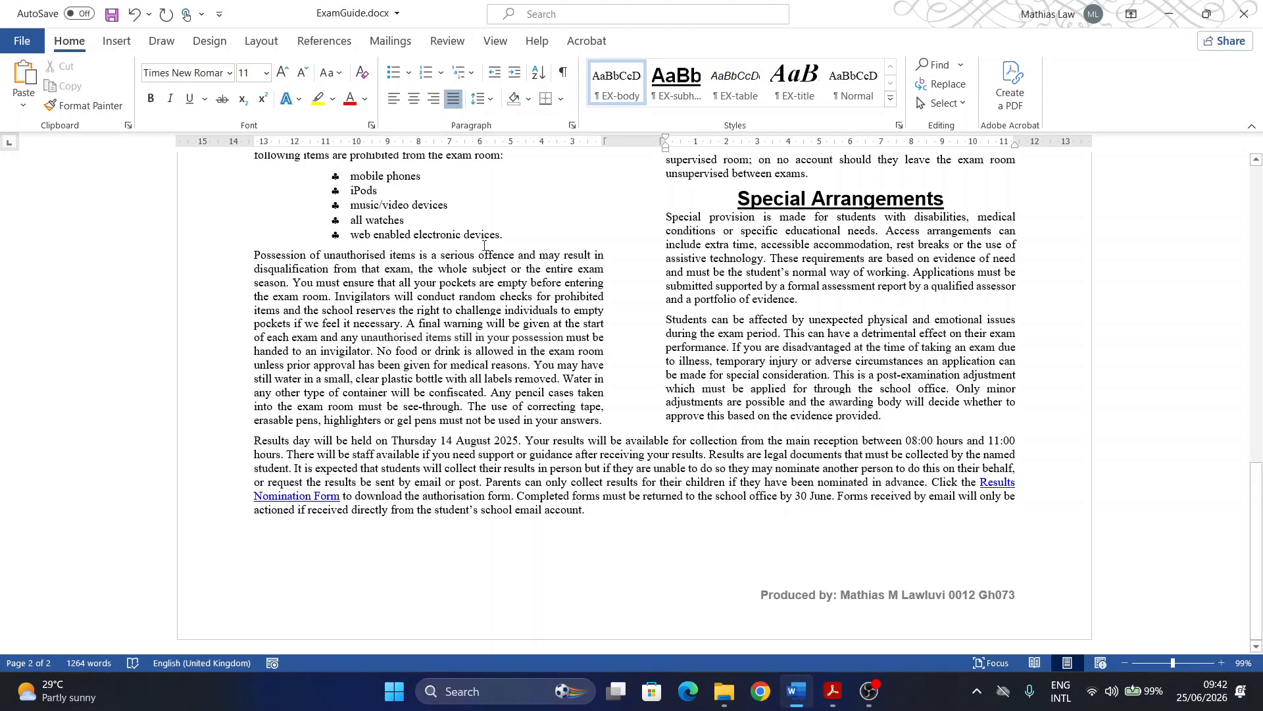
click(561, 78)
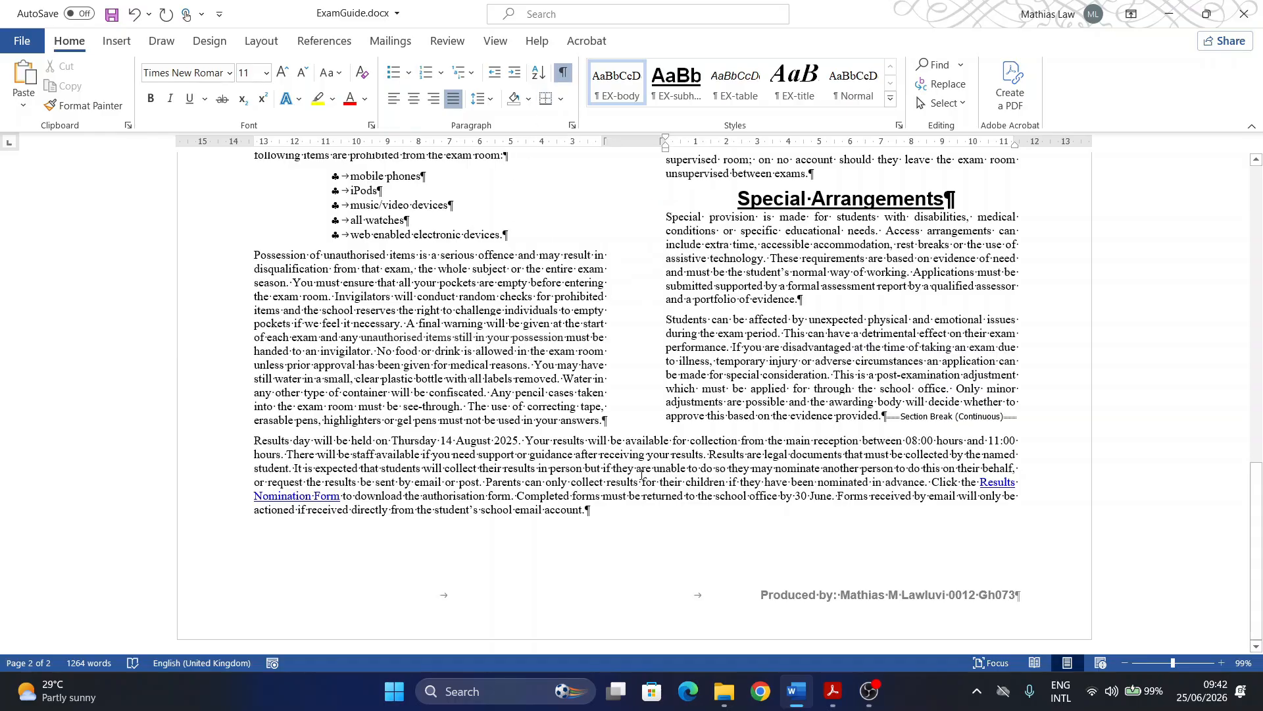
scroll(641, 474, up, 5)
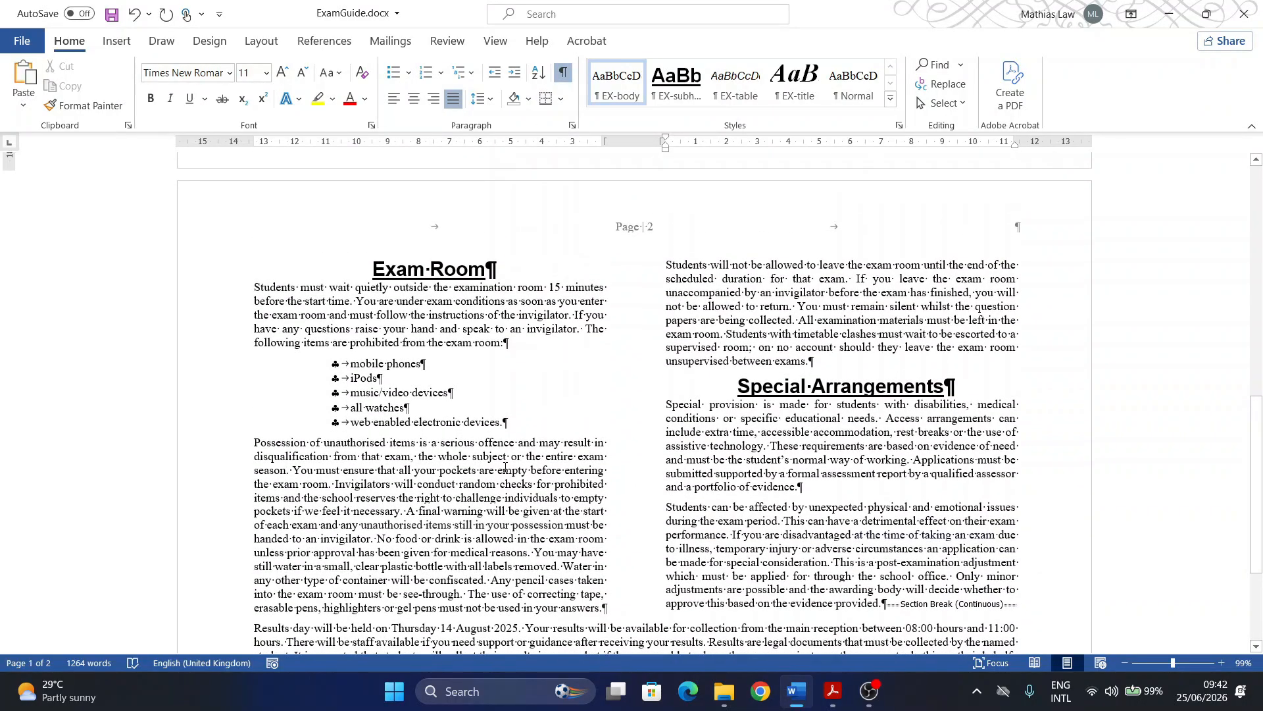
scroll(506, 467, up, 10)
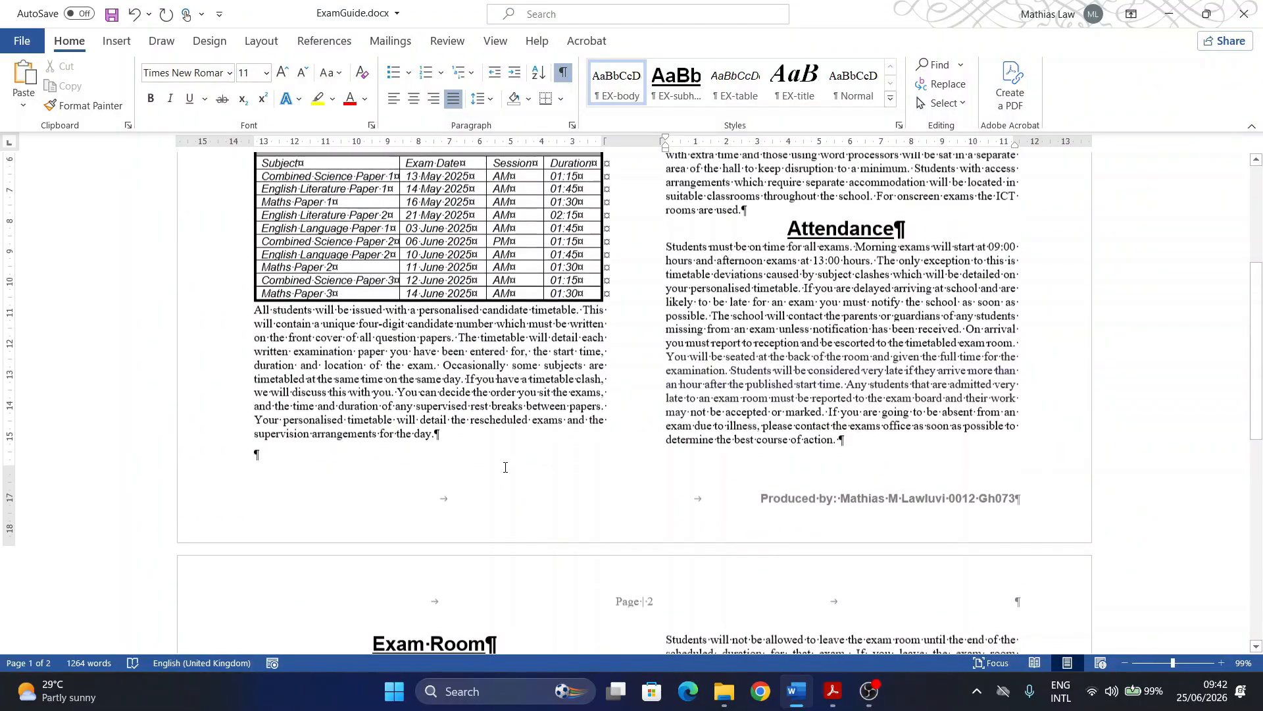
scroll(505, 467, up, 7)
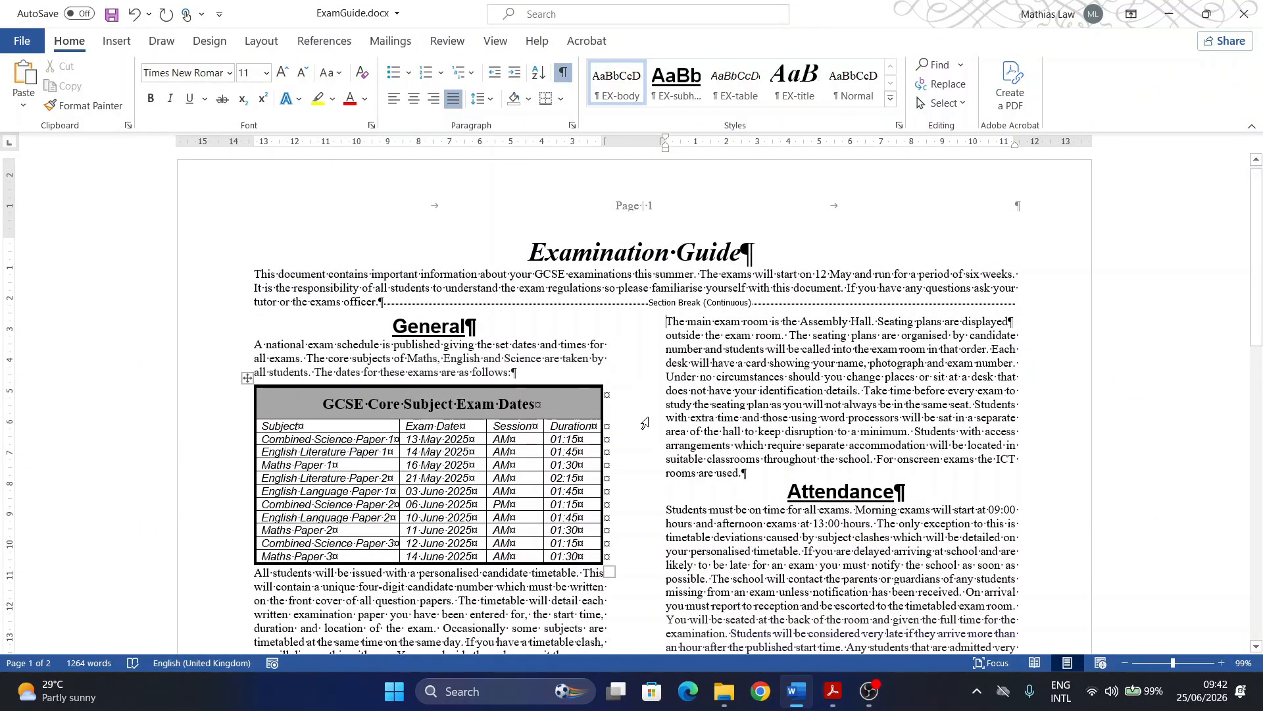
scroll(739, 450, down, 1)
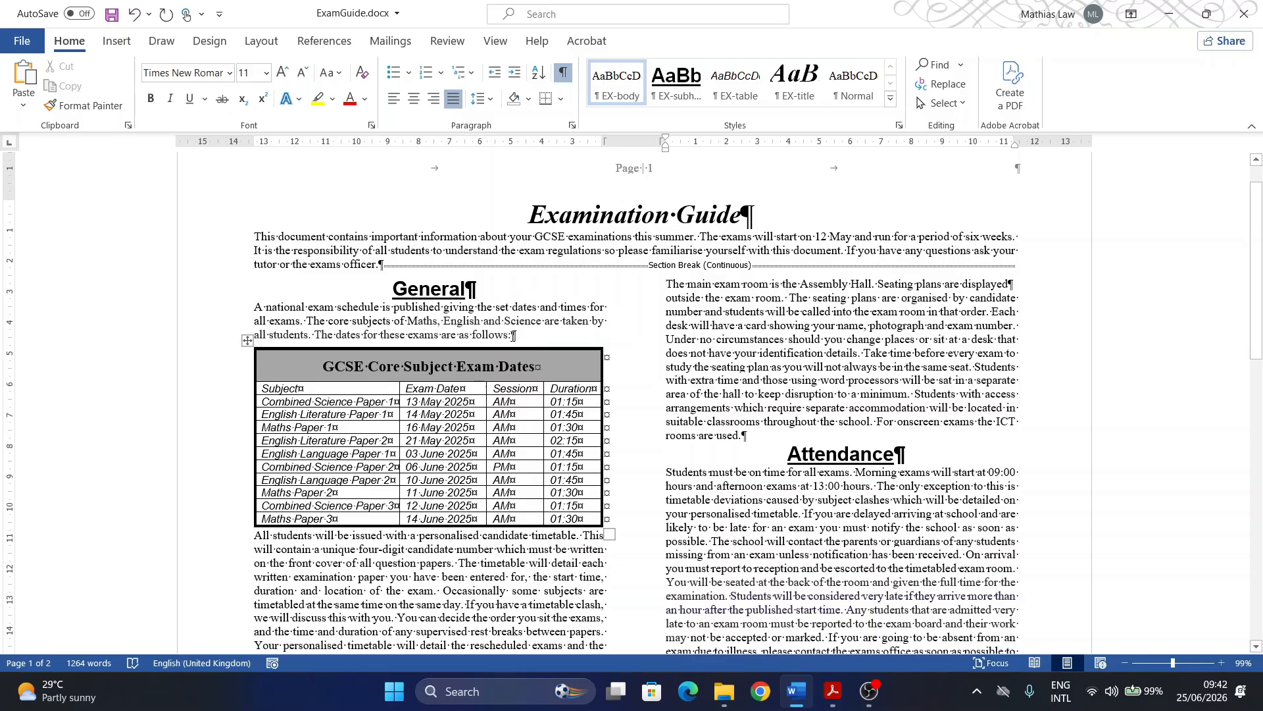
scroll(513, 336, down, 9)
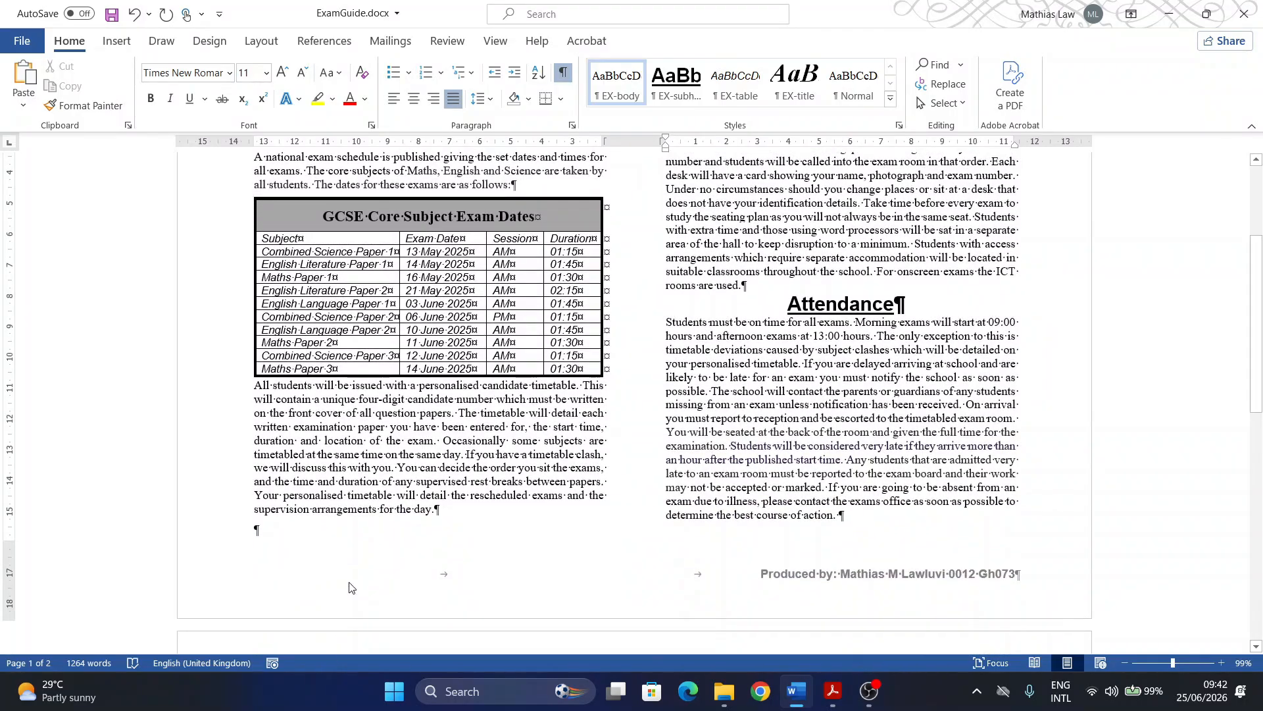
scroll(456, 530, down, 10)
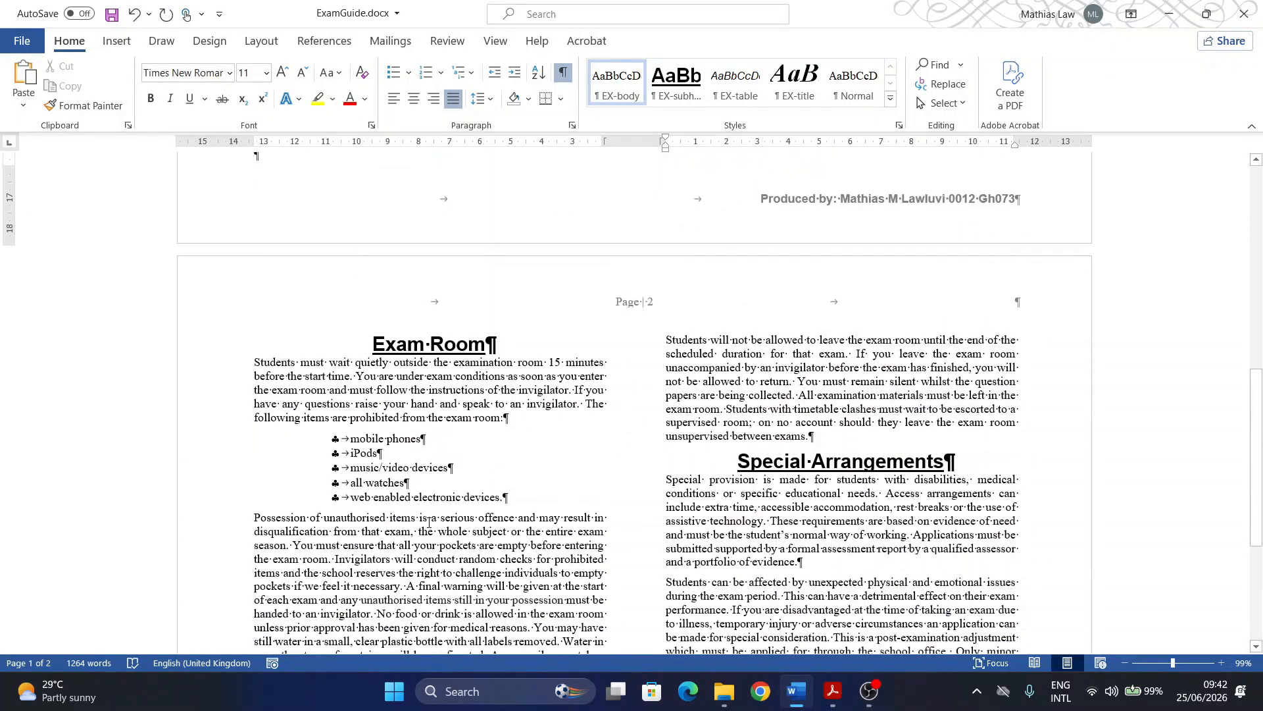
scroll(429, 523, down, 1)
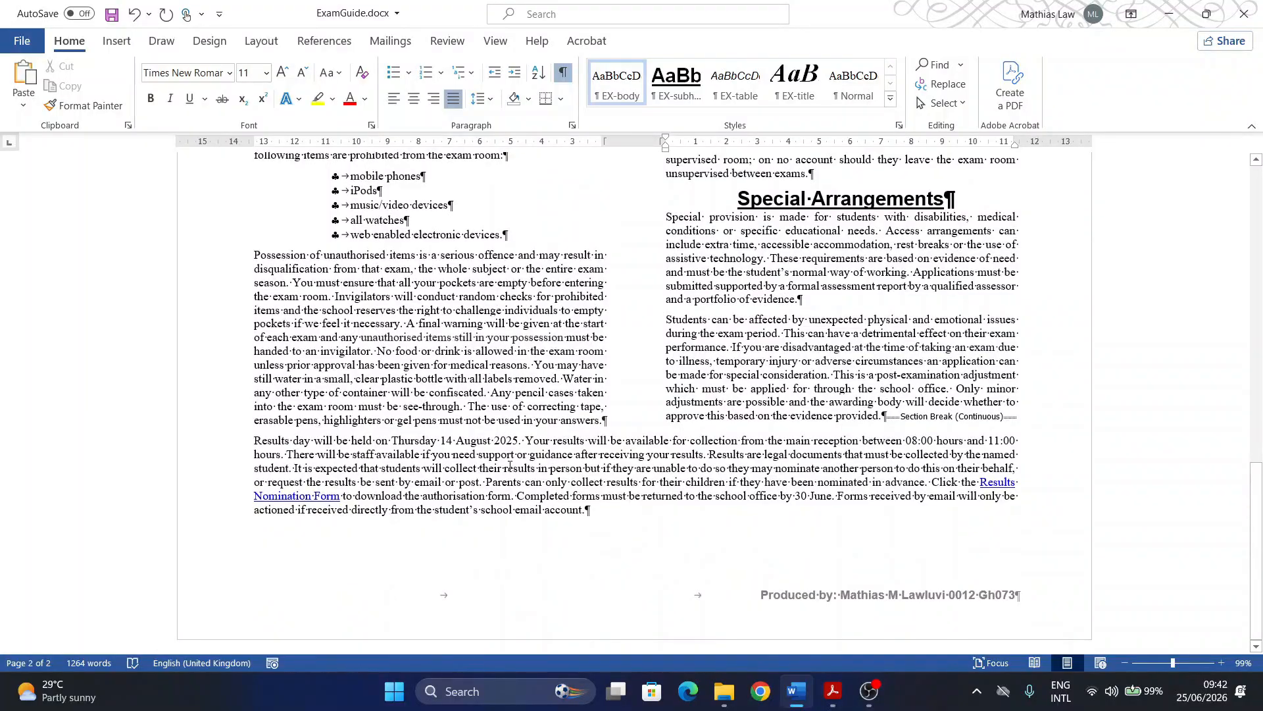
click(563, 73)
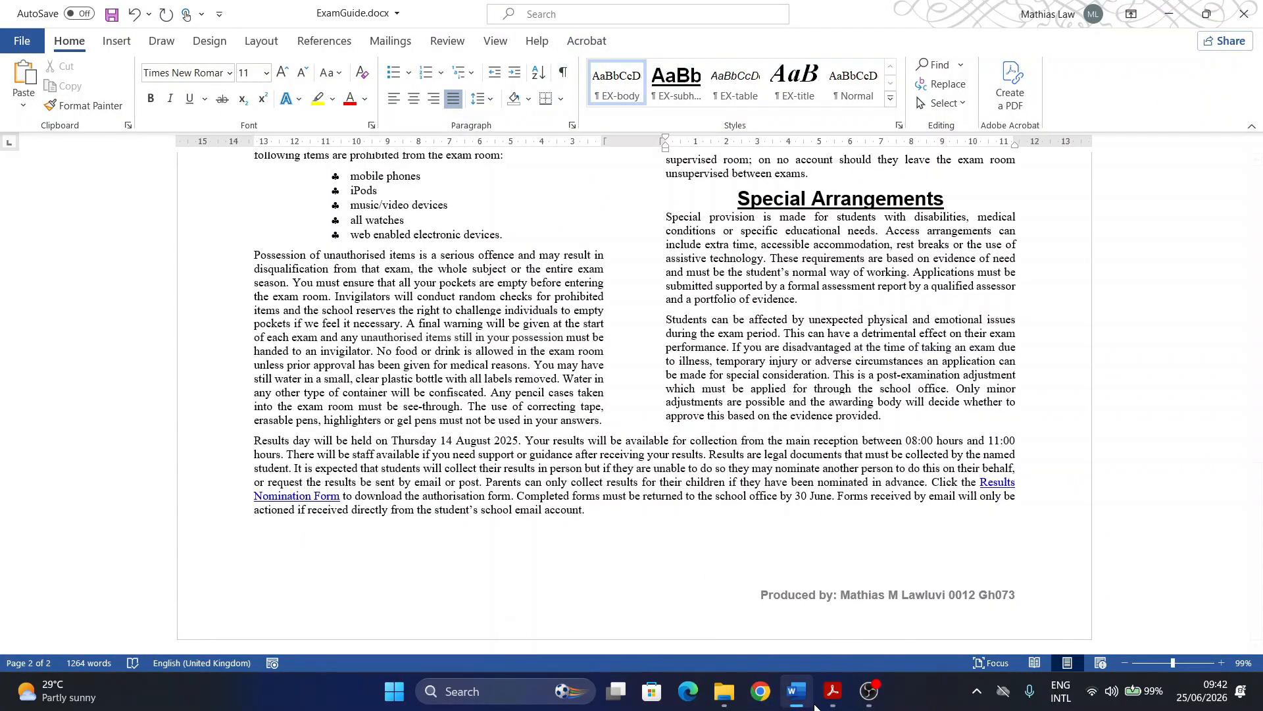
click(796, 694)
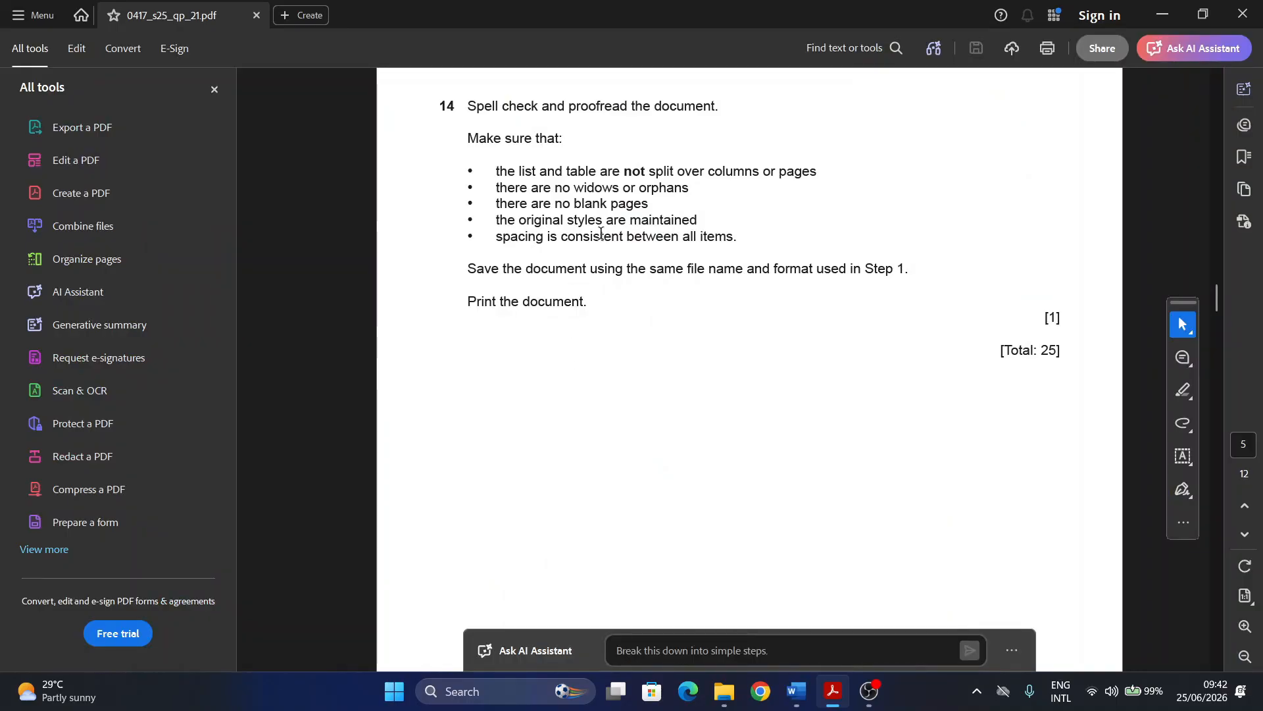